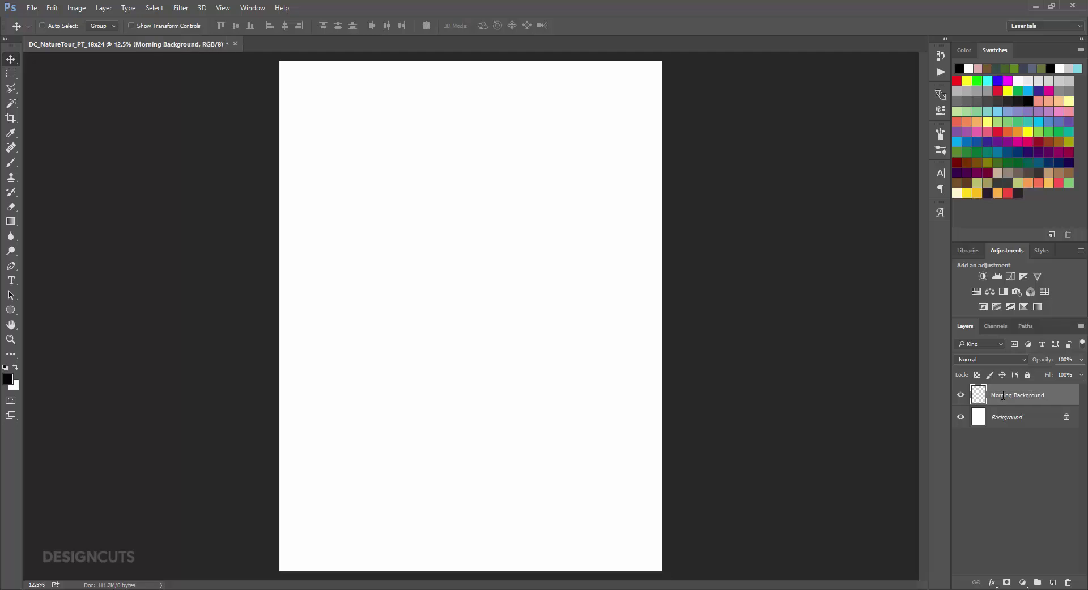
Set the foreground colour to RGB 241, 219, 179 and fill the Morning Background layer with it.
{"action": "left_click", "coordinate": [7, 379]}
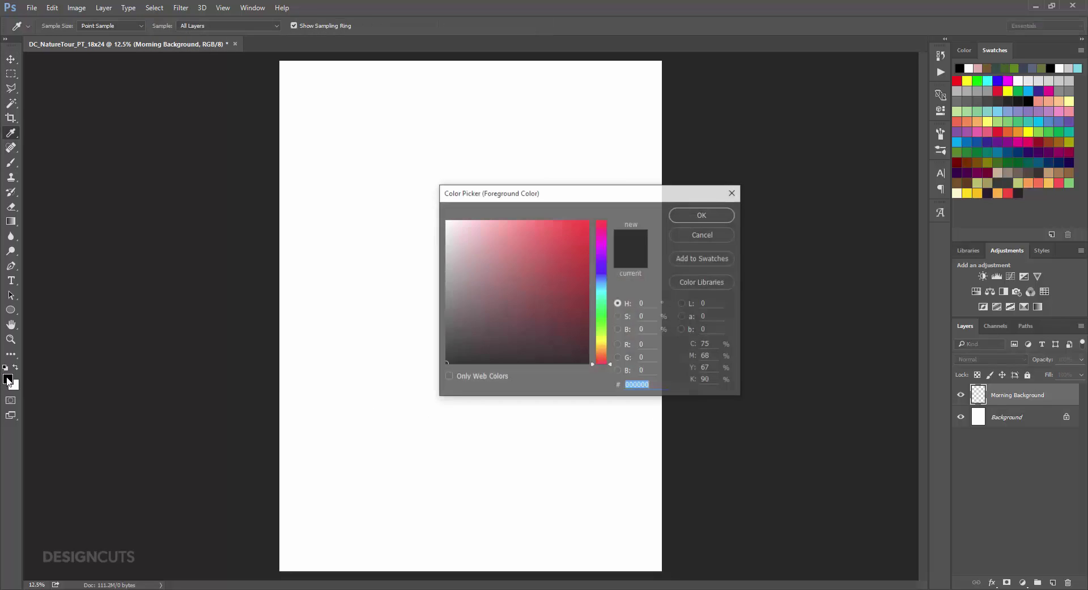
{"action": "left_click", "coordinate": [638, 345]}
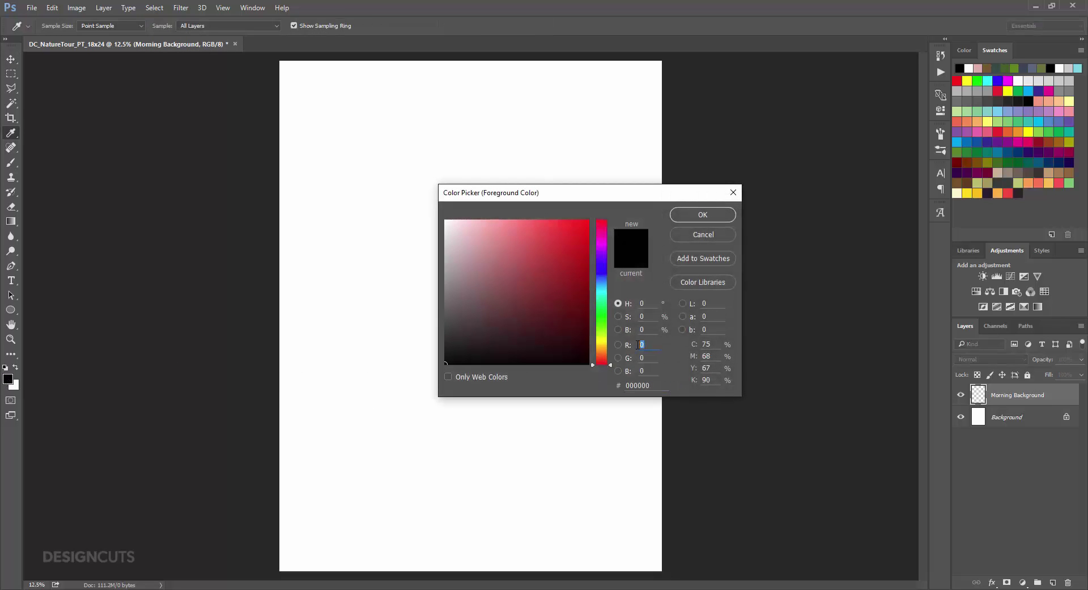
{"action": "type", "text": "241"}
{"action": "key", "text": "Tab"}
{"action": "type", "text": "219"}
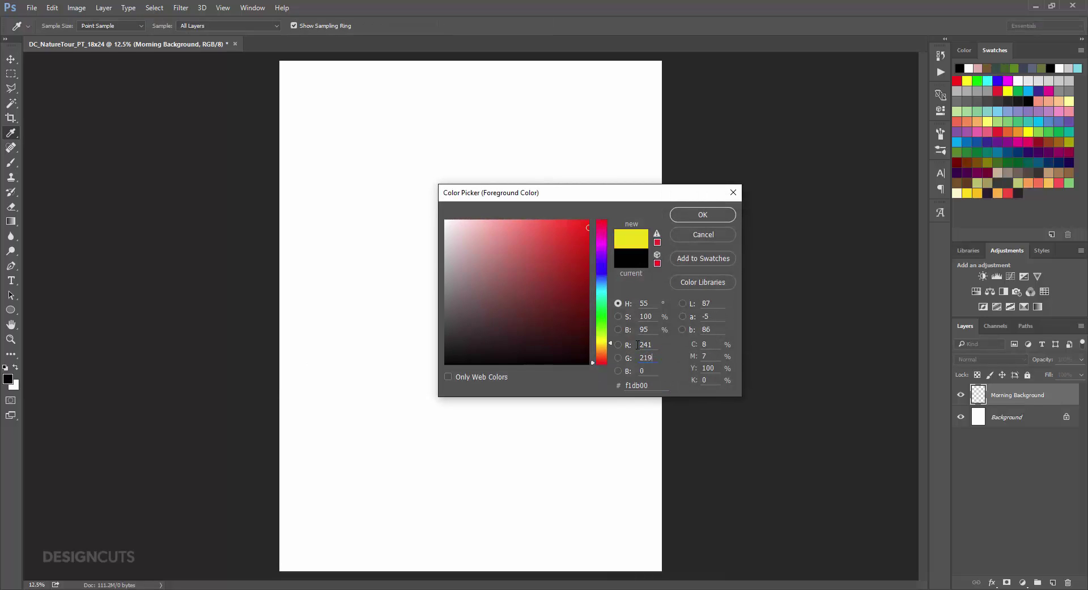
{"action": "type", "text": "17"}
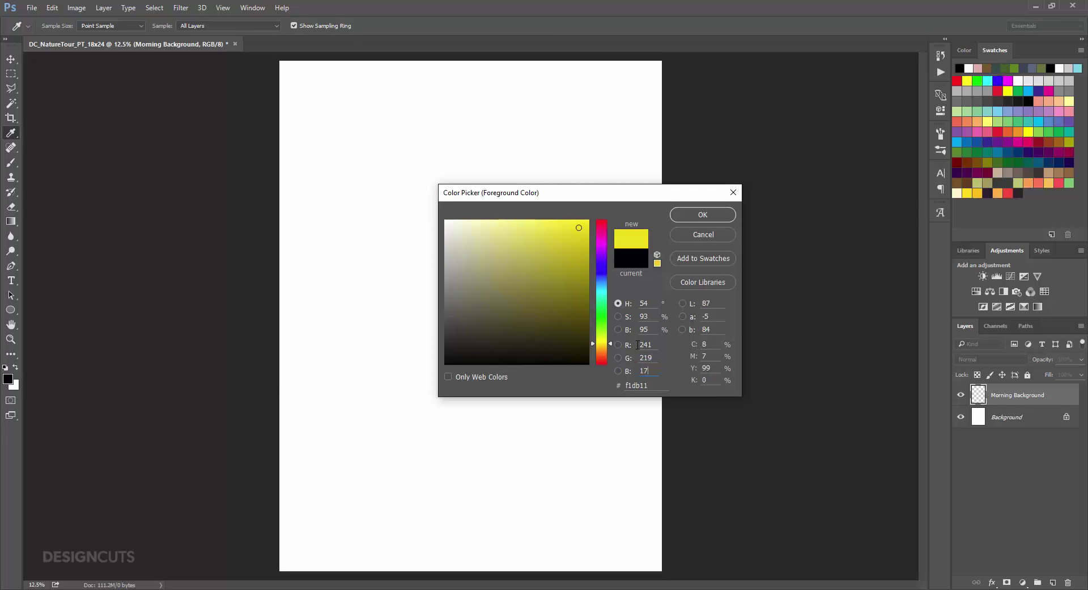
{"action": "type", "text": "9"}
{"action": "key", "text": "Return"}
{"action": "key", "text": "v"}
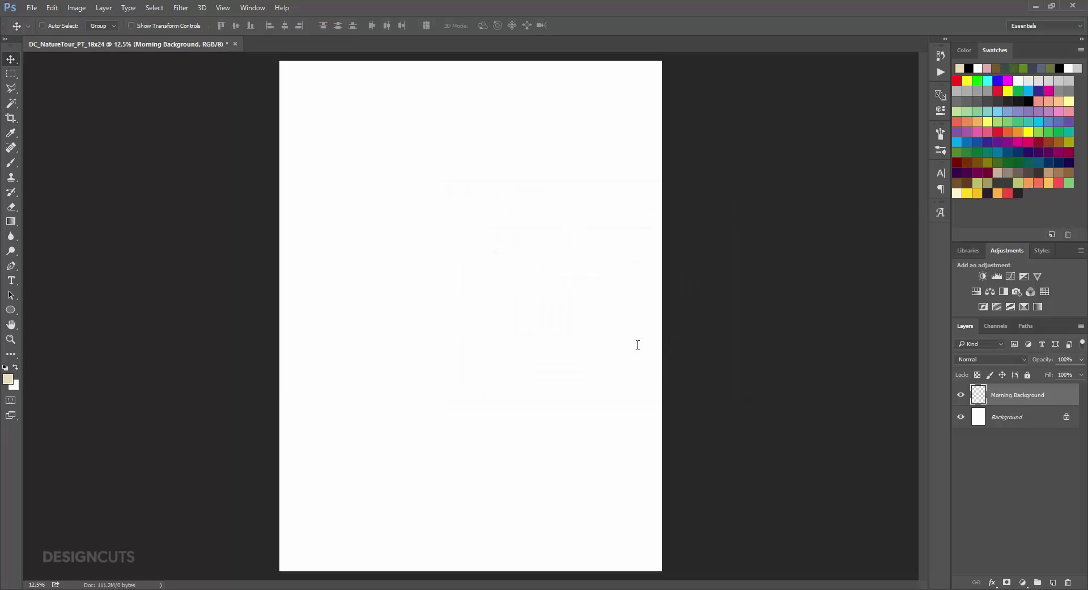
{"action": "key", "text": "alt+BackSpace"}
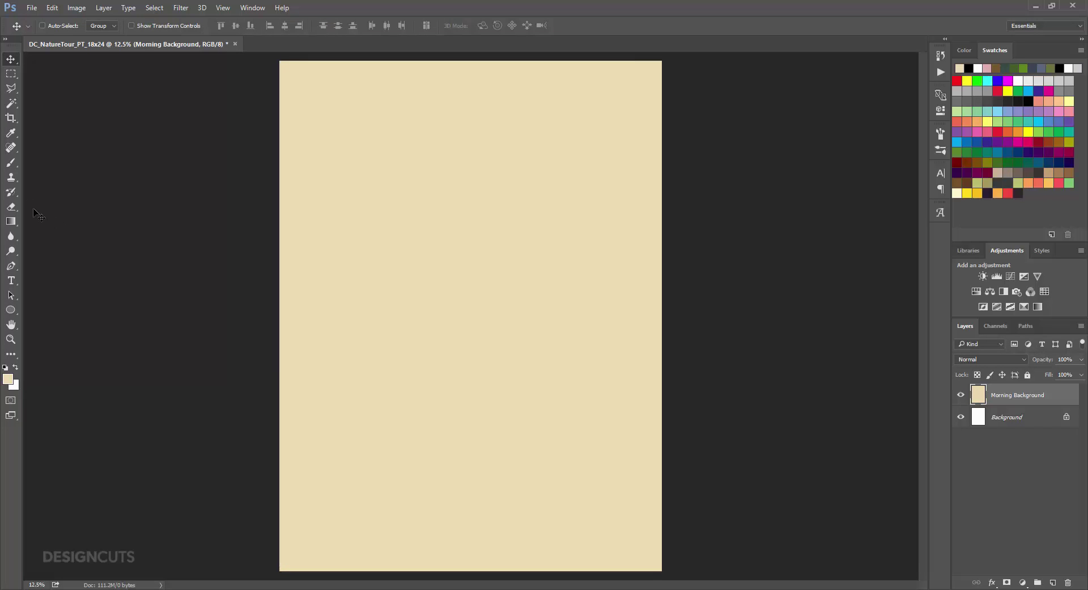
Choose the Brush tool with the soft round tip at 0% hardness and enlarge it to 3000 px.
{"action": "left_click", "coordinate": [11, 163]}
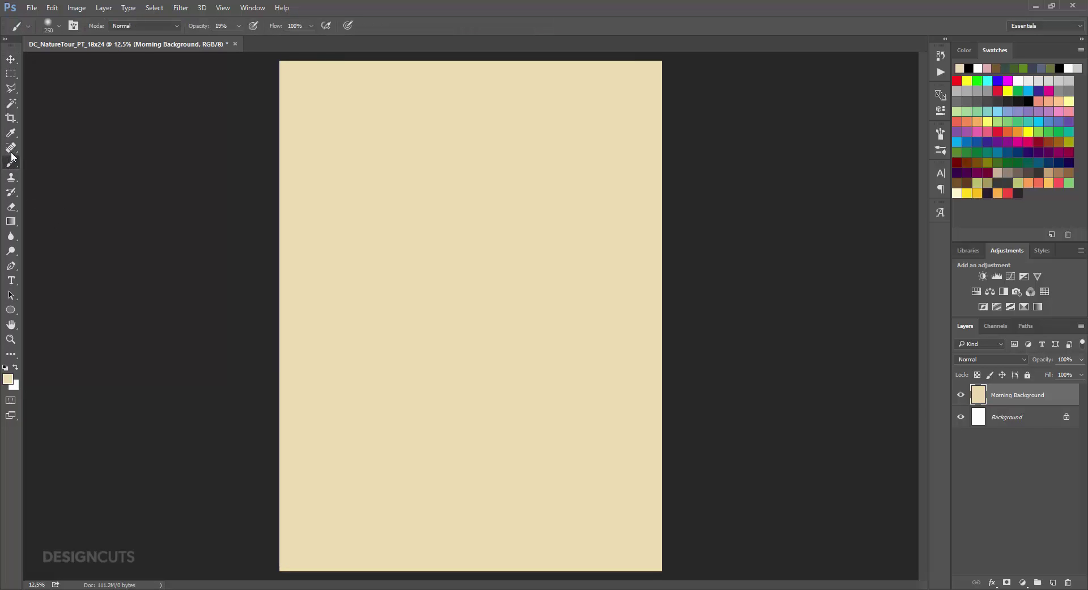
{"action": "left_click", "coordinate": [59, 24]}
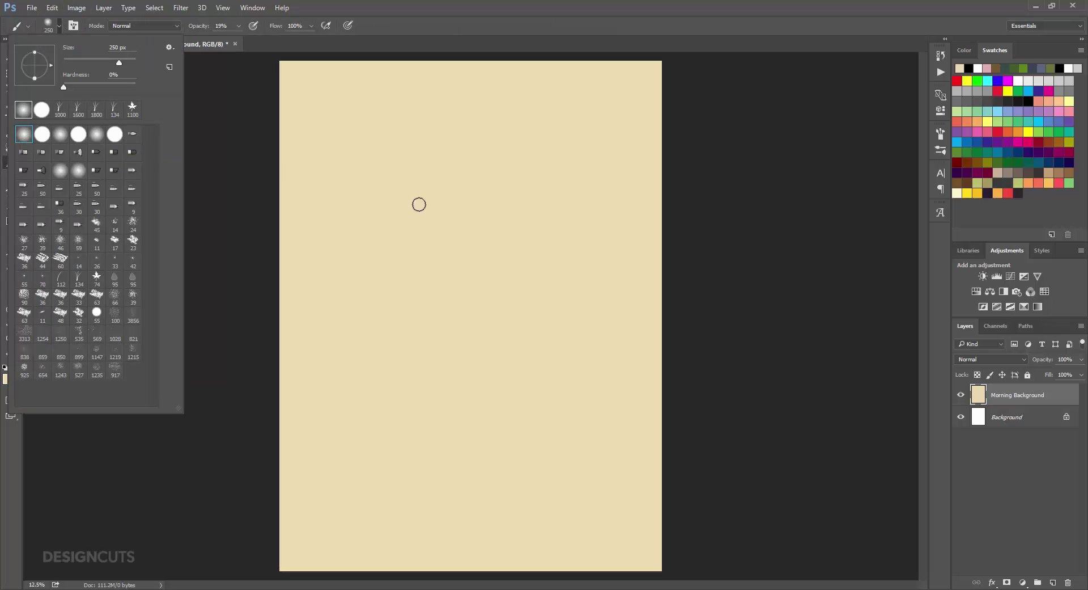
{"action": "left_click", "coordinate": [382, 10]}
{"action": "key", "text": "bracketright"}
{"action": "key", "text": "bracketright"}
{"action": "key", "text": "bracketright"}
{"action": "key", "text": "bracketright"}
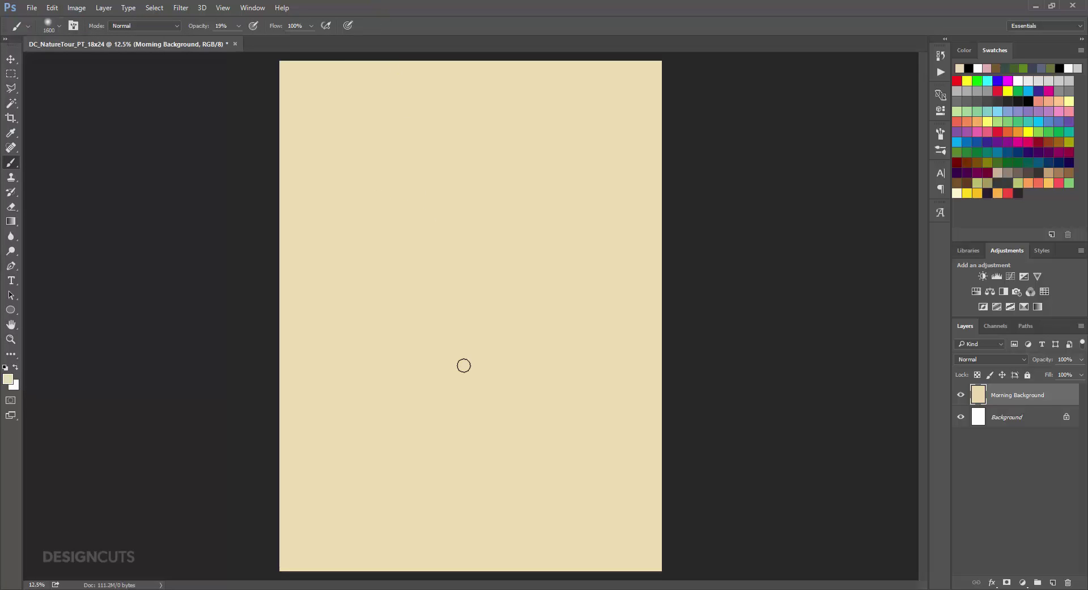
{"action": "key", "text": "bracketright"}
{"action": "key", "text": "bracketright"}
{"action": "key", "text": "bracketright"}
{"action": "key", "text": "bracketright"}
{"action": "key", "text": "bracketright"}
{"action": "key", "text": "bracketright"}
{"action": "key", "text": "bracketright"}
{"action": "key", "text": "bracketright"}
{"action": "key", "text": "bracketright"}
{"action": "key", "text": "bracketright"}
{"action": "key", "text": "bracketright"}
{"action": "key", "text": "bracketright"}
{"action": "key", "text": "bracketright"}
{"action": "key", "text": "bracketright"}
Change the foreground colour to the pale yellow RGB 241, 231, 179.
{"action": "left_click", "coordinate": [9, 378]}
{"action": "double_click", "coordinate": [652, 355]}
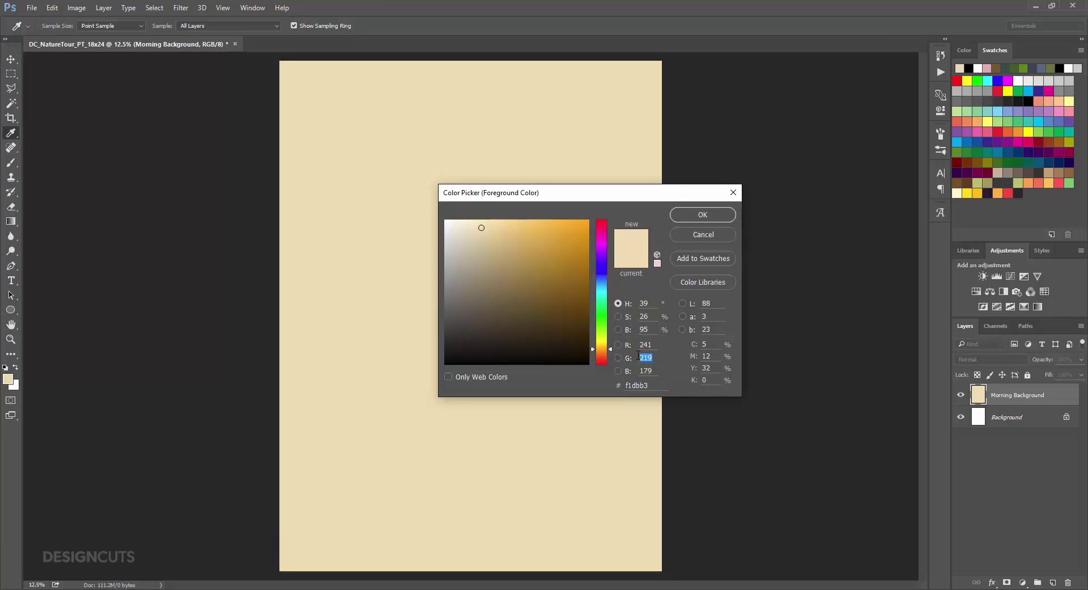
{"action": "type", "text": "231"}
{"action": "key", "text": "Return"}
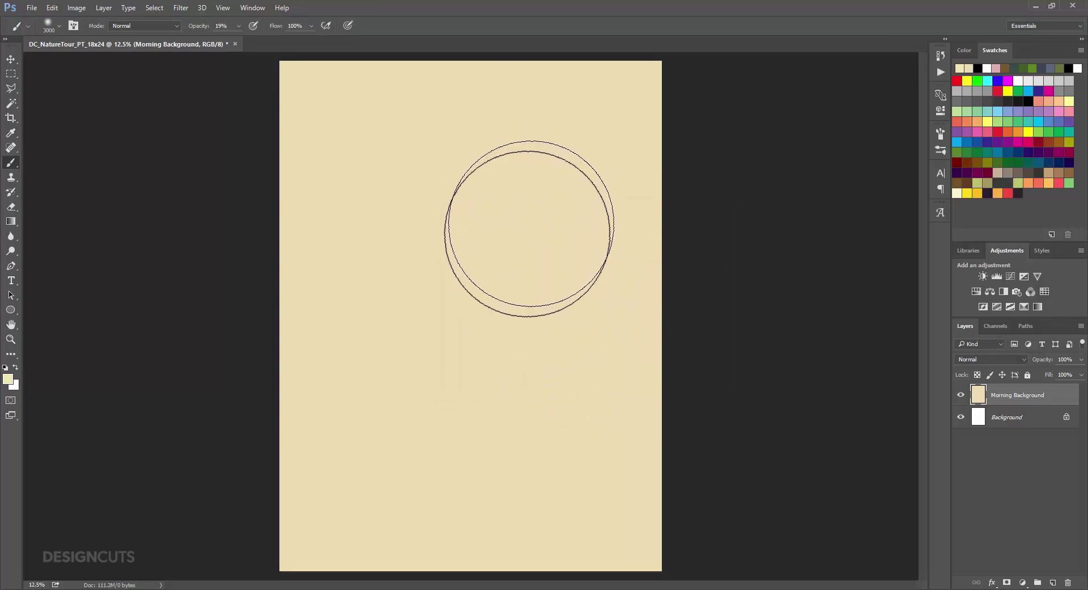
Paint broad soft yellow strokes across the Morning Background layer, raising the brush opacity to 100%.
{"action": "mouse_move", "coordinate": [528, 231]}
{"action": "left_mouse_down"}
{"action": "mouse_move", "coordinate": [493, 273]}
{"action": "mouse_move", "coordinate": [464, 284]}
{"action": "mouse_move", "coordinate": [490, 255]}
{"action": "mouse_move", "coordinate": [418, 313]}
{"action": "left_mouse_up"}
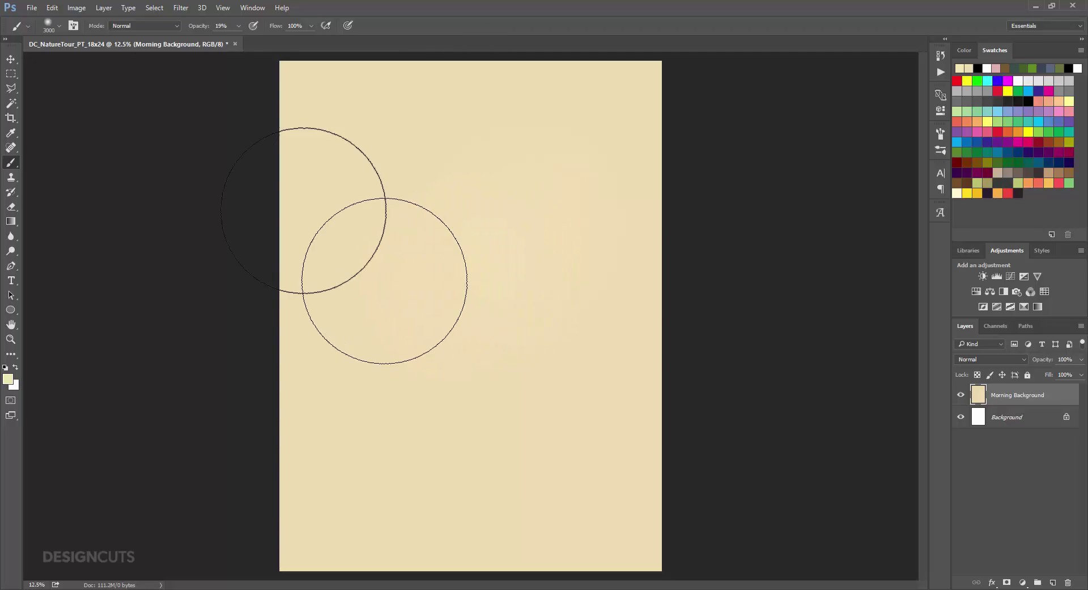
{"action": "mouse_move", "coordinate": [239, 26]}
{"action": "left_mouse_down"}
{"action": "mouse_move", "coordinate": [308, 39]}
{"action": "mouse_move", "coordinate": [451, 27]}
{"action": "left_mouse_up"}
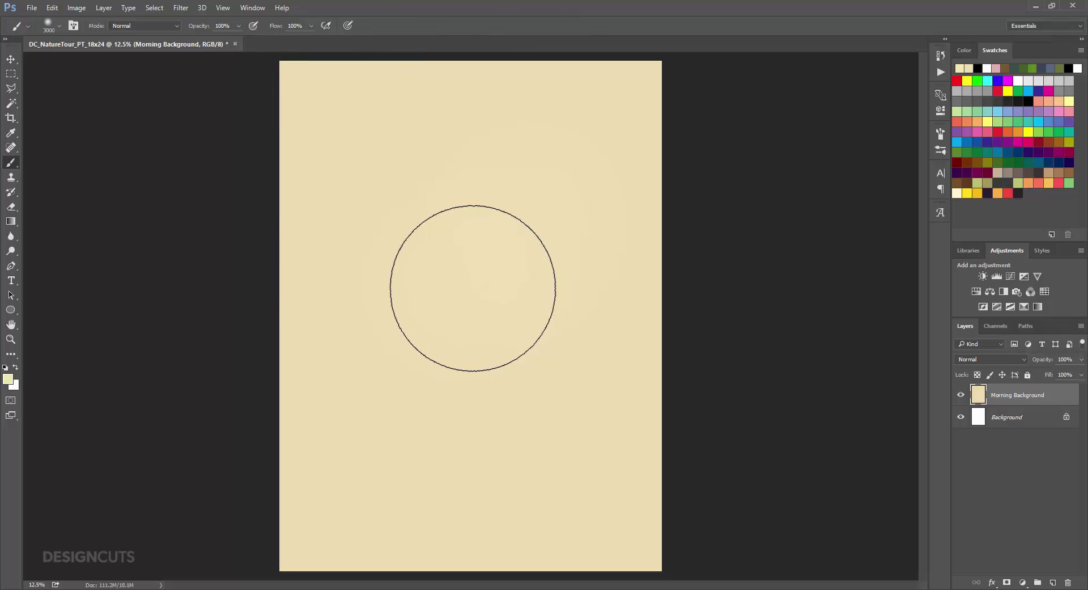
{"action": "mouse_move", "coordinate": [473, 290]}
{"action": "left_mouse_down"}
{"action": "mouse_move", "coordinate": [525, 226]}
{"action": "mouse_move", "coordinate": [510, 262]}
{"action": "mouse_move", "coordinate": [461, 304]}
{"action": "mouse_move", "coordinate": [417, 319]}
{"action": "mouse_move", "coordinate": [422, 328]}
{"action": "mouse_move", "coordinate": [368, 384]}
{"action": "mouse_move", "coordinate": [399, 459]}
{"action": "mouse_move", "coordinate": [551, 456]}
{"action": "mouse_move", "coordinate": [364, 419]}
{"action": "left_mouse_up"}
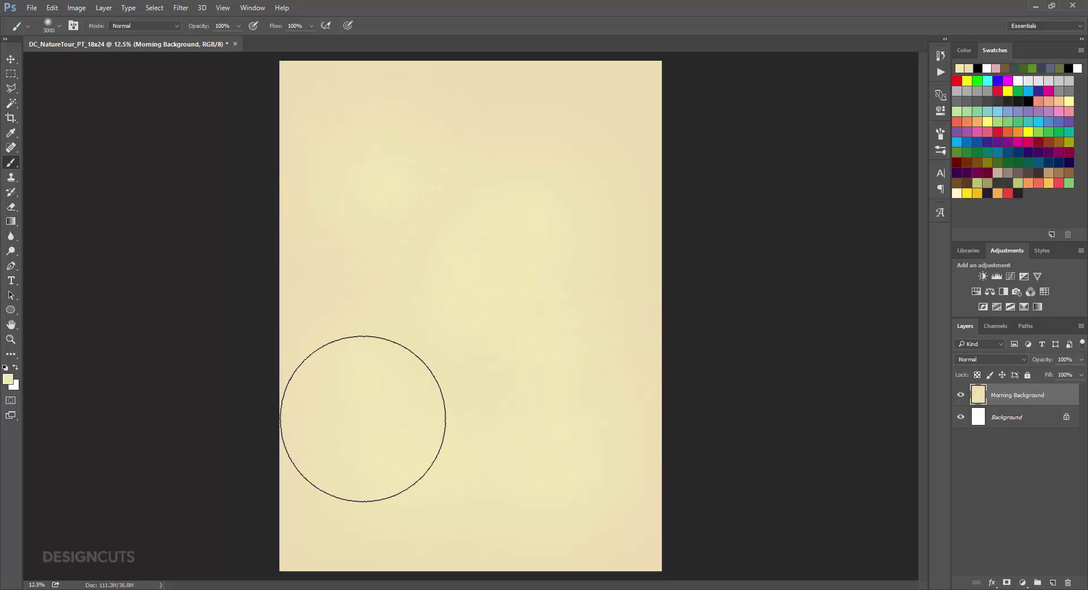
Change the foreground colour to the dusty pink RGB 231, 199, 186.
{"action": "left_click", "coordinate": [8, 381]}
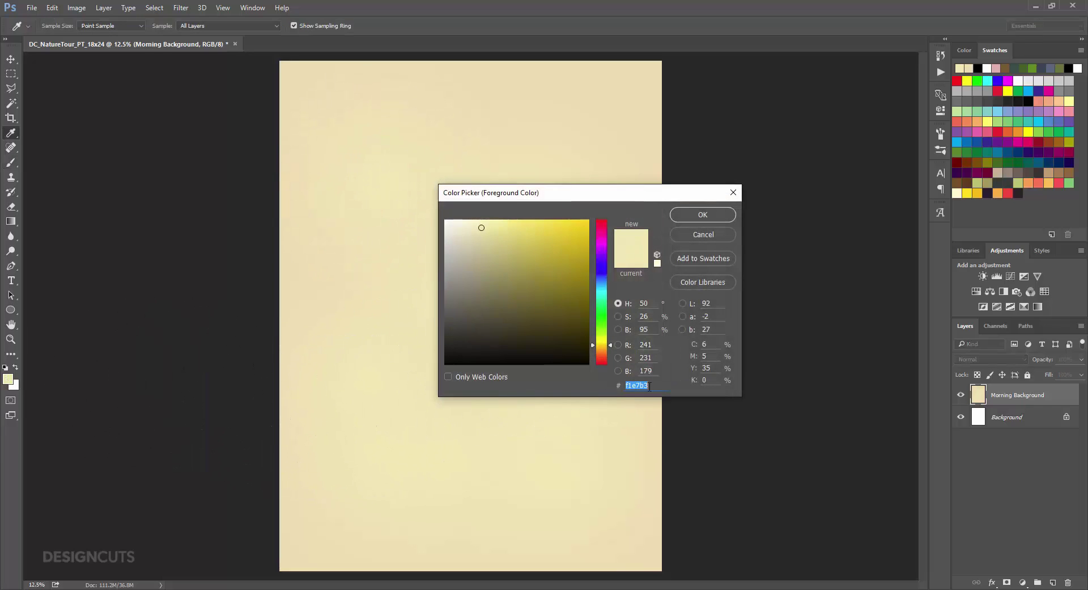
{"action": "double_click", "coordinate": [646, 344]}
{"action": "type", "text": "231"}
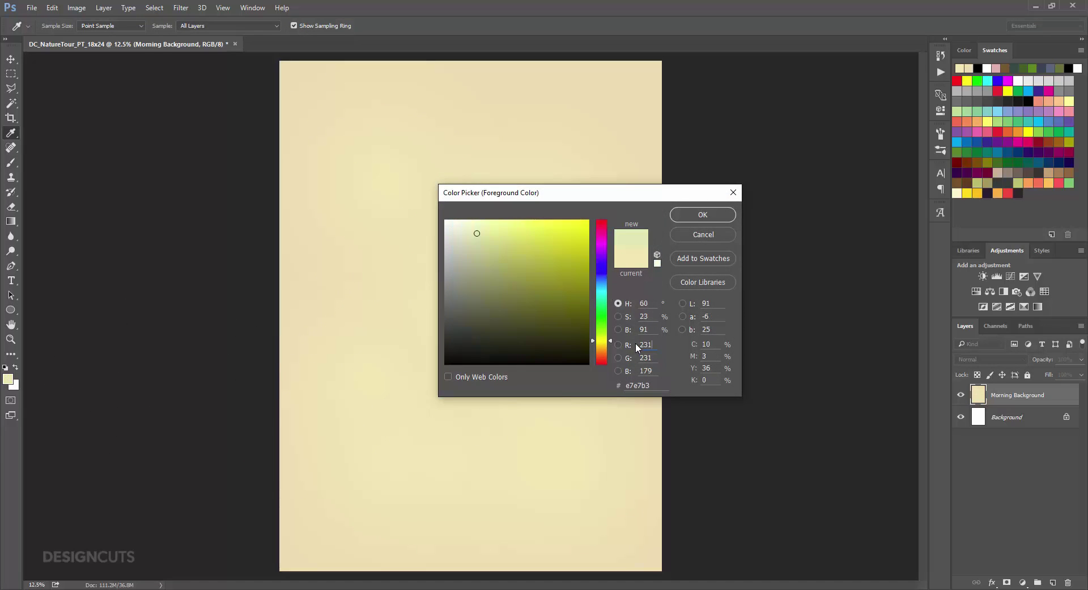
{"action": "type", "text": "199"}
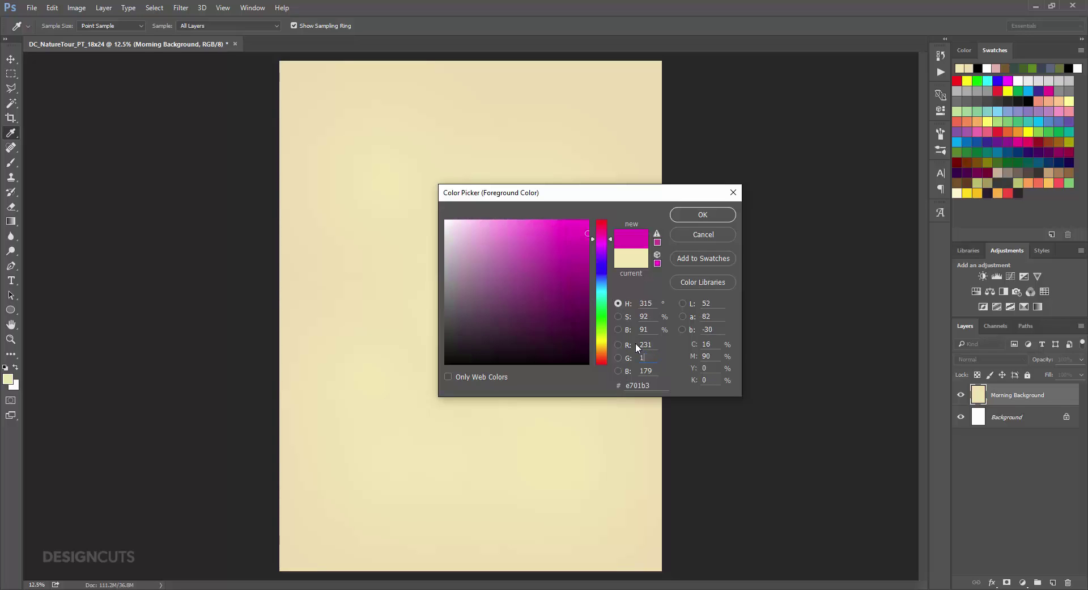
{"action": "type", "text": "179"}
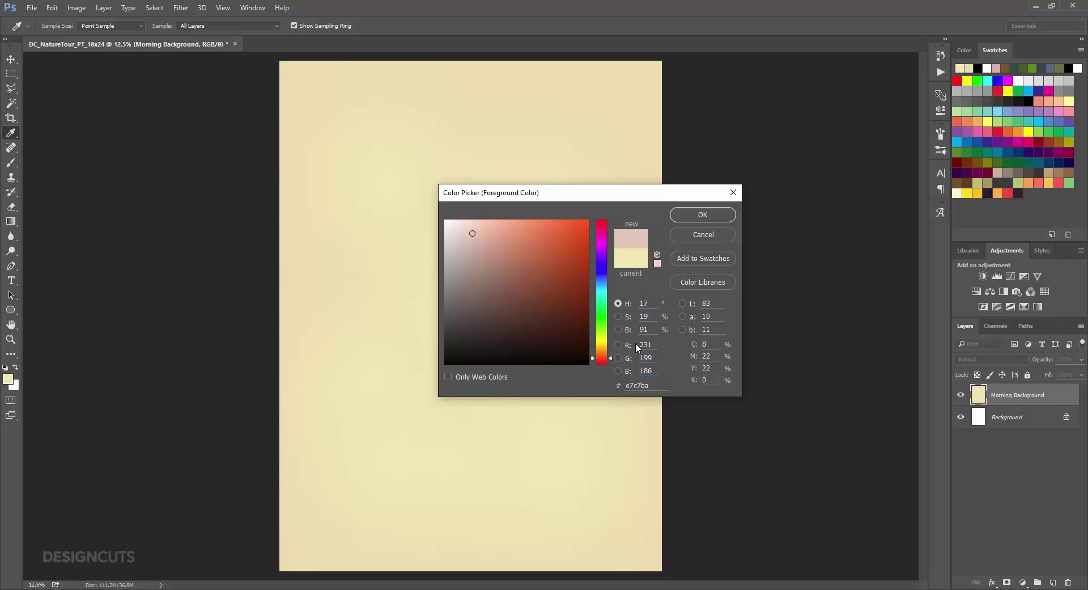
{"action": "left_click", "coordinate": [730, 215]}
Dab six soft pink spots with the brush, scattered over the upper, middle and lower parts of the canvas.
{"action": "key", "text": "b"}
{"action": "left_click", "coordinate": [391, 430]}
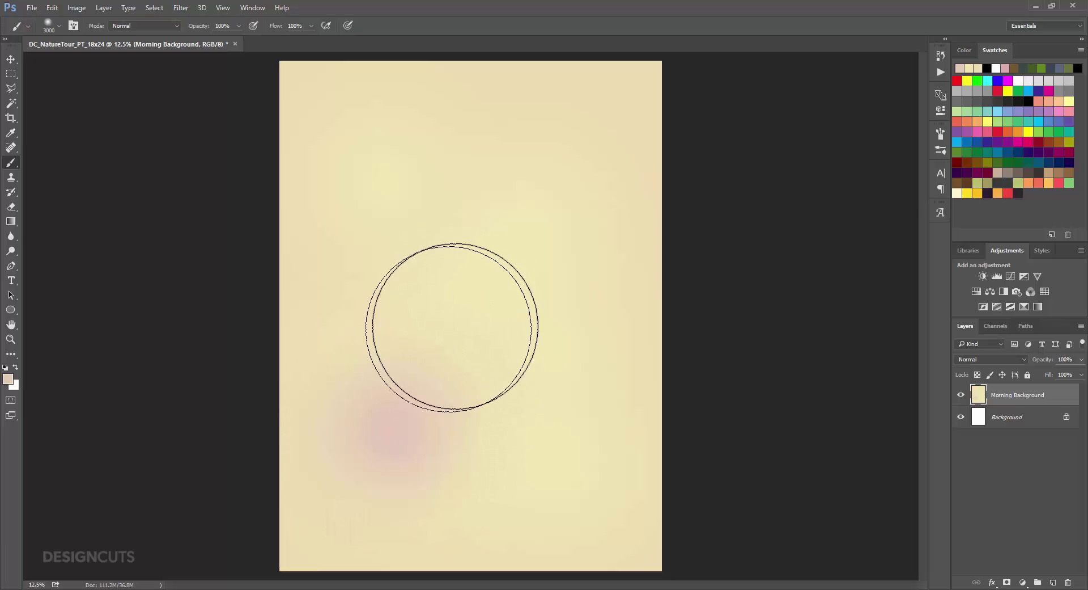
{"action": "left_click", "coordinate": [448, 328]}
{"action": "left_click", "coordinate": [566, 280]}
{"action": "left_click", "coordinate": [598, 381]}
{"action": "left_click", "coordinate": [392, 170]}
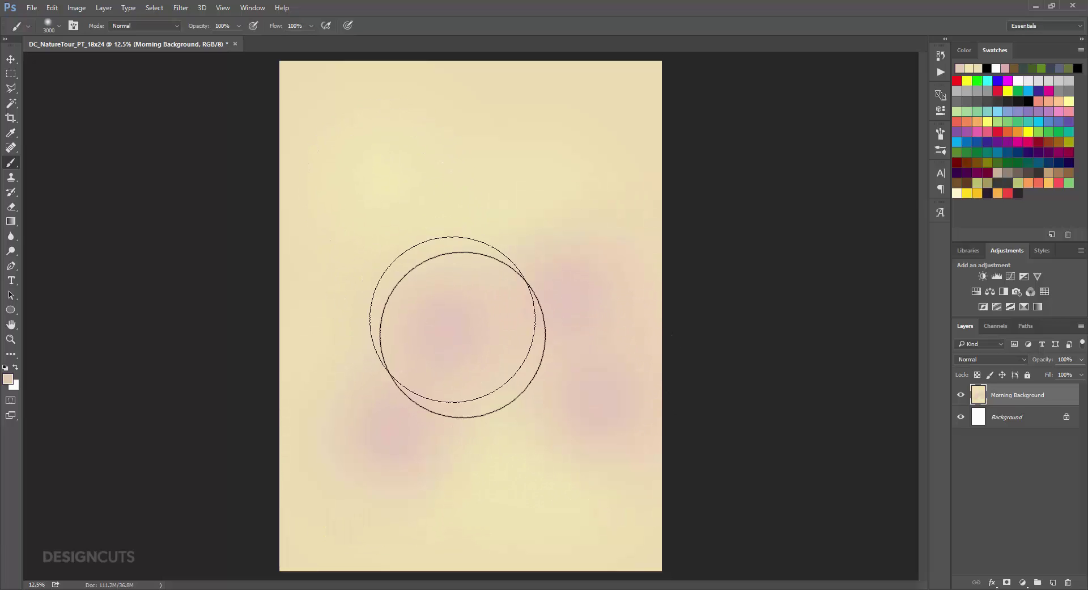
{"action": "left_click", "coordinate": [271, 388]}
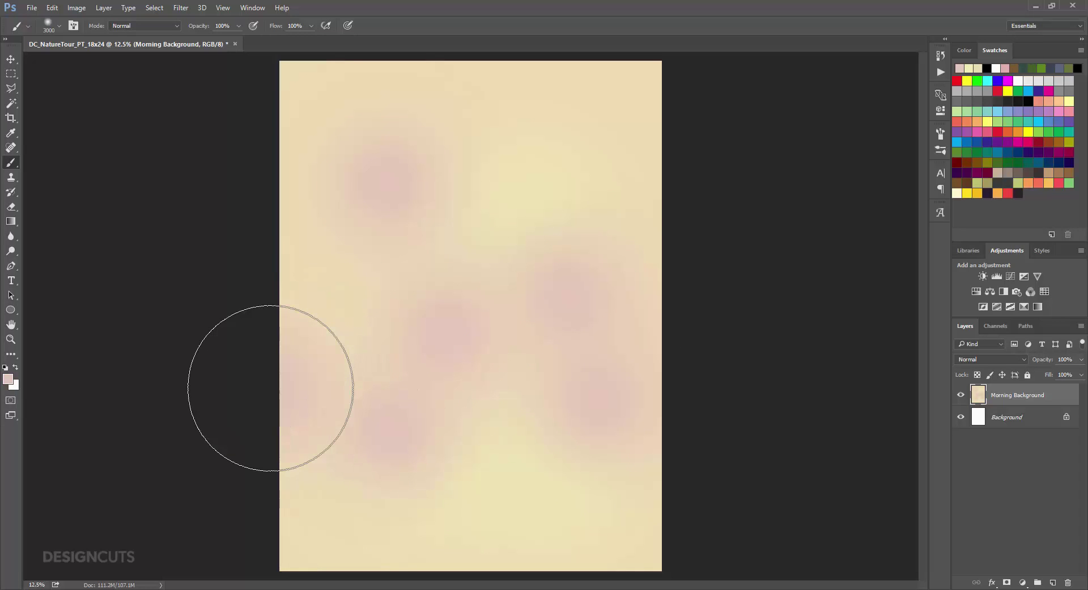
Place the Indigo Watercolour background image from the Tasiana folder as a linked file above Morning Background.
{"action": "left_click", "coordinate": [11, 58]}
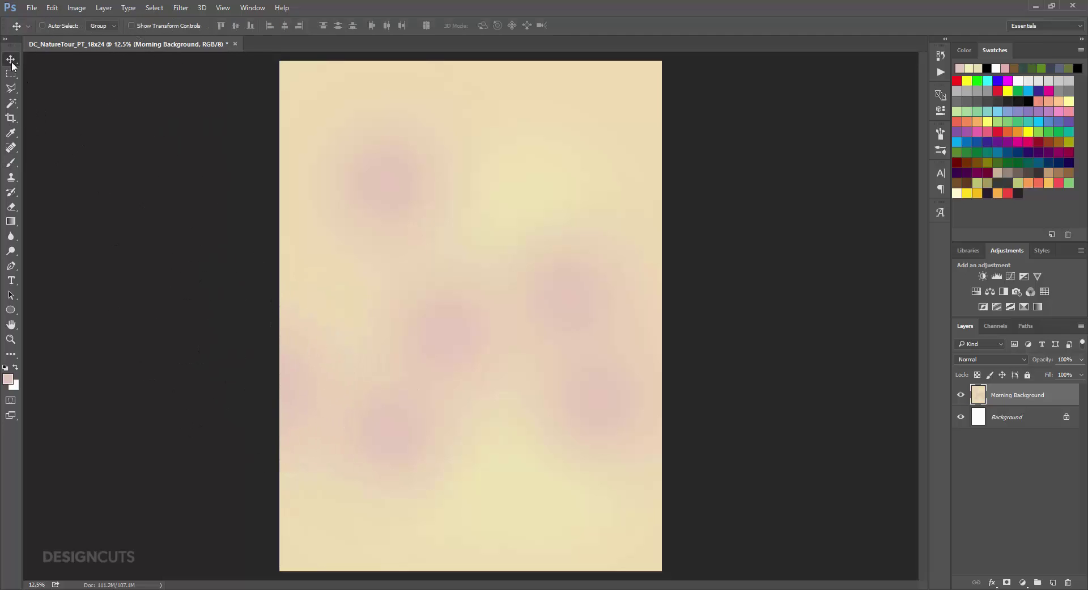
{"action": "left_click", "coordinate": [32, 7]}
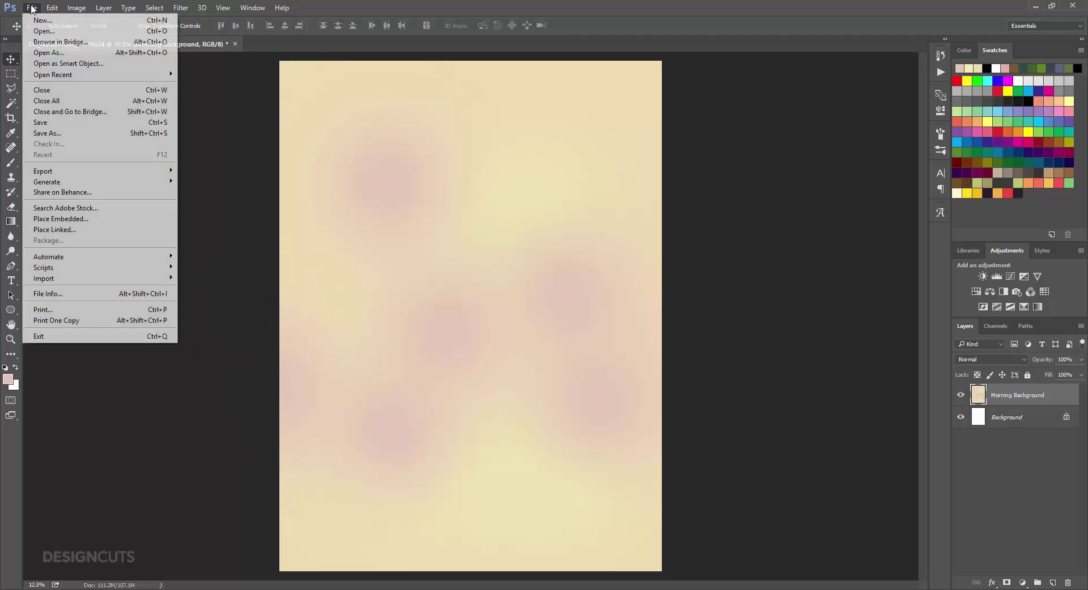
{"action": "left_click", "coordinate": [45, 230]}
{"action": "double_click", "coordinate": [133, 174]}
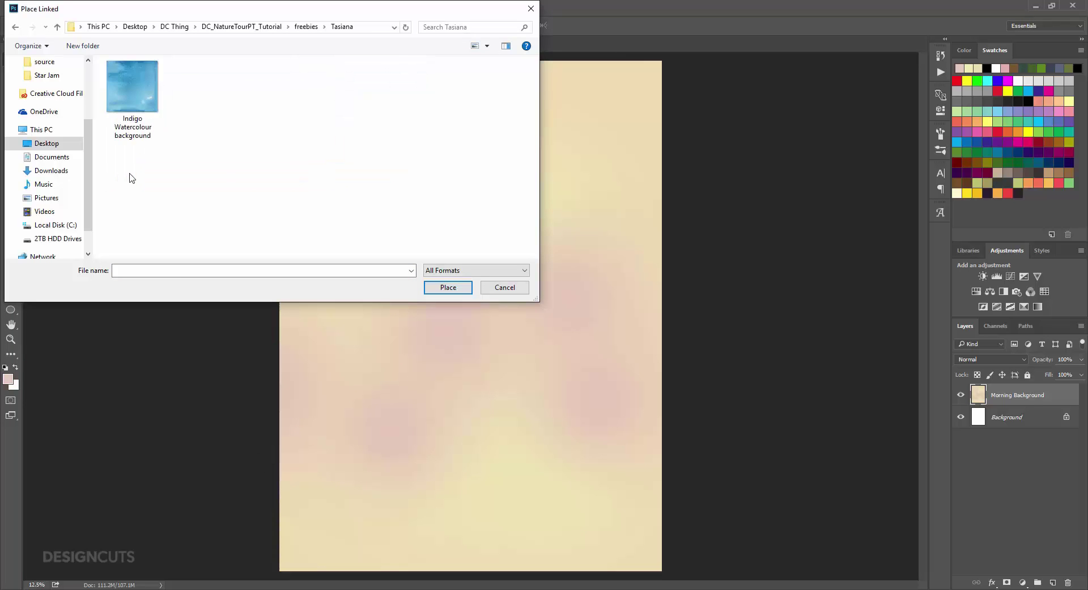
{"action": "left_click", "coordinate": [134, 105]}
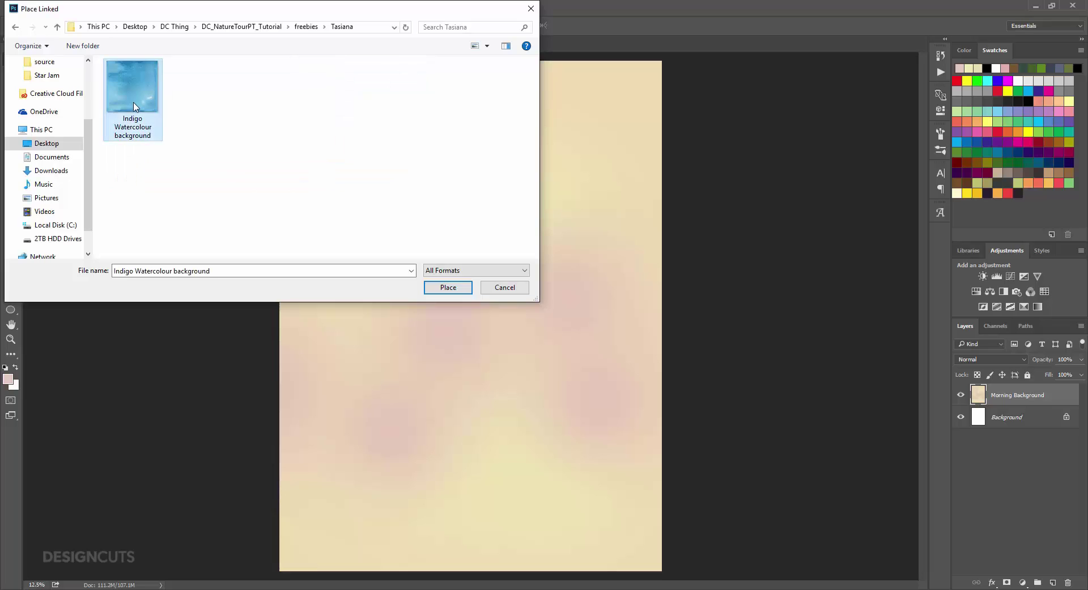
{"action": "left_click", "coordinate": [450, 289]}
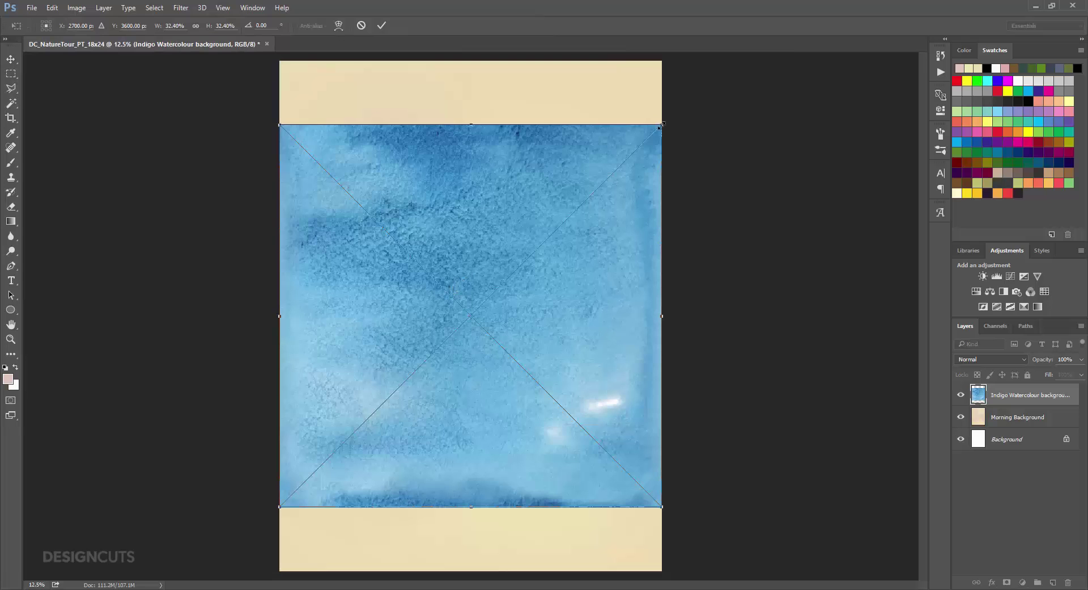
Scale the placed watercolour image proportionally to 43.45% so it covers the whole canvas, and commit the transform.
{"action": "left_click_drag", "start_coordinate": [661, 125], "coordinate": [726, 58]}
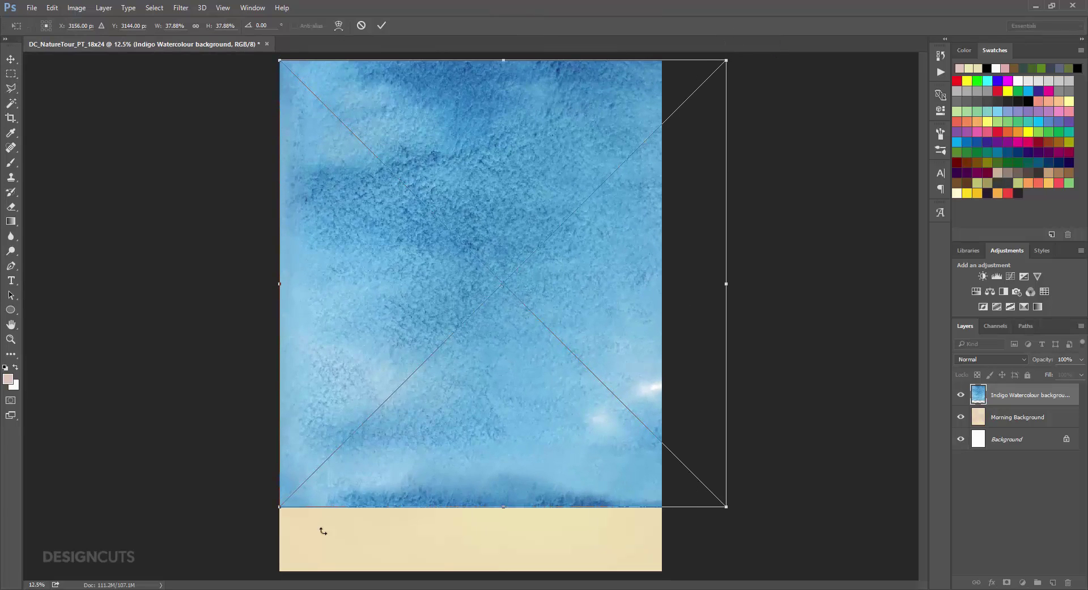
{"action": "left_click_drag", "start_coordinate": [277, 509], "coordinate": [217, 578]}
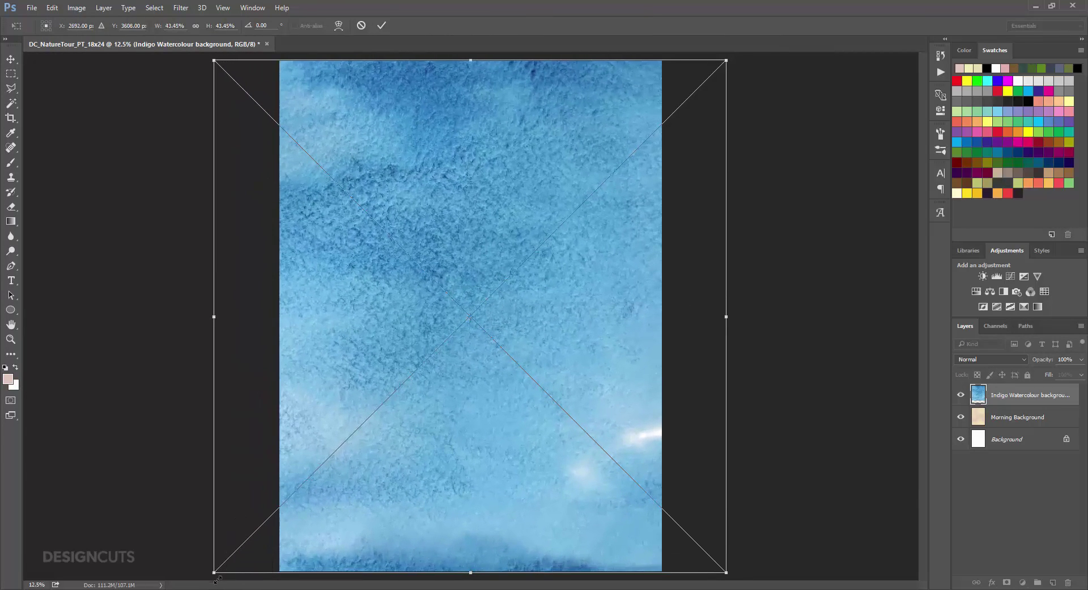
{"action": "key", "text": "Return"}
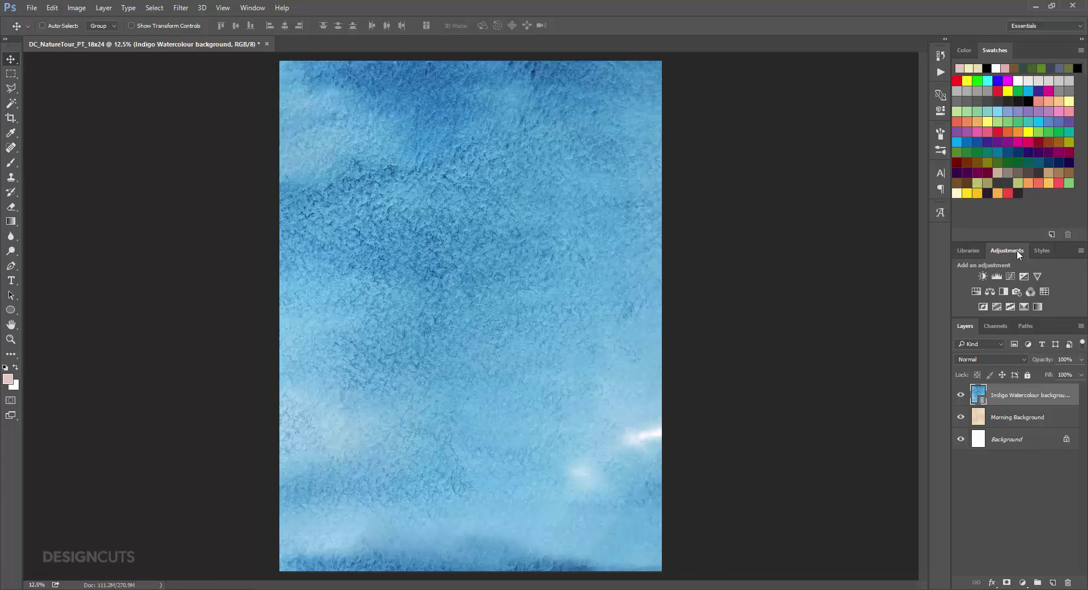
Add a Hue/Saturation adjustment with hue -10 and clip it to the Indigo Watercolour background layer.
{"action": "left_click", "coordinate": [976, 292]}
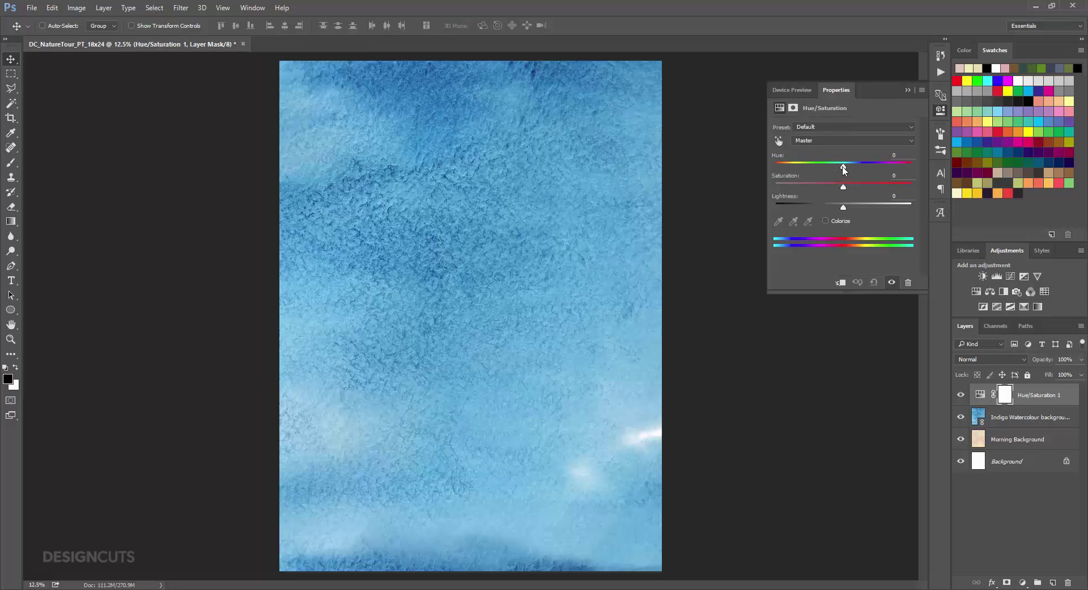
{"action": "left_click_drag", "start_coordinate": [844, 169], "coordinate": [841, 169]}
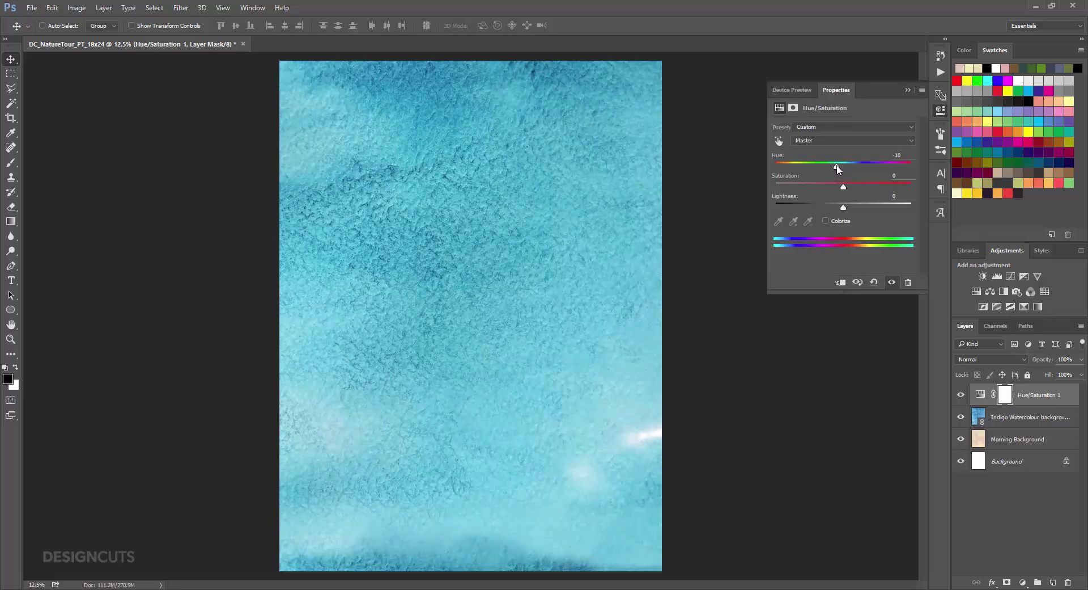
{"action": "left_click", "coordinate": [841, 284]}
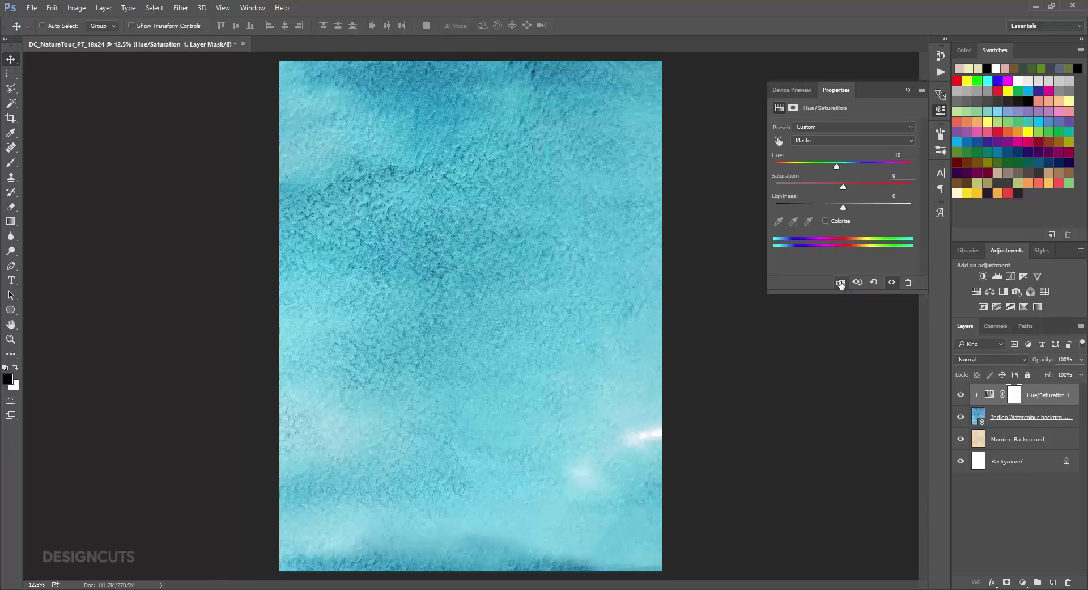
Add a text layer in the canvas's upper left area reading URBAN, NATURE and TOUR on three separate lines.
{"action": "left_click", "coordinate": [10, 280]}
{"action": "left_click", "coordinate": [334, 172]}
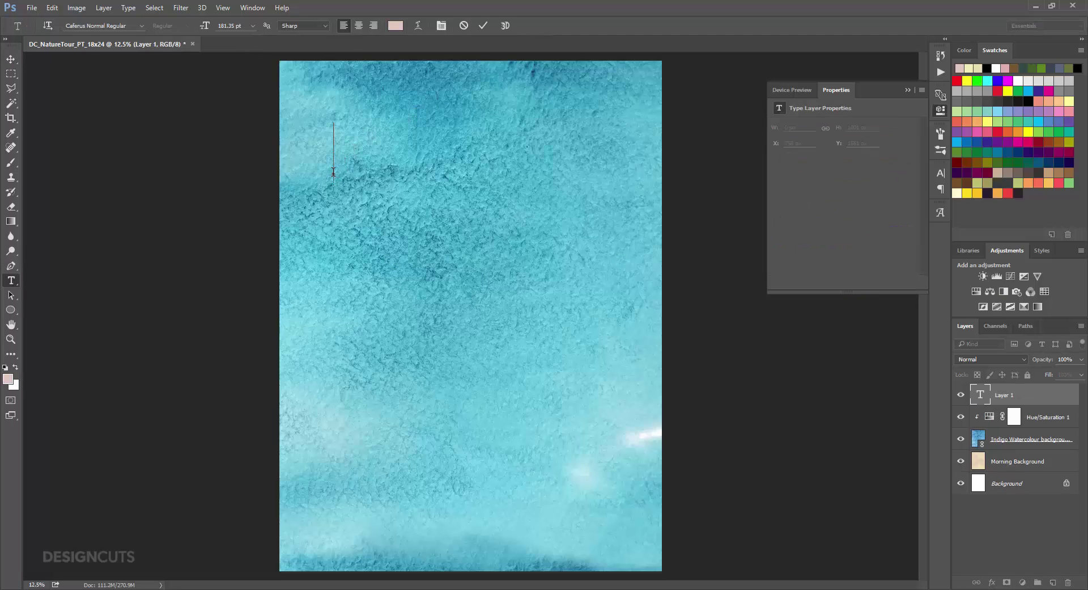
{"action": "type", "text": "URBAN "}
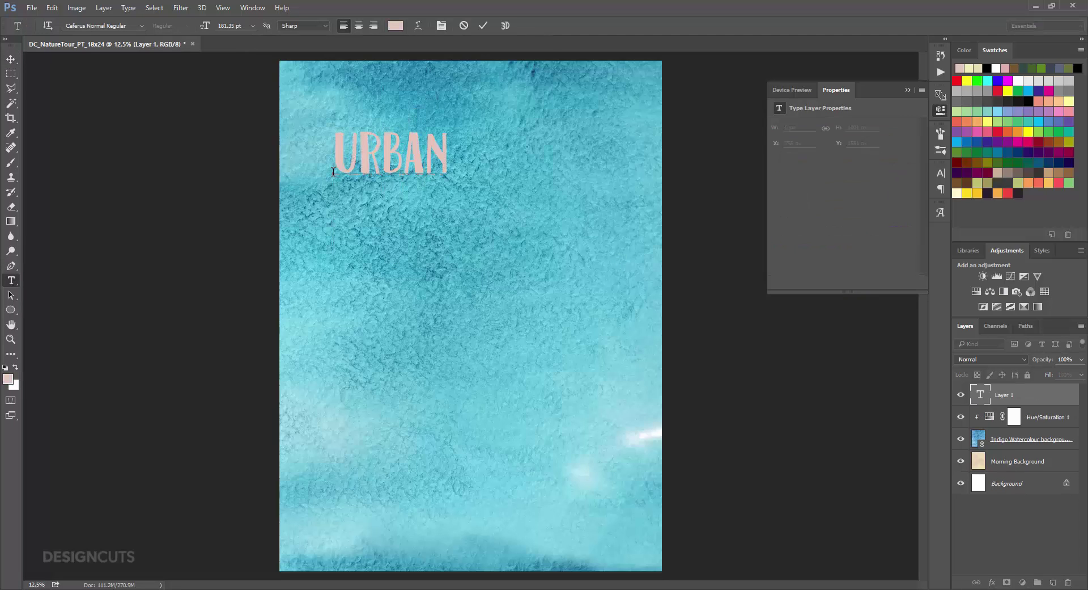
{"action": "type", "text": "NATURE"}
{"action": "key", "text": "Return"}
{"action": "type", "text": "TOUR"}
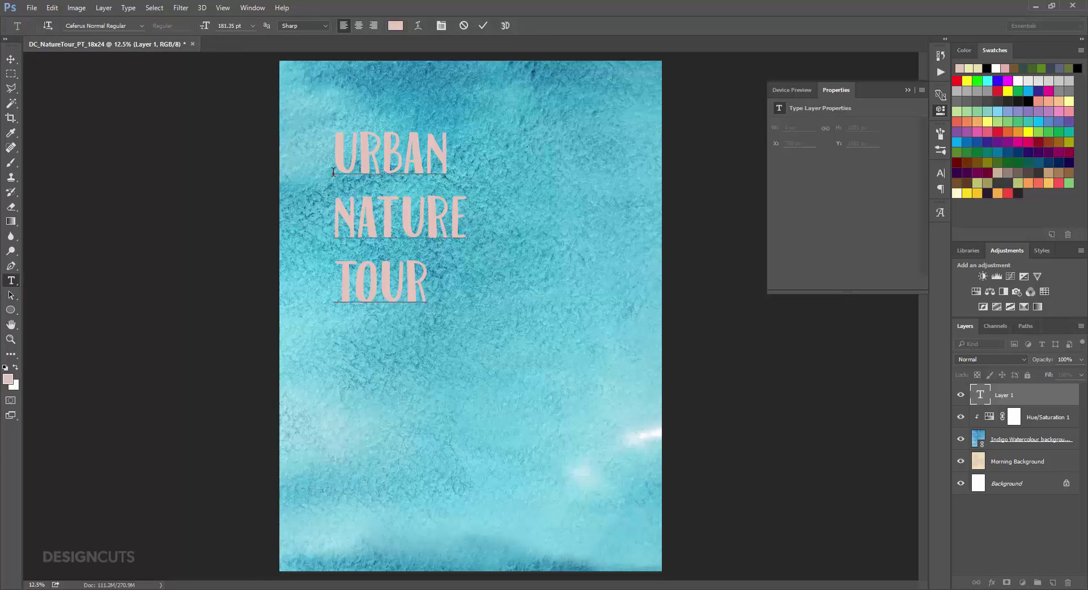
Change all the URBAN NATURE TOUR title text to the Sequel Regular font at 175 pt.
{"action": "key", "text": "ctrl+a"}
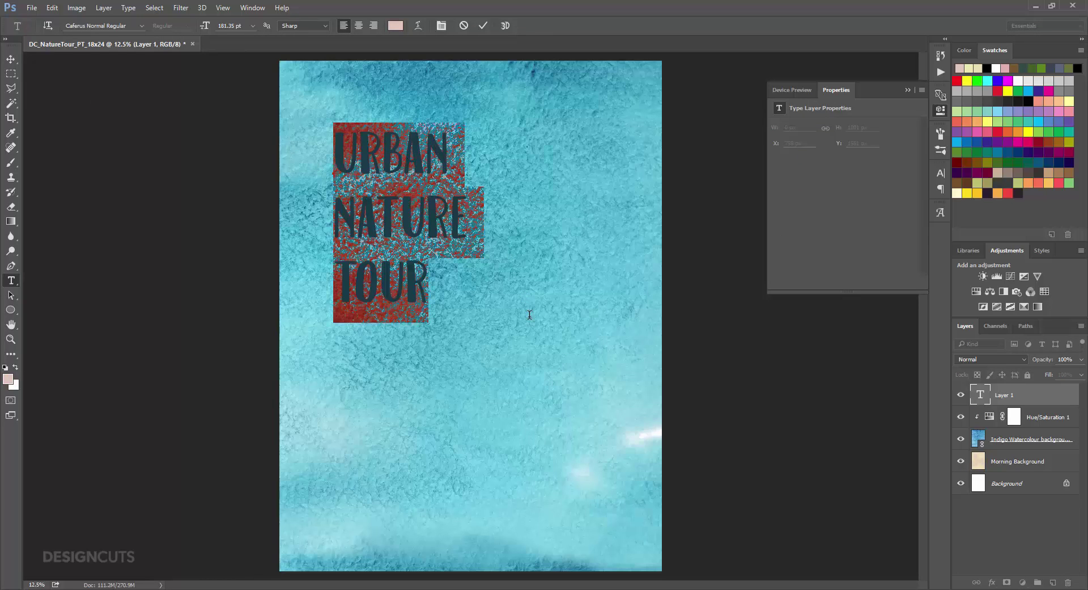
{"action": "left_click", "coordinate": [941, 173]}
{"action": "type", "text": "sequl"}
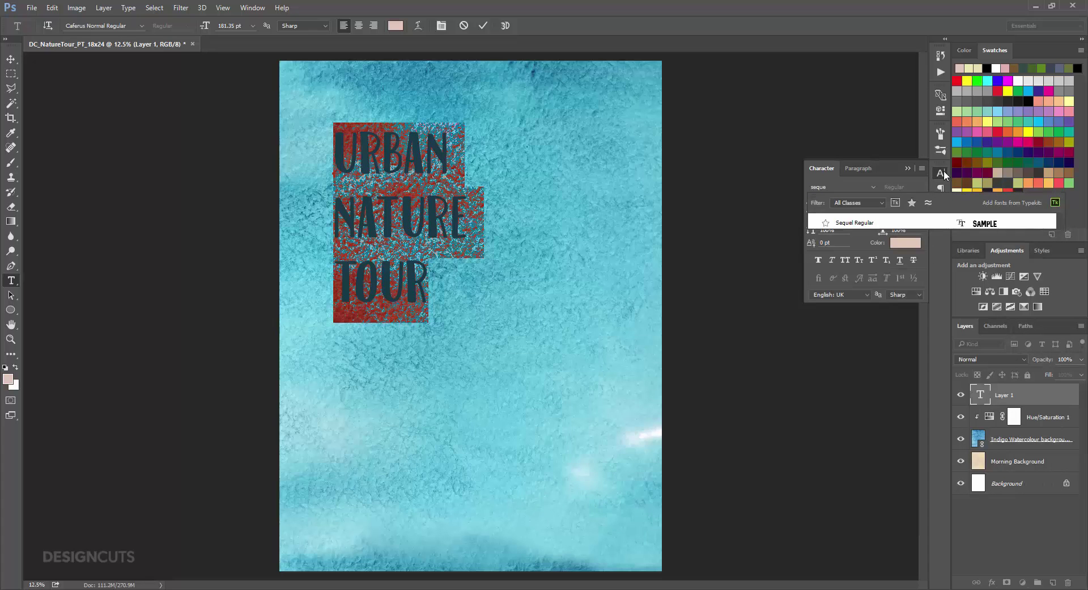
{"action": "left_click", "coordinate": [888, 222]}
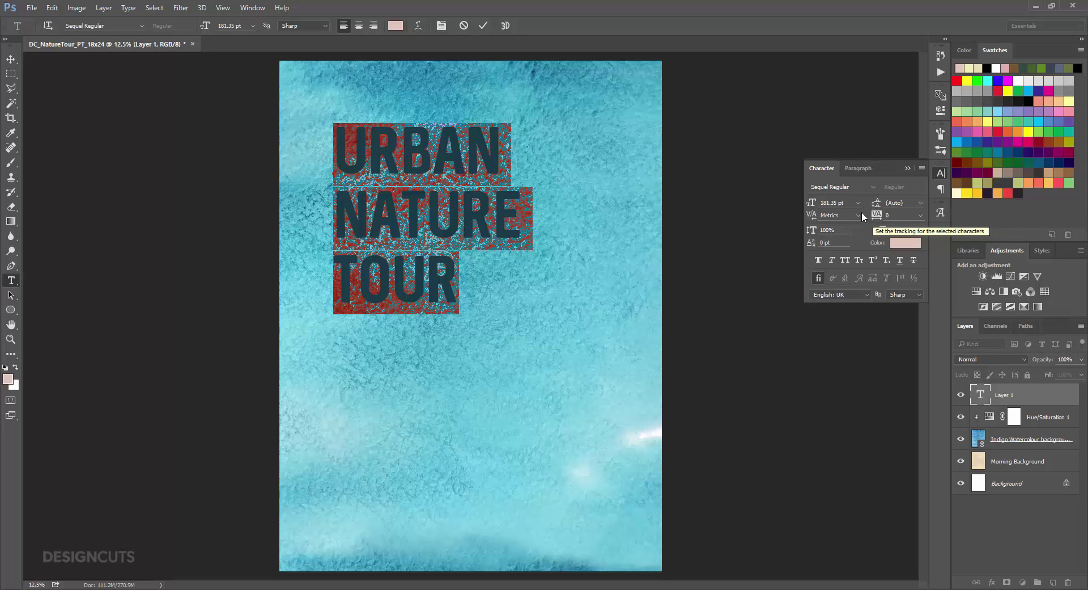
{"action": "left_click", "coordinate": [814, 204]}
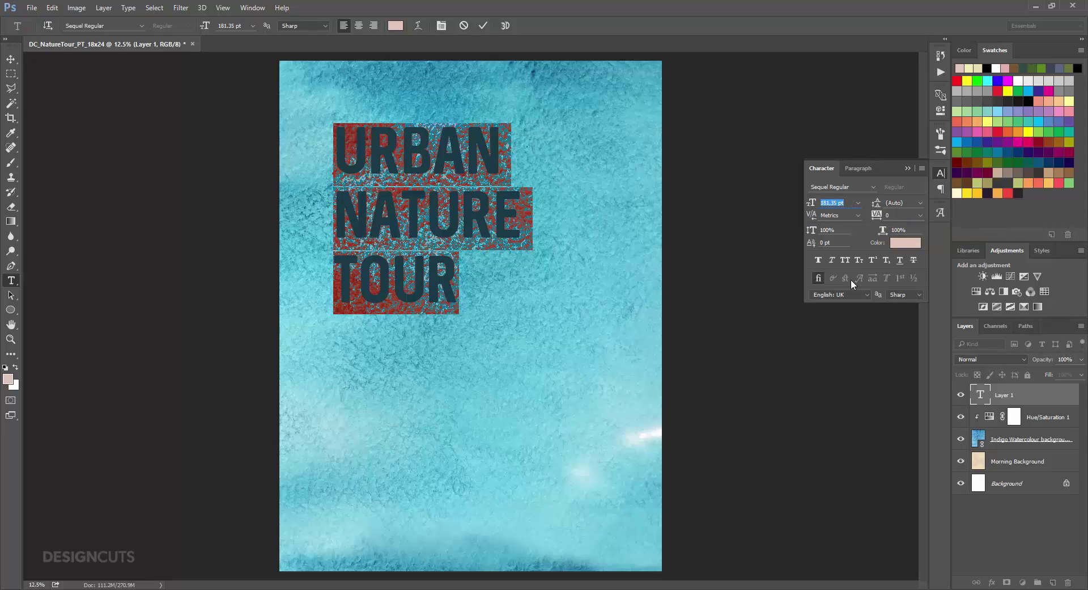
{"action": "type", "text": "175"}
{"action": "key", "text": "Return"}
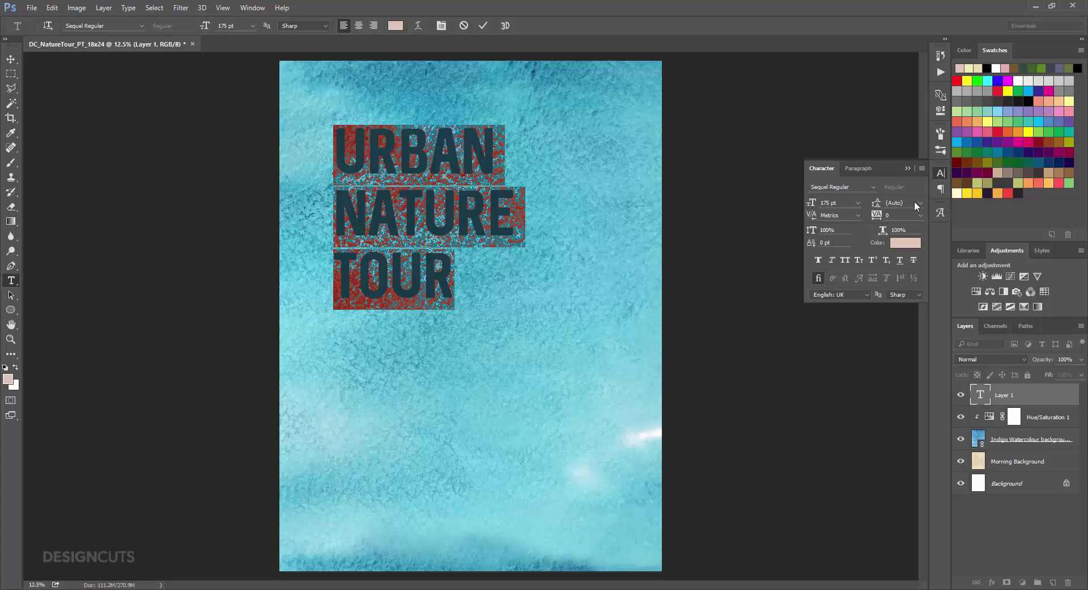
Set the title text's leading to 200 pt, its kerning to Optical and its tracking to 25.
{"action": "left_click", "coordinate": [878, 203]}
{"action": "type", "text": "200"}
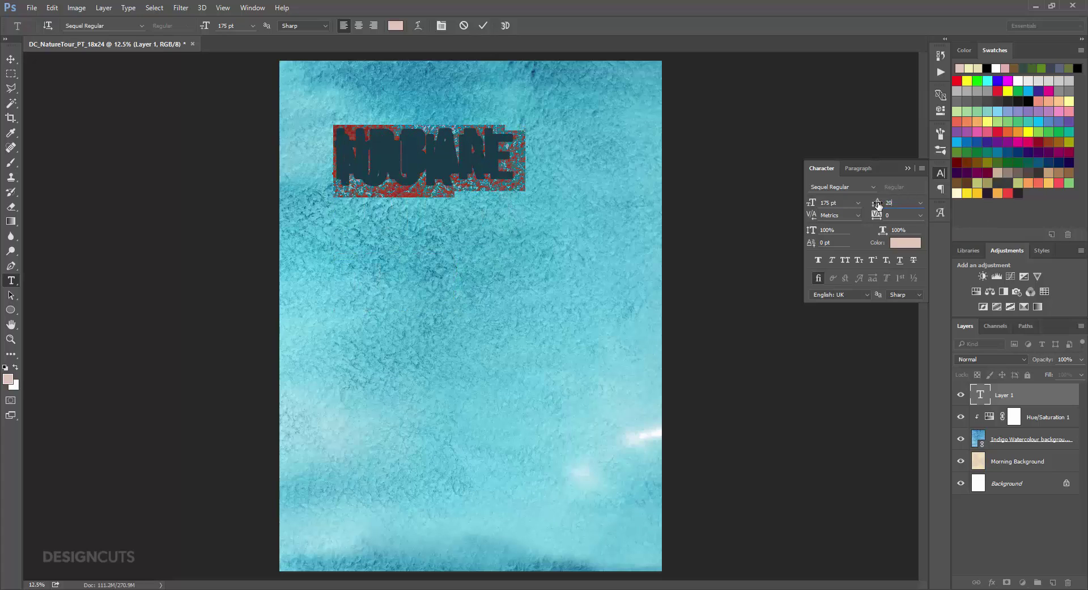
{"action": "key", "text": "Return"}
{"action": "left_click", "coordinate": [857, 215]}
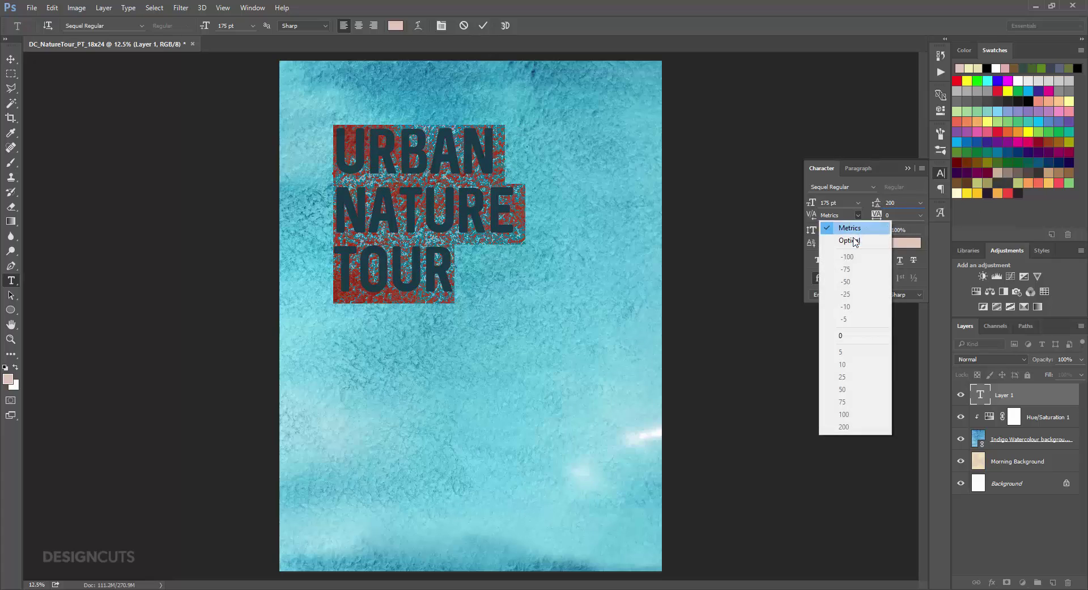
{"action": "left_click", "coordinate": [854, 241]}
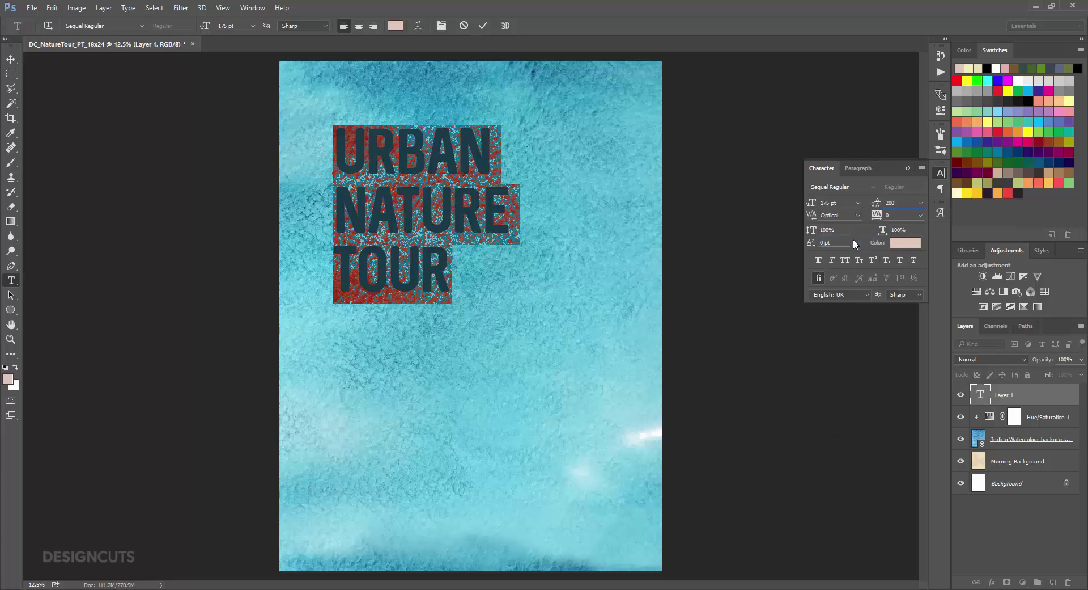
{"action": "left_click", "coordinate": [919, 217]}
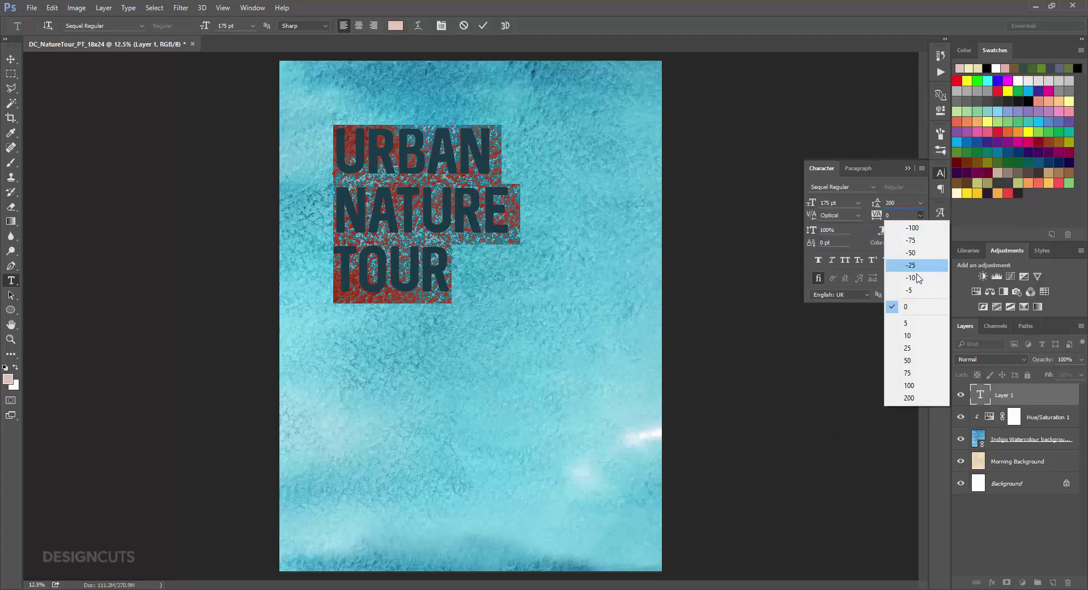
{"action": "left_click", "coordinate": [910, 347]}
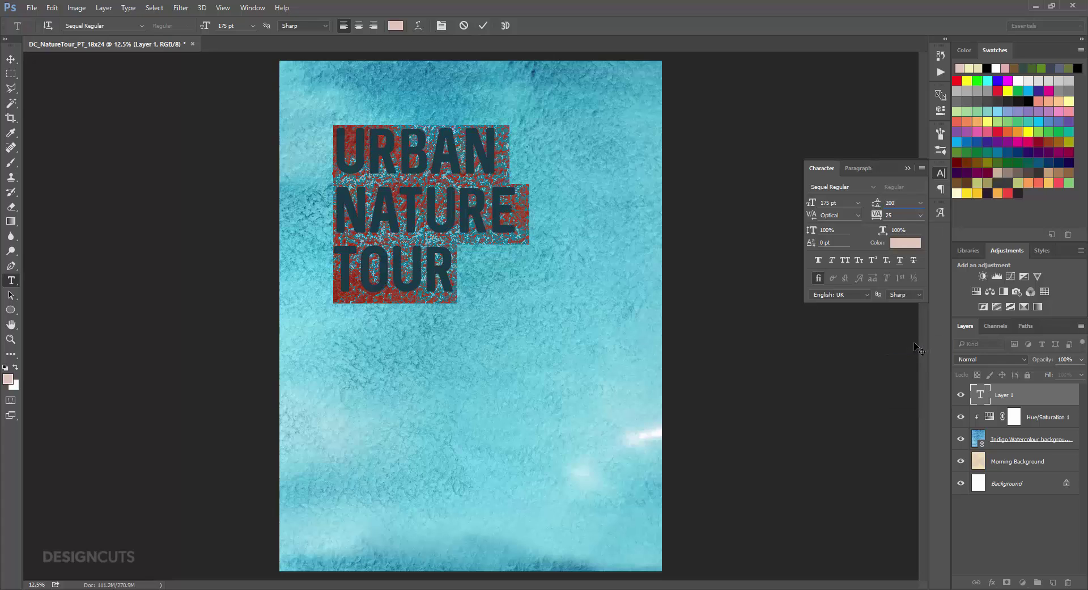
Colour the title text dark blue with RGB 38, 61, 77 and move it closer to the canvas's upper left corner.
{"action": "left_click", "coordinate": [905, 243]}
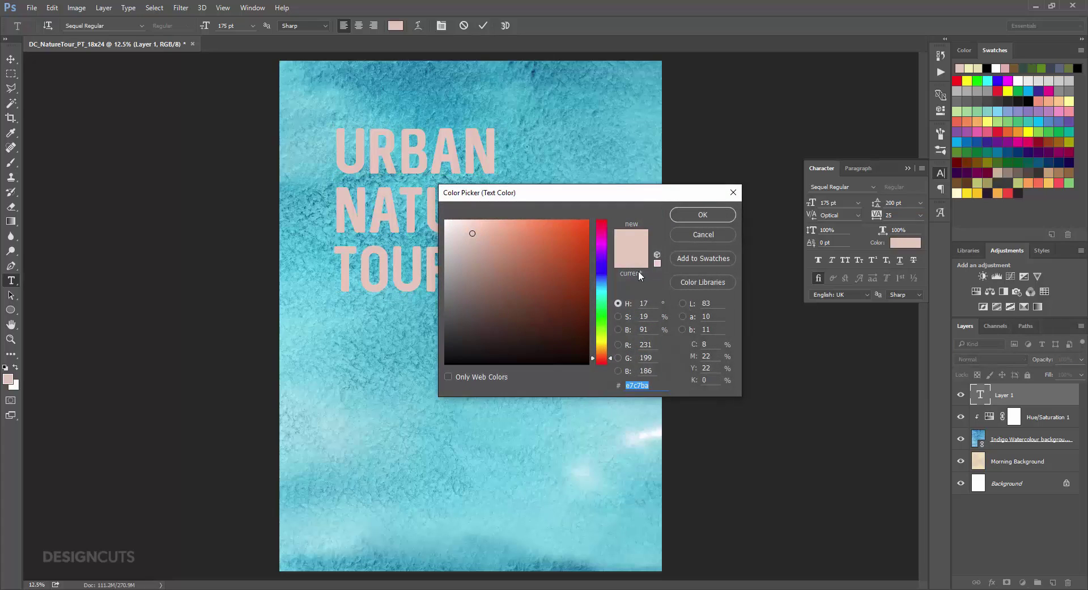
{"action": "double_click", "coordinate": [652, 343]}
{"action": "type", "text": "38"}
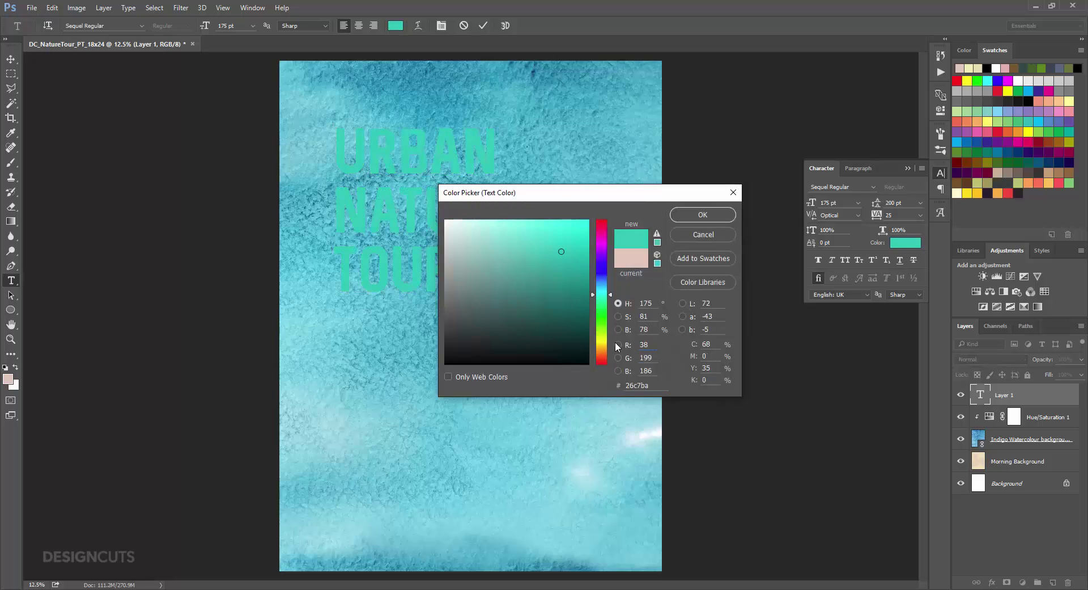
{"action": "key", "text": "Tab"}
{"action": "type", "text": "61"}
{"action": "key", "text": "Tab"}
{"action": "type", "text": "77"}
{"action": "key", "text": "Tab"}
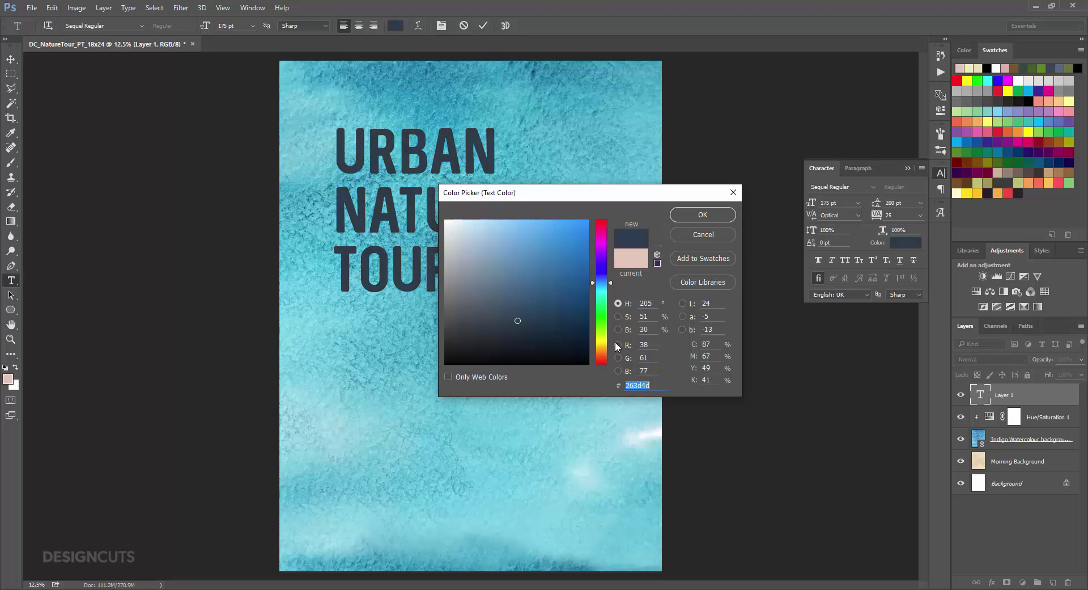
{"action": "left_click", "coordinate": [703, 215]}
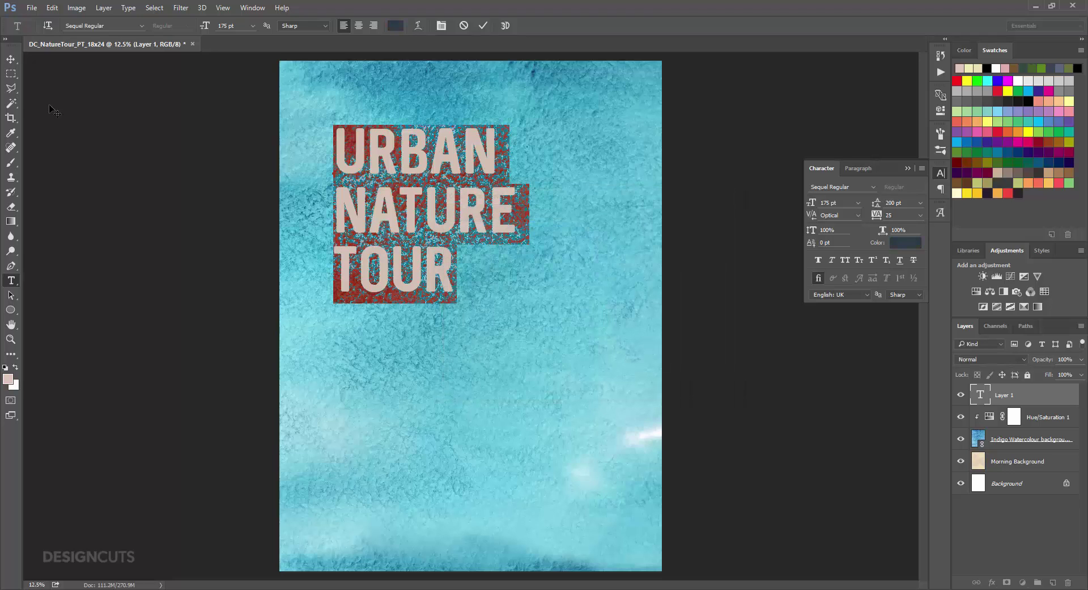
{"action": "left_click", "coordinate": [11, 59]}
{"action": "left_click_drag", "start_coordinate": [465, 193], "coordinate": [437, 160]}
Add a separate text layer below the title reading SPRING and 2016 on two lines, and commit it.
{"action": "key", "text": "t"}
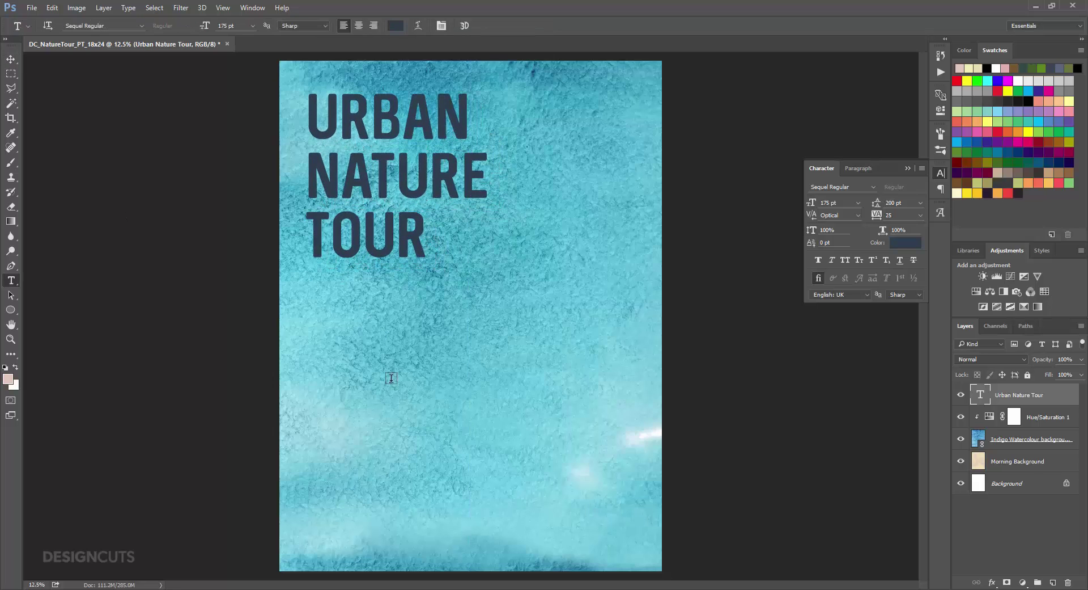
{"action": "left_click", "coordinate": [390, 408]}
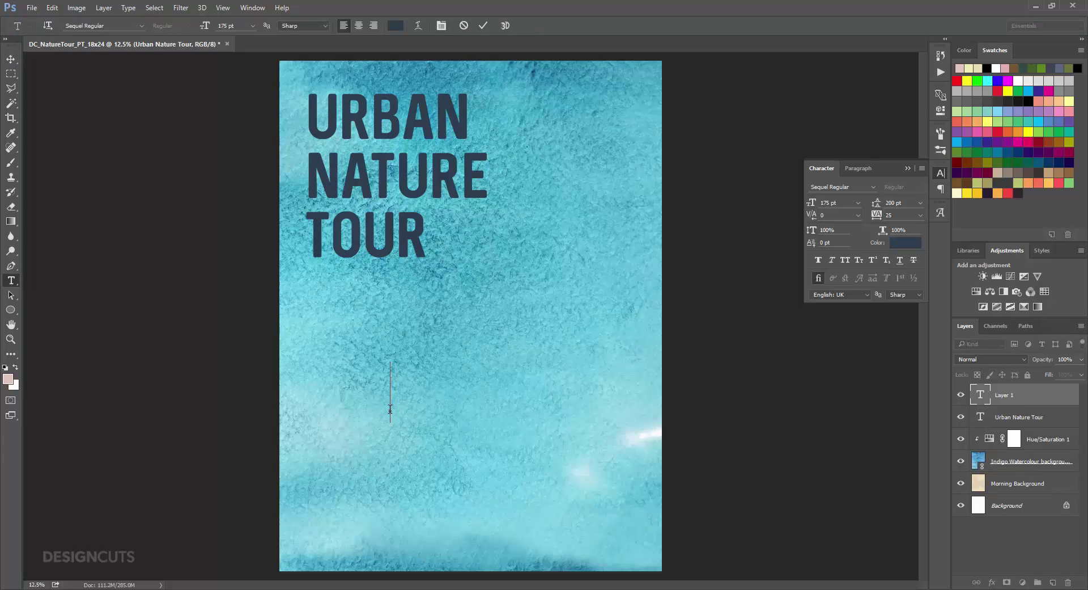
{"action": "type", "text": "SPRING"}
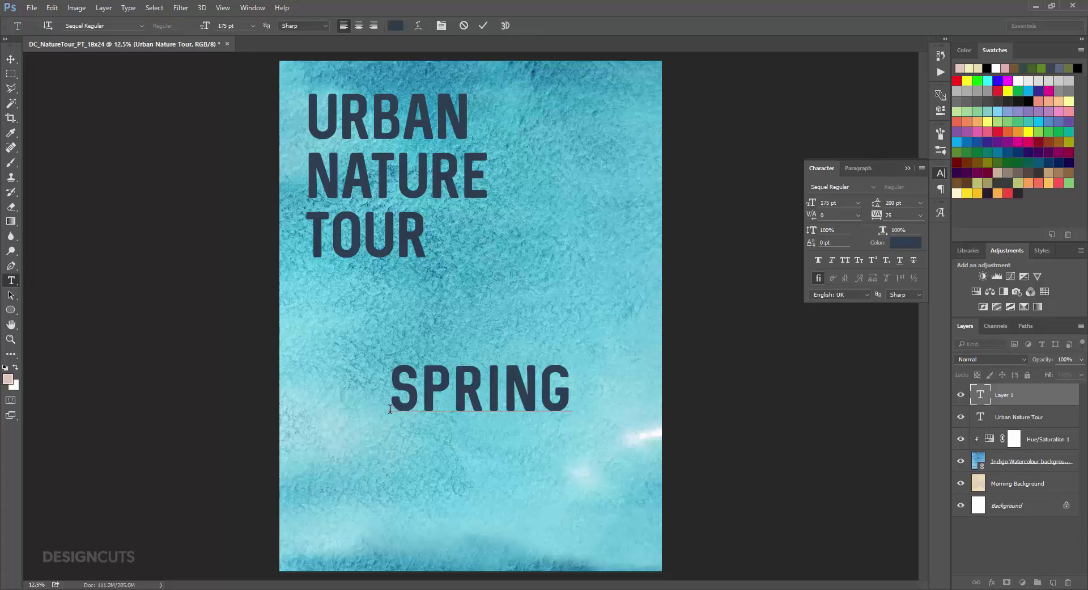
{"action": "key", "text": "Return"}
{"action": "type", "text": "2016"}
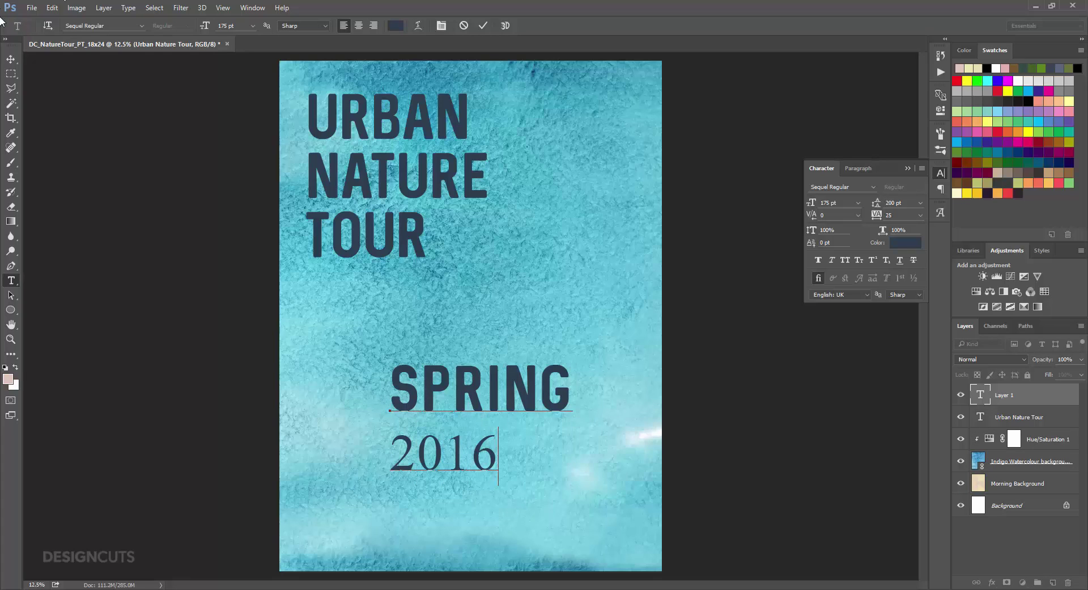
{"action": "left_click", "coordinate": [11, 58]}
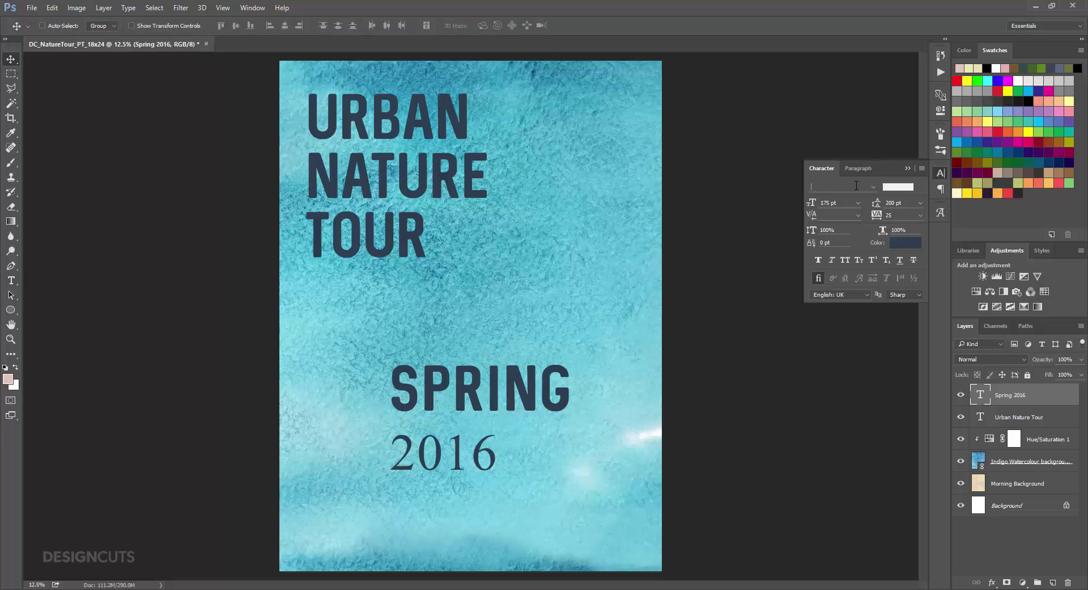
Change the Spring 2016 text to the Botanica Script Regular font at 72 pt.
{"action": "type", "text": "botan"}
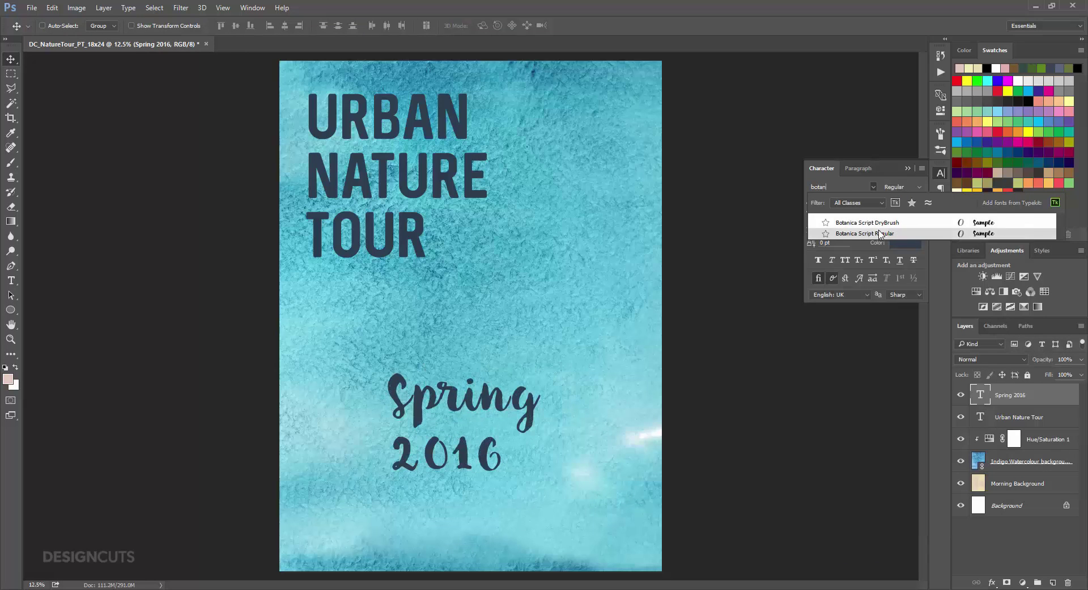
{"action": "left_click", "coordinate": [880, 233]}
{"action": "left_click", "coordinate": [858, 203]}
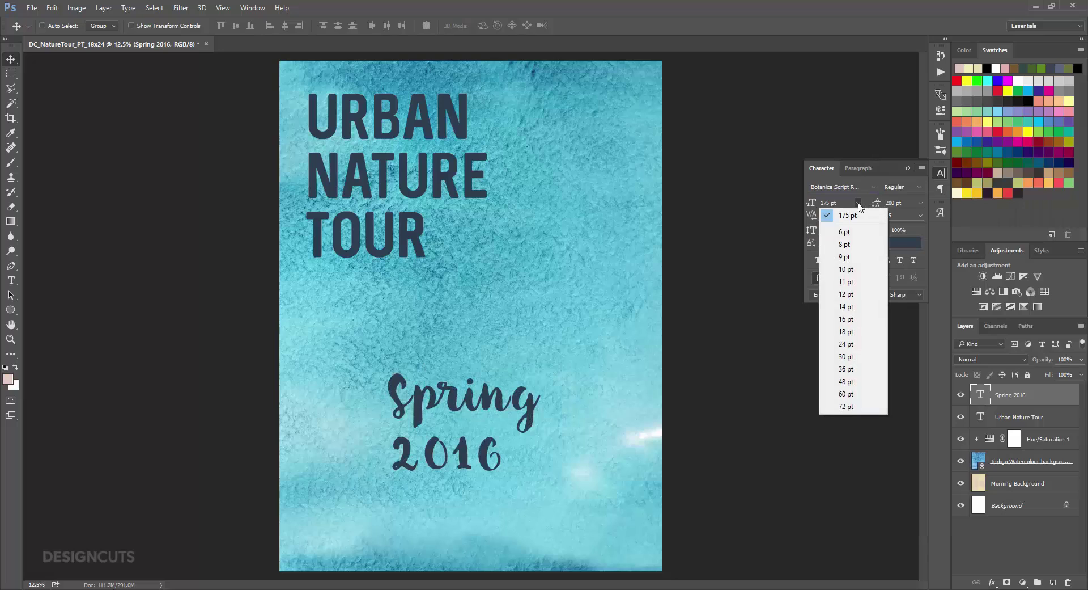
{"action": "left_click", "coordinate": [842, 406]}
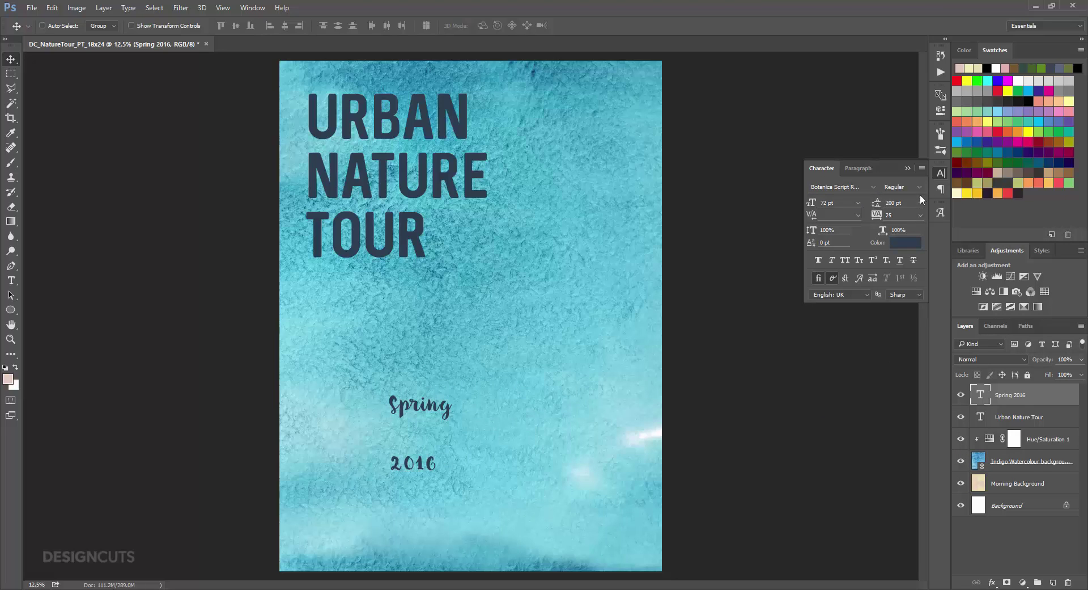
Set the Spring 2016 text's leading to 75 pt, its kerning to Optical and its tracking to 0.
{"action": "left_click_drag", "start_coordinate": [911, 203], "coordinate": [859, 201]}
{"action": "type", "text": "75"}
{"action": "key", "text": "Return"}
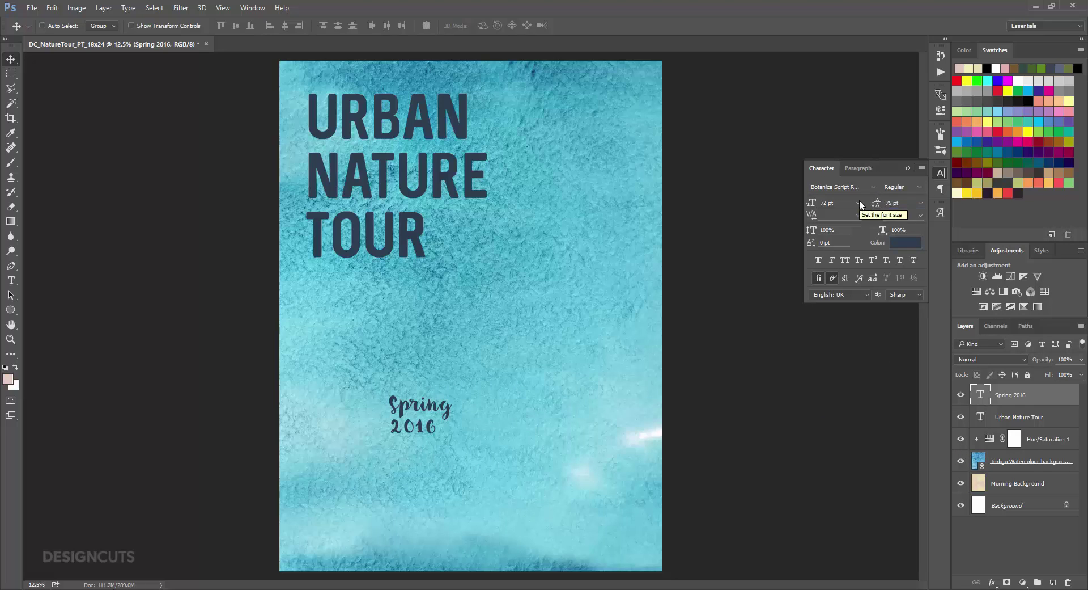
{"action": "left_click", "coordinate": [858, 215]}
{"action": "left_click", "coordinate": [850, 241]}
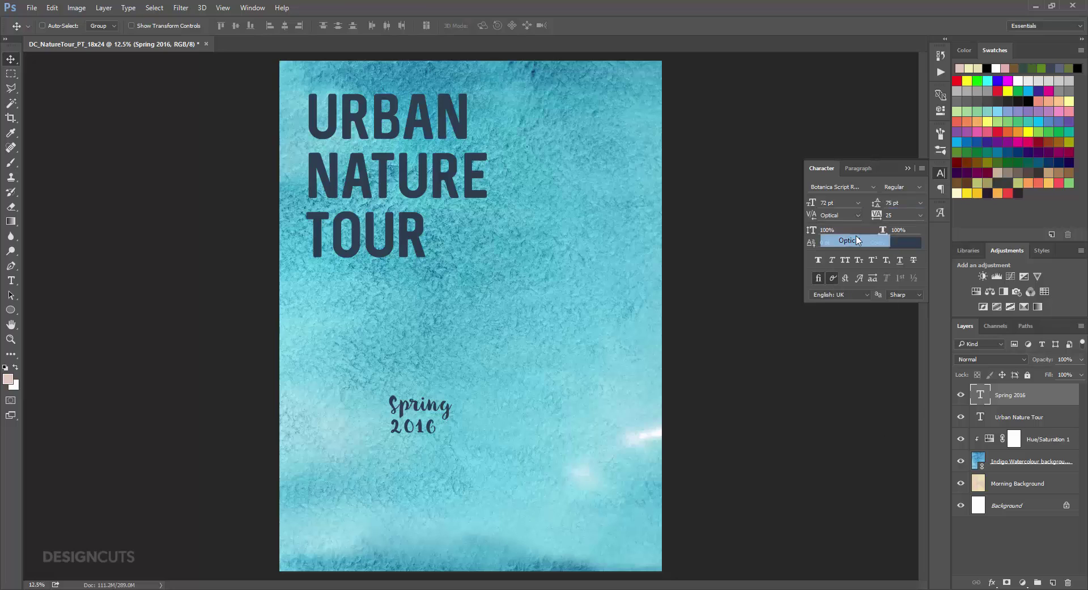
{"action": "left_click", "coordinate": [917, 215]}
{"action": "left_click", "coordinate": [907, 306]}
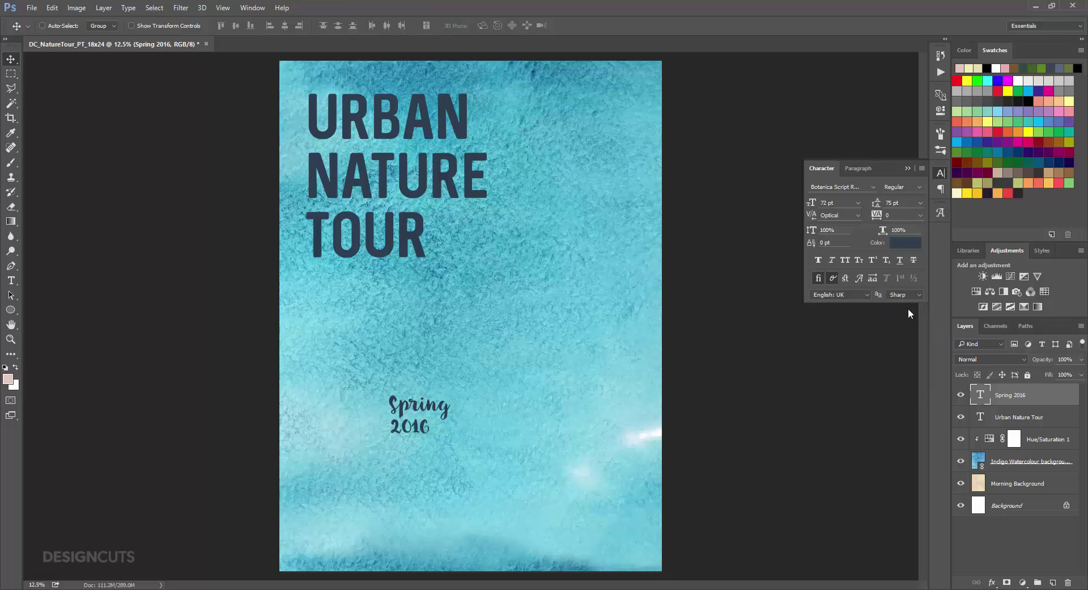
Colour the Spring 2016 text pale aqua with RGB 164, 244, 245.
{"action": "left_click", "coordinate": [913, 244]}
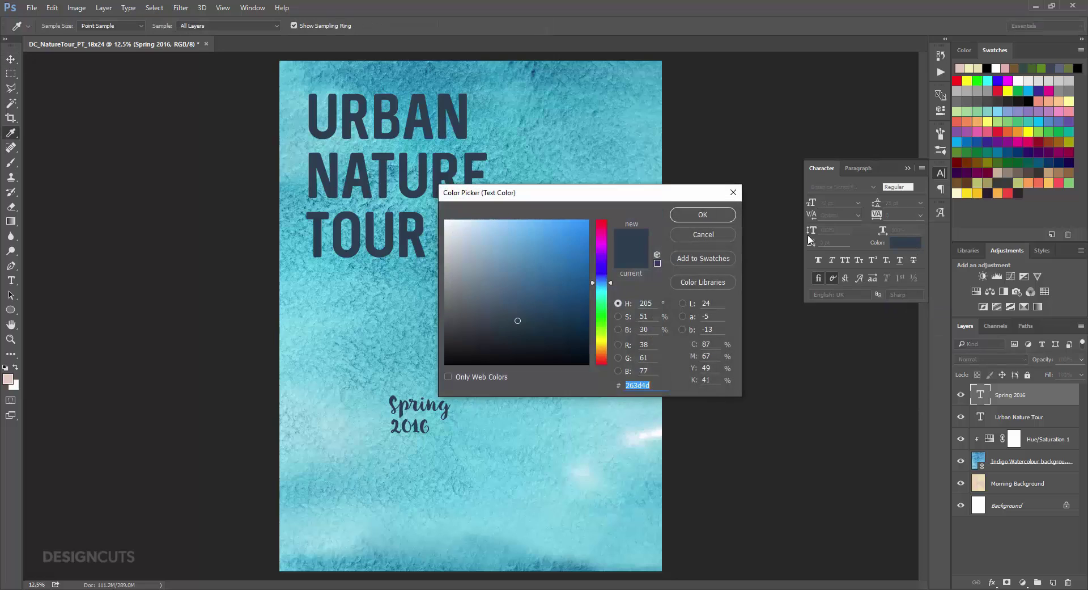
{"action": "left_click", "coordinate": [653, 344]}
{"action": "type", "text": "164"}
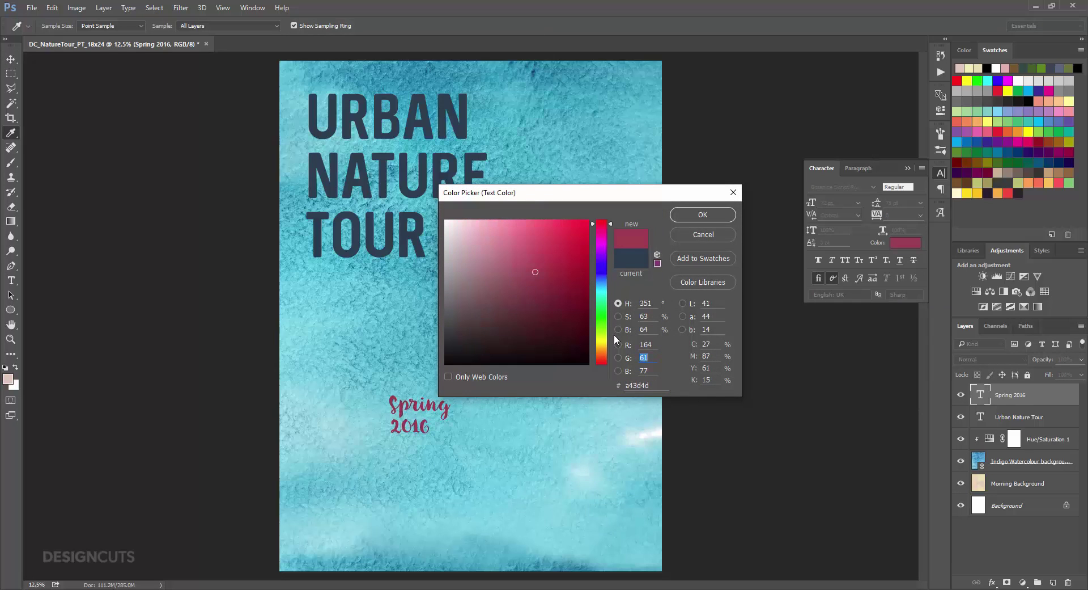
{"action": "key", "text": "Tab"}
{"action": "type", "text": "244"}
{"action": "key", "text": "Tab"}
{"action": "type", "text": "245"}
{"action": "key", "text": "Tab"}
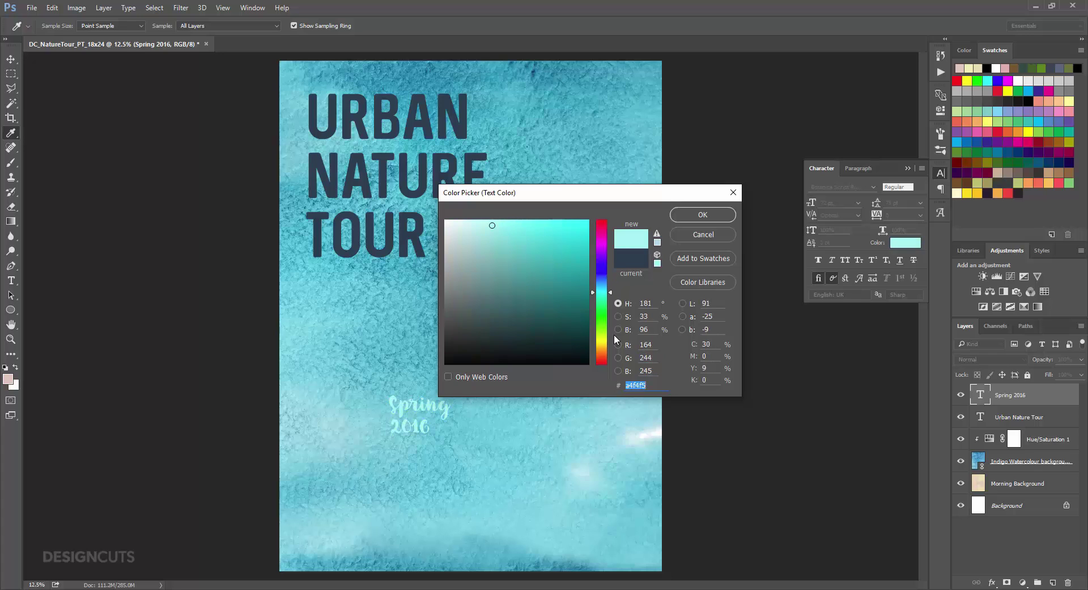
{"action": "left_click", "coordinate": [698, 219]}
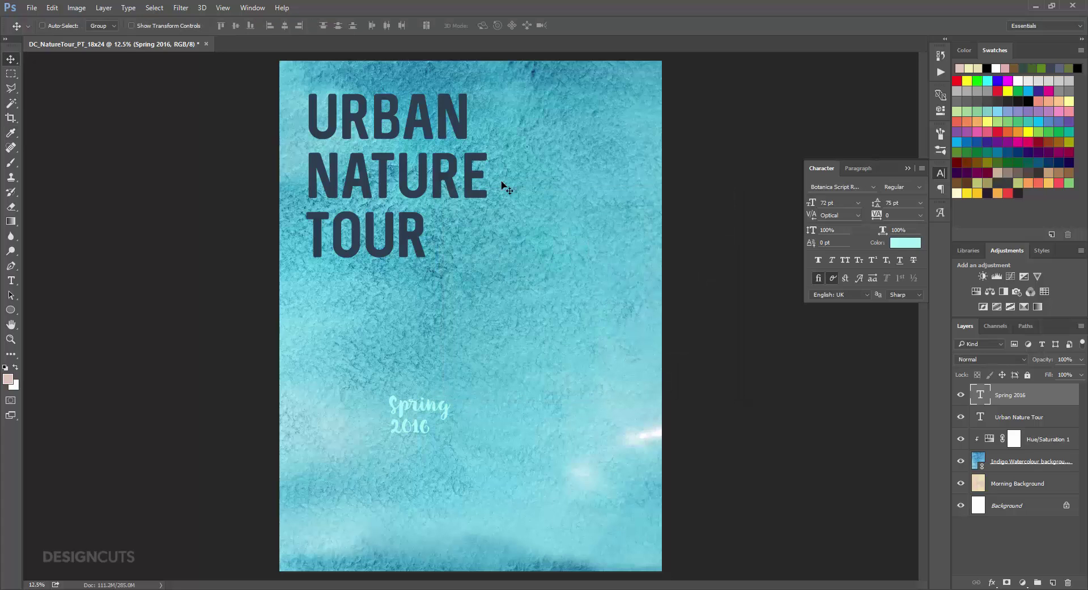
Move the Spring 2016 text into the gap right of TOUR, beneath the end of NATURE, and nudge it into place.
{"action": "left_click_drag", "start_coordinate": [421, 415], "coordinate": [464, 238]}
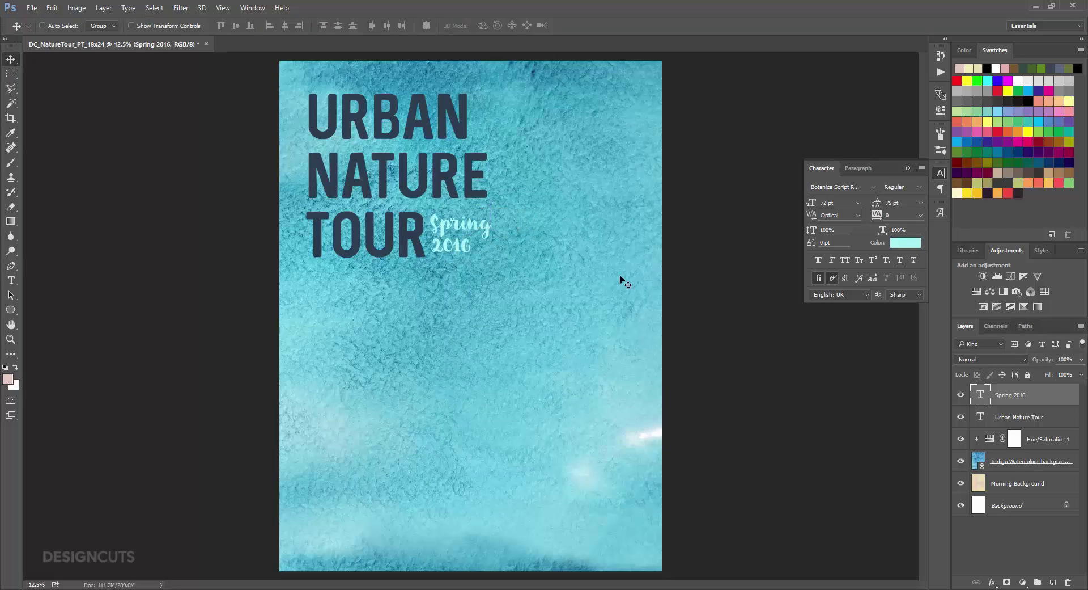
{"action": "key", "text": "shift+Right"}
{"action": "key", "text": "shift+Right"}
{"action": "key", "text": "shift+Right"}
{"action": "key", "text": "shift+Down"}
{"action": "key", "text": "shift+Down"}
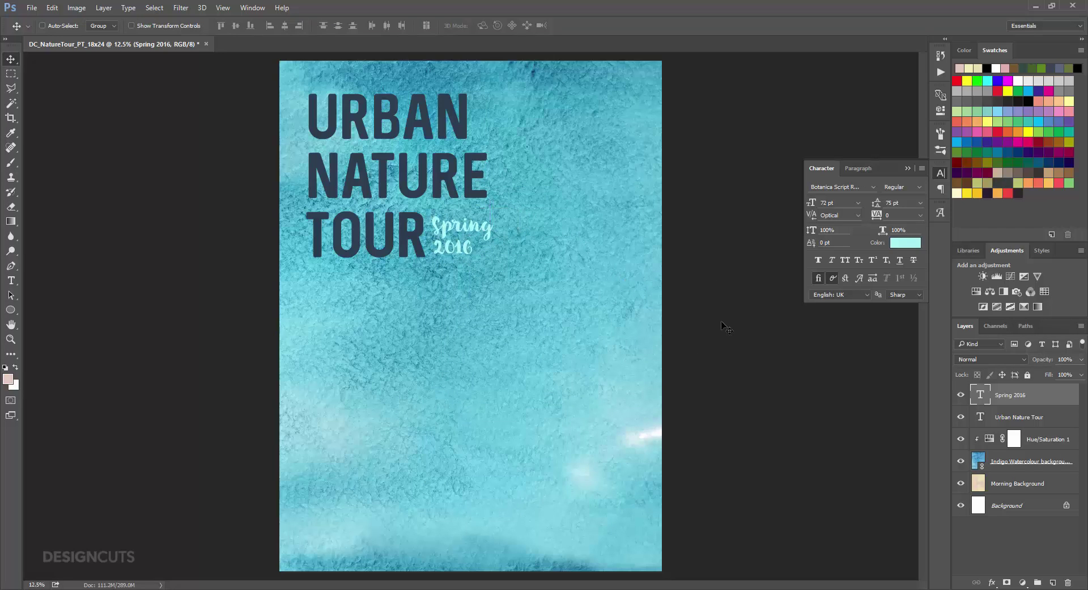
Add a text layer in the poster's middle reading "April 25 9am The Quad" with "BYOB (Bring Your Own Bike)" on a second line.
{"action": "left_click", "coordinate": [10, 280]}
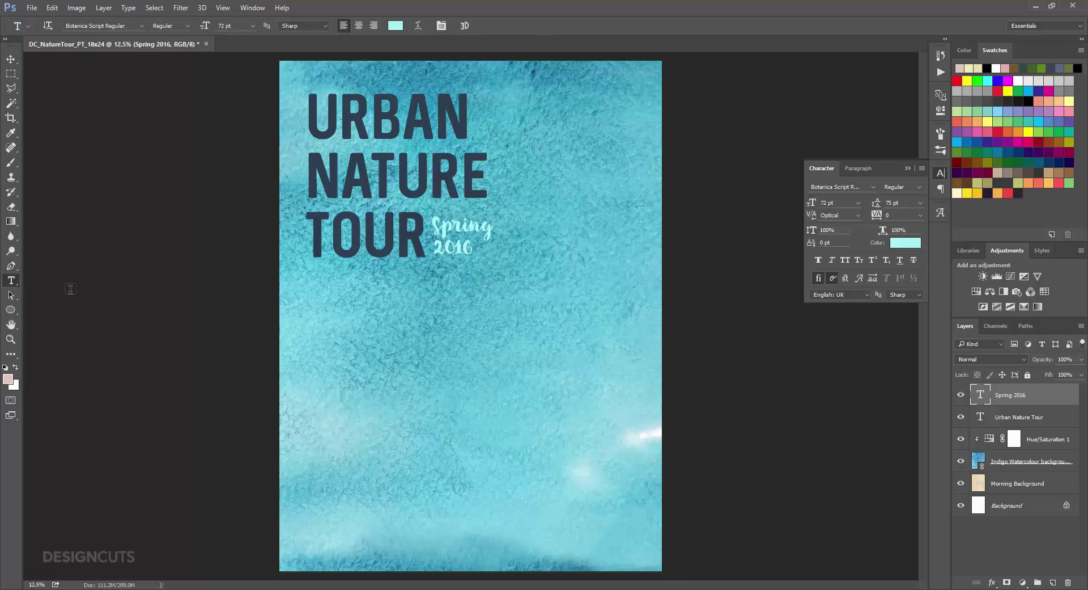
{"action": "left_click", "coordinate": [341, 382]}
{"action": "type", "text": "April 25"}
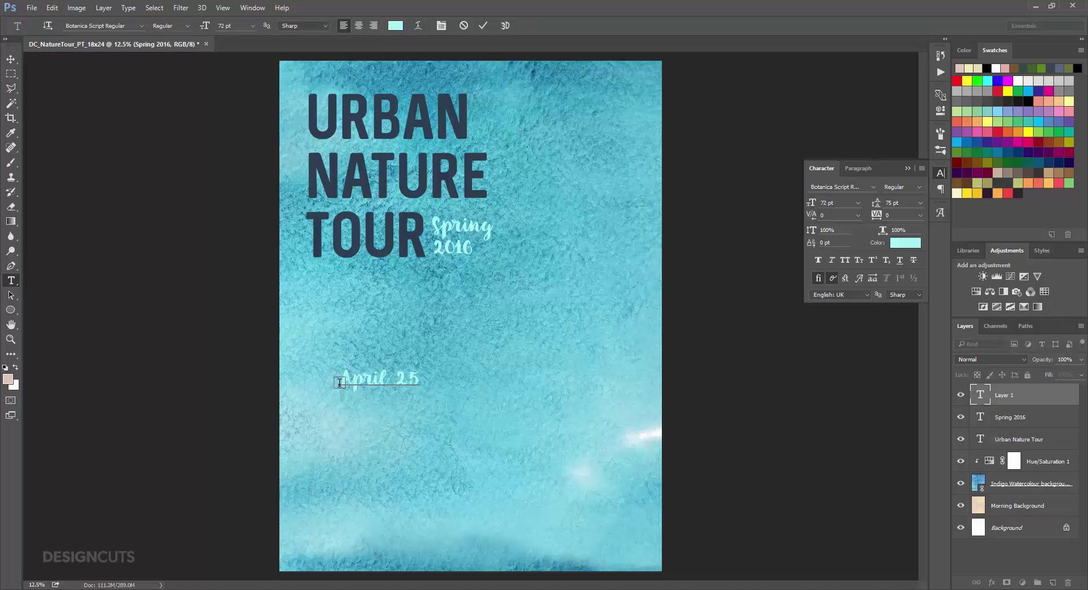
{"action": "type", "text": " 9am The Qu"}
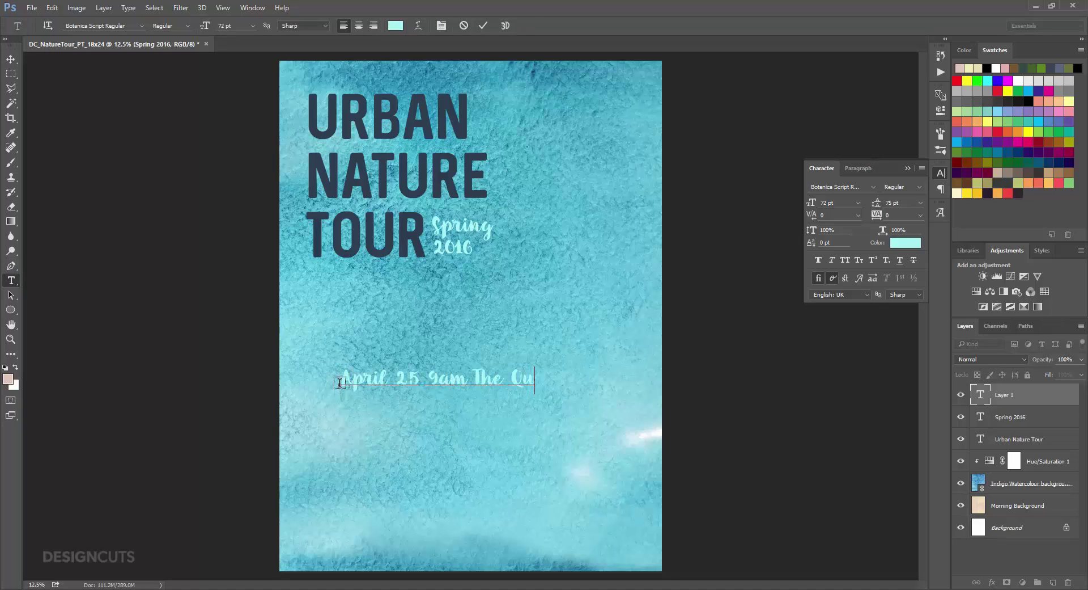
{"action": "type", "text": "ad BYOB (Bring"}
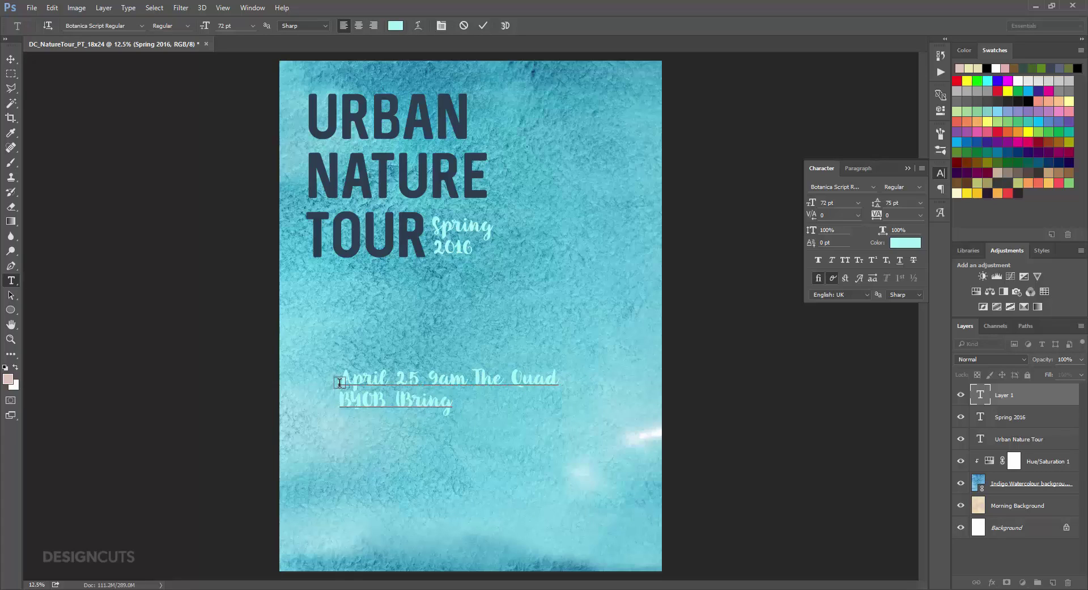
{"action": "type", "text": " Your Own Bike)"}
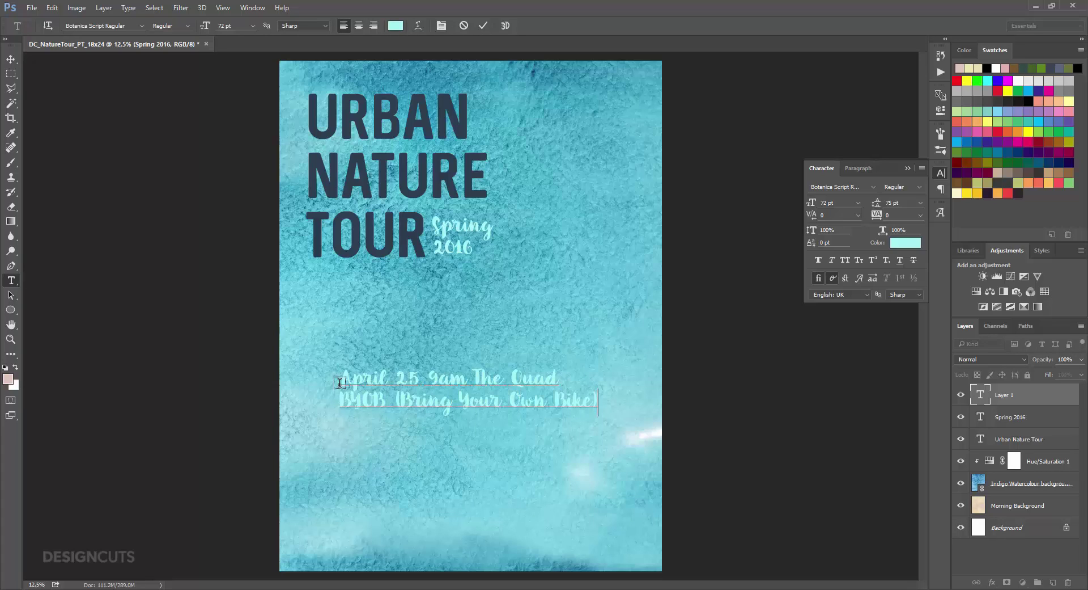
Change both lines of the event details text to the Caferus Normal Regular font at 48 pt.
{"action": "left_click_drag", "start_coordinate": [340, 383], "coordinate": [605, 418]}
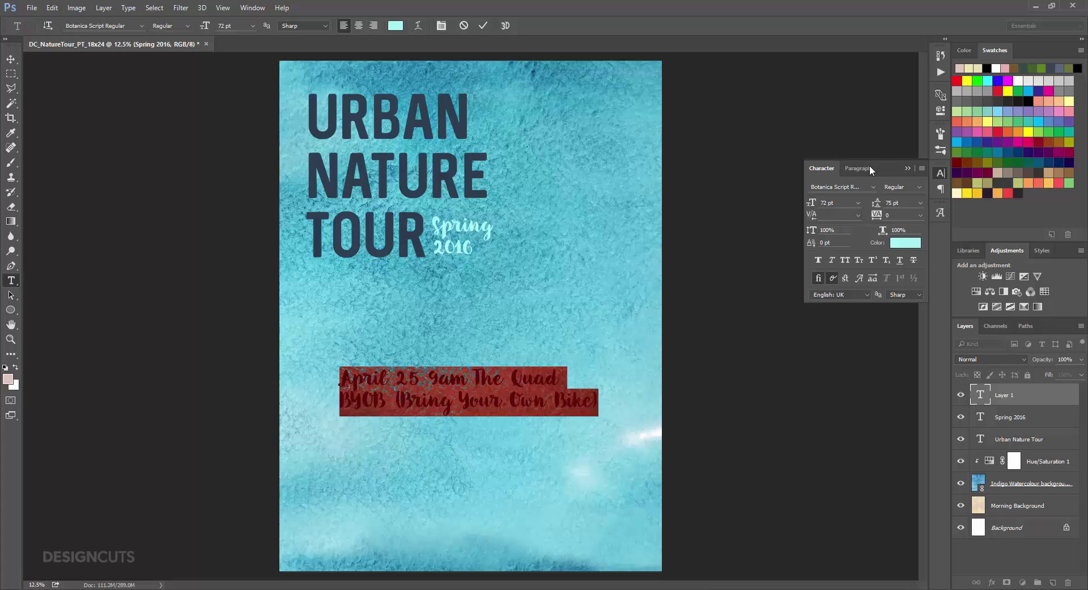
{"action": "type", "text": "caf"}
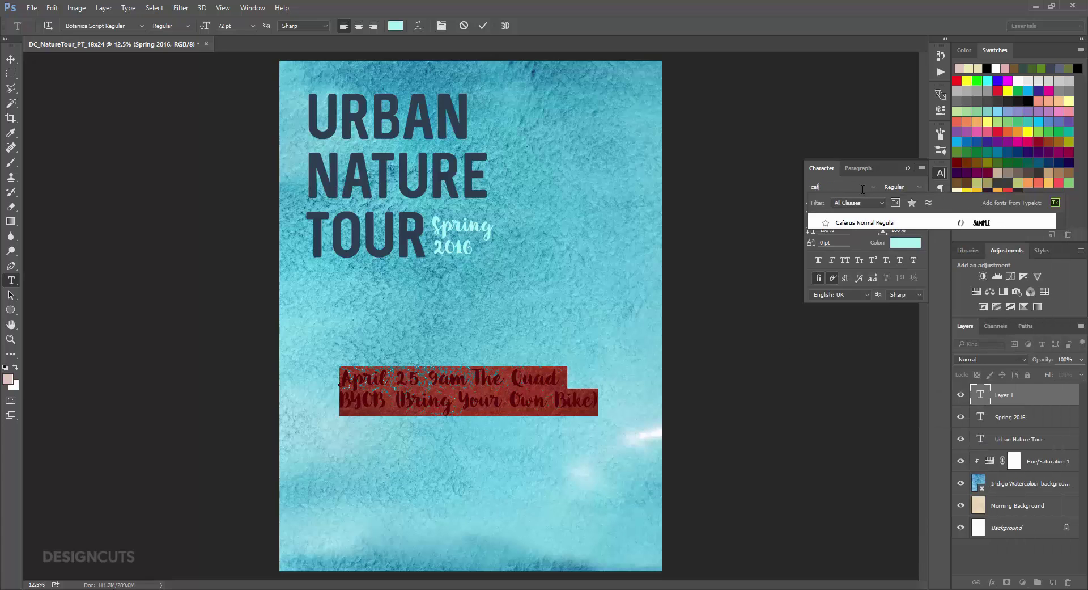
{"action": "left_click", "coordinate": [856, 222]}
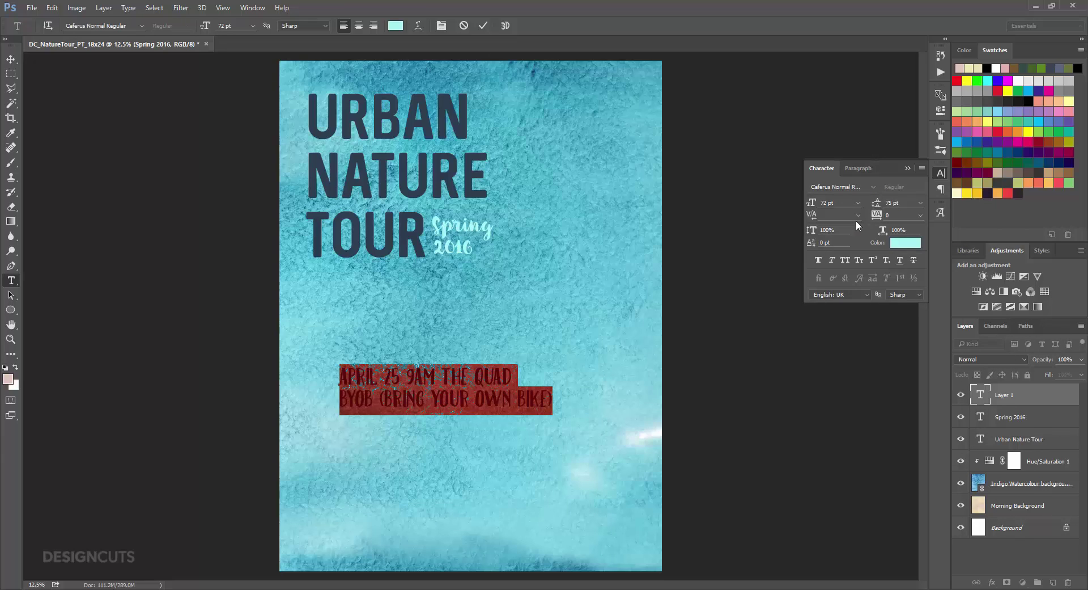
{"action": "left_click", "coordinate": [858, 203]}
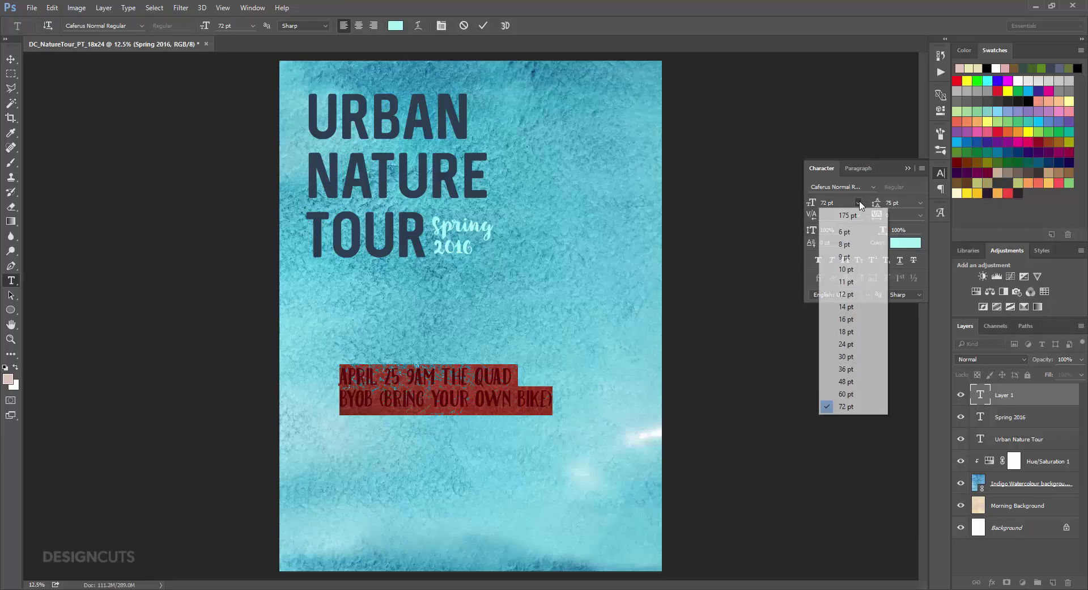
{"action": "left_click", "coordinate": [860, 381]}
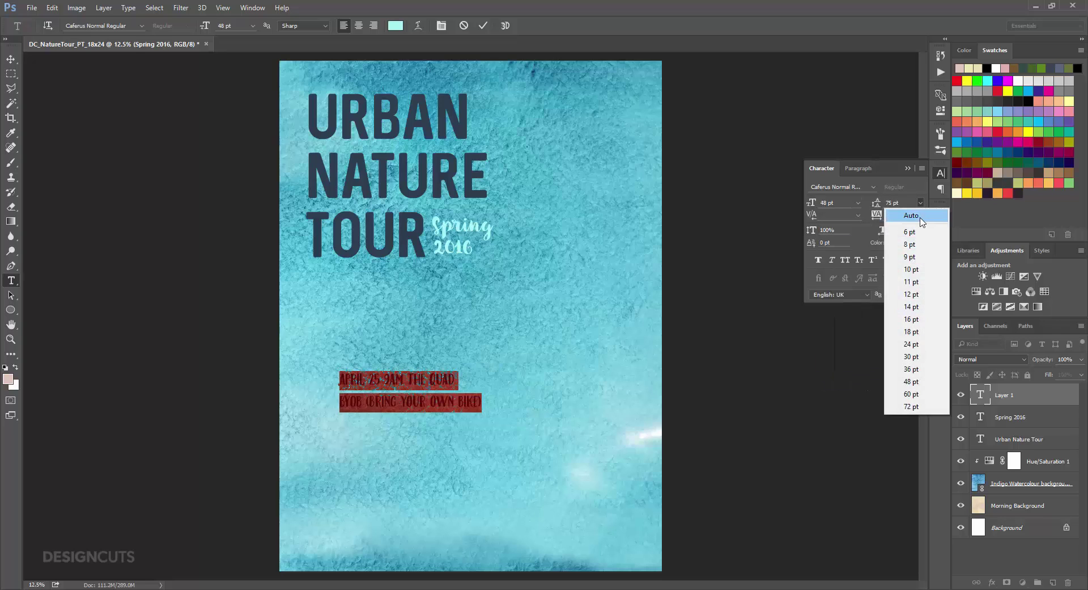
Set the event details text's leading to Auto and its kerning to Optical.
{"action": "left_click", "coordinate": [919, 215]}
{"action": "left_click", "coordinate": [857, 214]}
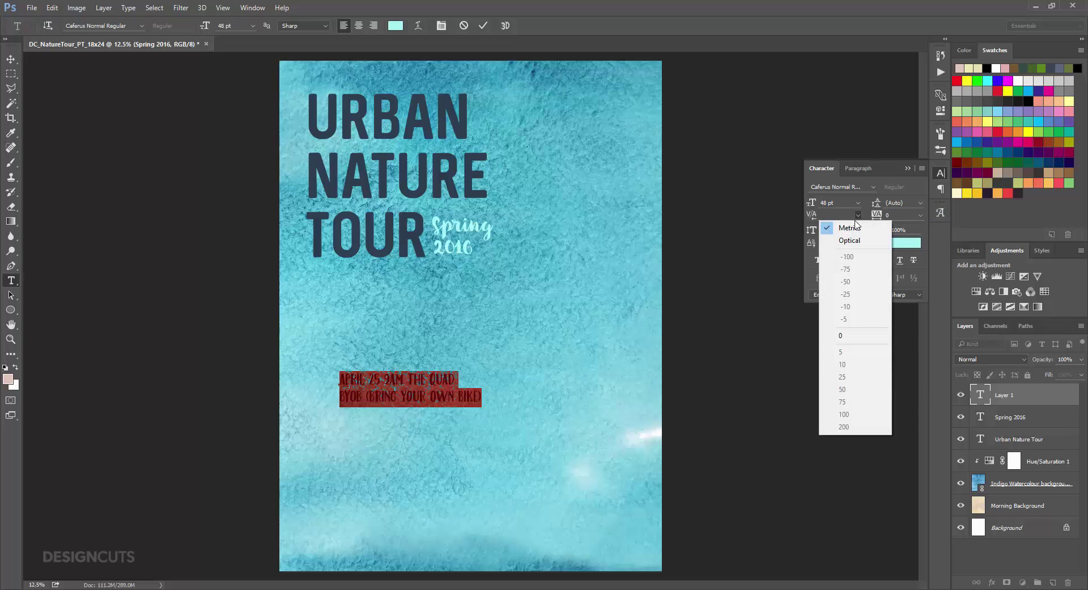
{"action": "left_click", "coordinate": [853, 235]}
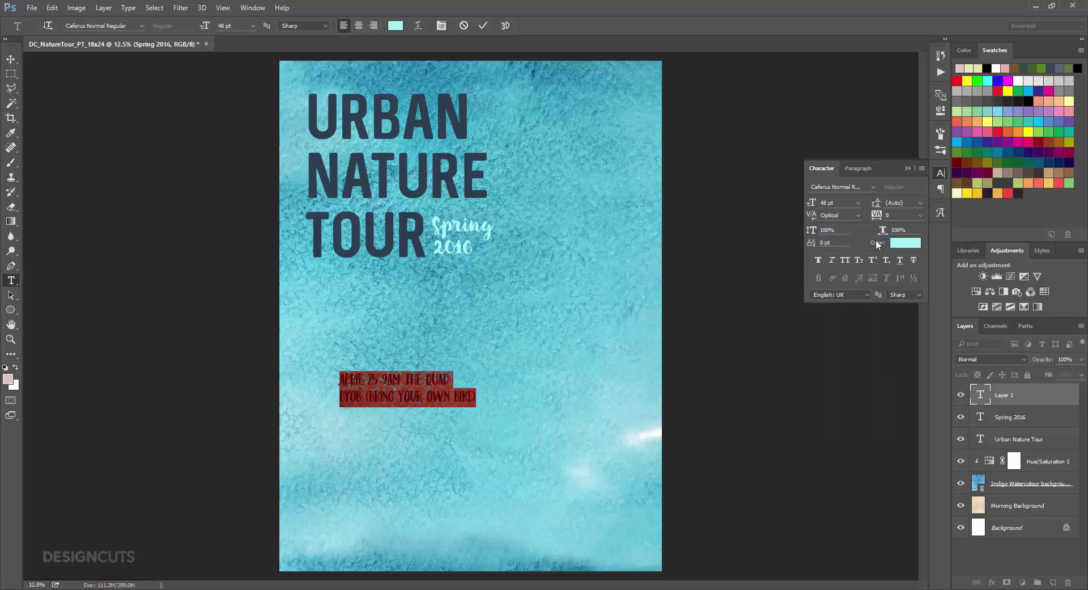
Colour the event details text dark navy (263d4d) by sampling the poster's title lettering.
{"action": "left_click", "coordinate": [901, 242]}
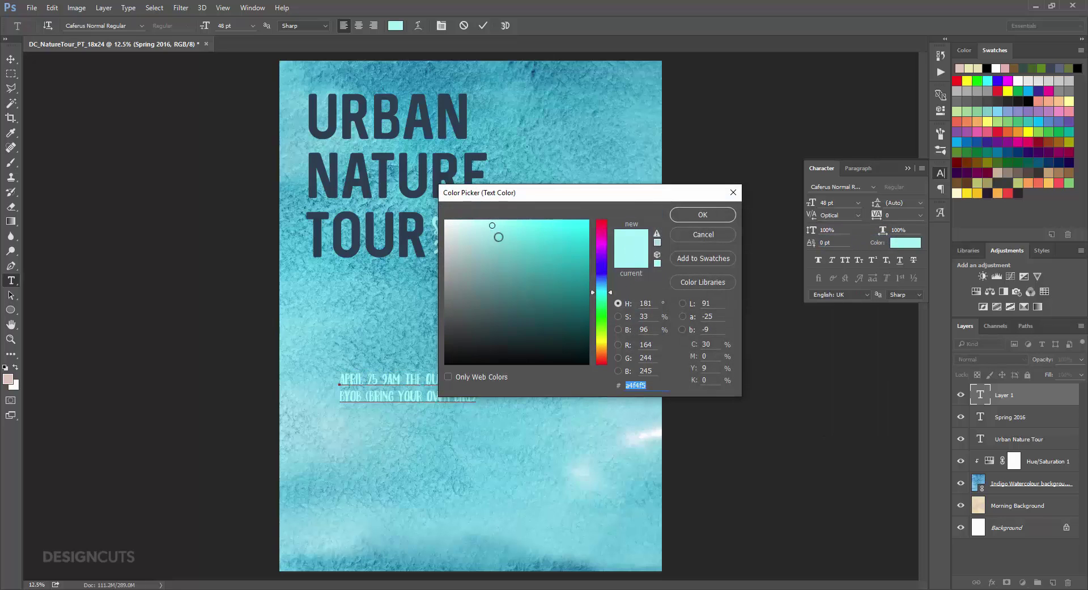
{"action": "left_click", "coordinate": [373, 226]}
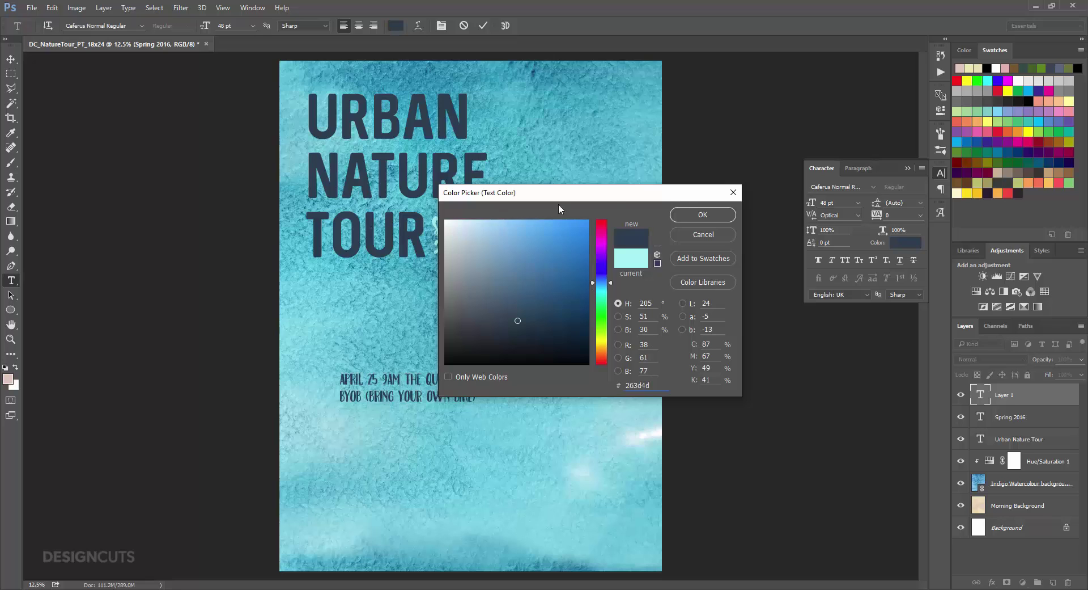
{"action": "left_click", "coordinate": [704, 215]}
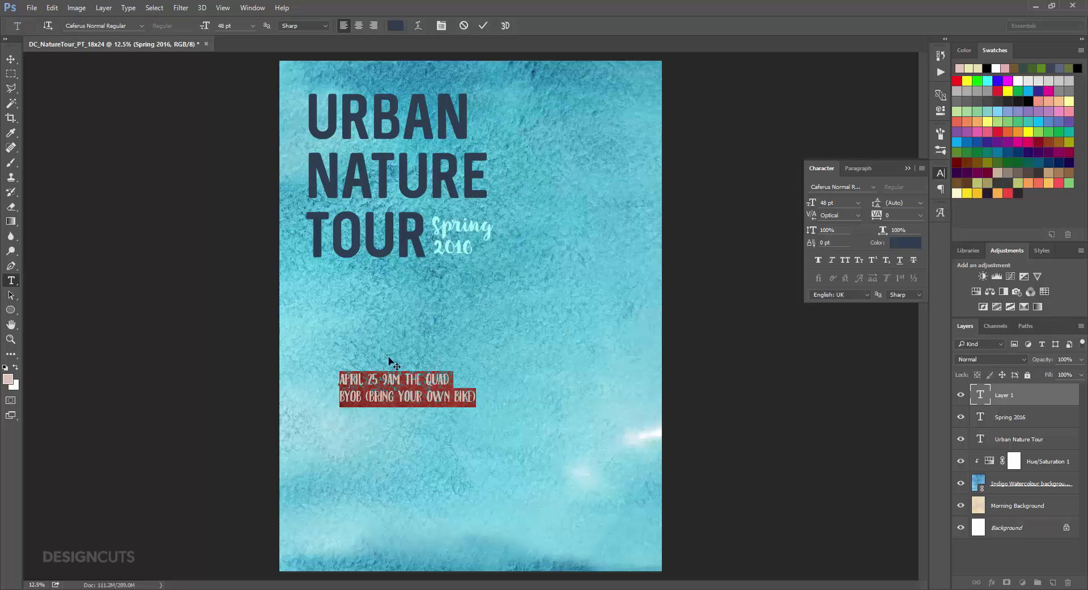
Insert a spaced bullet glyph between "April 25" and "9am" in the event details text.
{"action": "left_click", "coordinate": [378, 379]}
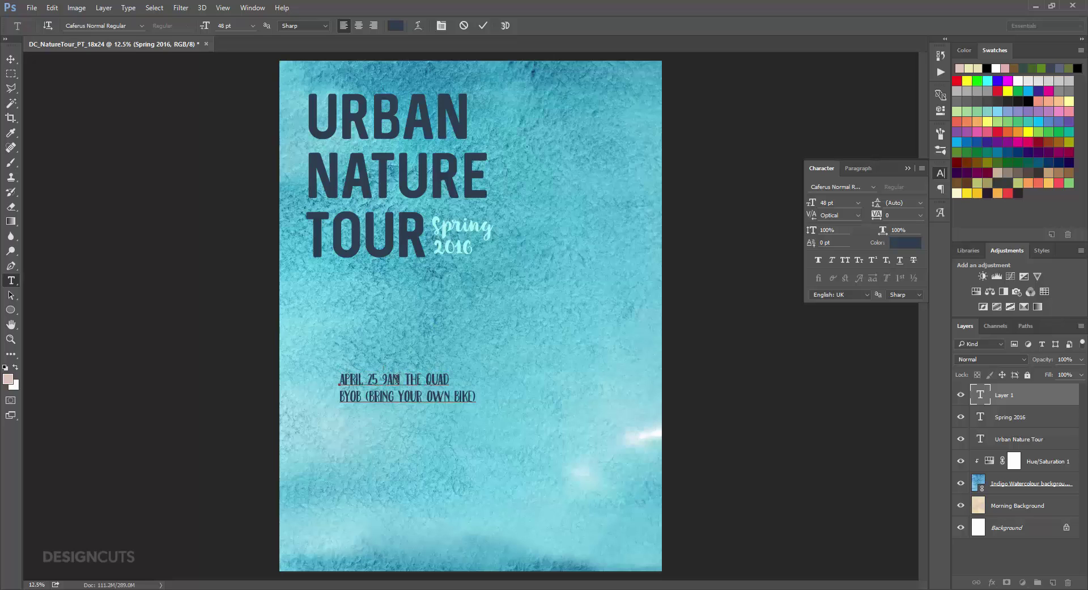
{"action": "type", "text": "|"}
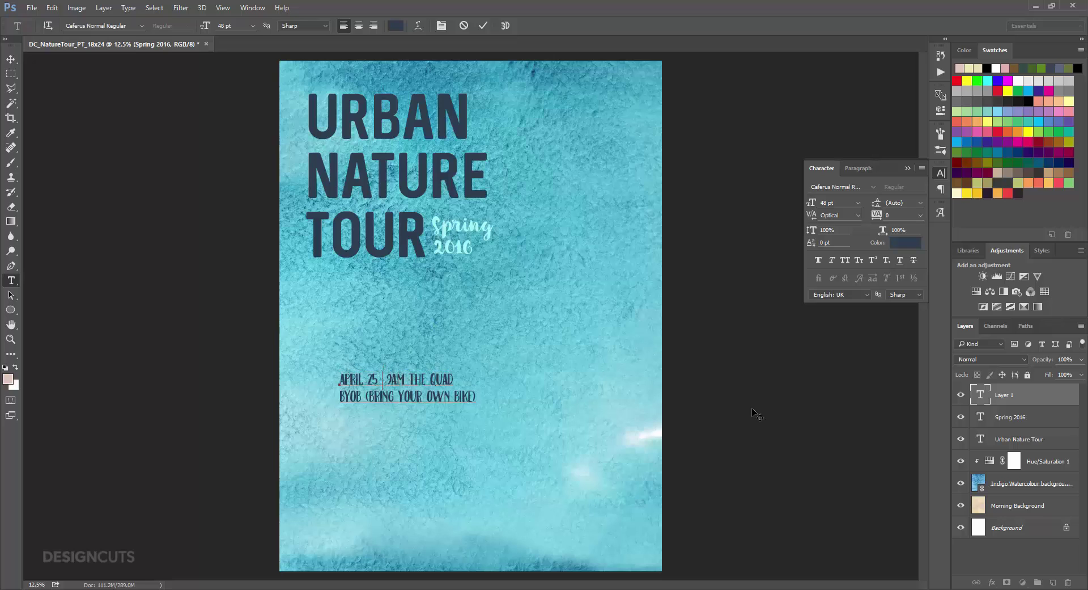
{"action": "left_click", "coordinate": [941, 212]}
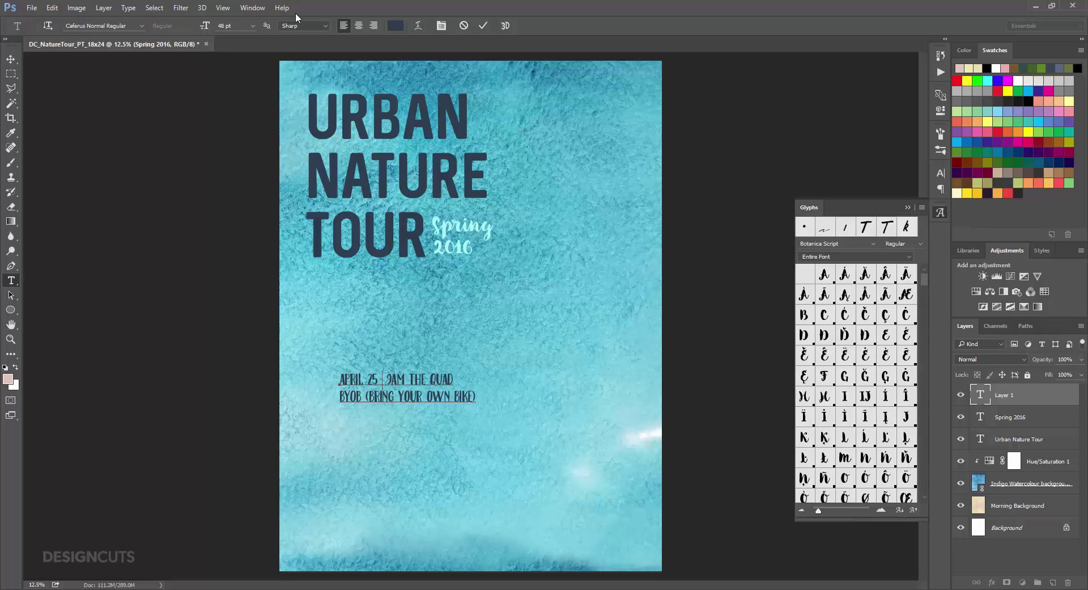
{"action": "left_click", "coordinate": [252, 8]}
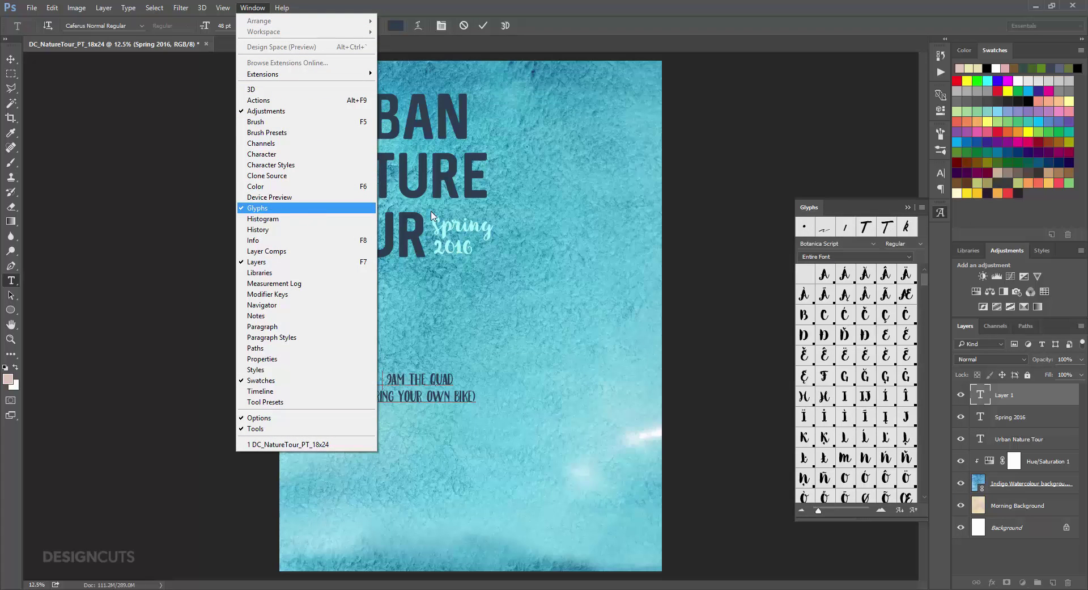
{"action": "left_click", "coordinate": [869, 214]}
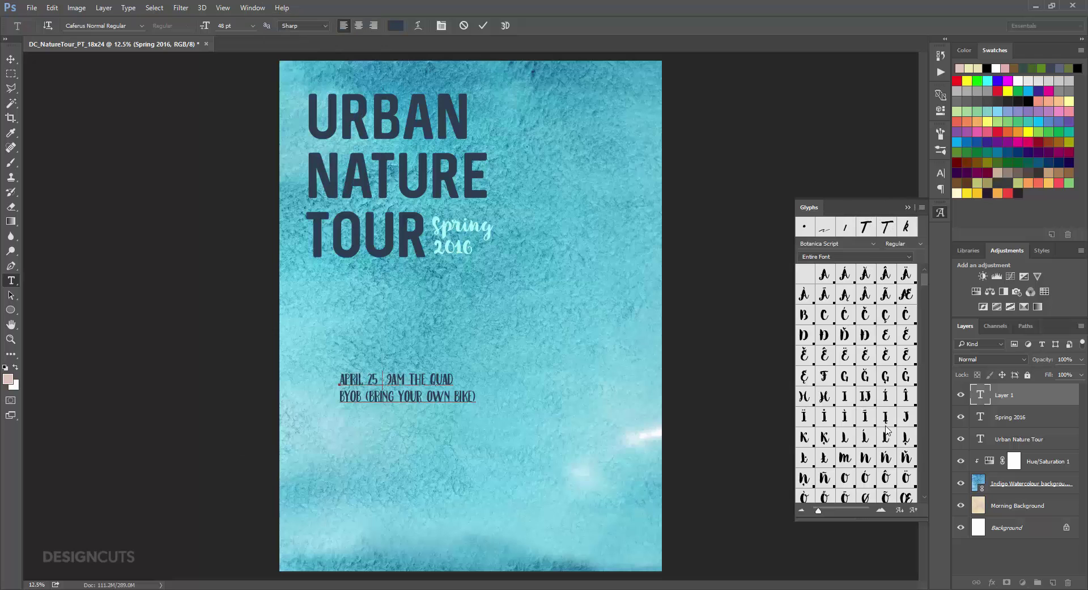
{"action": "scroll", "coordinate": [888, 420], "scroll_direction": "down", "scroll_amount": 8}
{"action": "scroll", "coordinate": [888, 418], "scroll_direction": "down", "scroll_amount": 10}
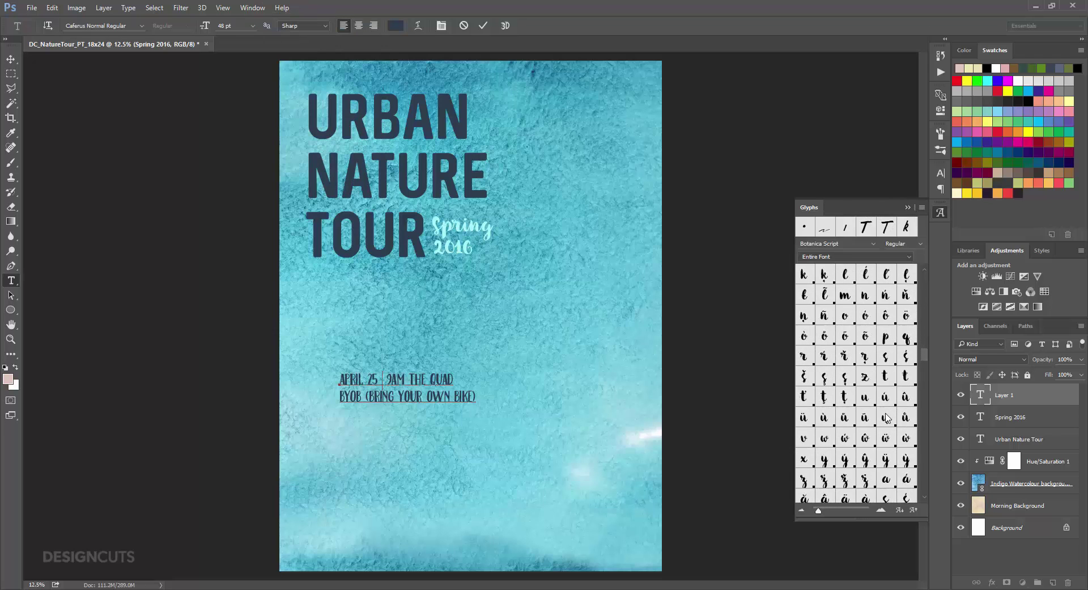
{"action": "scroll", "coordinate": [887, 418], "scroll_direction": "down", "scroll_amount": 5}
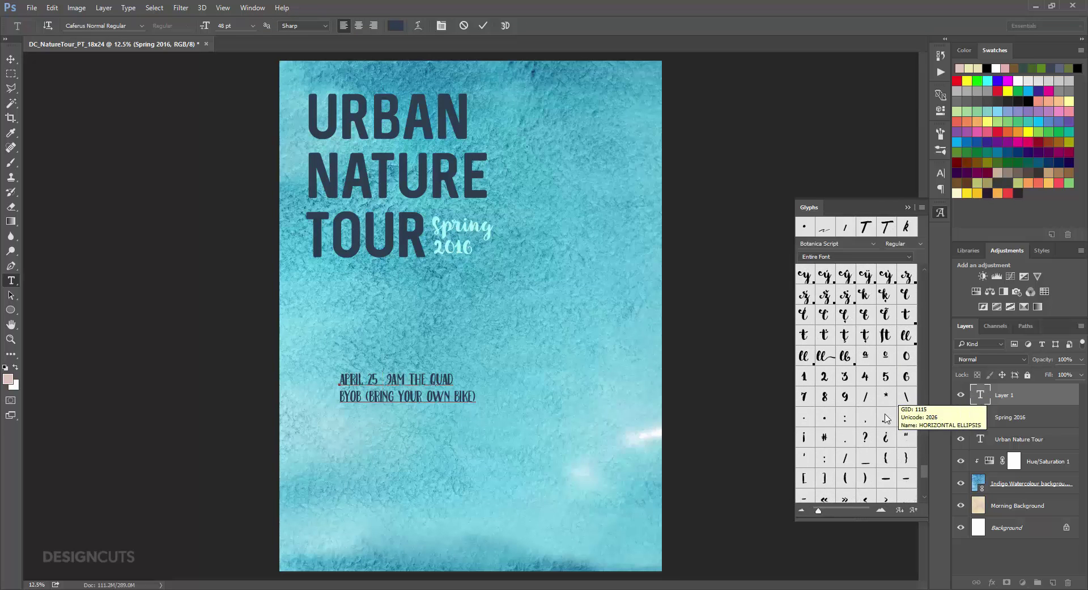
{"action": "double_click", "coordinate": [825, 419]}
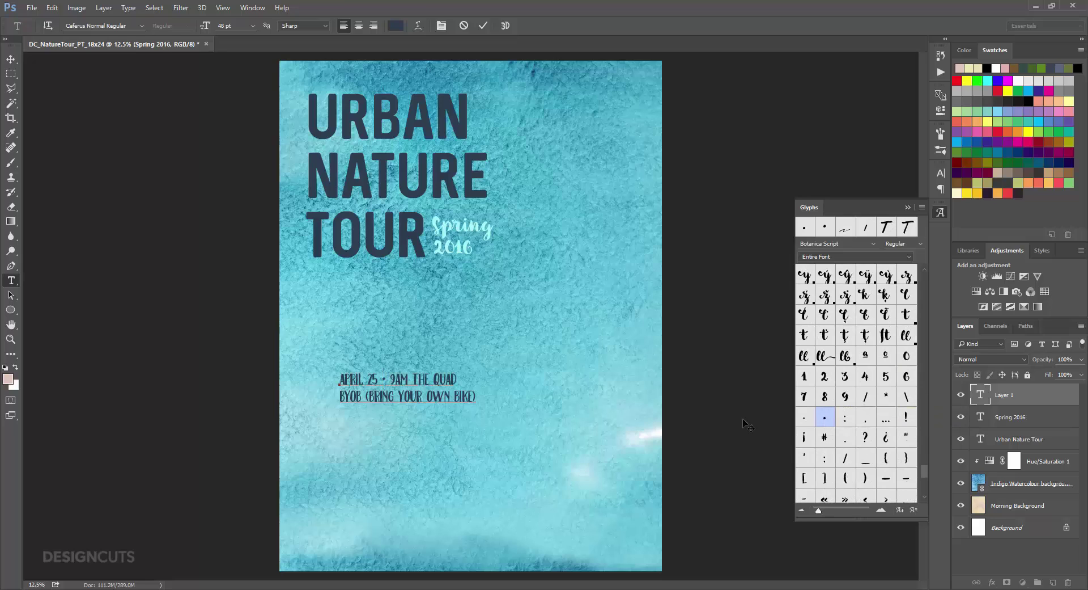
Insert a bullet glyph between "9am" and "The Quad" in the event details text.
{"action": "left_click", "coordinate": [416, 376]}
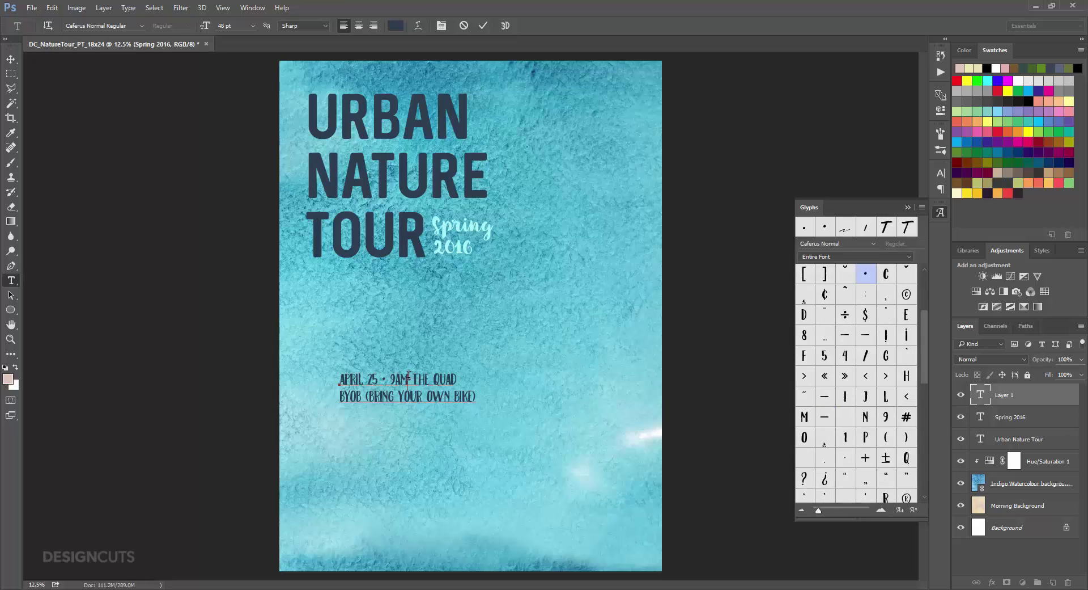
{"action": "double_click", "coordinate": [850, 414]}
{"action": "double_click", "coordinate": [872, 279]}
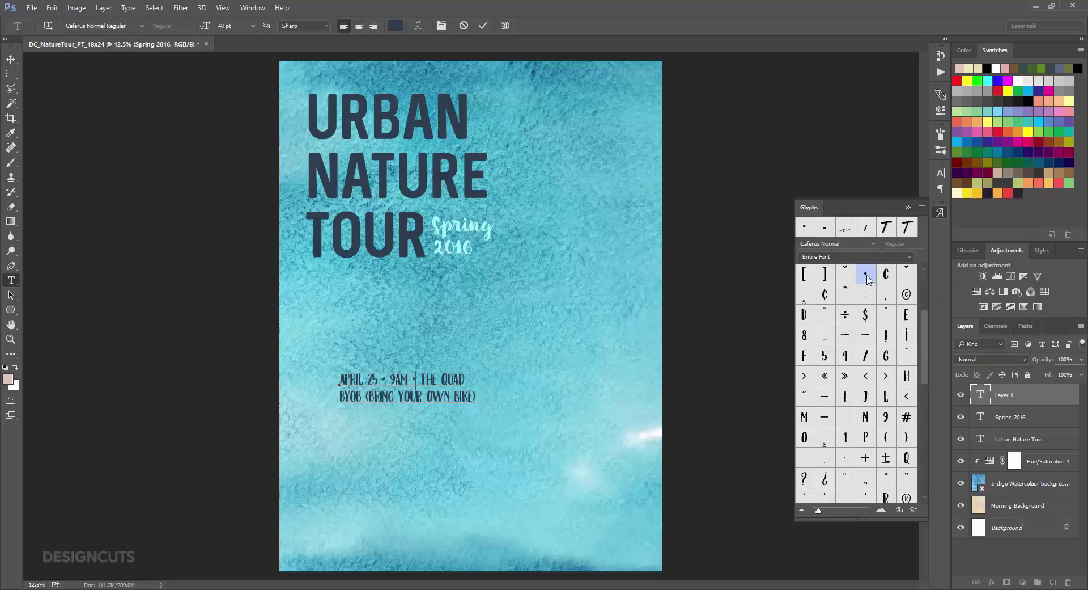
Move the event details text directly beneath TOUR, aligned with the title's left edge, and put the glyph list away.
{"action": "left_click", "coordinate": [11, 58]}
{"action": "left_click_drag", "start_coordinate": [441, 392], "coordinate": [411, 293]}
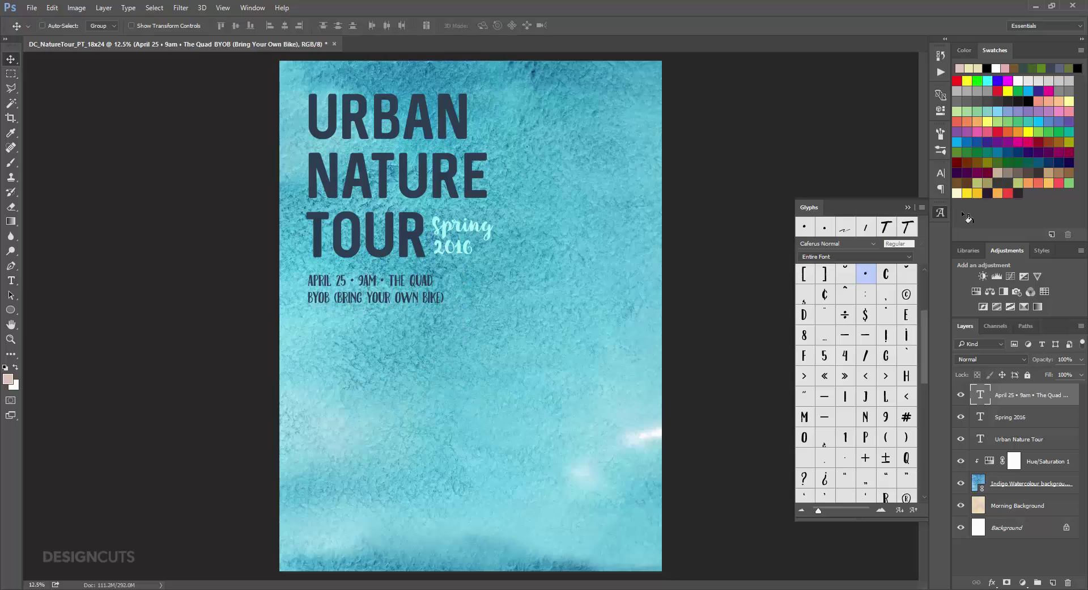
{"action": "left_click", "coordinate": [942, 212]}
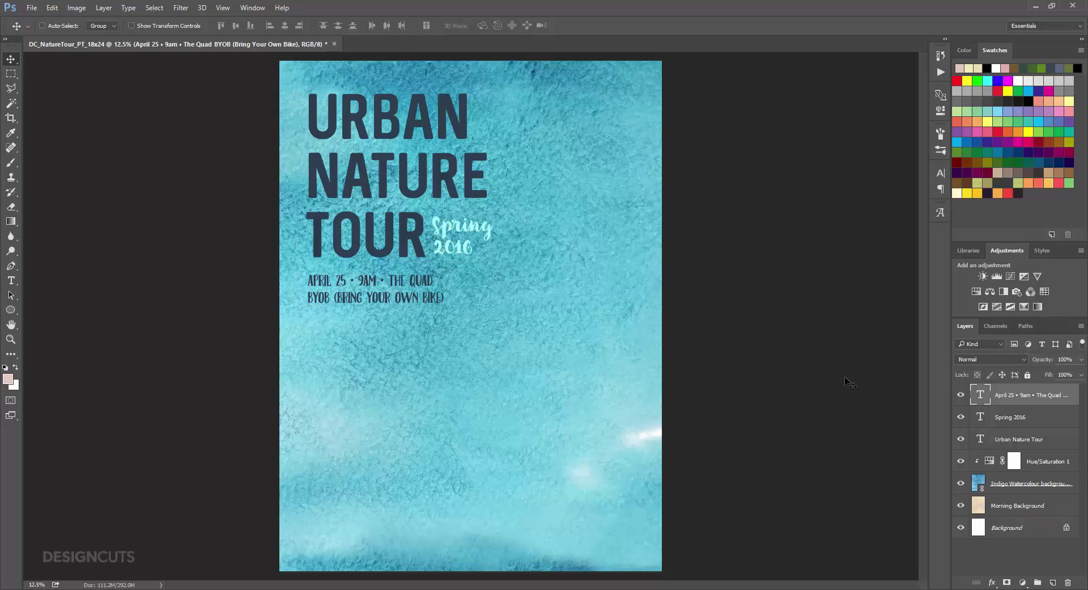
Create a layer group named "Pink Branches" directly above the Hue/Saturation adjustment layer.
{"action": "left_click", "coordinate": [1012, 481]}
{"action": "left_click", "coordinate": [1037, 461]}
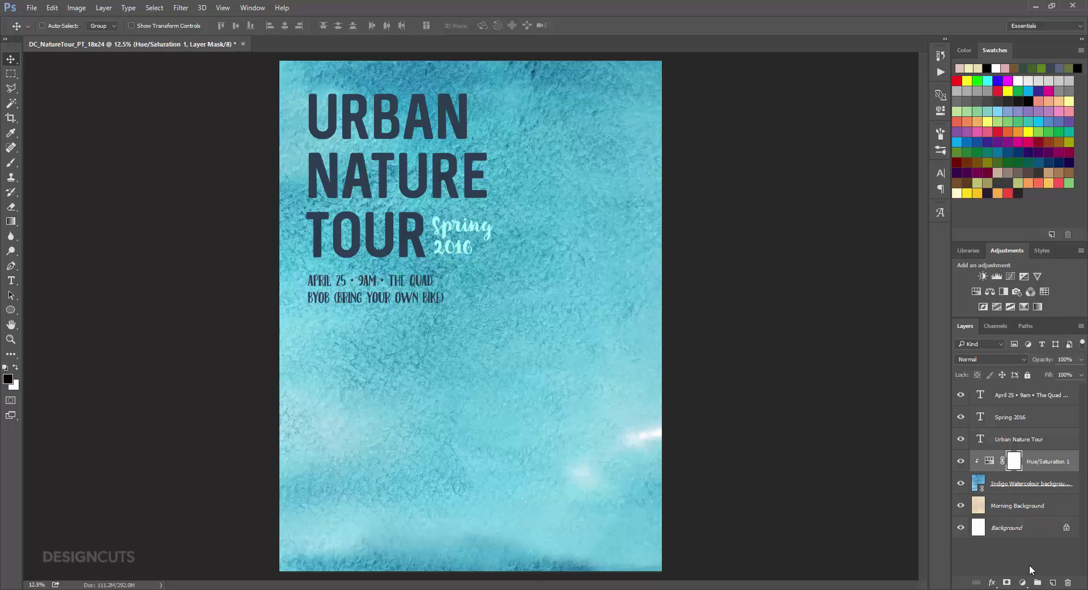
{"action": "left_click", "coordinate": [1038, 583]}
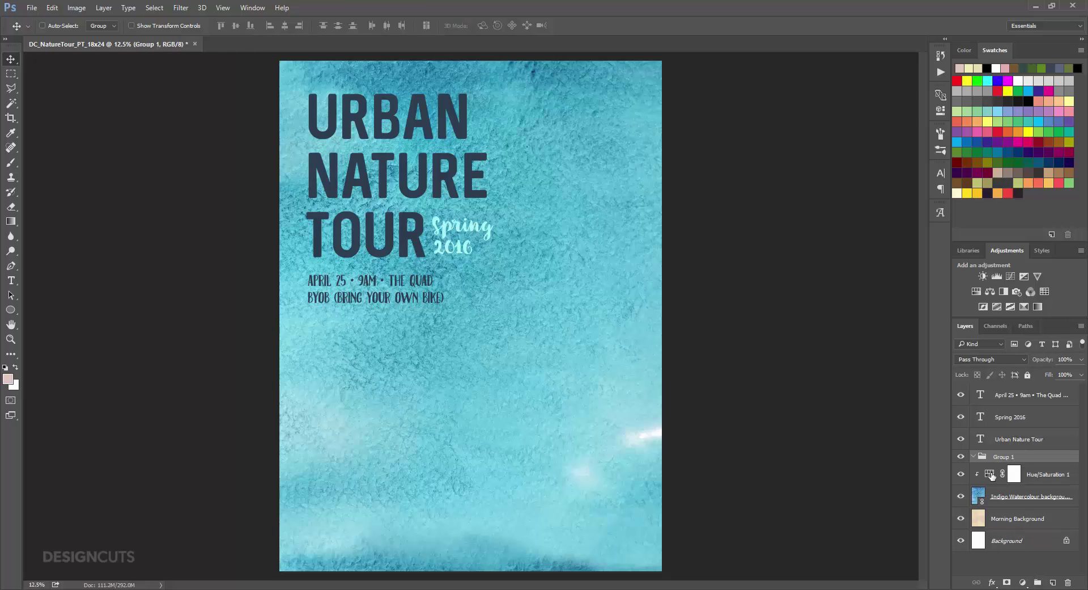
{"action": "double_click", "coordinate": [1002, 457]}
{"action": "type", "text": "Pink Branches"}
{"action": "key", "text": "Return"}
Place the Large_branch_with_pink image from the freebies folder into the poster as a linked file.
{"action": "left_click", "coordinate": [32, 8]}
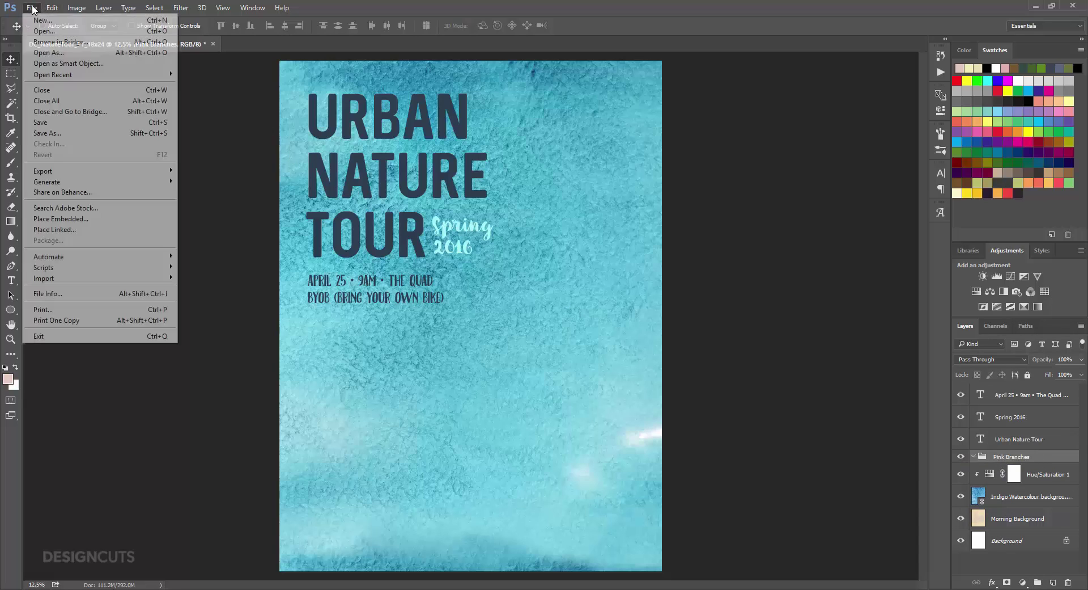
{"action": "left_click", "coordinate": [63, 229]}
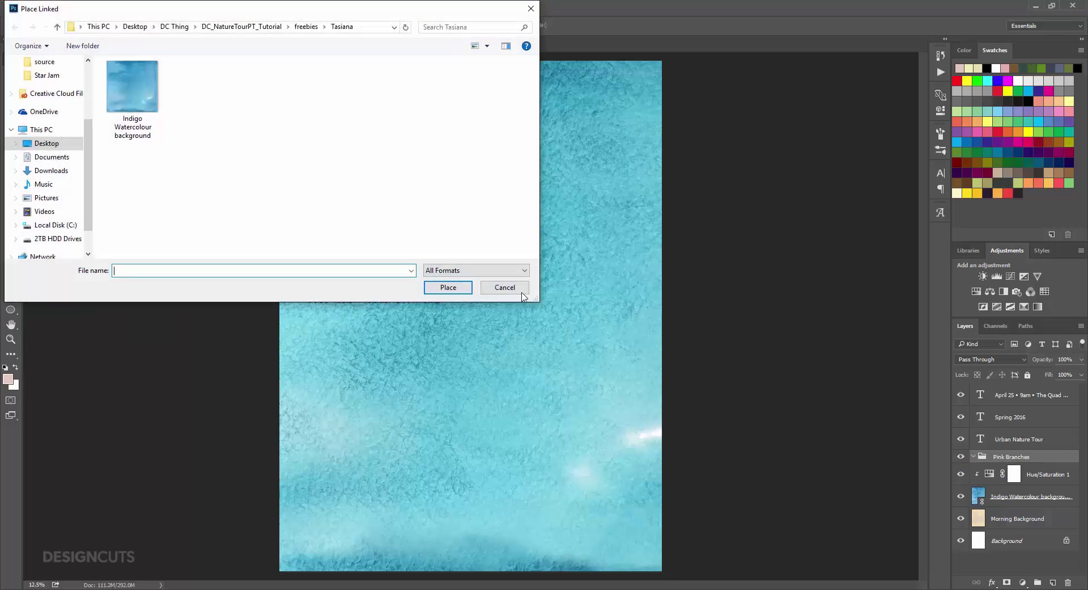
{"action": "left_click", "coordinate": [309, 28]}
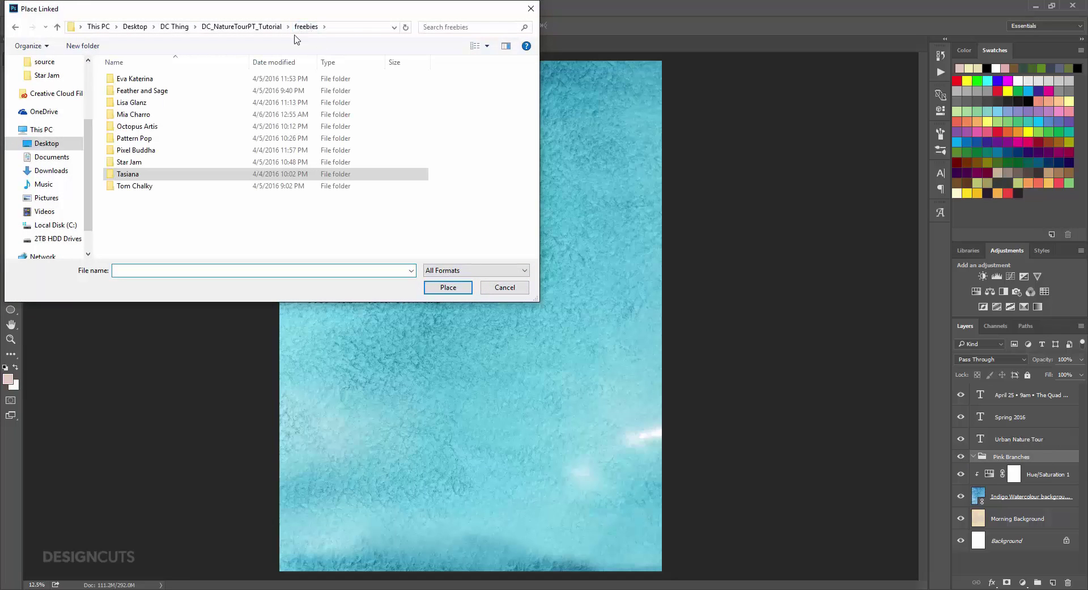
{"action": "double_click", "coordinate": [151, 104]}
{"action": "left_click", "coordinate": [131, 91]}
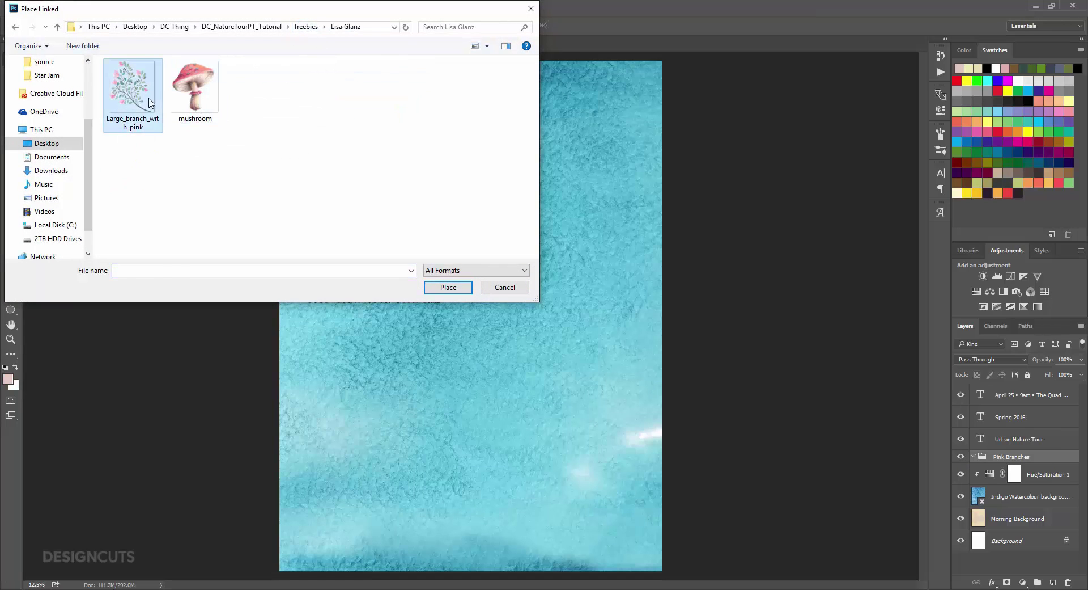
{"action": "left_click", "coordinate": [462, 289]}
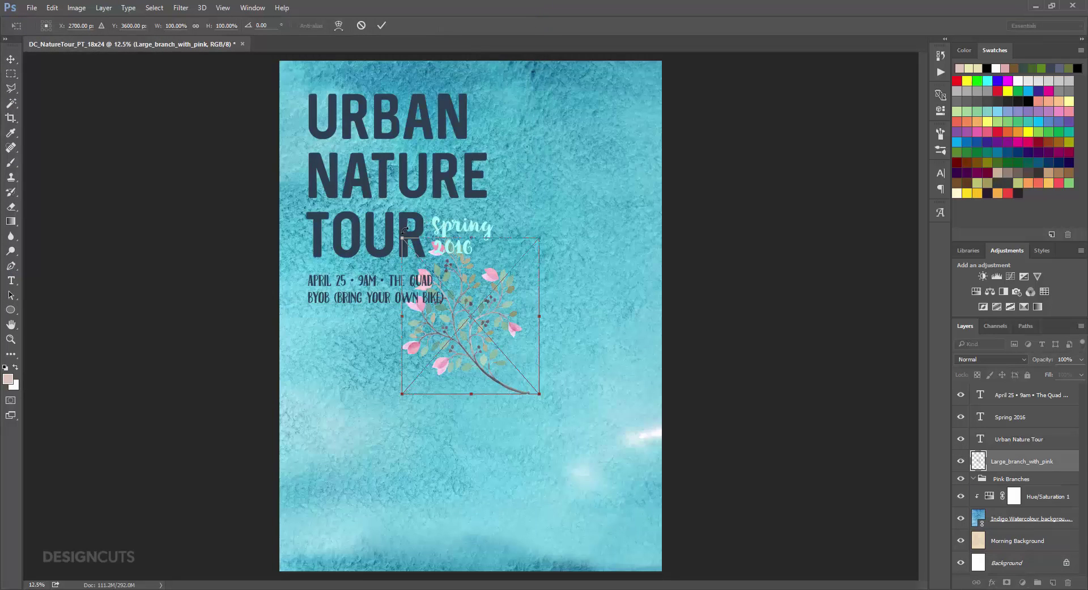
Rotate the pink branch 90°, move it to the poster's top-left corner behind URBAN, and put its layer inside the Pink Branches group.
{"action": "left_click_drag", "start_coordinate": [405, 231], "coordinate": [593, 242]}
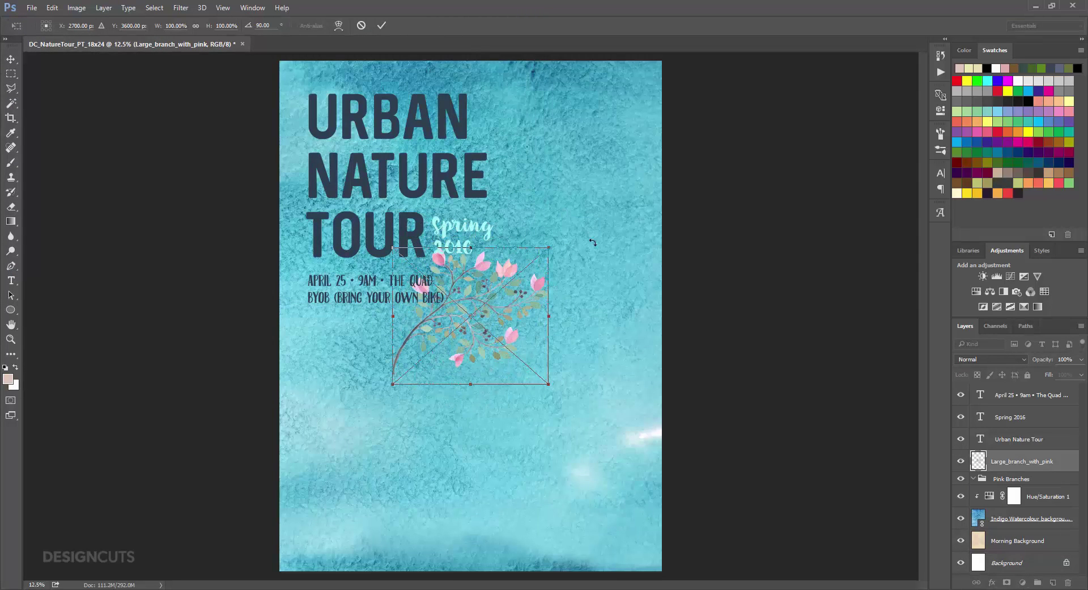
{"action": "key", "text": "Return"}
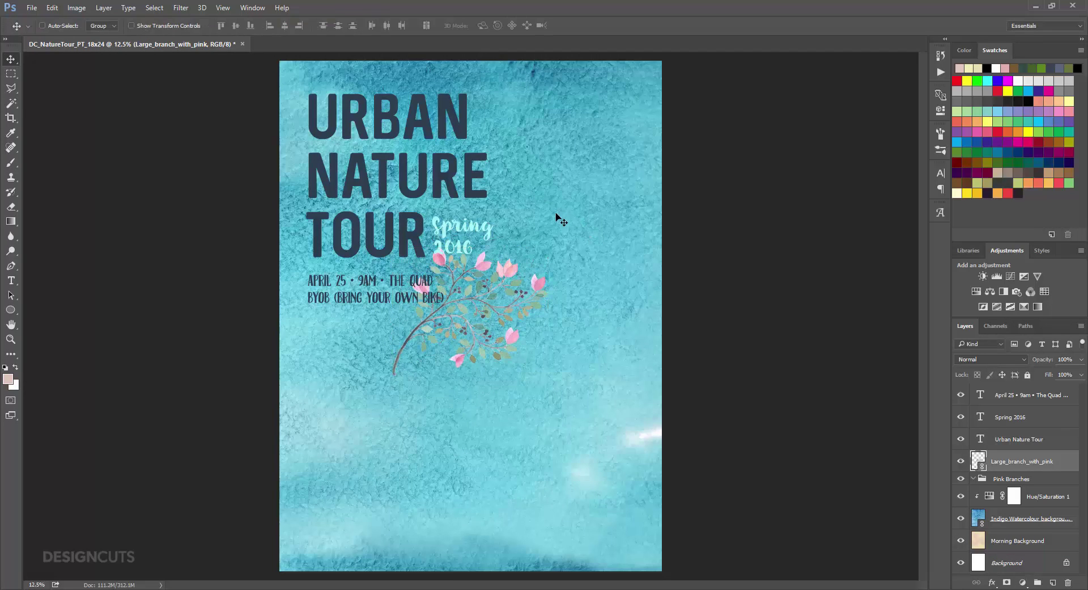
{"action": "left_click_drag", "start_coordinate": [505, 321], "coordinate": [376, 123]}
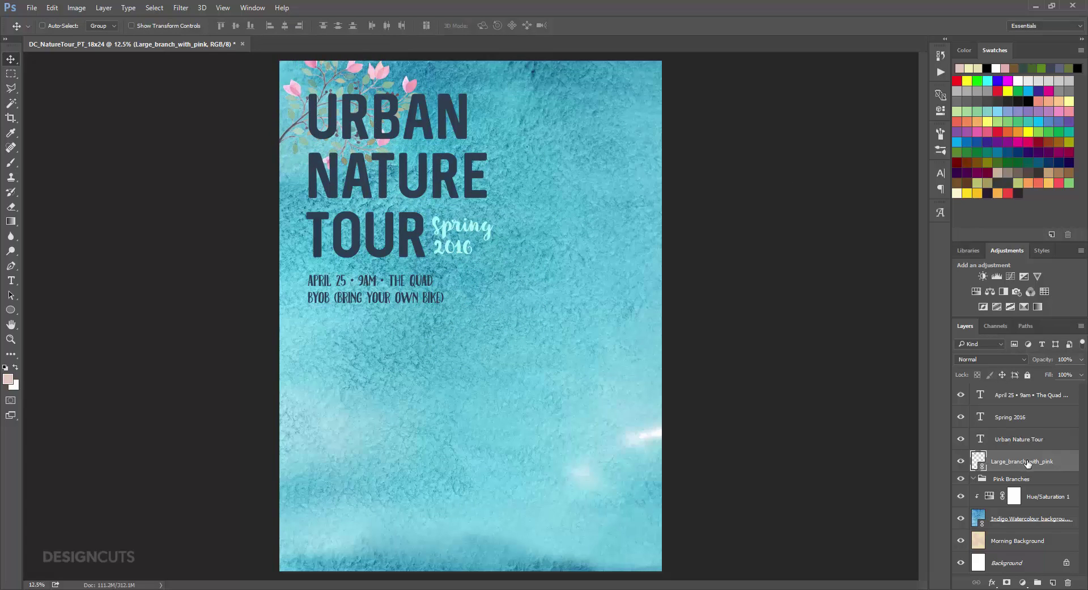
{"action": "left_click_drag", "start_coordinate": [1028, 463], "coordinate": [1029, 479]}
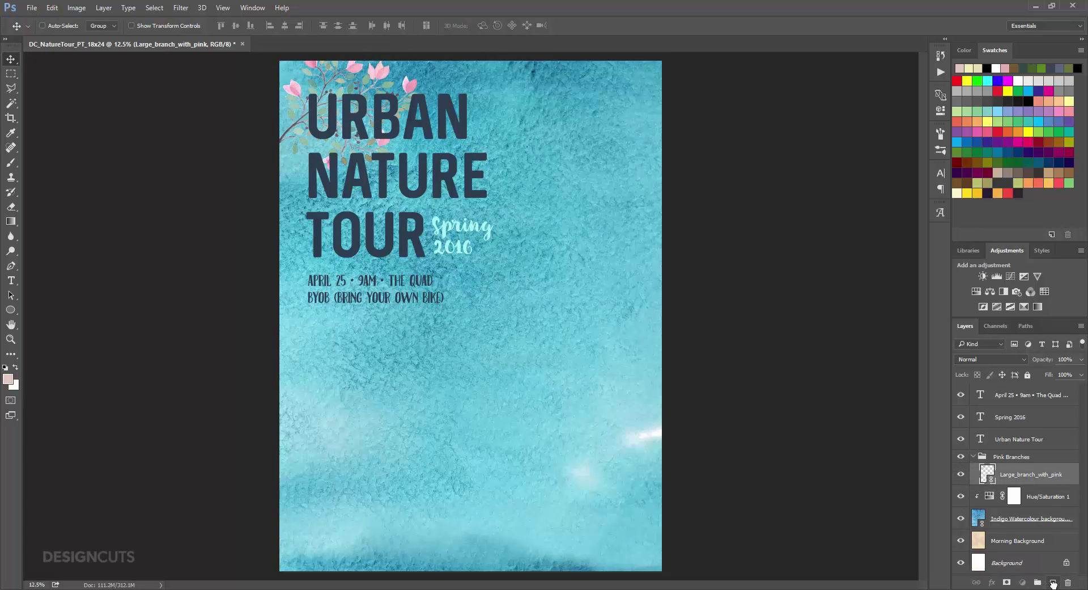
Duplicate the pink branch layer and flip the copy vertically.
{"action": "left_click_drag", "start_coordinate": [1053, 583], "coordinate": [1051, 584]}
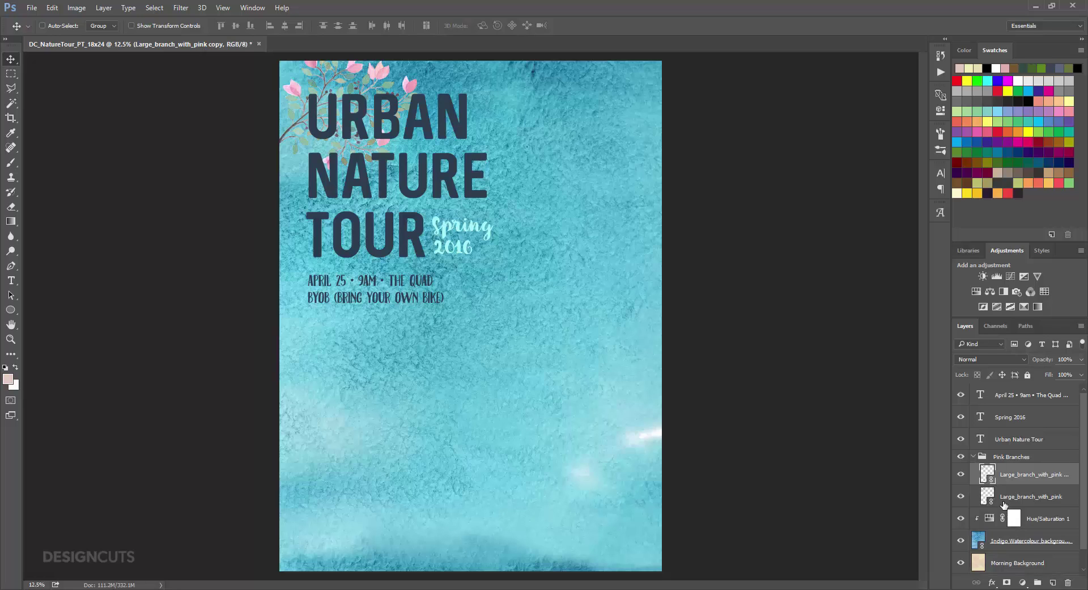
{"action": "left_click", "coordinate": [52, 8]}
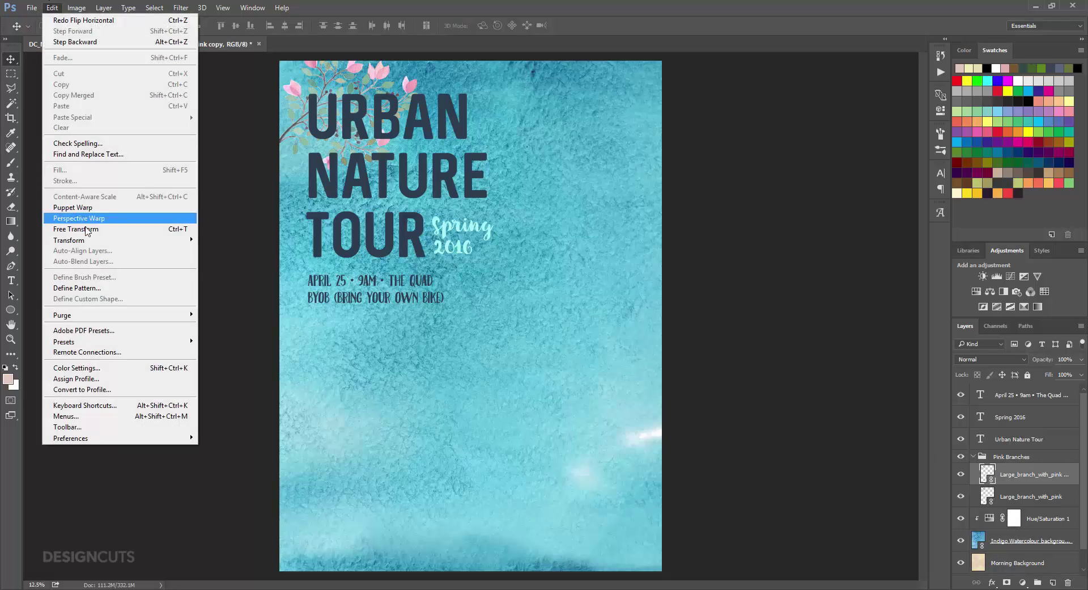
{"action": "mouse_move", "coordinate": [91, 241]}
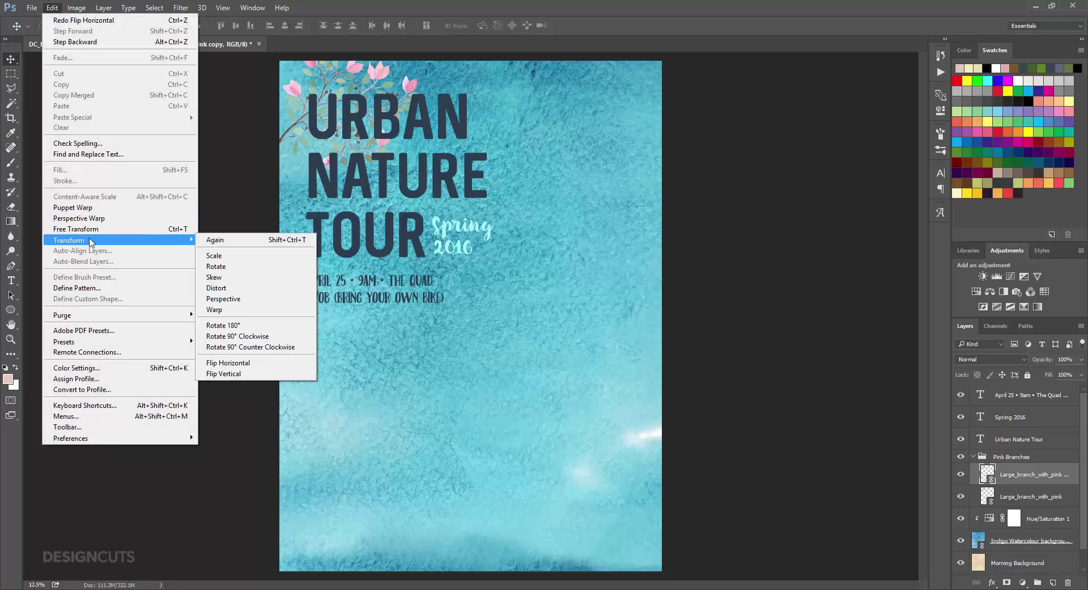
{"action": "left_click", "coordinate": [240, 373]}
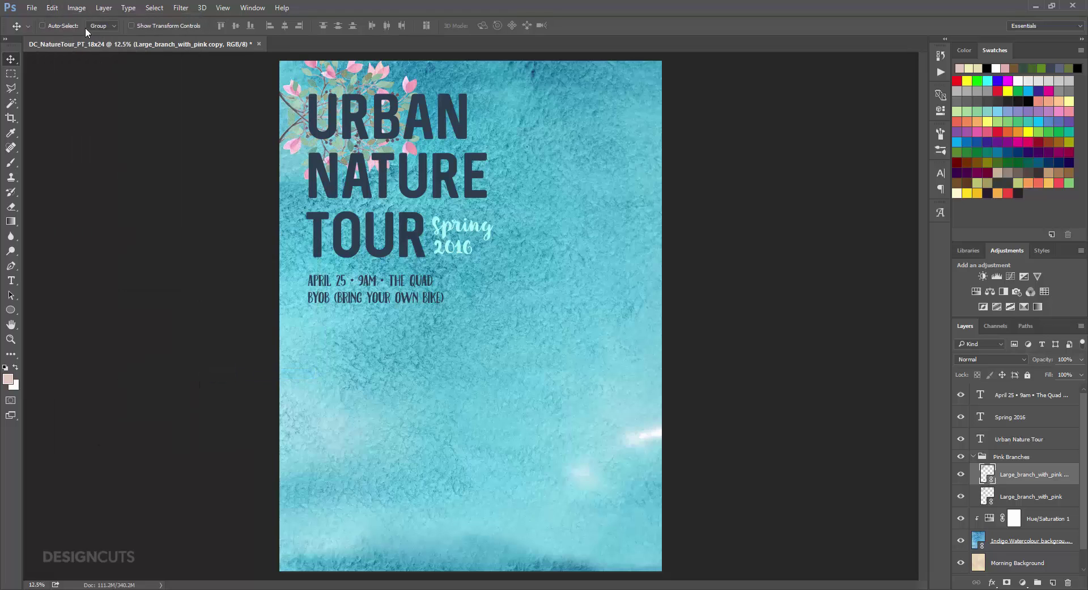
Rotate the flipped branch copy and move it along the poster's top edge to the end of the word URBAN.
{"action": "left_click", "coordinate": [52, 8]}
{"action": "left_click", "coordinate": [81, 229]}
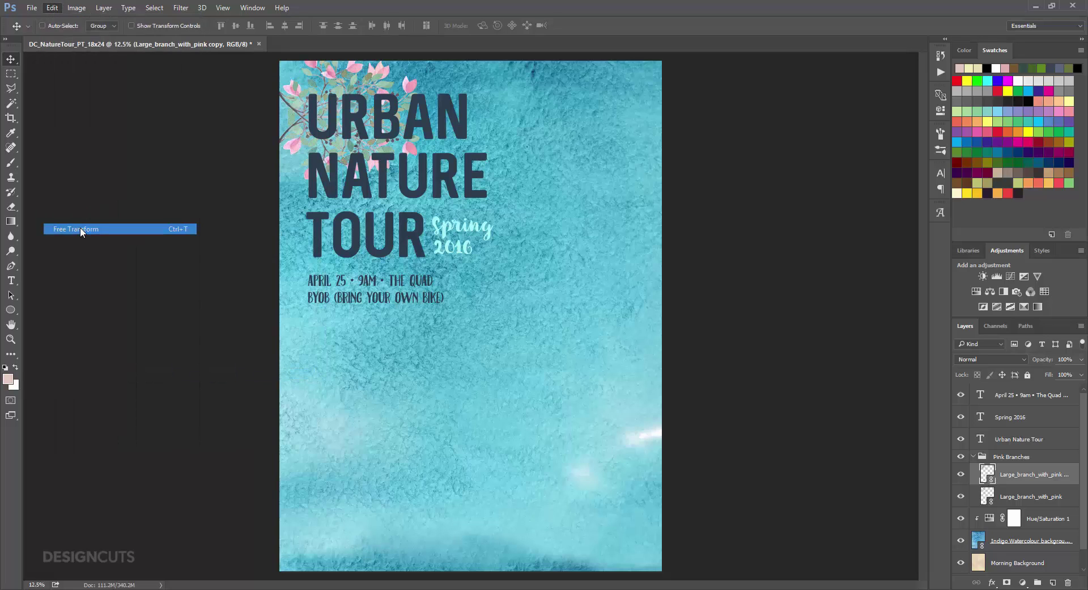
{"action": "left_click_drag", "start_coordinate": [427, 200], "coordinate": [244, 221]}
{"action": "key", "text": "Return"}
{"action": "left_click_drag", "start_coordinate": [391, 136], "coordinate": [531, 134]}
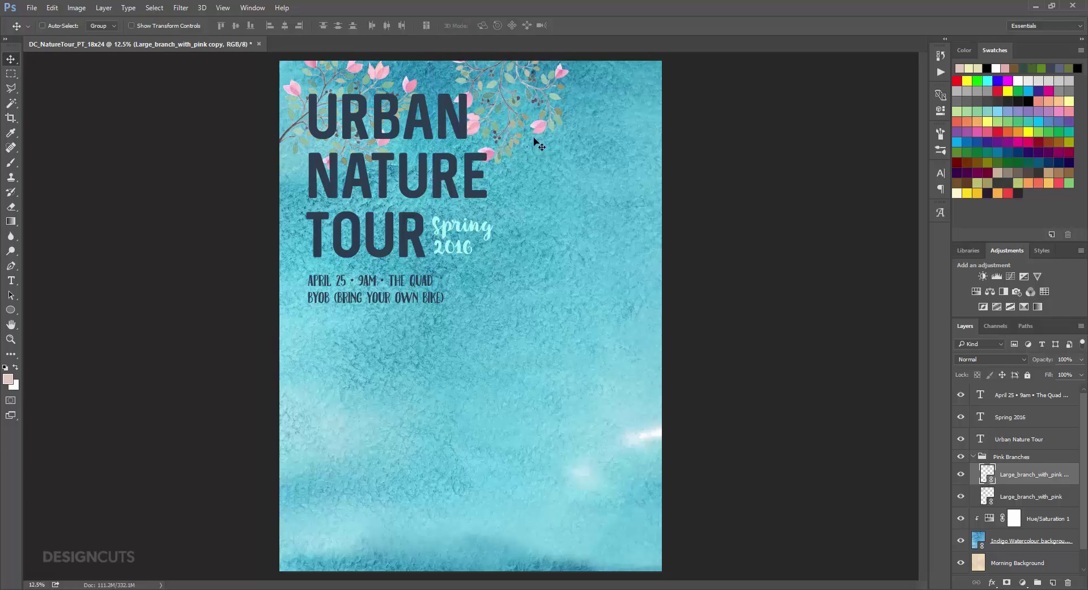
Duplicate the original pink branch, rotate the copy and position it growing inward from the poster's upper right edge.
{"action": "left_click", "coordinate": [1043, 501]}
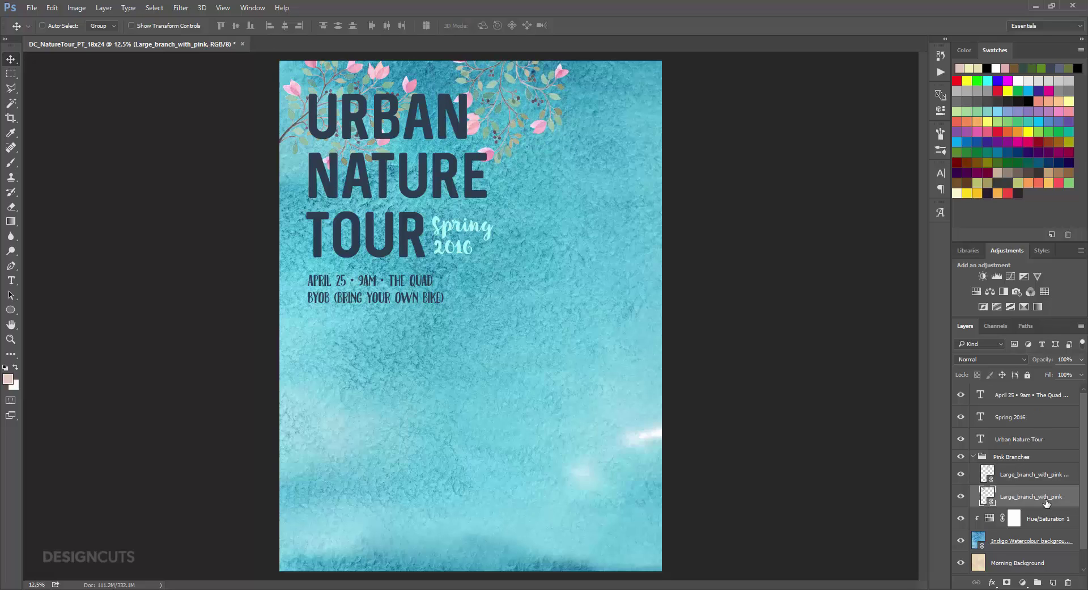
{"action": "left_click_drag", "start_coordinate": [1059, 501], "coordinate": [1055, 582]}
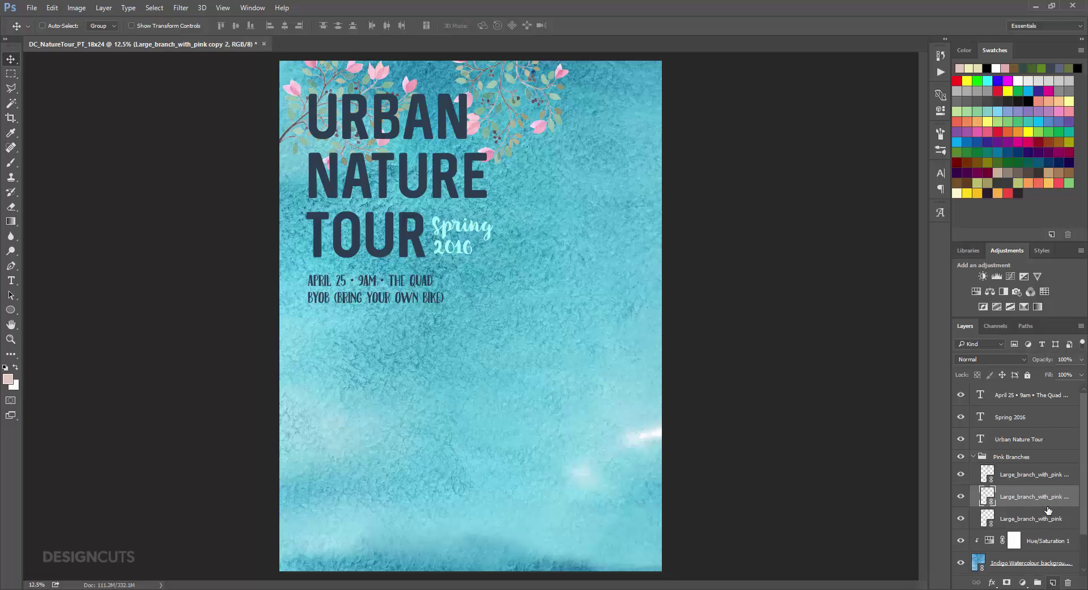
{"action": "left_click", "coordinate": [59, 6]}
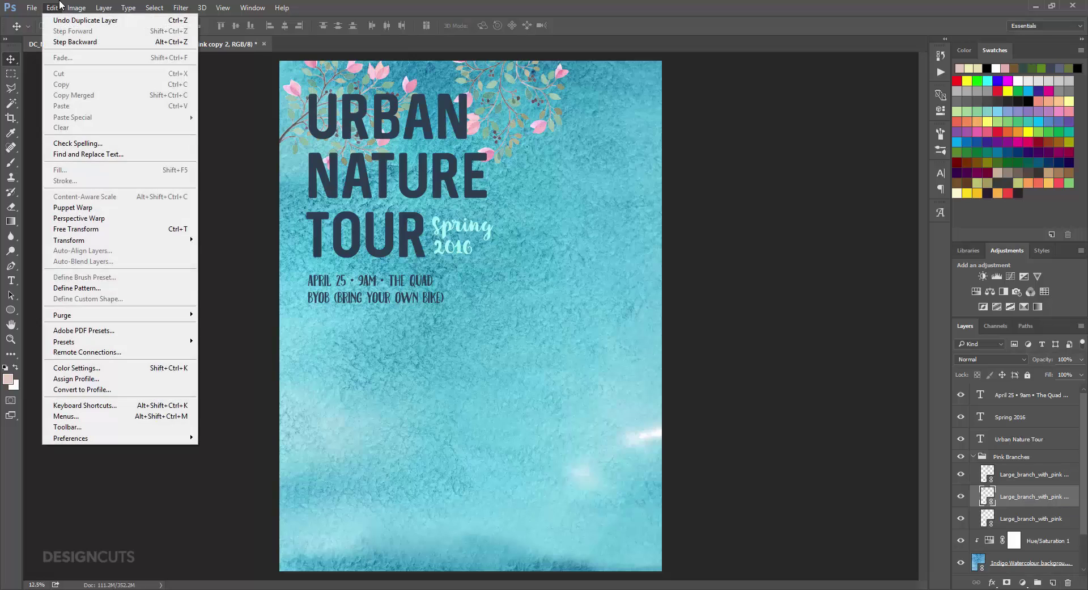
{"action": "left_click", "coordinate": [91, 231]}
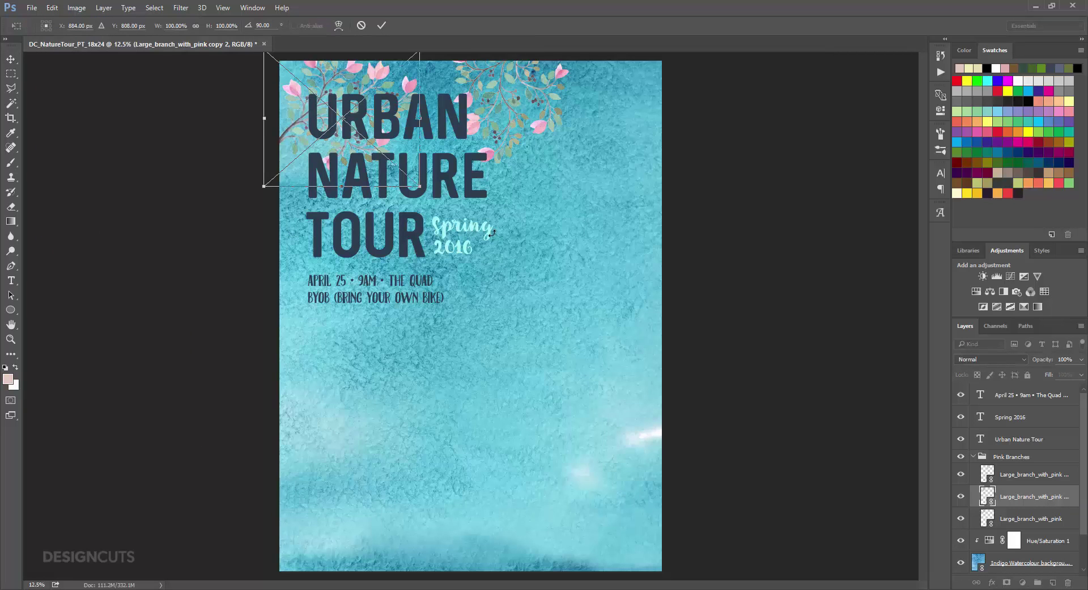
{"action": "left_click_drag", "start_coordinate": [532, 216], "coordinate": [658, 111]}
{"action": "key", "text": "Return"}
Duplicate another pink branch, rotate it and place it lower on the poster's right edge, partly off the page.
{"action": "left_click_drag", "start_coordinate": [995, 474], "coordinate": [1054, 582]}
{"action": "left_click_drag", "start_coordinate": [531, 169], "coordinate": [612, 416]}
{"action": "left_click", "coordinate": [51, 9]}
{"action": "left_click", "coordinate": [86, 230]}
{"action": "mouse_move", "coordinate": [548, 230]}
{"action": "left_mouse_down"}
{"action": "mouse_move", "coordinate": [569, 228]}
{"action": "mouse_move", "coordinate": [541, 232]}
{"action": "left_mouse_up"}
{"action": "left_click_drag", "start_coordinate": [573, 288], "coordinate": [673, 275]}
{"action": "key", "text": "Return"}
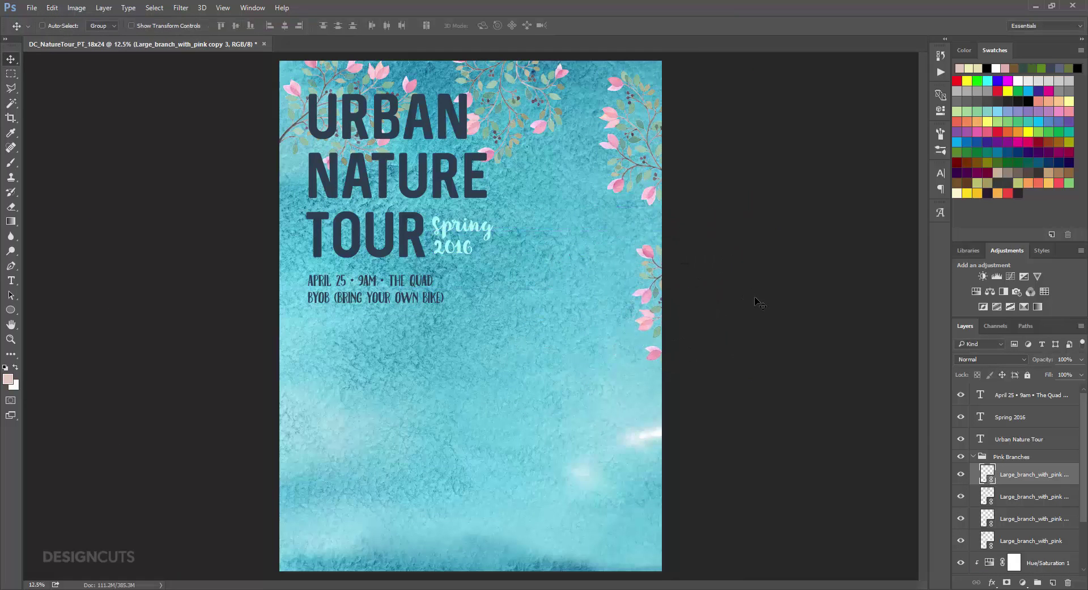
Collapse the Pink Branches group and place the pine image 74 from the Pixel Buddha freebies folder as a linked file.
{"action": "left_click", "coordinate": [975, 457]}
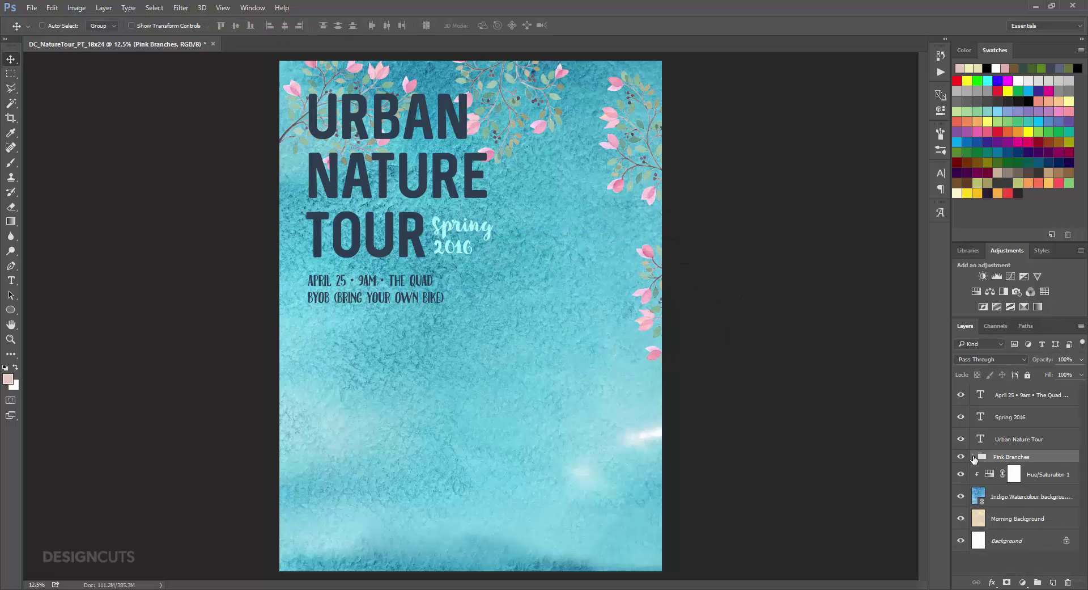
{"action": "left_click", "coordinate": [32, 8]}
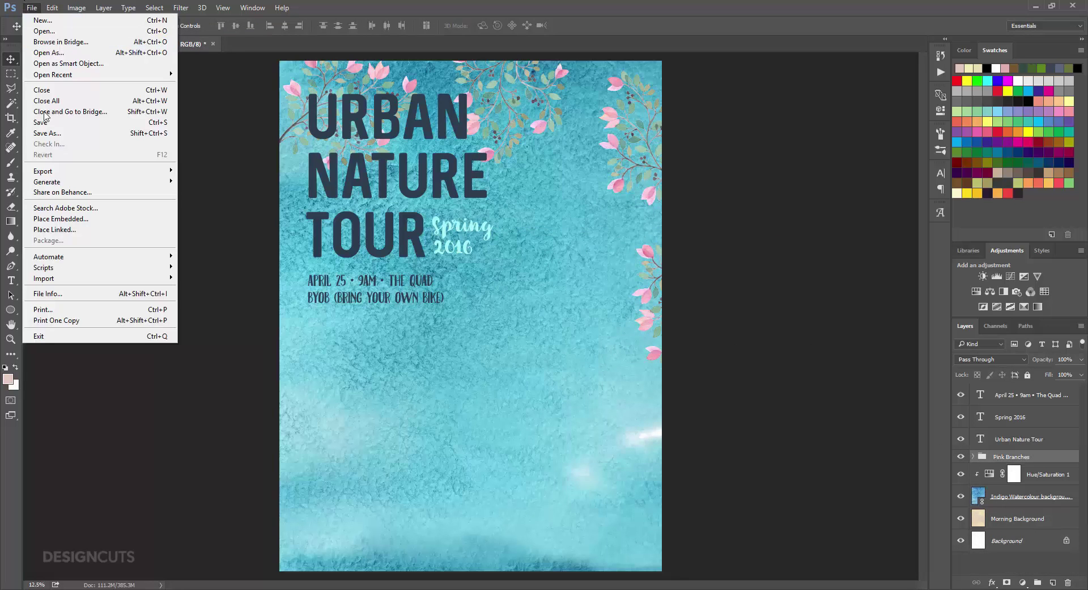
{"action": "left_click", "coordinate": [64, 229]}
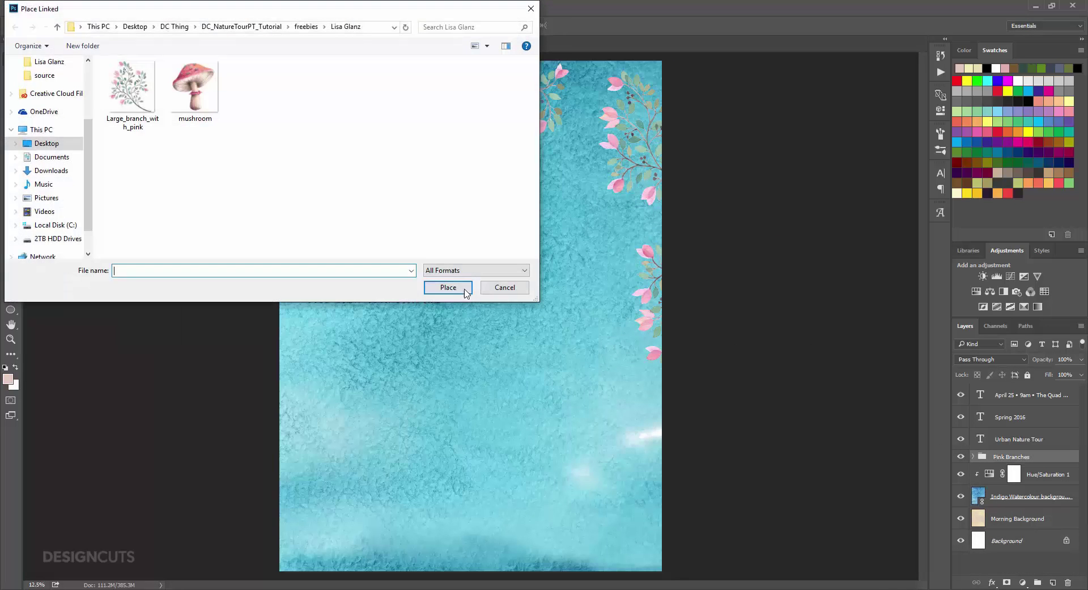
{"action": "left_click", "coordinate": [311, 28]}
{"action": "double_click", "coordinate": [159, 150]}
{"action": "left_click", "coordinate": [152, 105]}
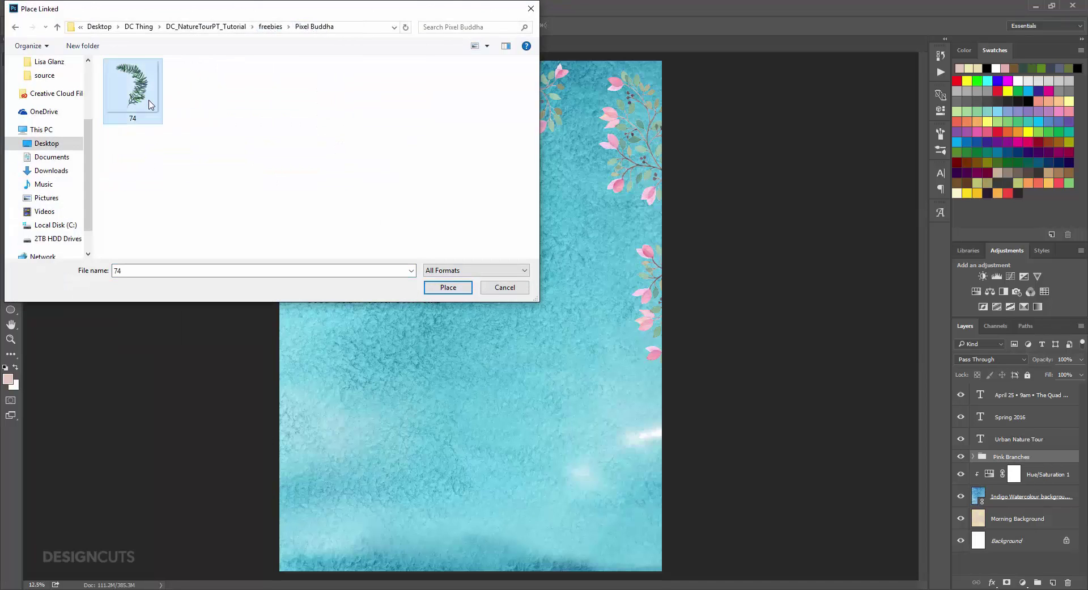
{"action": "left_click", "coordinate": [448, 288]}
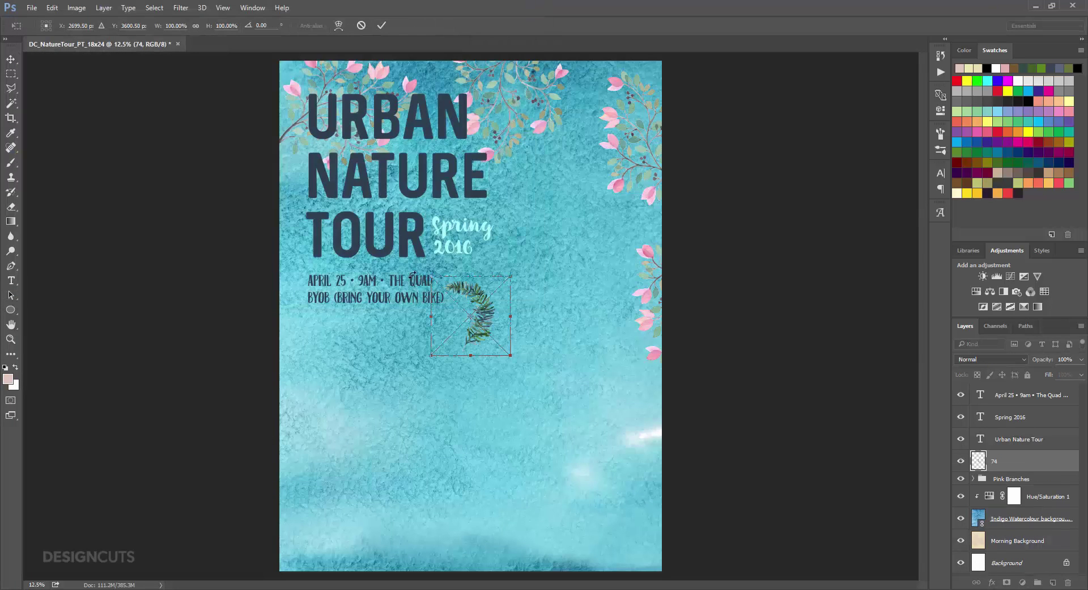
Scale the pine branch to 200%, rotate it 180° and move it to the poster's right edge between the two pink branches.
{"action": "left_click", "coordinate": [196, 25]}
{"action": "type", "text": "200"}
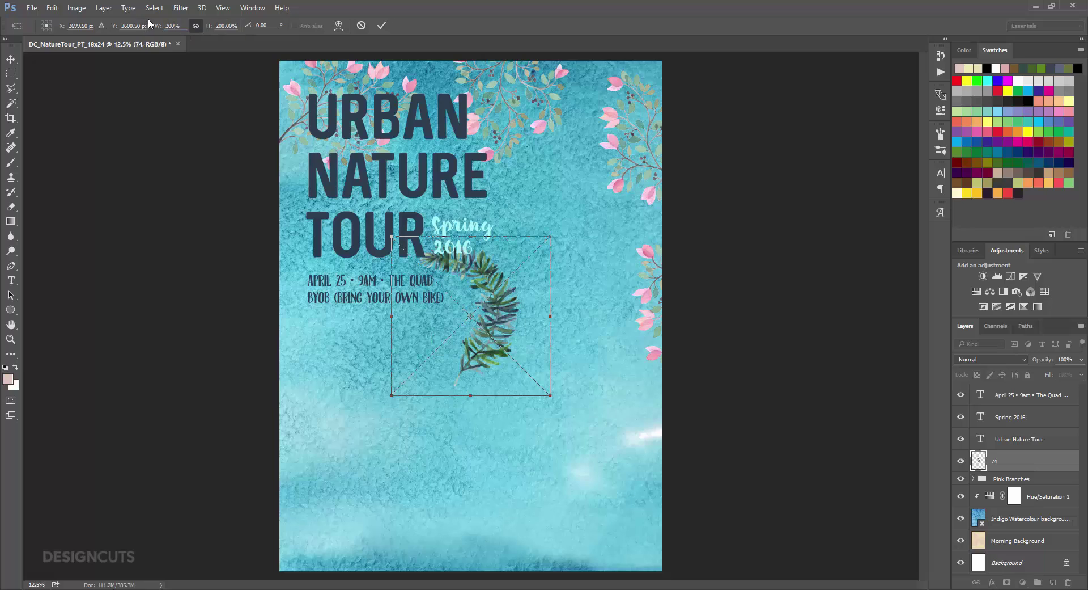
{"action": "double_click", "coordinate": [265, 25]}
{"action": "type", "text": "180"}
{"action": "key", "text": "Return"}
{"action": "key", "text": "Return"}
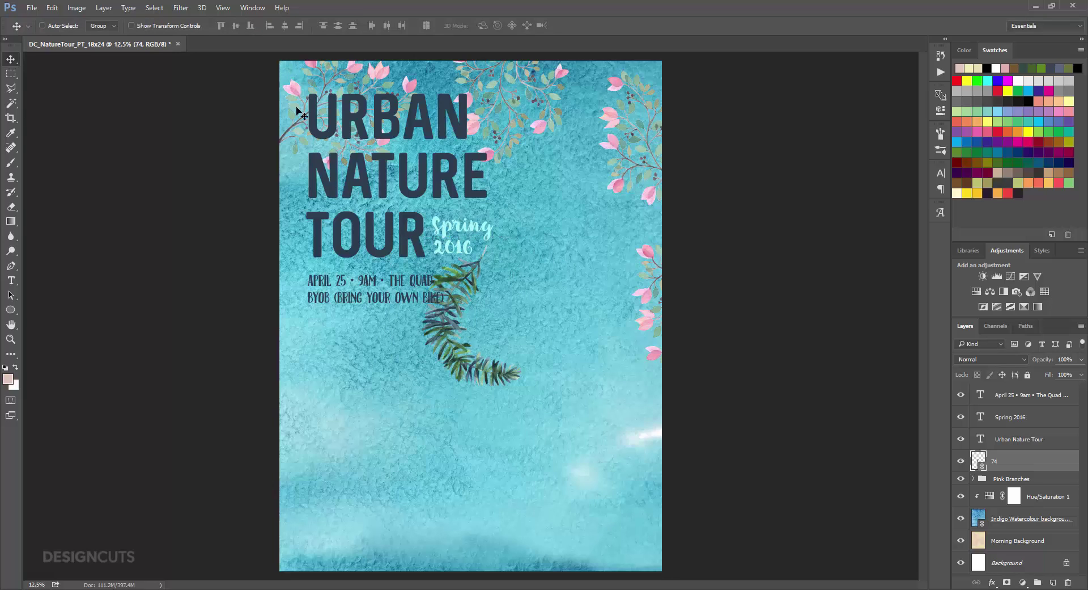
{"action": "left_click_drag", "start_coordinate": [447, 322], "coordinate": [671, 241]}
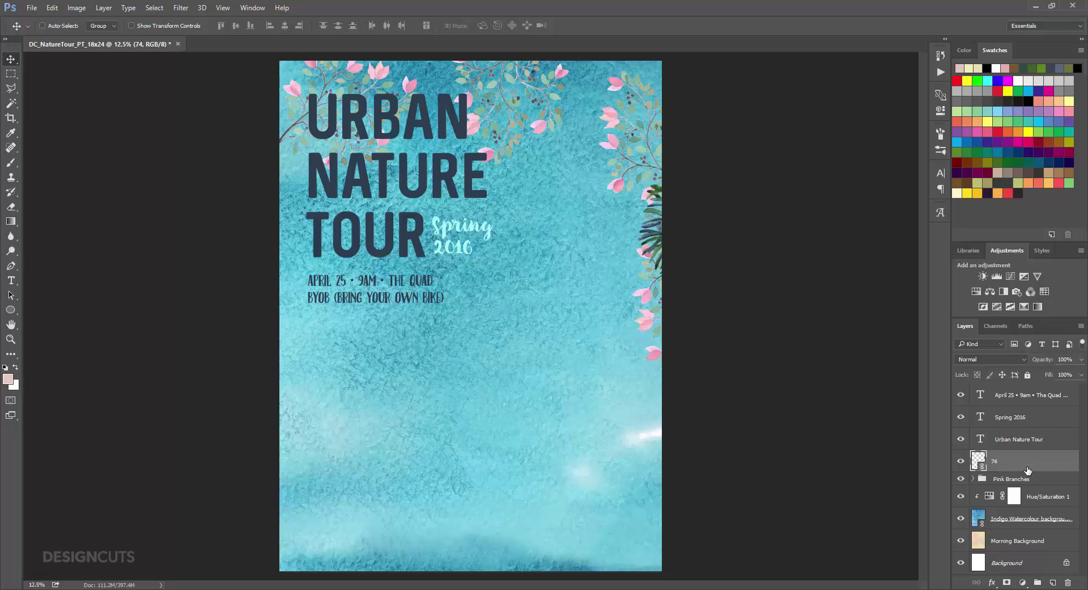
Make two copies of the pine branch, rotating one into the poster's top-right corner and putting the other below the lowest pink branch.
{"action": "left_click_drag", "start_coordinate": [1029, 471], "coordinate": [1054, 582]}
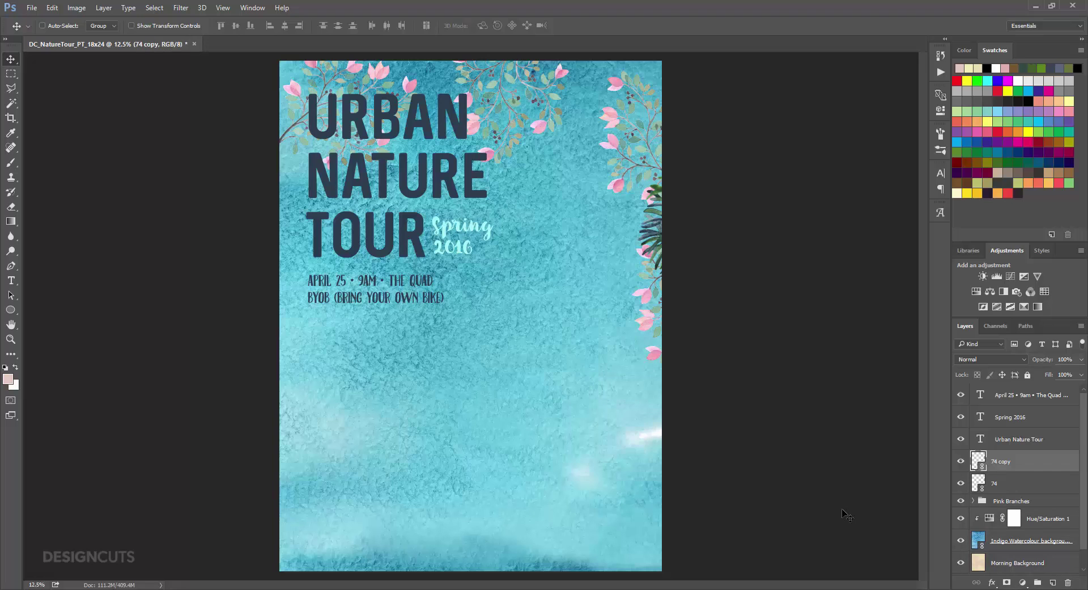
{"action": "left_click", "coordinate": [52, 8]}
{"action": "left_click", "coordinate": [62, 228]}
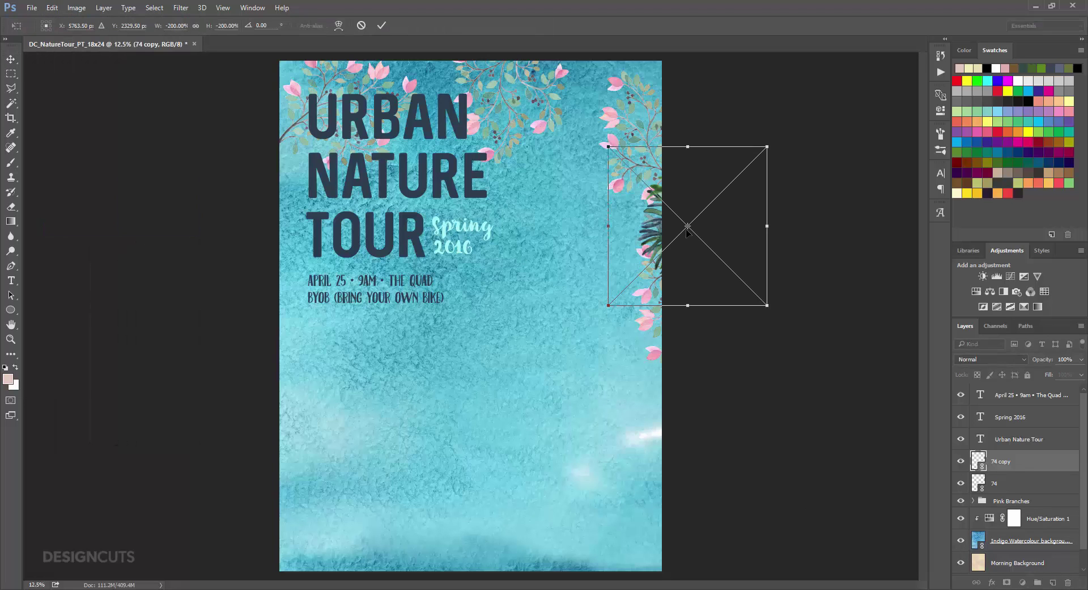
{"action": "left_click_drag", "start_coordinate": [614, 126], "coordinate": [642, 445]}
{"action": "key", "text": "Return"}
Rotate the lower pine copy and shift it partly off the poster's right edge, just beneath the last pink flower.
{"action": "left_click", "coordinate": [52, 8]}
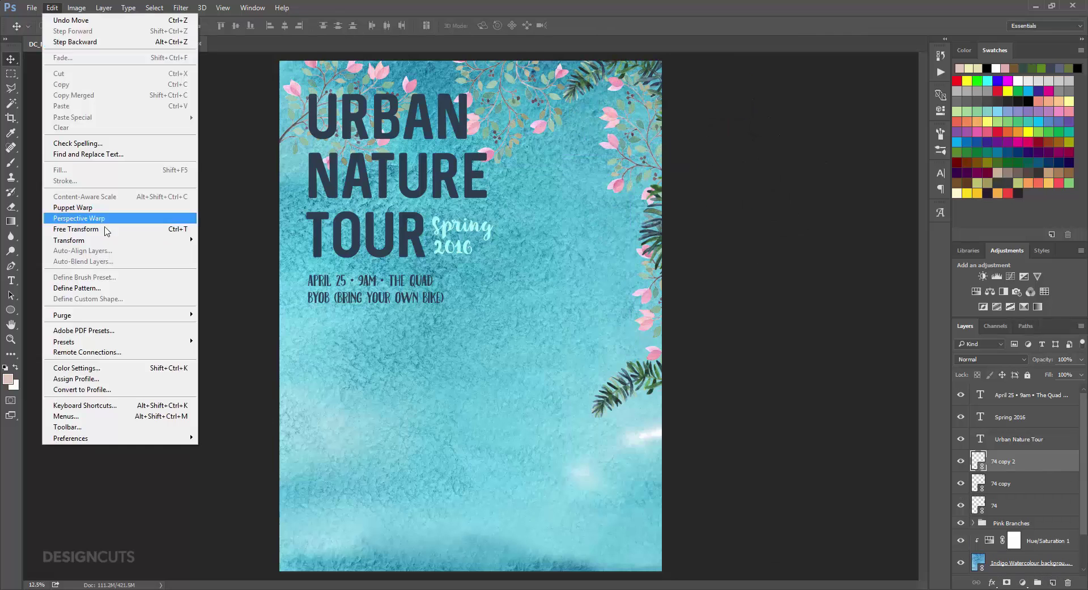
{"action": "left_click", "coordinate": [104, 228]}
{"action": "left_click_drag", "start_coordinate": [673, 288], "coordinate": [610, 485]}
{"action": "key", "text": "Return"}
{"action": "mouse_move", "coordinate": [664, 436]}
{"action": "left_mouse_down"}
{"action": "mouse_move", "coordinate": [682, 453]}
{"action": "mouse_move", "coordinate": [685, 439]}
{"action": "left_mouse_up"}
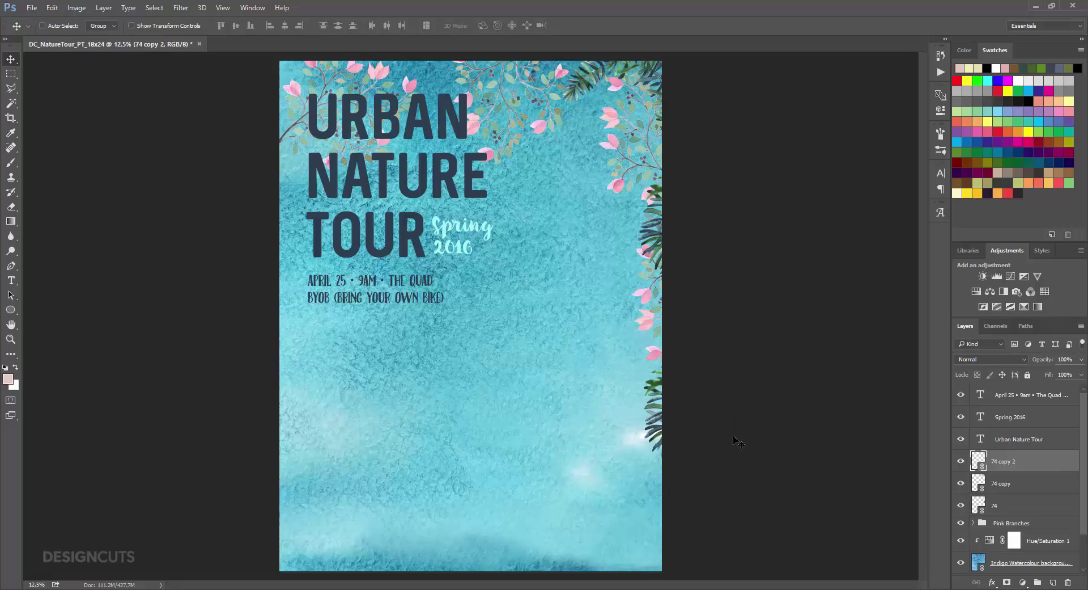
Duplicate the original pine branch, rotate the copy and tuck it into the poster's top edge above the word URBAN.
{"action": "left_click_drag", "start_coordinate": [1050, 507], "coordinate": [1053, 582]}
{"action": "left_click_drag", "start_coordinate": [630, 96], "coordinate": [341, 101]}
{"action": "left_click", "coordinate": [52, 8]}
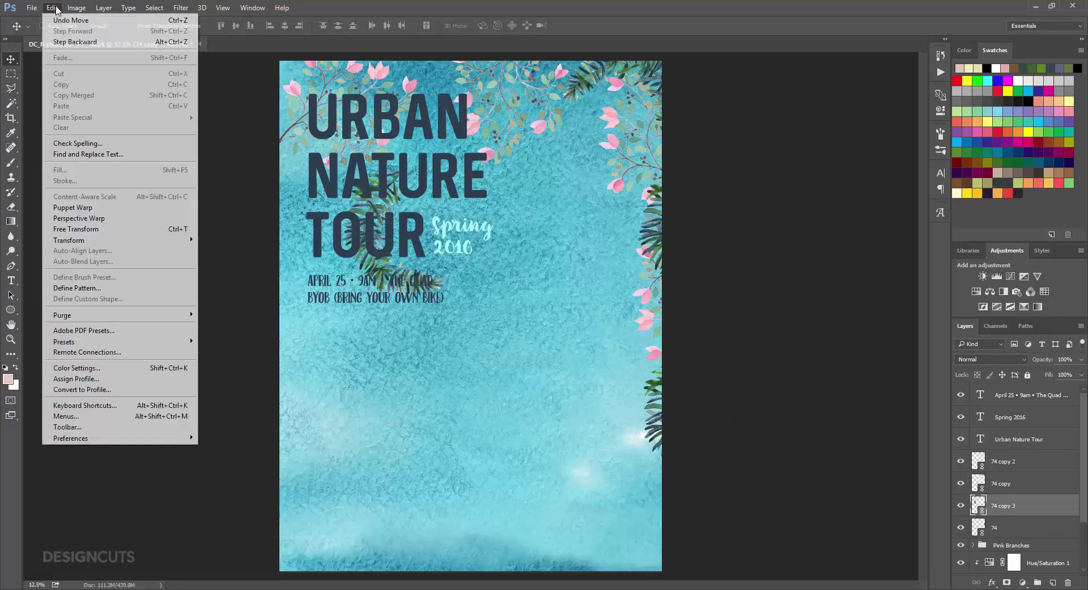
{"action": "left_click", "coordinate": [104, 229]}
{"action": "left_click_drag", "start_coordinate": [349, 322], "coordinate": [422, 321]}
{"action": "left_click_drag", "start_coordinate": [405, 272], "coordinate": [431, 83]}
{"action": "key", "text": "Return"}
Duplicate the pine branch above URBAN, move the copy right along the top edge and flip it horizontally.
{"action": "left_click_drag", "start_coordinate": [1049, 506], "coordinate": [1053, 582]}
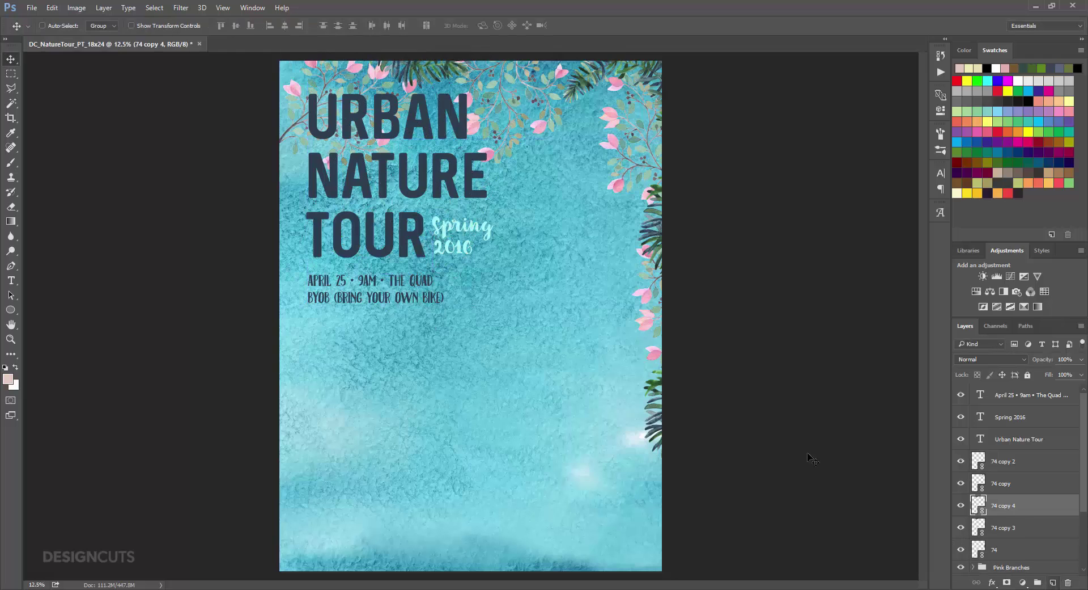
{"action": "left_click_drag", "start_coordinate": [452, 85], "coordinate": [541, 61]}
{"action": "left_click", "coordinate": [53, 7]}
{"action": "mouse_move", "coordinate": [97, 239]}
{"action": "left_click", "coordinate": [226, 364]}
Duplicate the pine branch above URBAN again, rotate the copy and position it on the poster's left edge beside the title.
{"action": "scroll", "coordinate": [1023, 494], "scroll_direction": "down", "scroll_amount": 1}
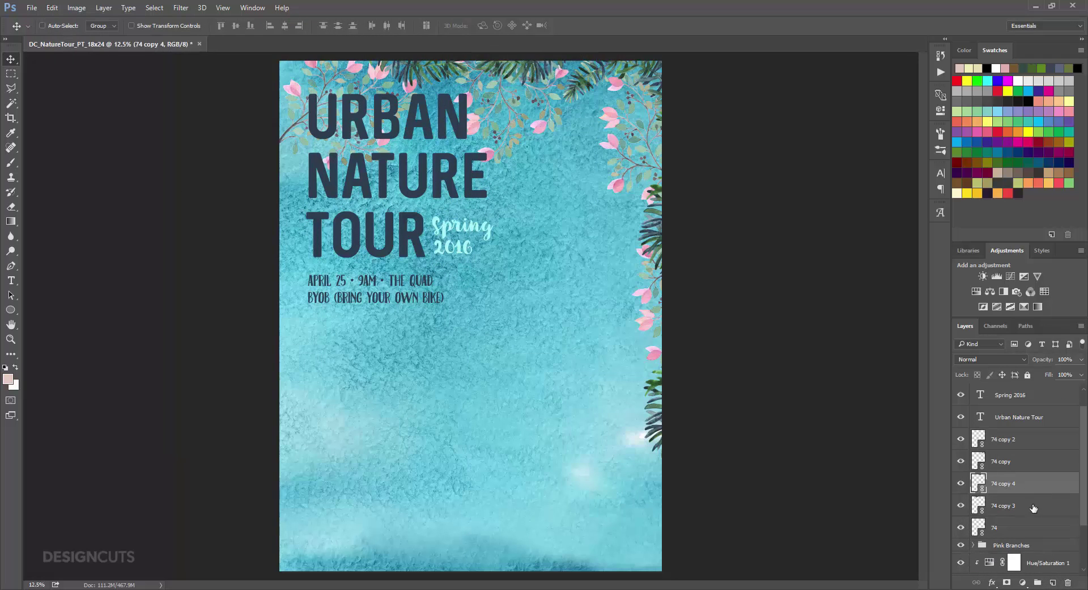
{"action": "left_click_drag", "start_coordinate": [1034, 508], "coordinate": [1053, 582]}
{"action": "left_click_drag", "start_coordinate": [397, 71], "coordinate": [301, 182]}
{"action": "left_click", "coordinate": [52, 8]}
{"action": "left_click", "coordinate": [97, 226]}
{"action": "left_click_drag", "start_coordinate": [396, 317], "coordinate": [475, 190]}
{"action": "left_click_drag", "start_coordinate": [366, 223], "coordinate": [268, 171]}
{"action": "left_click_drag", "start_coordinate": [381, 154], "coordinate": [335, 249]}
{"action": "left_click_drag", "start_coordinate": [304, 156], "coordinate": [287, 131]}
{"action": "key", "text": "Return"}
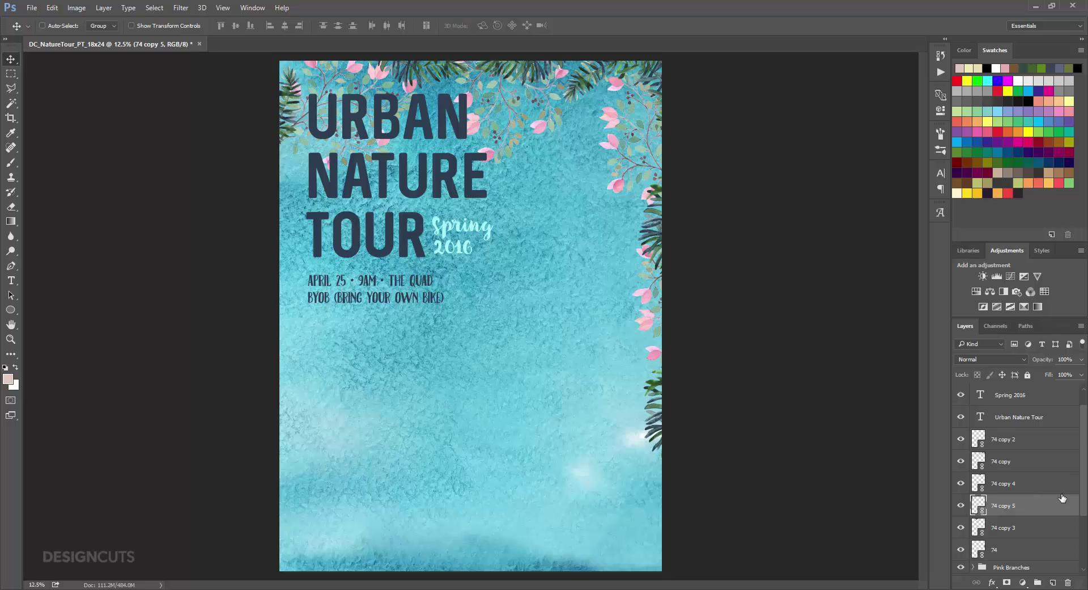
Group all six pine layers, from 74 copy 2 down to 74, and name the group "Pine Branches".
{"action": "left_click", "coordinate": [1013, 442]}
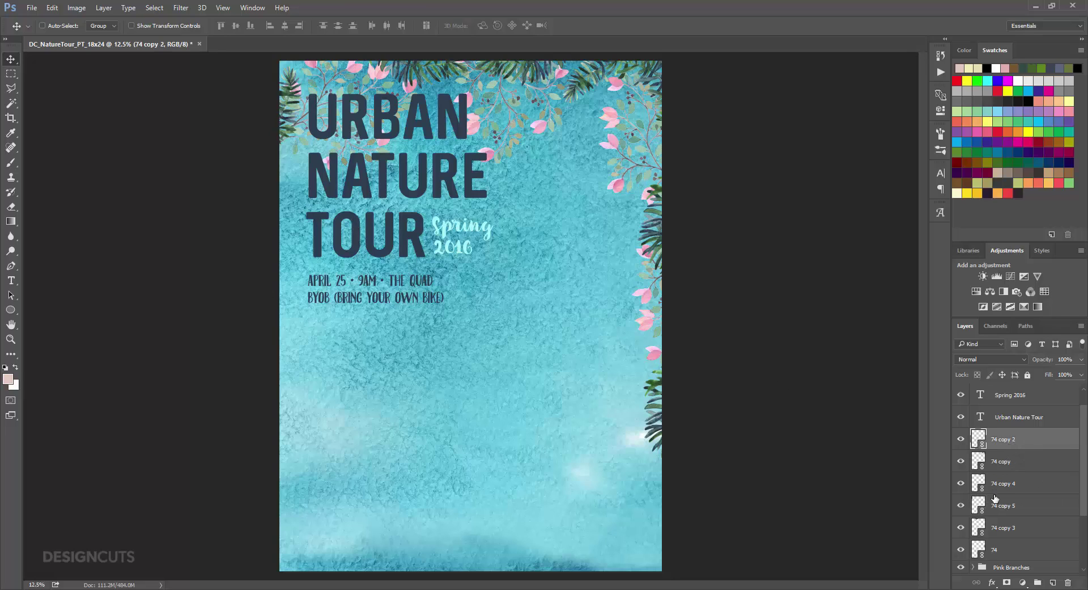
{"action": "scroll", "coordinate": [1001, 523], "scroll_direction": "down", "scroll_amount": 1}
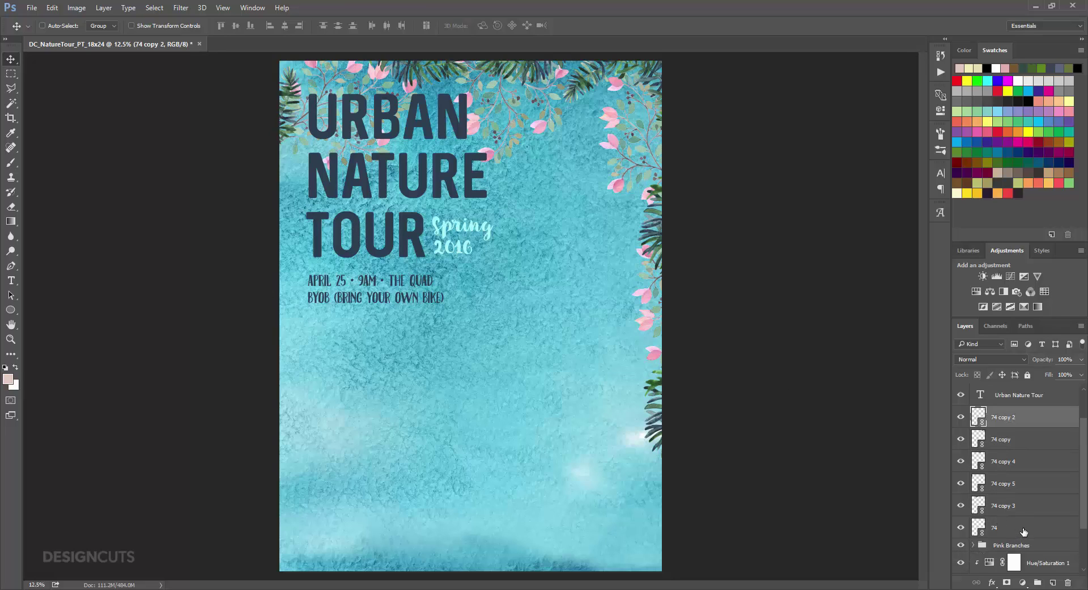
{"action": "left_click", "coordinate": [1024, 531], "text": "shift"}
{"action": "left_click", "coordinate": [1038, 583]}
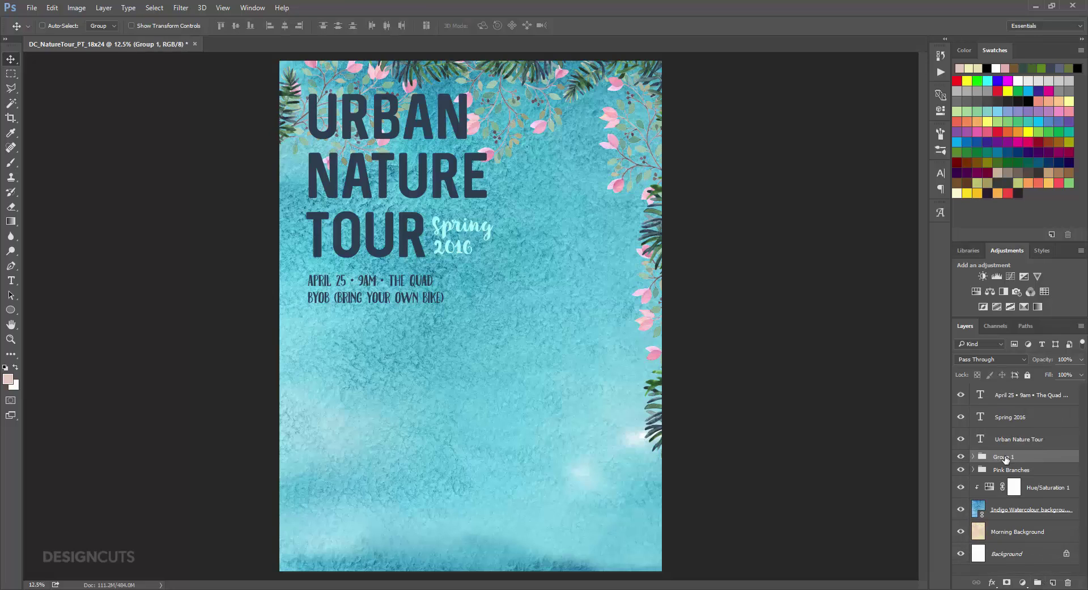
{"action": "double_click", "coordinate": [1004, 456]}
{"action": "type", "text": "Pine Branches"}
{"action": "key", "text": "Return"}
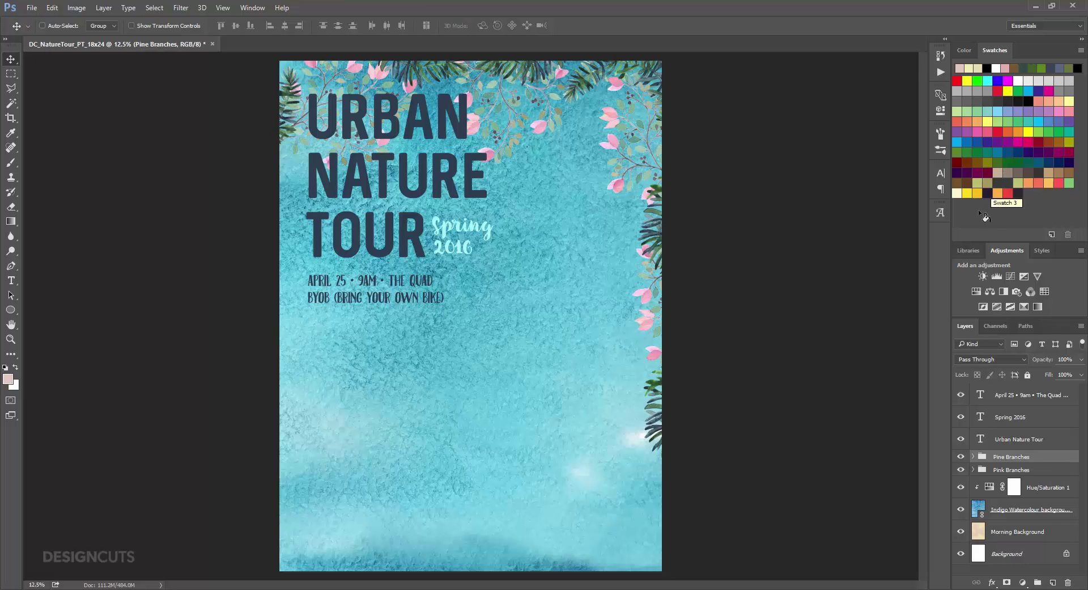
Duplicate the original pink branch, move the copy to the poster's left edge behind NATURE and TOUR, and flip it vertically.
{"action": "scroll", "coordinate": [1029, 478], "scroll_direction": "down", "scroll_amount": 3}
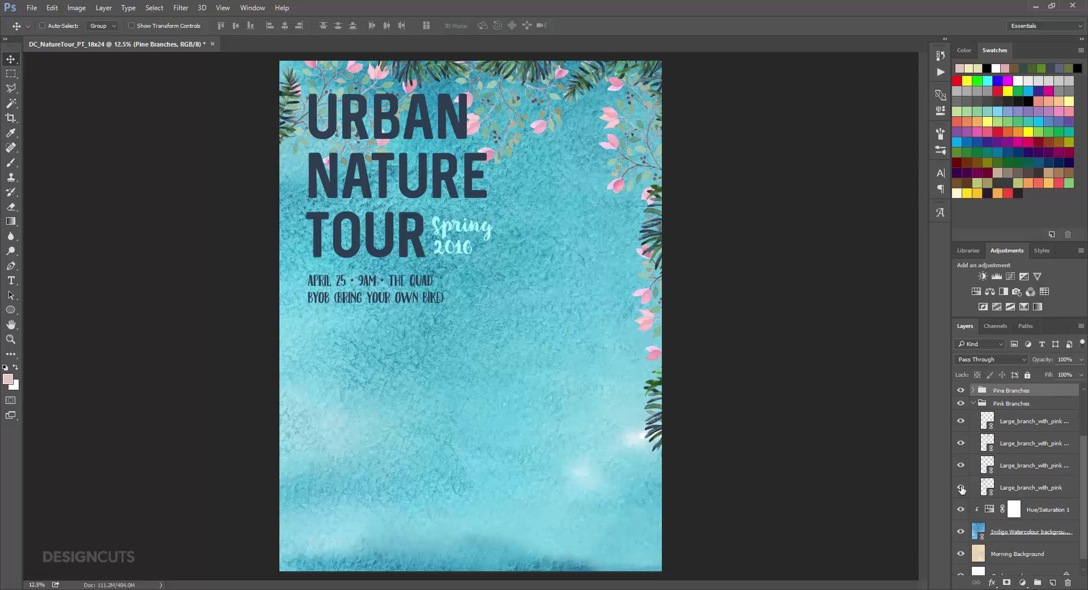
{"action": "left_click", "coordinate": [962, 489]}
{"action": "left_click", "coordinate": [962, 489]}
{"action": "left_click_drag", "start_coordinate": [1056, 499], "coordinate": [1052, 582]}
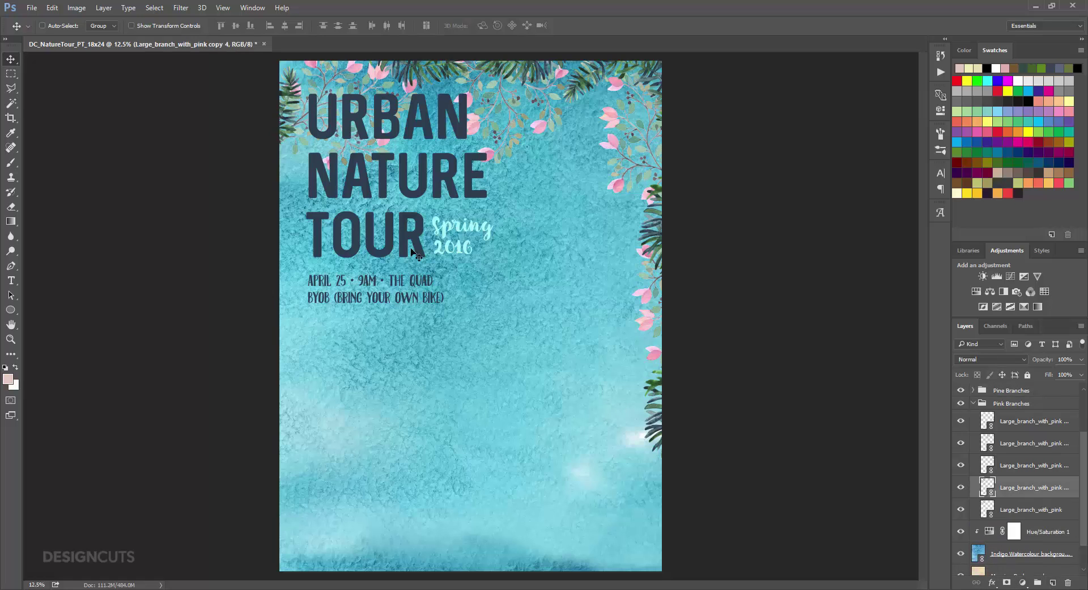
{"action": "left_click_drag", "start_coordinate": [380, 124], "coordinate": [363, 233]}
{"action": "left_click", "coordinate": [53, 7]}
{"action": "mouse_move", "coordinate": [148, 247]}
{"action": "left_click", "coordinate": [221, 372]}
{"action": "left_click_drag", "start_coordinate": [241, 244], "coordinate": [277, 187]}
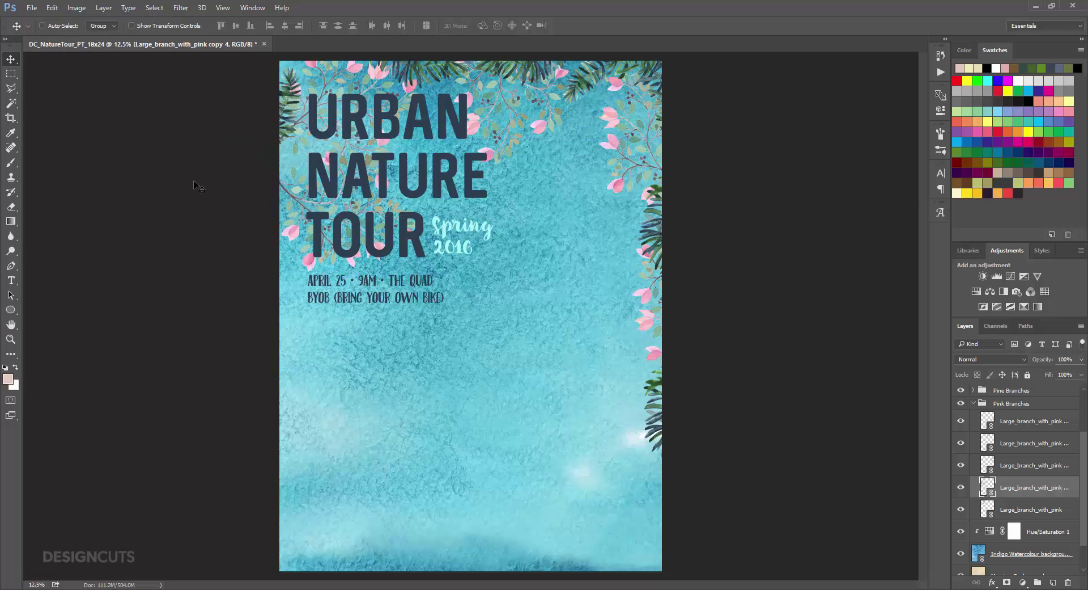
Shift the 74 copy 5 pine branch slightly down and outward on the poster's left edge beside URBAN.
{"action": "left_click", "coordinate": [973, 403]}
{"action": "left_click", "coordinate": [973, 412]}
{"action": "left_click", "coordinate": [963, 430]}
{"action": "left_click", "coordinate": [963, 430]}
{"action": "left_click", "coordinate": [1012, 496]}
{"action": "left_click_drag", "start_coordinate": [290, 108], "coordinate": [278, 132]}
{"action": "scroll", "coordinate": [1010, 478], "scroll_direction": "up", "scroll_amount": 1}
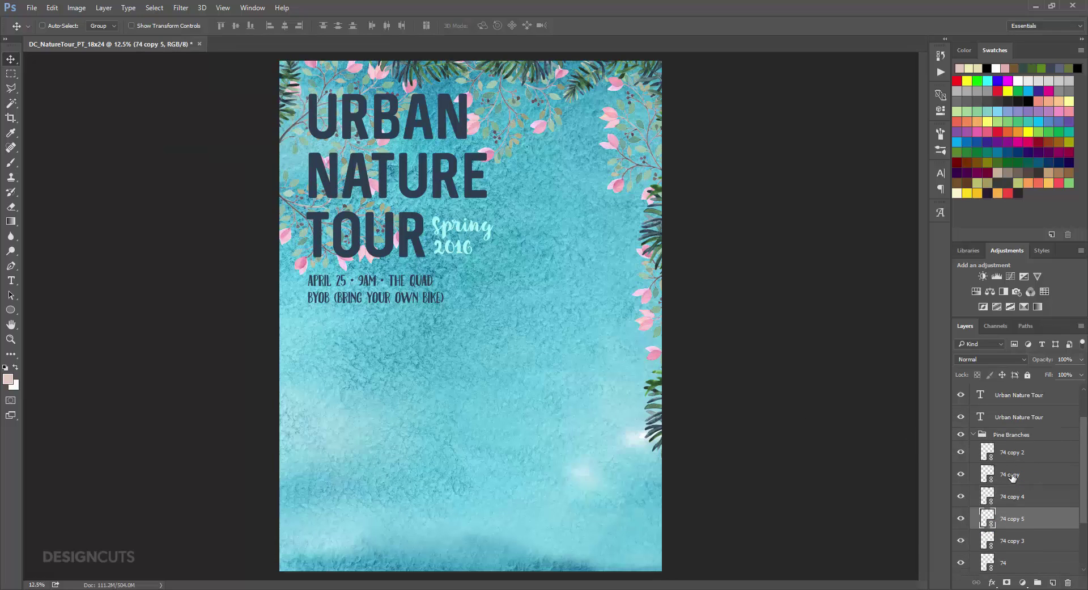
{"action": "left_click", "coordinate": [973, 434]}
Rotate the new pink branch copy behind TOUR slightly and nudge it into place along the poster's left edge.
{"action": "left_click", "coordinate": [973, 470]}
{"action": "scroll", "coordinate": [1007, 482], "scroll_direction": "down", "scroll_amount": 3}
{"action": "left_click", "coordinate": [962, 487]}
{"action": "left_click", "coordinate": [962, 487]}
{"action": "left_click", "coordinate": [1033, 488]}
{"action": "left_click", "coordinate": [52, 8]}
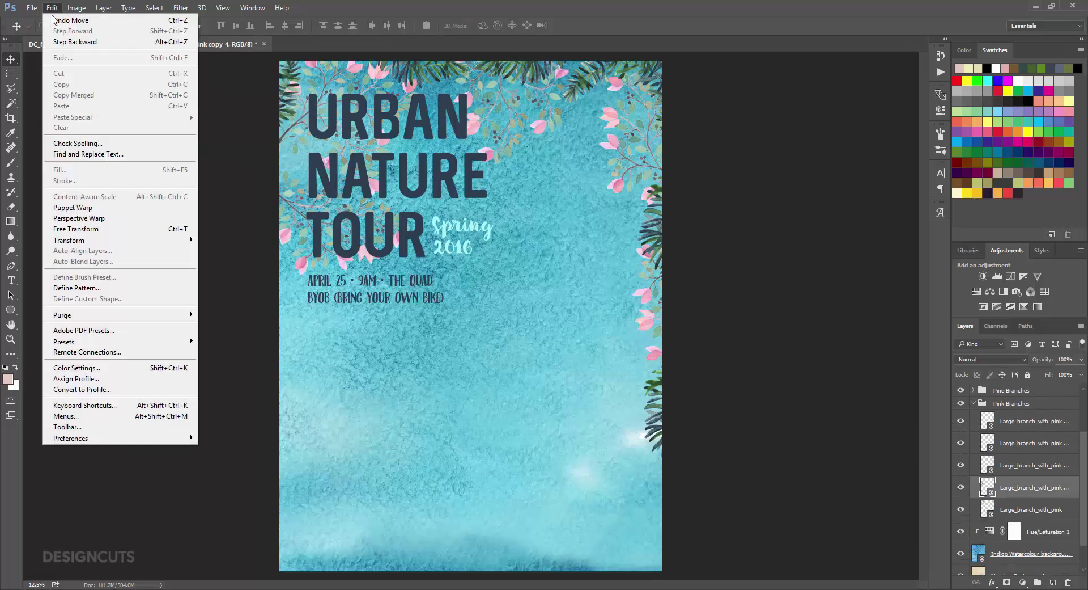
{"action": "left_click", "coordinate": [77, 228]}
{"action": "mouse_move", "coordinate": [251, 141]}
{"action": "left_mouse_down"}
{"action": "mouse_move", "coordinate": [269, 124]}
{"action": "mouse_move", "coordinate": [259, 131]}
{"action": "left_mouse_up"}
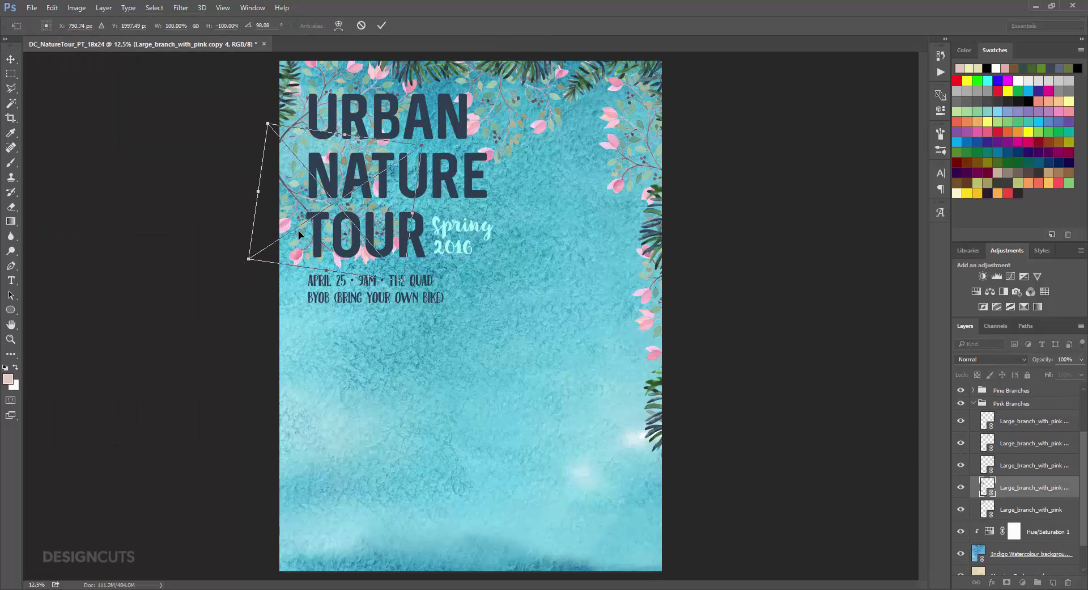
{"action": "left_click_drag", "start_coordinate": [294, 238], "coordinate": [299, 234]}
{"action": "key", "text": "Return"}
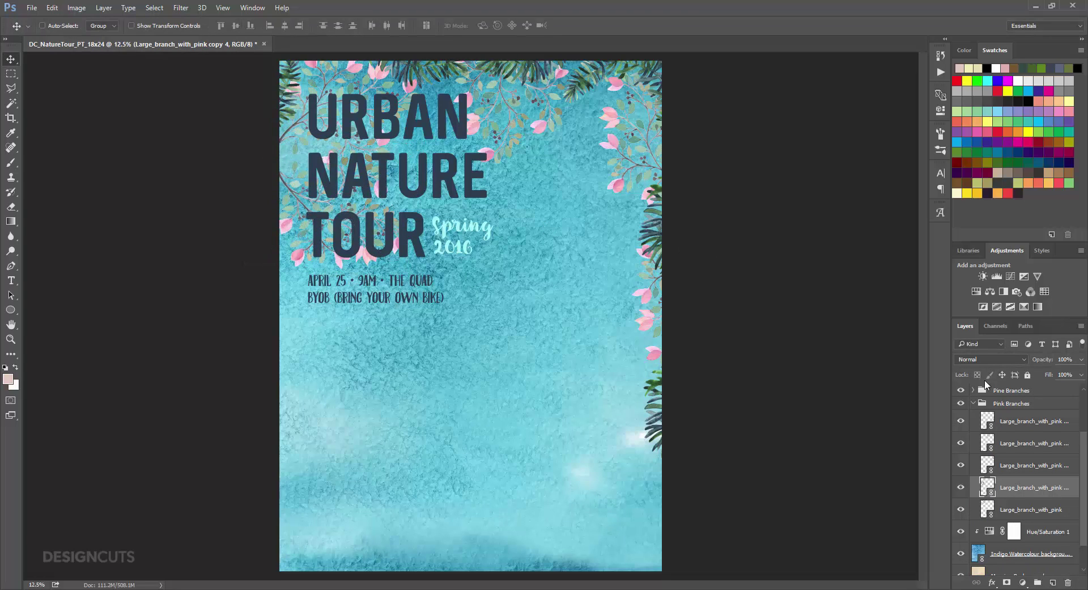
{"action": "left_click", "coordinate": [974, 403]}
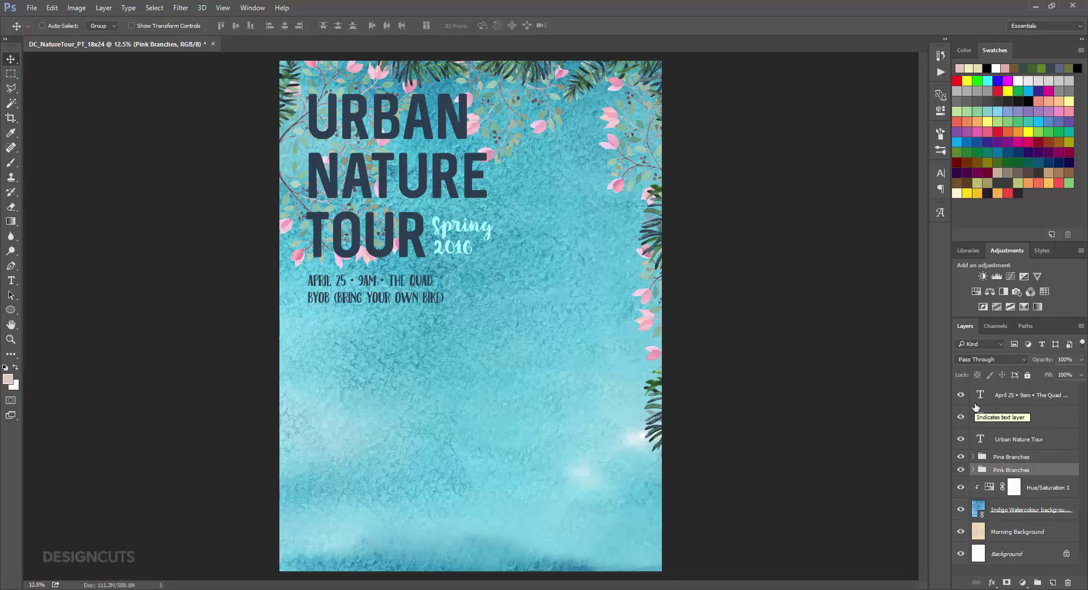
Create a new layer group above Pine Branches and name it "Mushroom Group".
{"action": "left_click", "coordinate": [1025, 456]}
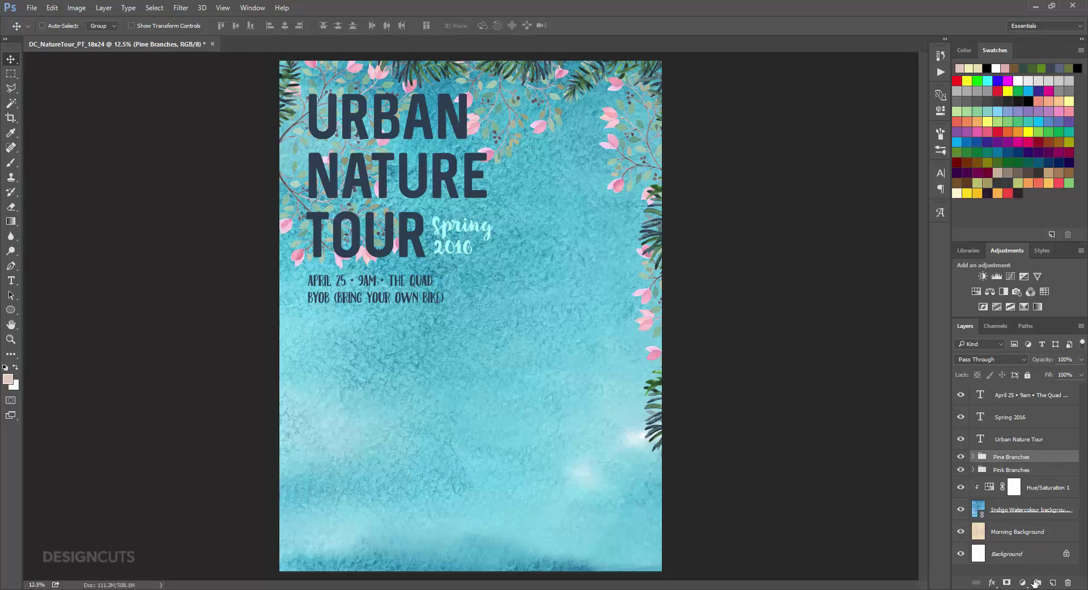
{"action": "left_click", "coordinate": [1038, 582]}
{"action": "double_click", "coordinate": [1005, 455]}
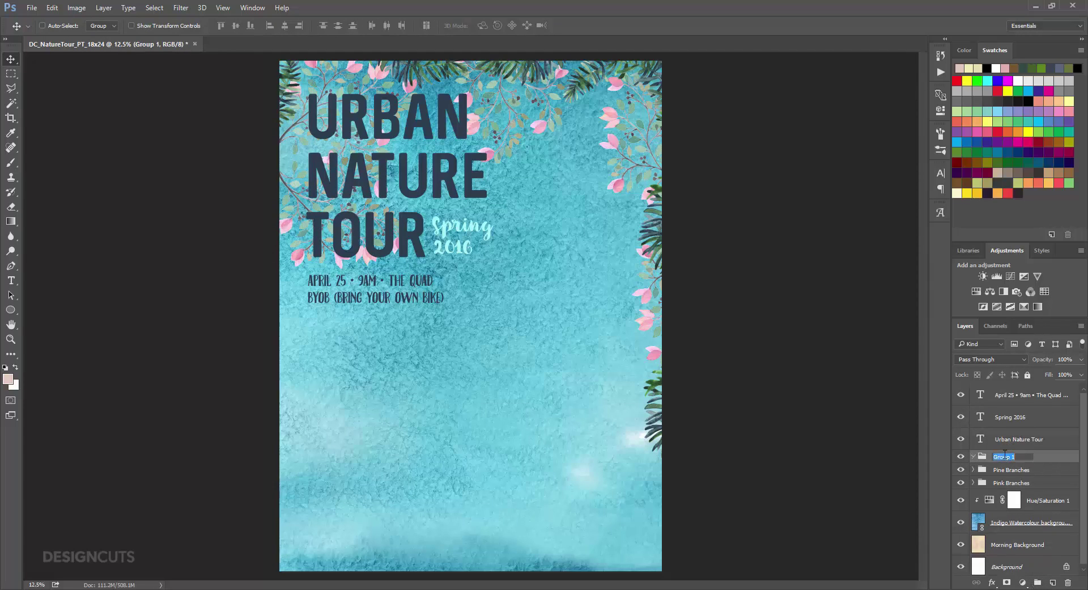
{"action": "type", "text": "Mushroom"}
{"action": "key", "text": "Return"}
Add a new layer inside the Mushroom Group and name it "Mushroom Background".
{"action": "left_click", "coordinate": [1054, 582]}
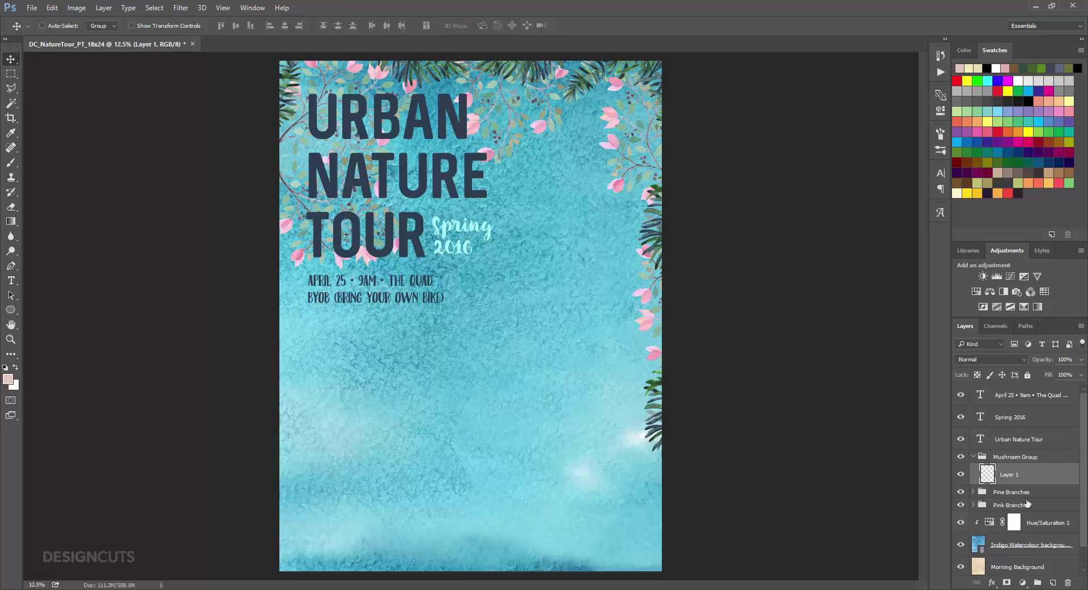
{"action": "double_click", "coordinate": [1010, 474]}
{"action": "type", "text": "Mushroom Background"}
{"action": "key", "text": "Return"}
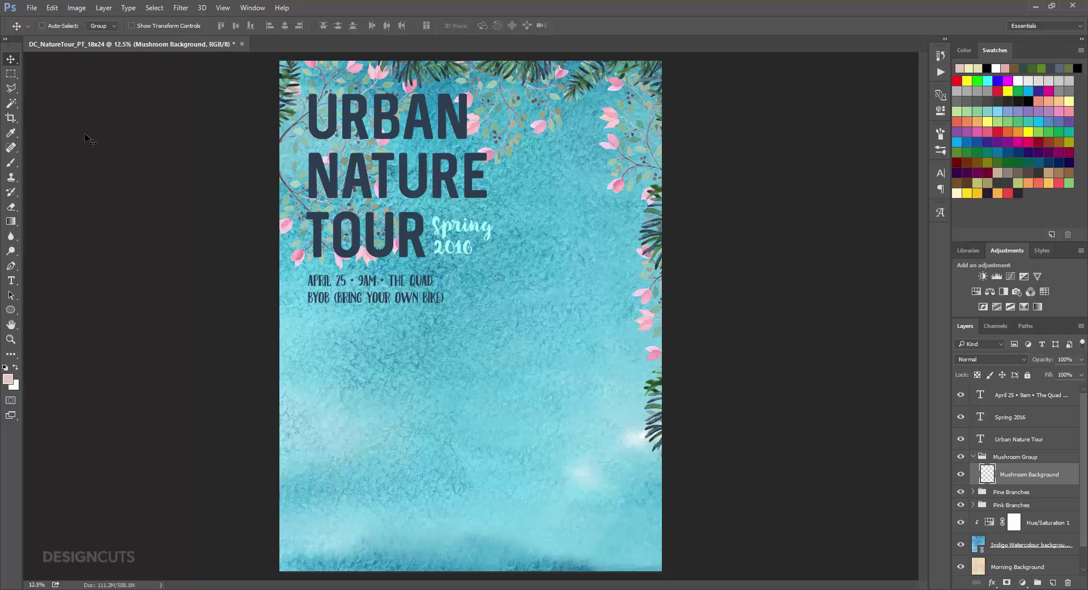
Fill a square selection to the right of URBAN NATURE with green, RGB 89, 136, 23, and deselect it.
{"action": "left_click", "coordinate": [11, 73]}
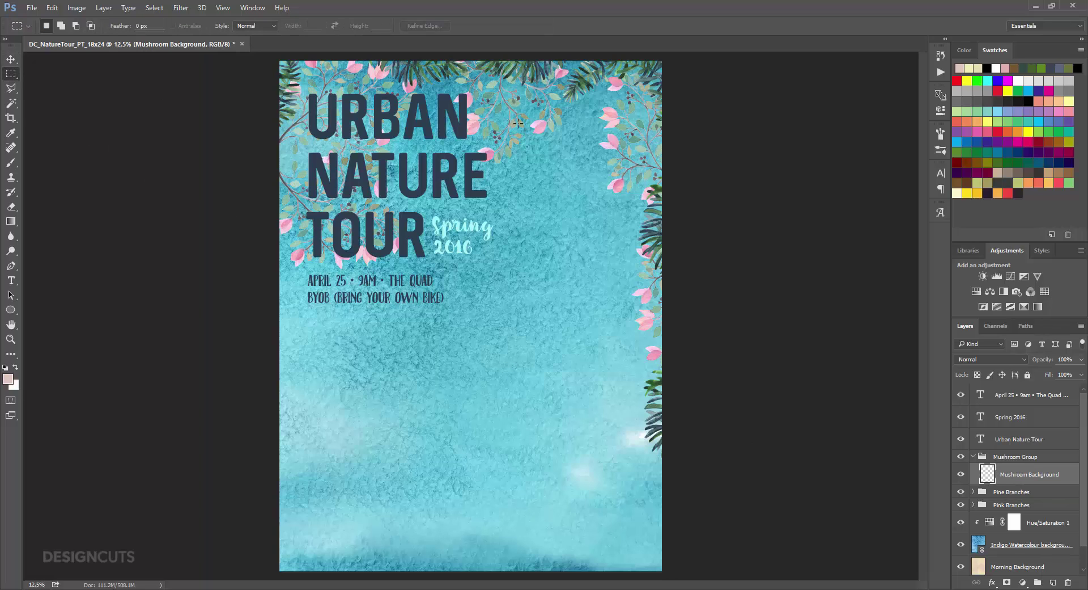
{"action": "left_click_drag", "start_coordinate": [518, 101], "coordinate": [629, 197]}
{"action": "left_click", "coordinate": [8, 379]}
{"action": "left_click", "coordinate": [627, 344]}
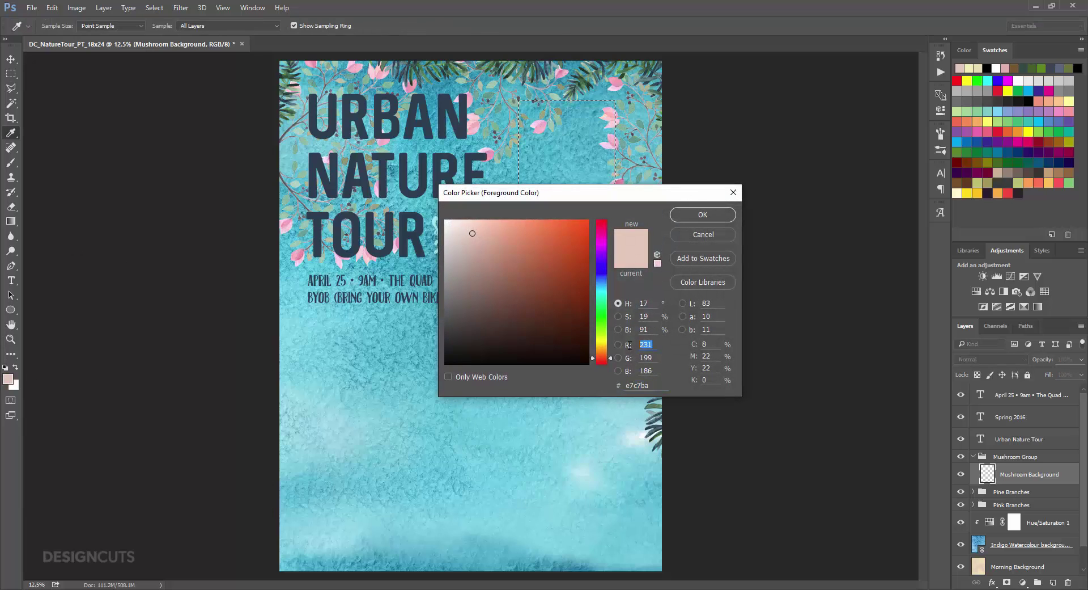
{"action": "type", "text": "8"}
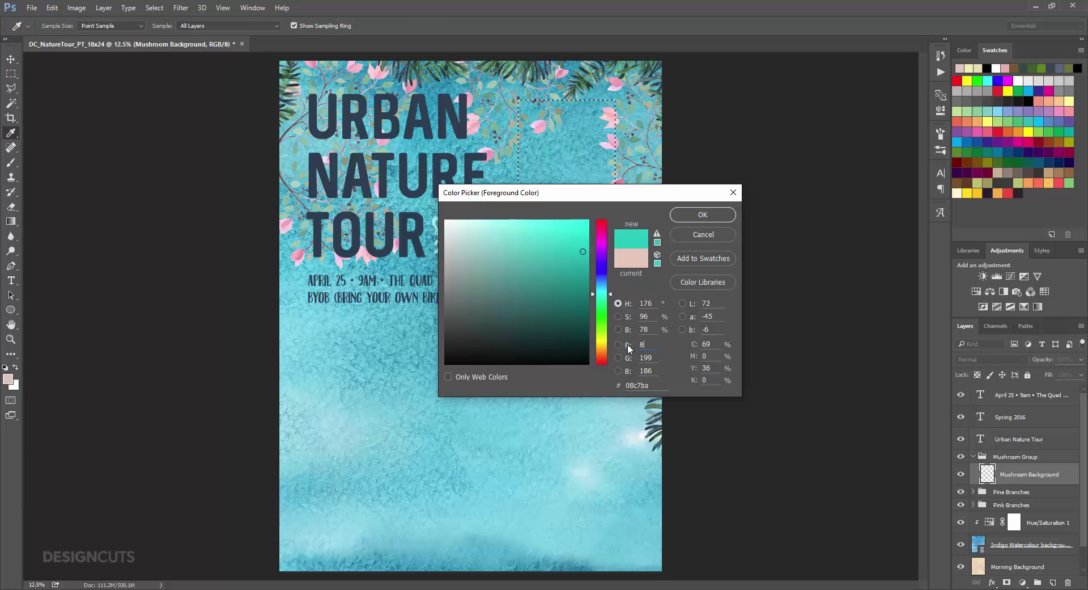
{"action": "type", "text": "9"}
{"action": "key", "text": "Tab"}
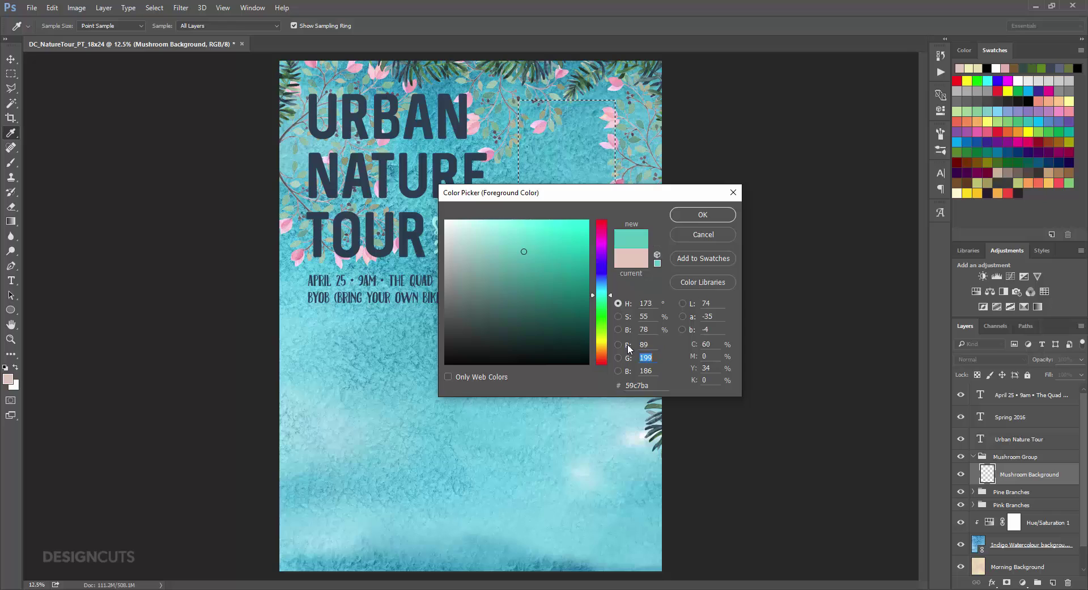
{"action": "type", "text": "136"}
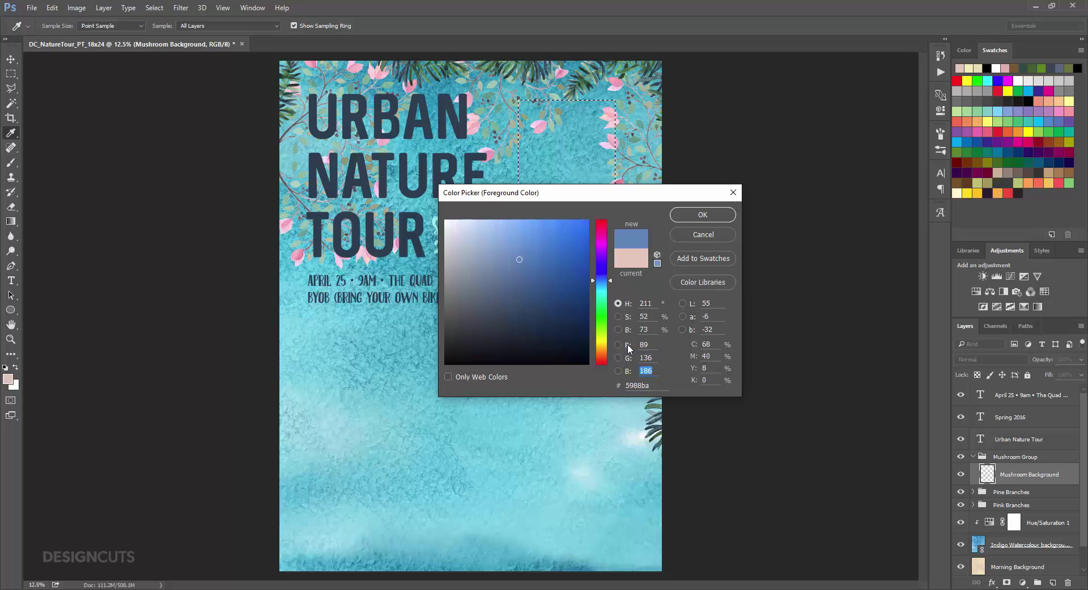
{"action": "type", "text": "23"}
{"action": "key", "text": "Tab"}
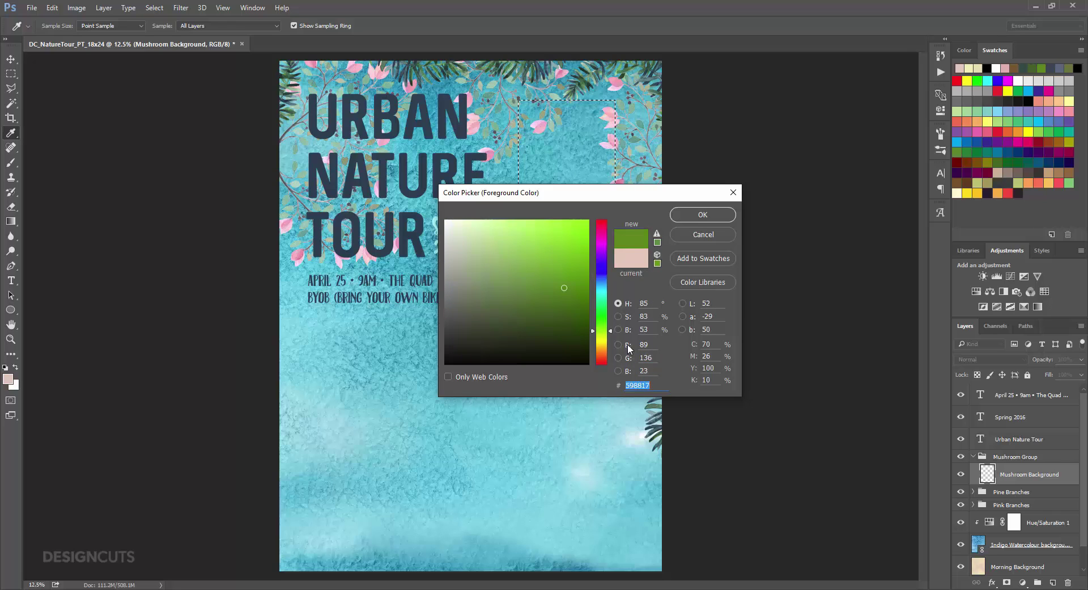
{"action": "left_click", "coordinate": [688, 217]}
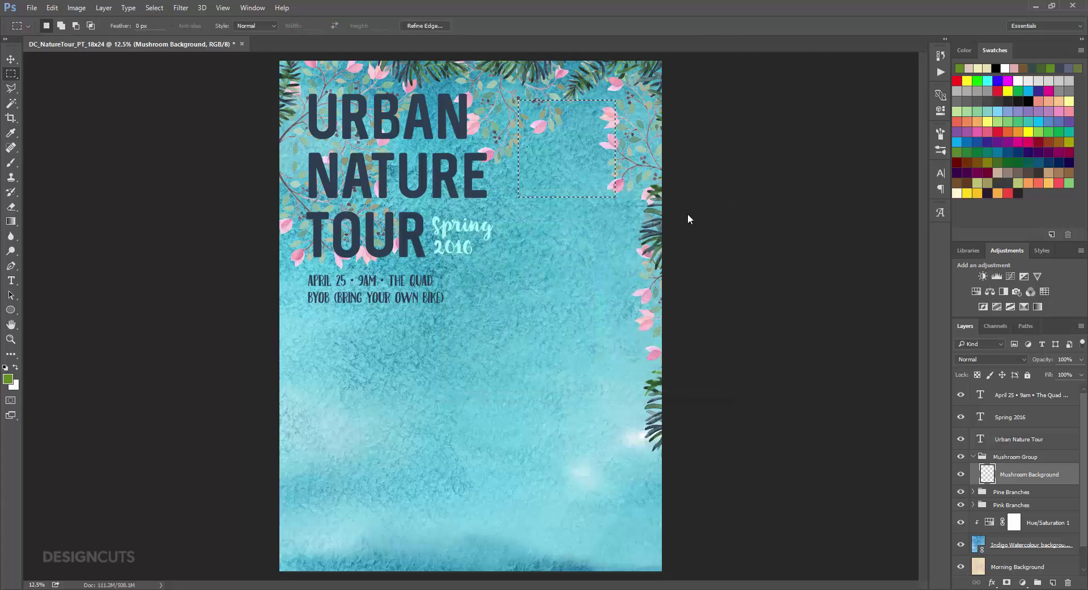
{"action": "key", "text": "alt+BackSpace"}
{"action": "key", "text": "ctrl+d"}
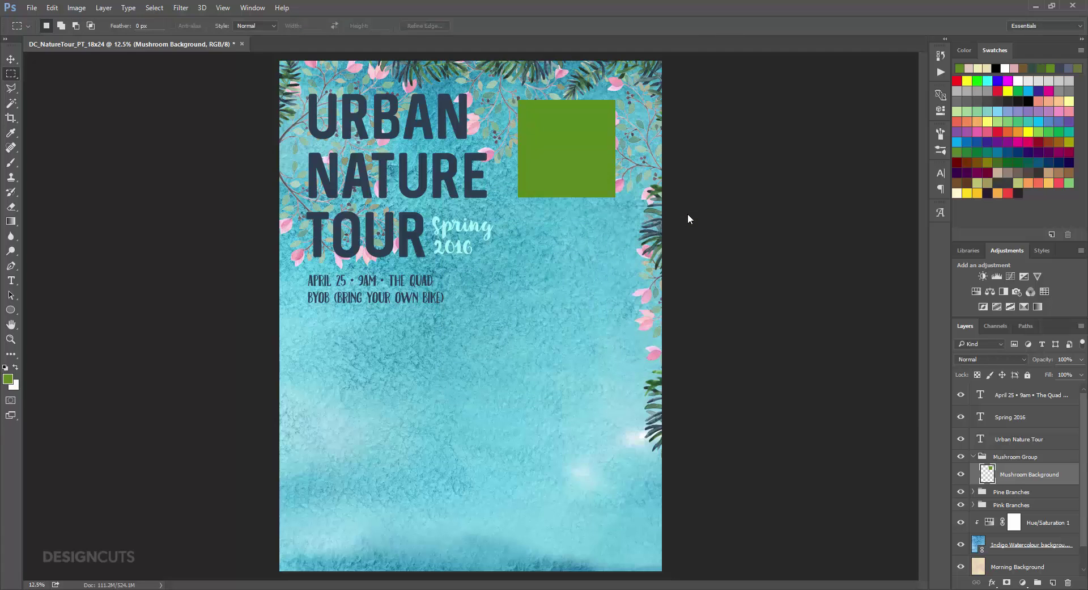
Add a drop shadow with a distance of 20 px to the Mushroom Background layer.
{"action": "key", "text": "v"}
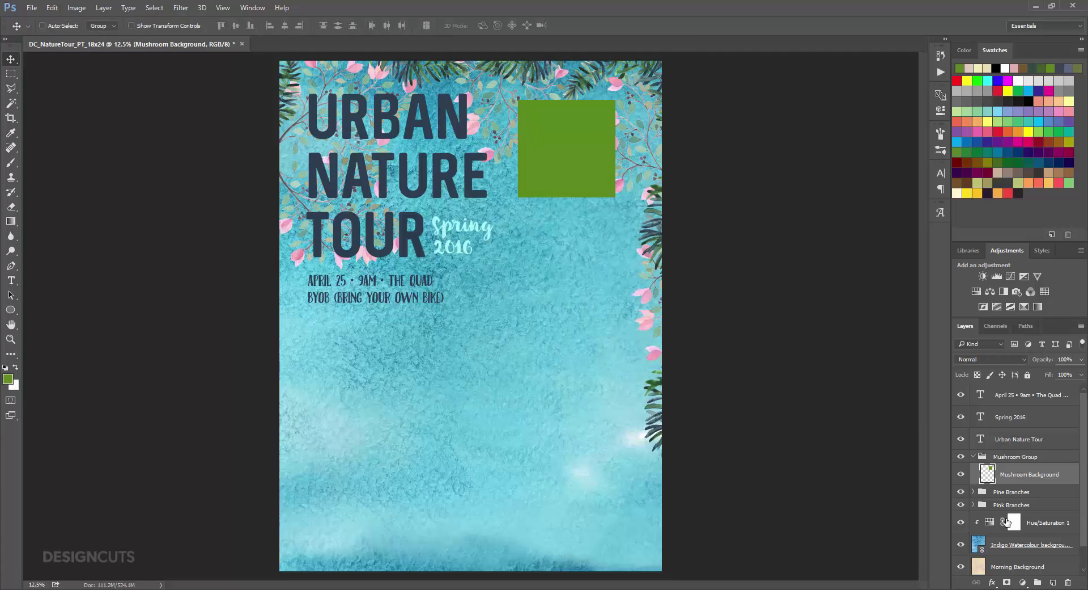
{"action": "left_click", "coordinate": [992, 581]}
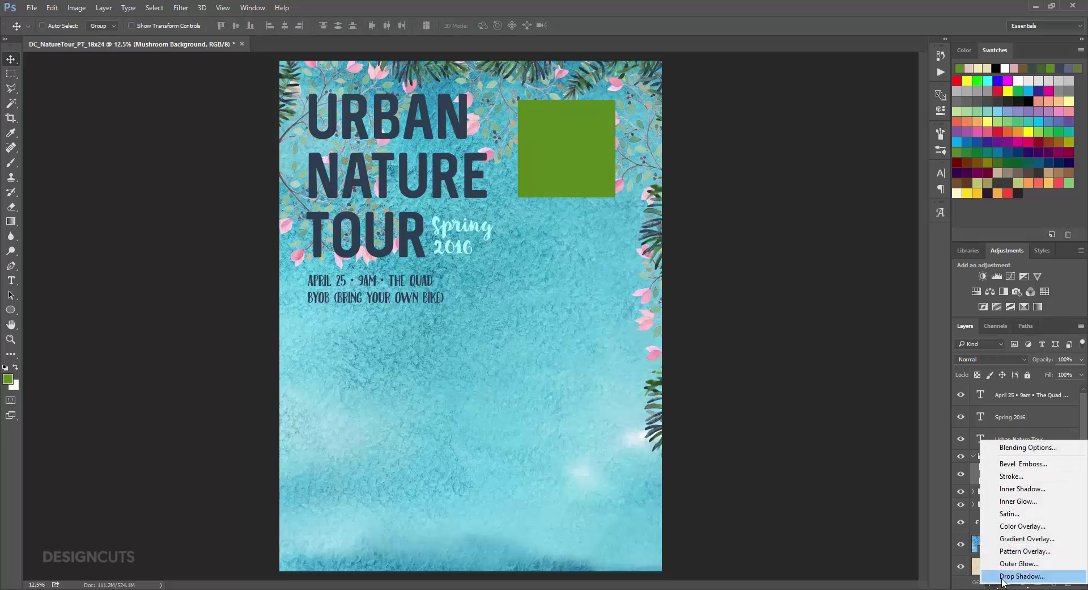
{"action": "left_click", "coordinate": [1020, 575]}
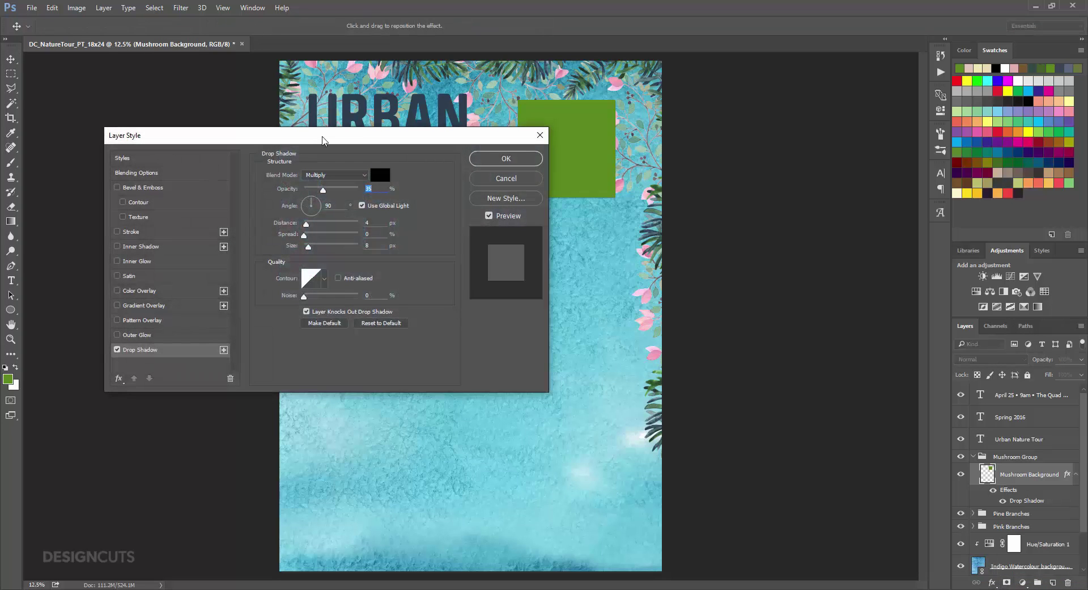
{"action": "left_click_drag", "start_coordinate": [323, 136], "coordinate": [589, 237]}
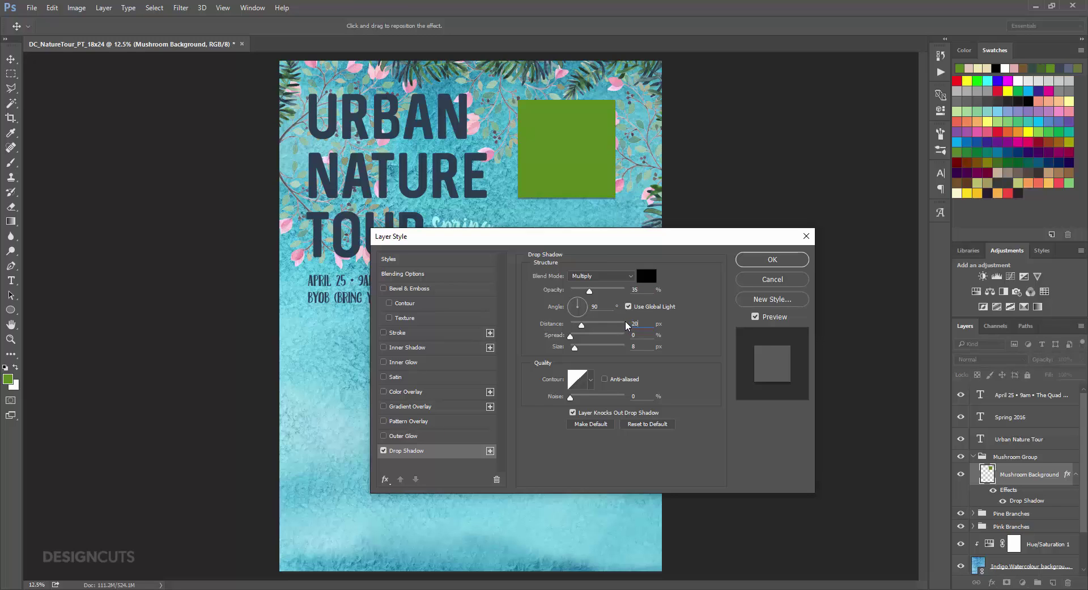
{"action": "type", "text": "20"}
{"action": "key", "text": "Tab"}
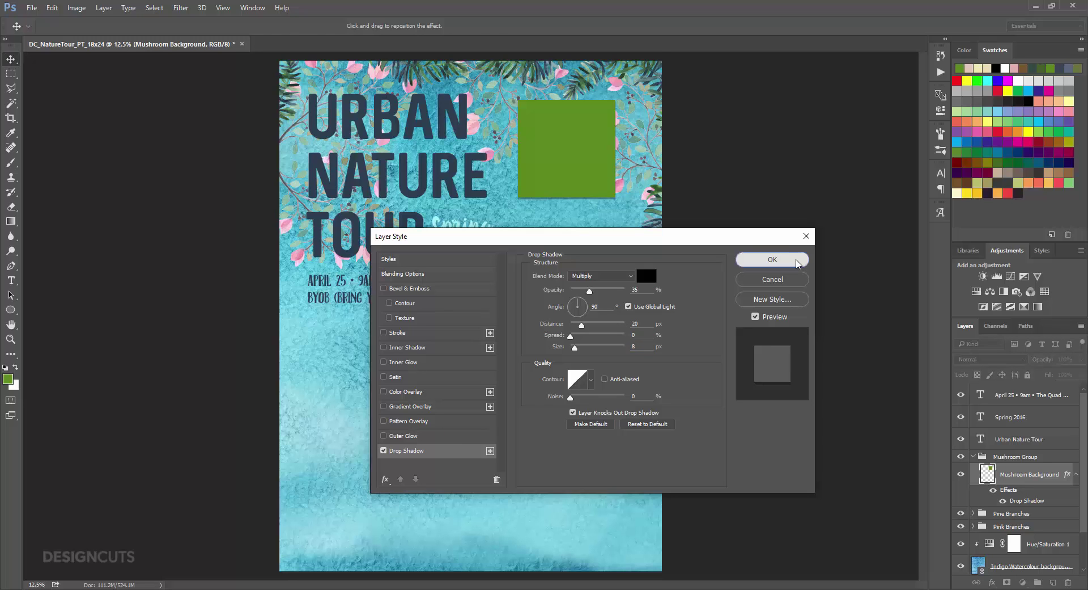
{"action": "left_click", "coordinate": [773, 259]}
Place the Paint-texture-Vol3-13 file from the freebies folders as a linked layer above Mushroom Background.
{"action": "left_click", "coordinate": [31, 7]}
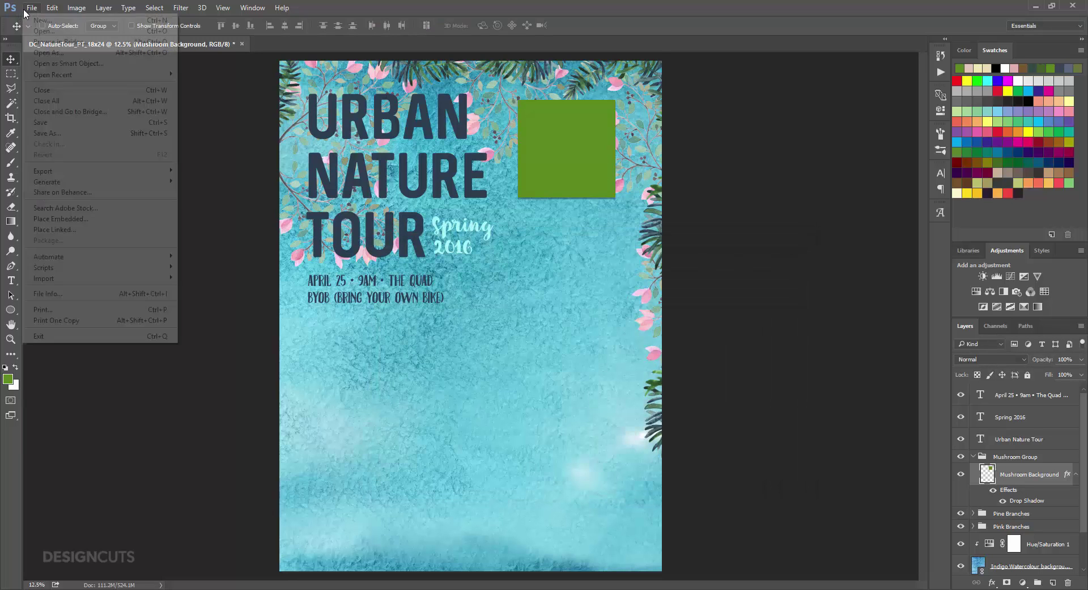
{"action": "left_click", "coordinate": [42, 230]}
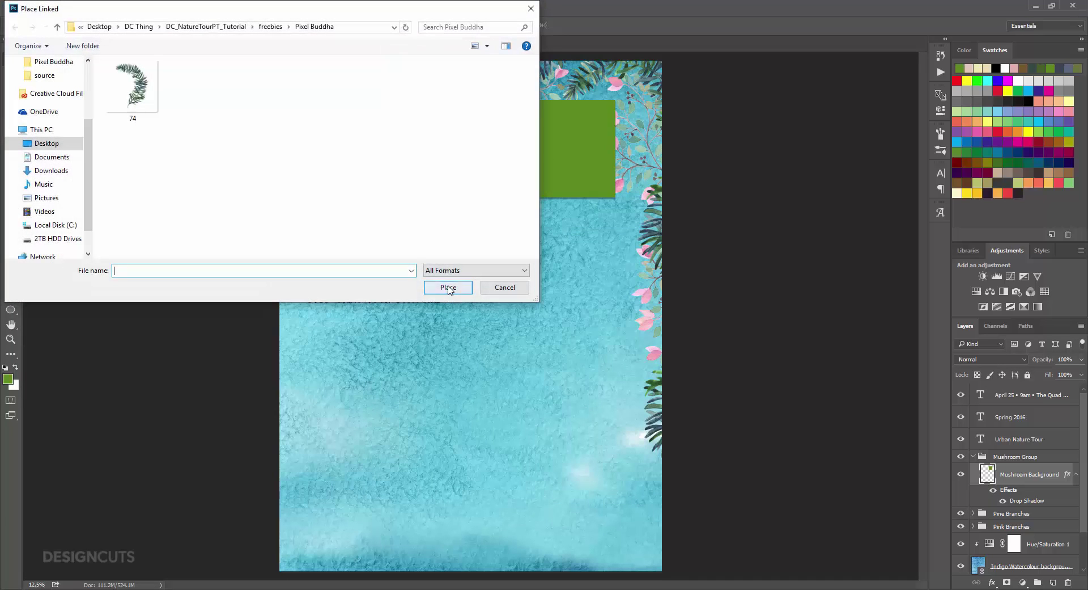
{"action": "left_click", "coordinate": [276, 29]}
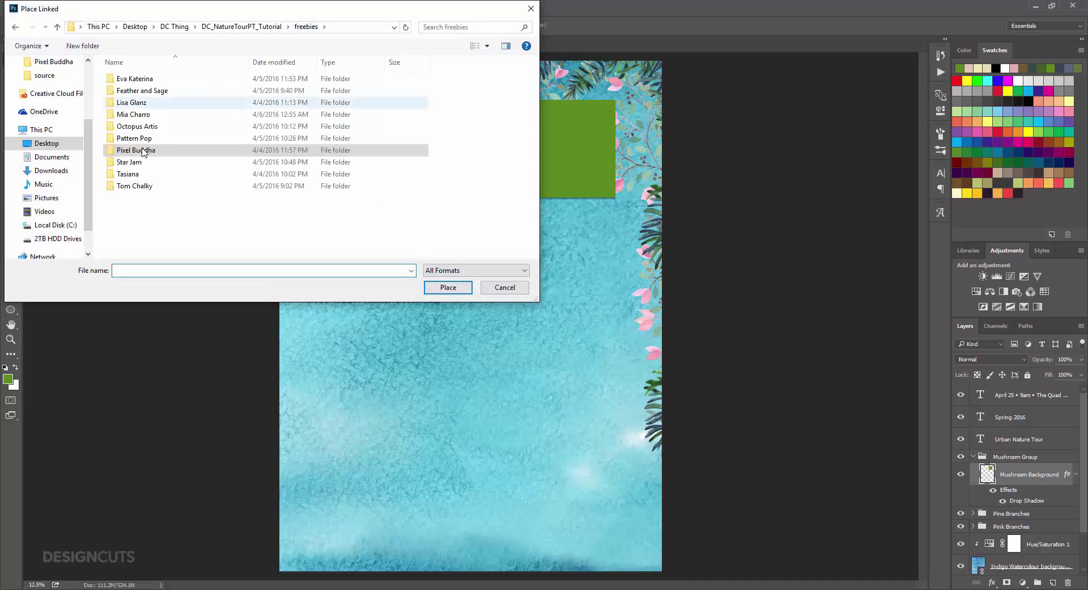
{"action": "double_click", "coordinate": [130, 186]}
{"action": "left_click", "coordinate": [136, 99]}
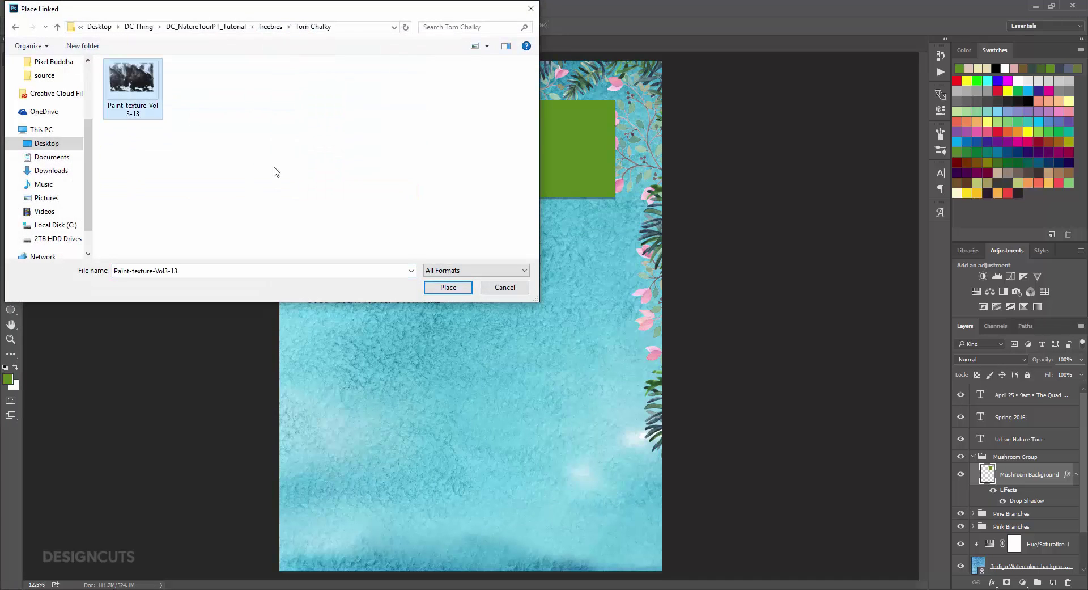
{"action": "left_click", "coordinate": [455, 290]}
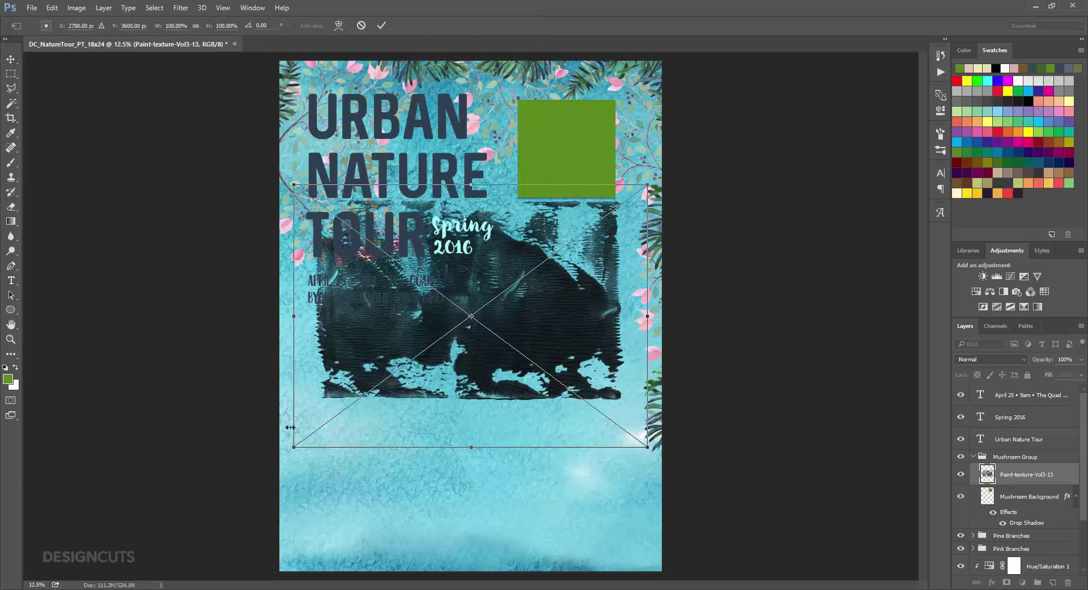
Scale the paint texture to about 63% and position it over the green square.
{"action": "mouse_move", "coordinate": [293, 446]}
{"action": "left_mouse_down"}
{"action": "mouse_move", "coordinate": [360, 380]}
{"action": "mouse_move", "coordinate": [399, 360]}
{"action": "left_mouse_up"}
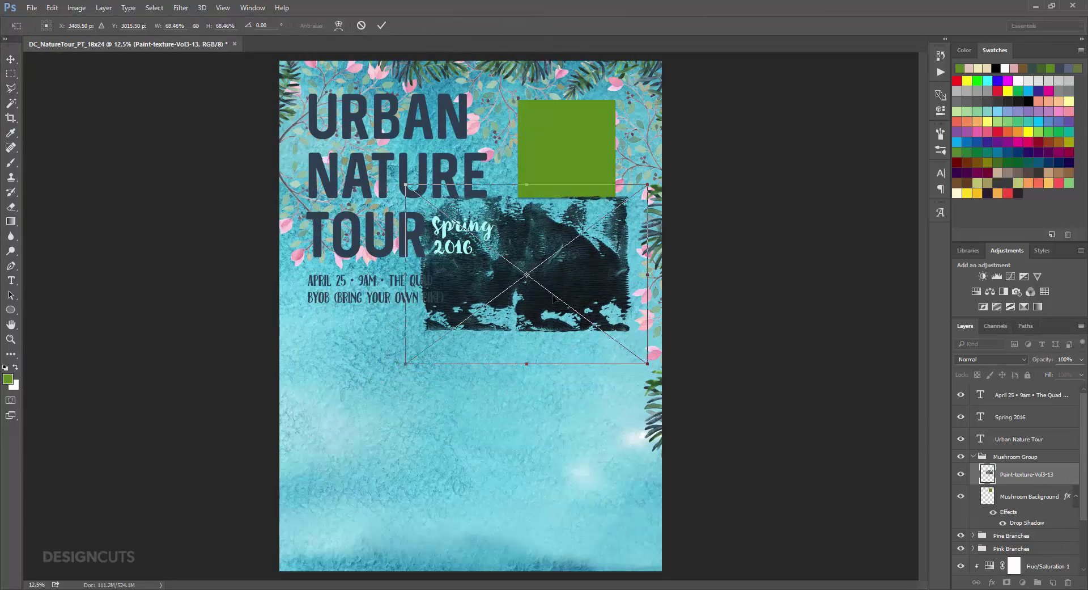
{"action": "mouse_move", "coordinate": [555, 296]}
{"action": "left_mouse_down"}
{"action": "mouse_move", "coordinate": [592, 233]}
{"action": "mouse_move", "coordinate": [606, 173]}
{"action": "left_mouse_up"}
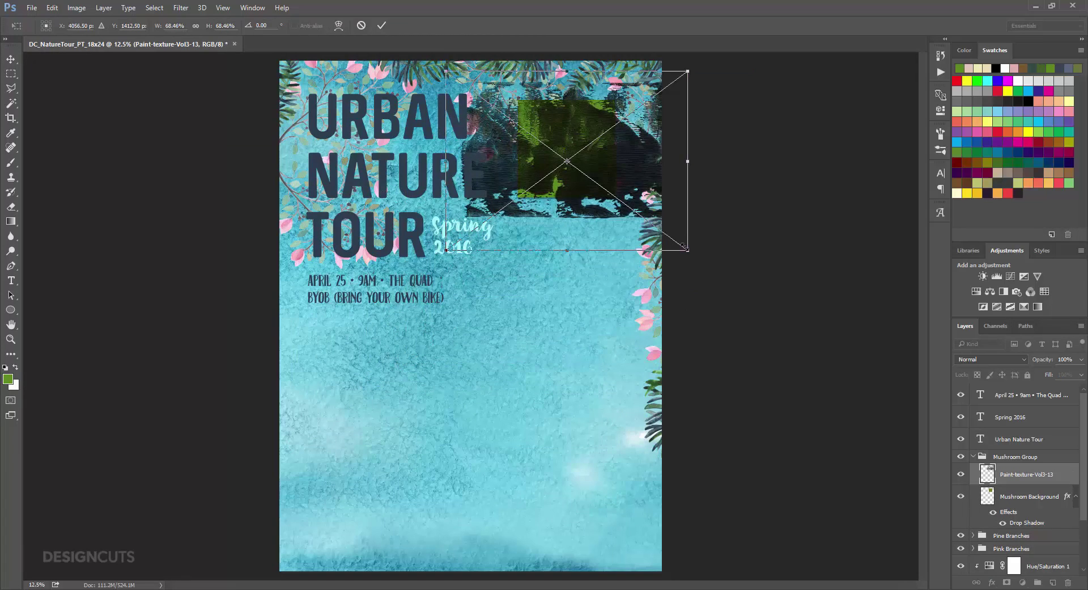
{"action": "mouse_move", "coordinate": [689, 251]}
{"action": "left_mouse_down"}
{"action": "mouse_move", "coordinate": [662, 210]}
{"action": "mouse_move", "coordinate": [672, 241]}
{"action": "left_mouse_up"}
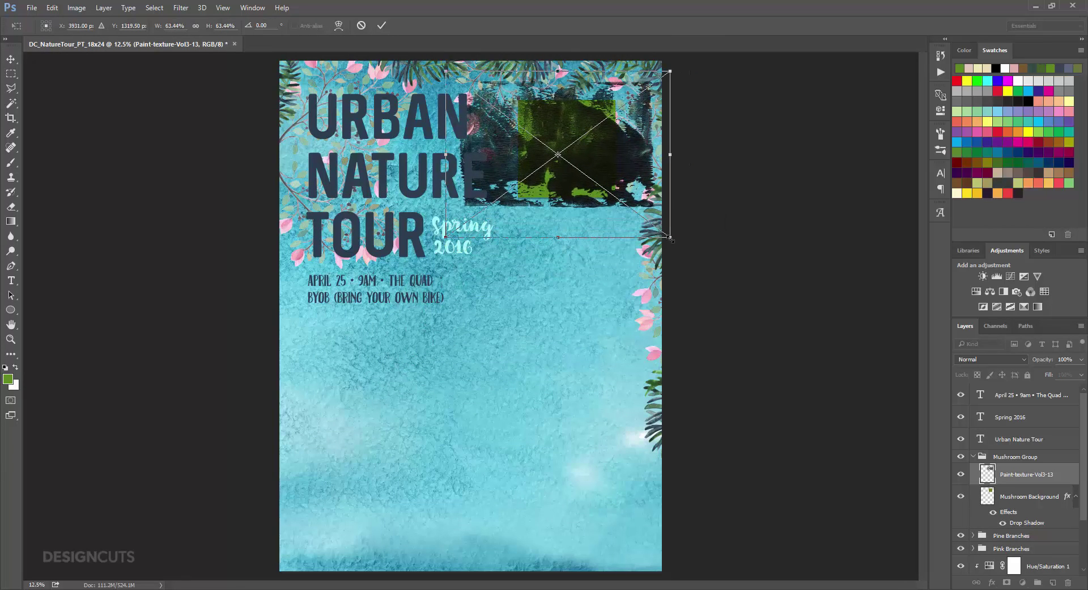
{"action": "key", "text": "Return"}
{"action": "left_click_drag", "start_coordinate": [607, 190], "coordinate": [614, 189]}
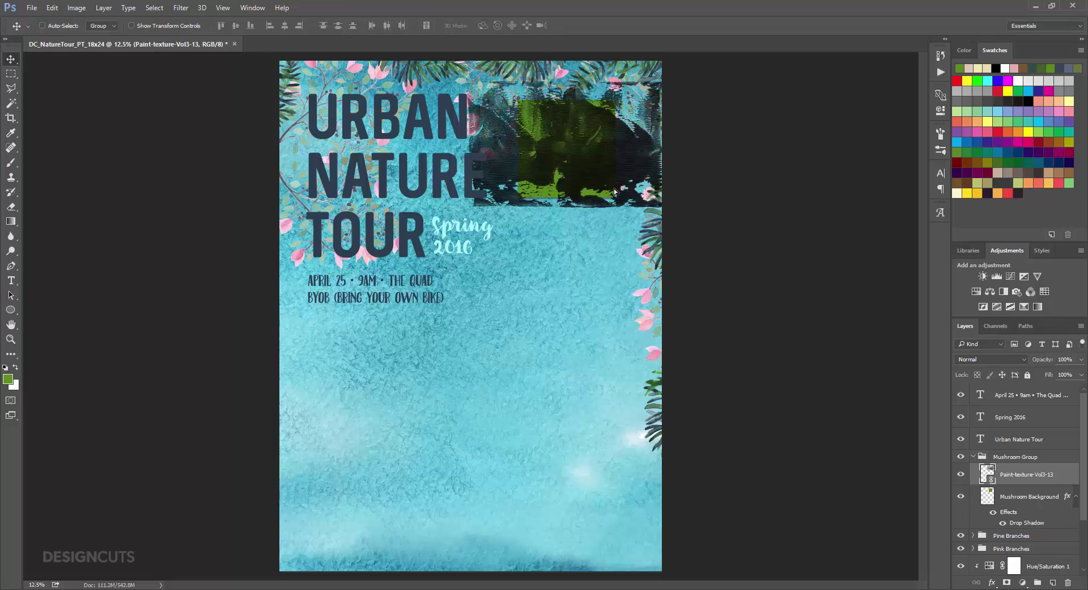
Apply a Color Overlay of dark green, RGB 68, 92, 34, to the Paint-texture-Vol3-13 layer.
{"action": "left_click", "coordinate": [991, 582]}
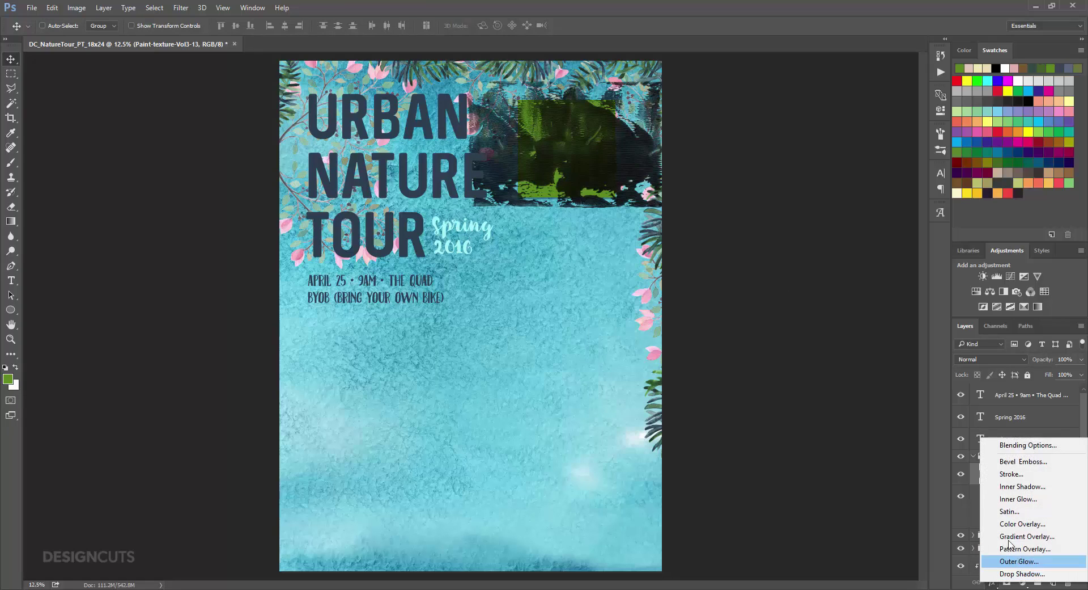
{"action": "left_click", "coordinate": [1023, 523]}
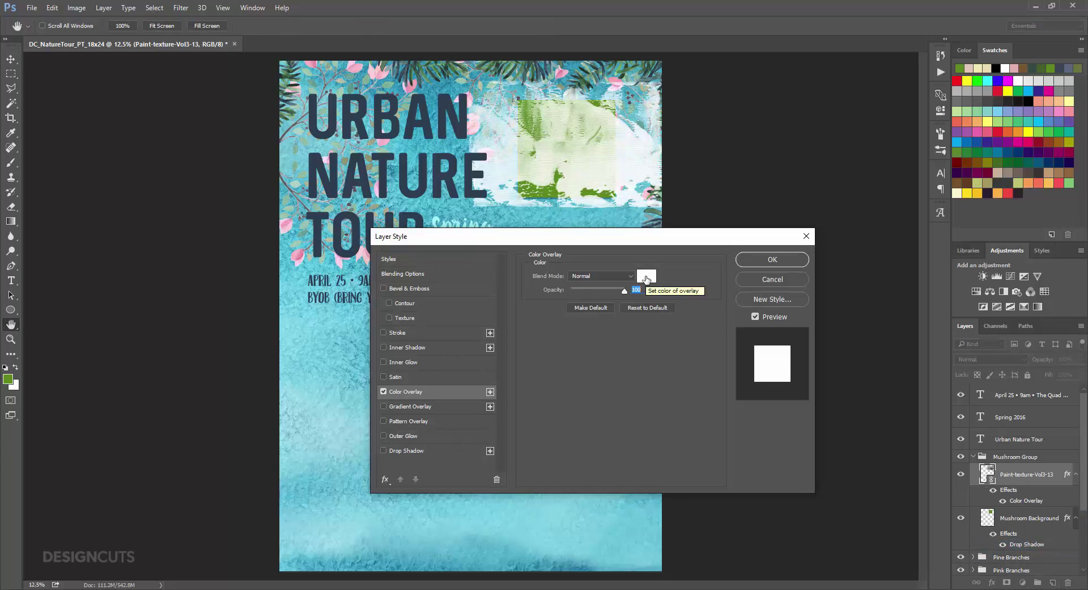
{"action": "left_click", "coordinate": [646, 277]}
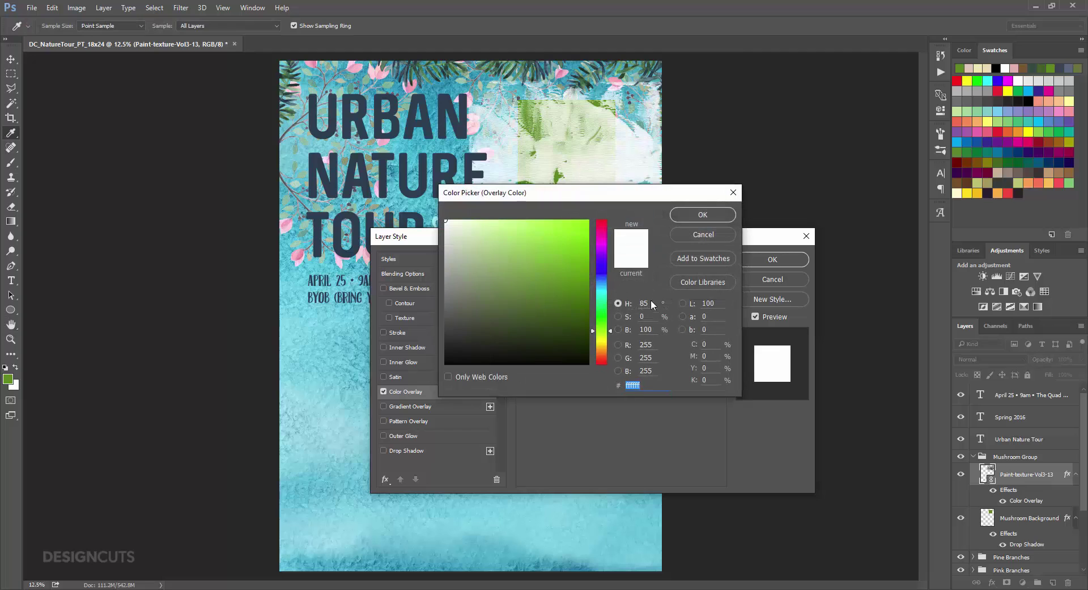
{"action": "double_click", "coordinate": [658, 345]}
{"action": "type", "text": "68"}
{"action": "key", "text": "Tab"}
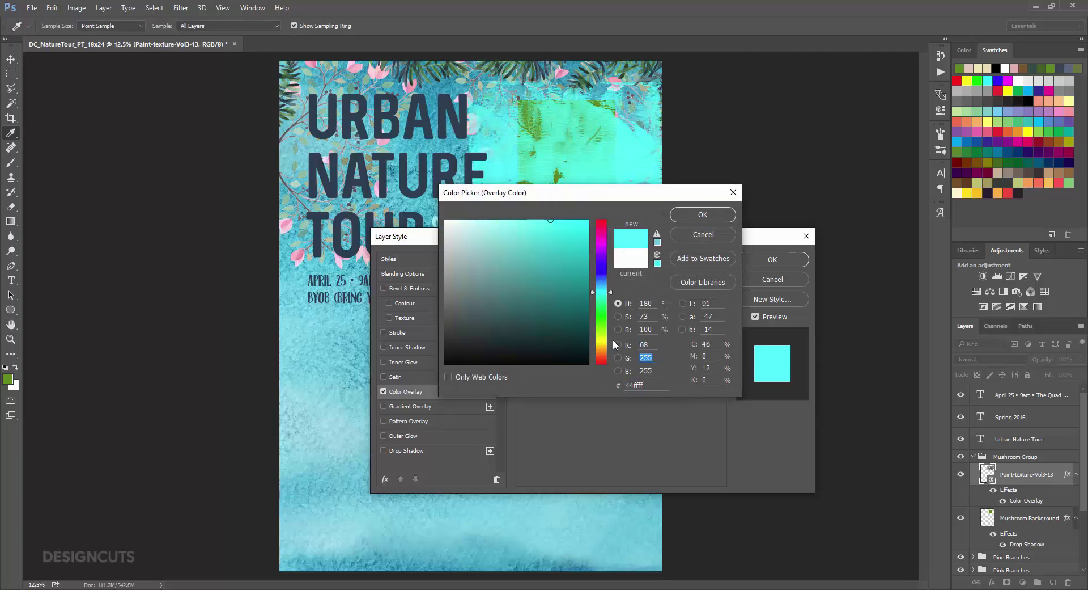
{"action": "type", "text": "92"}
{"action": "key", "text": "Tab"}
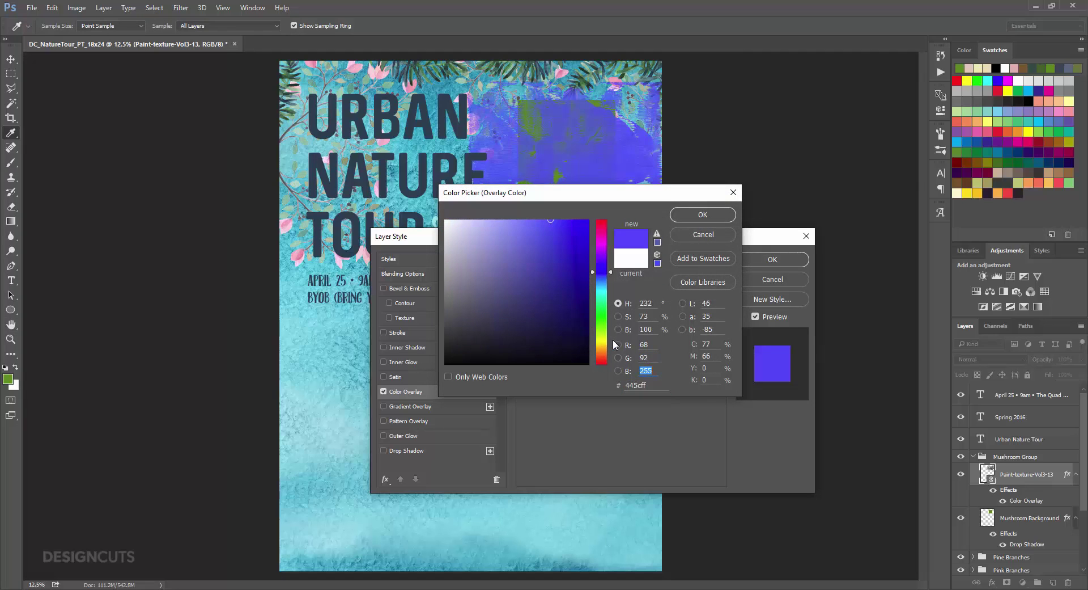
{"action": "type", "text": "34"}
{"action": "key", "text": "Tab"}
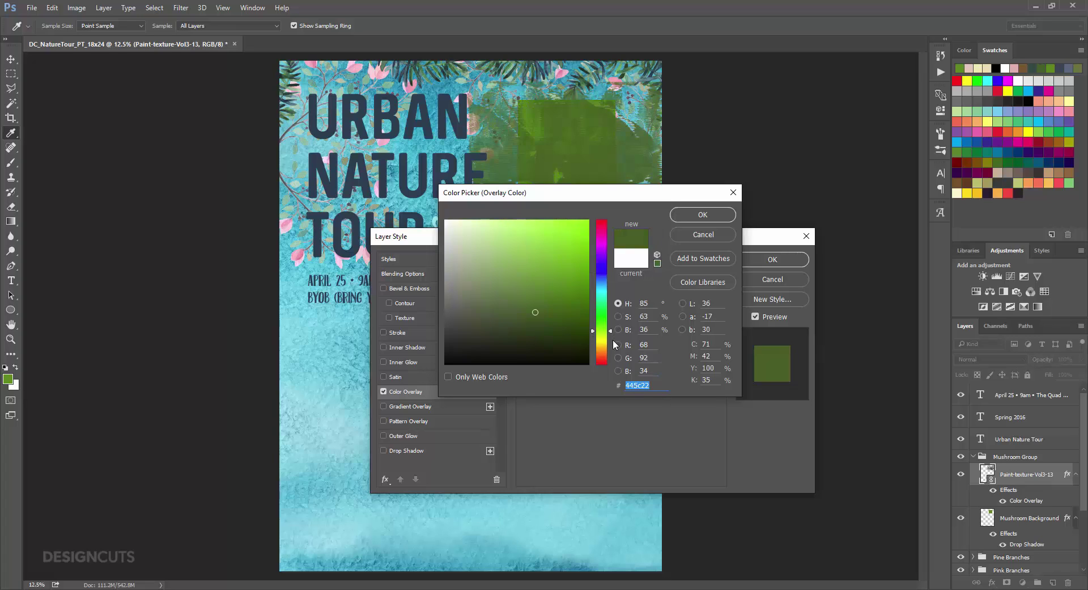
{"action": "left_click", "coordinate": [724, 216]}
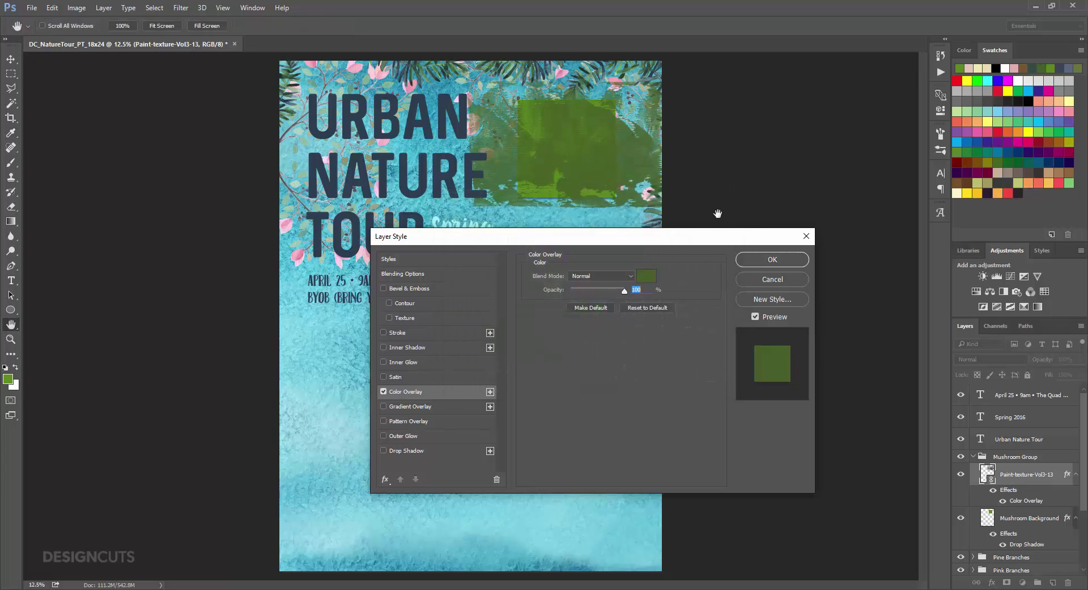
{"action": "left_click", "coordinate": [760, 261]}
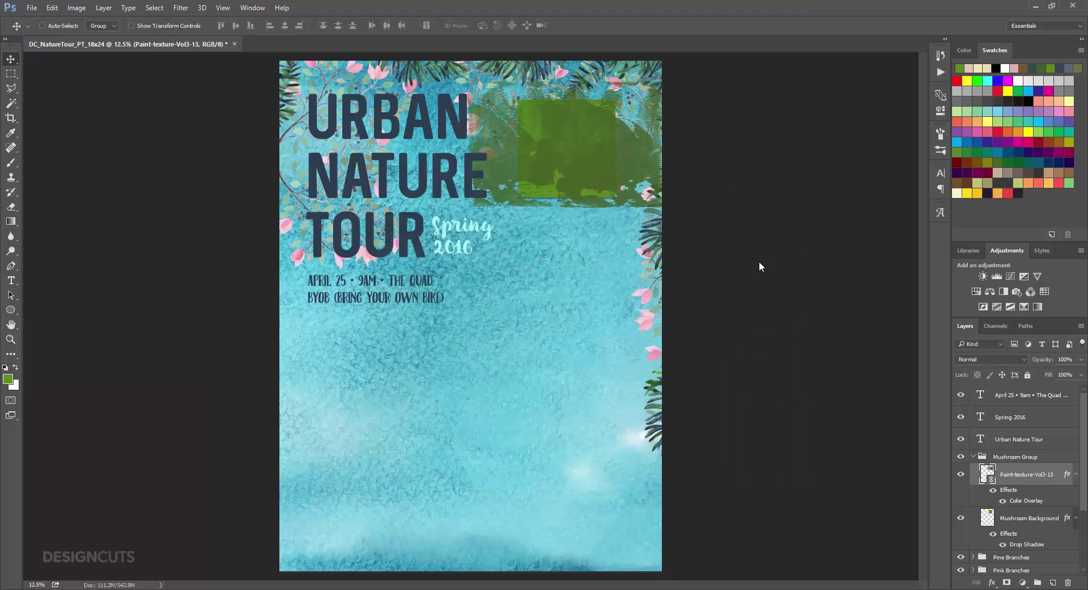
Mask the paint texture layer to the outline of the Mushroom Background square and collapse both layers' effects lists.
{"action": "left_click", "coordinate": [989, 520], "text": "ctrl"}
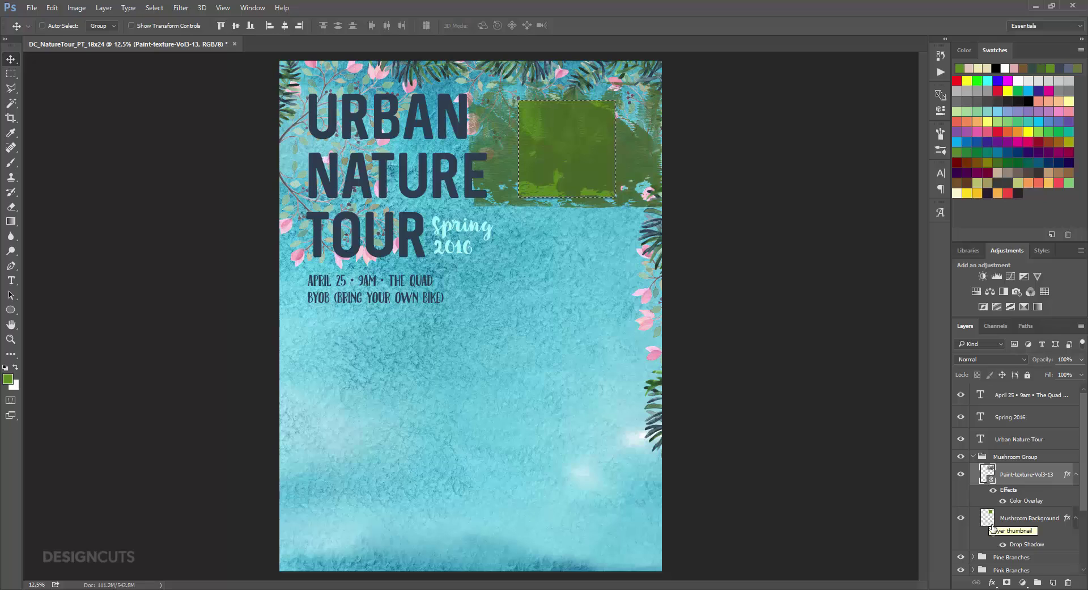
{"action": "left_click", "coordinate": [1007, 583]}
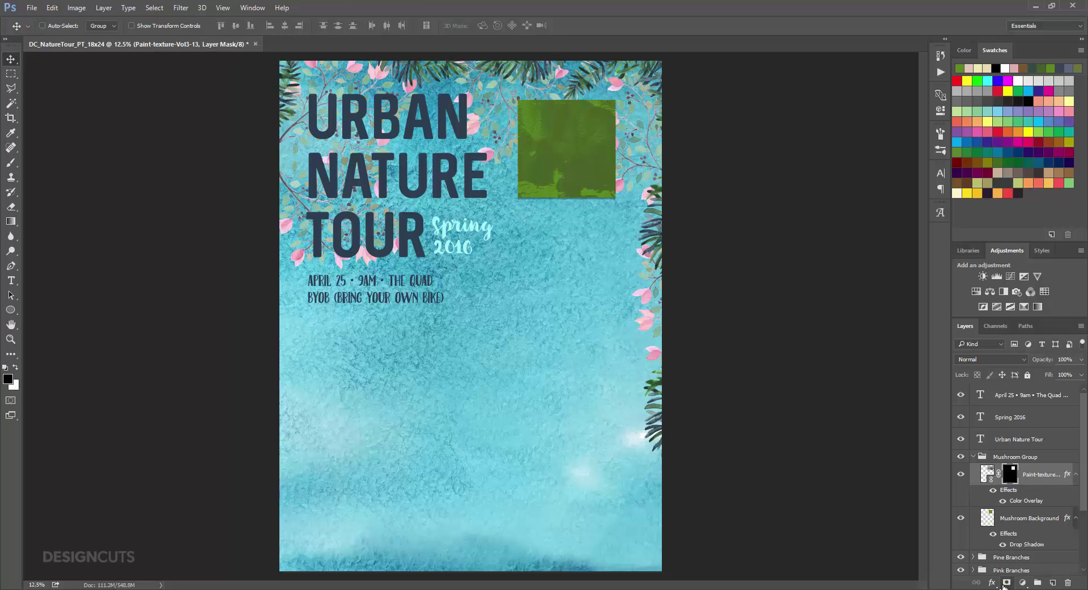
{"action": "left_click", "coordinate": [1076, 475]}
{"action": "left_click", "coordinate": [1076, 496]}
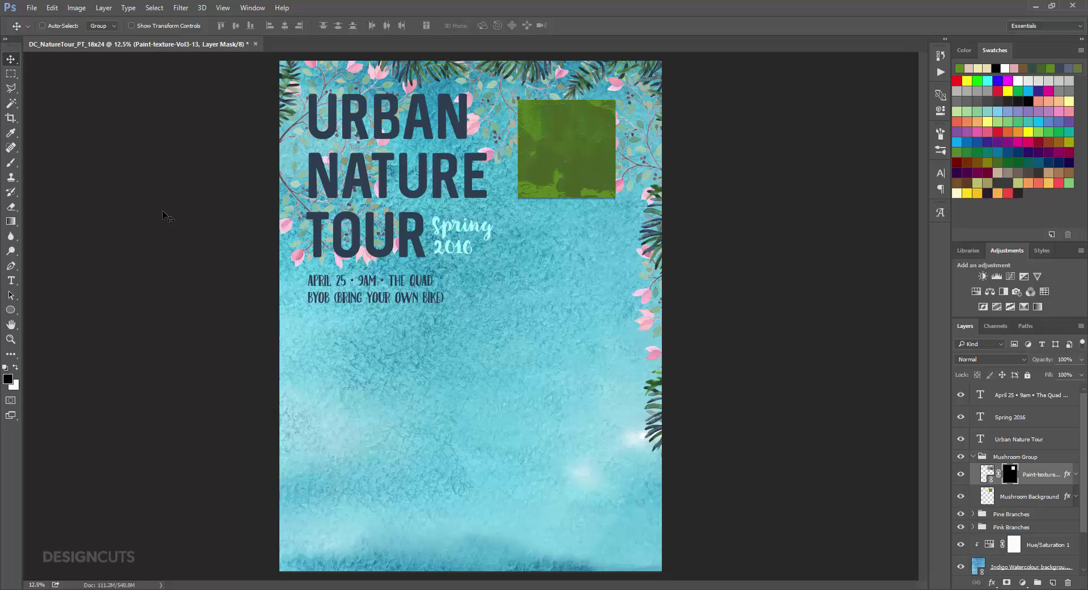
Place the mushroom file from the freebies folders as a linked layer above the paint texture.
{"action": "left_click", "coordinate": [30, 8]}
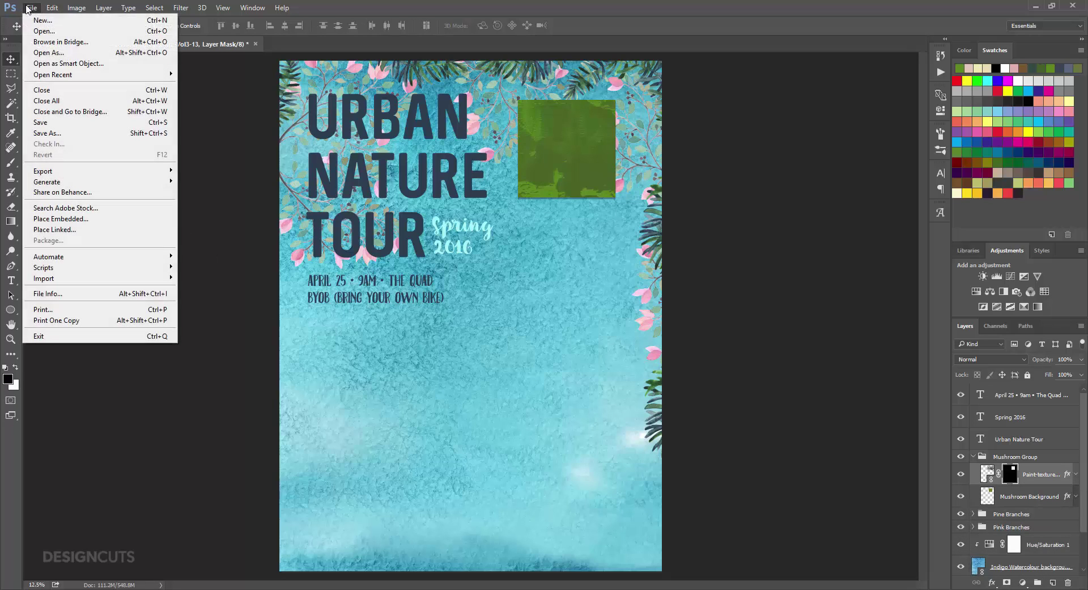
{"action": "left_click", "coordinate": [56, 229]}
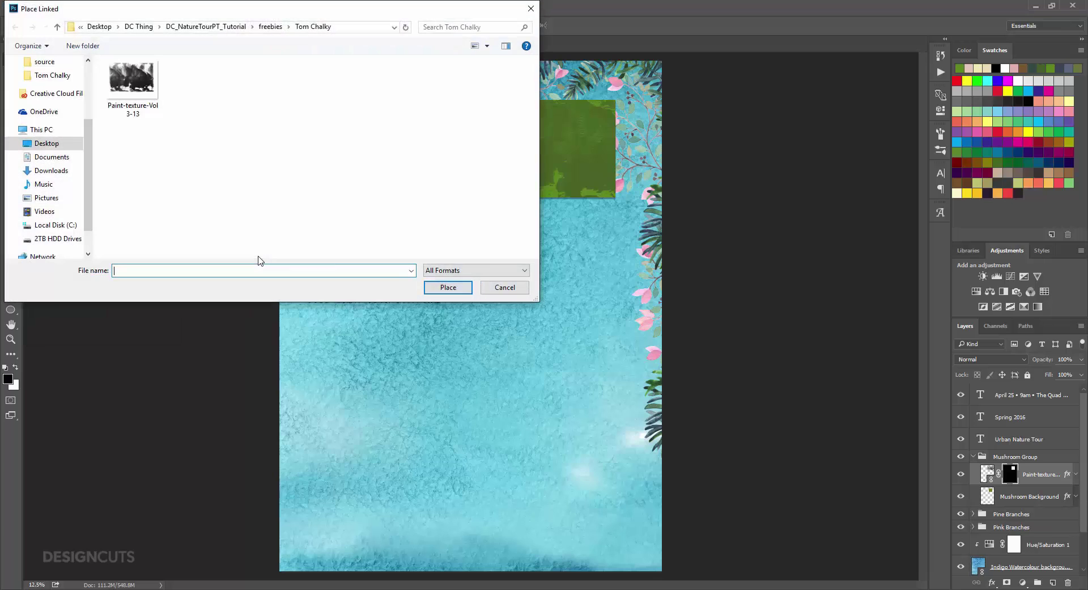
{"action": "left_click", "coordinate": [277, 28]}
{"action": "double_click", "coordinate": [136, 102]}
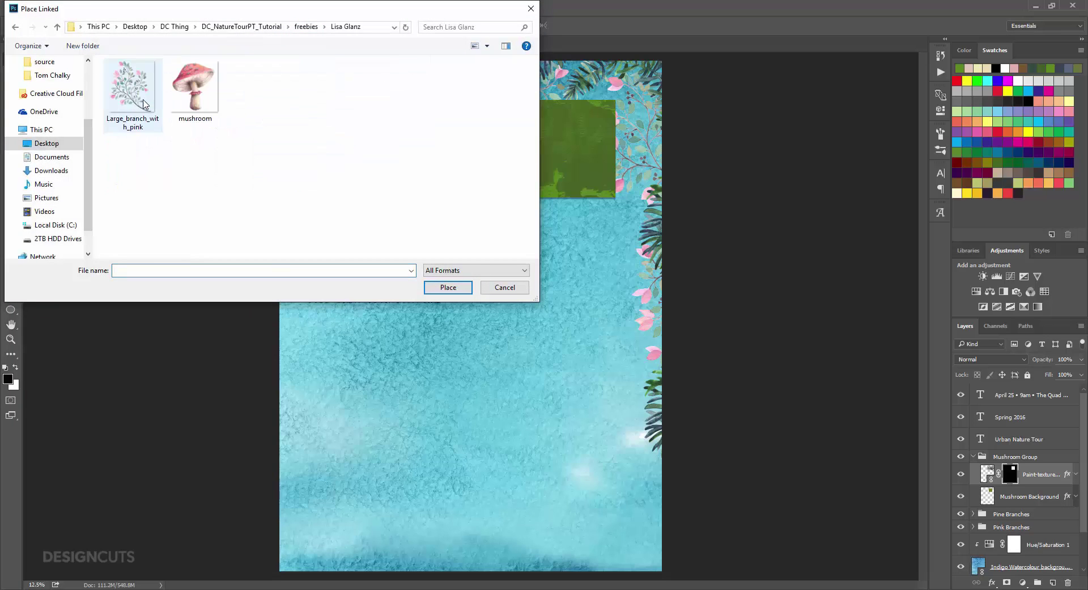
{"action": "left_click", "coordinate": [198, 99]}
{"action": "left_click", "coordinate": [456, 290]}
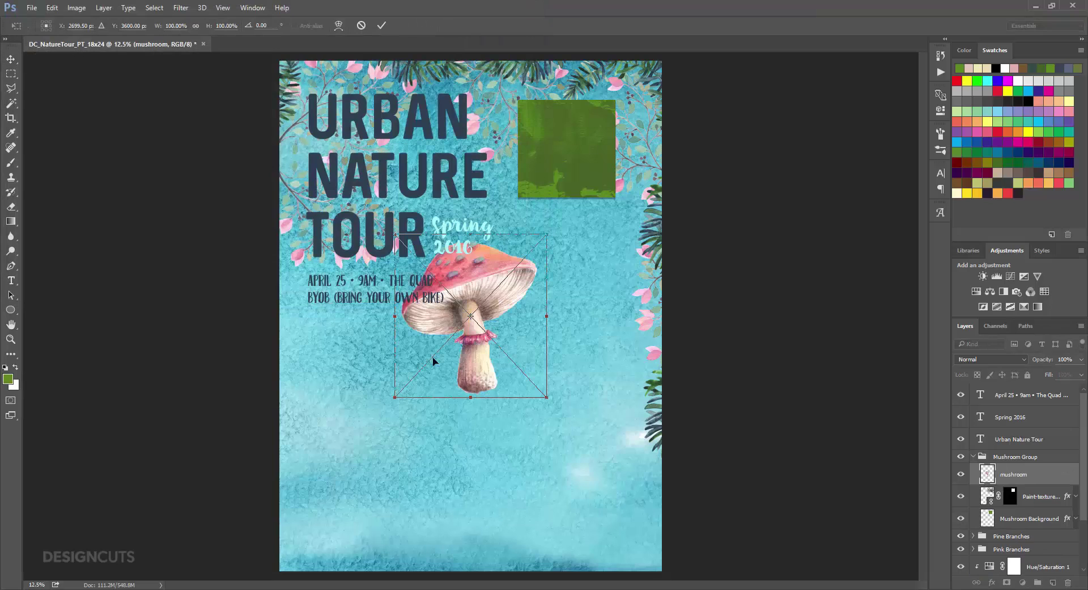
Scale the mushroom down to just over half size and position it inside the green square.
{"action": "left_click_drag", "start_coordinate": [399, 397], "coordinate": [459, 328]}
{"action": "left_click_drag", "start_coordinate": [521, 267], "coordinate": [588, 136]}
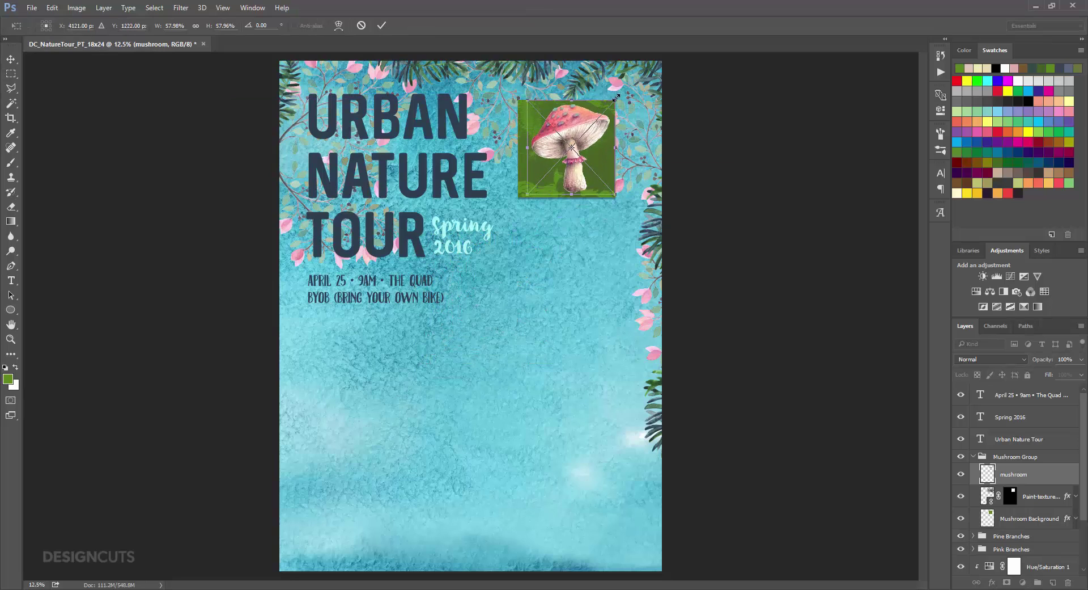
{"action": "left_click_drag", "start_coordinate": [614, 100], "coordinate": [612, 103]}
{"action": "key", "text": "Return"}
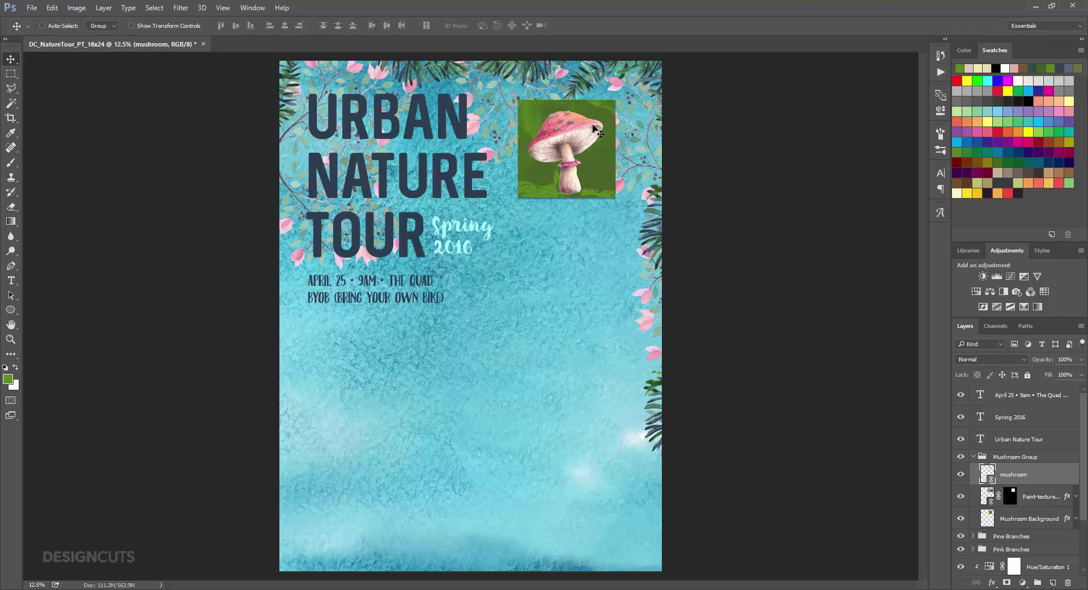
Create a new layer named "background grass" and move it directly below the mushroom layer.
{"action": "key", "text": "z"}
{"action": "left_click_drag", "start_coordinate": [504, 129], "coordinate": [610, 174]}
{"action": "left_click_drag", "start_coordinate": [761, 189], "coordinate": [605, 287]}
{"action": "key", "text": "v"}
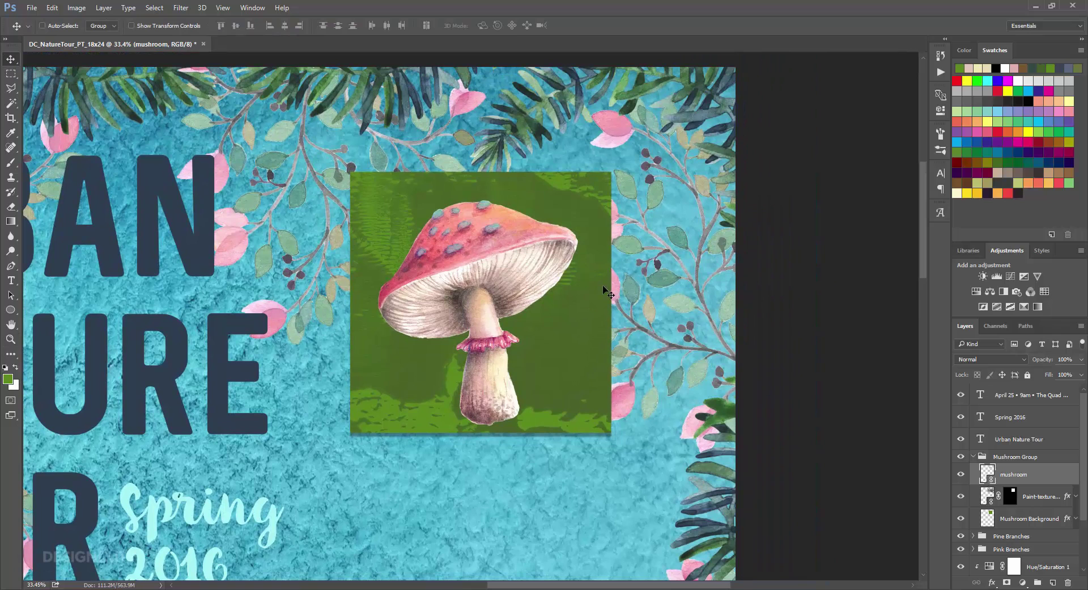
{"action": "left_click", "coordinate": [1054, 584]}
{"action": "double_click", "coordinate": [1007, 475]}
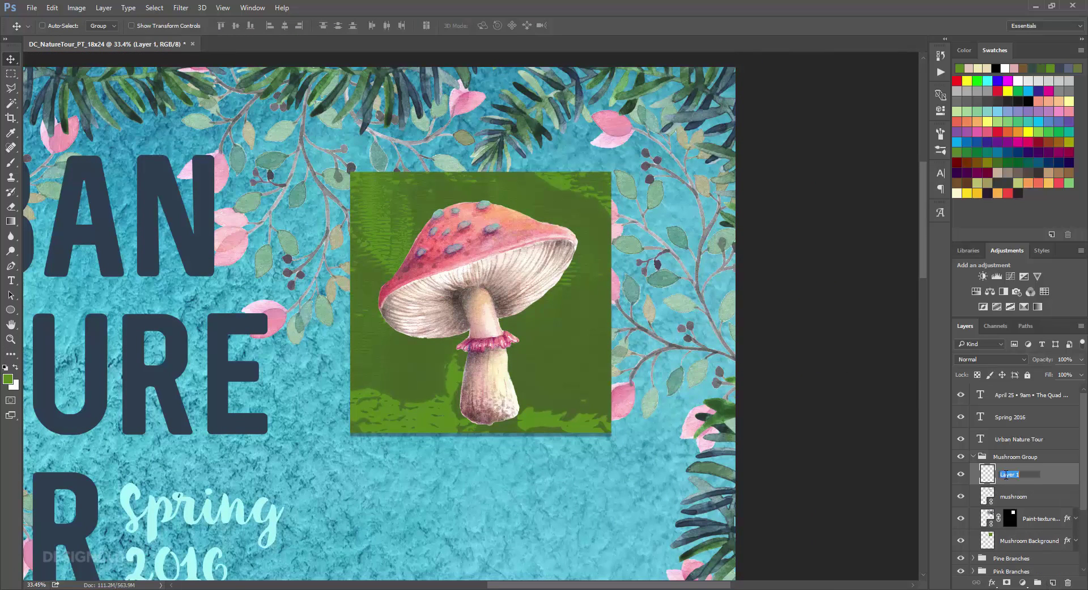
{"action": "type", "text": "background grass"}
{"action": "key", "text": "Return"}
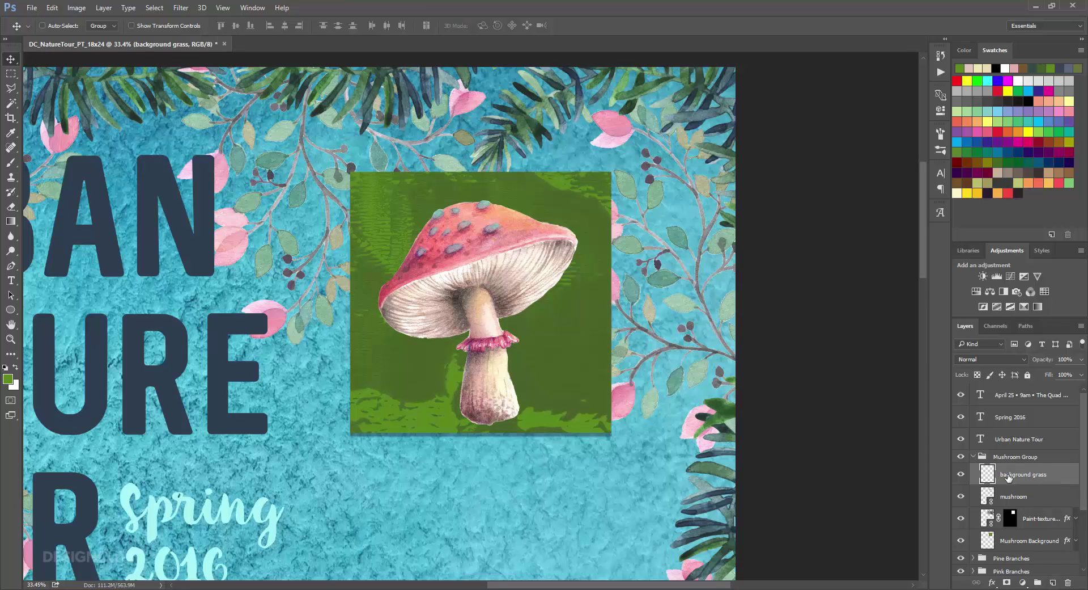
{"action": "left_click_drag", "start_coordinate": [1009, 477], "coordinate": [1013, 504]}
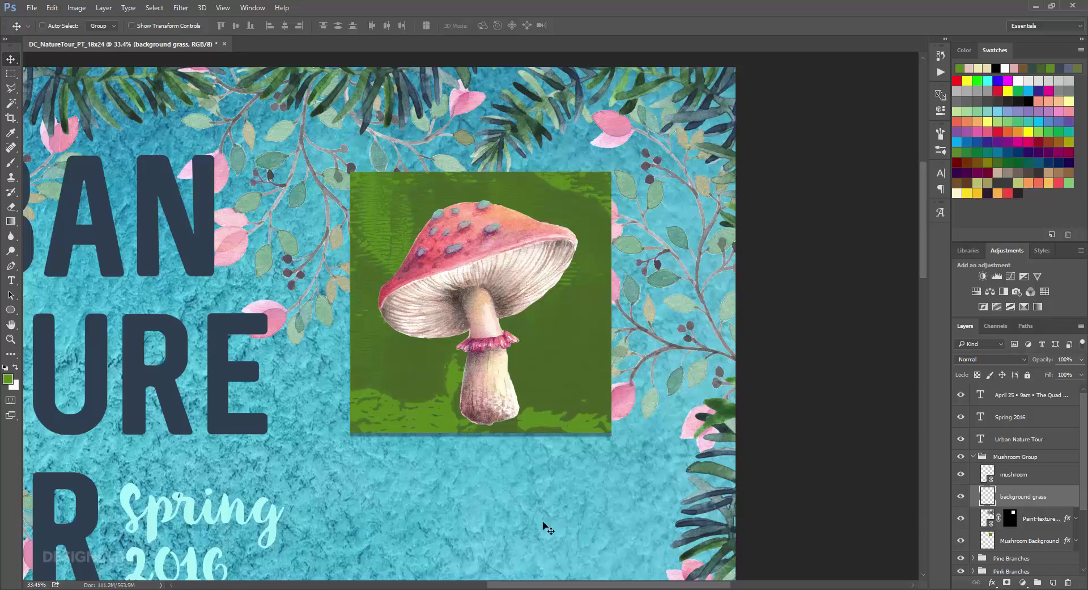
Set the background color to the dark green sampled from the square's paint texture, RGB 72, 100, 32.
{"action": "left_click", "coordinate": [14, 386]}
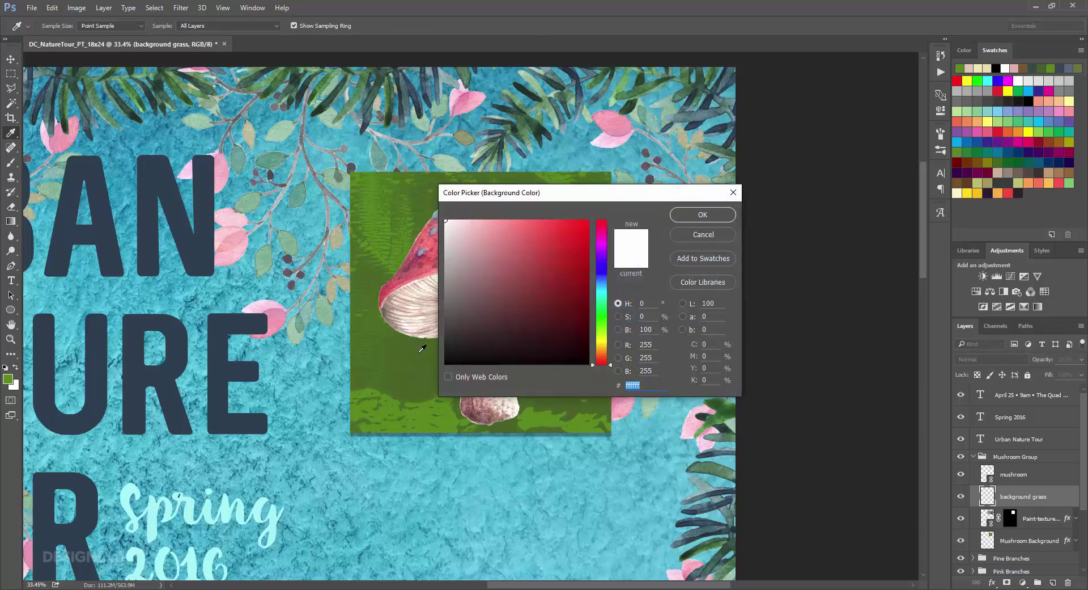
{"action": "left_click", "coordinate": [406, 378]}
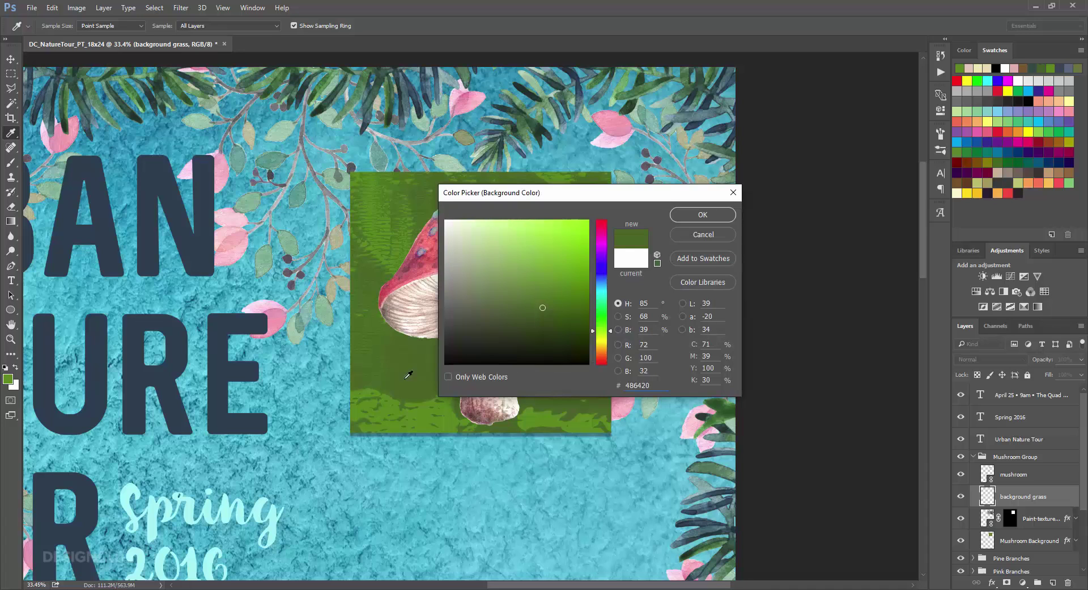
{"action": "left_click", "coordinate": [702, 215]}
{"action": "key", "text": "v"}
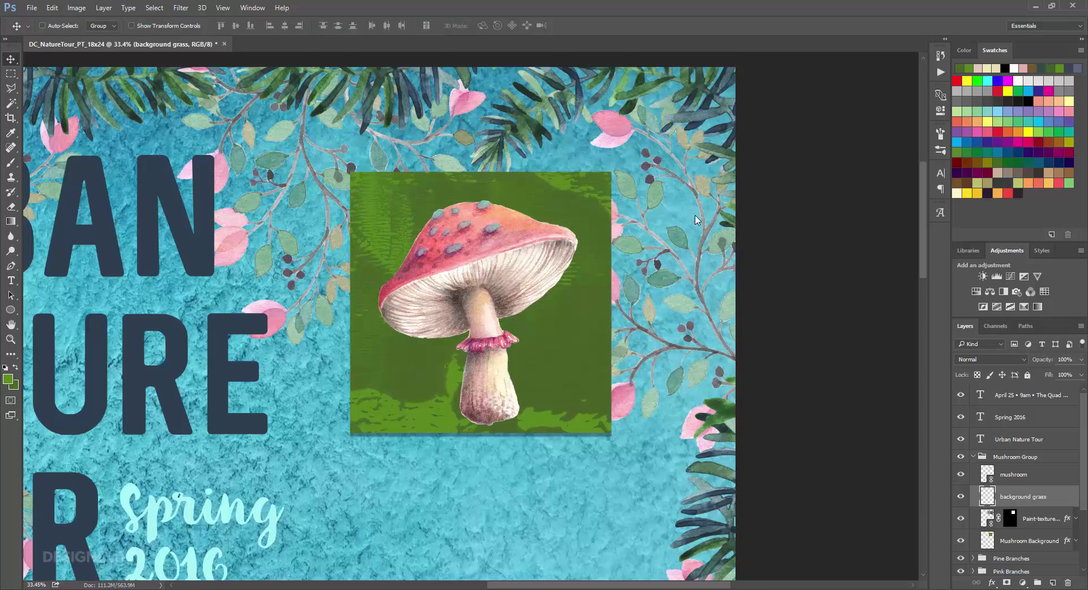
Select the Mushroom Background square's outline and paint grass inside it on the background grass layer with a 1200 px grass brush.
{"action": "left_click", "coordinate": [987, 540], "text": "ctrl"}
{"action": "left_click", "coordinate": [987, 540], "text": "ctrl"}
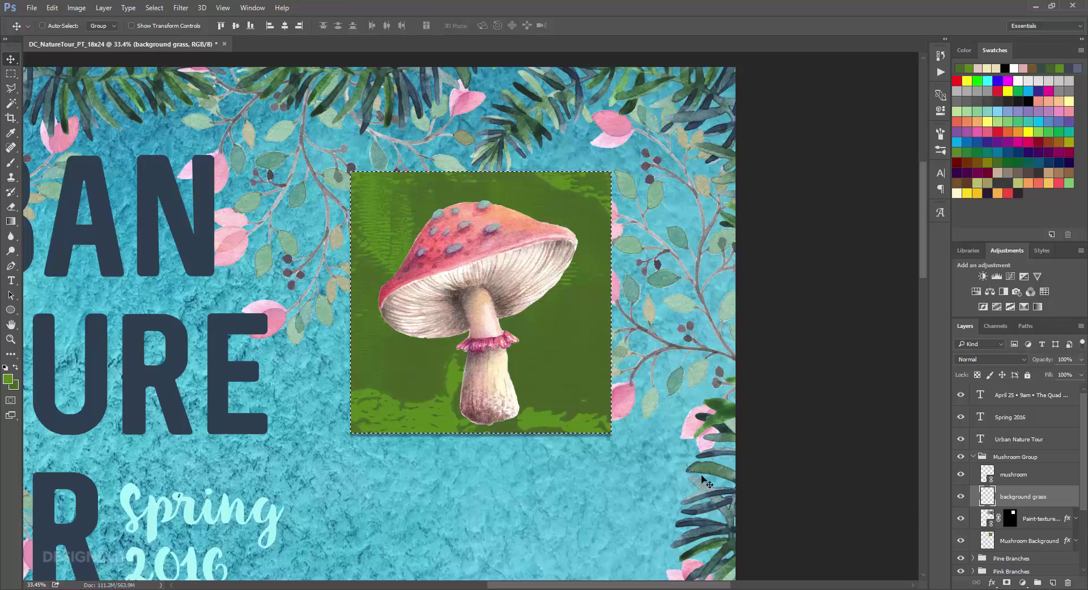
{"action": "left_click", "coordinate": [10, 166]}
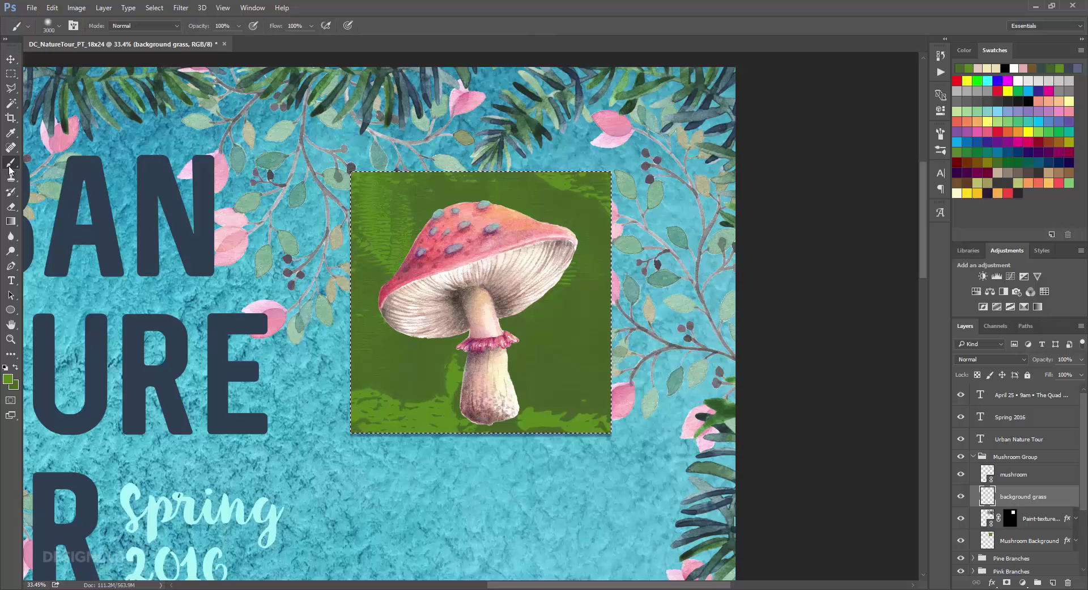
{"action": "left_click", "coordinate": [60, 26]}
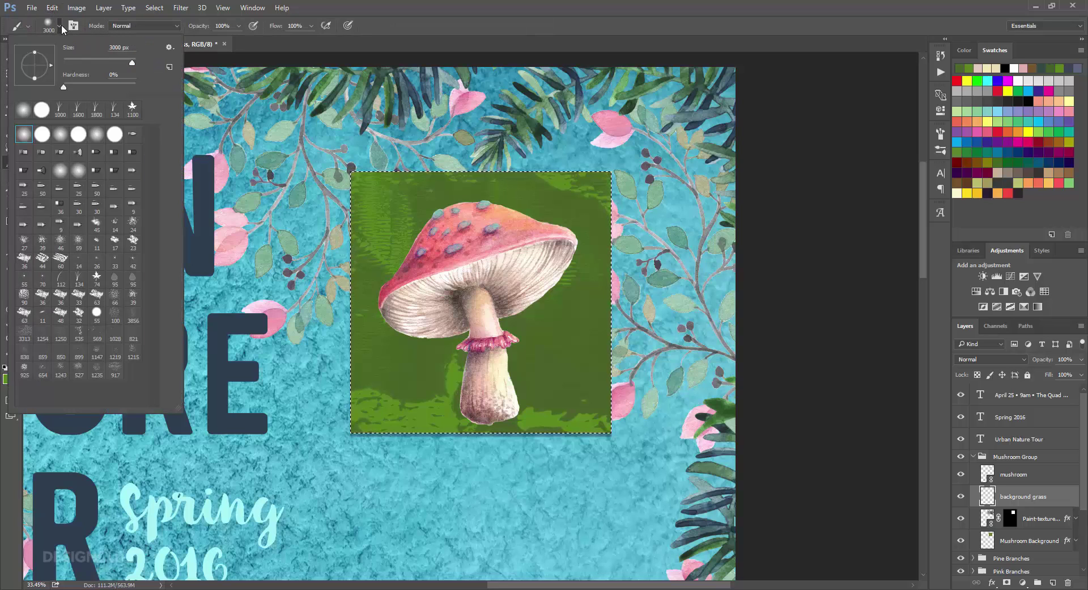
{"action": "left_click", "coordinate": [79, 280]}
{"action": "left_click", "coordinate": [406, 15]}
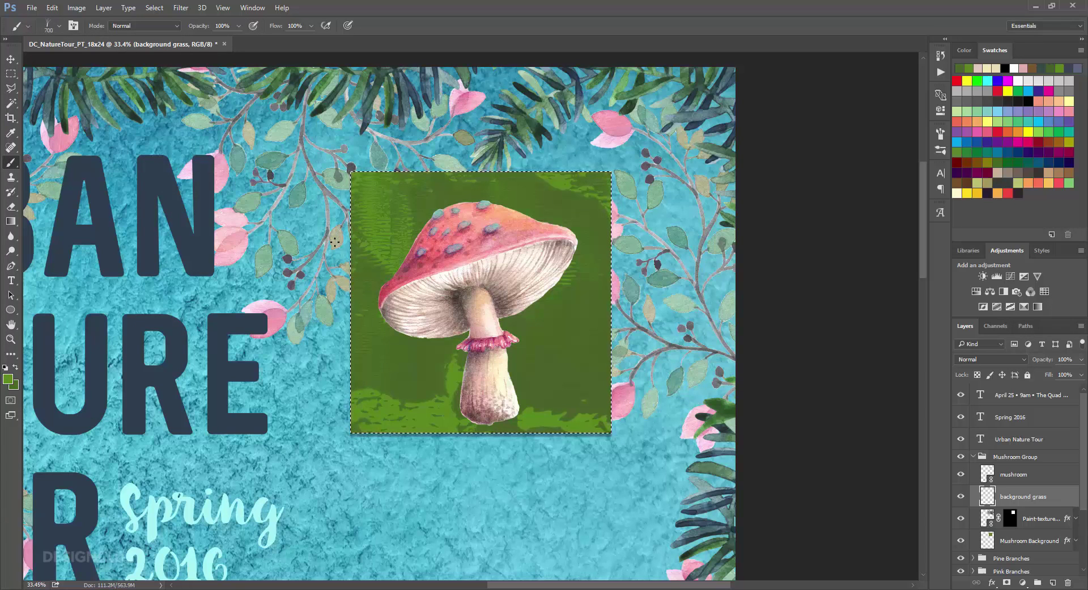
{"action": "key", "text": "bracketright"}
{"action": "key", "text": "bracketright"}
{"action": "key", "text": "bracketright"}
{"action": "key", "text": "bracketright"}
{"action": "key", "text": "bracketright"}
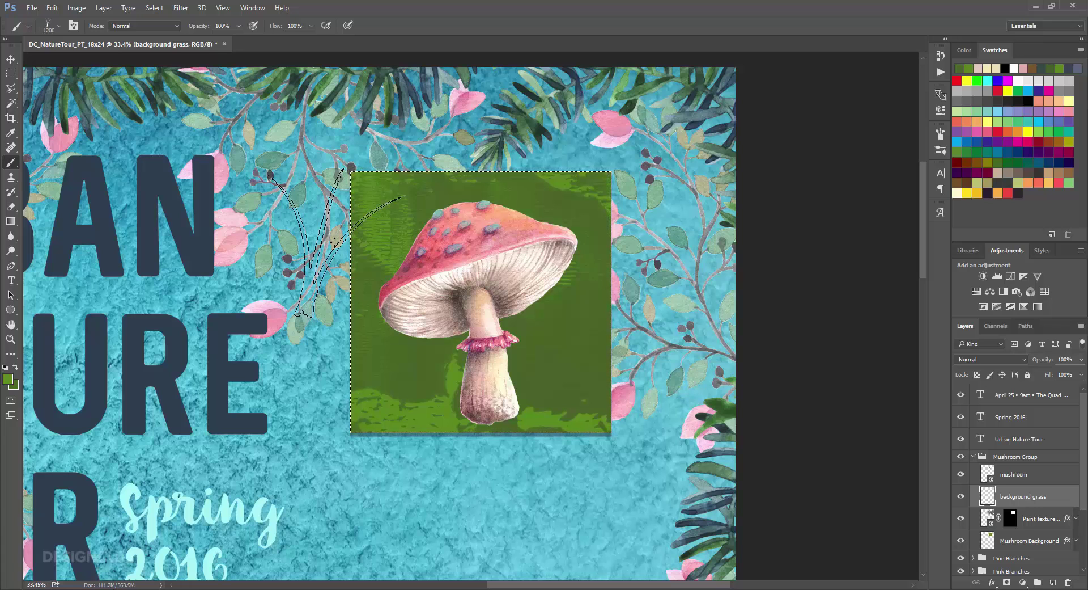
{"action": "mouse_move", "coordinate": [335, 242]}
{"action": "left_mouse_down"}
{"action": "mouse_move", "coordinate": [357, 312]}
{"action": "mouse_move", "coordinate": [646, 323]}
{"action": "mouse_move", "coordinate": [344, 429]}
{"action": "mouse_move", "coordinate": [559, 448]}
{"action": "mouse_move", "coordinate": [618, 287]}
{"action": "mouse_move", "coordinate": [337, 405]}
{"action": "left_mouse_up"}
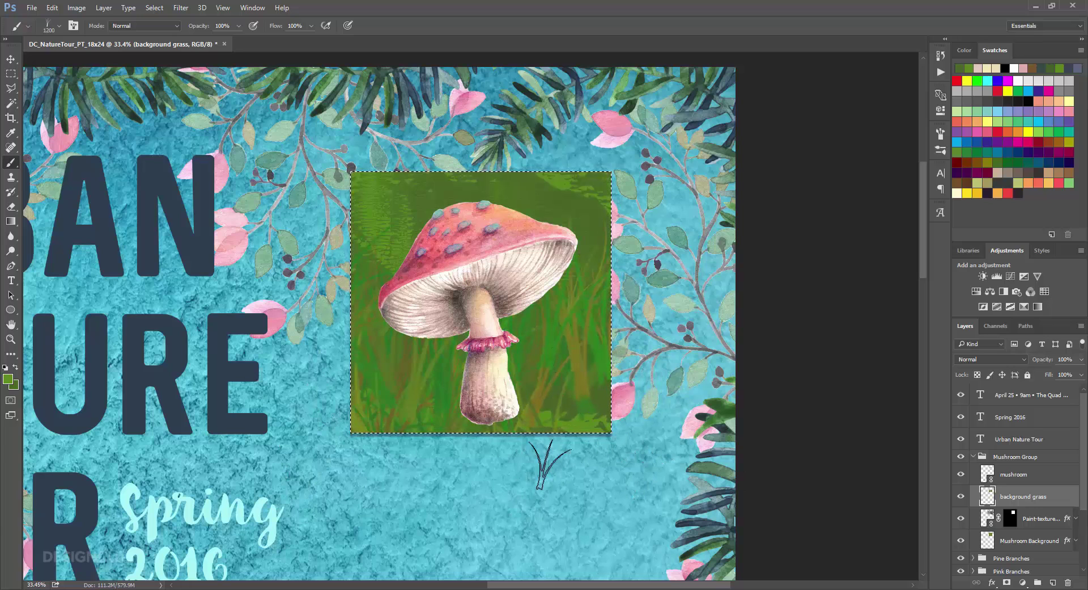
Set the foreground color to the cream sampled from the mushroom's gills, RGB 252, 247, 233, and return to the Brush tool.
{"action": "left_click", "coordinate": [8, 378]}
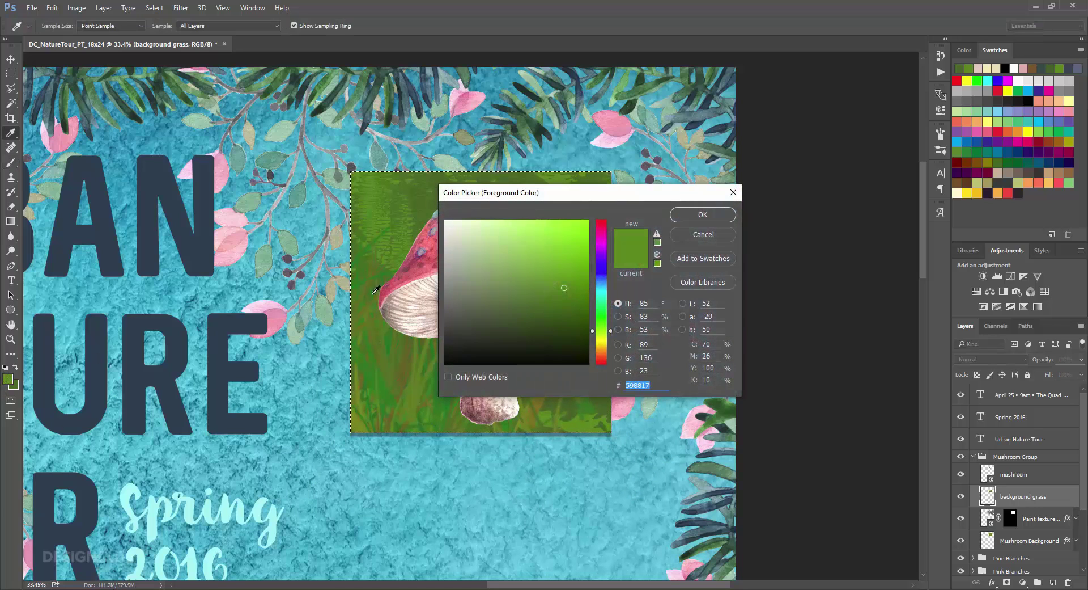
{"action": "left_click", "coordinate": [421, 285]}
{"action": "left_click", "coordinate": [421, 285]}
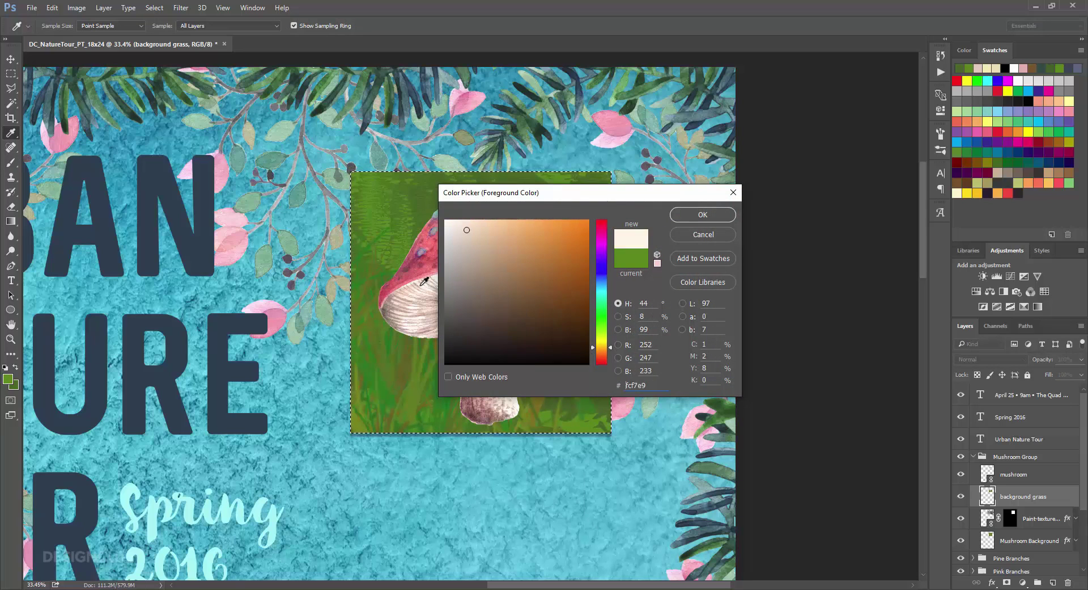
{"action": "left_click", "coordinate": [703, 214]}
{"action": "key", "text": "b"}
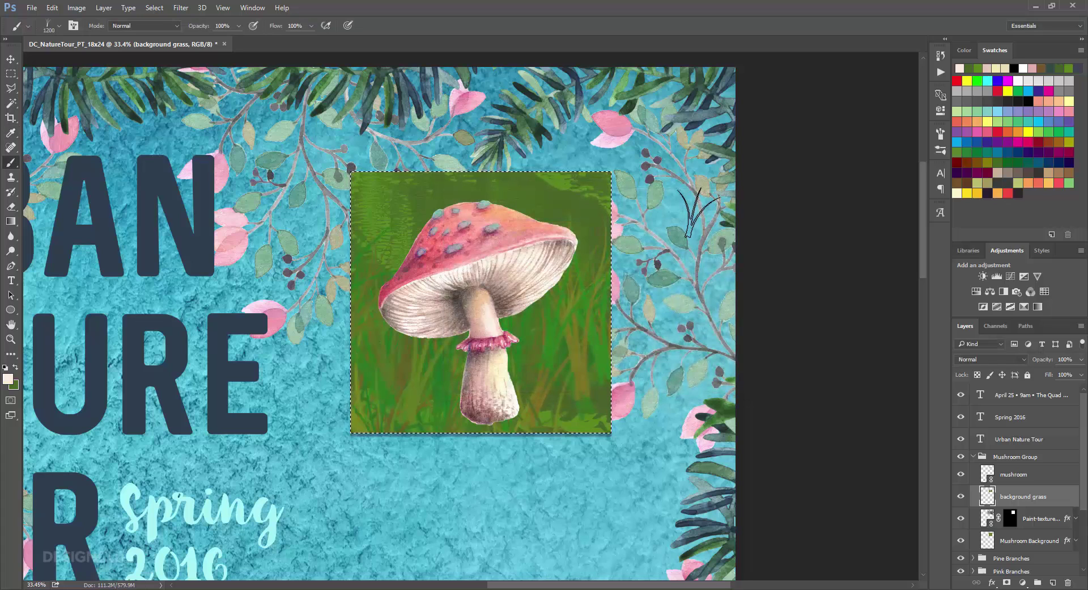
Create a new layer named "foreground grass" and move it directly above the mushroom layer.
{"action": "left_click", "coordinate": [1053, 583]}
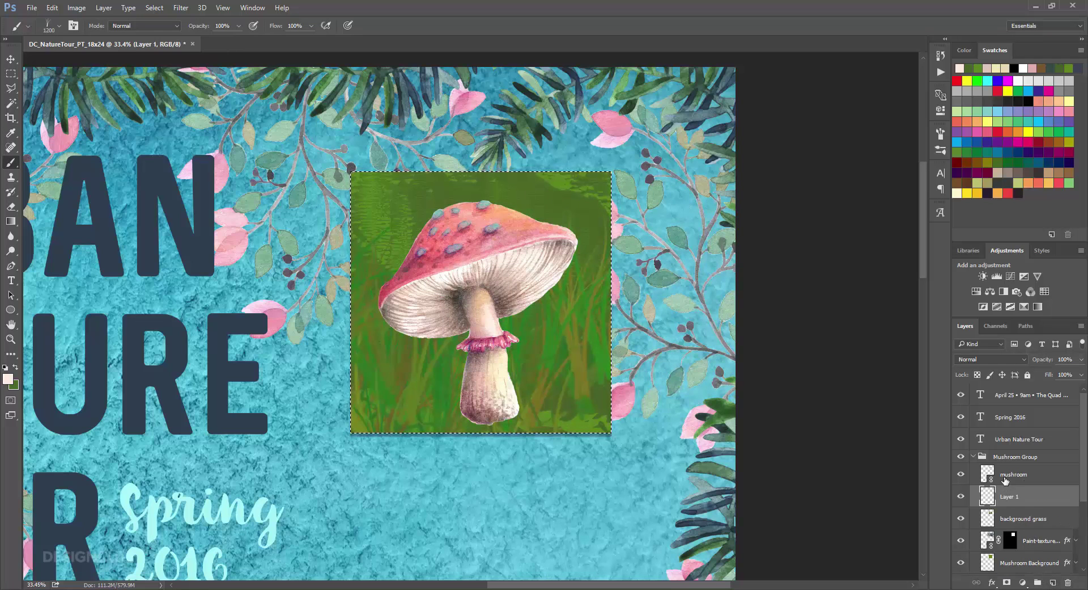
{"action": "left_click_drag", "start_coordinate": [1009, 495], "coordinate": [1007, 474]}
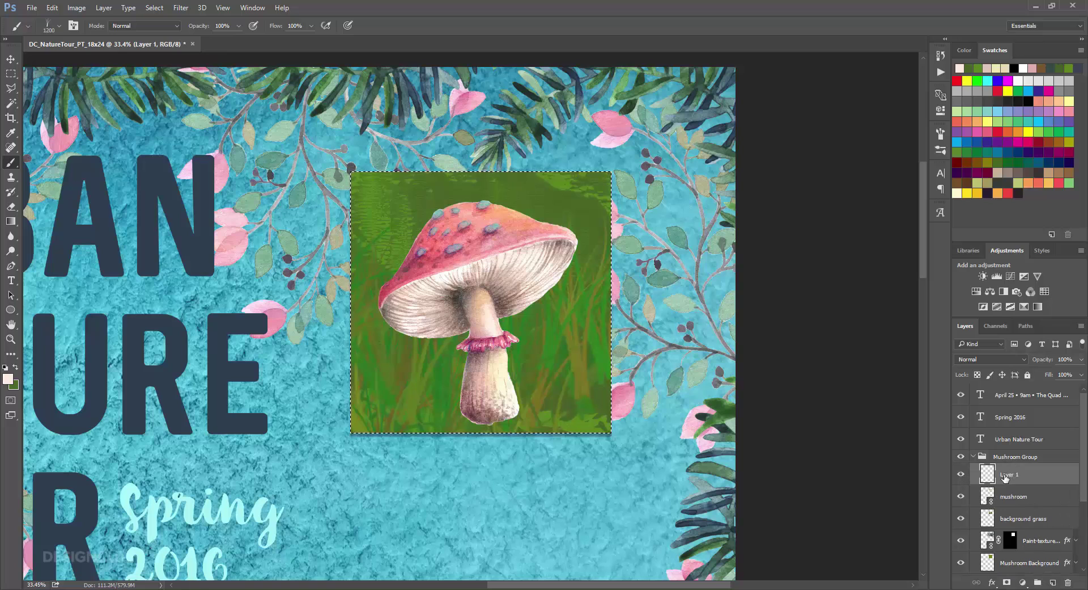
{"action": "double_click", "coordinate": [1008, 473]}
{"action": "type", "text": "foreground grass"}
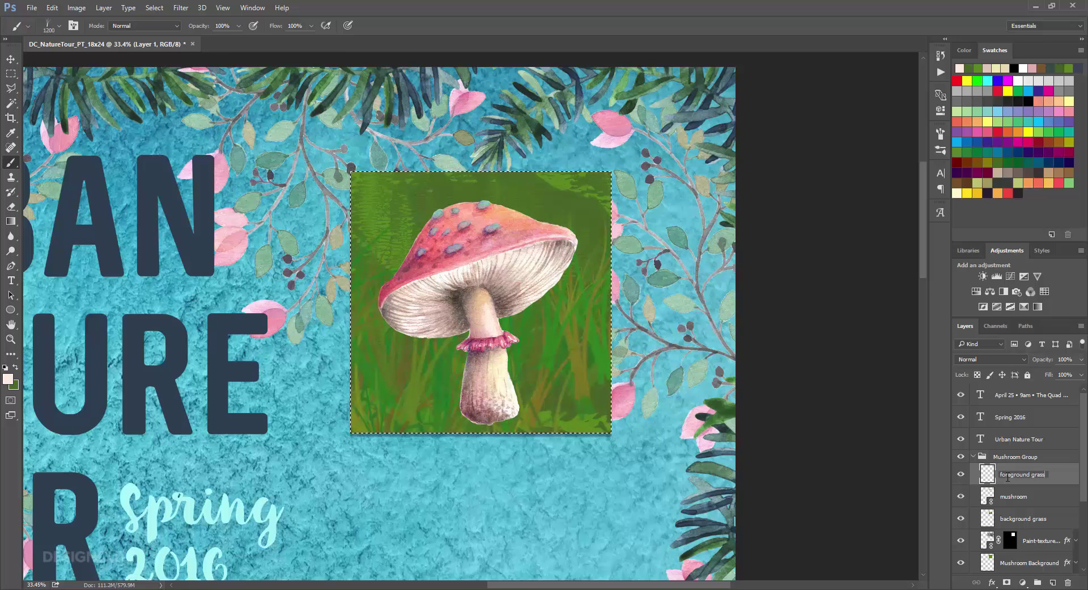
{"action": "key", "text": "Return"}
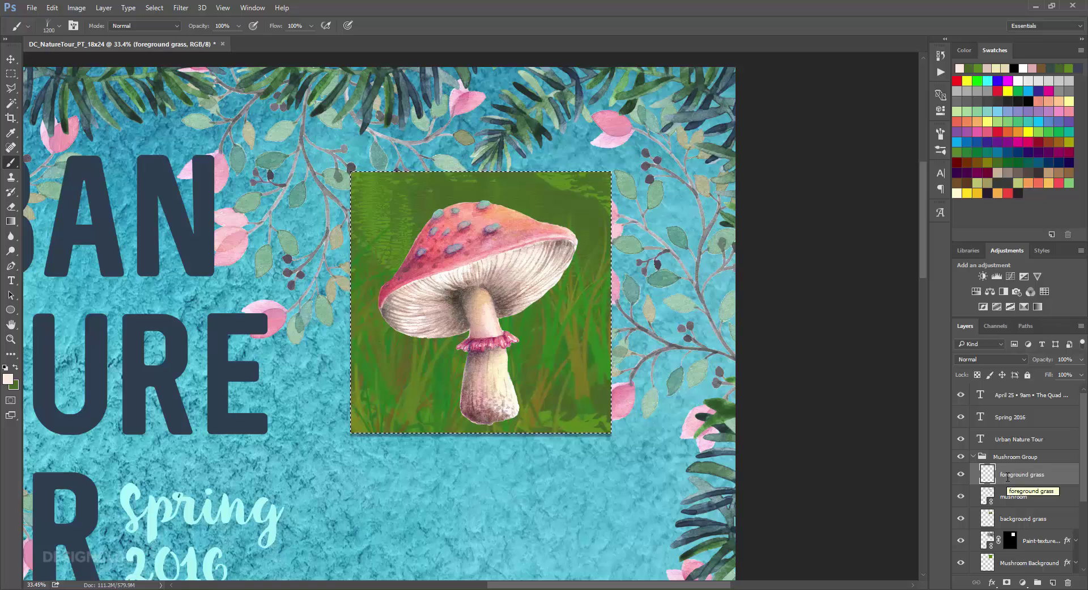
Paint cream and green grass over the mushroom's base across the square's lower part, using the grass brush at 700 px.
{"action": "key", "text": "bracketleft"}
{"action": "key", "text": "bracketleft"}
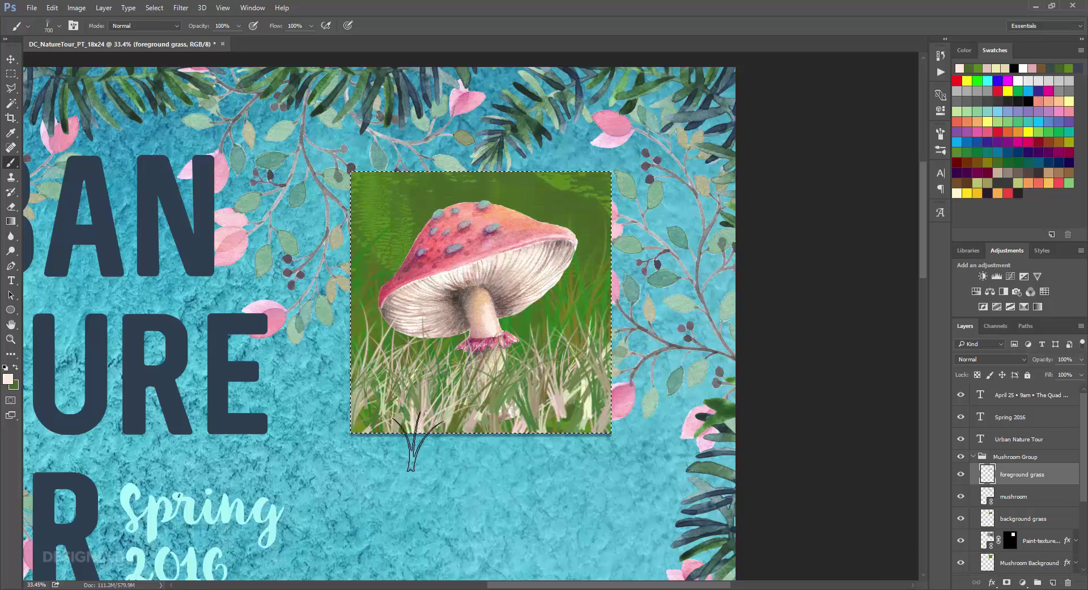
{"action": "left_click_drag", "start_coordinate": [487, 442], "coordinate": [581, 425]}
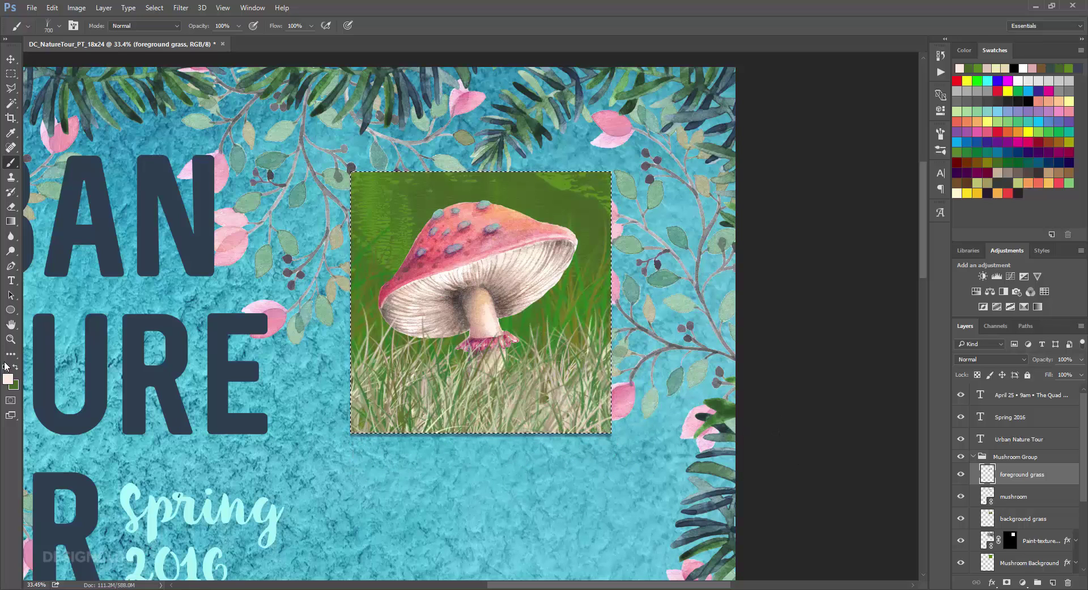
Clear the square selection and move the mushroom up slightly within its square.
{"action": "left_click", "coordinate": [10, 58]}
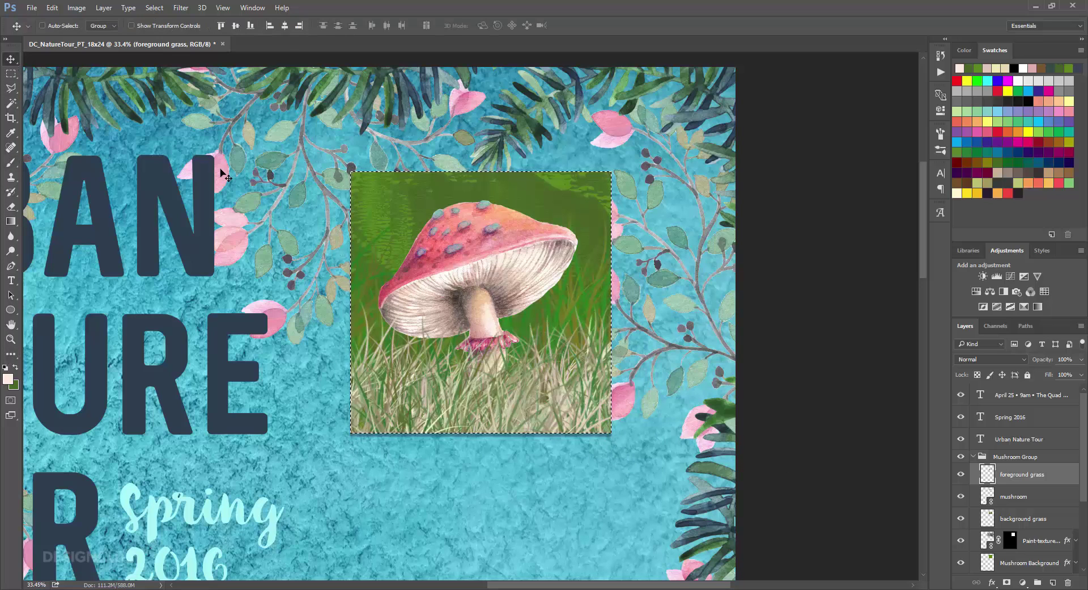
{"action": "key", "text": "ctrl+d"}
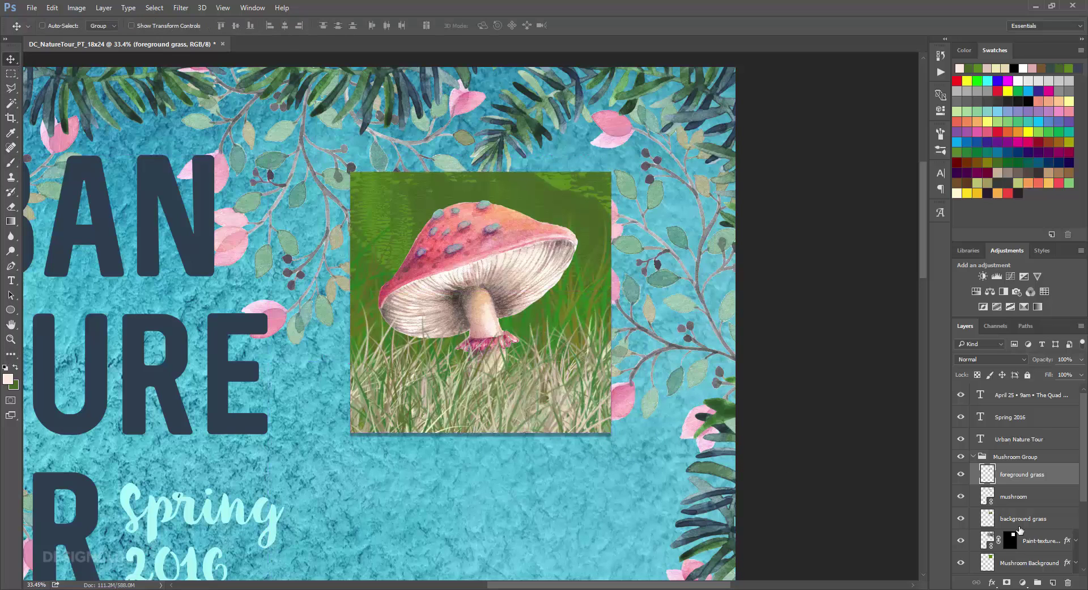
{"action": "left_click", "coordinate": [1015, 499]}
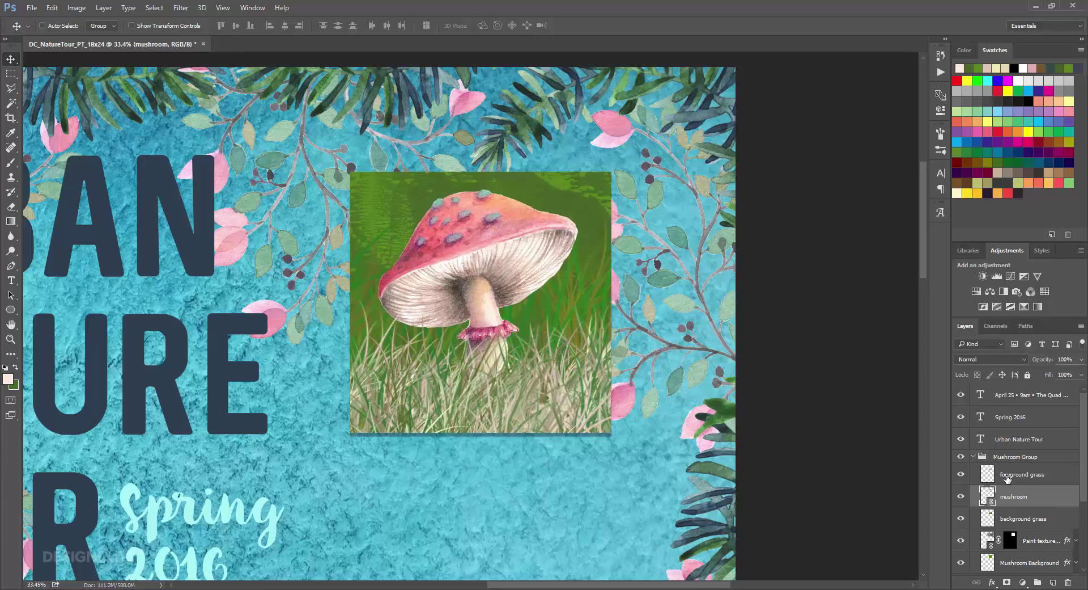
Place the file FS_Transparent Tape 02 from the Feather and Sage folder as a linked object above the foreground grass layer.
{"action": "left_click", "coordinate": [1007, 478]}
{"action": "left_click", "coordinate": [32, 8]}
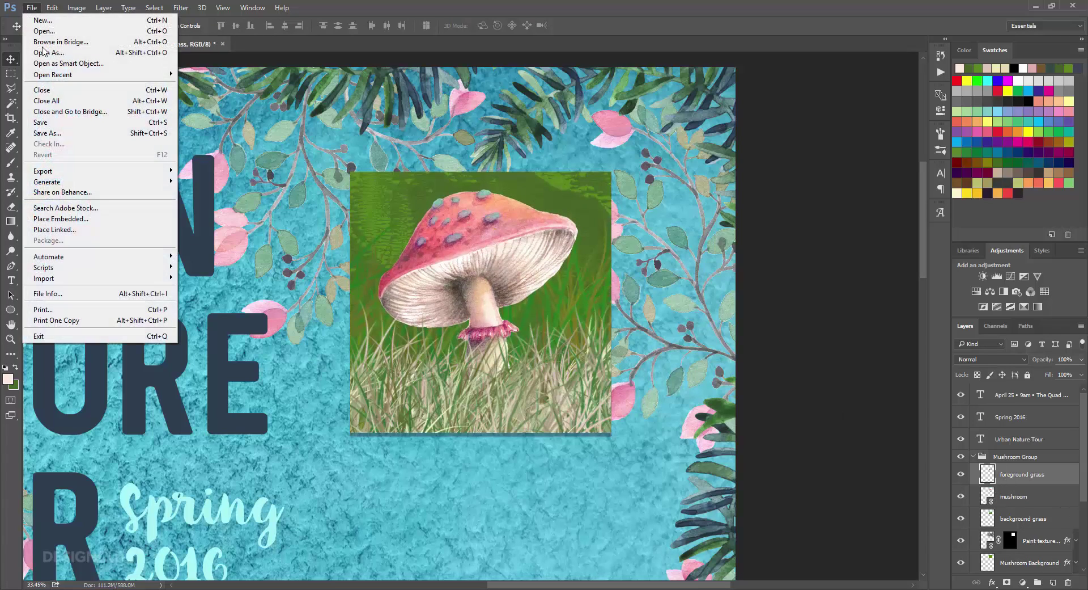
{"action": "left_click", "coordinate": [32, 230]}
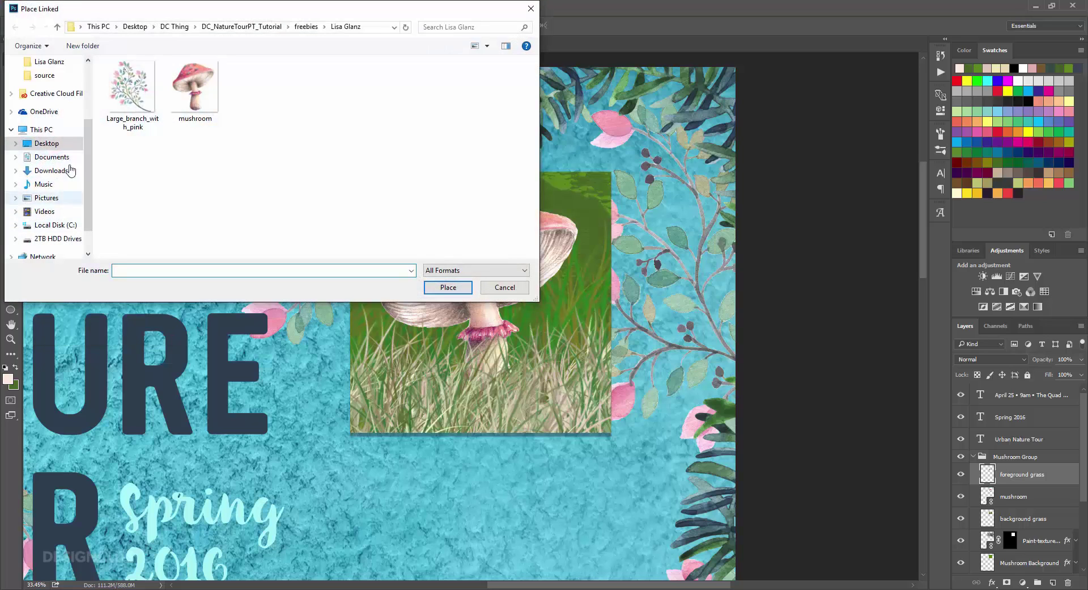
{"action": "left_click", "coordinate": [305, 28]}
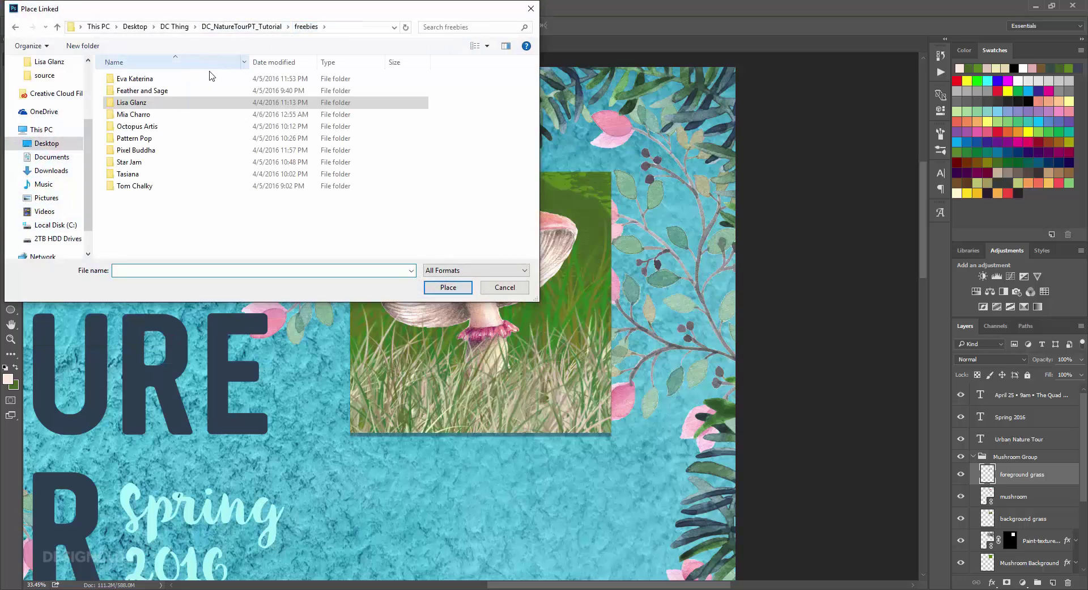
{"action": "double_click", "coordinate": [167, 90]}
{"action": "left_click", "coordinate": [150, 84]}
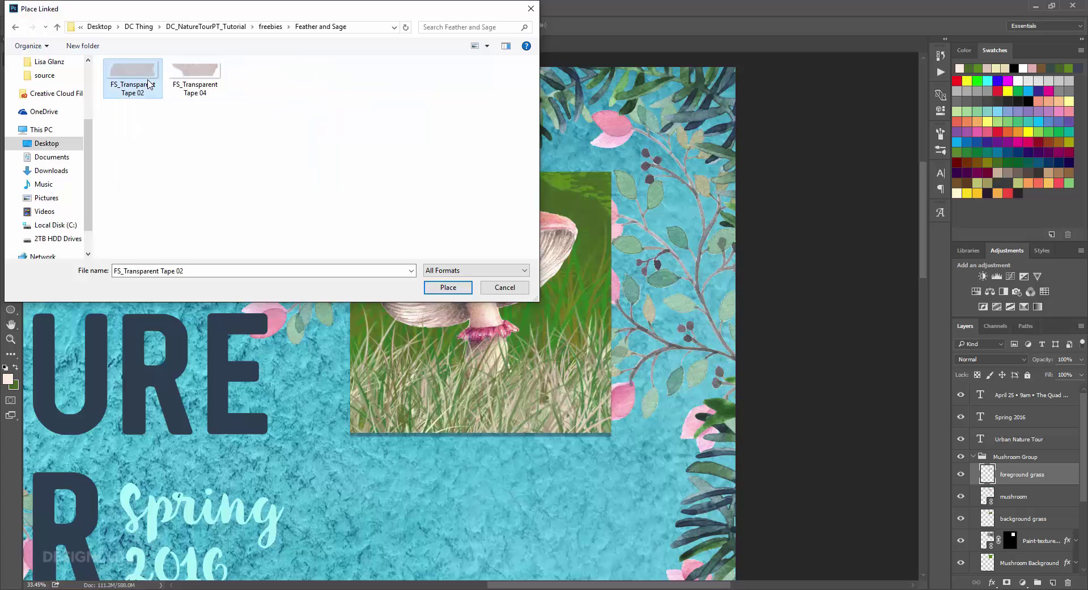
{"action": "left_click", "coordinate": [448, 287]}
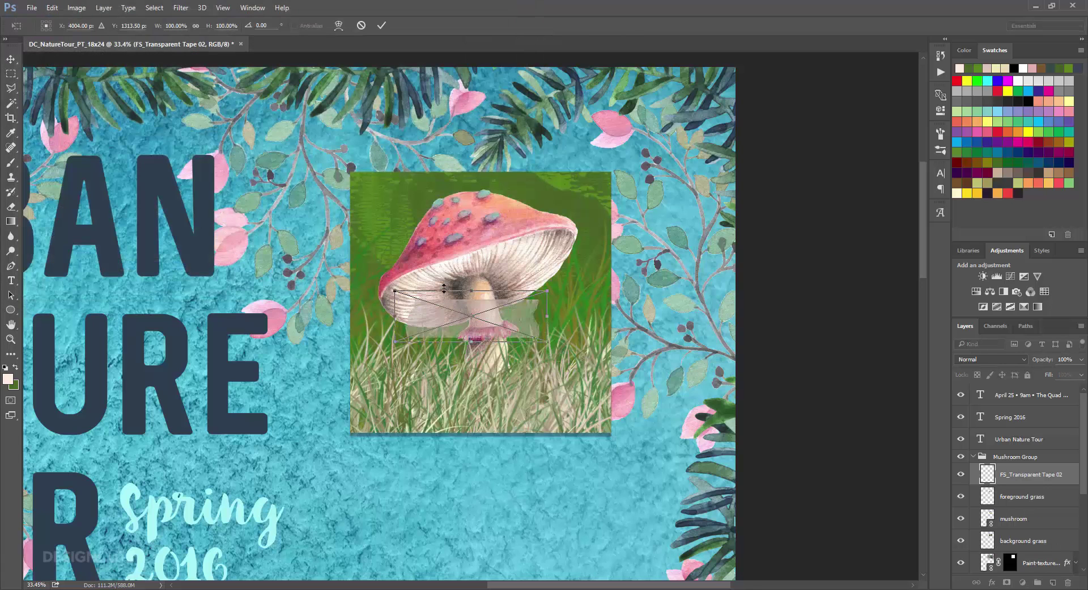
Position the tape over the middle of the mushroom square's top edge, at about X 4055 px, Y 491.5 px.
{"action": "left_click_drag", "start_coordinate": [491, 321], "coordinate": [498, 162]}
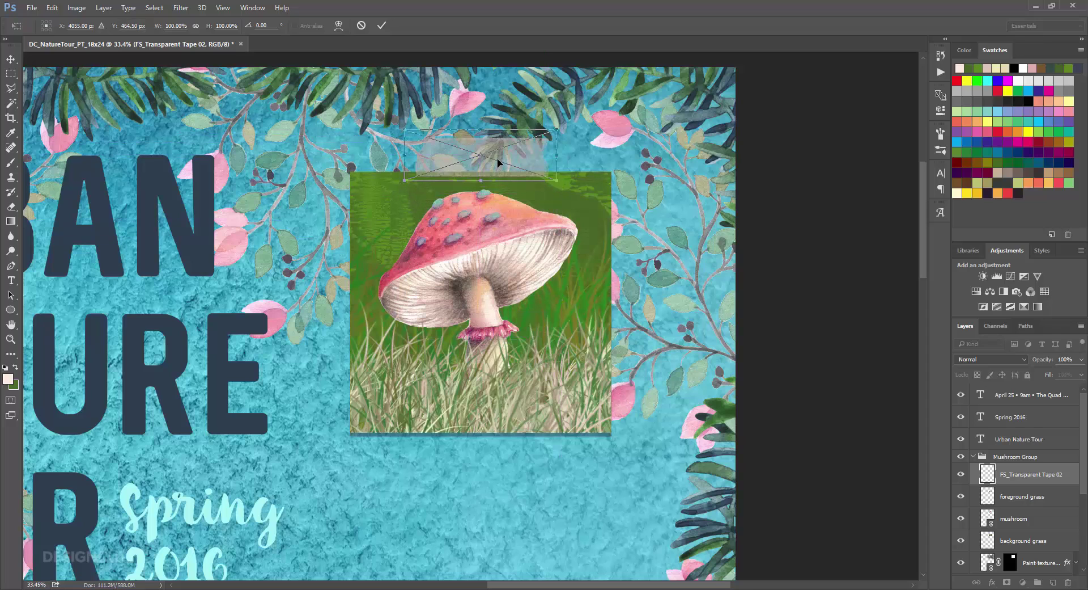
{"action": "key", "text": "Down"}
{"action": "key", "text": "Down"}
{"action": "key", "text": "Down"}
{"action": "key", "text": "Down"}
{"action": "key", "text": "Down"}
{"action": "key", "text": "Down"}
{"action": "key", "text": "Down"}
{"action": "key", "text": "Down"}
{"action": "key", "text": "Down"}
{"action": "key", "text": "Down"}
{"action": "key", "text": "Down"}
{"action": "key", "text": "Down"}
{"action": "key", "text": "Down"}
{"action": "key", "text": "Down"}
{"action": "key", "text": "Down"}
{"action": "key", "text": "Down"}
{"action": "key", "text": "Down"}
{"action": "key", "text": "Down"}
{"action": "key", "text": "Down"}
{"action": "key", "text": "Down"}
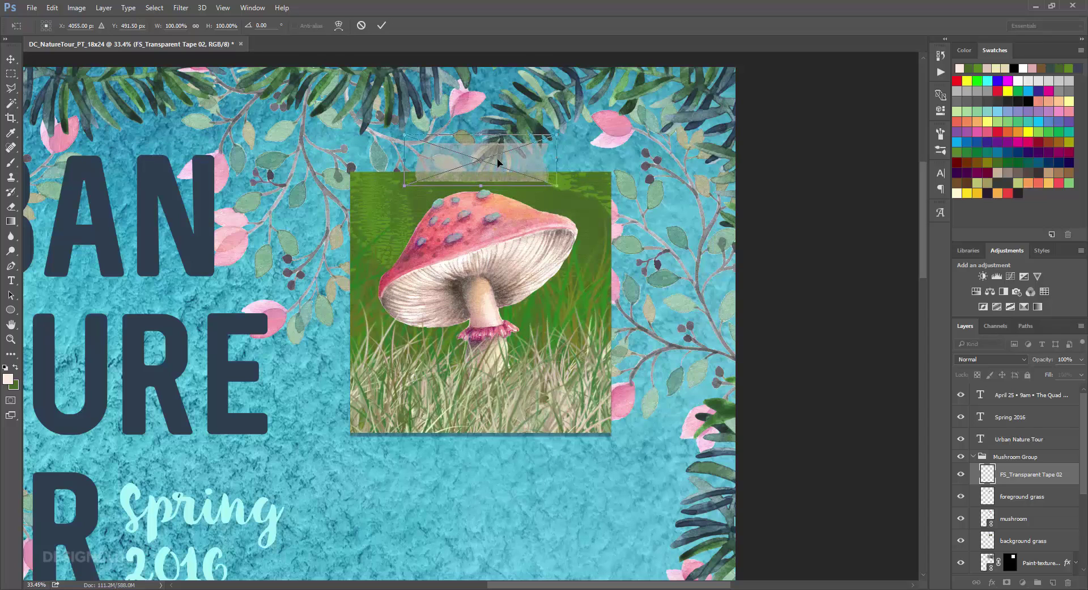
{"action": "key", "text": "Return"}
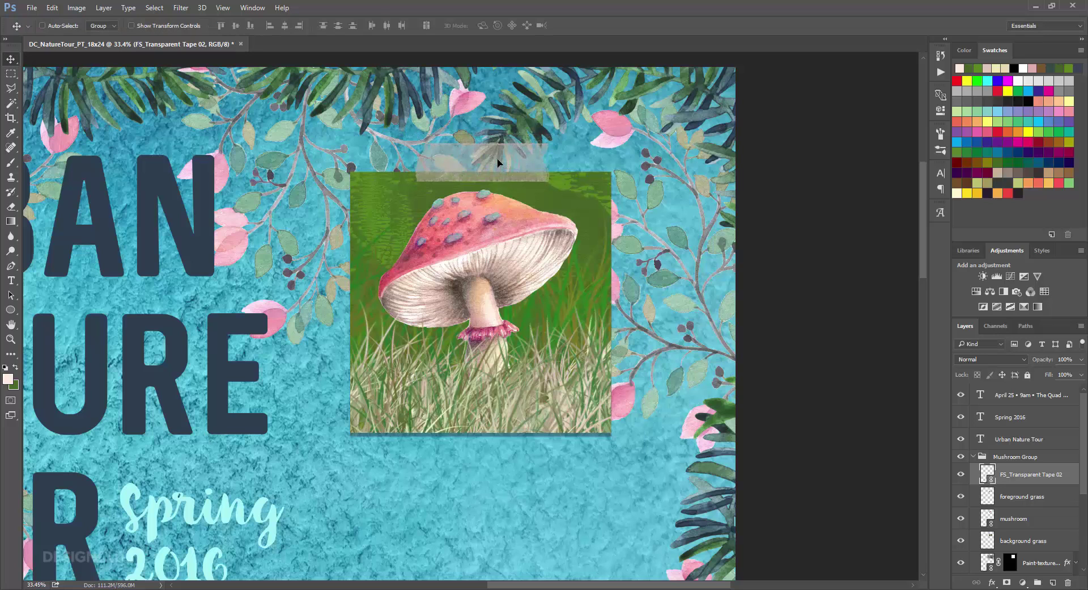
Place FS_Transparent Tape 04 as a linked object over the mushroom square's bottom edge, at about X 4174.5 px, Y 1983 px.
{"action": "left_click", "coordinate": [32, 8]}
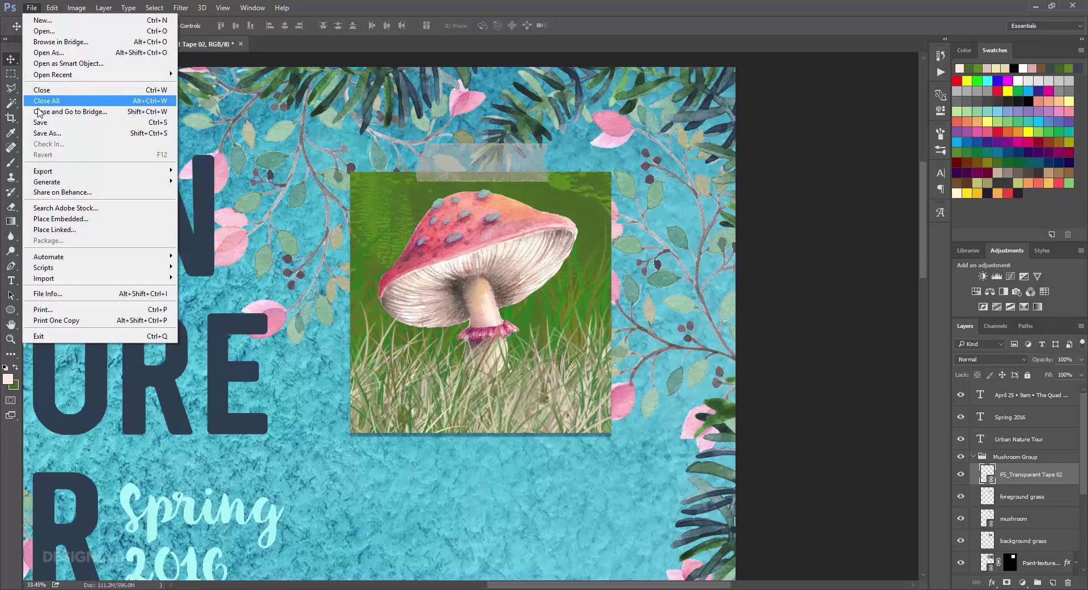
{"action": "left_click", "coordinate": [52, 229]}
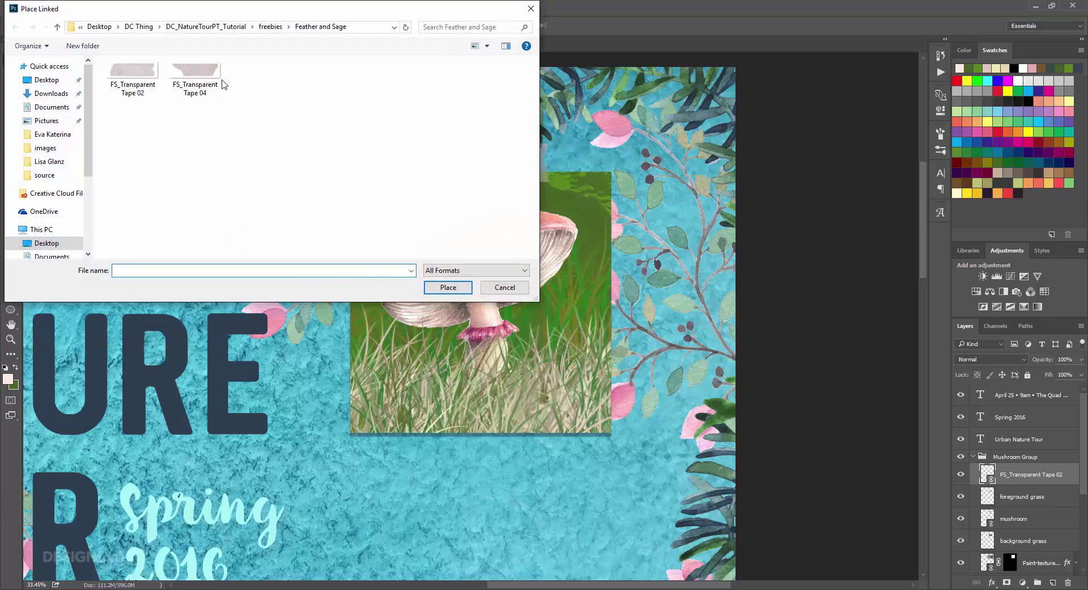
{"action": "left_click", "coordinate": [206, 77]}
{"action": "left_click", "coordinate": [448, 287]}
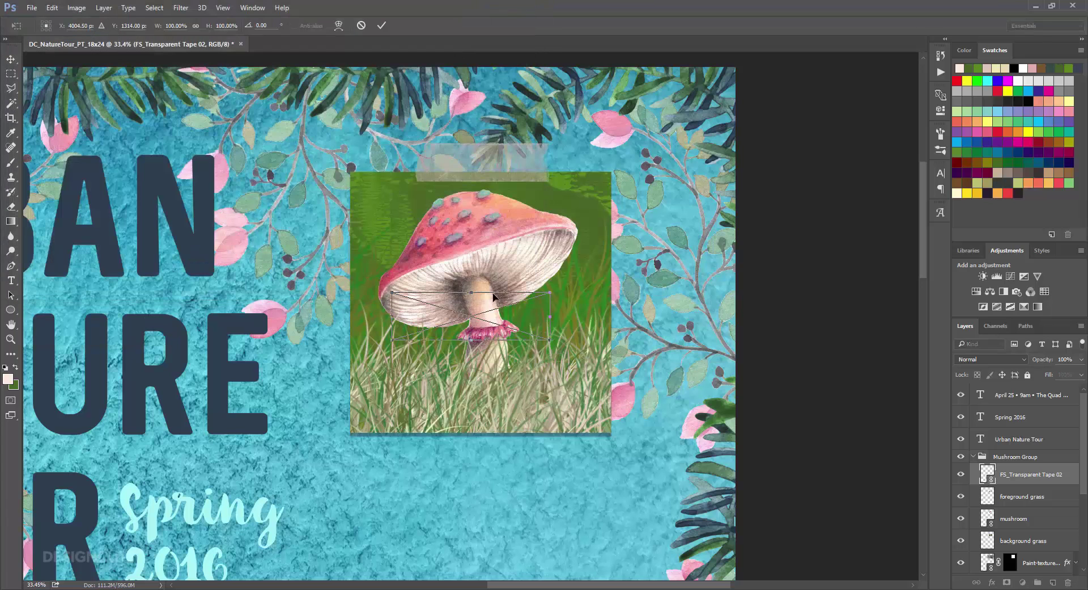
{"action": "left_click_drag", "start_coordinate": [494, 313], "coordinate": [527, 442]}
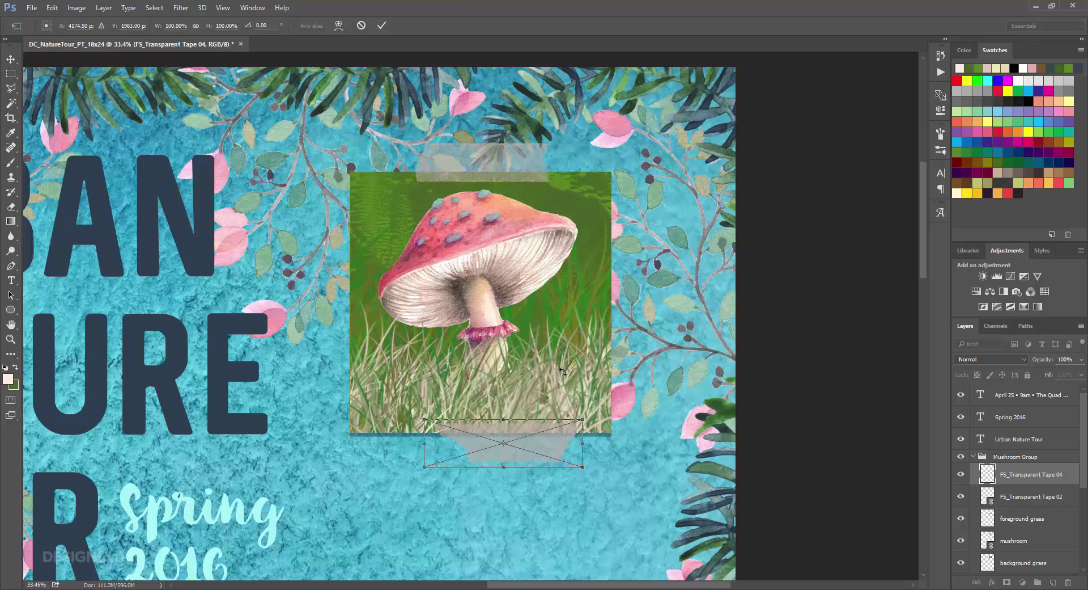
{"action": "key", "text": "Return"}
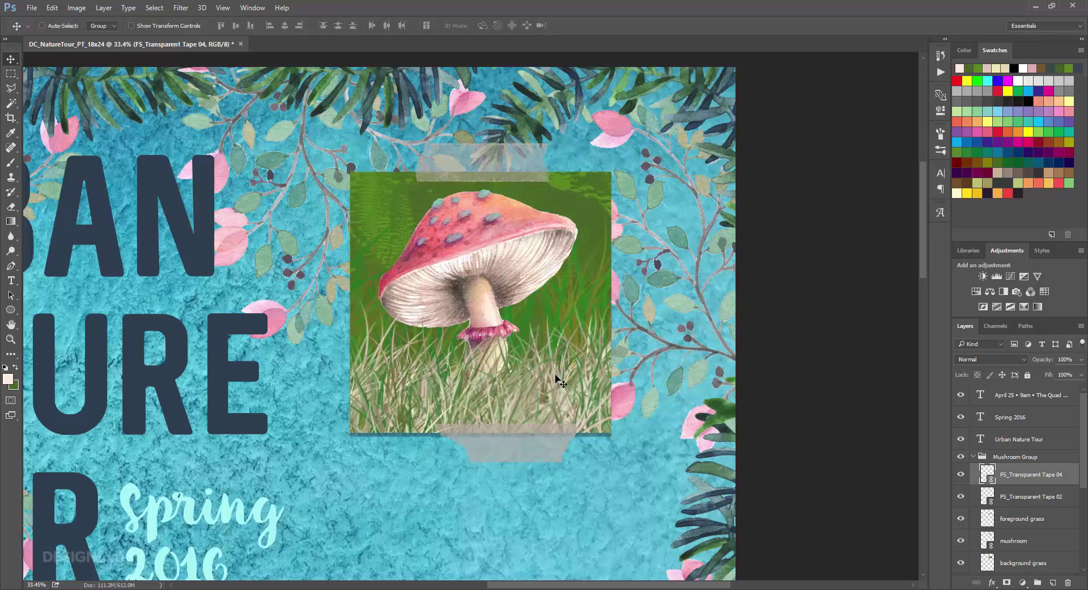
Create a new layer group named "Butterfly Group" directly above the Mushroom Group.
{"action": "left_click", "coordinate": [1000, 456]}
{"action": "left_click", "coordinate": [1038, 583]}
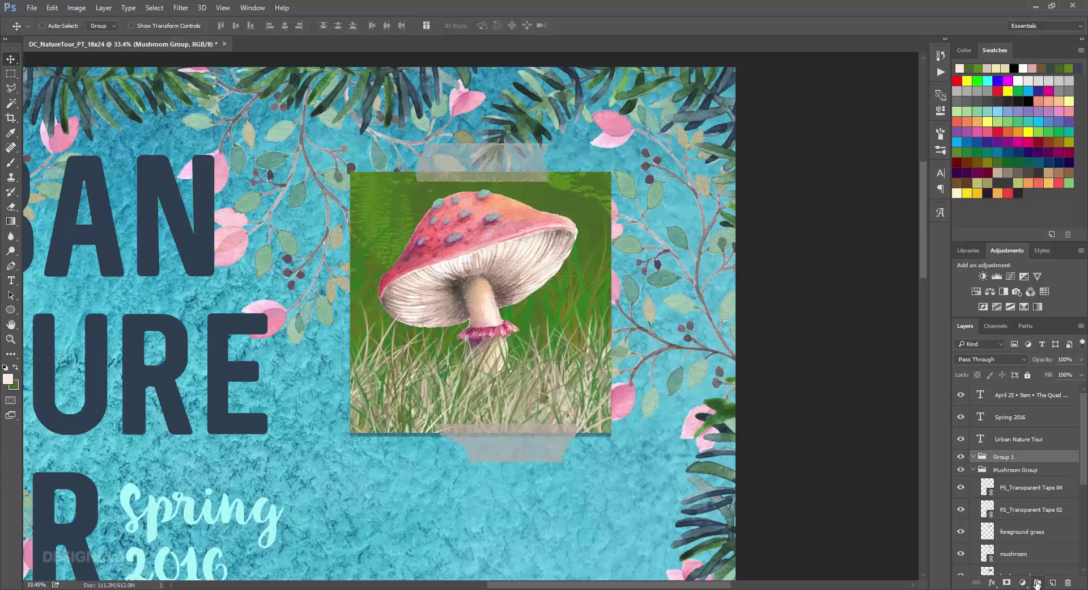
{"action": "double_click", "coordinate": [1004, 457]}
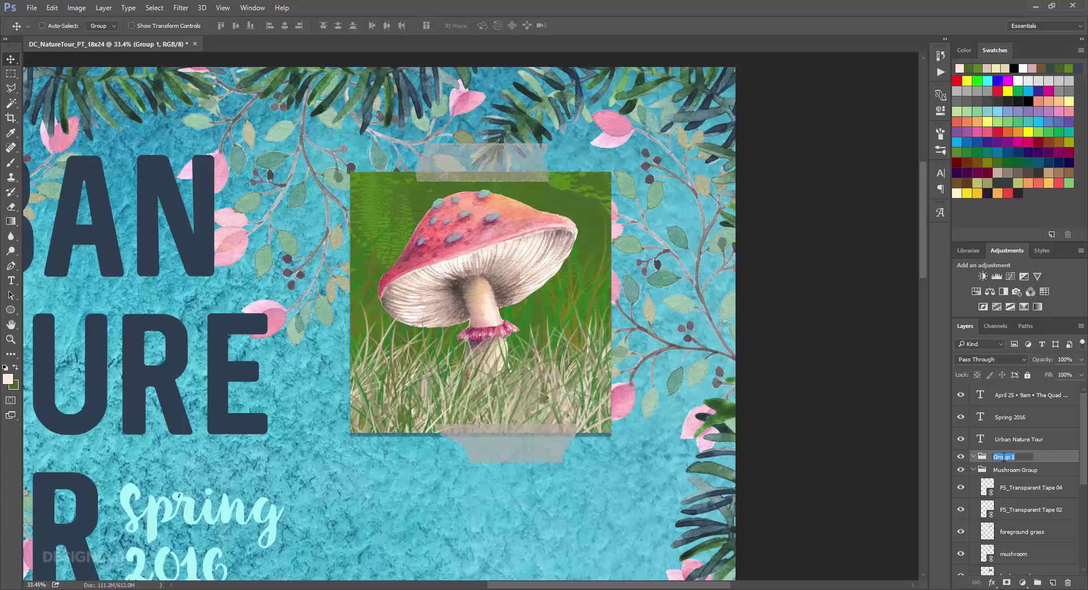
{"action": "type", "text": "Butterfly Group"}
{"action": "key", "text": "Return"}
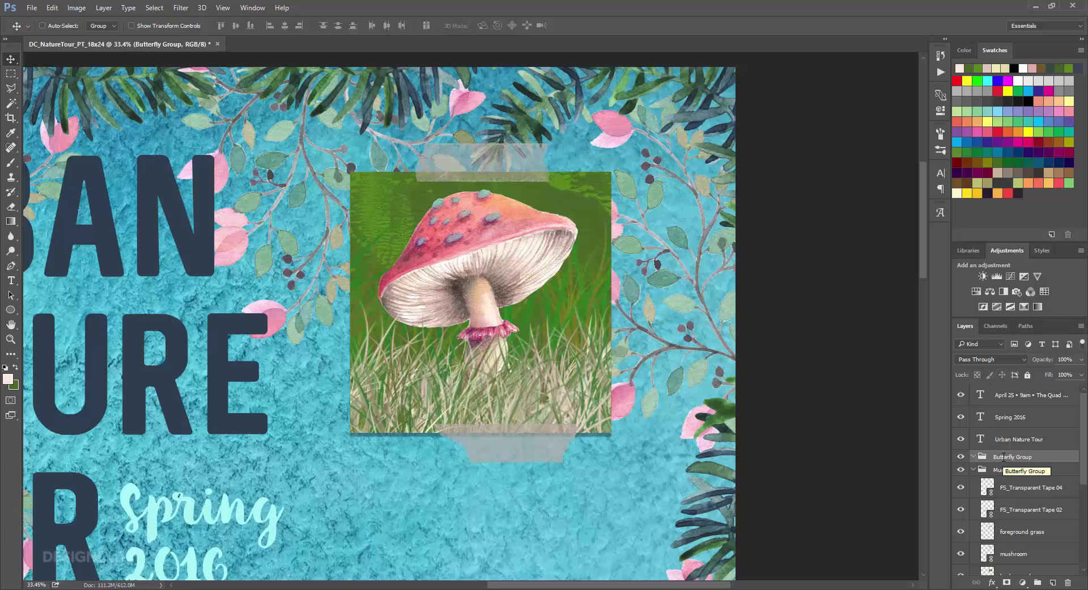
Duplicate the Mushroom Background layer into the Butterfly Group and collapse the Mushroom Group.
{"action": "scroll", "coordinate": [1038, 511], "scroll_direction": "down", "scroll_amount": 3}
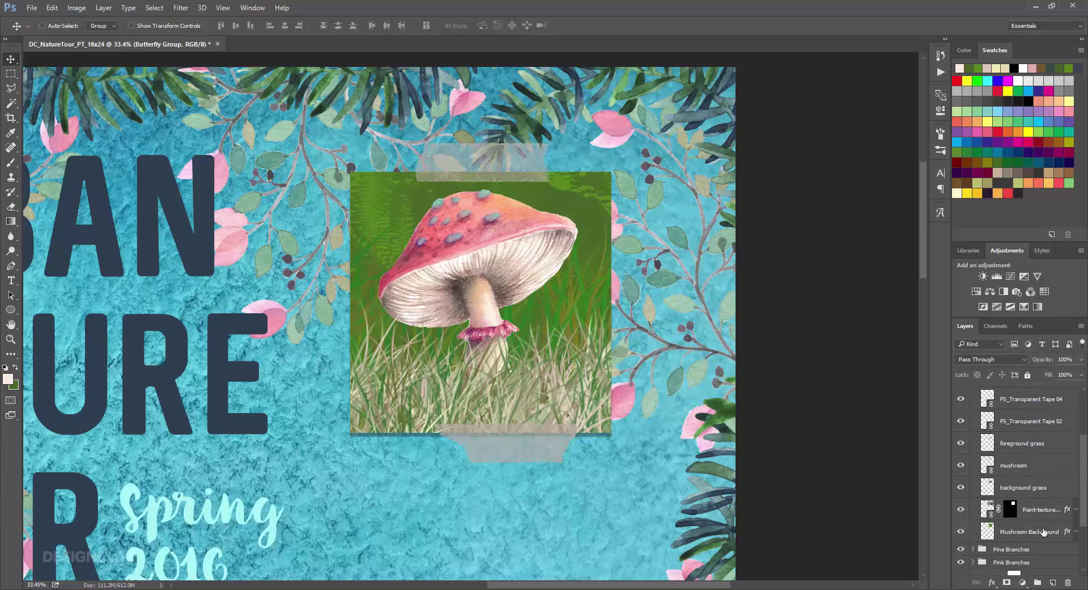
{"action": "left_click_drag", "start_coordinate": [1045, 534], "coordinate": [1026, 390]}
{"action": "scroll", "coordinate": [1042, 564], "scroll_direction": "up", "scroll_amount": 1}
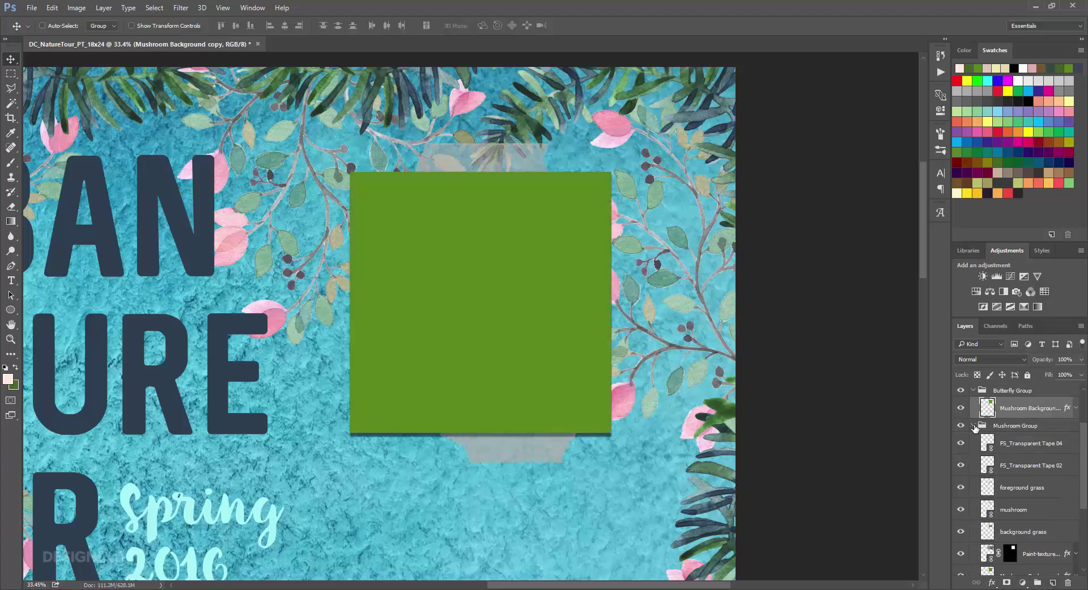
{"action": "left_click", "coordinate": [974, 425]}
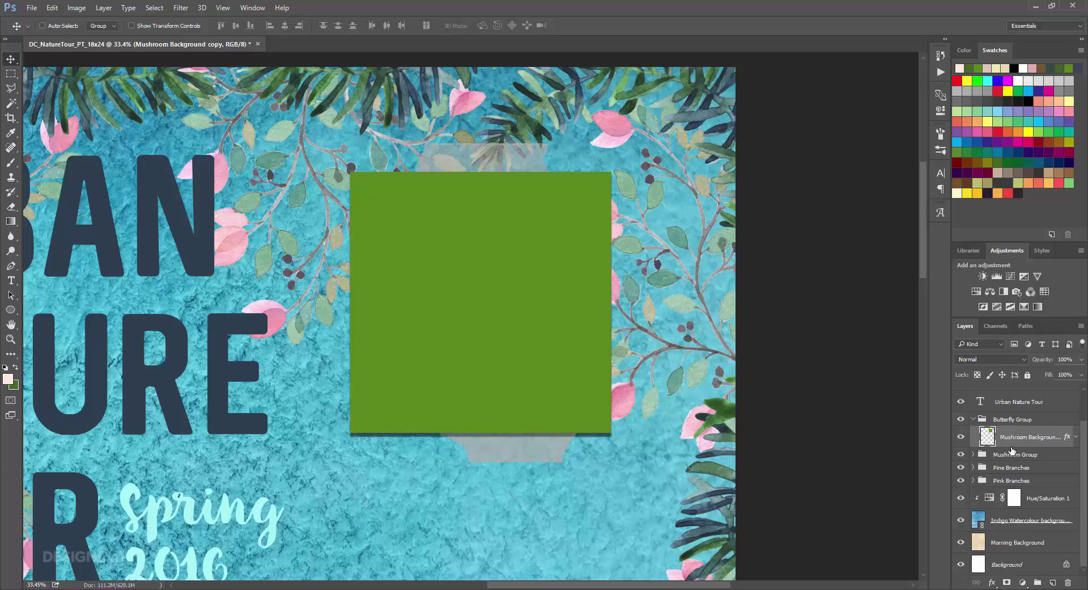
Move the copied green square below the mushroom square and rotate it about 1.32 degrees clockwise.
{"action": "key", "text": "ctrl+0"}
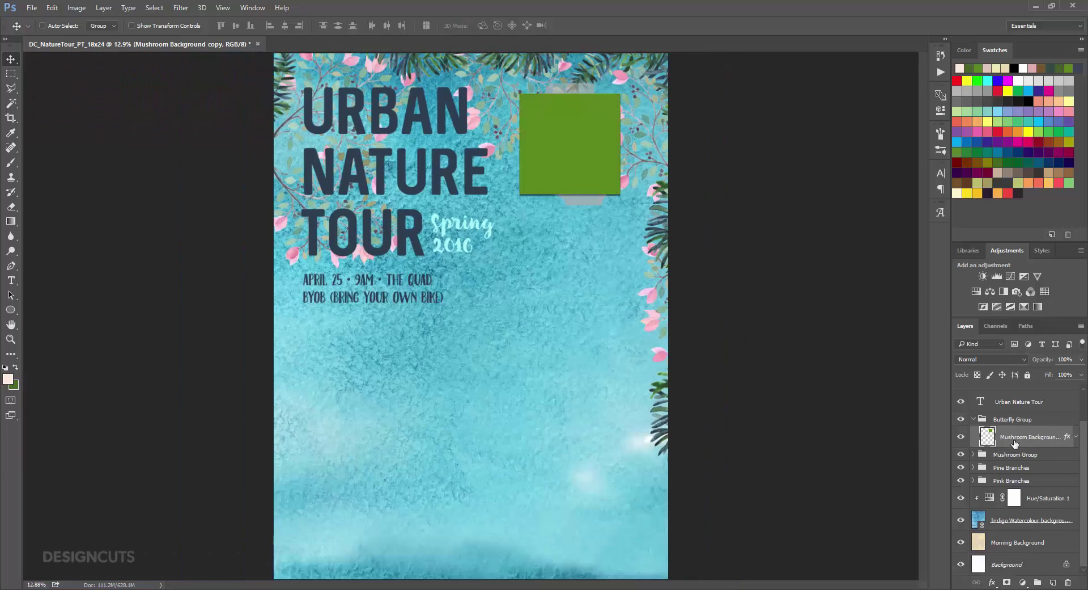
{"action": "left_click_drag", "start_coordinate": [593, 129], "coordinate": [591, 246]}
{"action": "left_click", "coordinate": [51, 7]}
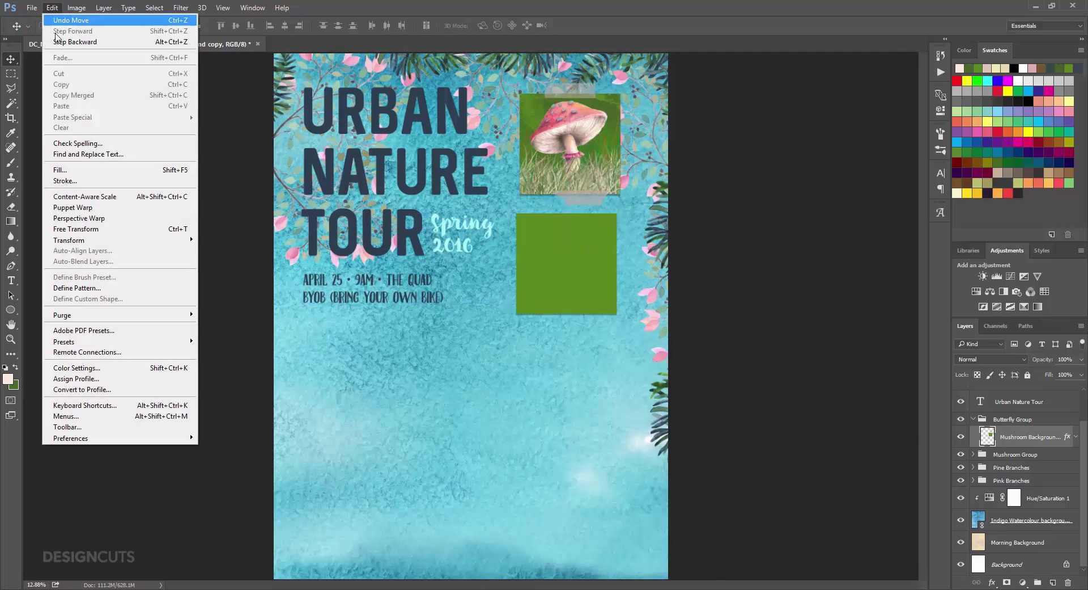
{"action": "left_click", "coordinate": [88, 227]}
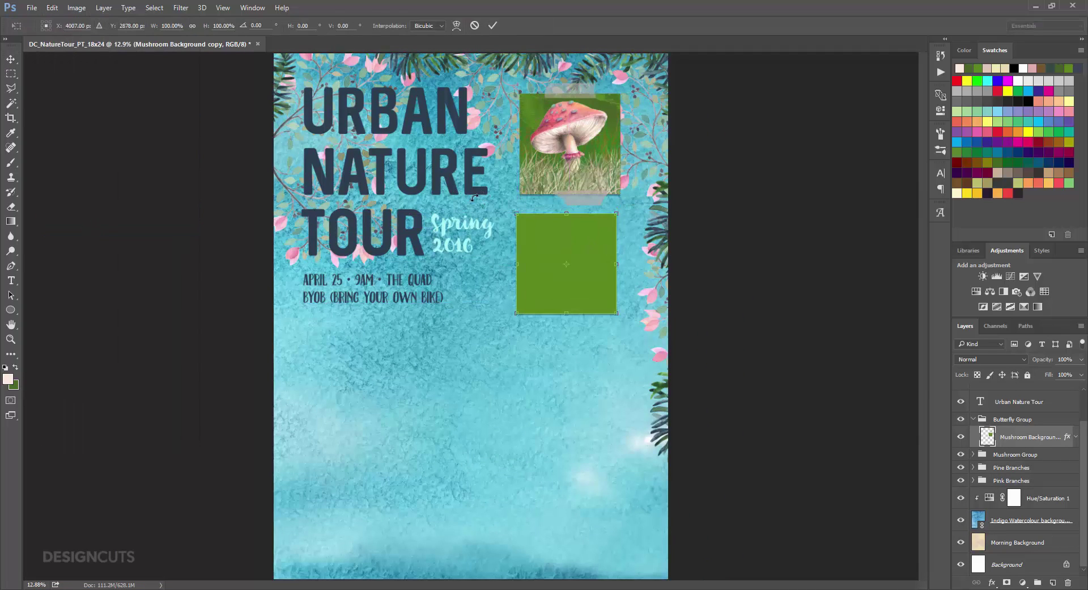
{"action": "left_click_drag", "start_coordinate": [475, 199], "coordinate": [478, 196]}
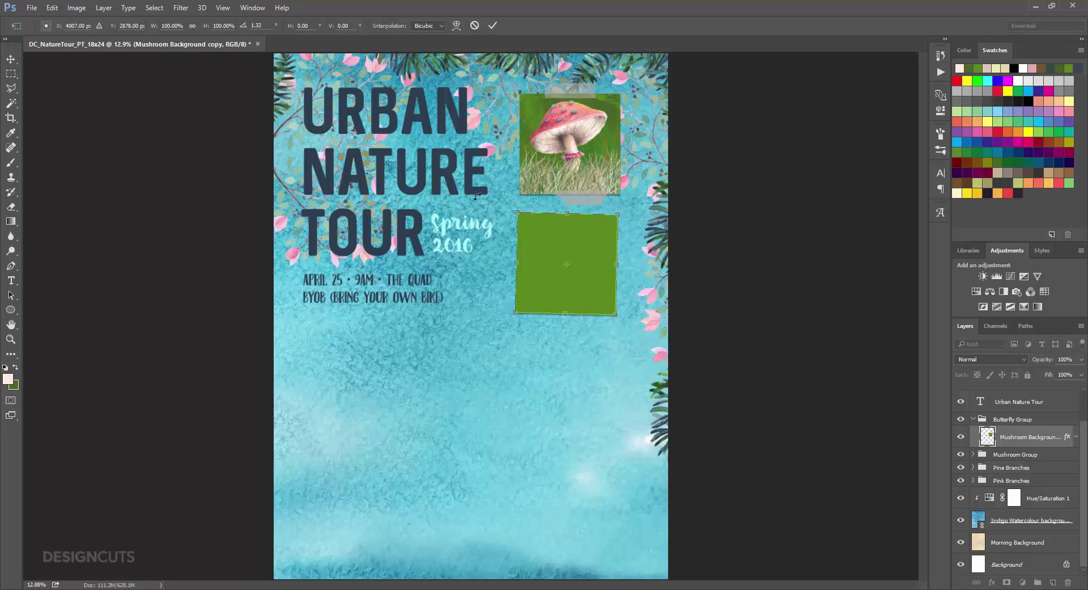
{"action": "key", "text": "Return"}
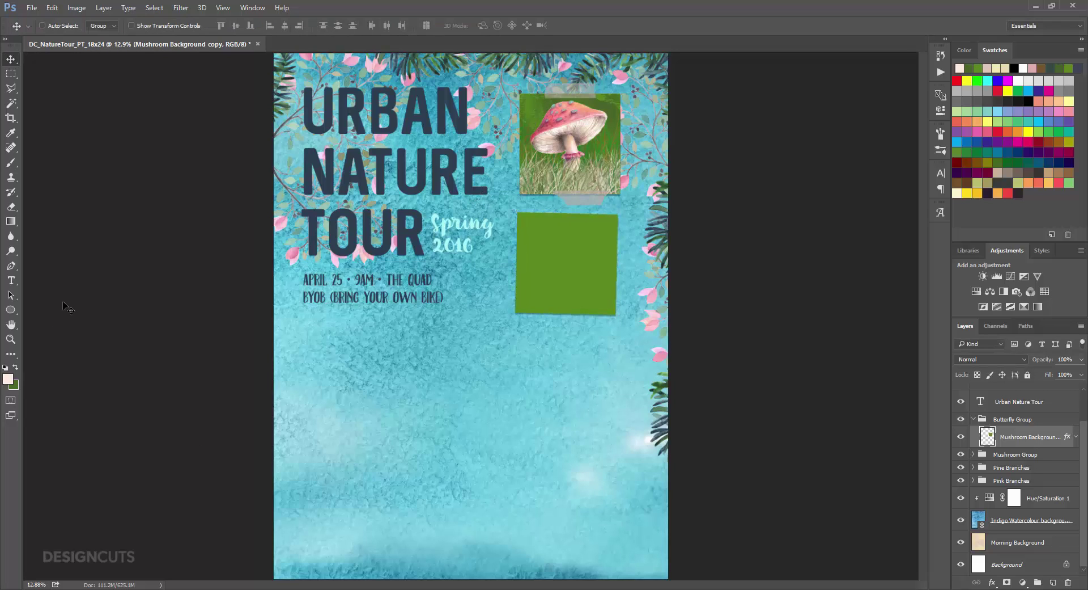
Set the foreground colour to RGB 116, 213, 230 and fill the copied green square with it.
{"action": "left_click", "coordinate": [7, 378]}
{"action": "left_click_drag", "start_coordinate": [653, 345], "coordinate": [620, 344]}
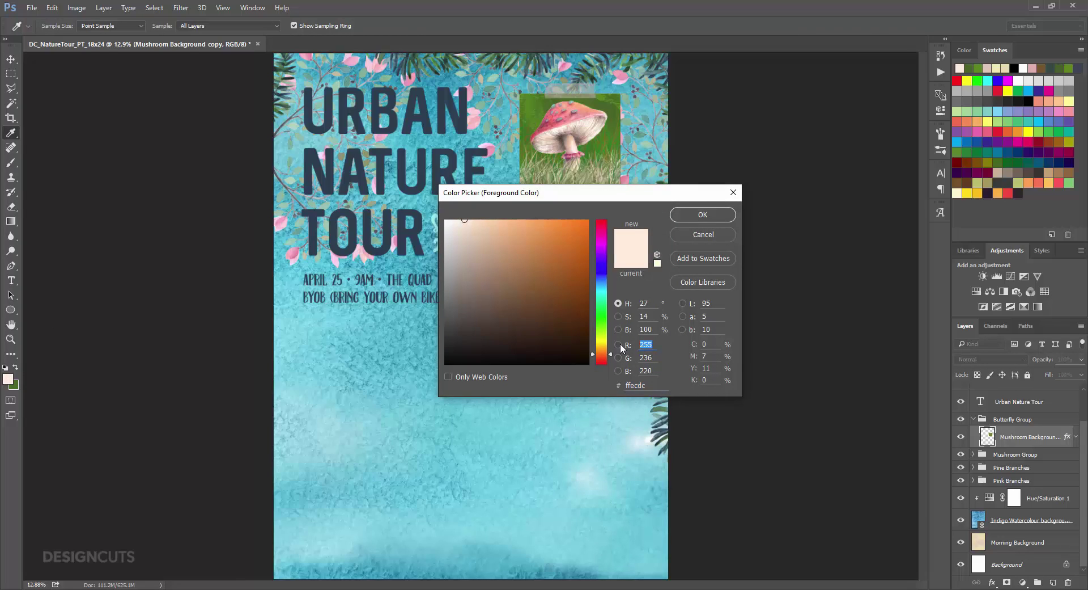
{"action": "type", "text": "116"}
{"action": "key", "text": "Tab"}
{"action": "type", "text": "213"}
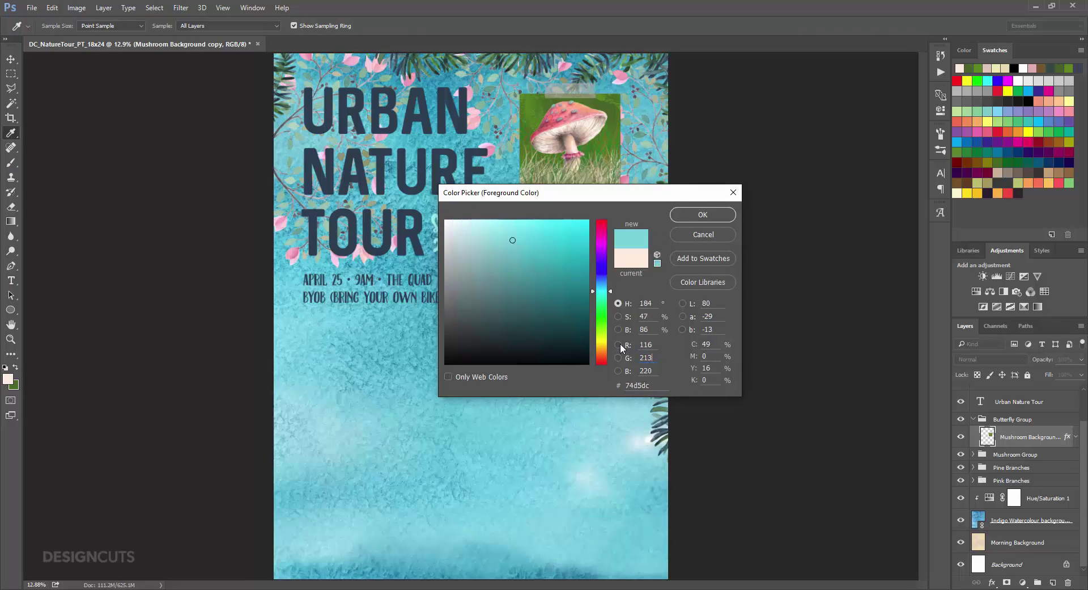
{"action": "key", "text": "Tab"}
{"action": "type", "text": "230"}
{"action": "key", "text": "Return"}
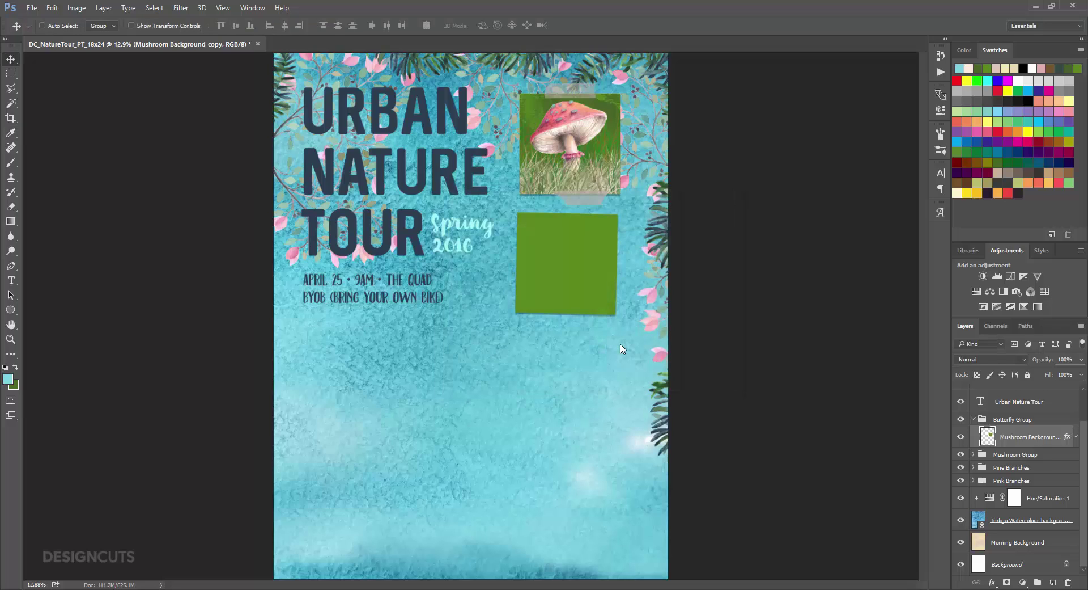
{"action": "key", "text": "alt+BackSpace"}
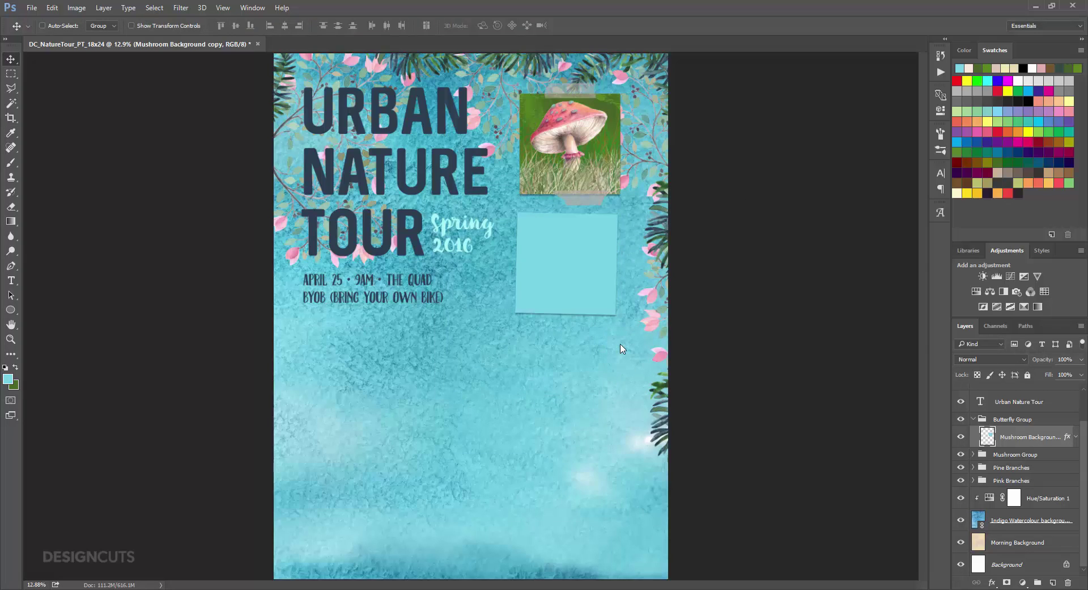
Rename the copied Mushroom Background layer as "Butterfly Background".
{"action": "double_click", "coordinate": [1024, 437]}
{"action": "type", "text": "Butterfly Background"}
{"action": "key", "text": "Return"}
Set up the Brush tool with white foreground, the cloud-shaped 45 px preset enlarged to 400 px, and 30% opacity.
{"action": "key", "text": "d"}
{"action": "key", "text": "x"}
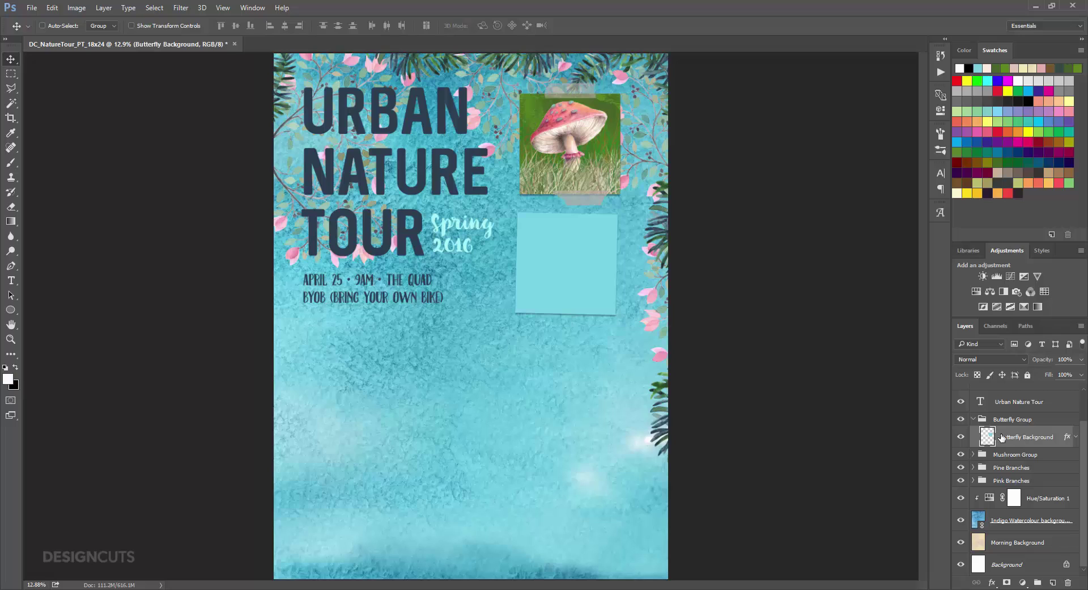
{"action": "left_click", "coordinate": [11, 163]}
{"action": "left_click", "coordinate": [55, 25]}
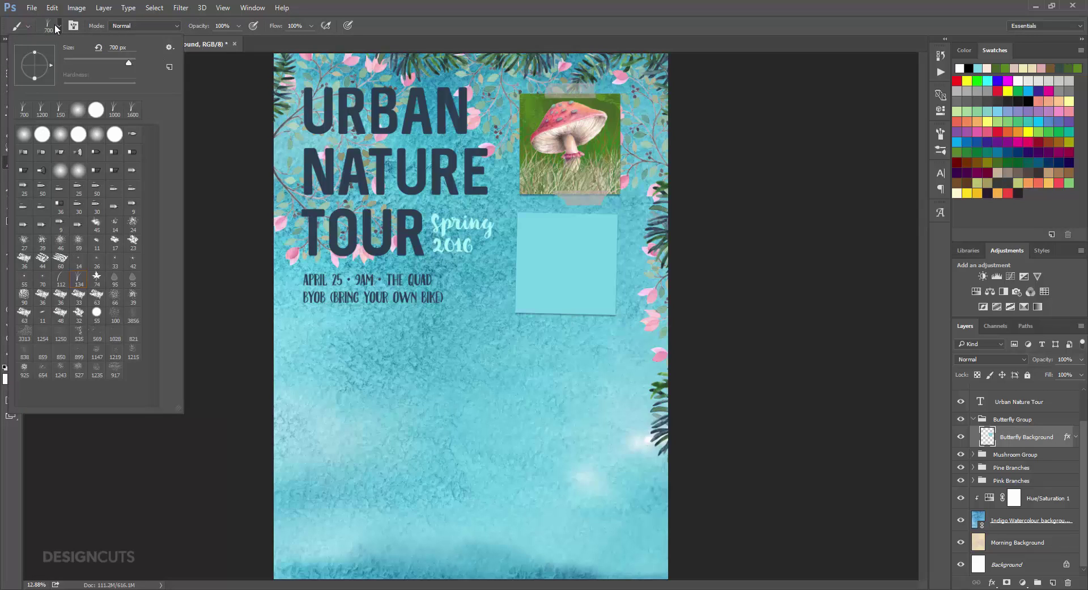
{"action": "left_click", "coordinate": [96, 223]}
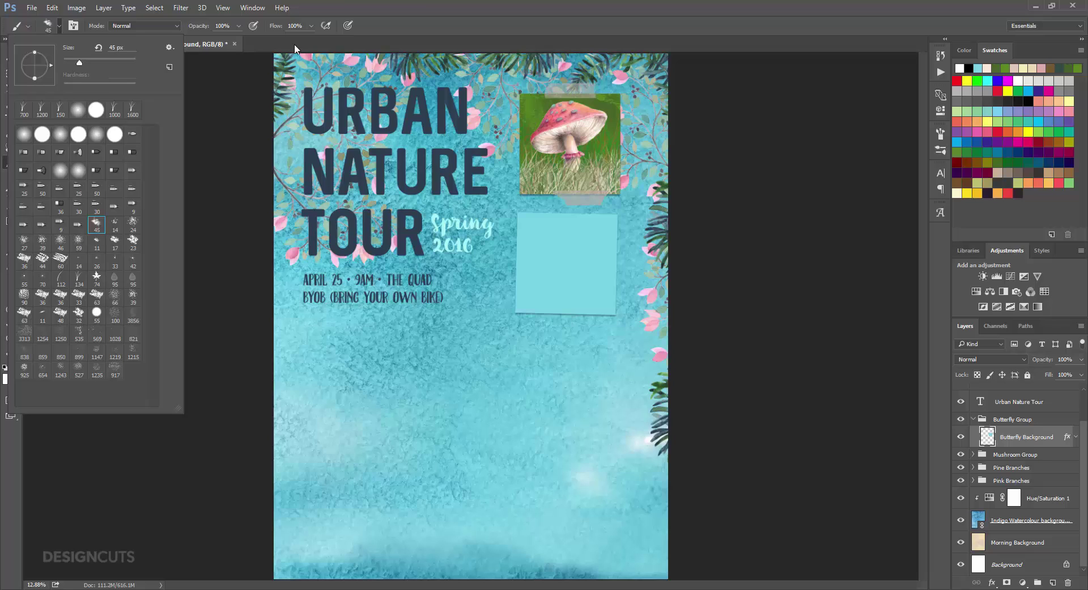
{"action": "left_click", "coordinate": [396, 16]}
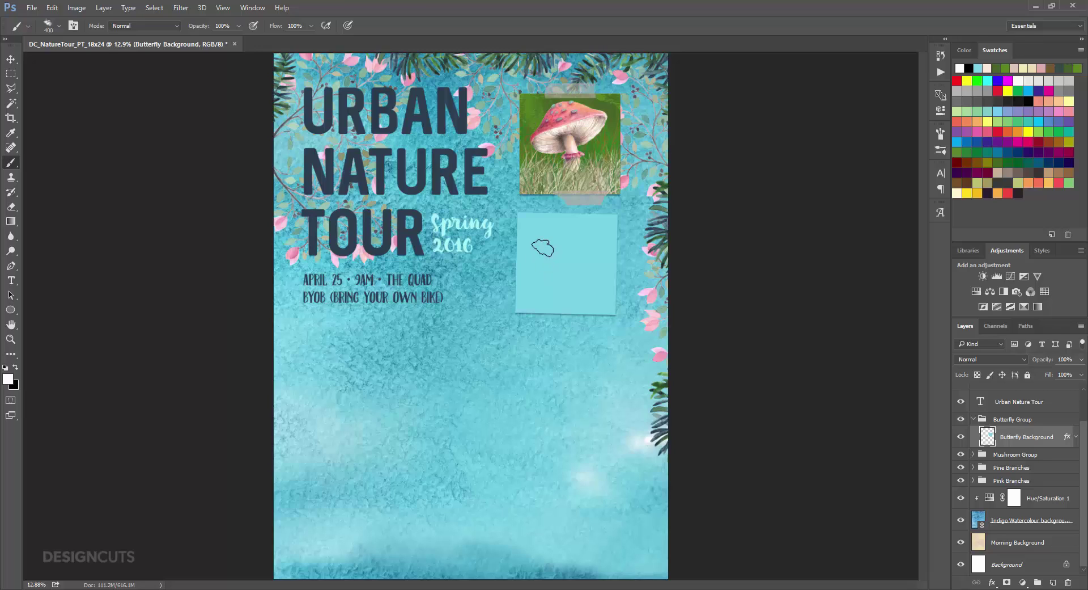
{"action": "left_click", "coordinate": [201, 24]}
{"action": "type", "text": "3"}
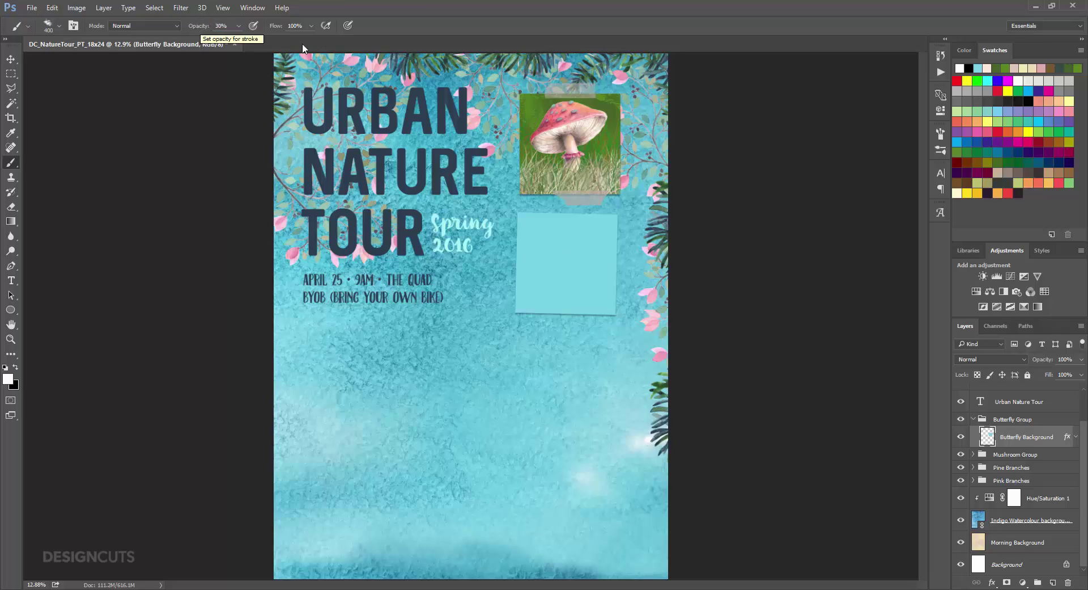
Create a new layer named "Clouds" directly above Butterfly Background.
{"action": "key", "text": "ctrl+plus"}
{"action": "key", "text": "ctrl+plus"}
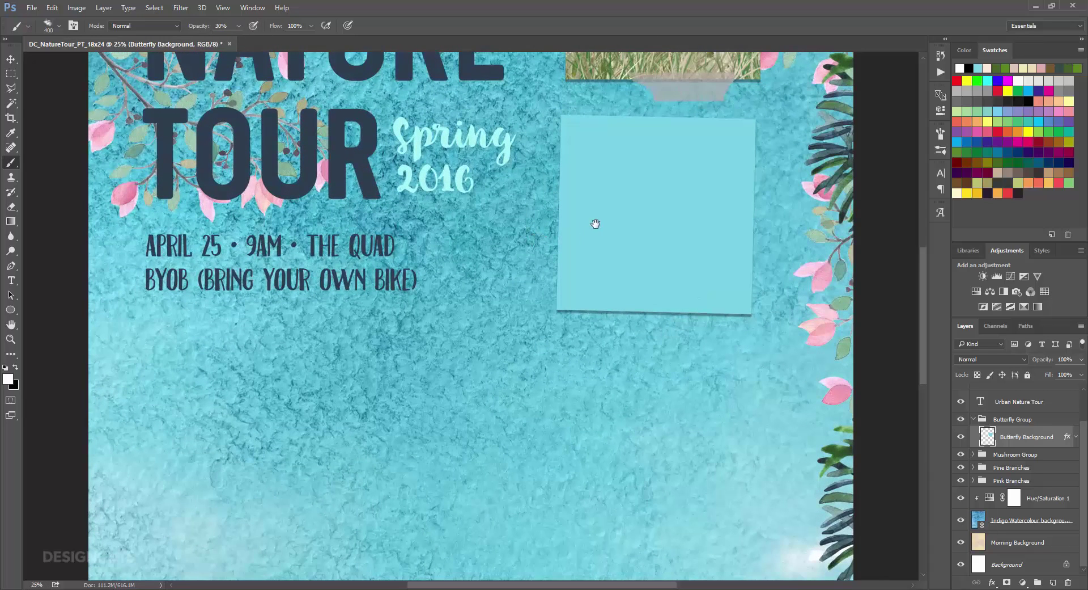
{"action": "left_click_drag", "start_coordinate": [593, 224], "coordinate": [451, 301]}
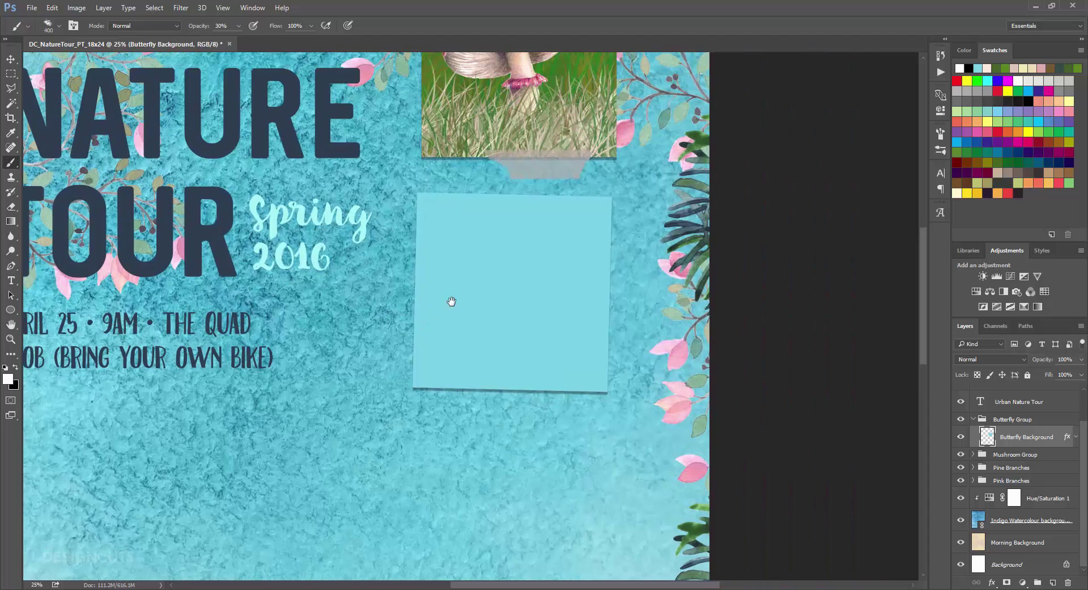
{"action": "left_click", "coordinate": [1053, 582]}
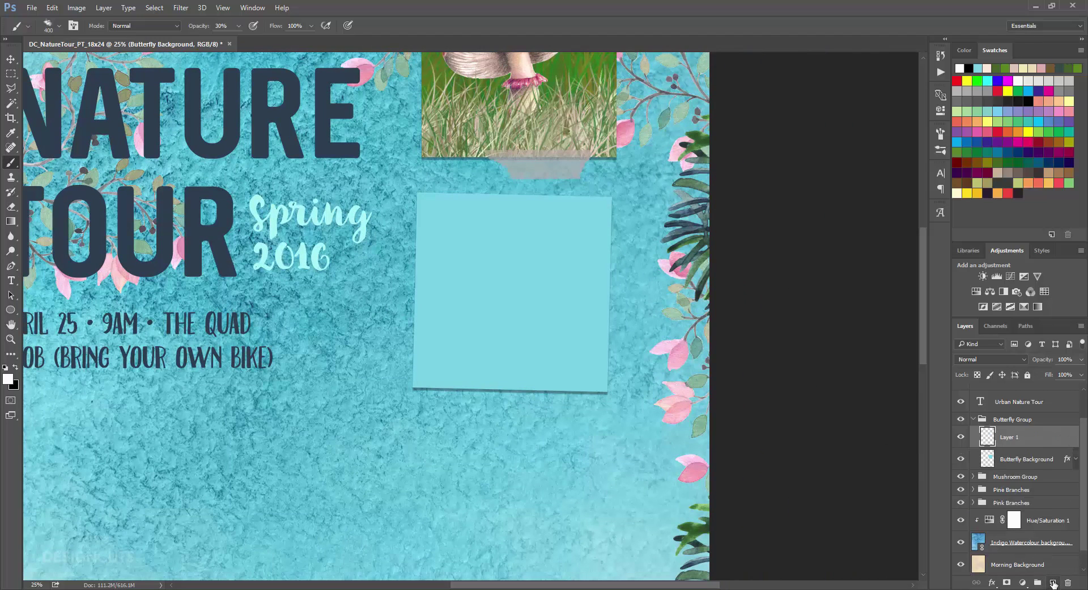
{"action": "double_click", "coordinate": [1014, 437]}
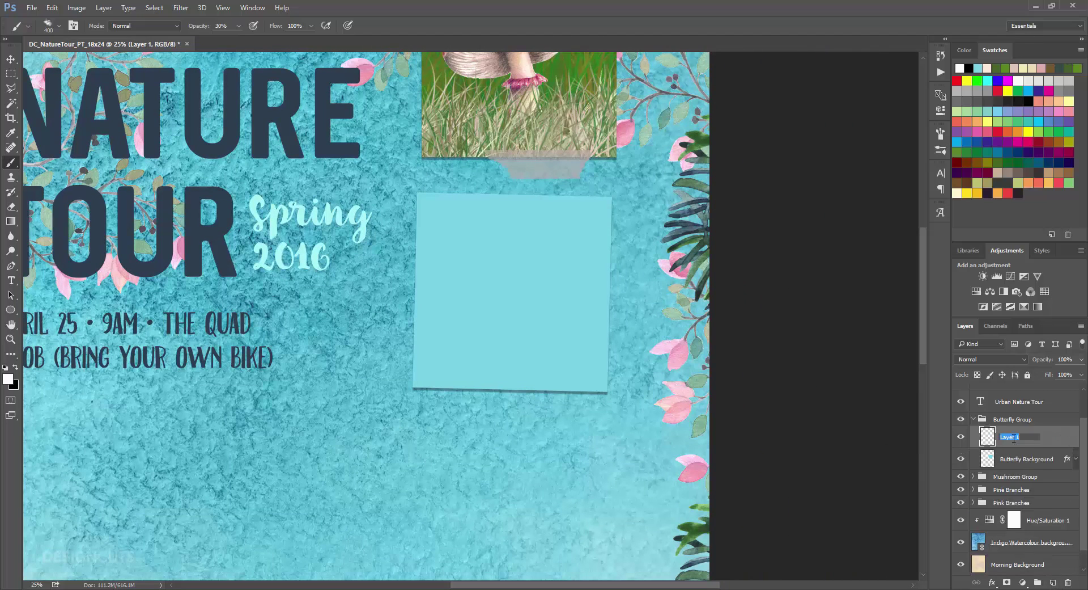
{"action": "type", "text": "Clouds"}
{"action": "key", "text": "Return"}
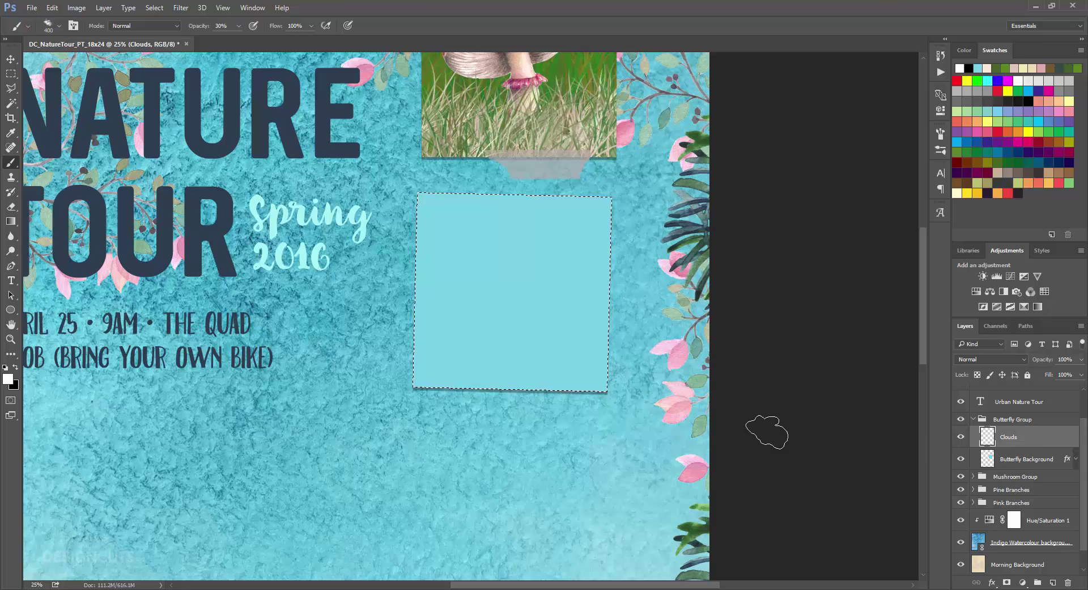
Paint soft white clouds across the blue square's upper edge, middle and lower edge, confined to a selection of the square, then deselect.
{"action": "mouse_move", "coordinate": [422, 304]}
{"action": "left_mouse_down"}
{"action": "mouse_move", "coordinate": [481, 275]}
{"action": "mouse_move", "coordinate": [506, 276]}
{"action": "mouse_move", "coordinate": [502, 291]}
{"action": "mouse_move", "coordinate": [469, 299]}
{"action": "mouse_move", "coordinate": [468, 311]}
{"action": "mouse_move", "coordinate": [432, 302]}
{"action": "mouse_move", "coordinate": [499, 305]}
{"action": "mouse_move", "coordinate": [533, 276]}
{"action": "left_mouse_up"}
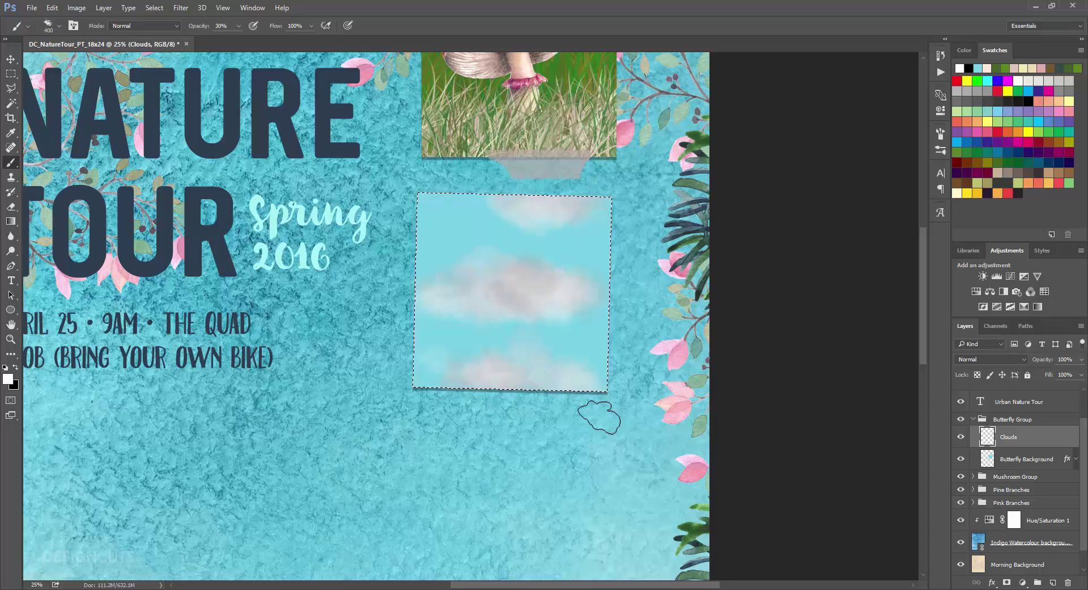
{"action": "key", "text": "ctrl+d"}
{"action": "key", "text": "v"}
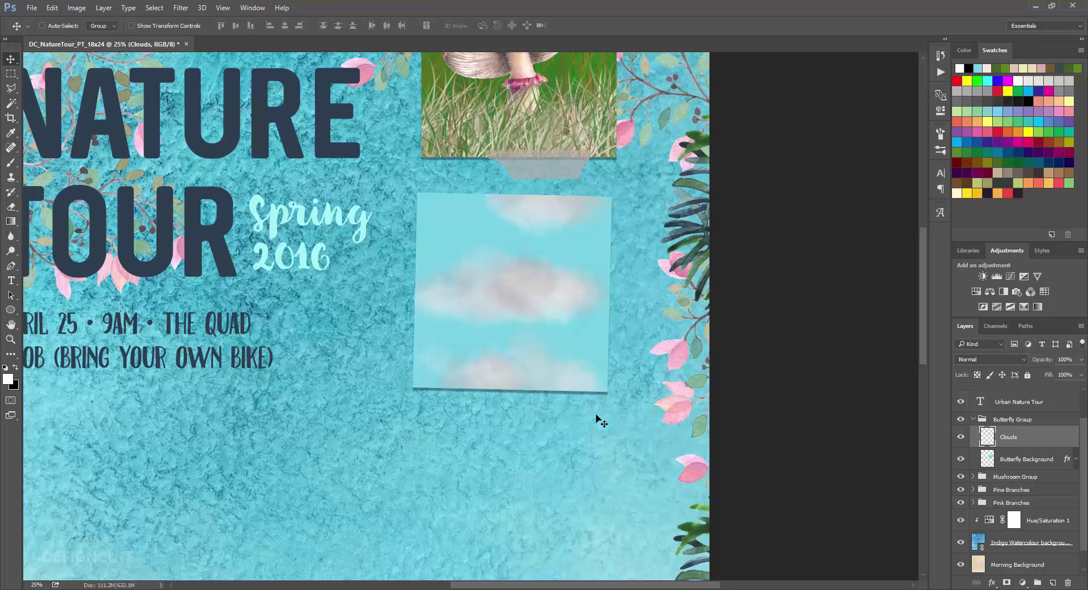
Add a colorized Hue/Saturation adjustment clipped to the Clouds layer, with Hue 188, Saturation 45 and Lightness +10.
{"action": "left_click", "coordinate": [976, 291]}
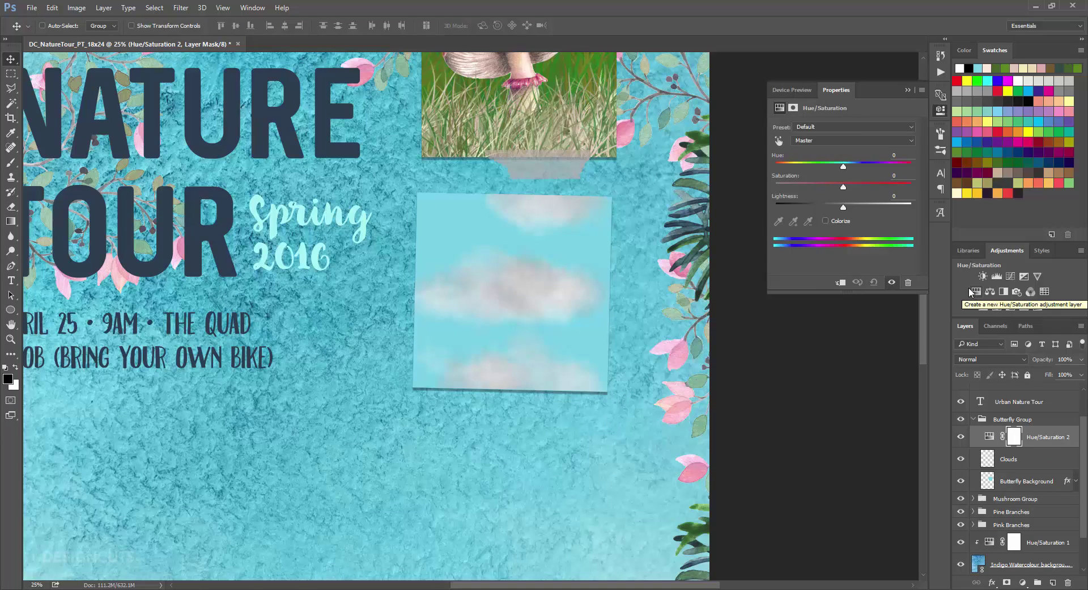
{"action": "left_click", "coordinate": [824, 221]}
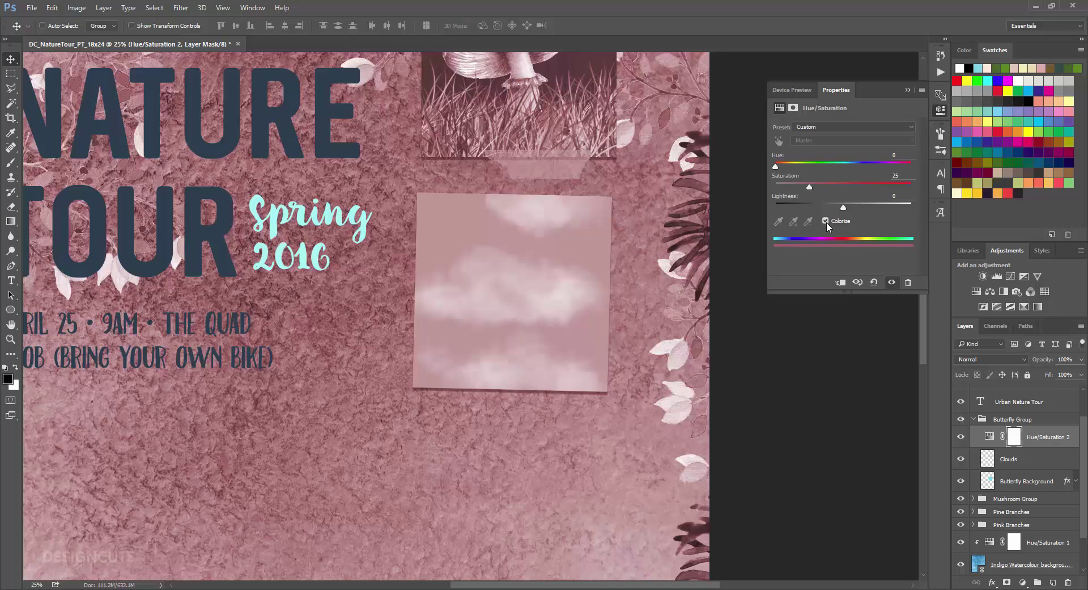
{"action": "left_click", "coordinate": [840, 282]}
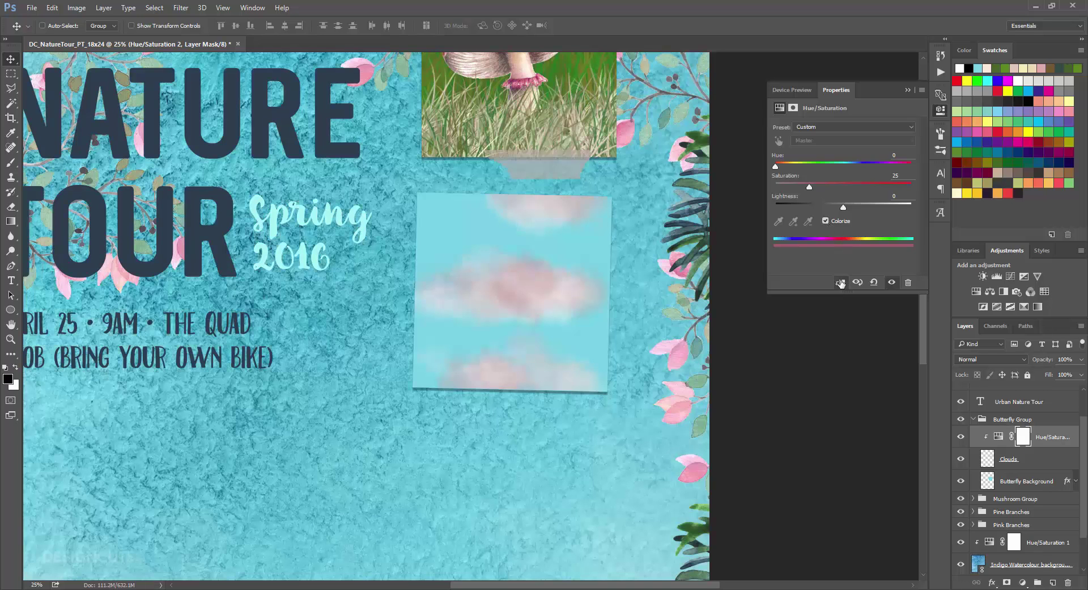
{"action": "left_click_drag", "start_coordinate": [775, 166], "coordinate": [846, 170]}
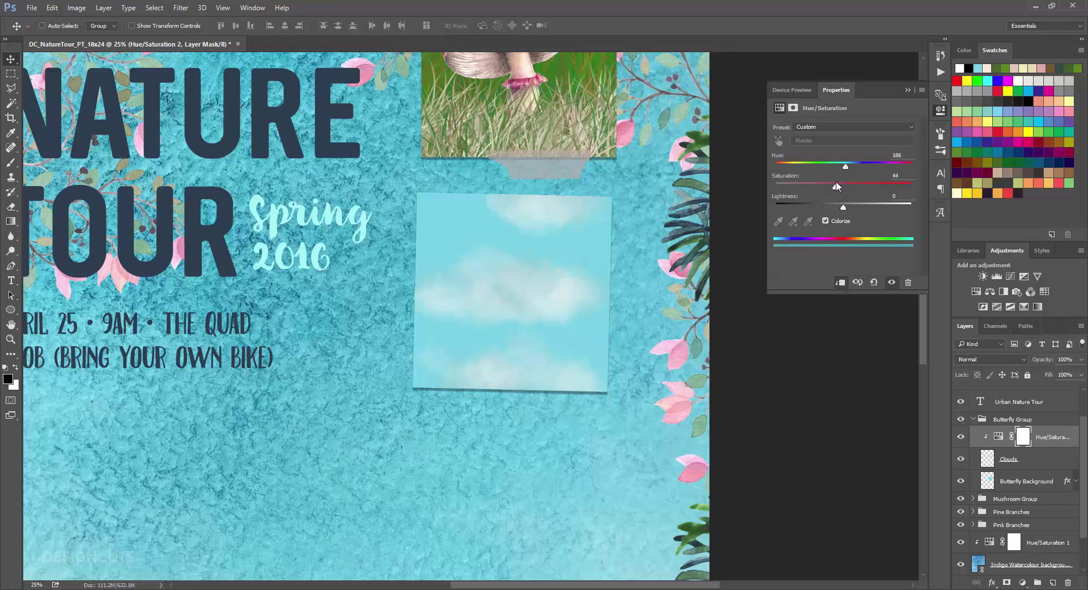
{"action": "left_click_drag", "start_coordinate": [837, 186], "coordinate": [850, 209]}
{"action": "left_click", "coordinate": [1060, 438]}
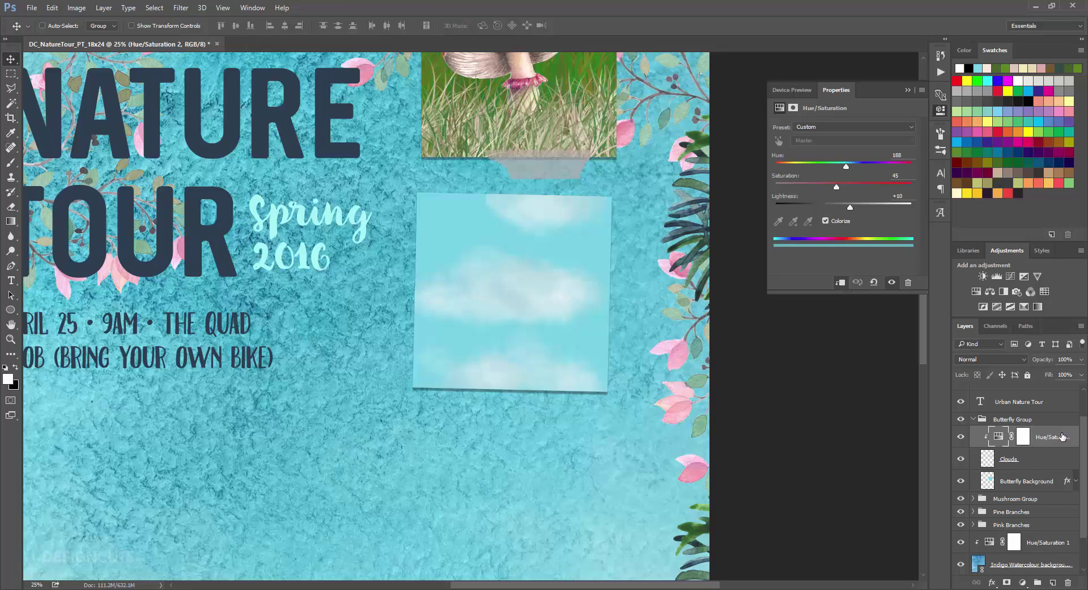
{"action": "left_click", "coordinate": [934, 112]}
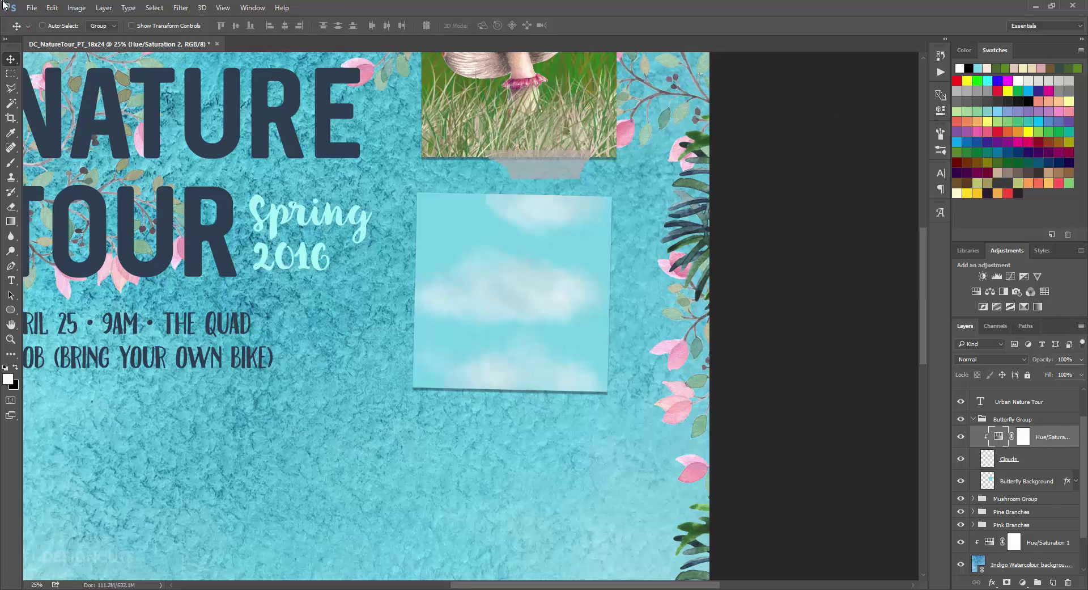
Place LilacLight_04 from the Octopus Artis freebies folder as a linked object.
{"action": "left_click", "coordinate": [31, 7]}
{"action": "left_click", "coordinate": [54, 229]}
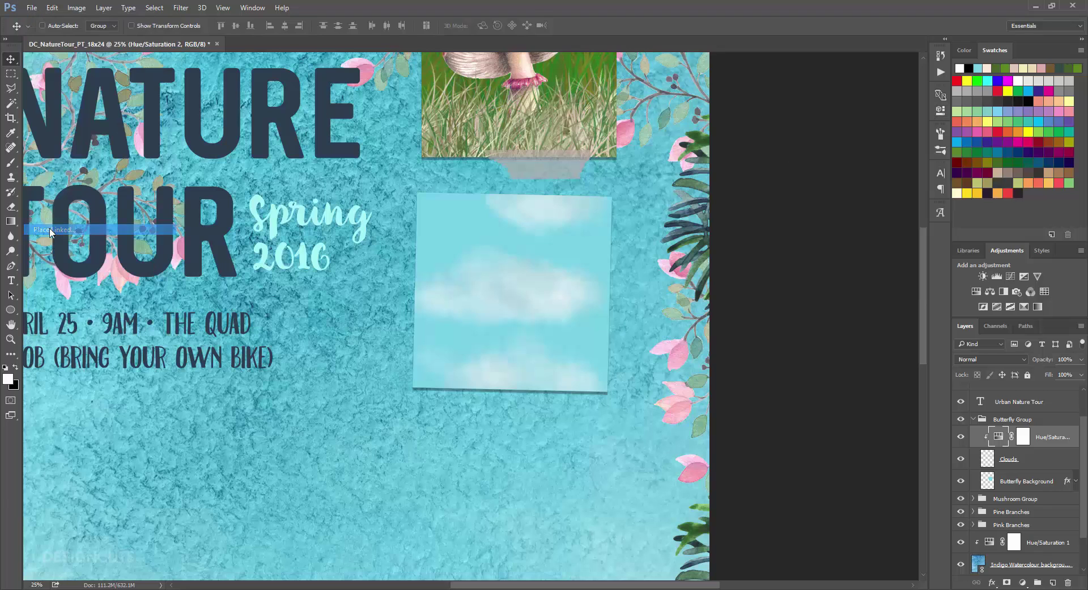
{"action": "left_click", "coordinate": [258, 26]}
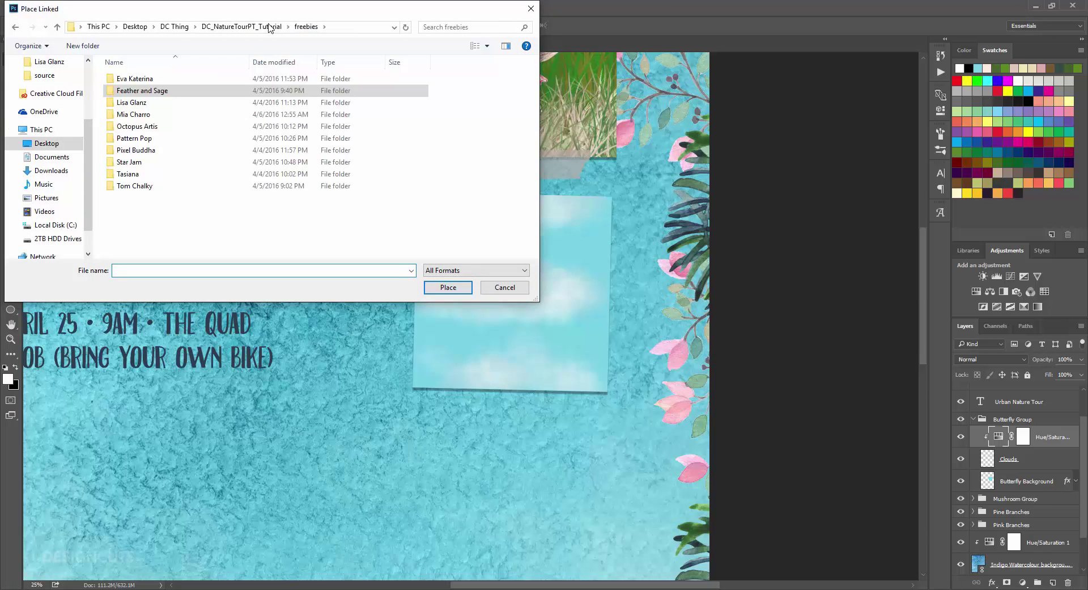
{"action": "double_click", "coordinate": [141, 126]}
{"action": "left_click", "coordinate": [147, 113]}
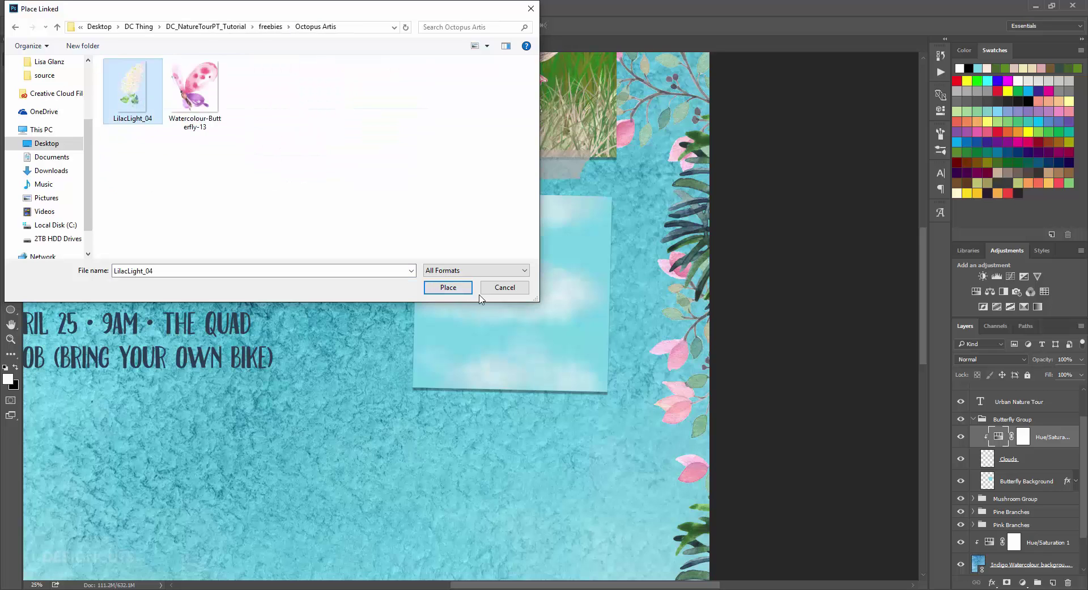
{"action": "left_click", "coordinate": [448, 287]}
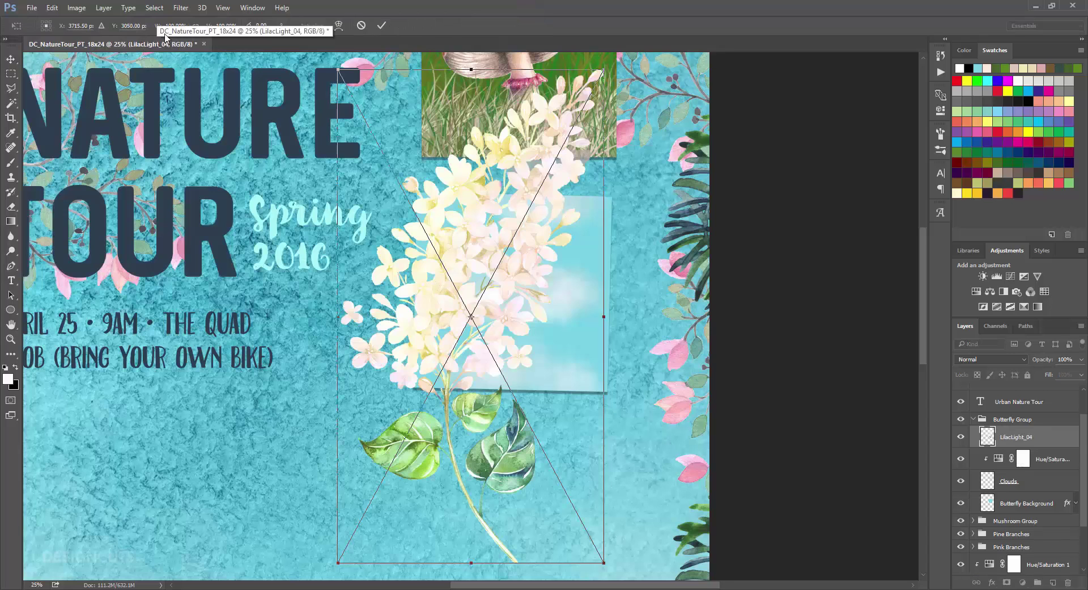
Scale the lilac to 70%, rotate it -30 degrees and position it over the blue square's left edge.
{"action": "left_click", "coordinate": [184, 25]}
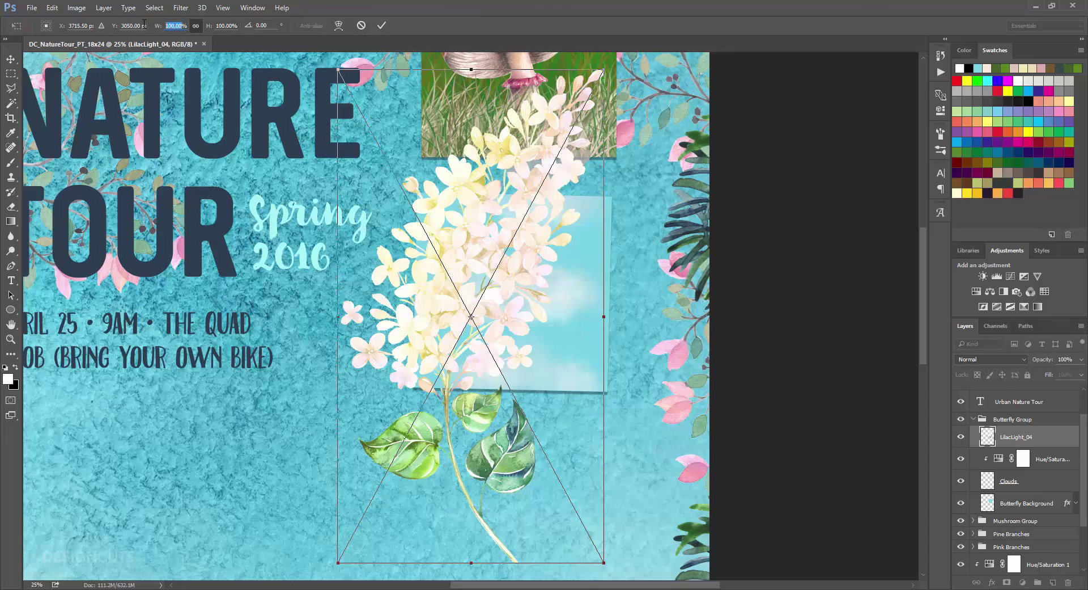
{"action": "type", "text": "70"}
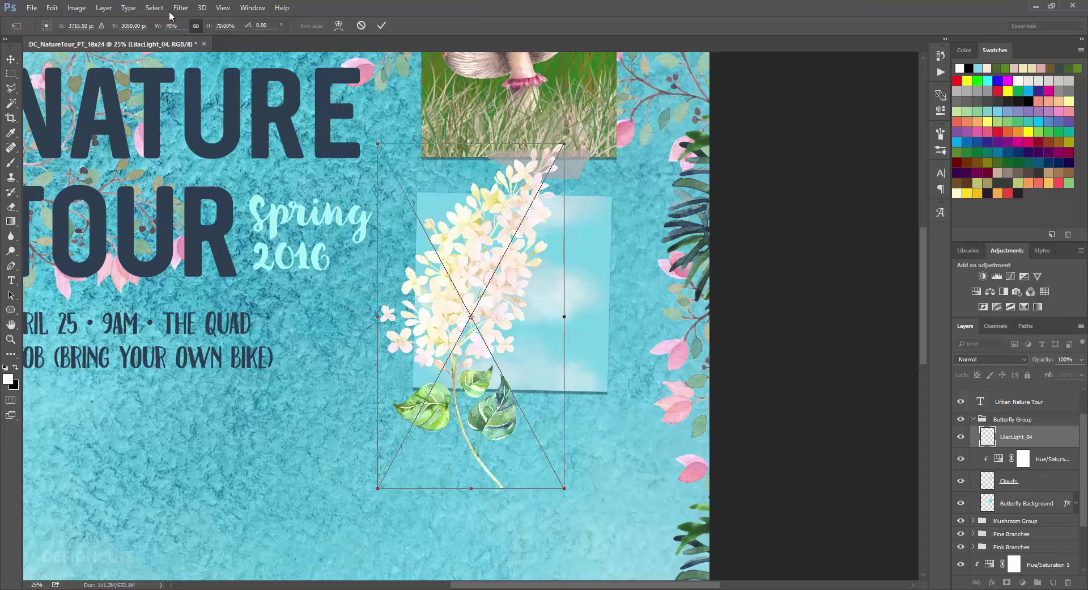
{"action": "left_click_drag", "start_coordinate": [273, 26], "coordinate": [221, 25]}
{"action": "type", "text": "-30"}
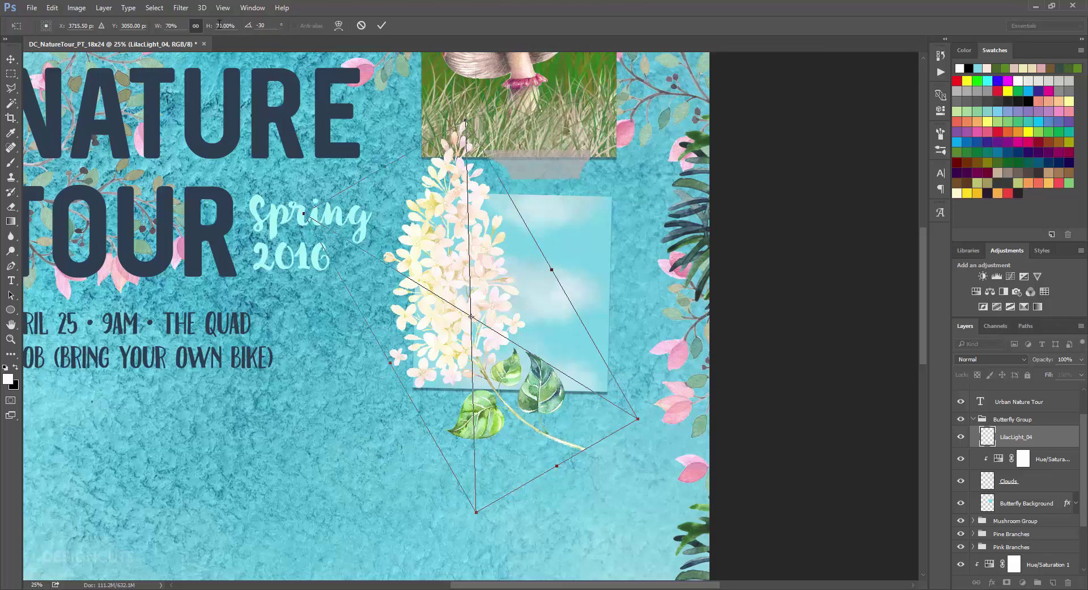
{"action": "key", "text": "Return"}
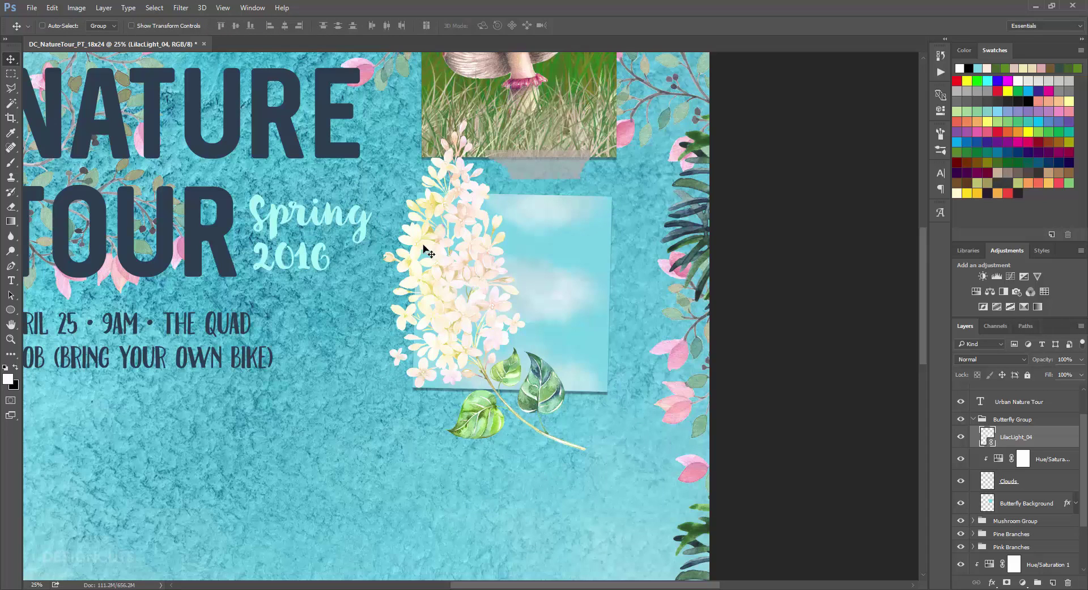
{"action": "left_click_drag", "start_coordinate": [475, 299], "coordinate": [435, 310]}
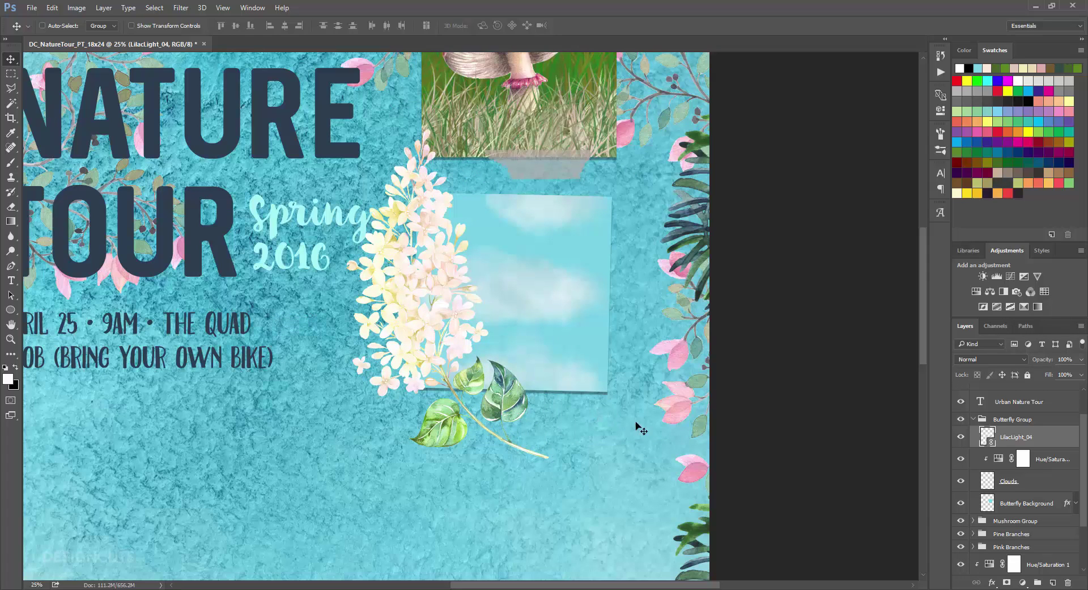
Mask the LilacLight_04 layer to the outline of the Butterfly Background square.
{"action": "key", "text": "ctrl"}
{"action": "left_click", "coordinate": [990, 505], "text": "ctrl"}
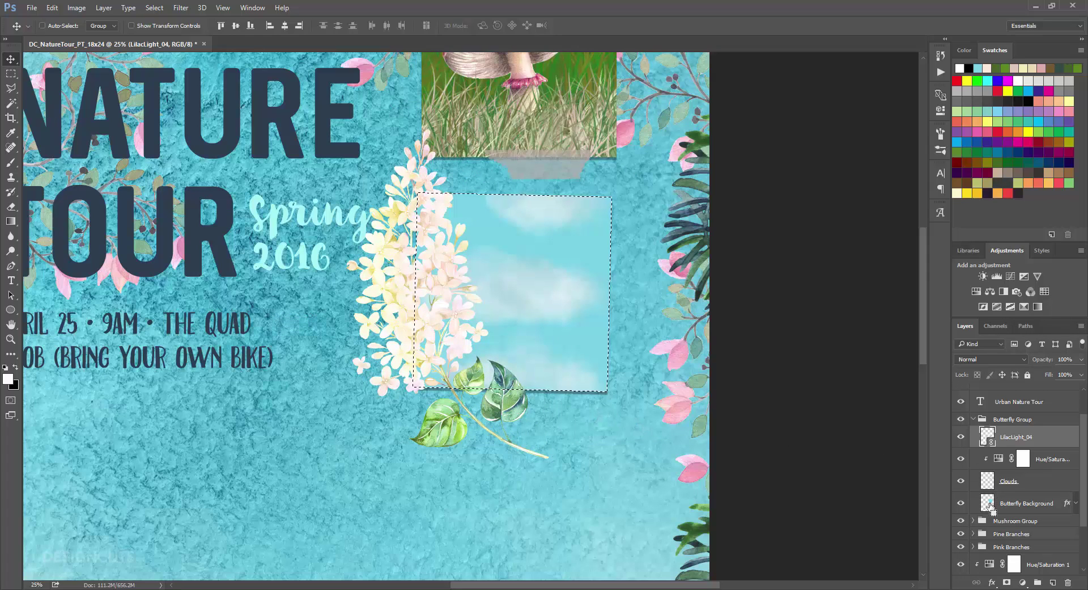
{"action": "left_click", "coordinate": [1007, 583]}
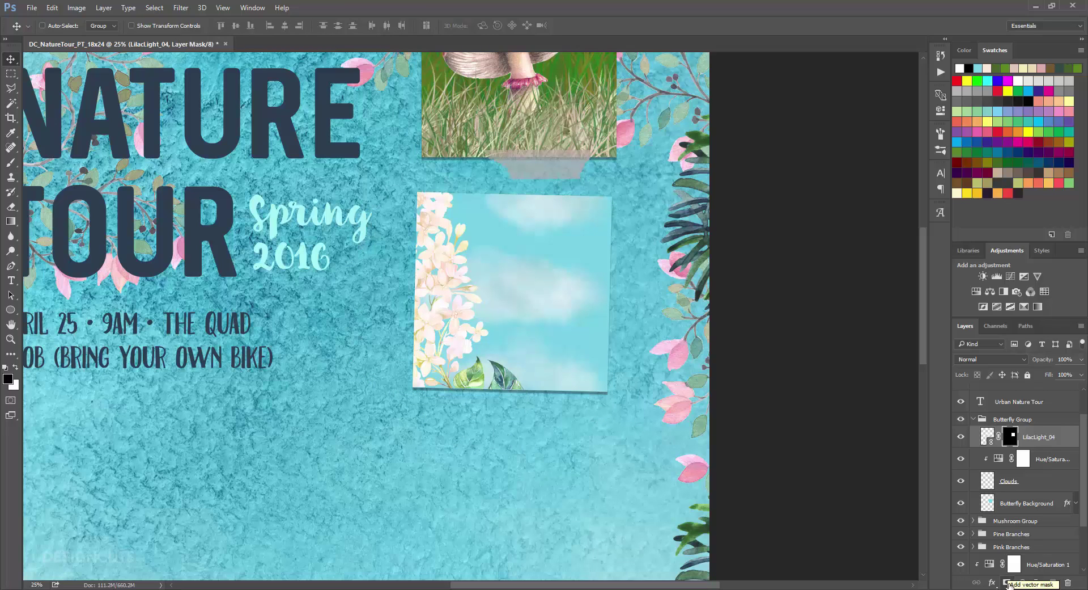
Place Watercolour-Butterfly-13 from the Octopus Artis folder as a linked object above the lilac.
{"action": "left_click", "coordinate": [30, 9]}
{"action": "left_click", "coordinate": [54, 229]}
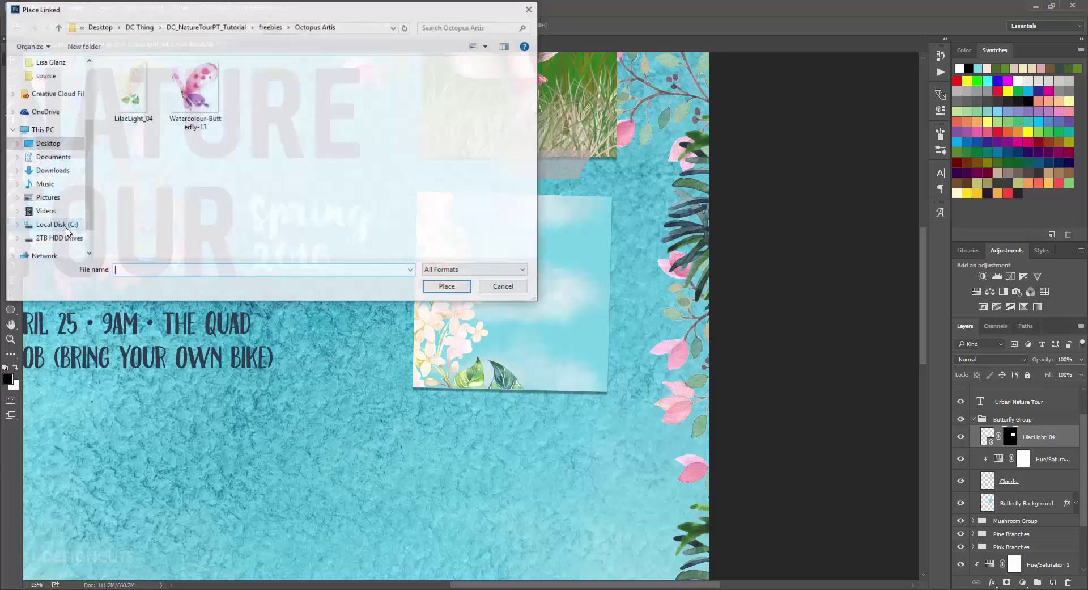
{"action": "left_click", "coordinate": [190, 91]}
{"action": "left_click", "coordinate": [469, 287]}
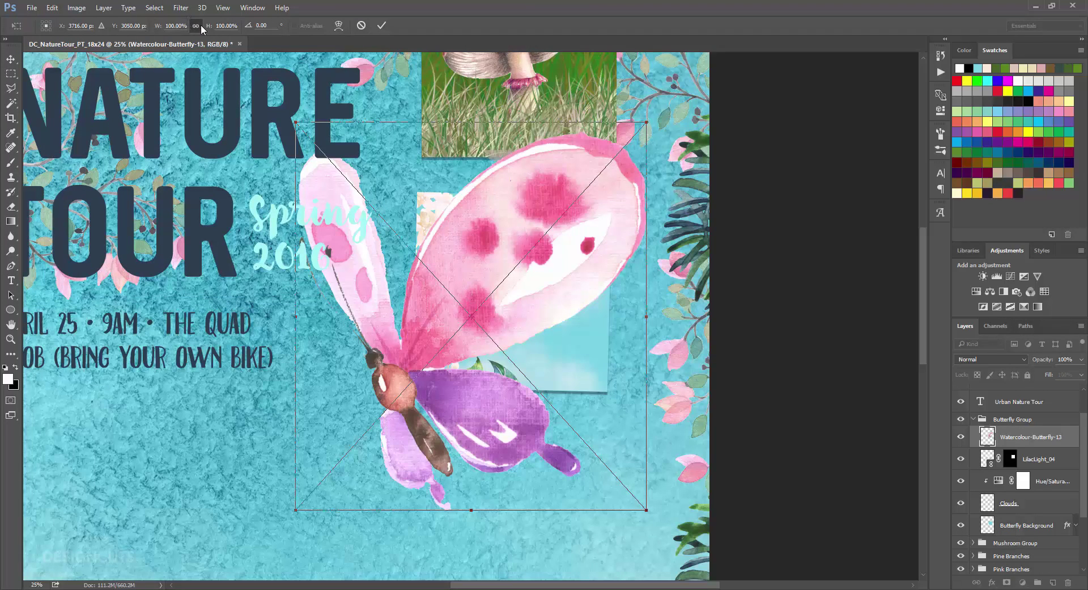
Scale the butterfly to 35% and position it over the sky area of the blue square, beside the lilac.
{"action": "double_click", "coordinate": [176, 25]}
{"action": "type", "text": "35"}
{"action": "key", "text": "Return"}
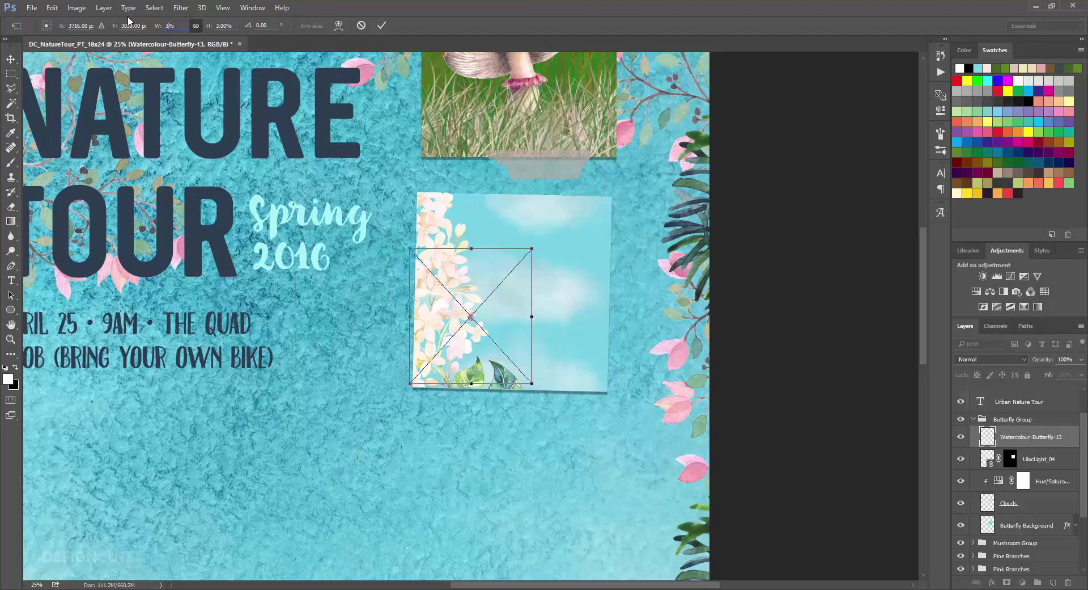
{"action": "key", "text": "Return"}
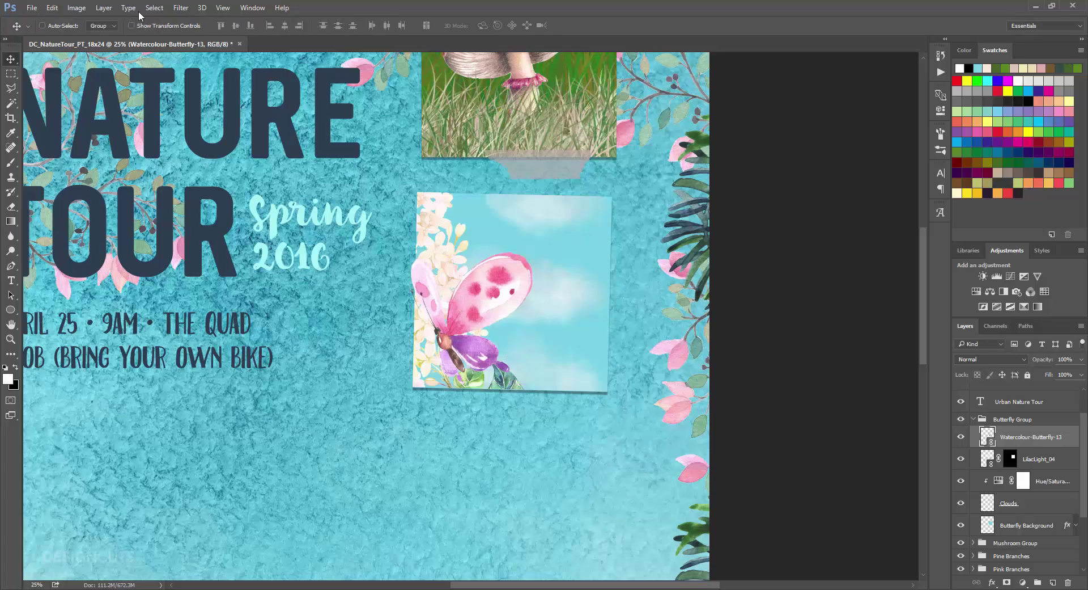
{"action": "left_click_drag", "start_coordinate": [498, 298], "coordinate": [562, 260]}
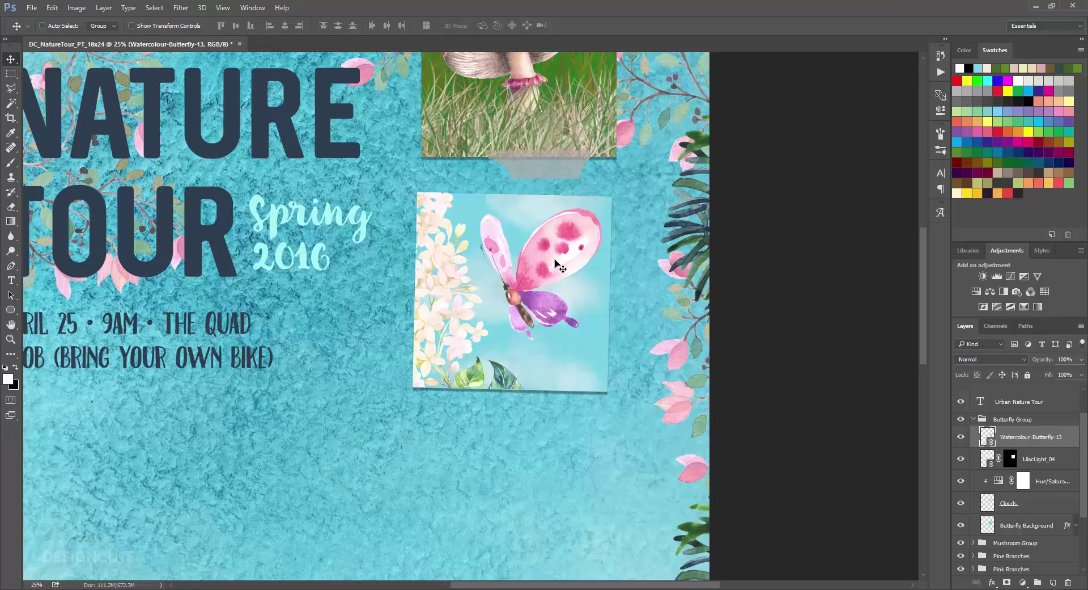
Place Washi_Stripe_Gray from the Pattern Pop freebies folder as a linked object above the butterfly.
{"action": "left_click", "coordinate": [31, 8]}
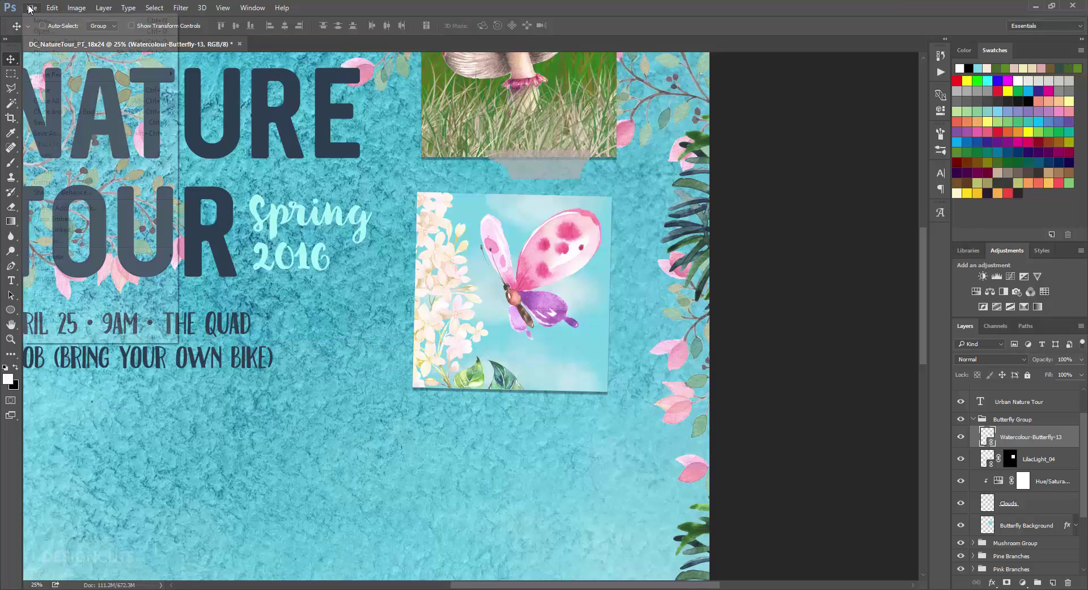
{"action": "left_click", "coordinate": [54, 229]}
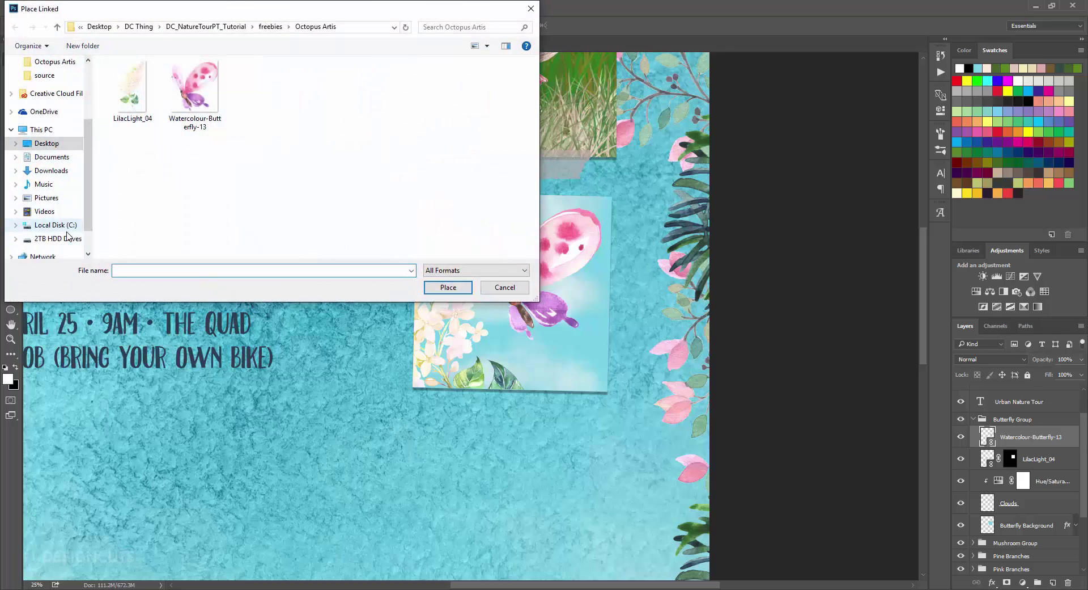
{"action": "left_click", "coordinate": [271, 26]}
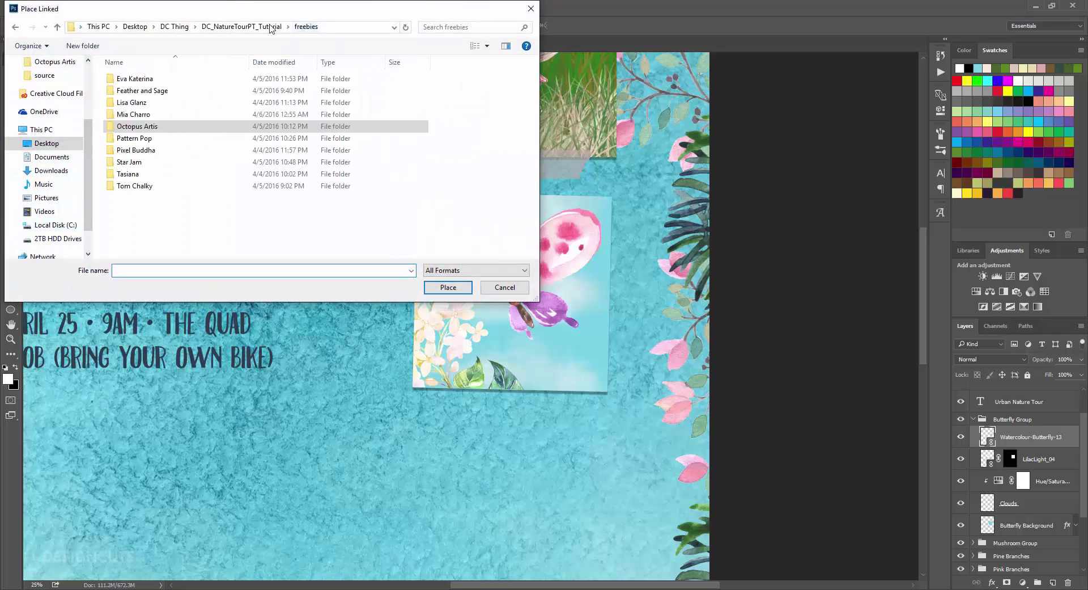
{"action": "double_click", "coordinate": [147, 141]}
{"action": "left_click", "coordinate": [136, 81]}
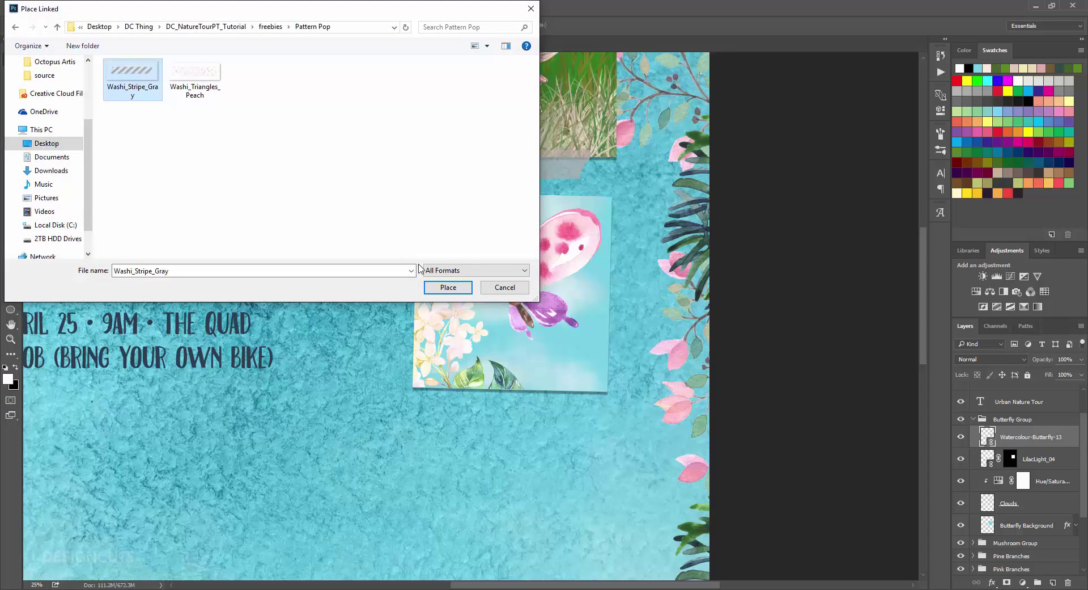
{"action": "left_click", "coordinate": [448, 288]}
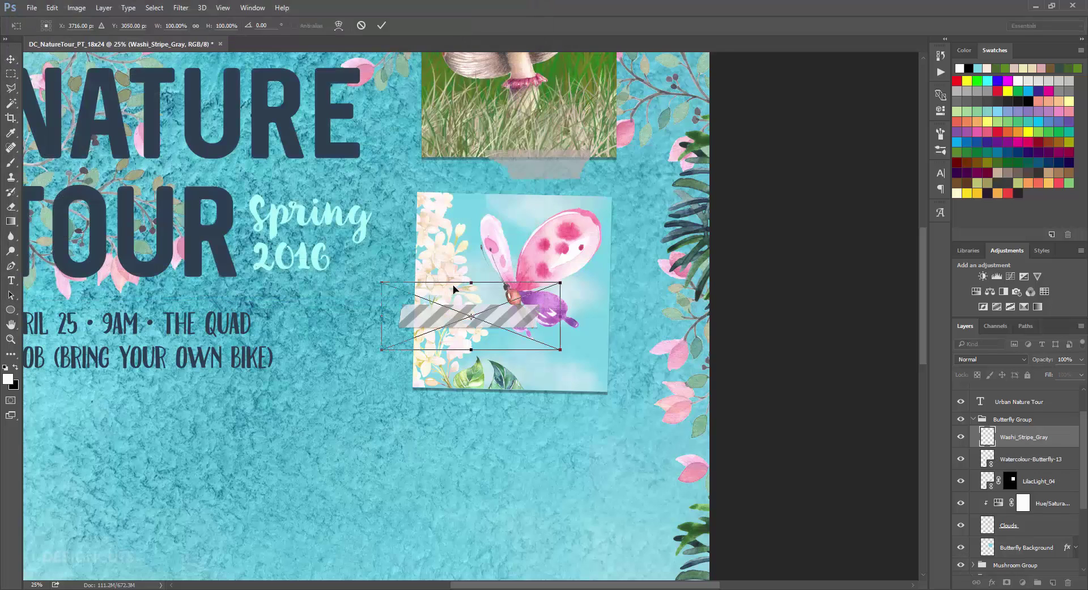
Position the striped washi tape across the butterfly square's bottom edge and rotate it 2.25 degrees.
{"action": "left_click_drag", "start_coordinate": [491, 311], "coordinate": [550, 386]}
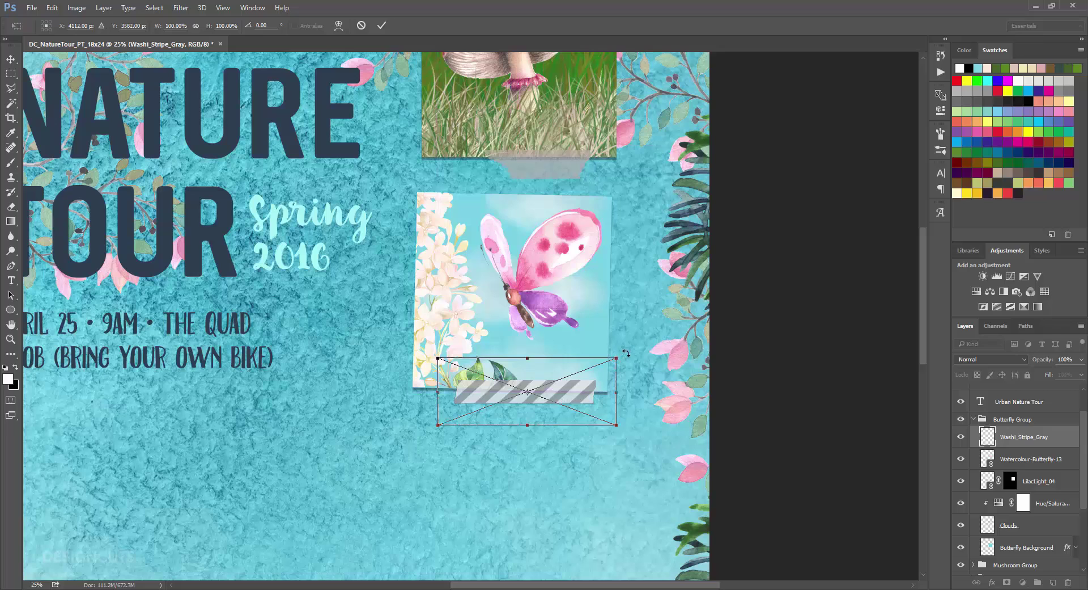
{"action": "left_click_drag", "start_coordinate": [625, 354], "coordinate": [630, 361]}
{"action": "left_click_drag", "start_coordinate": [578, 396], "coordinate": [570, 391]}
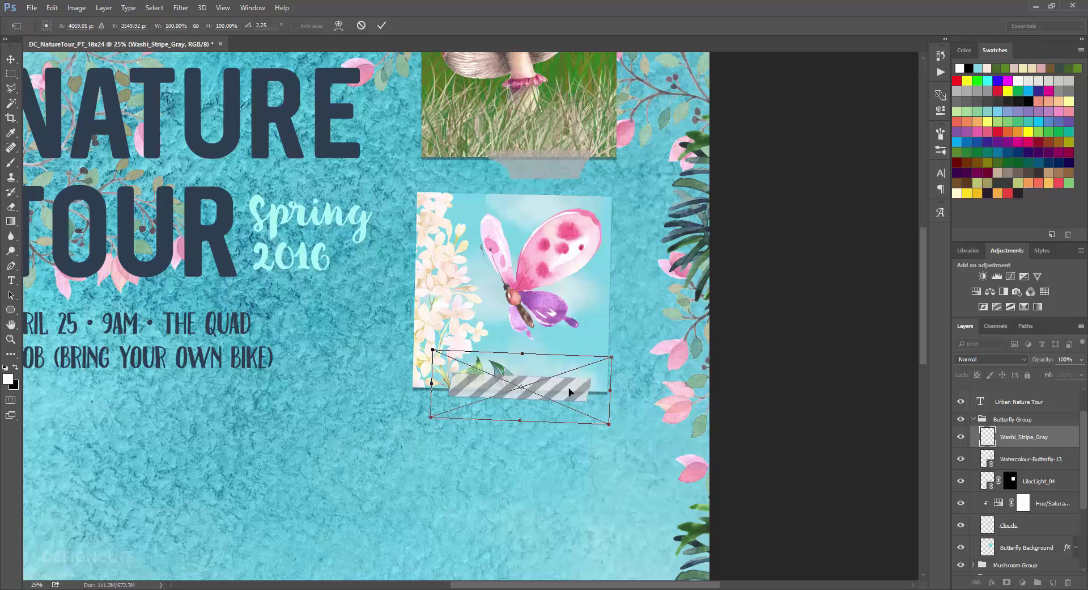
{"action": "key", "text": "Return"}
Duplicate the striped tape, move the copy to the butterfly square's top edge and rotate it slightly counterclockwise.
{"action": "key", "text": "ctrl+j"}
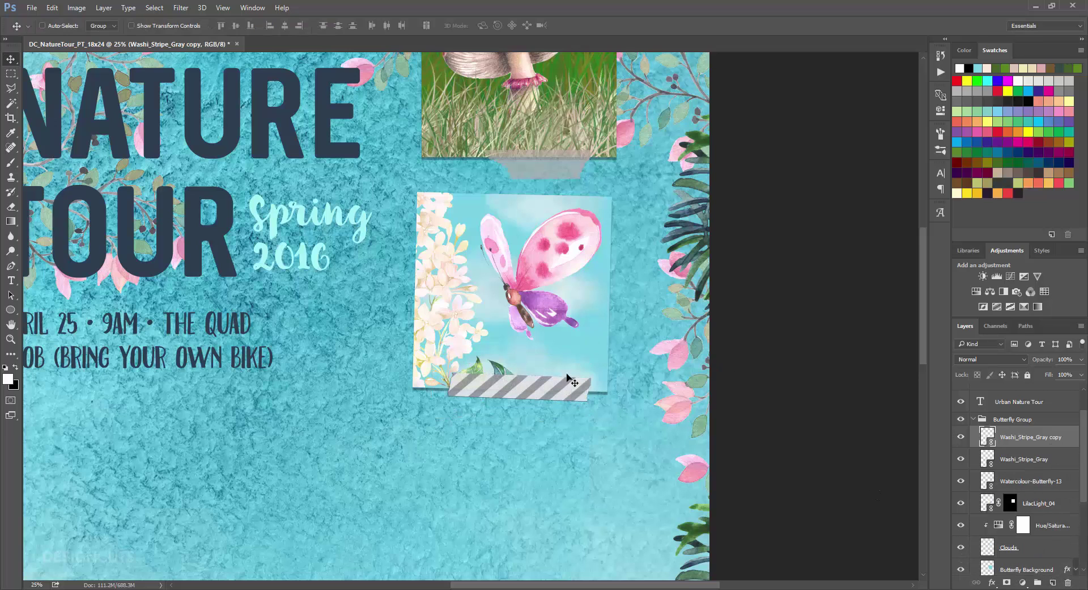
{"action": "left_click_drag", "start_coordinate": [564, 396], "coordinate": [536, 207]}
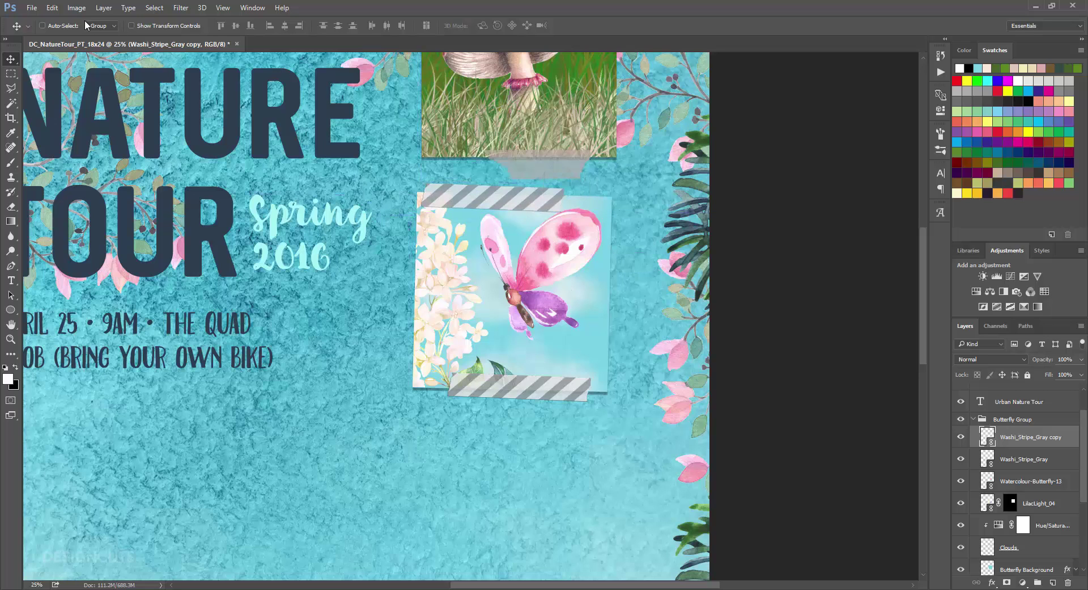
{"action": "left_click", "coordinate": [51, 7]}
{"action": "left_click", "coordinate": [79, 228]}
{"action": "left_click_drag", "start_coordinate": [626, 180], "coordinate": [637, 175]}
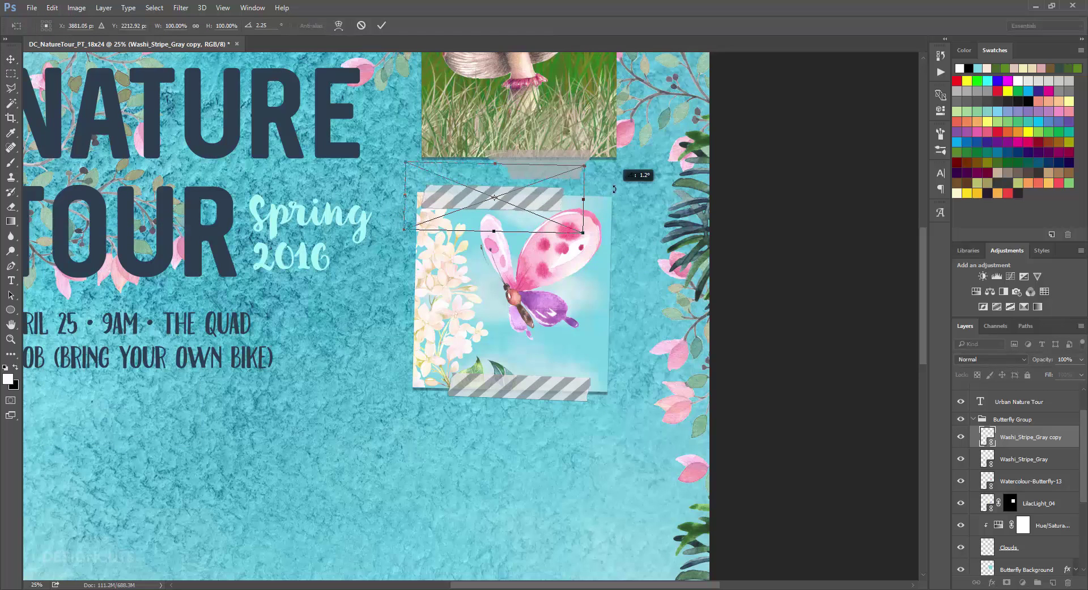
{"action": "key", "text": "Return"}
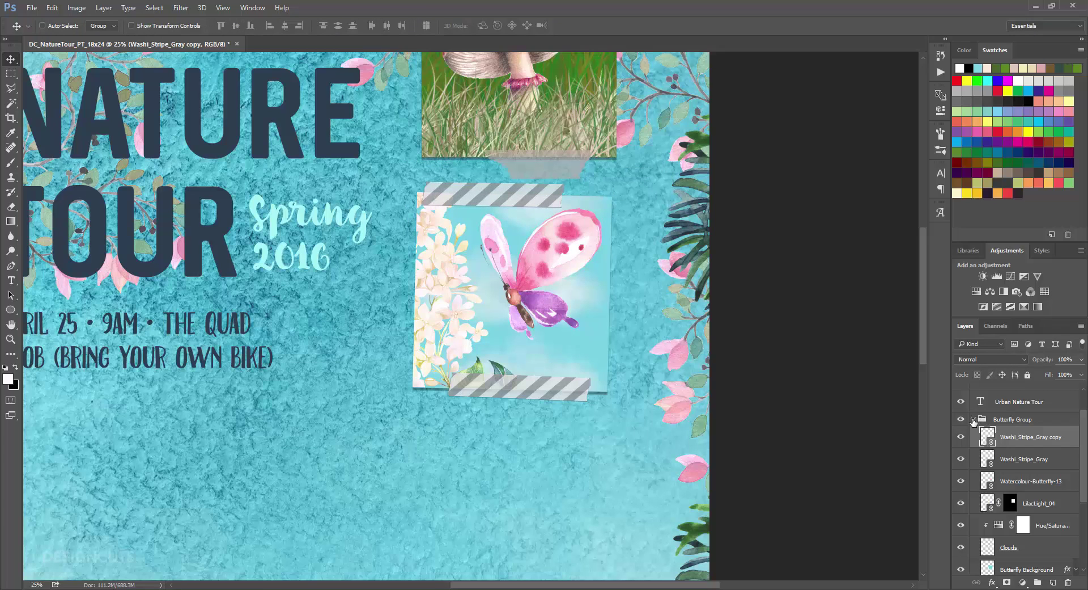
Collapse the Butterfly Group and create a new layer group named "Flower Group" above it.
{"action": "left_click", "coordinate": [973, 419]}
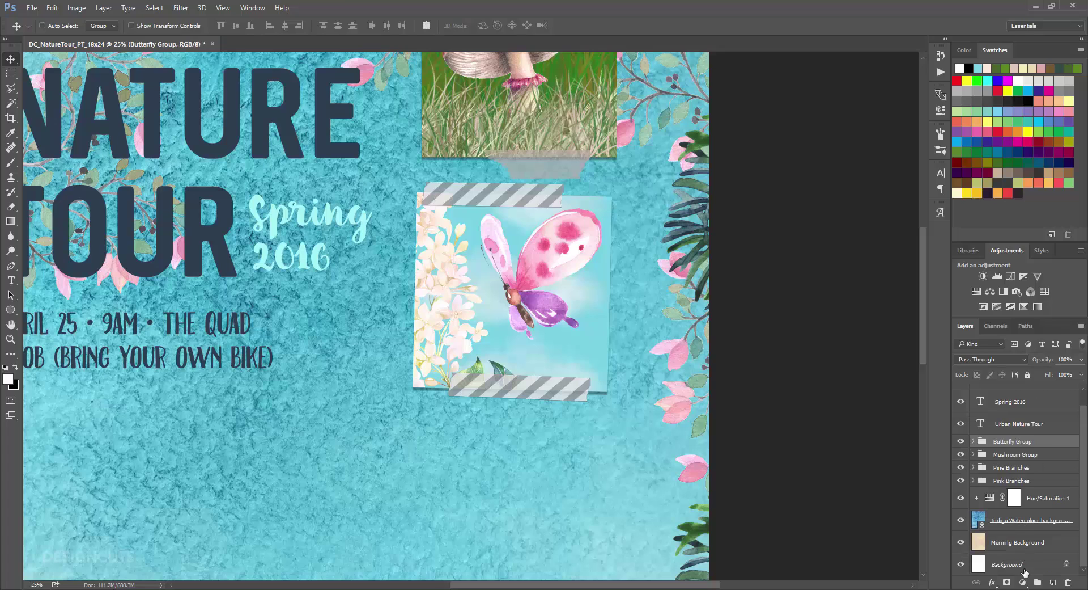
{"action": "left_click", "coordinate": [1038, 582]}
{"action": "double_click", "coordinate": [1003, 441]}
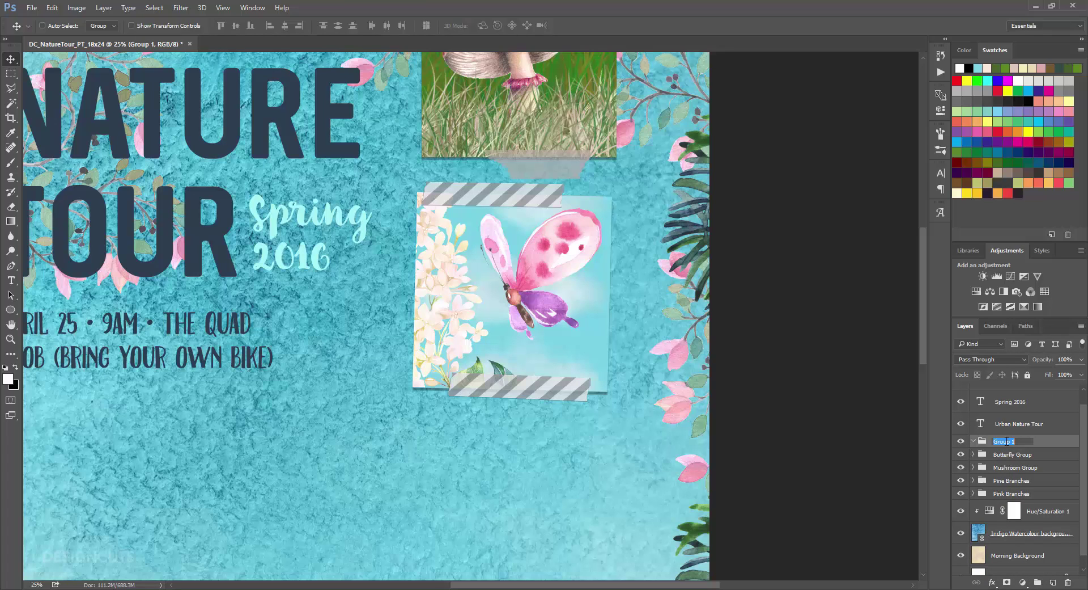
{"action": "type", "text": "Flower"}
{"action": "key", "text": "Return"}
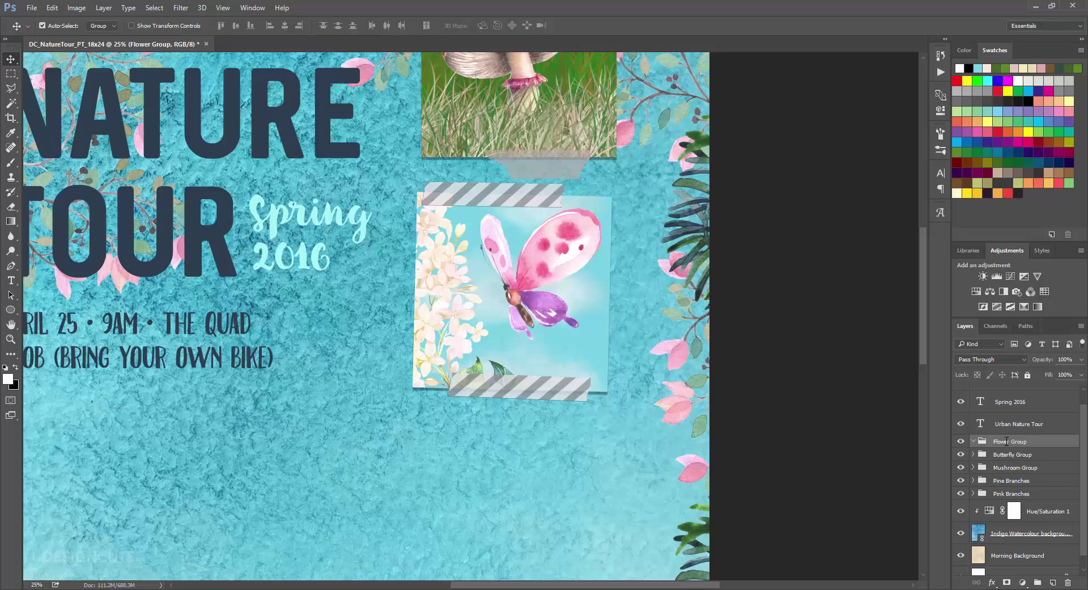
Duplicate the Mushroom Background layer from the Mushroom Group into the Flower Group, leaving the Mushroom Group collapsed.
{"action": "key", "text": "ctrl+minus"}
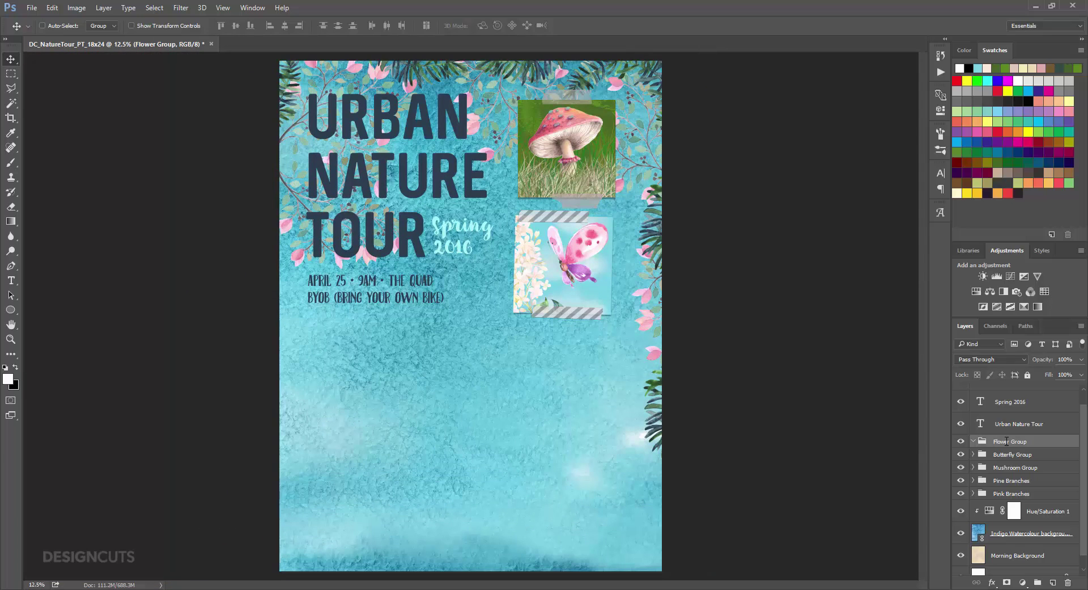
{"action": "left_click", "coordinate": [973, 467]}
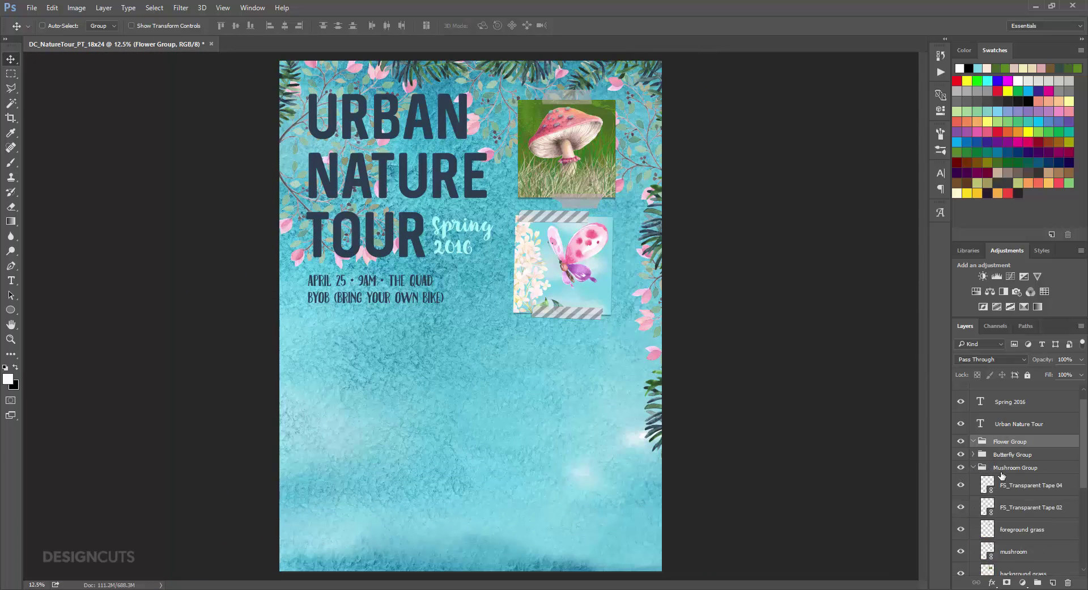
{"action": "scroll", "coordinate": [1002, 476], "scroll_direction": "down", "scroll_amount": 5}
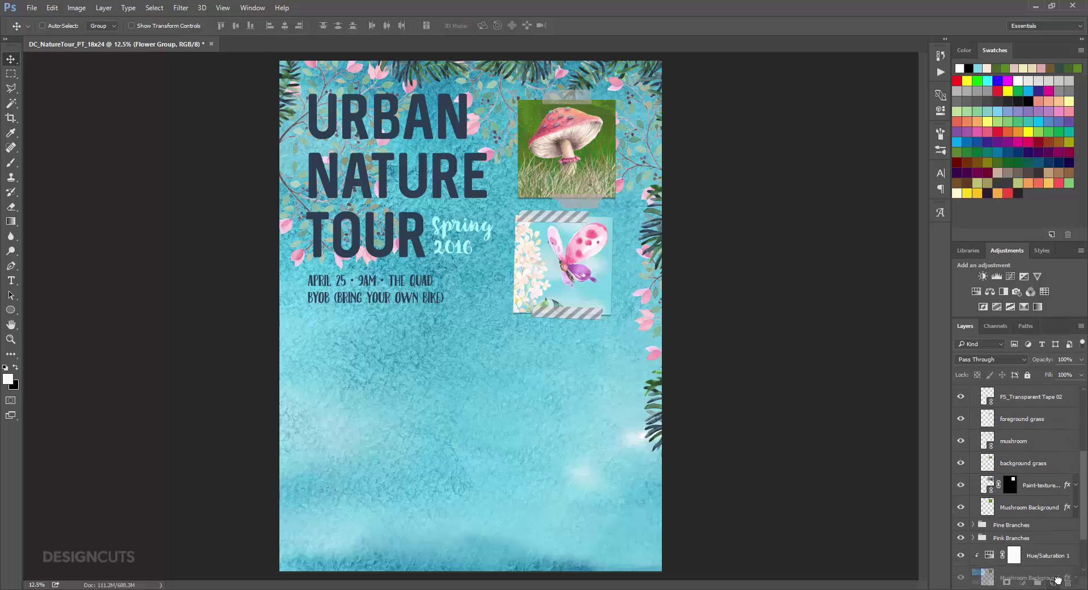
{"action": "left_click_drag", "start_coordinate": [1058, 580], "coordinate": [1016, 419]}
{"action": "scroll", "coordinate": [1057, 570], "scroll_direction": "up", "scroll_amount": 2}
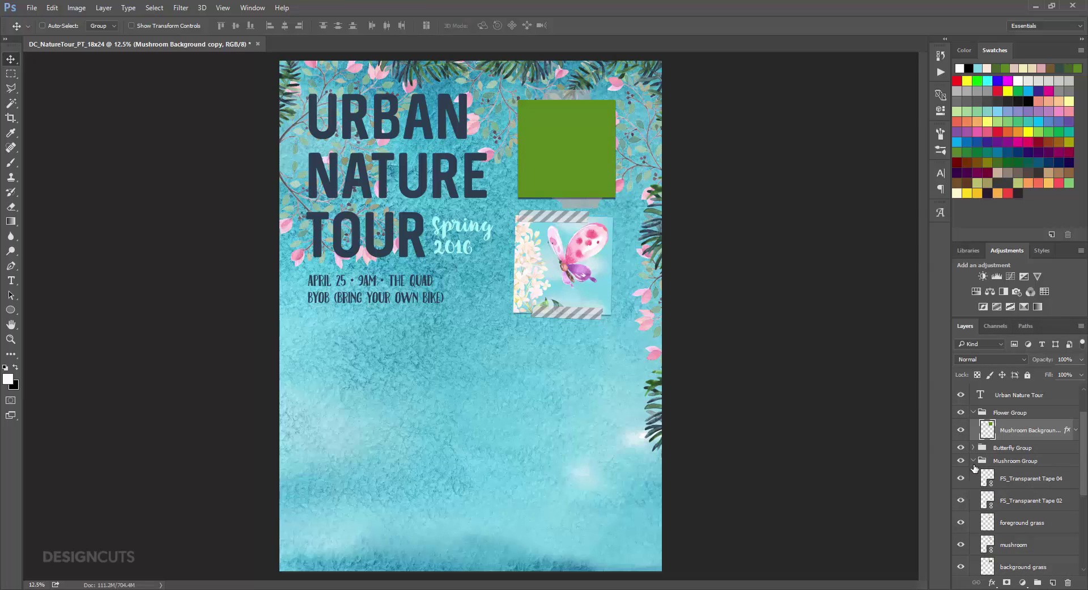
{"action": "left_click", "coordinate": [974, 461]}
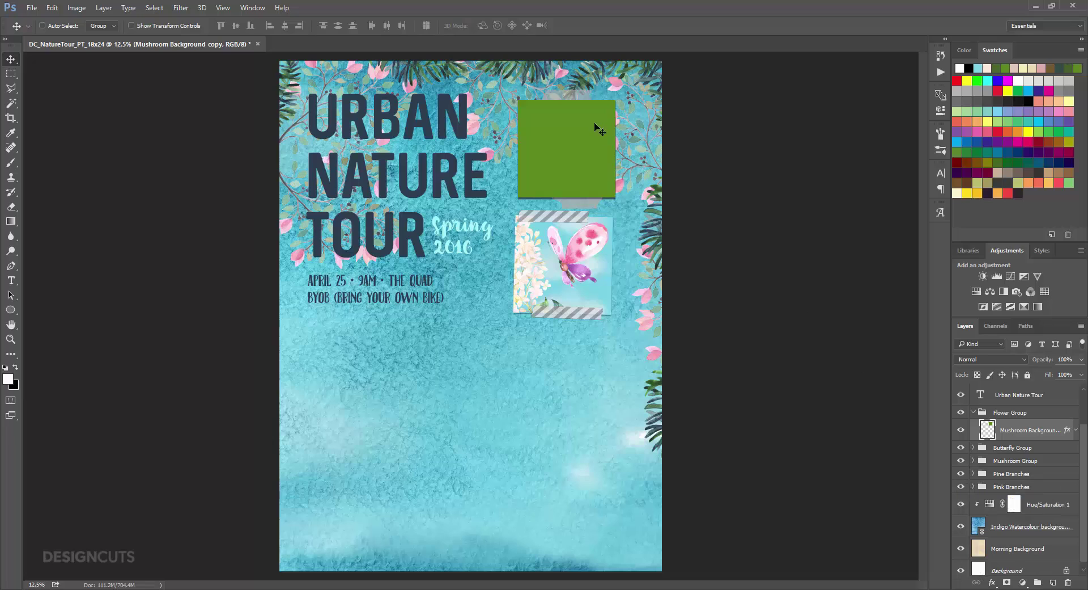
Move the copied green square below the butterfly picture and rotate it about -4.2 degrees.
{"action": "left_click_drag", "start_coordinate": [596, 130], "coordinate": [610, 356]}
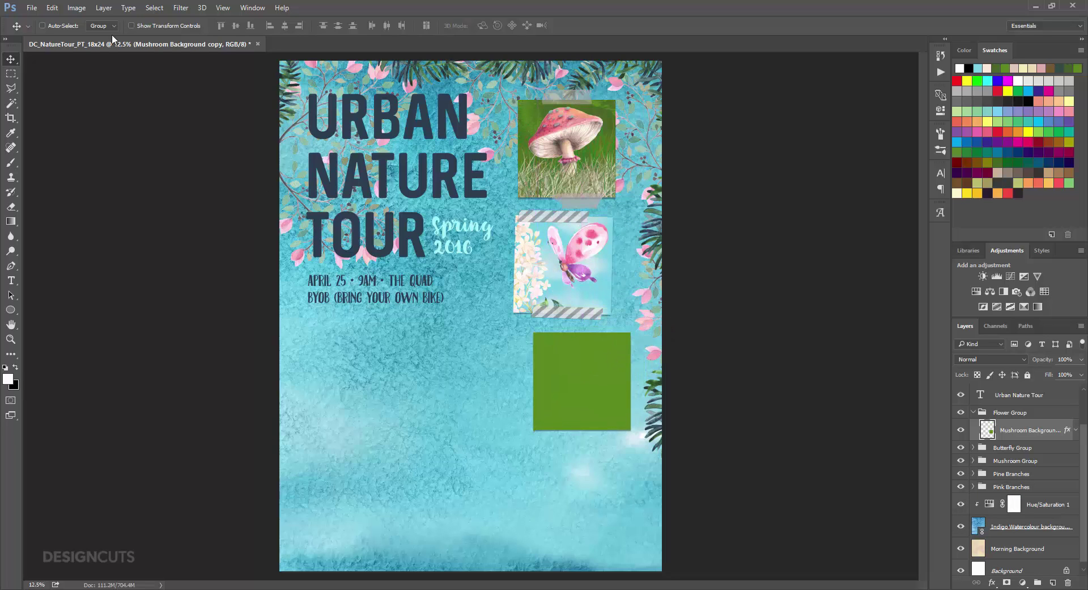
{"action": "left_click", "coordinate": [52, 8]}
{"action": "left_click", "coordinate": [76, 228]}
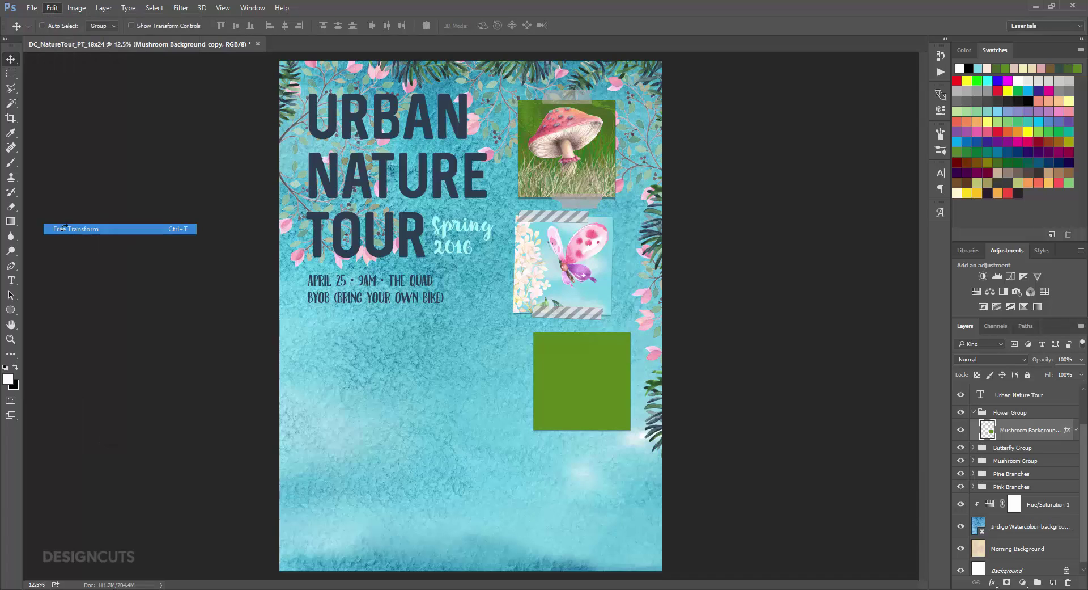
{"action": "left_click_drag", "start_coordinate": [649, 329], "coordinate": [644, 327]}
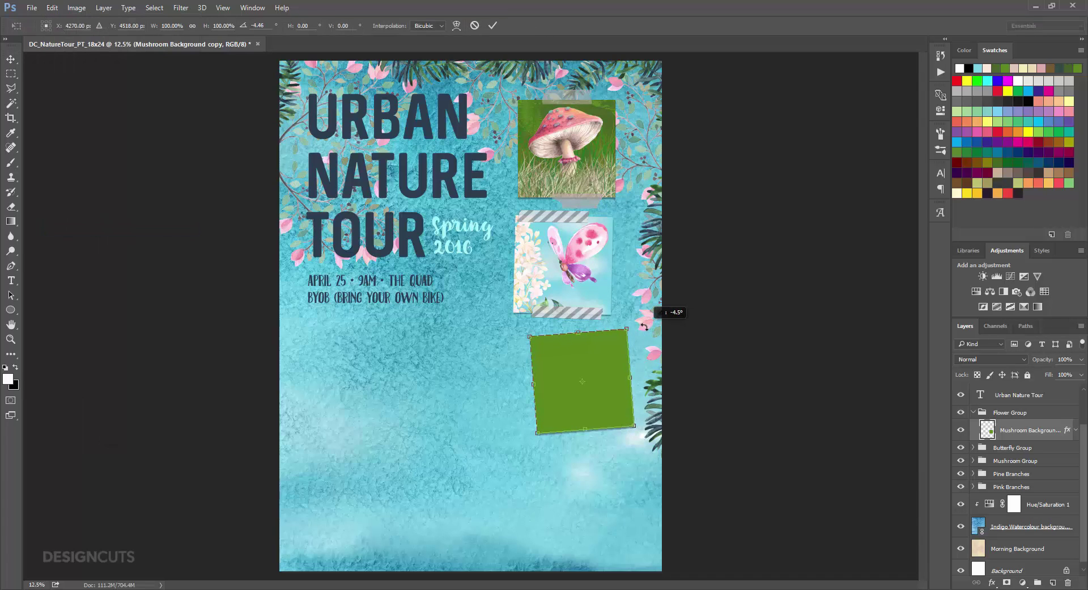
{"action": "left_click_drag", "start_coordinate": [645, 326], "coordinate": [646, 327]}
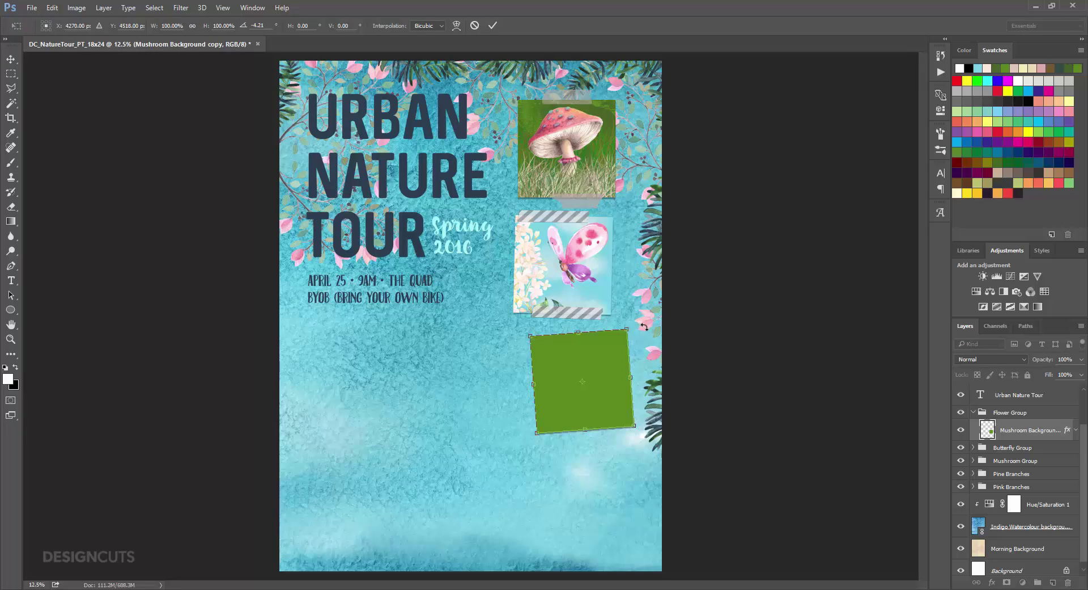
{"action": "key", "text": "Return"}
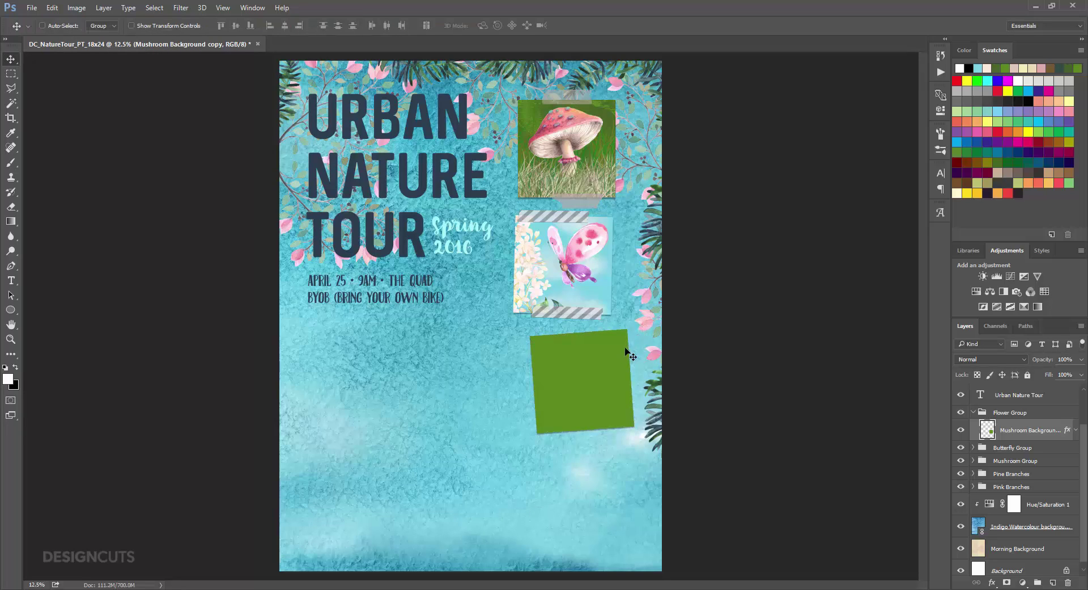
{"action": "left_click_drag", "start_coordinate": [625, 347], "coordinate": [629, 347]}
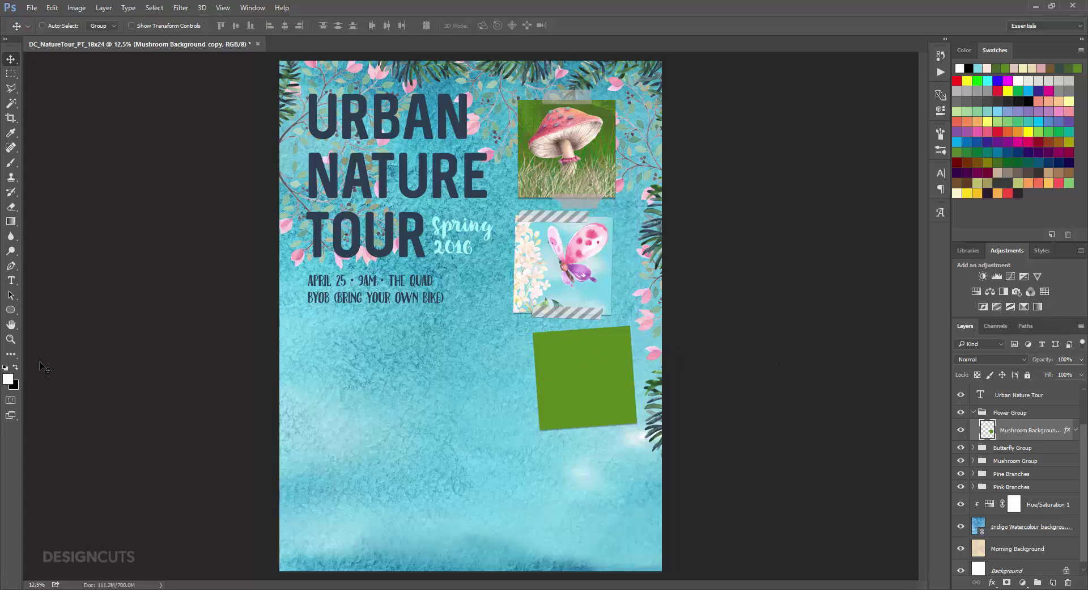
Set the foreground colour to RGB 106, 116, 57 and fill the copied square's existing pixels with it.
{"action": "left_click", "coordinate": [8, 378]}
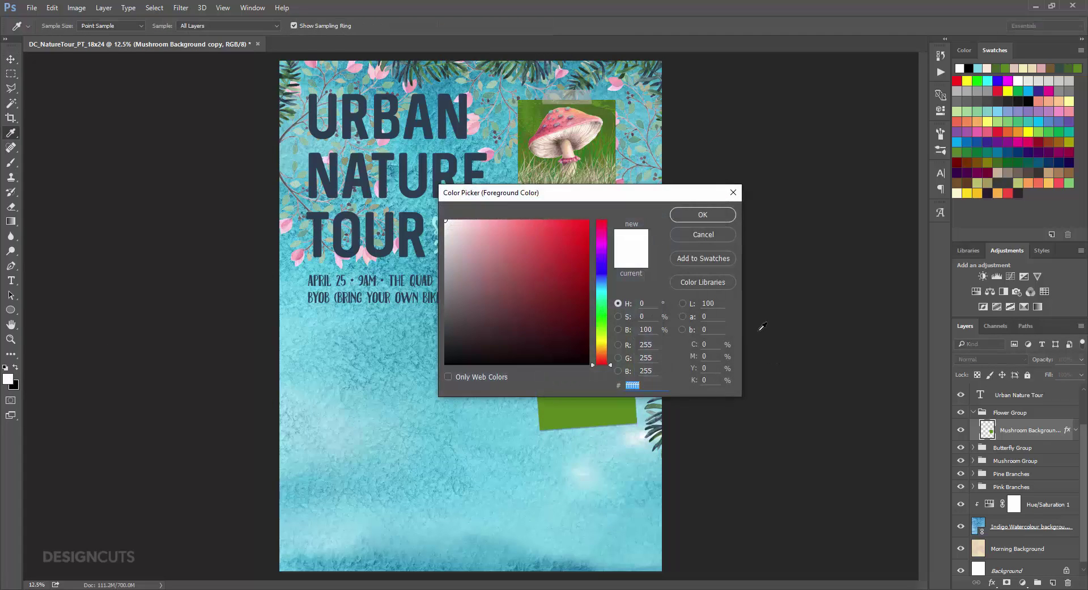
{"action": "left_click", "coordinate": [652, 343]}
{"action": "type", "text": "106"}
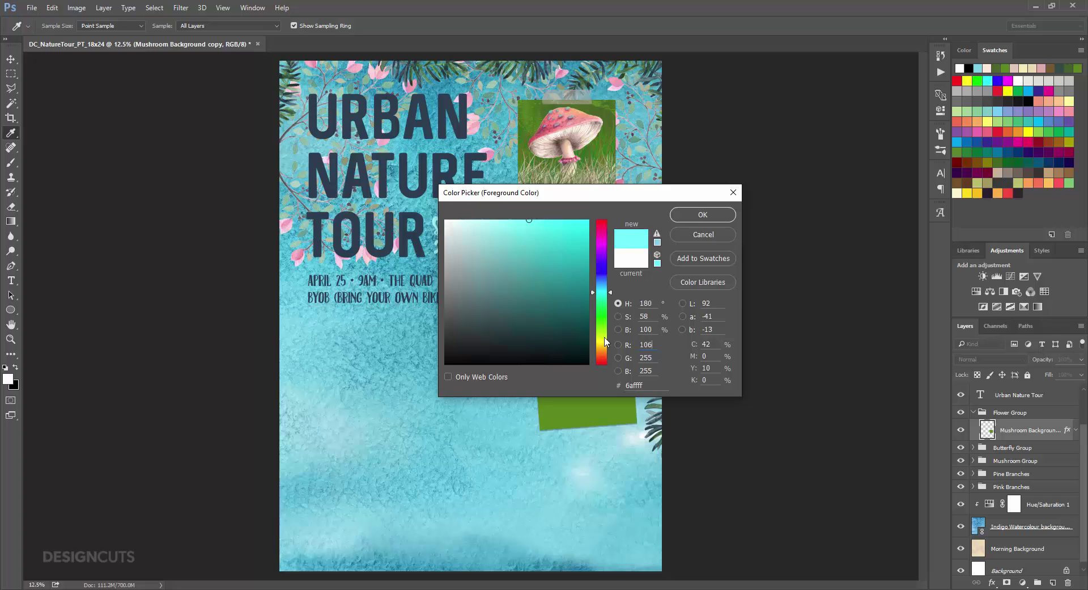
{"action": "key", "text": "Tab"}
{"action": "type", "text": "116"}
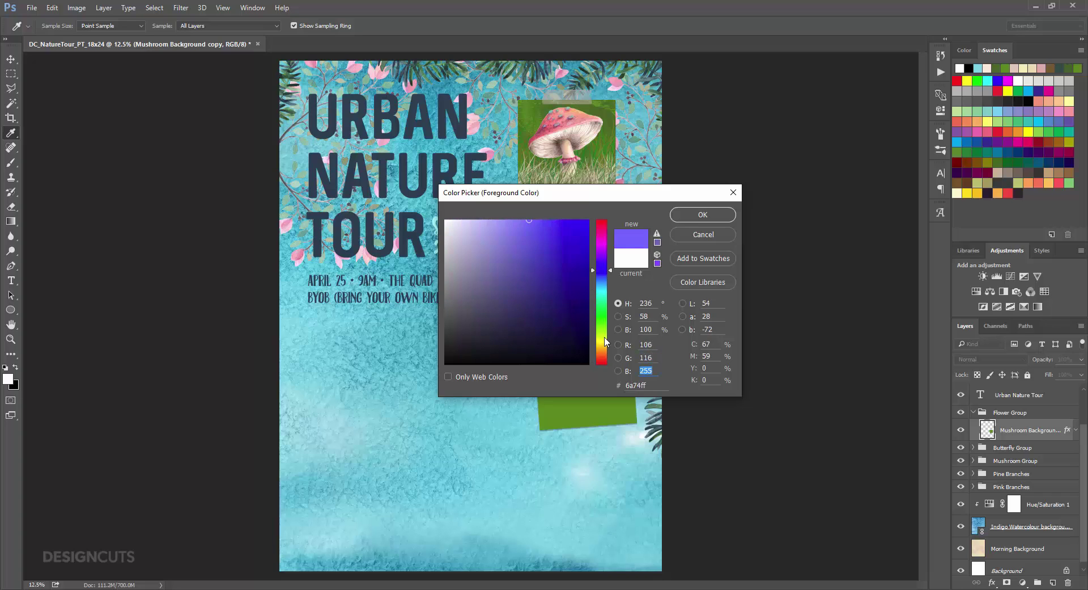
{"action": "type", "text": "57"}
{"action": "key", "text": "Tab"}
{"action": "key", "text": "Return"}
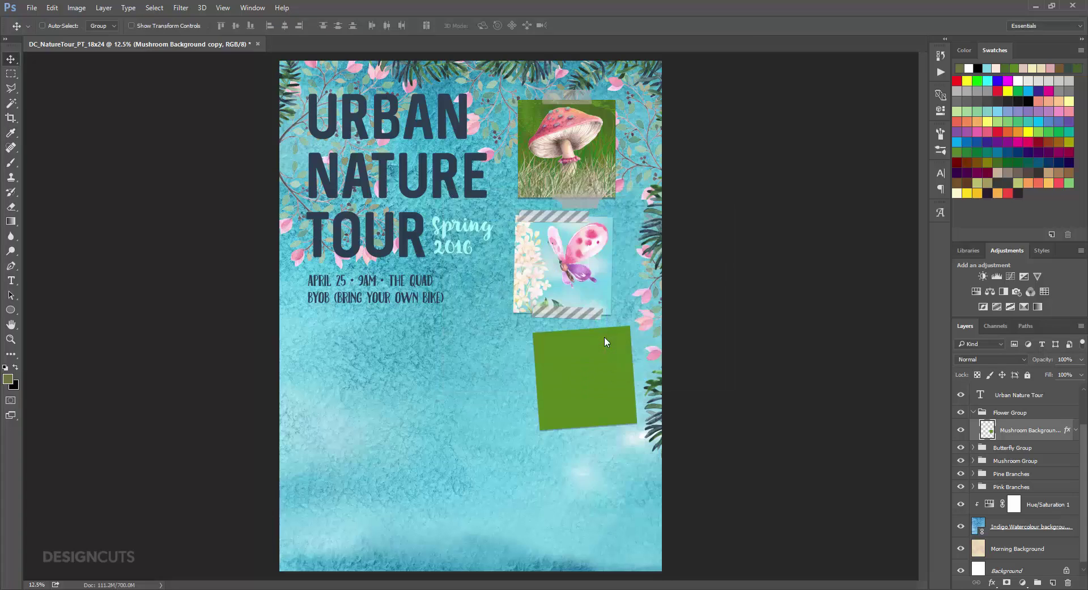
{"action": "key", "text": "shift+alt+BackSpace"}
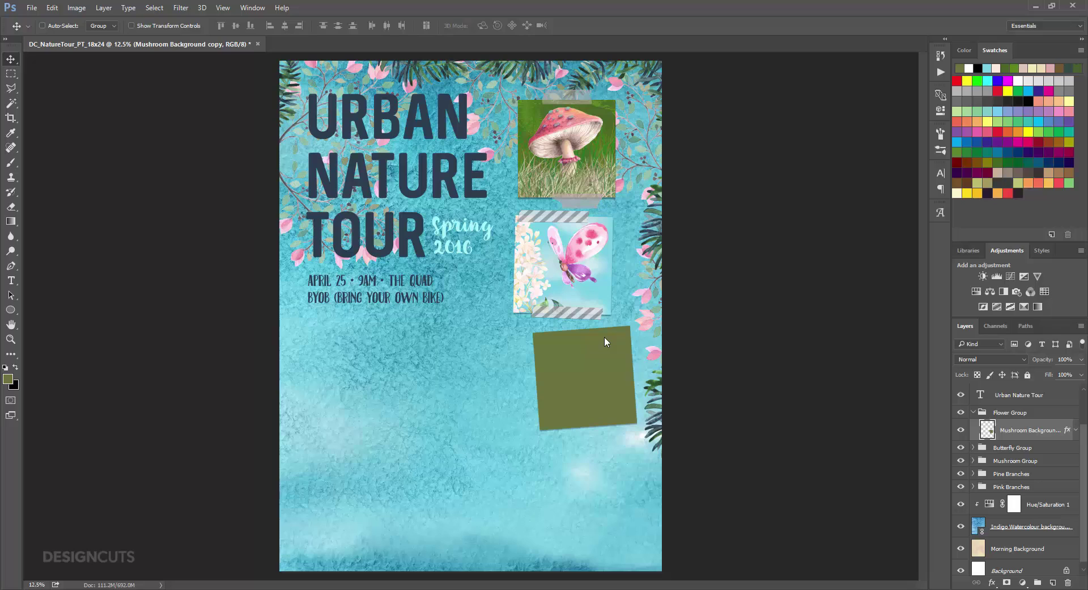
Add a new layer named "Leaf Texture" above the olive square in the Flower Group.
{"action": "key", "text": "z"}
{"action": "left_click", "coordinate": [601, 377]}
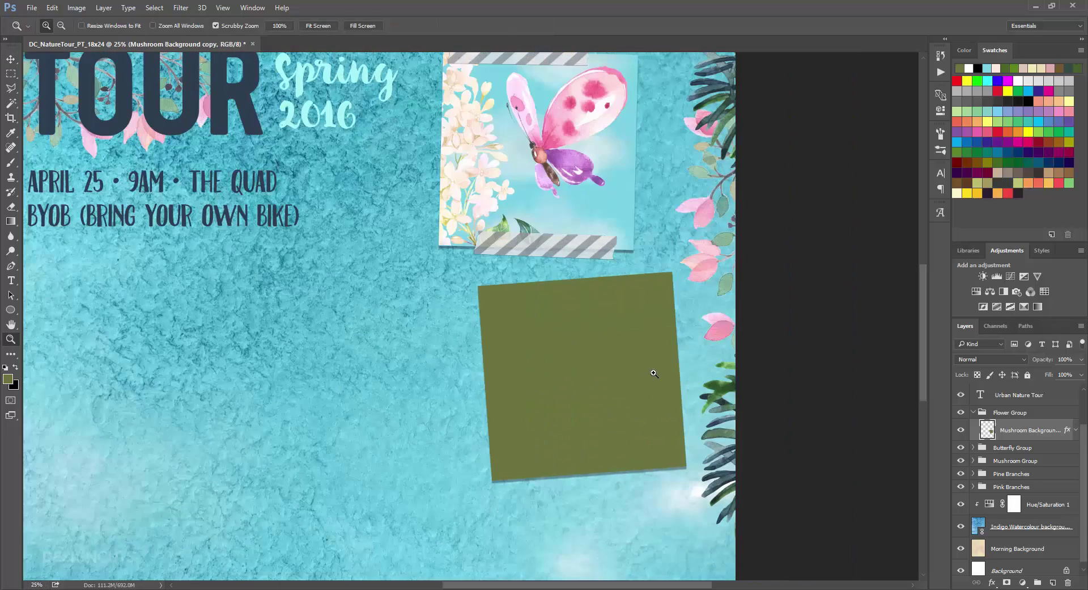
{"action": "scroll", "coordinate": [624, 372], "scroll_direction": "up", "scroll_amount": 3}
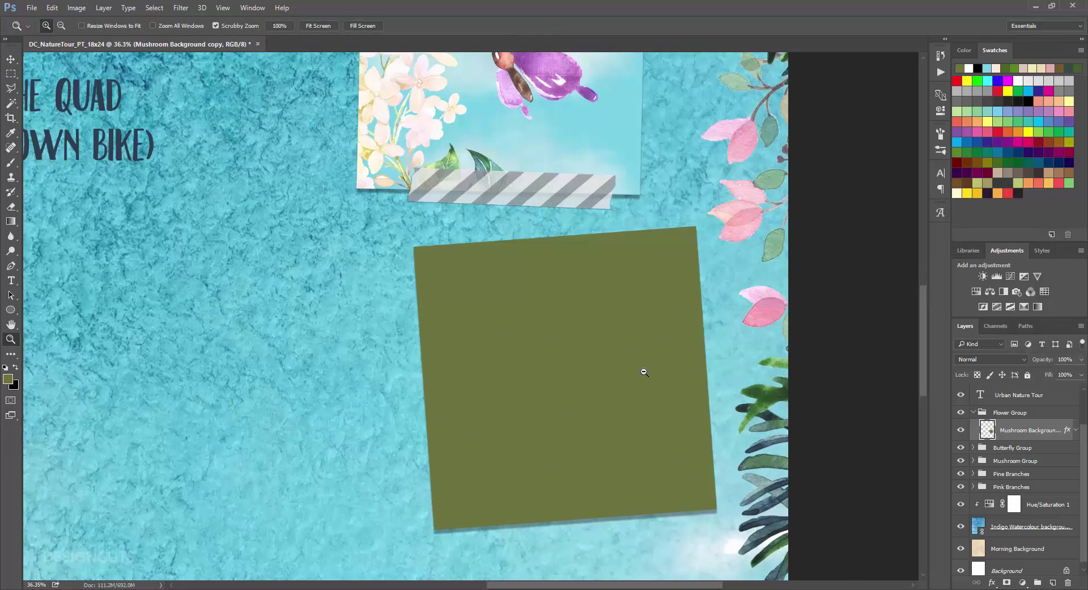
{"action": "key", "text": "v"}
{"action": "left_click", "coordinate": [1053, 583]}
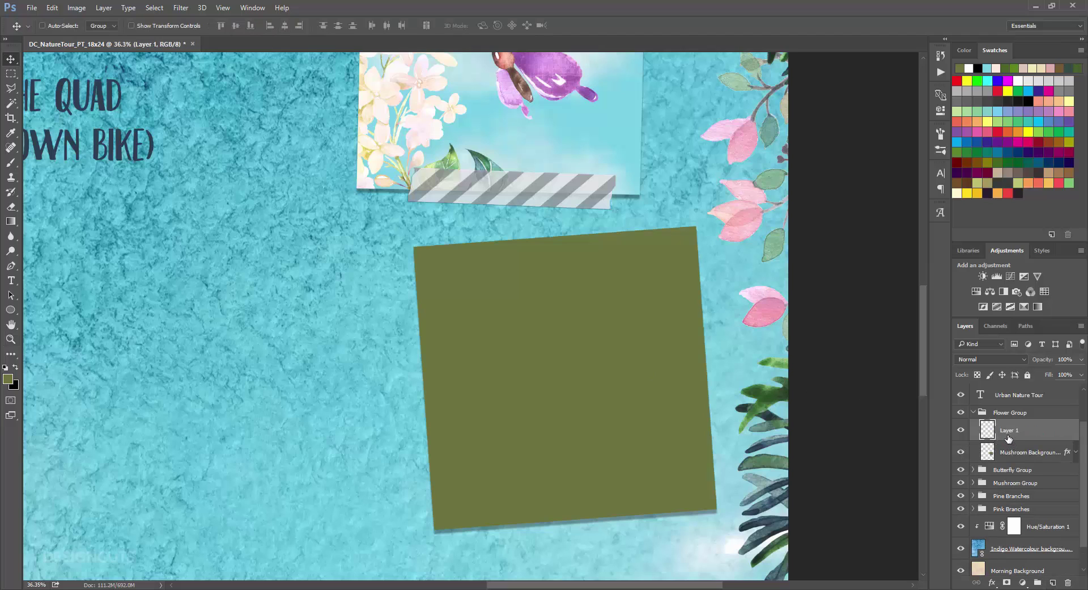
{"action": "double_click", "coordinate": [1008, 432]}
{"action": "type", "text": "Leaf Texture"}
{"action": "key", "text": "Return"}
Choose the scattered maple leaf preset for the Brush tool and enlarge it to 1100 px.
{"action": "left_click", "coordinate": [11, 162]}
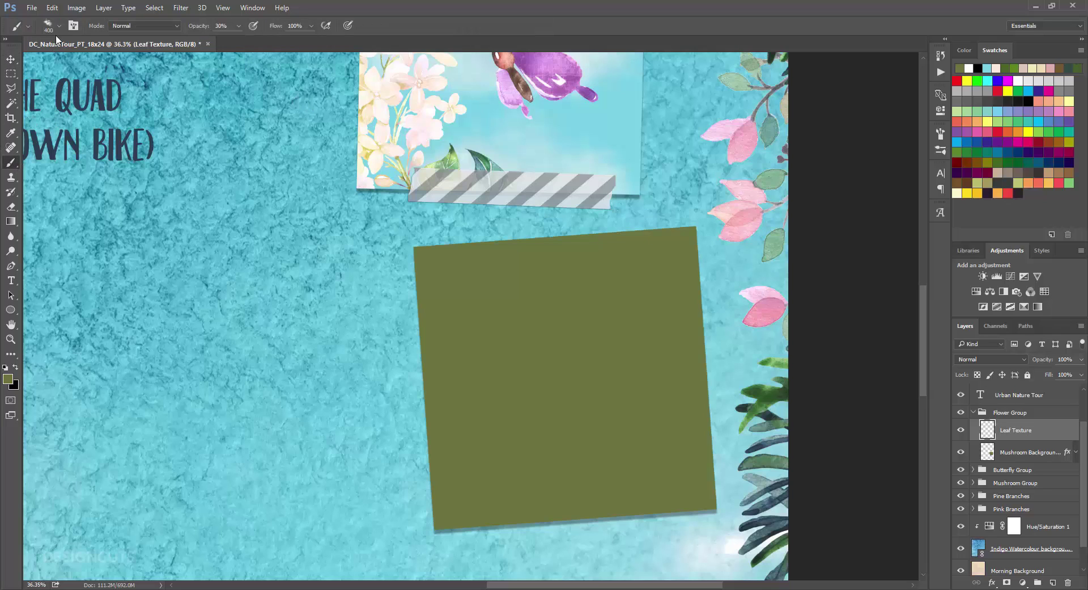
{"action": "left_click", "coordinate": [60, 26]}
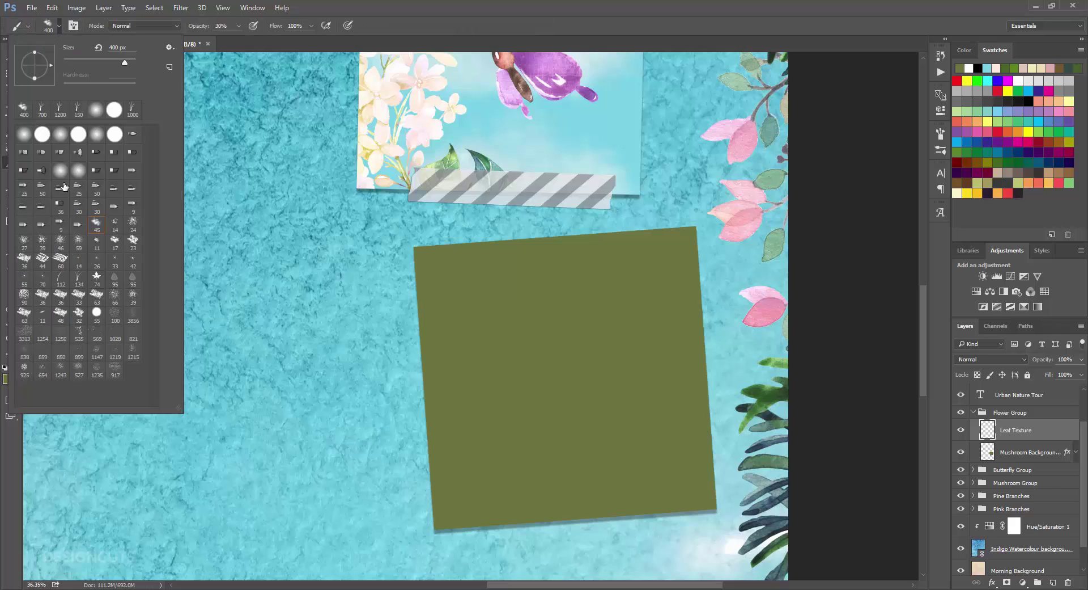
{"action": "left_click", "coordinate": [96, 278]}
{"action": "left_click", "coordinate": [387, 9]}
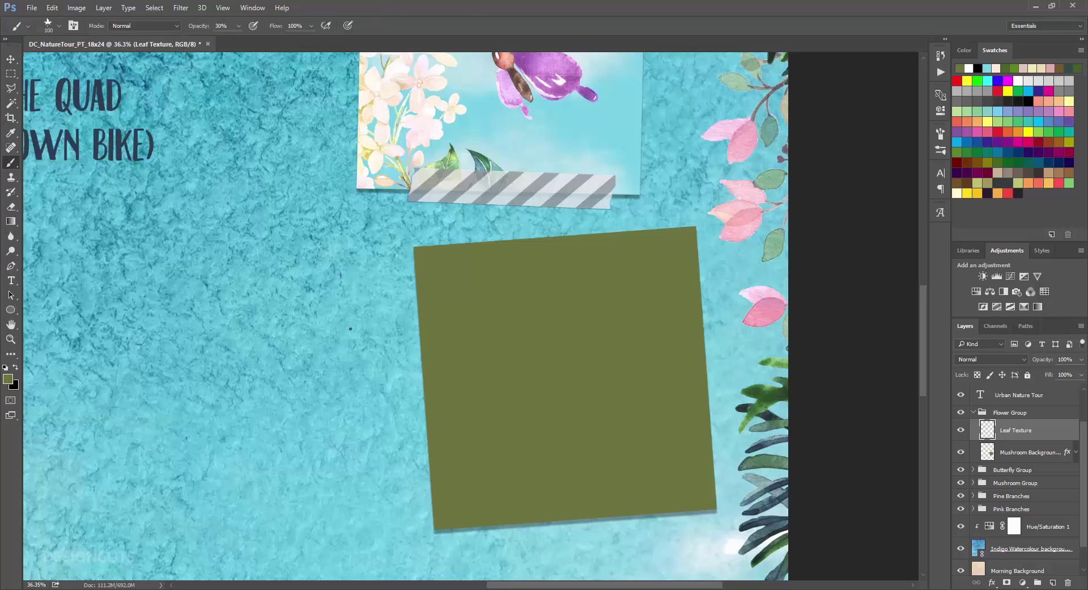
{"action": "key", "text": "bracketright"}
{"action": "key", "text": "bracketright"}
{"action": "key", "text": "bracketright"}
{"action": "key", "text": "bracketright"}
{"action": "key", "text": "bracketright"}
{"action": "key", "text": "bracketright"}
{"action": "key", "text": "bracketright"}
{"action": "key", "text": "bracketright"}
{"action": "key", "text": "bracketright"}
{"action": "key", "text": "bracketright"}
{"action": "key", "text": "bracketright"}
{"action": "key", "text": "bracketright"}
Load the olive square's outline as a selection, paint overlapping black leaves across it on the Leaf Texture layer, and deselect.
{"action": "left_click", "coordinate": [991, 457], "text": "ctrl"}
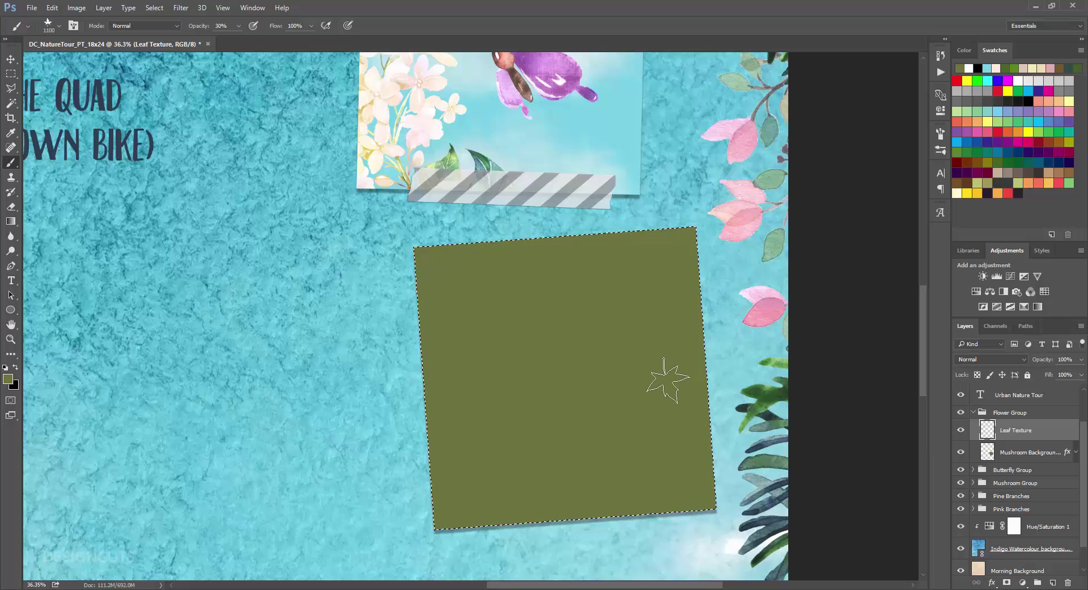
{"action": "key", "text": "x"}
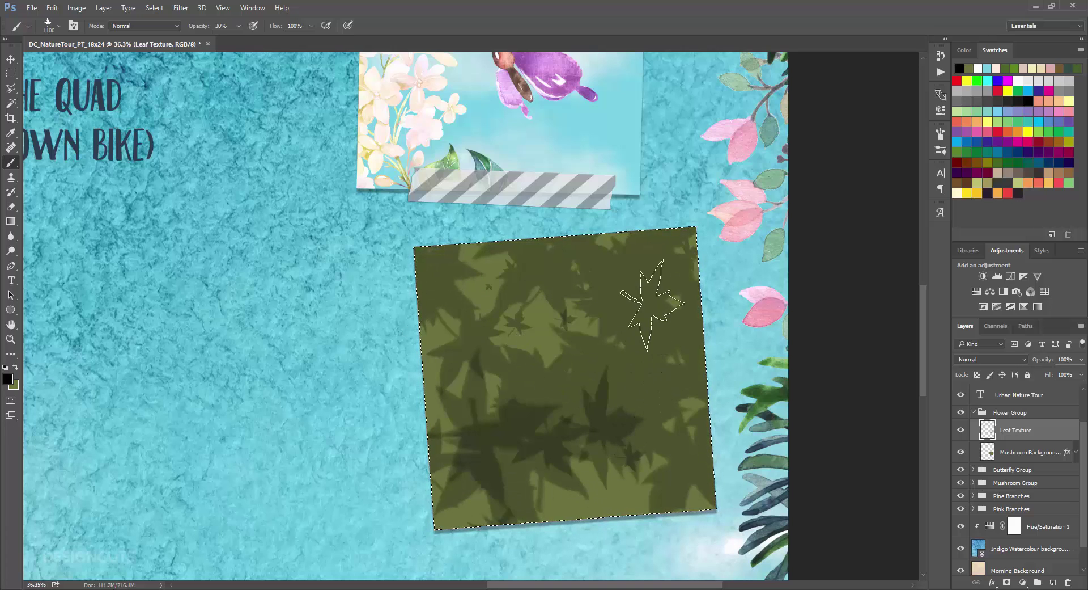
{"action": "left_click", "coordinate": [465, 273]}
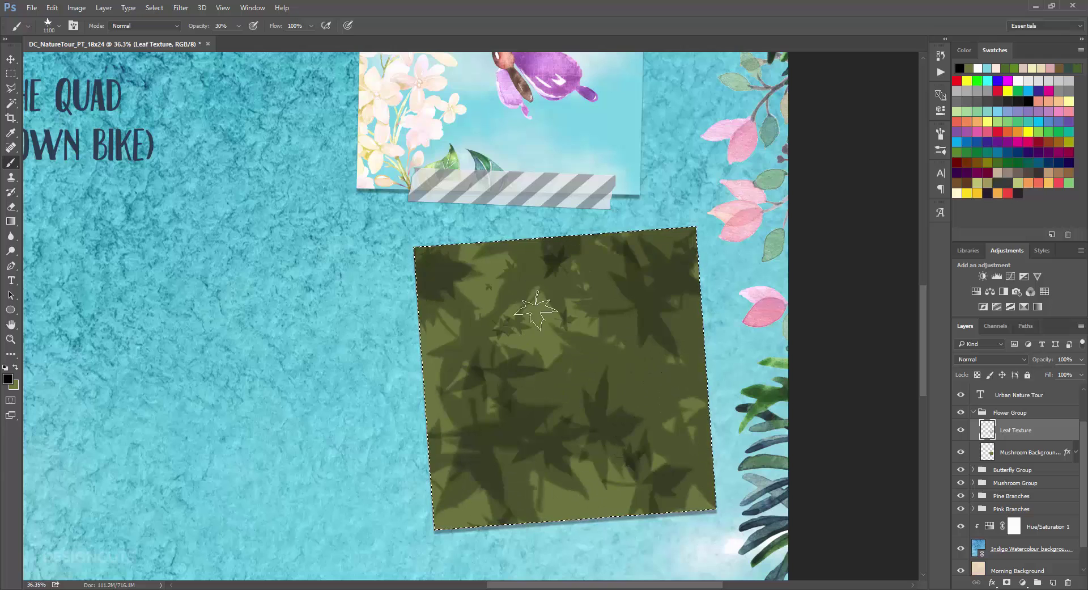
{"action": "left_click", "coordinate": [536, 311]}
{"action": "left_click", "coordinate": [560, 318]}
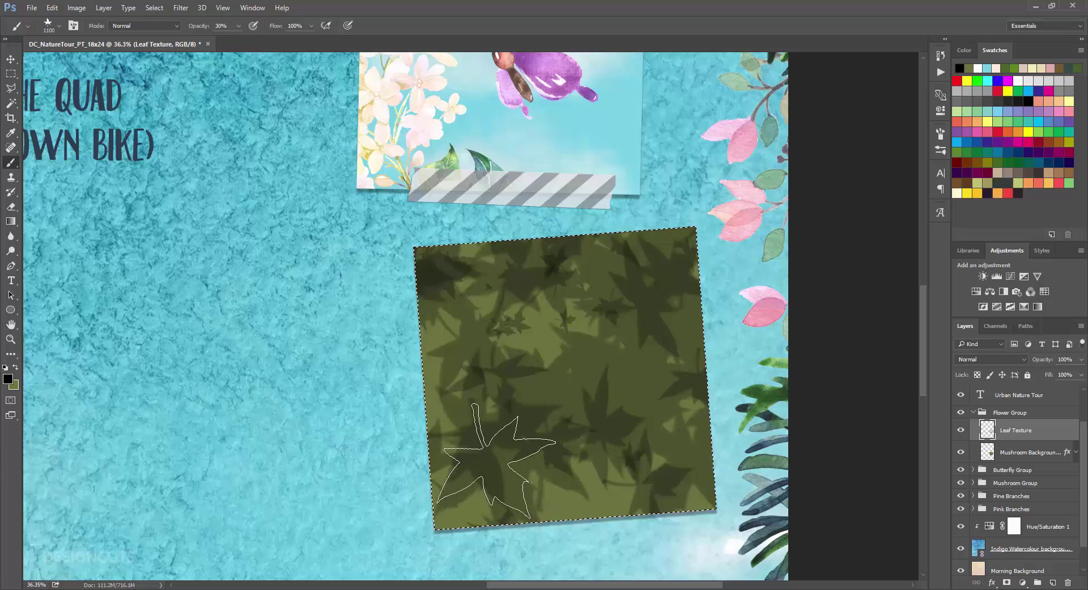
{"action": "left_click", "coordinate": [601, 369]}
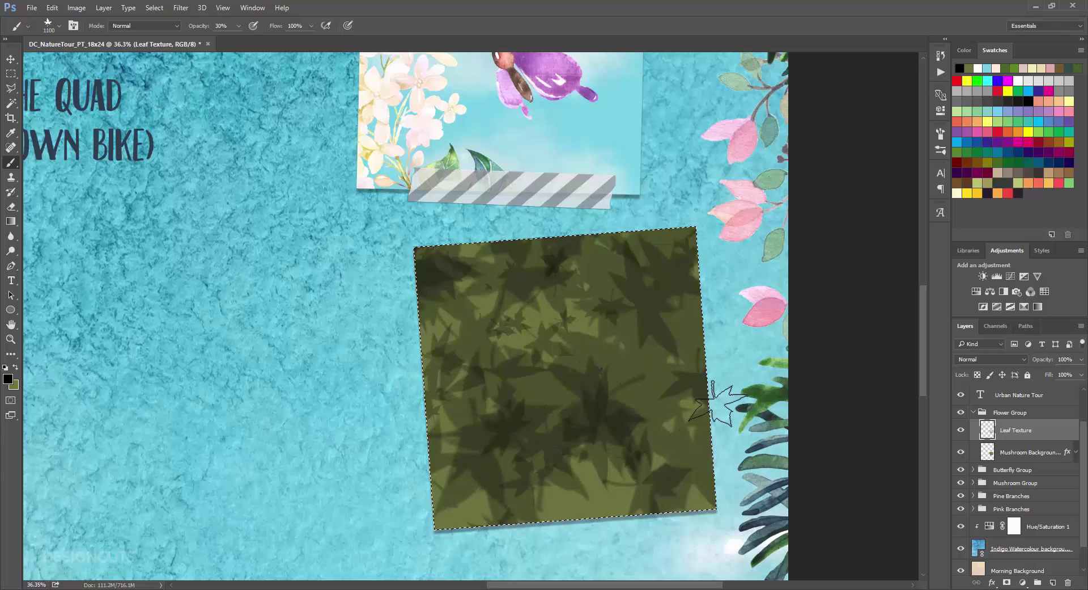
{"action": "left_click", "coordinate": [645, 469]}
{"action": "left_click", "coordinate": [581, 505]}
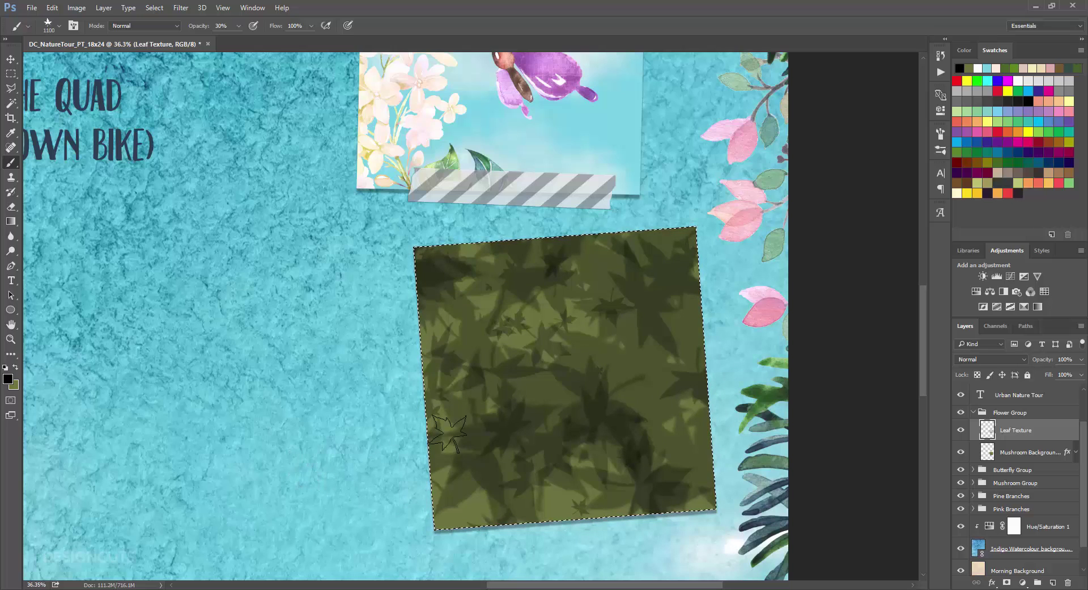
{"action": "left_click", "coordinate": [677, 347]}
{"action": "key", "text": "ctrl+d"}
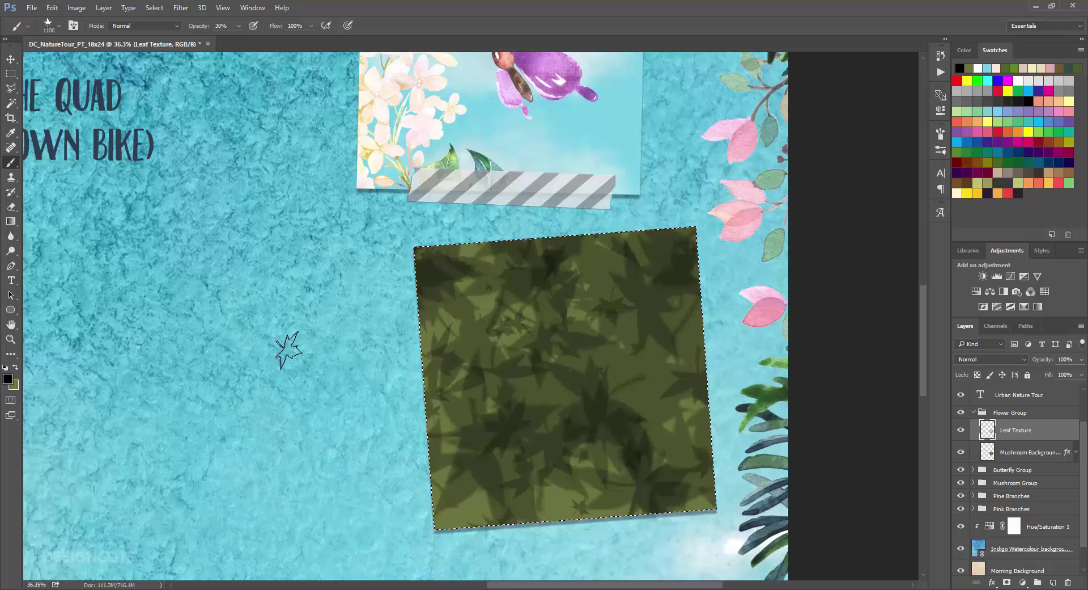
Place the linked image Flowers4 from the Star Jam folder above the Leaf Texture layer.
{"action": "key", "text": "v"}
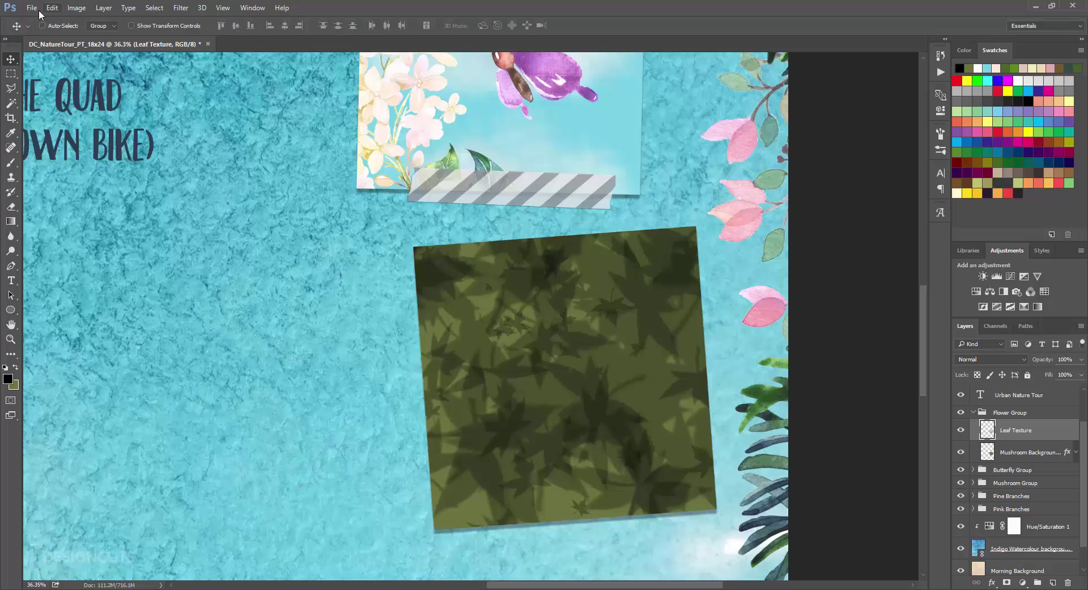
{"action": "left_click", "coordinate": [31, 8]}
{"action": "left_click", "coordinate": [64, 235]}
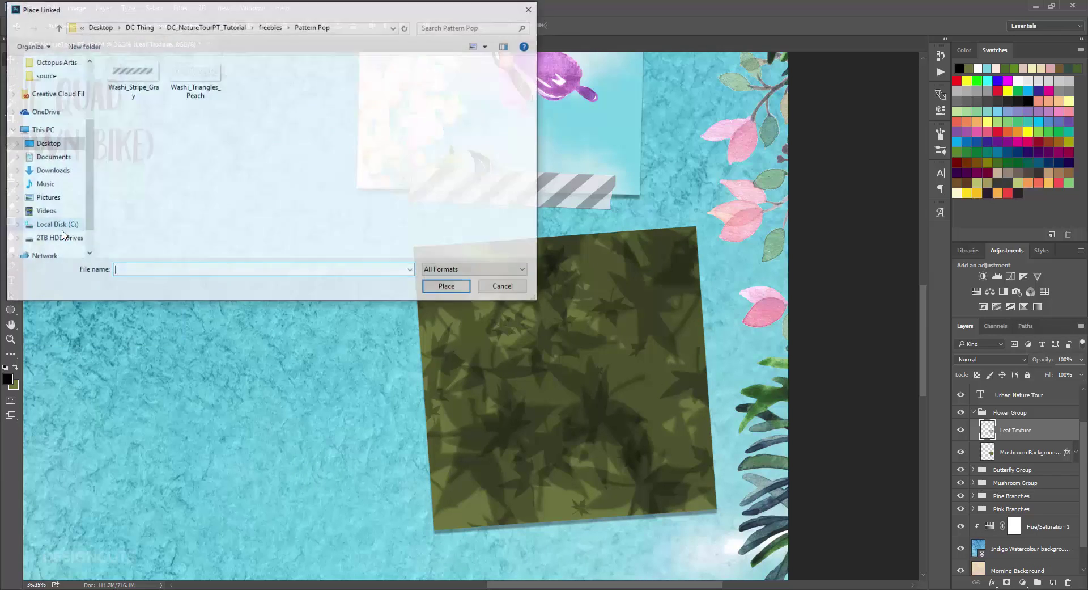
{"action": "left_click", "coordinate": [266, 27]}
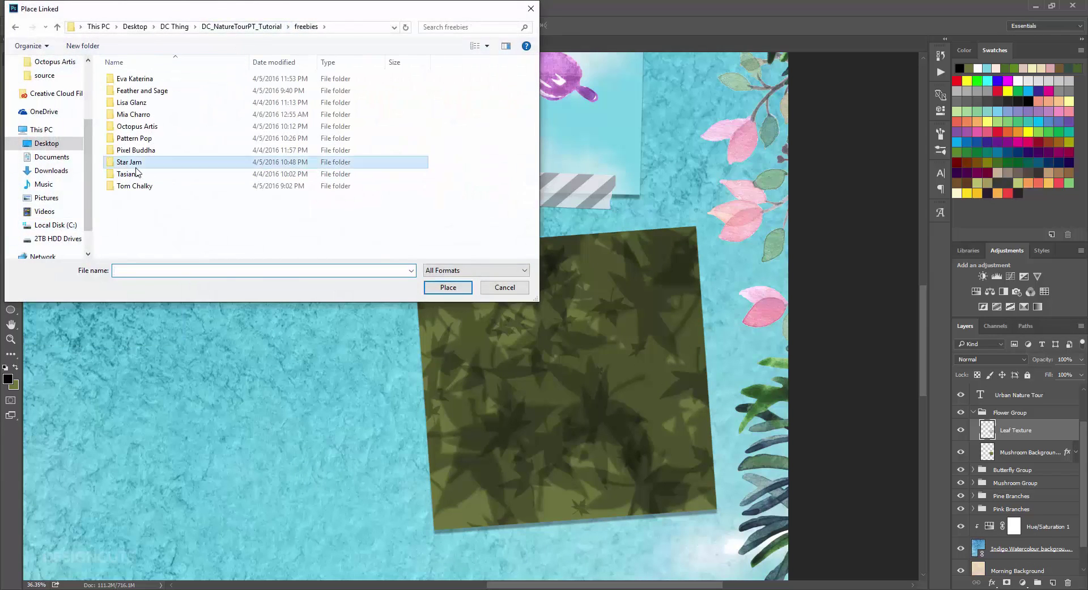
{"action": "double_click", "coordinate": [136, 162]}
{"action": "left_click", "coordinate": [150, 111]}
{"action": "left_click", "coordinate": [448, 288]}
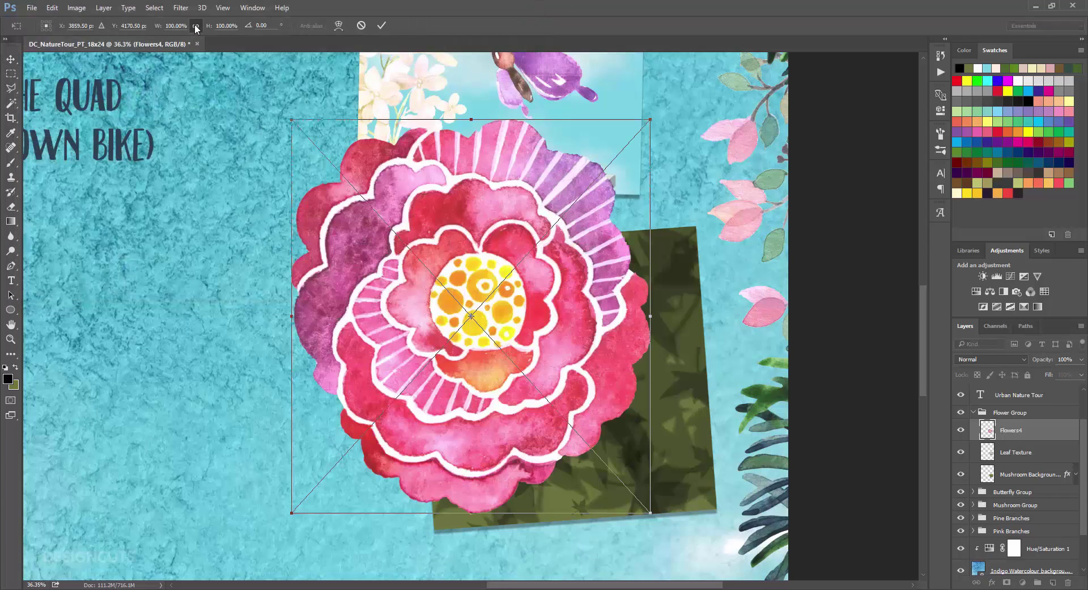
Scale the placed flower proportionally to 70% and move it over the lower-left part of the olive square.
{"action": "left_click", "coordinate": [176, 25]}
{"action": "type", "text": "70"}
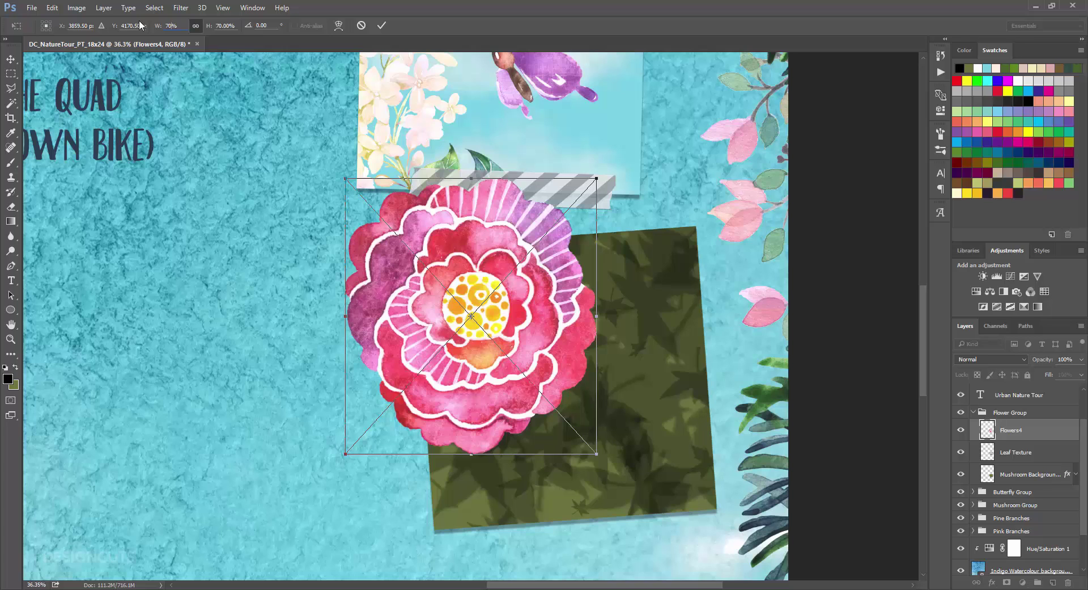
{"action": "key", "text": "Return"}
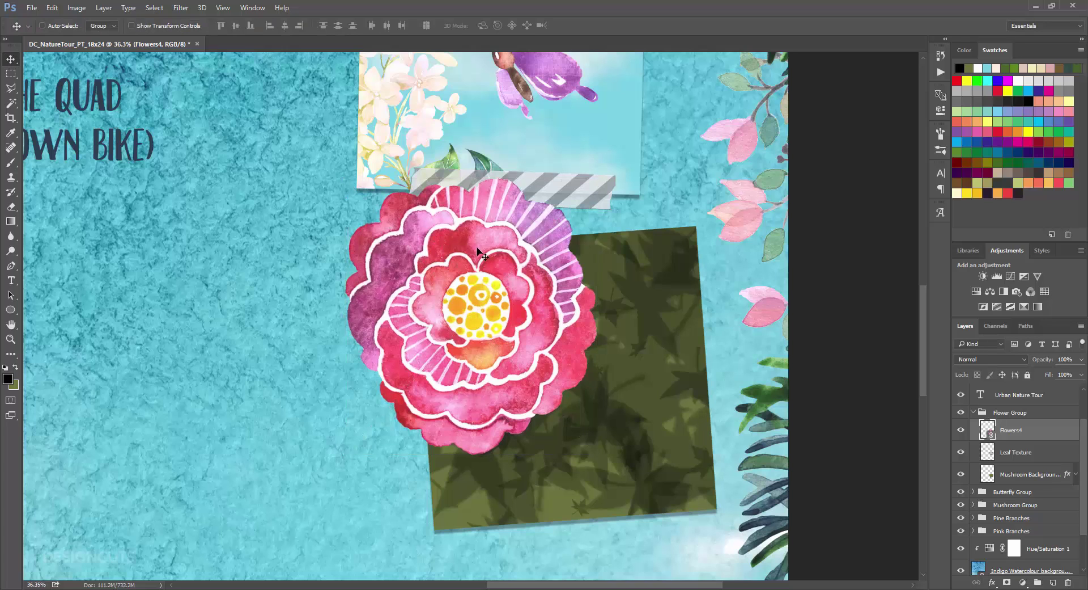
{"action": "left_click_drag", "start_coordinate": [478, 249], "coordinate": [505, 383]}
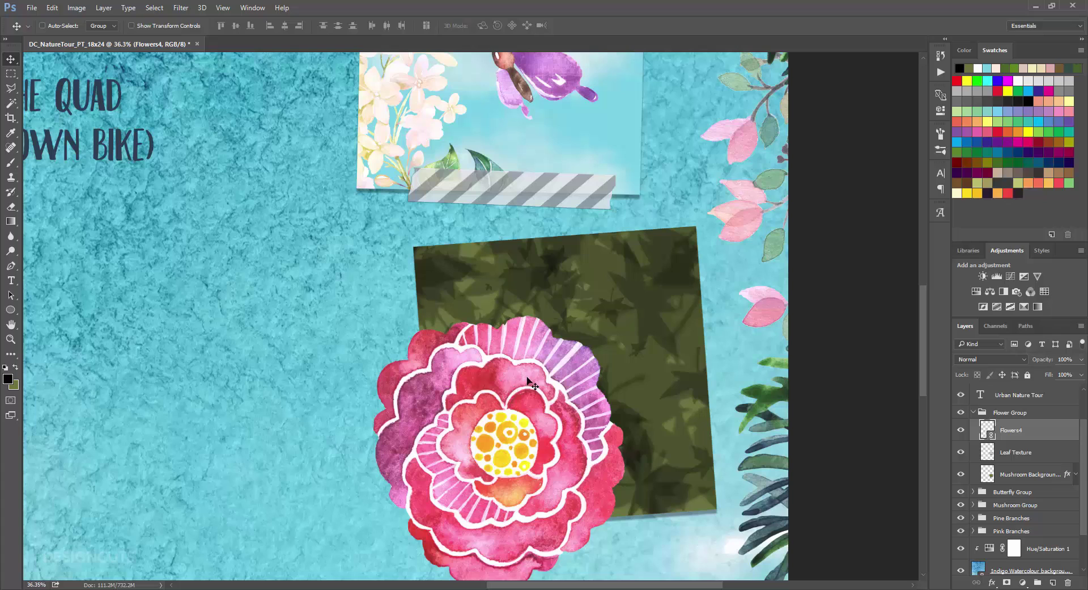
Mask the flower to the olive square using the square layer's outline as the selection.
{"action": "key", "text": "ctrl"}
{"action": "left_click", "coordinate": [989, 475], "text": "ctrl"}
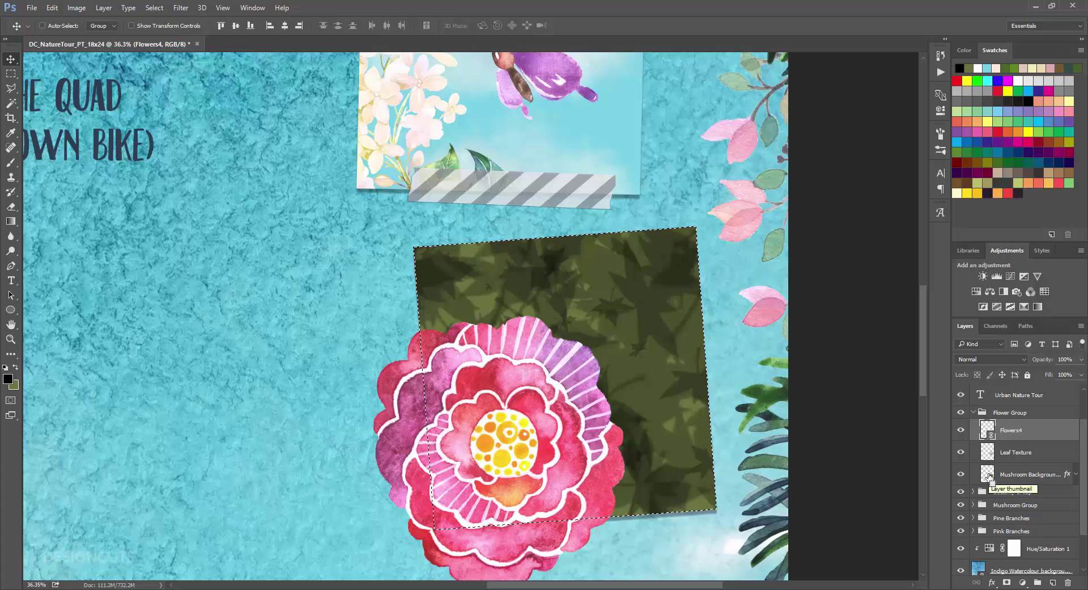
{"action": "left_click", "coordinate": [1009, 582]}
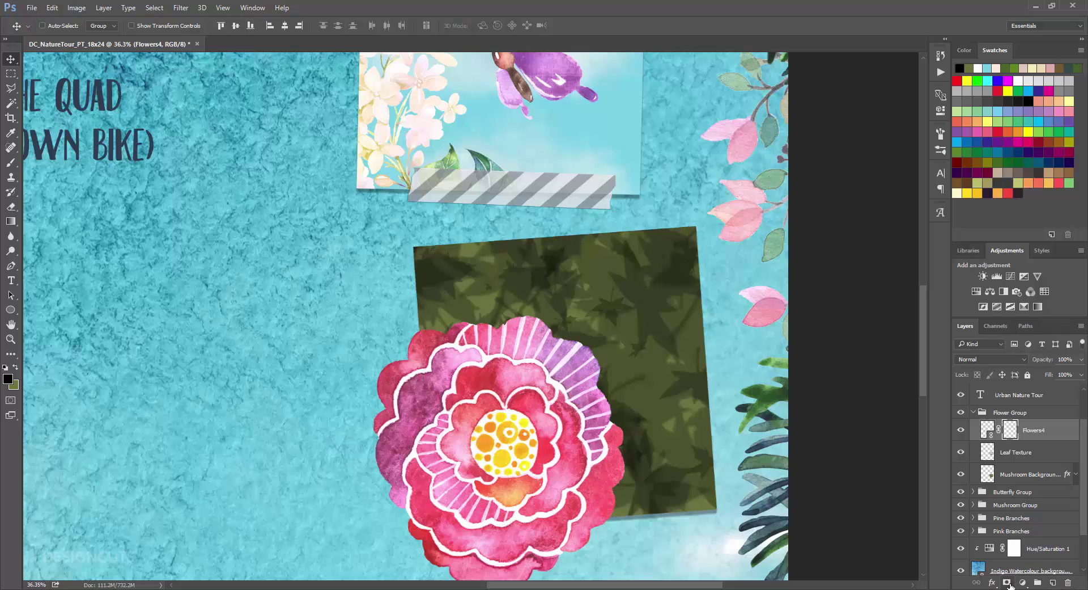
Rename the olive square's layer as "Flower Background" and duplicate it, with a blank layer added above the copy.
{"action": "double_click", "coordinate": [1011, 475]}
{"action": "type", "text": "Flo"}
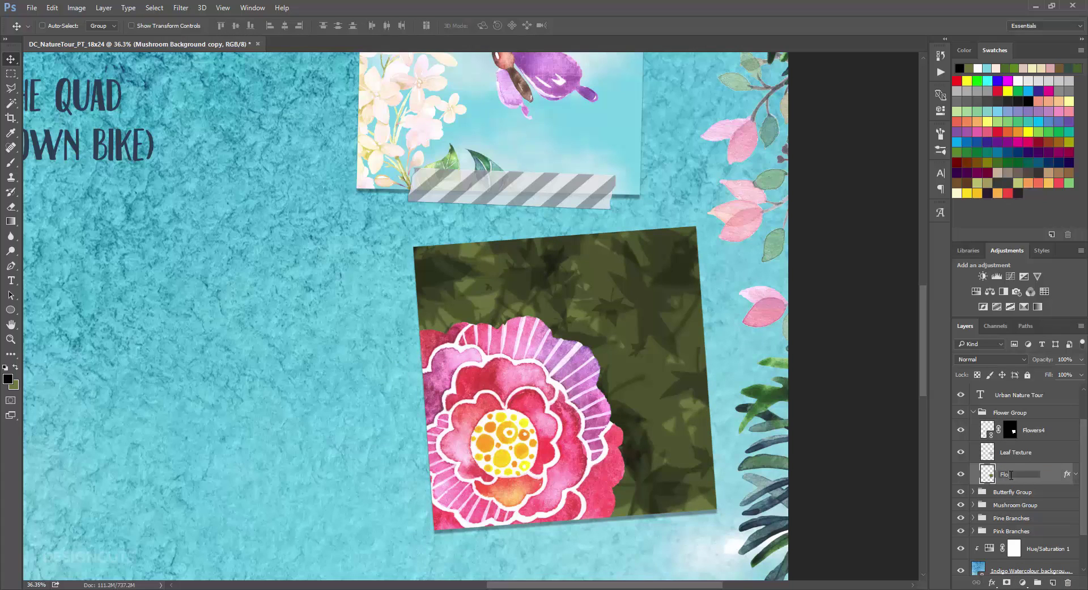
{"action": "type", "text": "wer Background"}
{"action": "key", "text": "Return"}
{"action": "key", "text": "ctrl+j"}
{"action": "key", "text": "ctrl+shift+alt+n"}
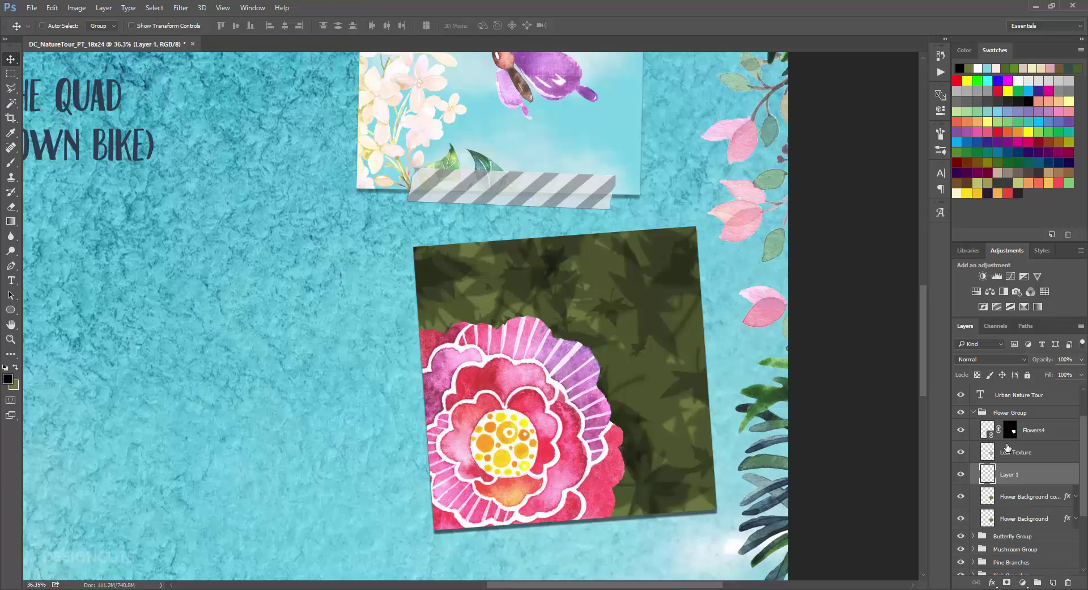
Duplicate the masked flower and, with the copy's mask unlinked, move the copy to the right side of the square.
{"action": "left_click_drag", "start_coordinate": [1046, 435], "coordinate": [1048, 493]}
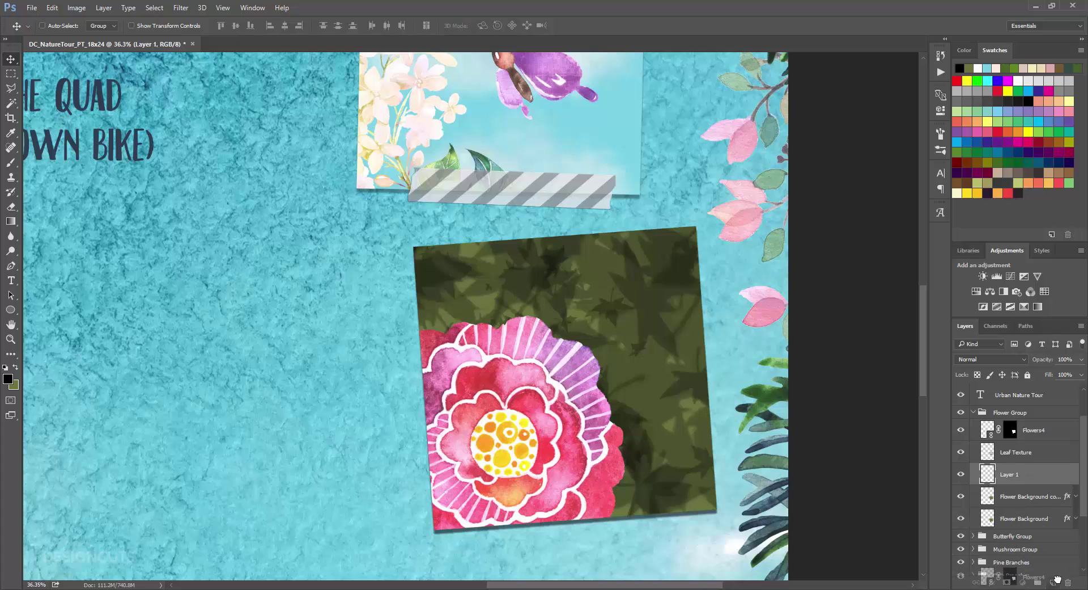
{"action": "key", "text": "ctrl+j"}
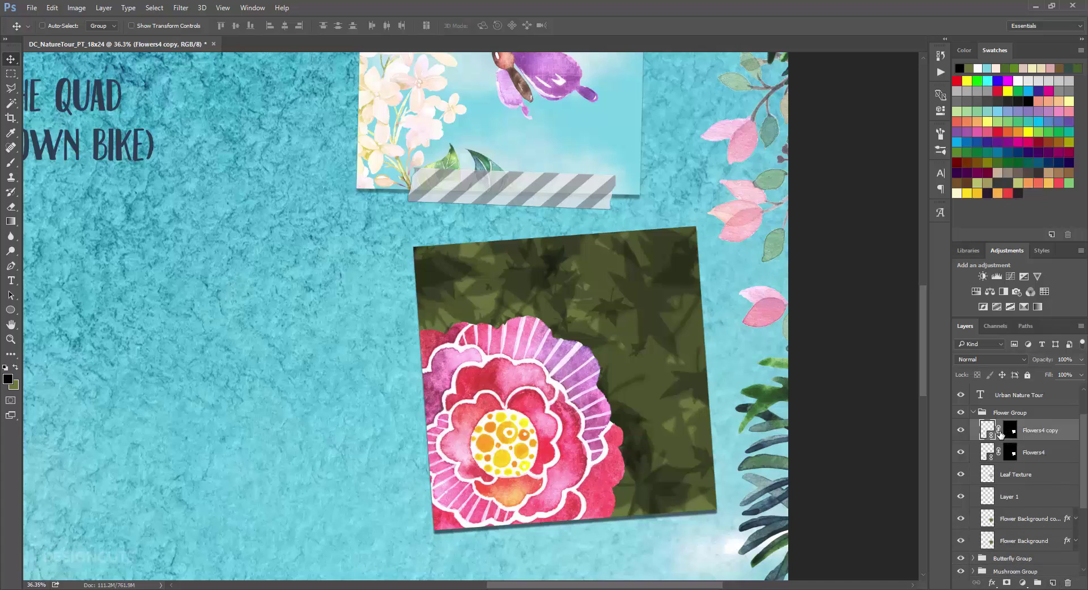
{"action": "left_click", "coordinate": [999, 429]}
{"action": "left_click_drag", "start_coordinate": [617, 448], "coordinate": [683, 391]}
Scale the right flower proportionally to about 55% and rotate it to about -47.4°.
{"action": "left_click", "coordinate": [52, 8]}
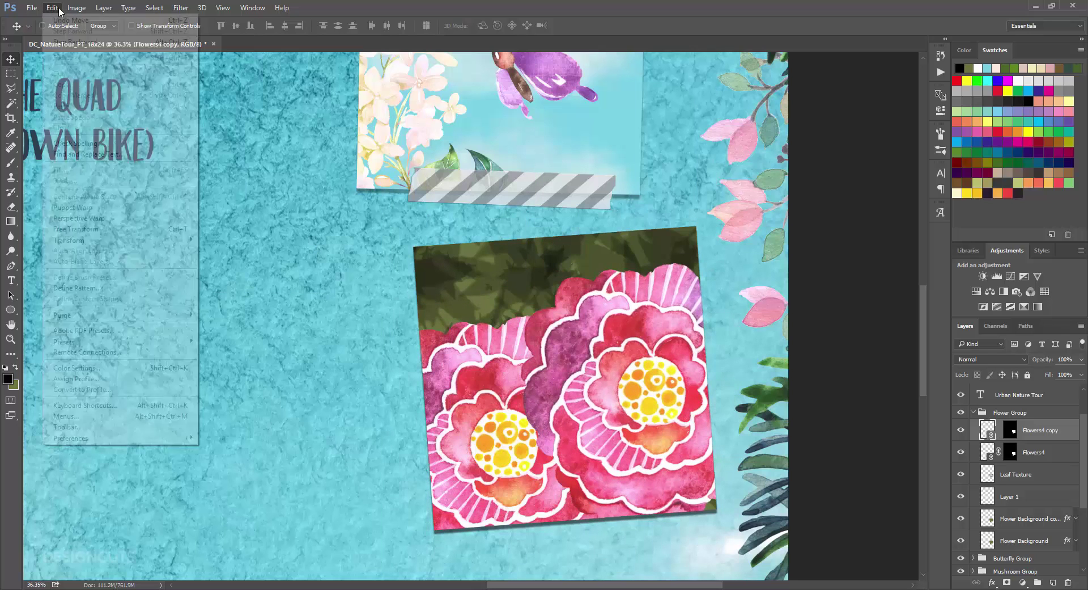
{"action": "left_click", "coordinate": [75, 228]}
{"action": "left_click_drag", "start_coordinate": [513, 258], "coordinate": [539, 396]}
{"action": "left_click_drag", "start_coordinate": [645, 380], "coordinate": [625, 374]}
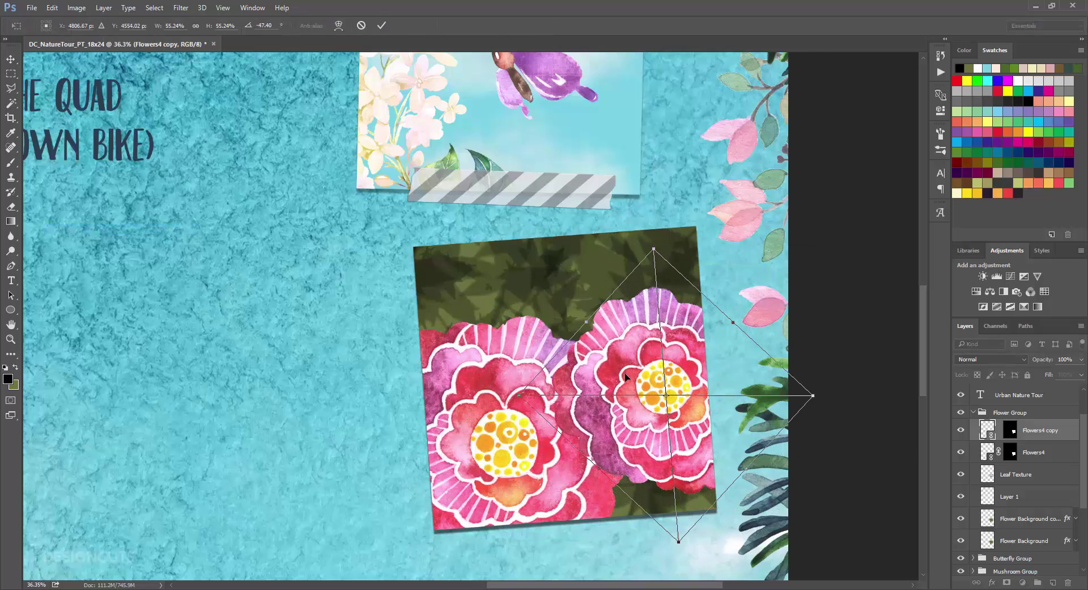
{"action": "key", "text": "Return"}
Duplicate the right flower, stacking both copies beneath the large flower, and move the new one to the square's upper middle.
{"action": "left_click_drag", "start_coordinate": [1060, 433], "coordinate": [1053, 583]}
{"action": "left_click_drag", "start_coordinate": [1044, 450], "coordinate": [1042, 480]}
{"action": "left_click_drag", "start_coordinate": [610, 347], "coordinate": [521, 262]}
Scale the upper flower proportionally to about 47.5% and rotate it to about 66°.
{"action": "left_click", "coordinate": [52, 8]}
{"action": "left_click", "coordinate": [76, 228]}
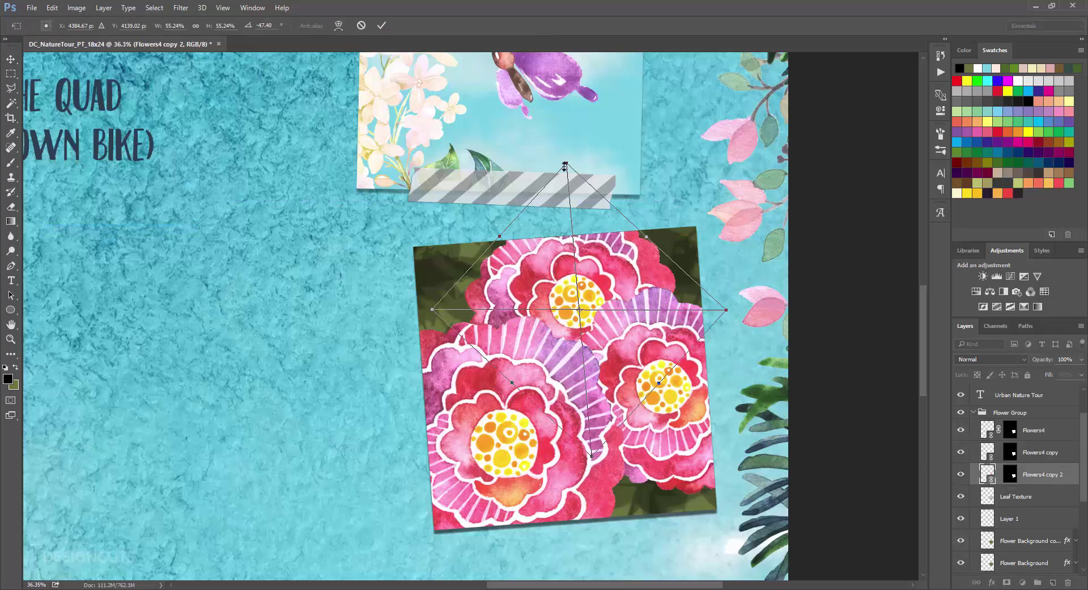
{"action": "left_click_drag", "start_coordinate": [566, 165], "coordinate": [639, 274]}
{"action": "key", "text": "ctrl+z"}
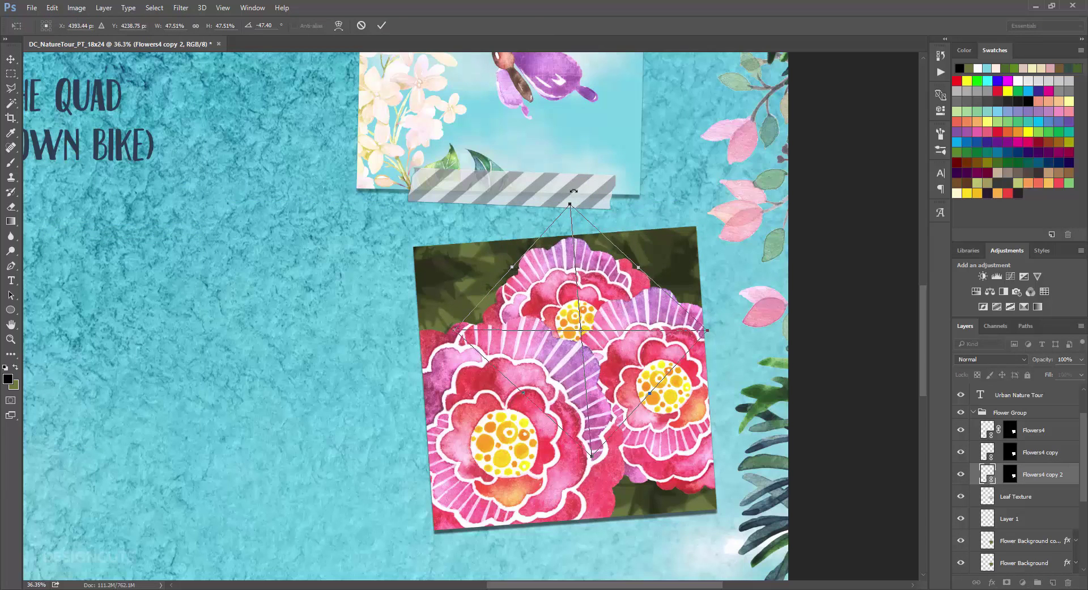
{"action": "left_click_drag", "start_coordinate": [574, 191], "coordinate": [652, 354]}
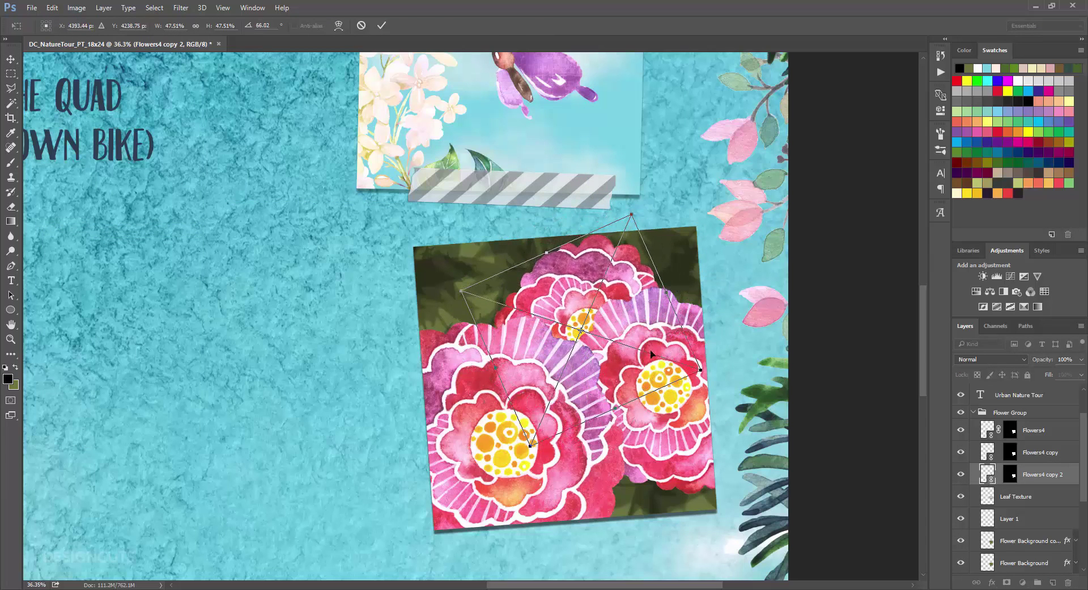
{"action": "key", "text": "Return"}
Nudge the upper flower slightly up and left, and the right flower slightly down and left.
{"action": "left_click_drag", "start_coordinate": [582, 287], "coordinate": [575, 277]}
{"action": "left_click", "coordinate": [983, 453]}
{"action": "left_click_drag", "start_coordinate": [642, 380], "coordinate": [637, 390]}
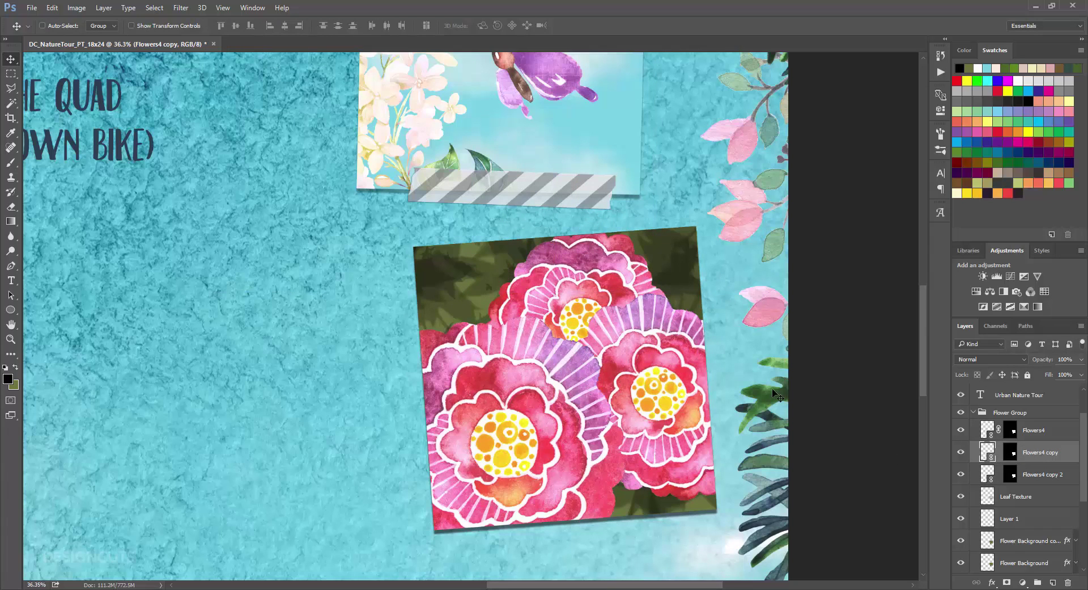
Add a layer named "Flower Shadow 1" between the right flower's layer and the upper flower's layer.
{"action": "left_click", "coordinate": [1052, 582]}
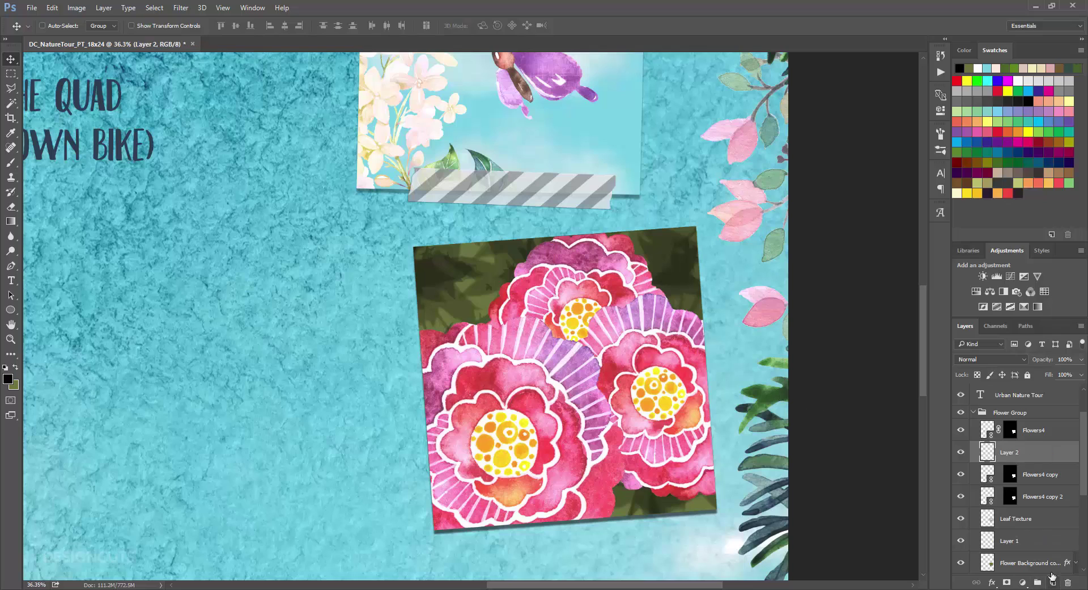
{"action": "double_click", "coordinate": [1004, 452]}
{"action": "key", "text": "BackSpace"}
{"action": "type", "text": "Flower Shadow 1"}
{"action": "key", "text": "Return"}
{"action": "left_click_drag", "start_coordinate": [1003, 452], "coordinate": [1020, 478]}
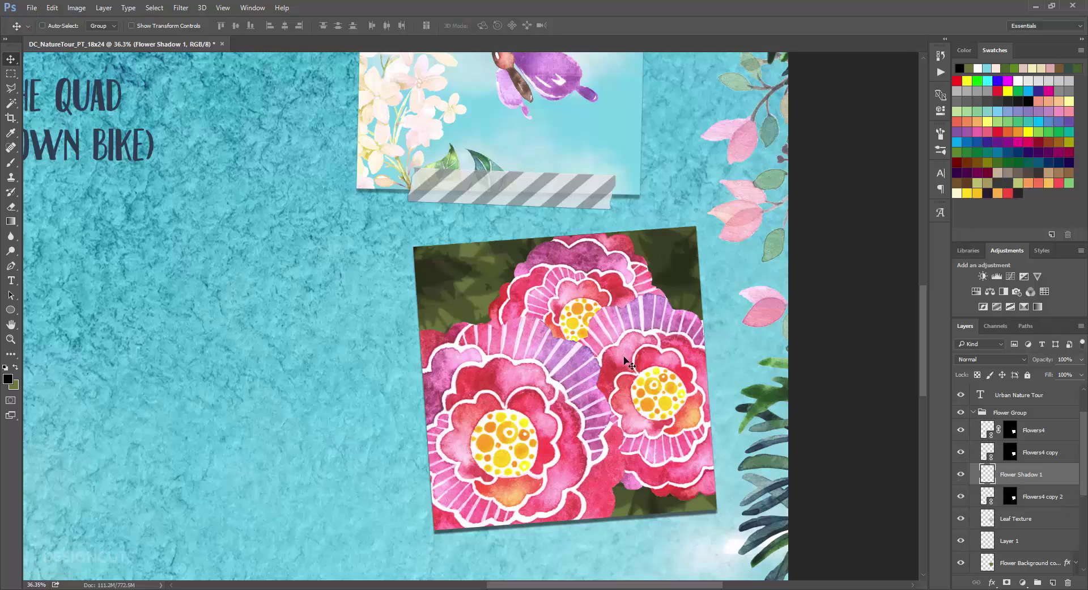
Choose the soft round preset for the Brush tool and set its size to 200 px.
{"action": "left_click", "coordinate": [11, 163]}
{"action": "left_click", "coordinate": [58, 26]}
{"action": "left_click", "coordinate": [24, 134]}
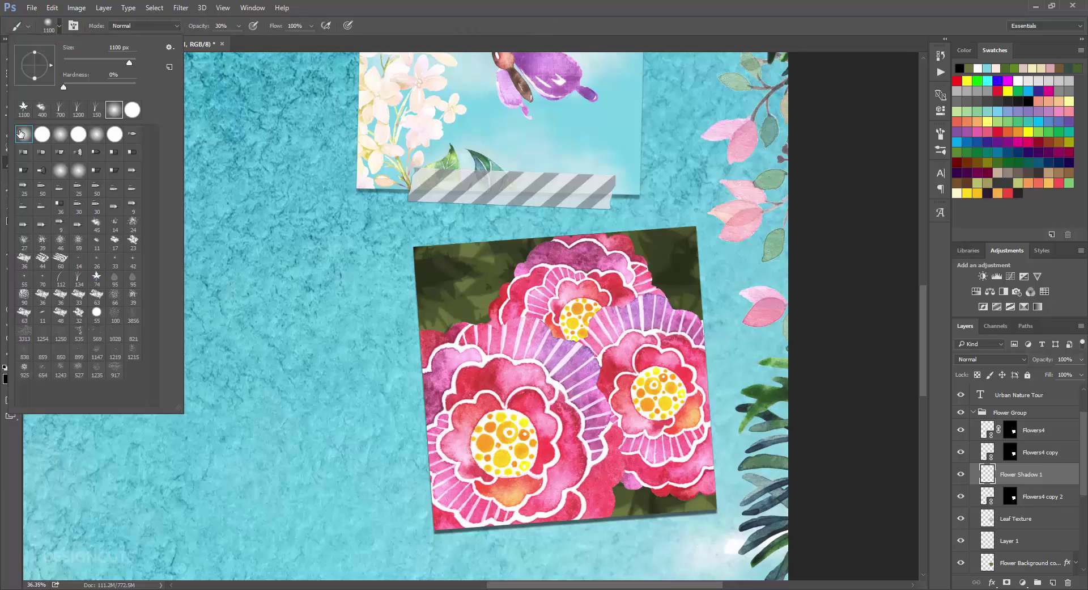
{"action": "left_click", "coordinate": [414, 2]}
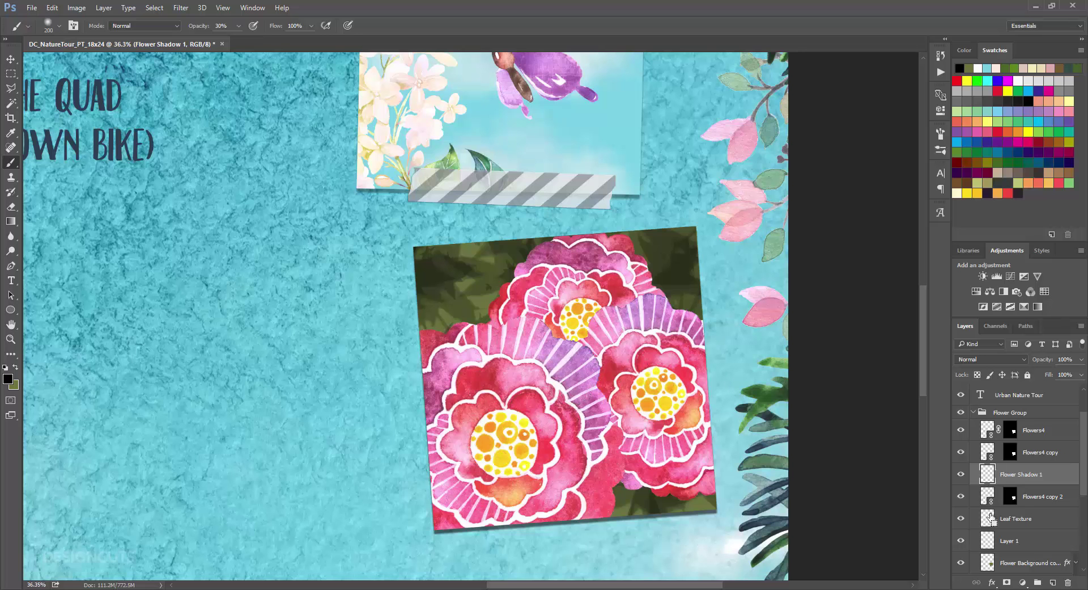
Within the olive square's selected outline, paint a soft black shadow on the upper flower, and delete the duplicate Flower Background layer.
{"action": "scroll", "coordinate": [991, 517], "scroll_direction": "down", "scroll_amount": 1}
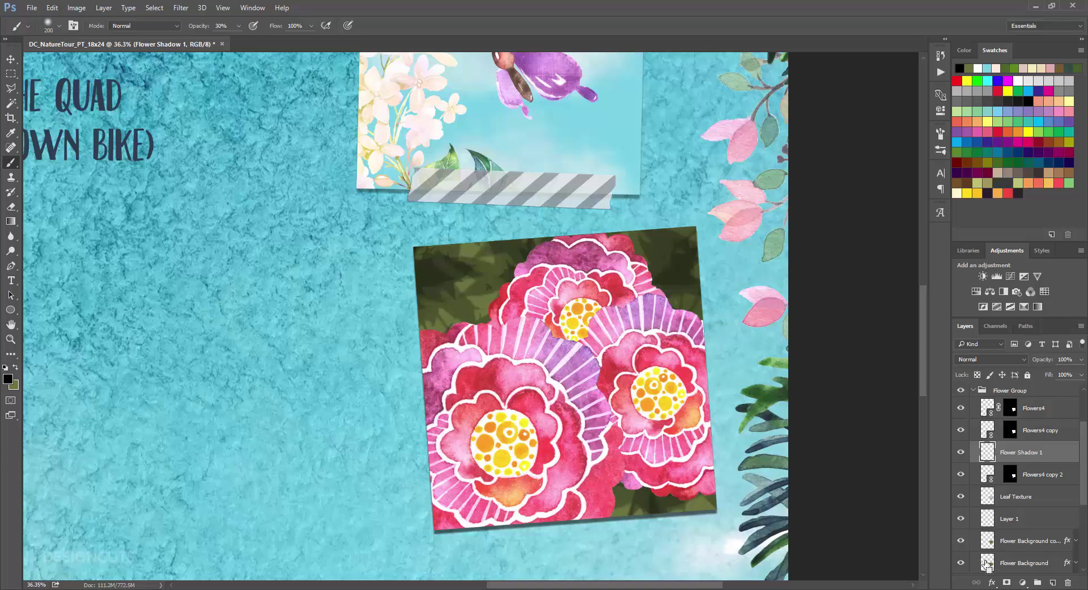
{"action": "left_click", "coordinate": [987, 562], "text": "ctrl"}
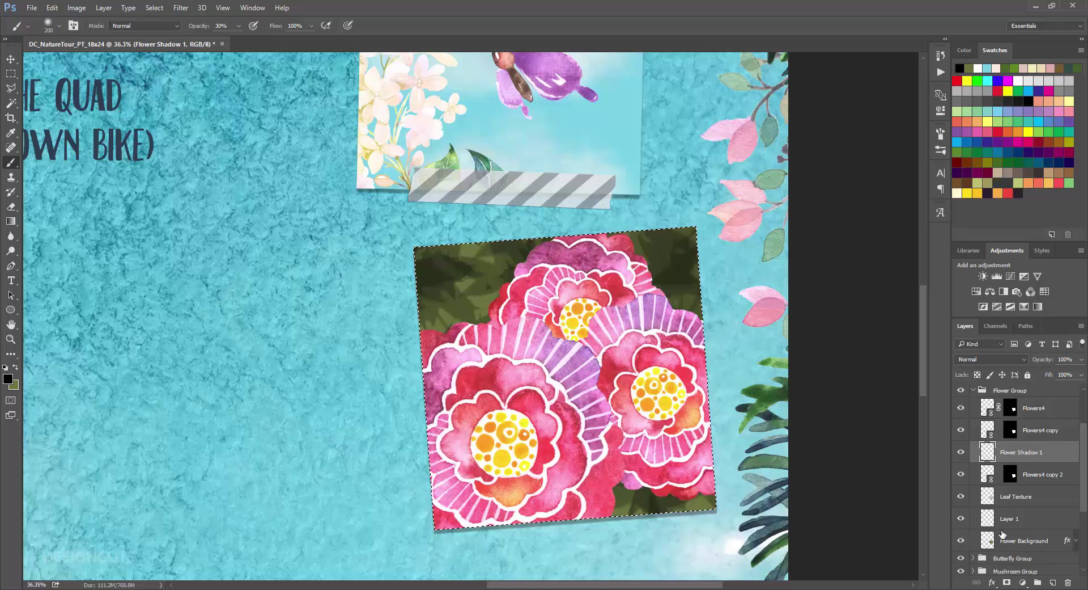
{"action": "scroll", "coordinate": [1022, 509], "scroll_direction": "up", "scroll_amount": 1}
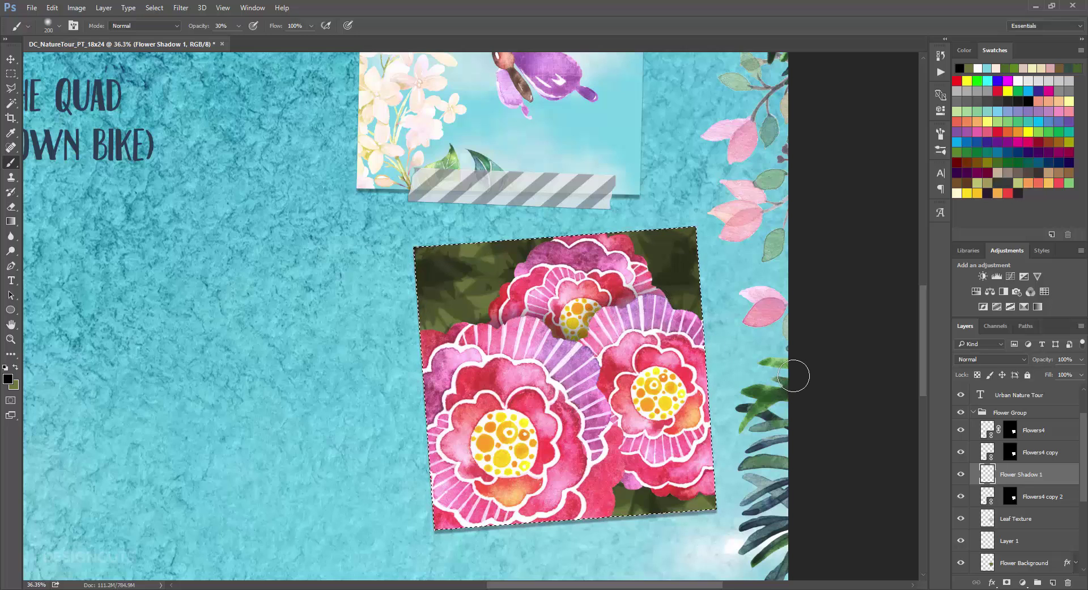
Add a layer named "Flower Shadow 2" above the right flower, paint a soft shadow beside the large flower, and deselect.
{"action": "left_click", "coordinate": [1033, 451]}
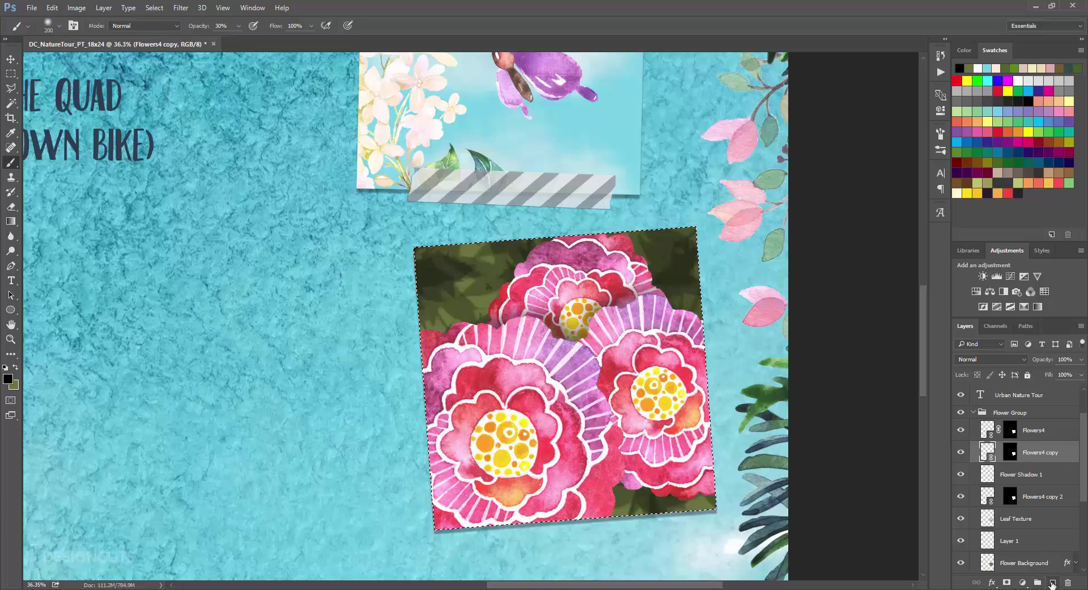
{"action": "left_click", "coordinate": [1052, 582]}
{"action": "double_click", "coordinate": [1009, 452]}
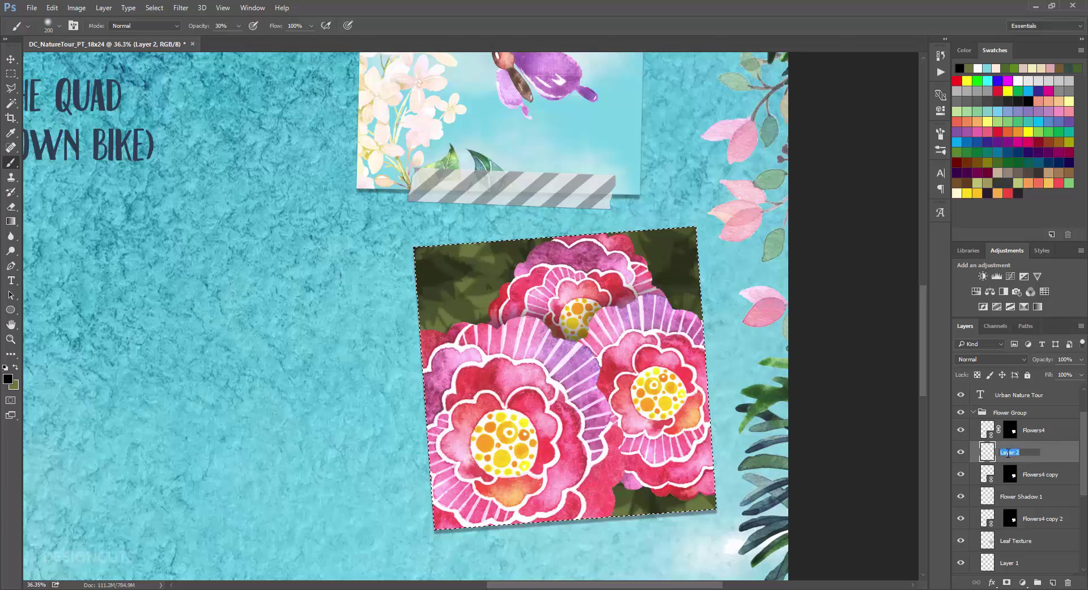
{"action": "type", "text": "Flower Sha"}
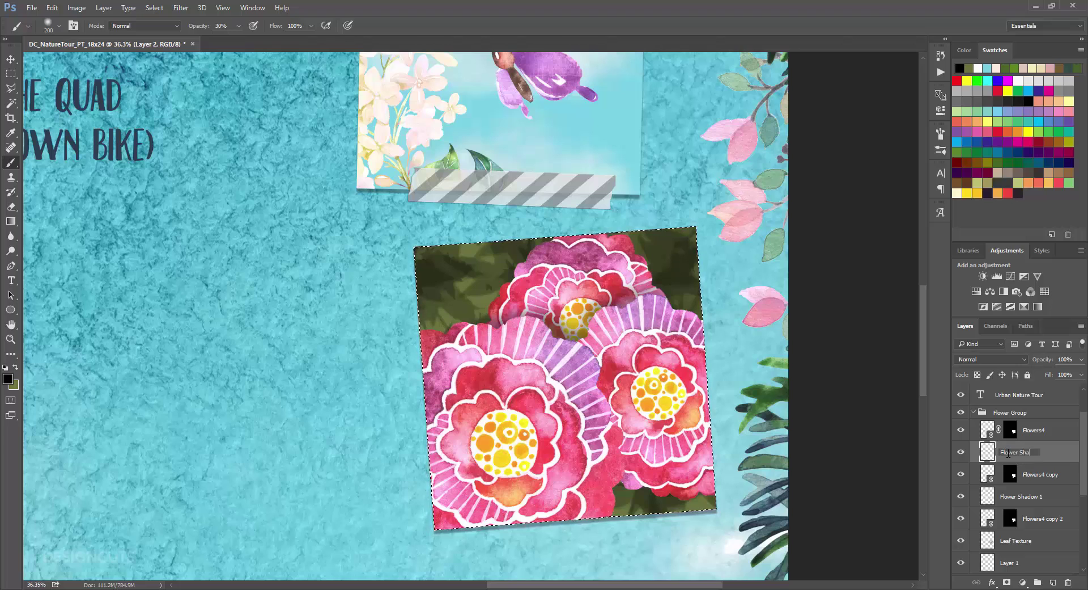
{"action": "type", "text": "dow 2"}
{"action": "key", "text": "Return"}
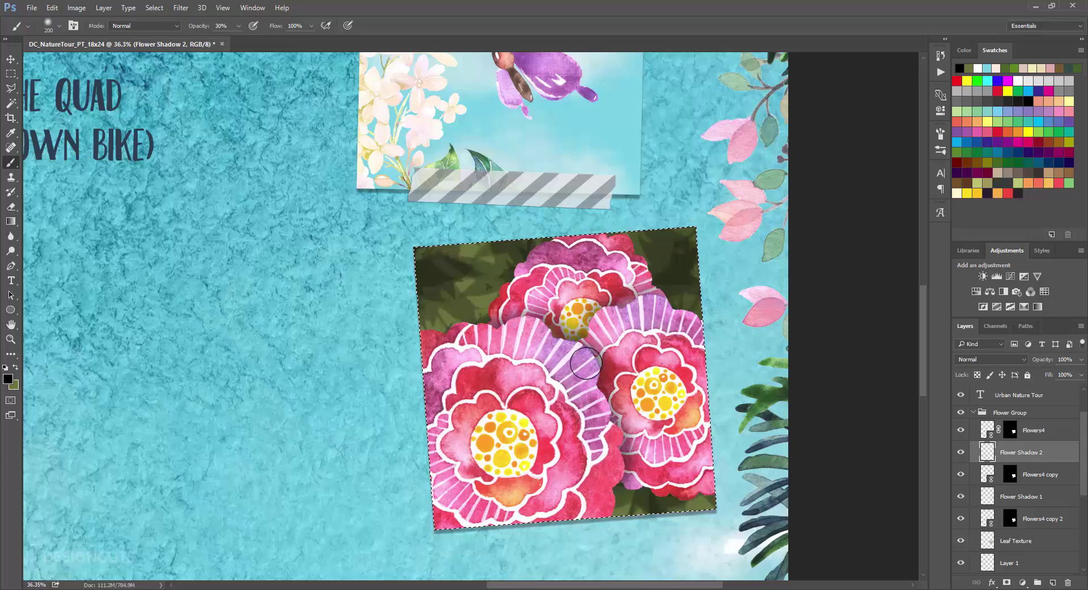
{"action": "key", "text": "ctrl+d"}
{"action": "key", "text": "v"}
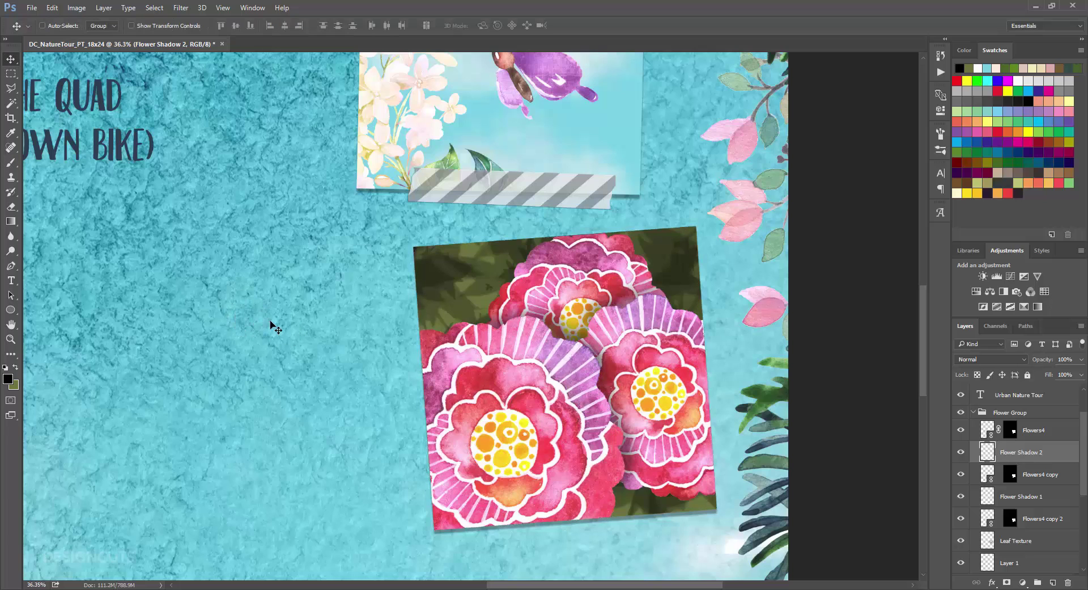
Place Leaves22 as a linked image above Flower Shadow 2 and rotate it toward the olive square's upper-right corner.
{"action": "left_click", "coordinate": [1036, 433]}
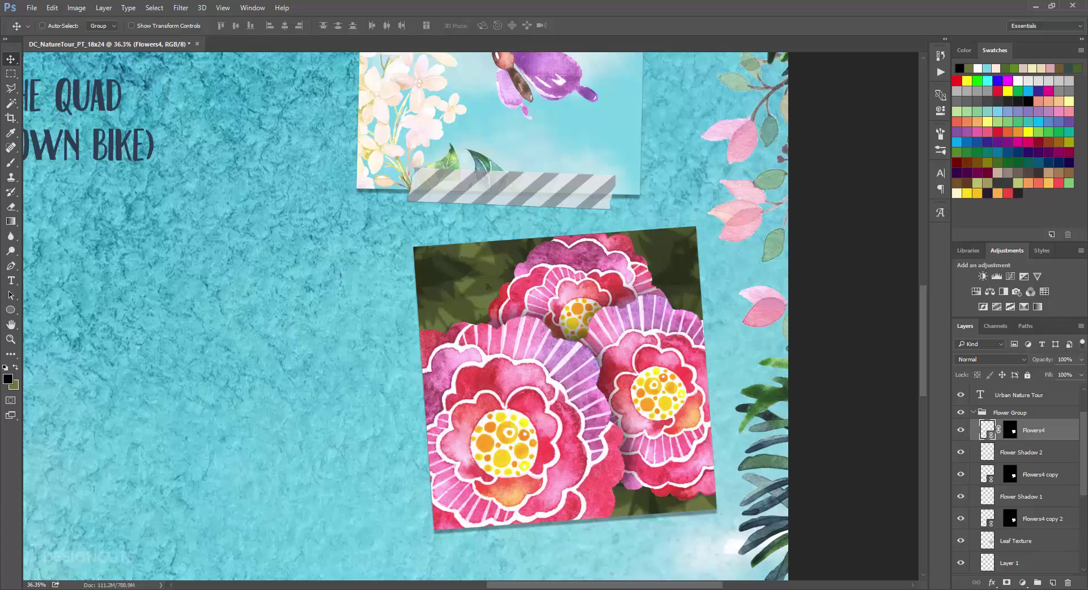
{"action": "left_click", "coordinate": [1021, 455]}
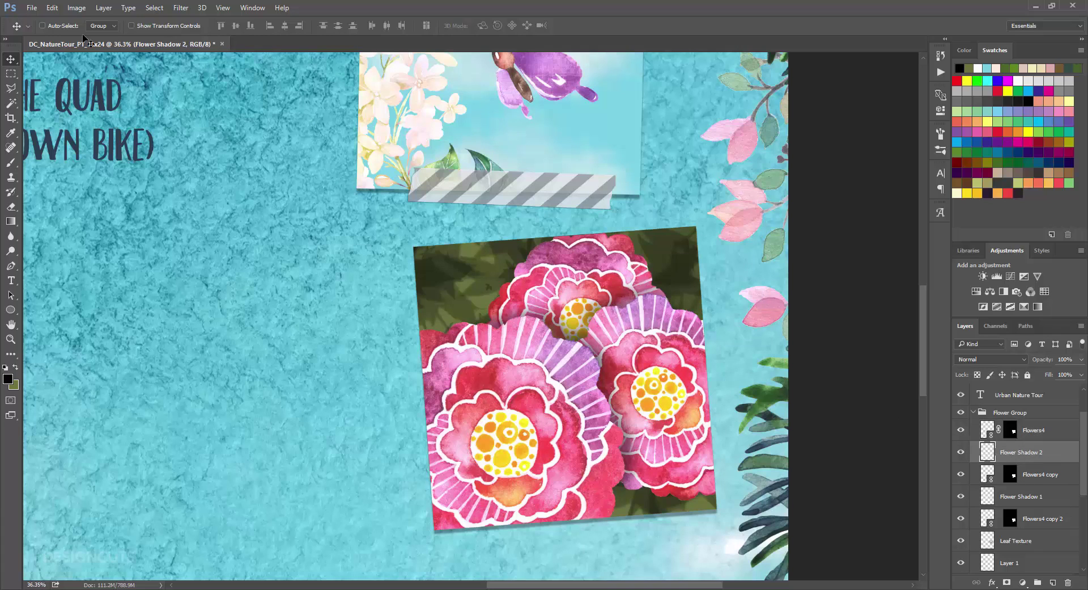
{"action": "left_click", "coordinate": [30, 8]}
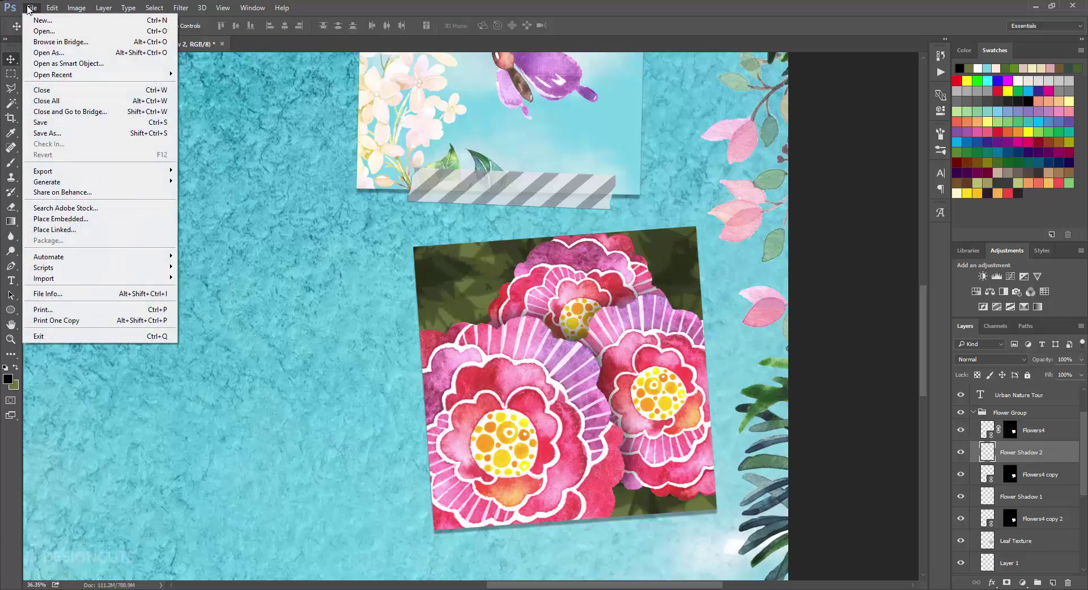
{"action": "left_click", "coordinate": [52, 230]}
{"action": "left_click", "coordinate": [193, 114]}
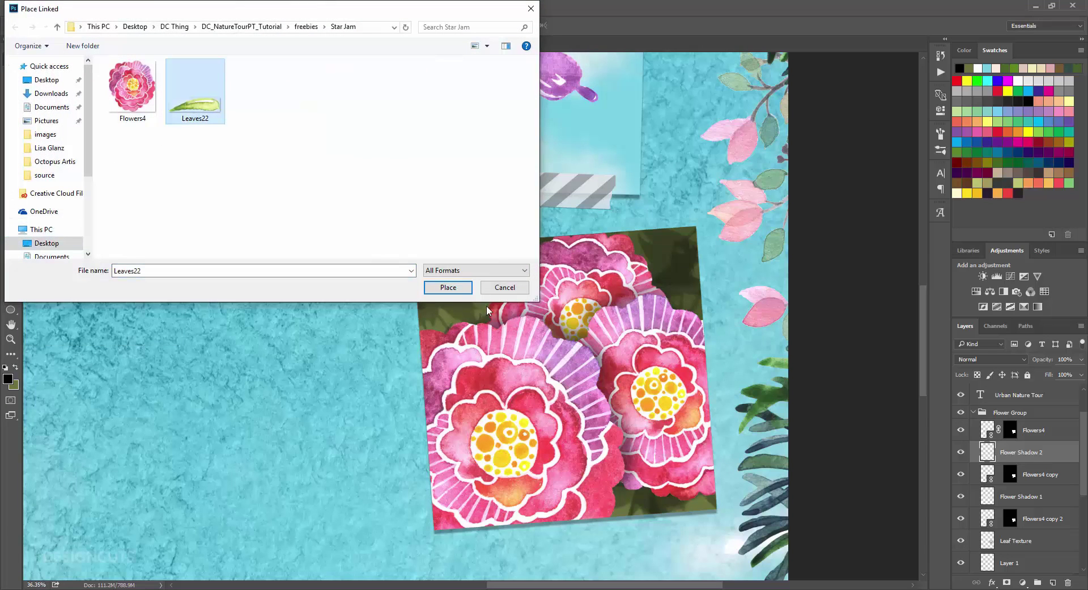
{"action": "left_click", "coordinate": [463, 286]}
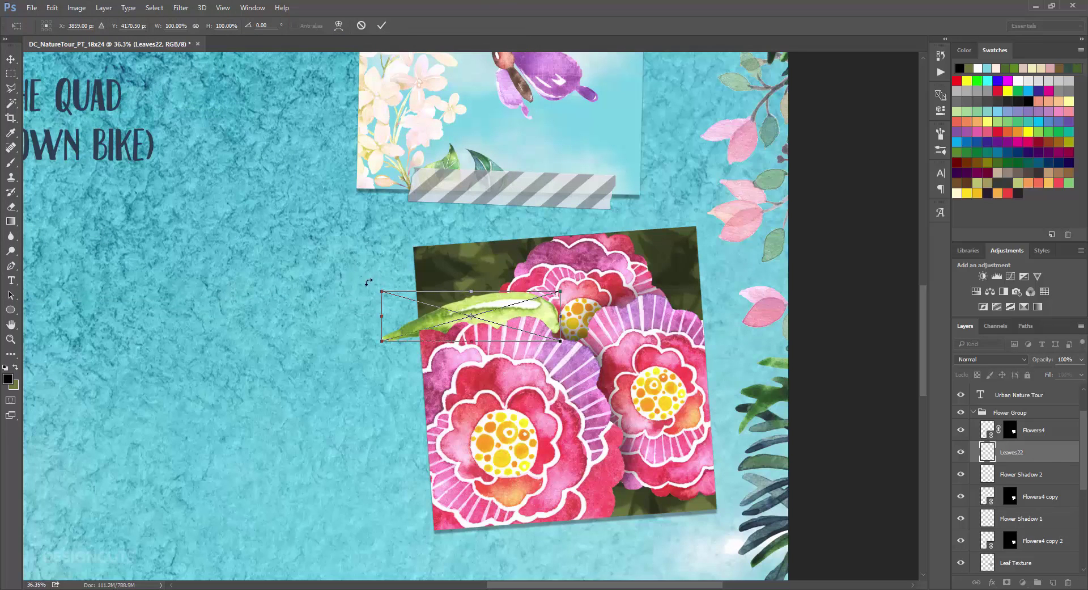
{"action": "left_click_drag", "start_coordinate": [368, 282], "coordinate": [675, 288]}
{"action": "key", "text": "Return"}
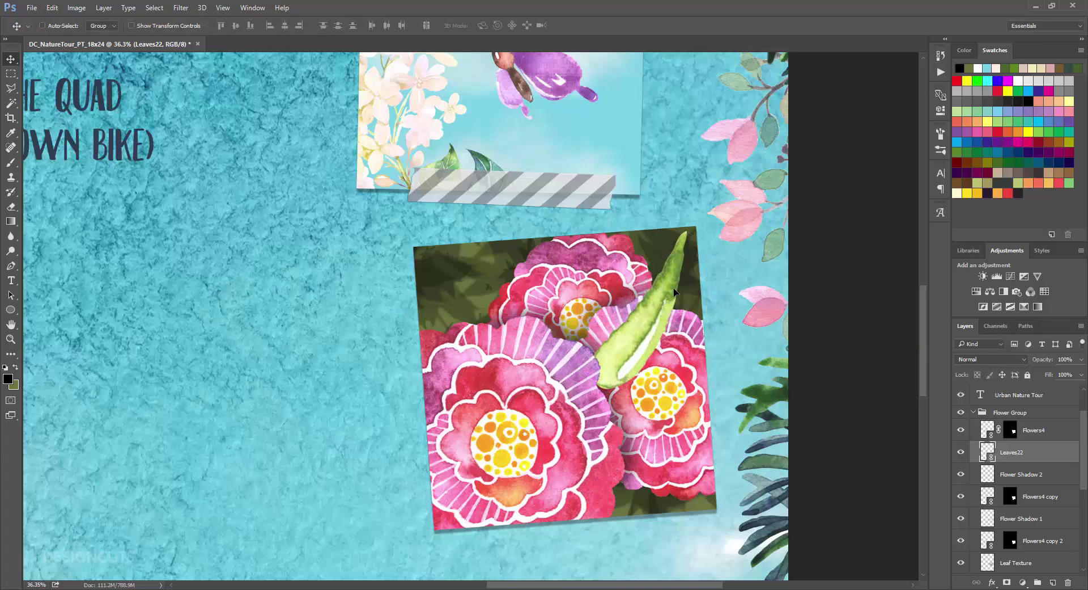
Move the leaf layer below the flowers, and place a rotated duplicate directly below Flower Shadow 1 in the square's upper-left corner.
{"action": "left_click_drag", "start_coordinate": [1046, 456], "coordinate": [1052, 581]}
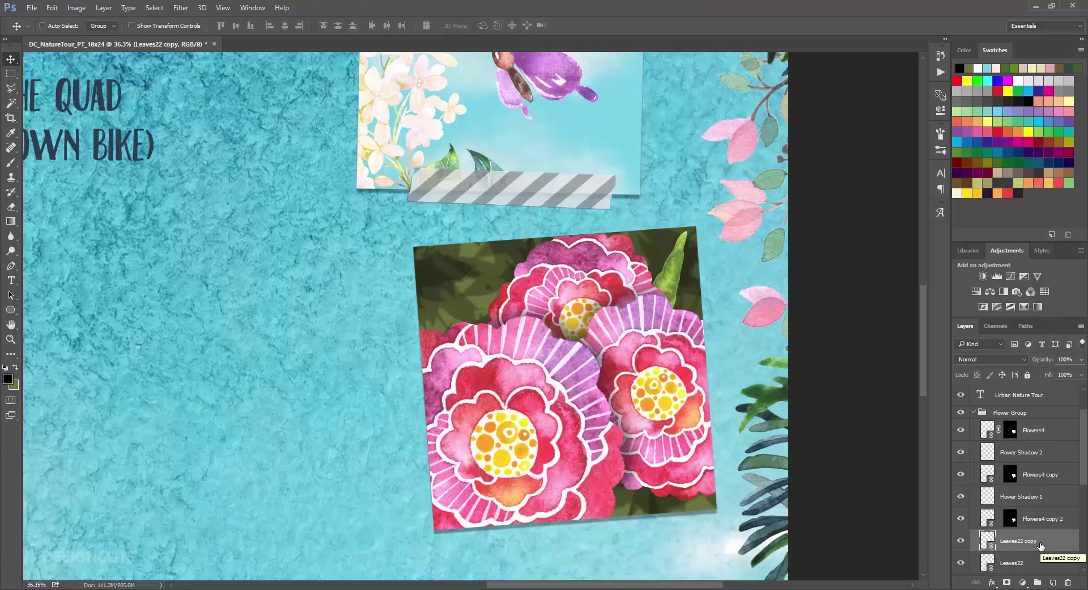
{"action": "left_click_drag", "start_coordinate": [1041, 545], "coordinate": [1033, 507]}
{"action": "left_click_drag", "start_coordinate": [682, 341], "coordinate": [682, 456]}
{"action": "left_click", "coordinate": [61, 8]}
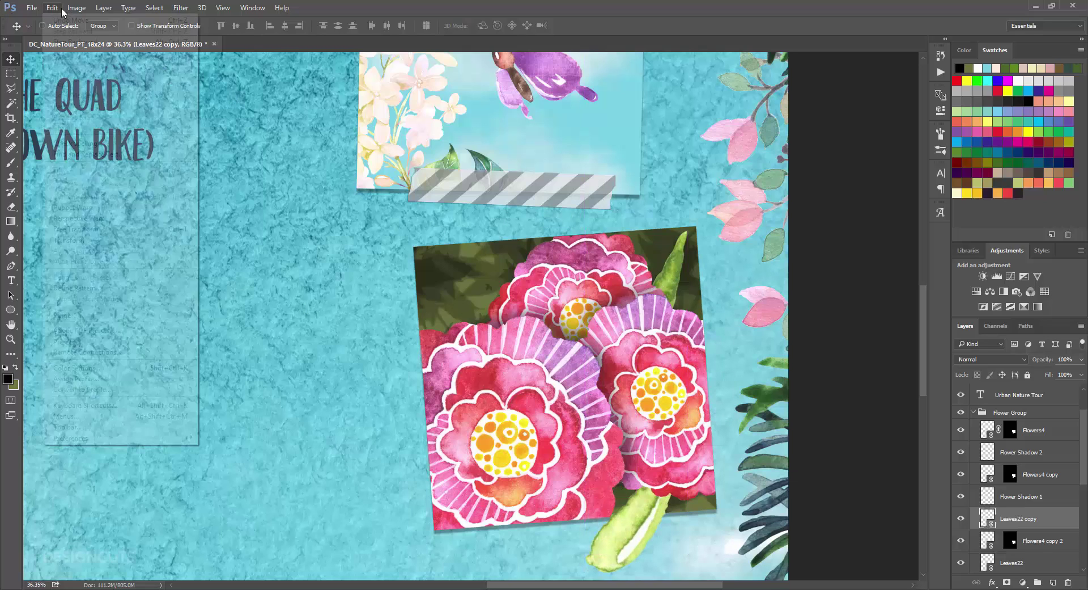
{"action": "left_click", "coordinate": [80, 235]}
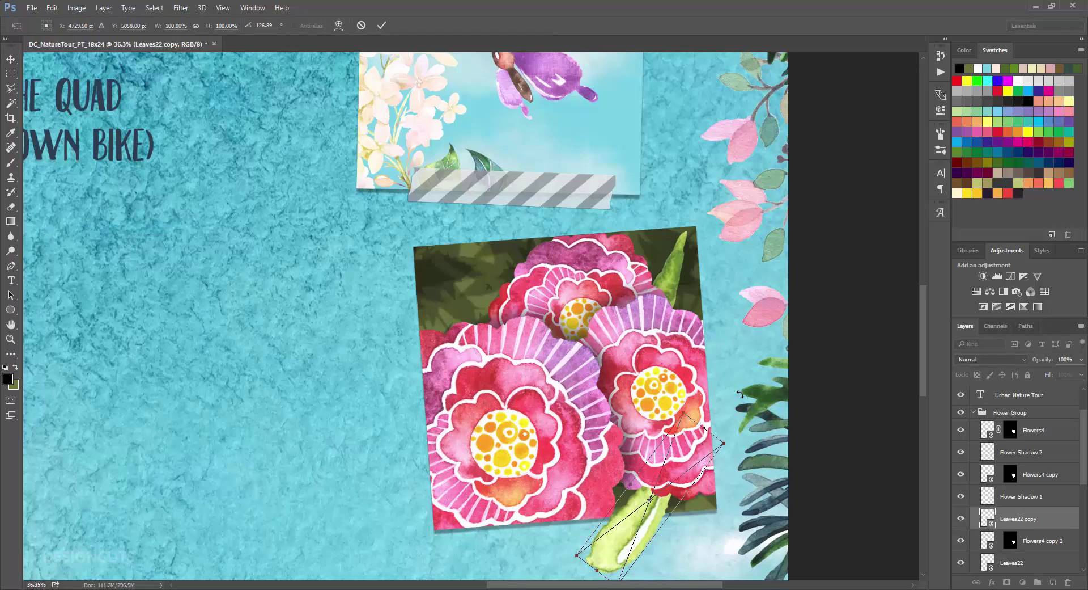
{"action": "left_click_drag", "start_coordinate": [685, 401], "coordinate": [449, 311]}
{"action": "key", "text": "Return"}
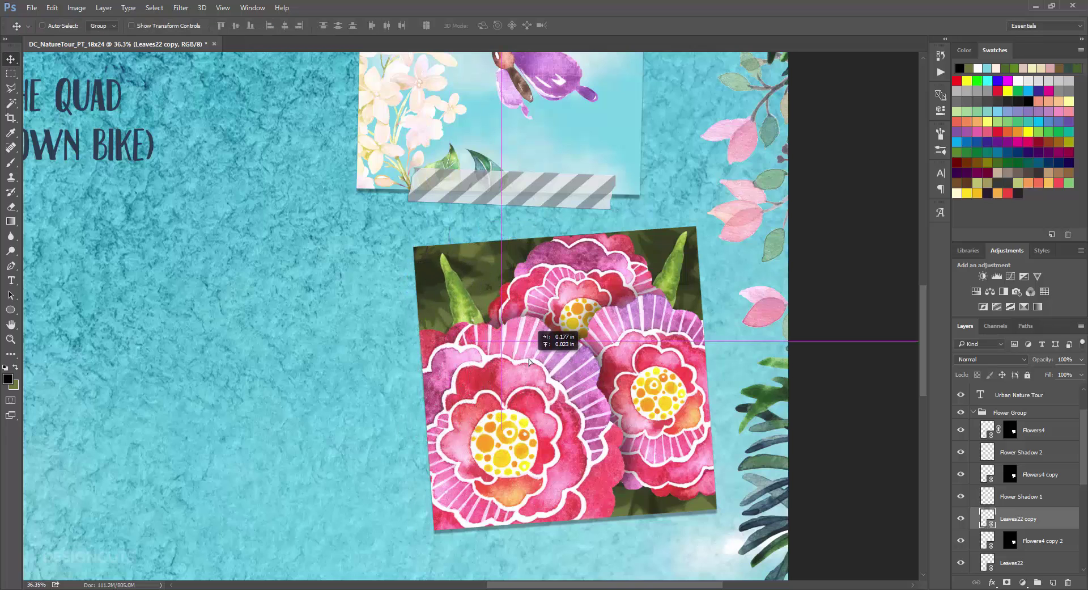
{"action": "left_click_drag", "start_coordinate": [529, 359], "coordinate": [518, 361]}
Duplicate the upper-left leaf, move the copy directly below Flower Shadow 2, and rotate it into the square's lower-right corner.
{"action": "left_click_drag", "start_coordinate": [1053, 518], "coordinate": [1054, 582]}
{"action": "left_click_drag", "start_coordinate": [1041, 518], "coordinate": [1030, 462]}
{"action": "left_click", "coordinate": [52, 7]}
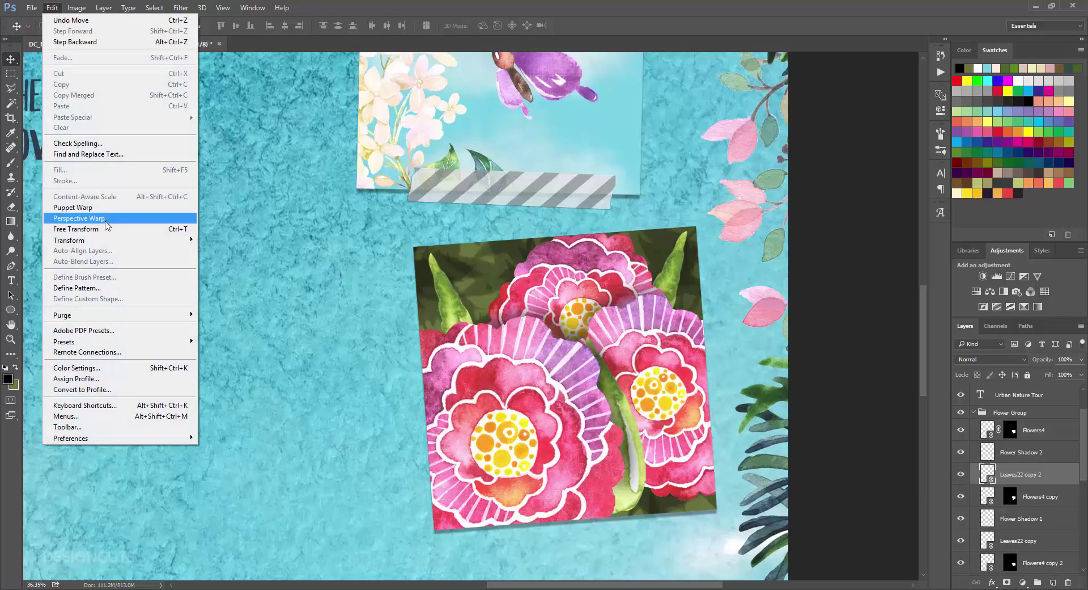
{"action": "left_click", "coordinate": [68, 222]}
{"action": "left_click_drag", "start_coordinate": [674, 352], "coordinate": [655, 480]}
{"action": "key", "text": "Return"}
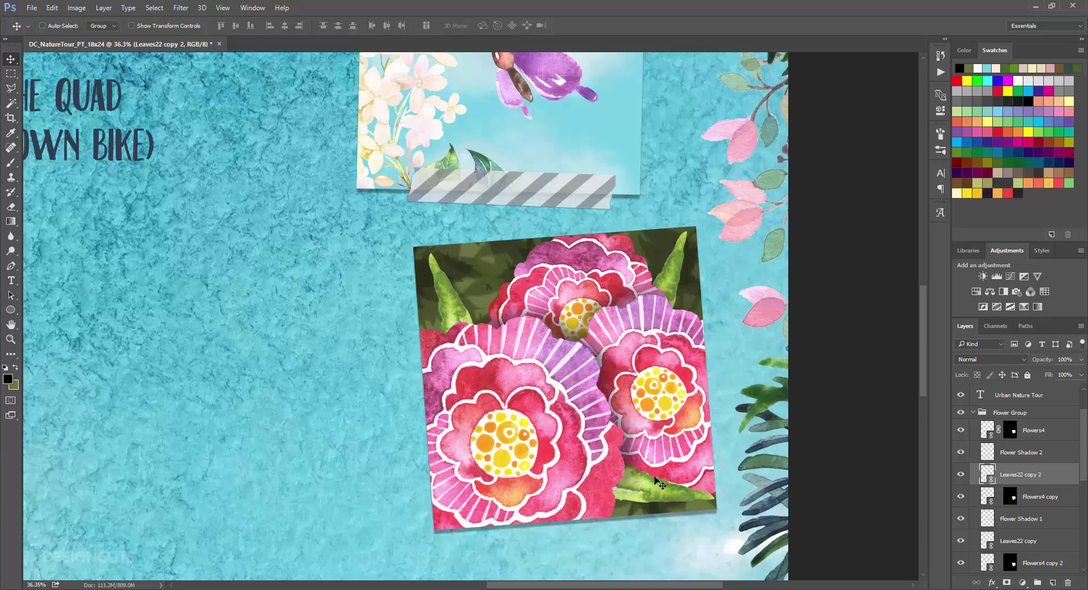
Place Washi_Triangles_Peach from the Pattern Pop folder as a linked image above the Flowers4 layer.
{"action": "left_click", "coordinate": [1037, 433]}
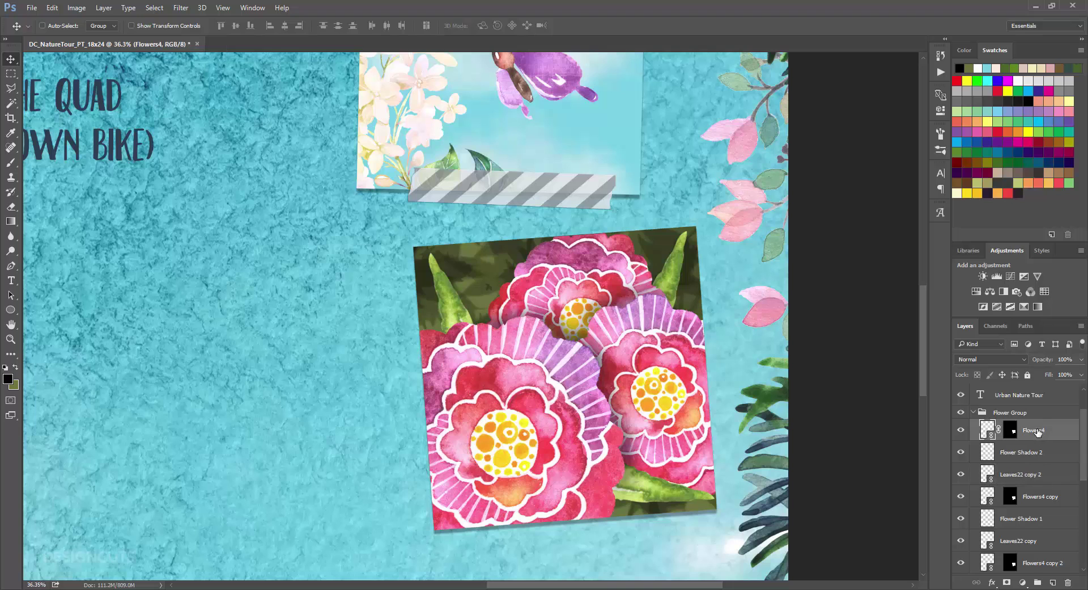
{"action": "left_click", "coordinate": [32, 8]}
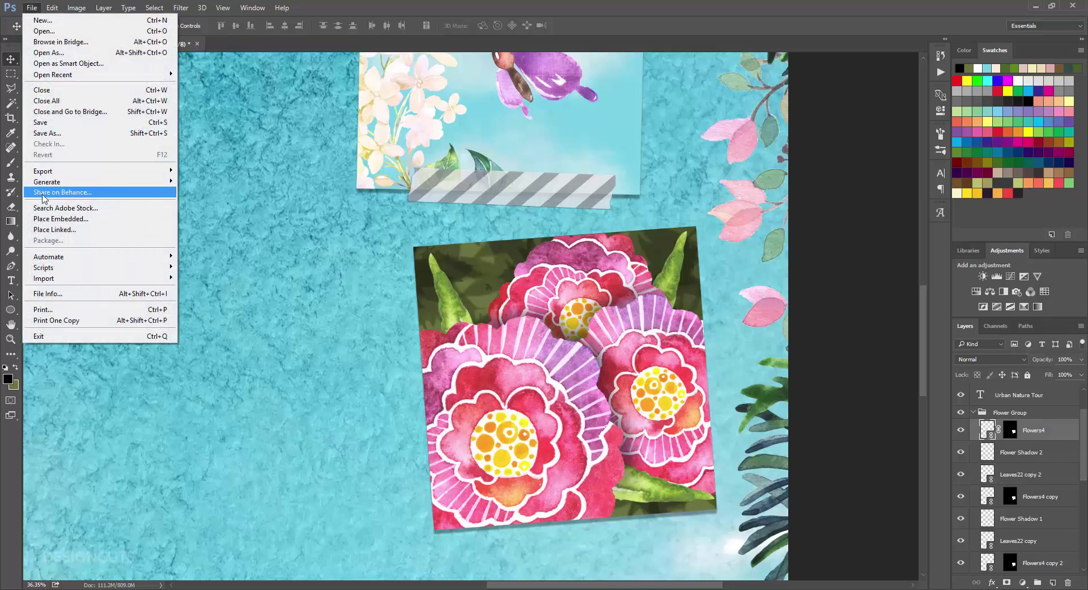
{"action": "left_click", "coordinate": [53, 229]}
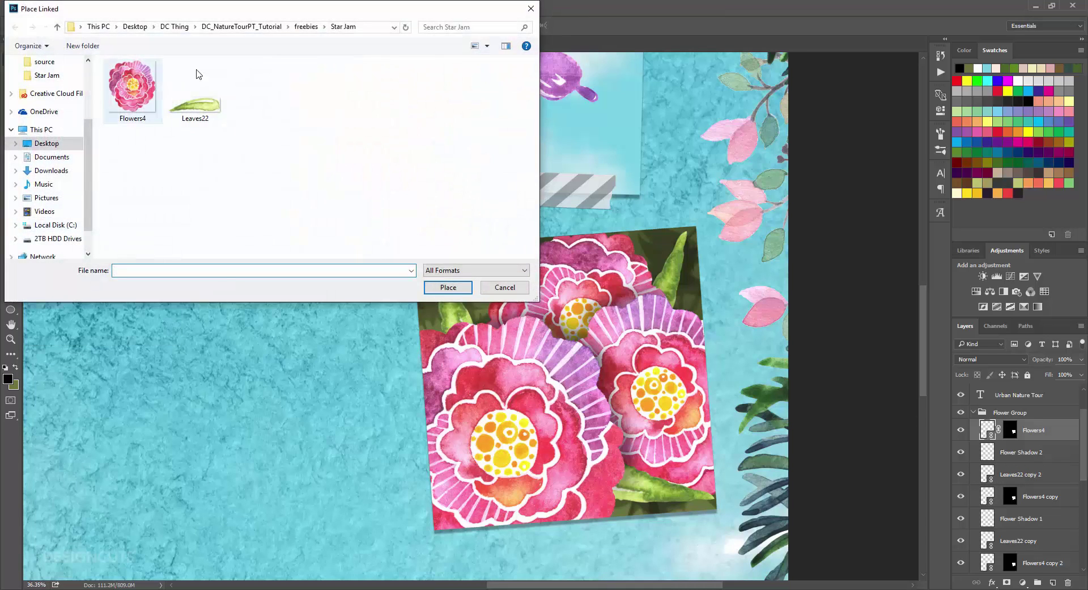
{"action": "left_click", "coordinate": [306, 28]}
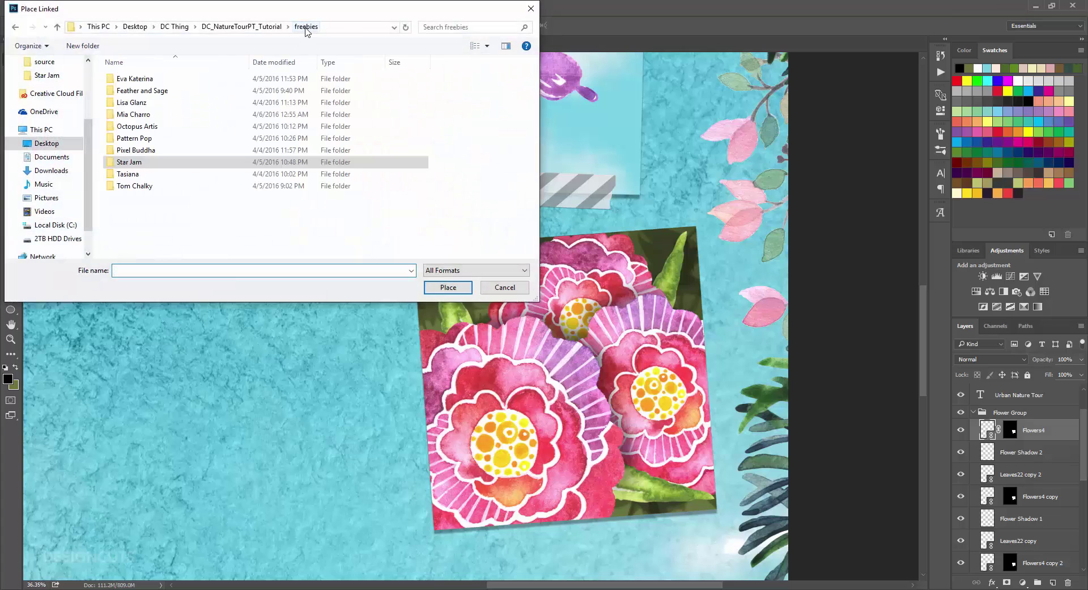
{"action": "double_click", "coordinate": [134, 146]}
{"action": "left_click", "coordinate": [189, 80]}
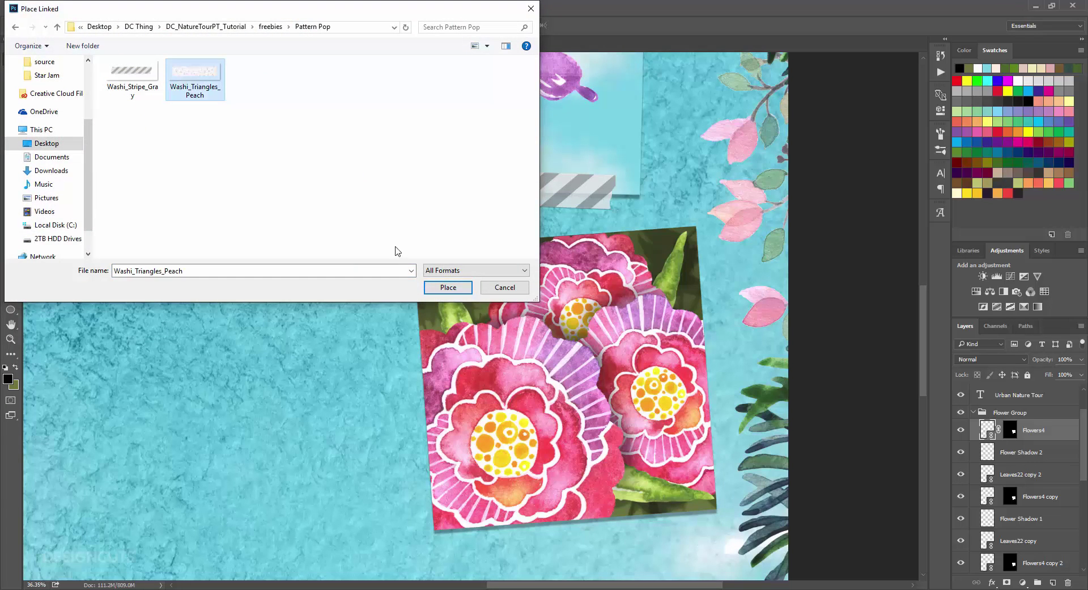
{"action": "left_click", "coordinate": [448, 288]}
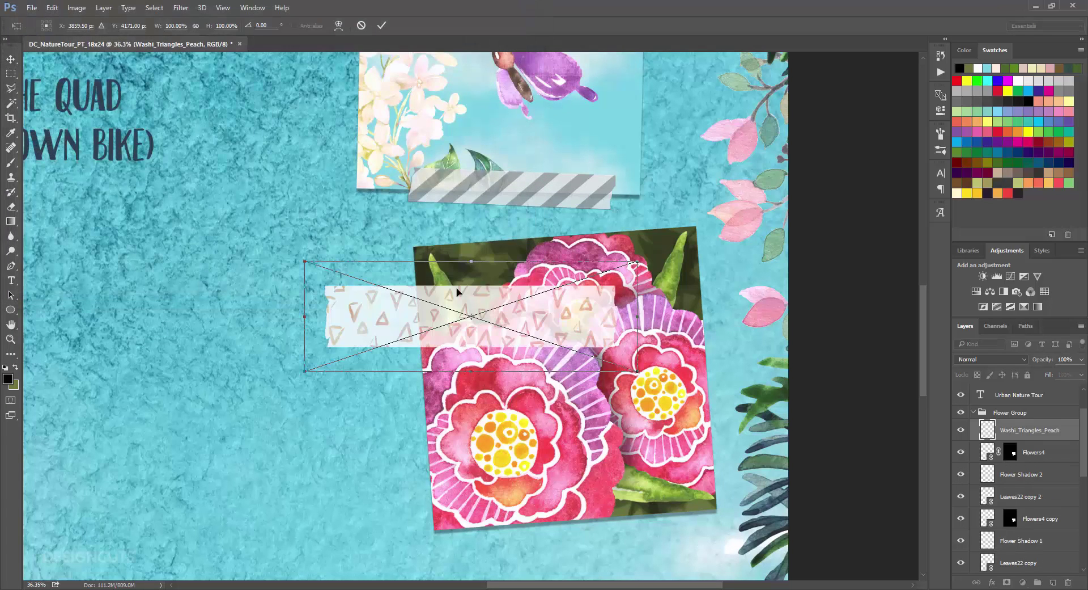
Scale the peach triangle tape proportionally to 65% and position it over the flower picture's upper-left corner.
{"action": "left_click", "coordinate": [195, 26]}
{"action": "left_click", "coordinate": [181, 25]}
{"action": "type", "text": "65"}
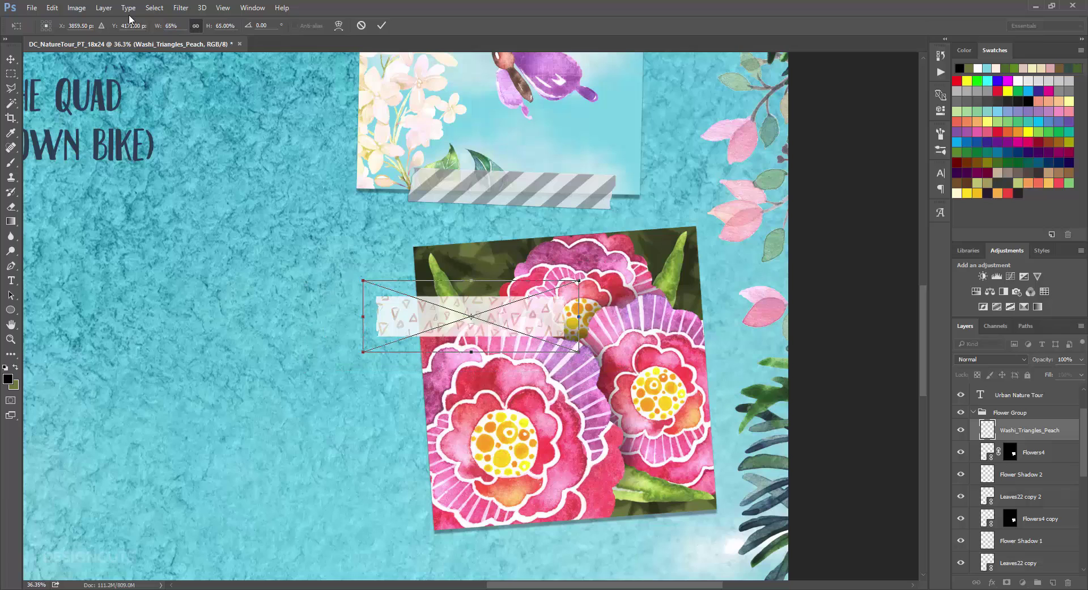
{"action": "key", "text": "Return"}
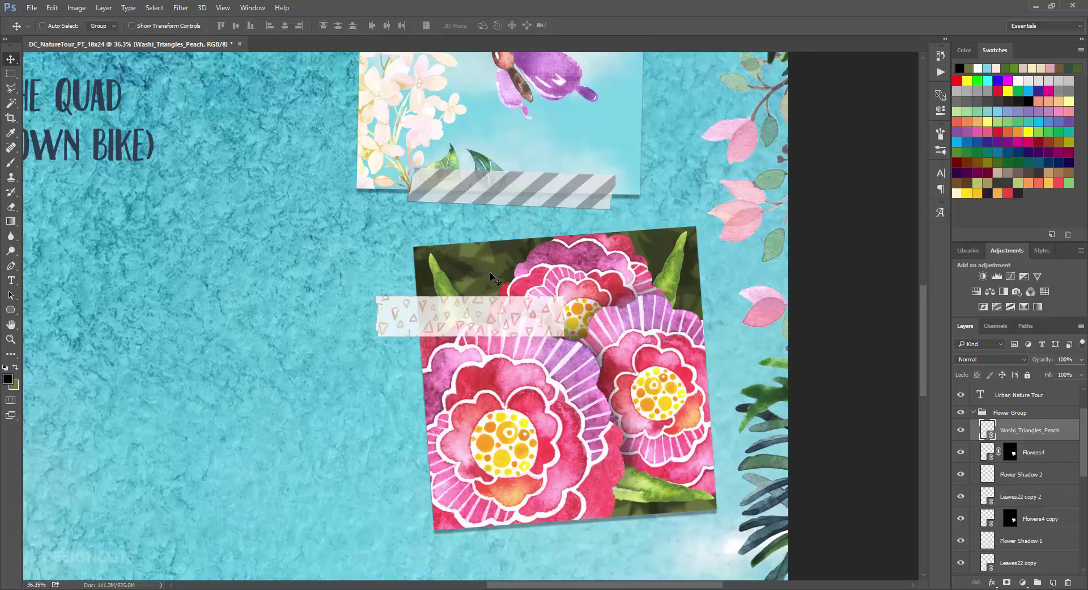
{"action": "left_click_drag", "start_coordinate": [491, 274], "coordinate": [483, 202]}
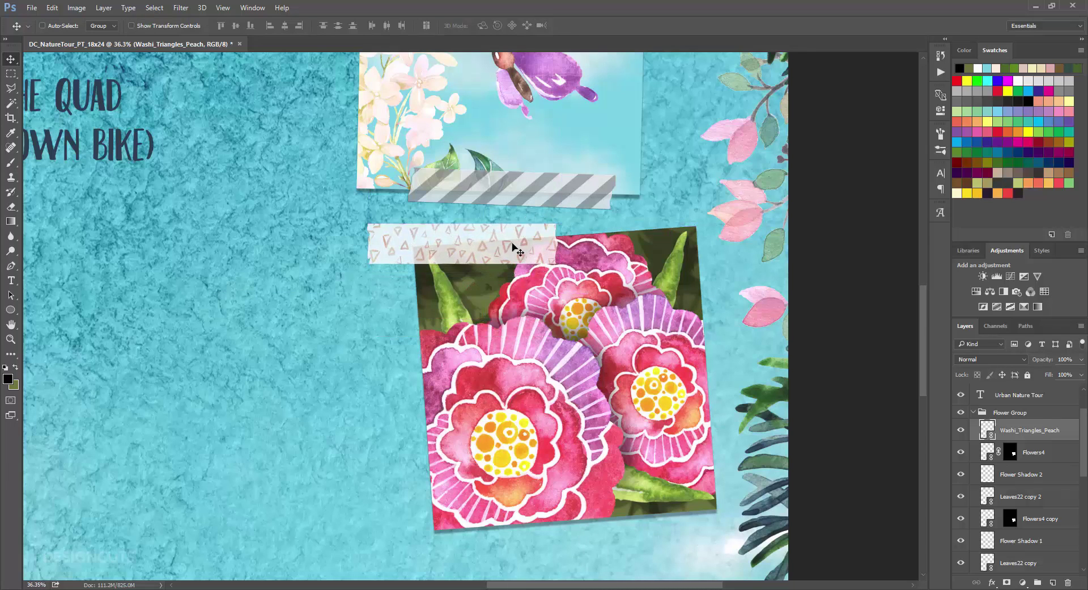
{"action": "left_click_drag", "start_coordinate": [519, 249], "coordinate": [521, 247]}
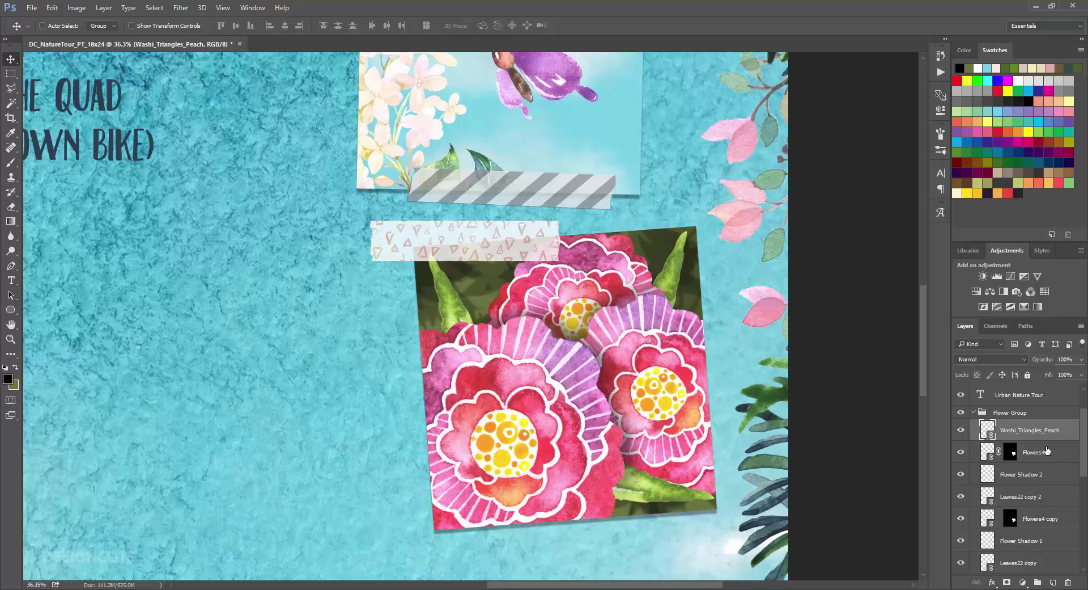
Duplicate the peach tape, rotate the copy to about 179.1°, and place it over the flower picture's lower-right corner.
{"action": "left_click_drag", "start_coordinate": [1048, 433], "coordinate": [1052, 582]}
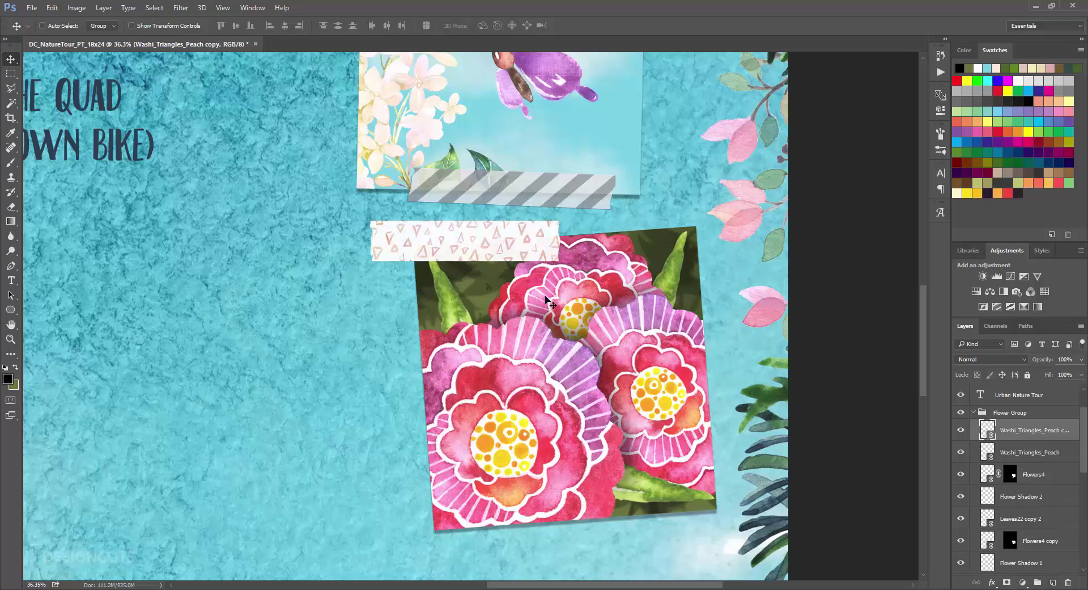
{"action": "left_click_drag", "start_coordinate": [502, 229], "coordinate": [597, 432]}
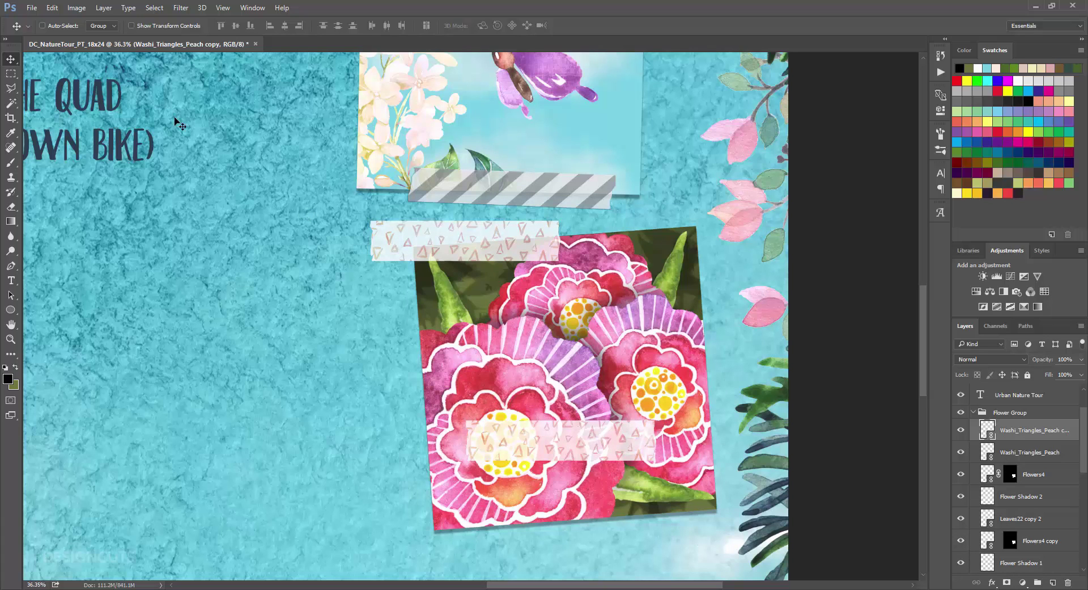
{"action": "left_click", "coordinate": [51, 8]}
{"action": "left_click", "coordinate": [75, 229]}
{"action": "left_click_drag", "start_coordinate": [457, 390], "coordinate": [669, 508]}
{"action": "left_click_drag", "start_coordinate": [641, 453], "coordinate": [700, 513]}
{"action": "left_click_drag", "start_coordinate": [731, 466], "coordinate": [729, 459]}
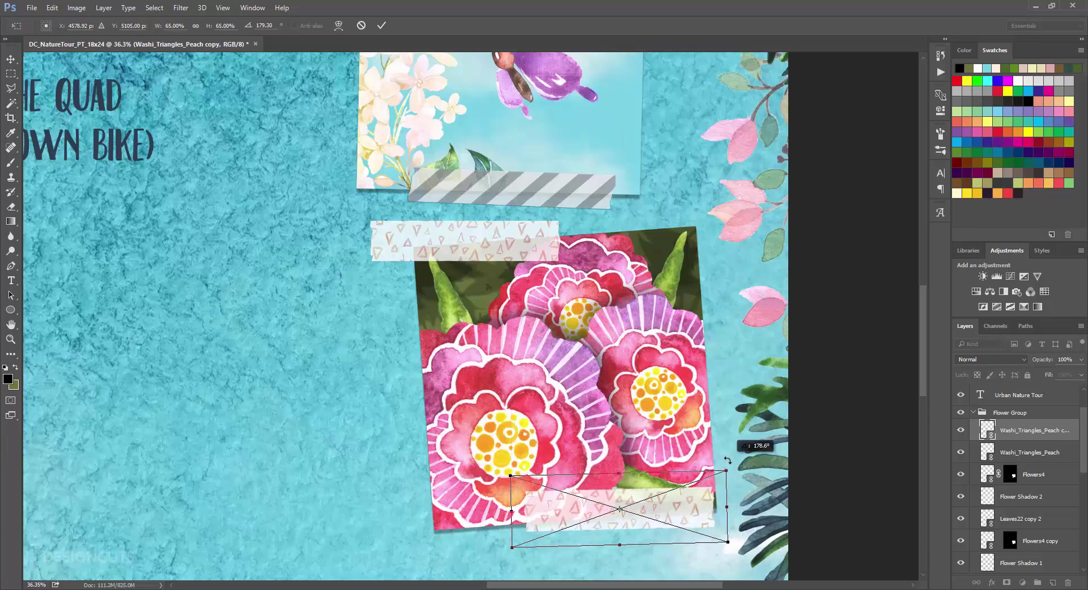
{"action": "left_click_drag", "start_coordinate": [686, 491], "coordinate": [689, 504]}
{"action": "left_click_drag", "start_coordinate": [738, 474], "coordinate": [737, 470]}
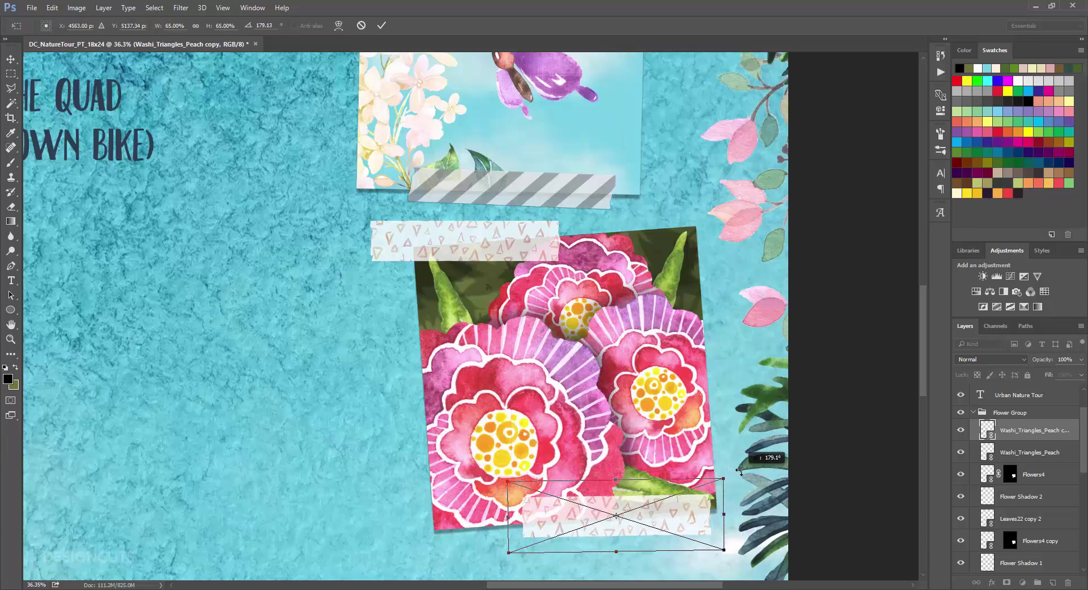
{"action": "key", "text": "Return"}
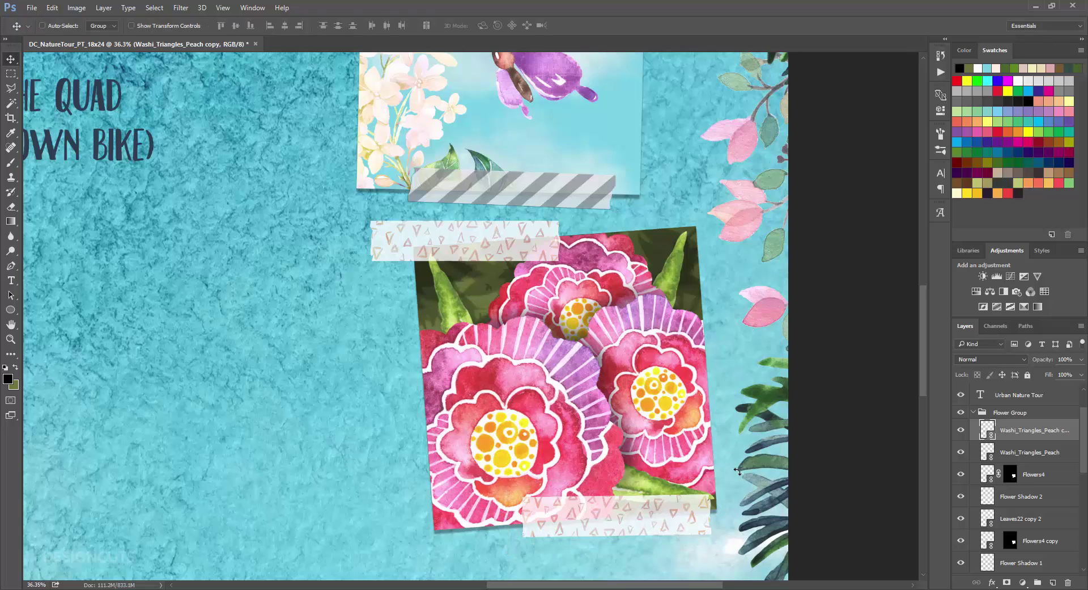
Duplicate the Flower Background layer and move the copy above the Flower Group.
{"action": "key", "text": "ctrl+0"}
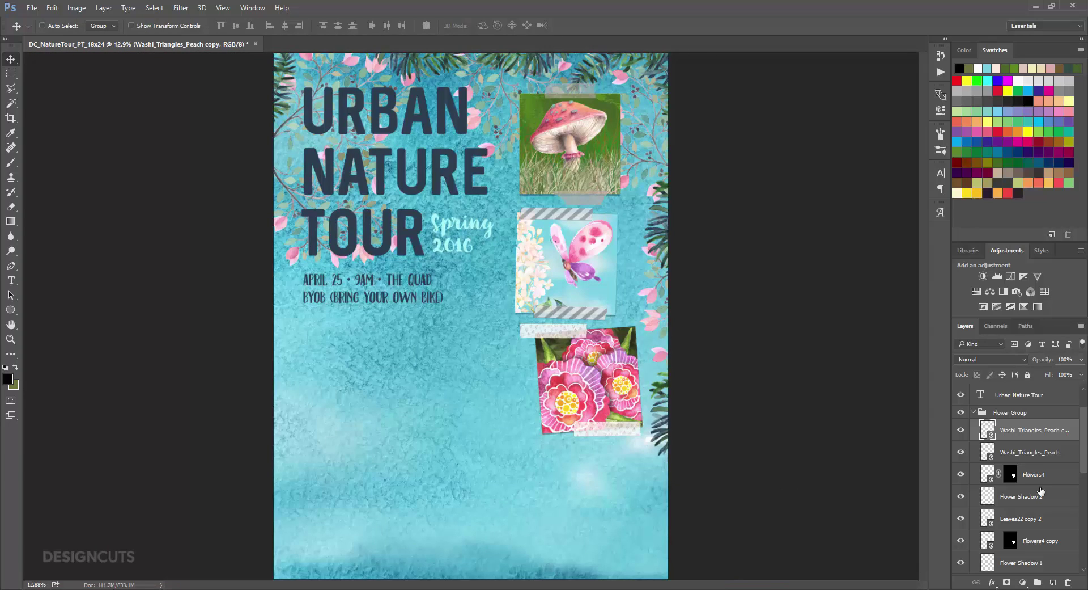
{"action": "scroll", "coordinate": [1042, 489], "scroll_direction": "down", "scroll_amount": 8}
{"action": "scroll", "coordinate": [1042, 489], "scroll_direction": "down", "scroll_amount": 1}
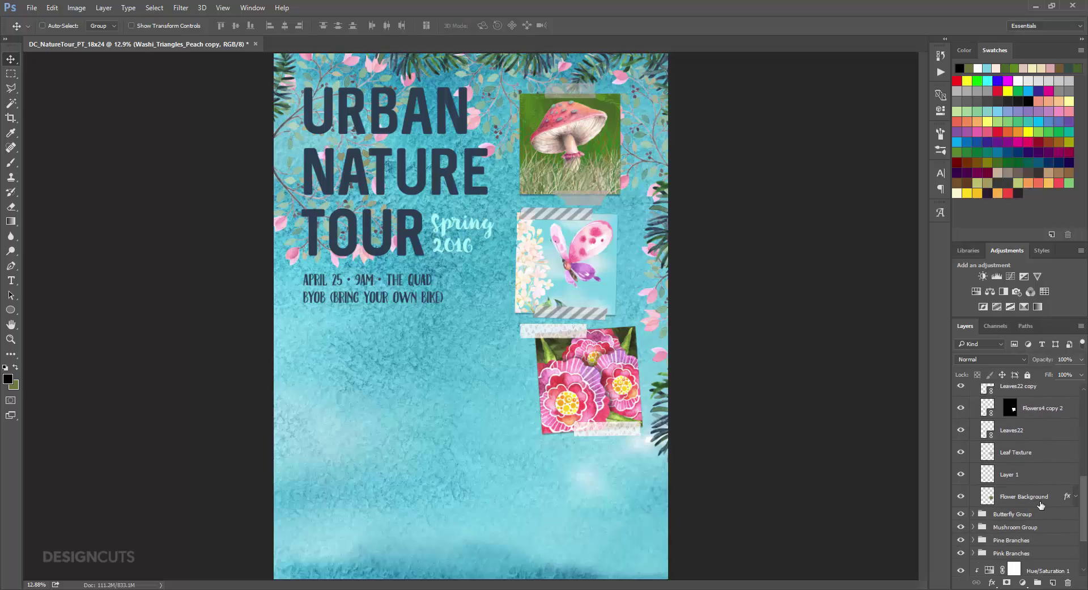
{"action": "left_click_drag", "start_coordinate": [1031, 497], "coordinate": [1055, 583]}
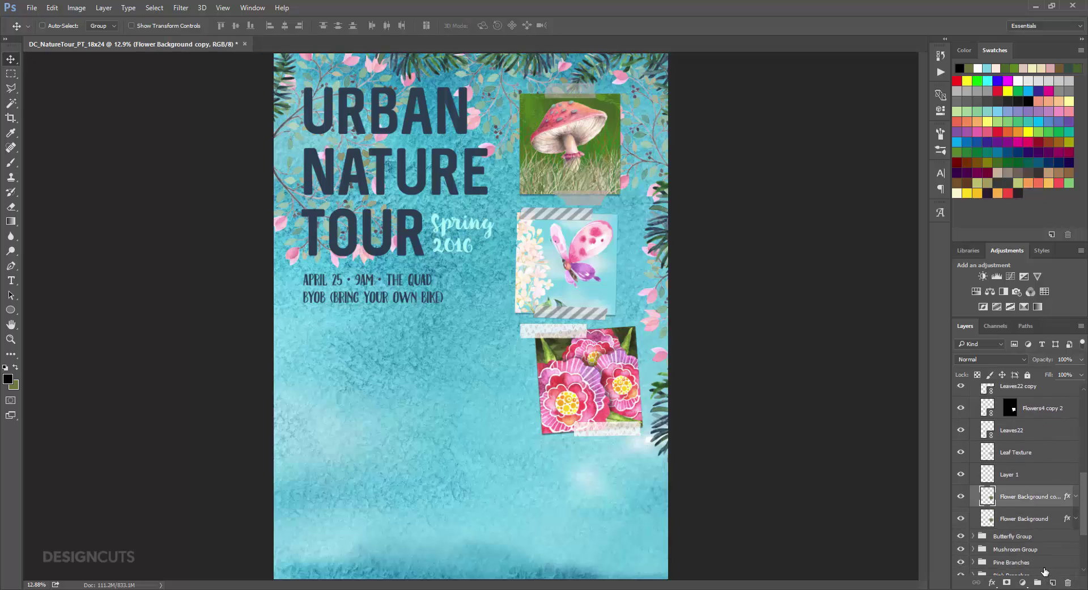
{"action": "left_click_drag", "start_coordinate": [1032, 543], "coordinate": [1017, 452]}
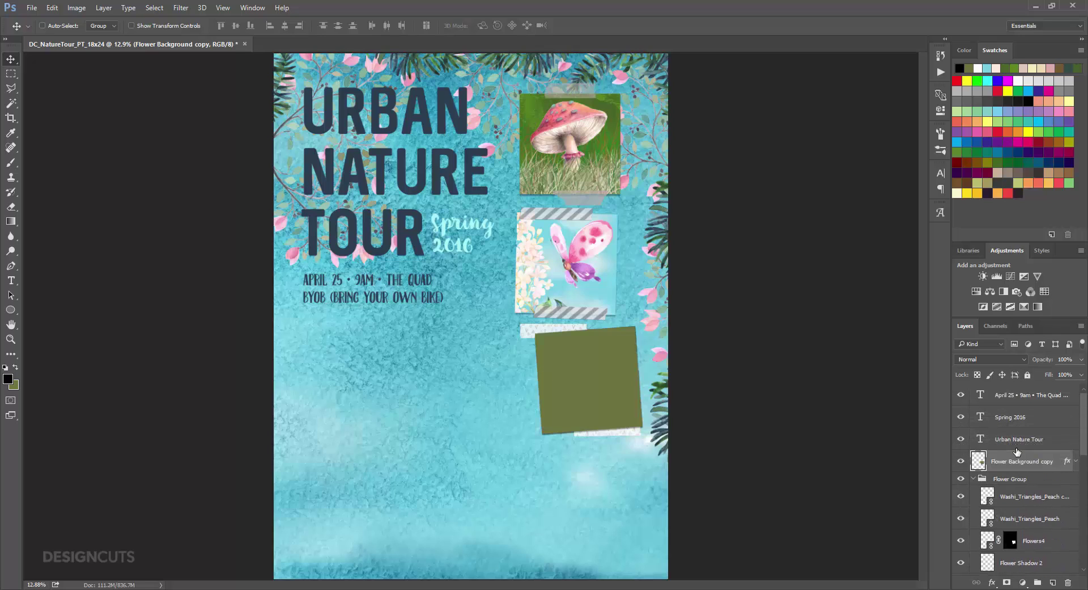
Collapse the Flower Group and create a group named "Basket Group" above the duplicated olive square.
{"action": "left_click", "coordinate": [973, 480]}
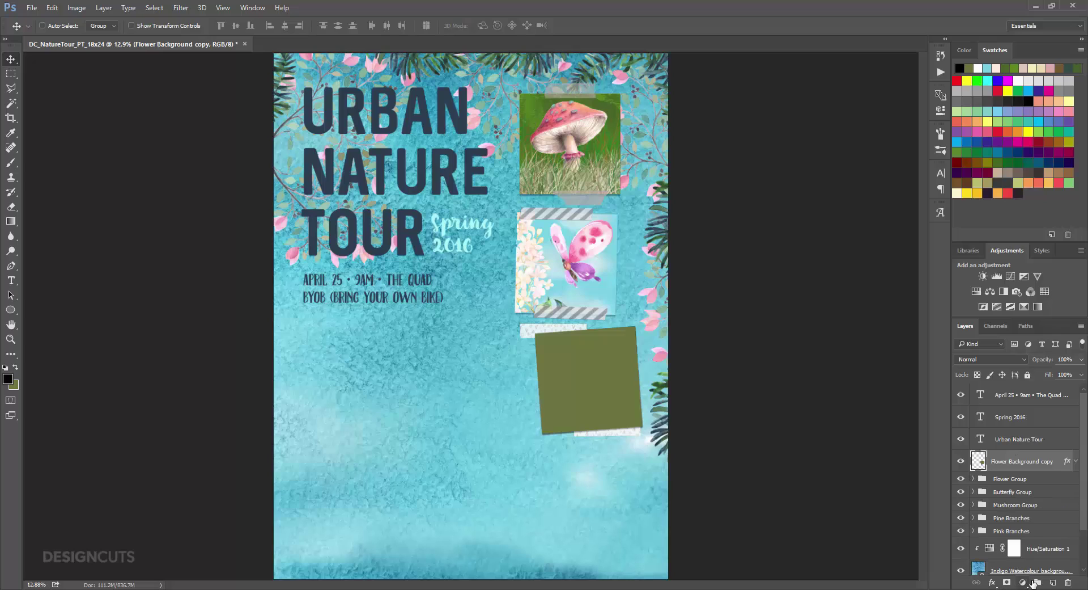
{"action": "left_click", "coordinate": [1038, 582]}
{"action": "double_click", "coordinate": [1002, 457]}
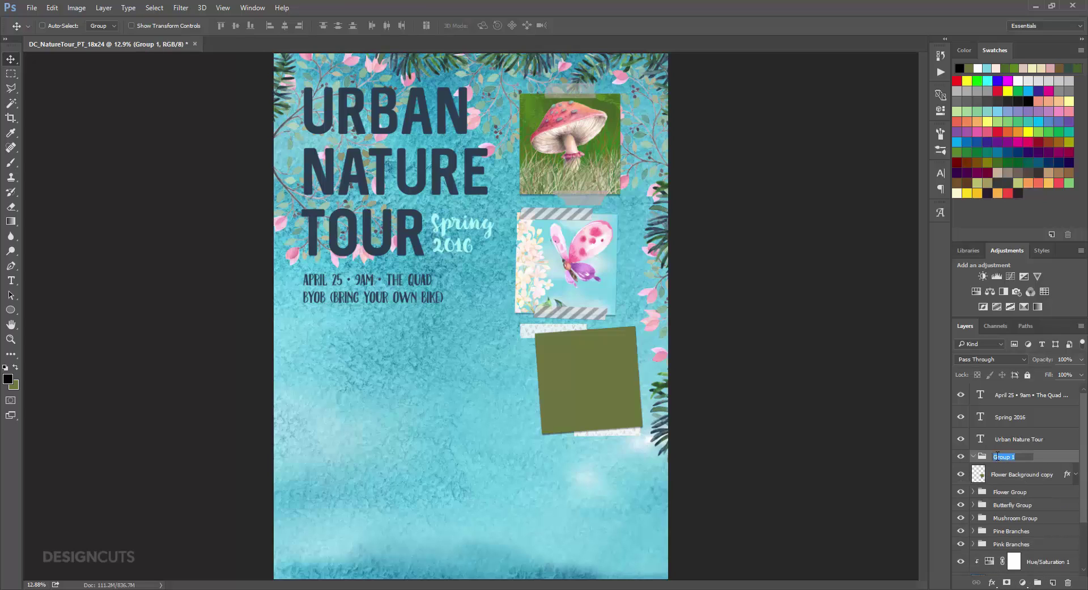
{"action": "type", "text": "Basket"}
{"action": "key", "text": "Return"}
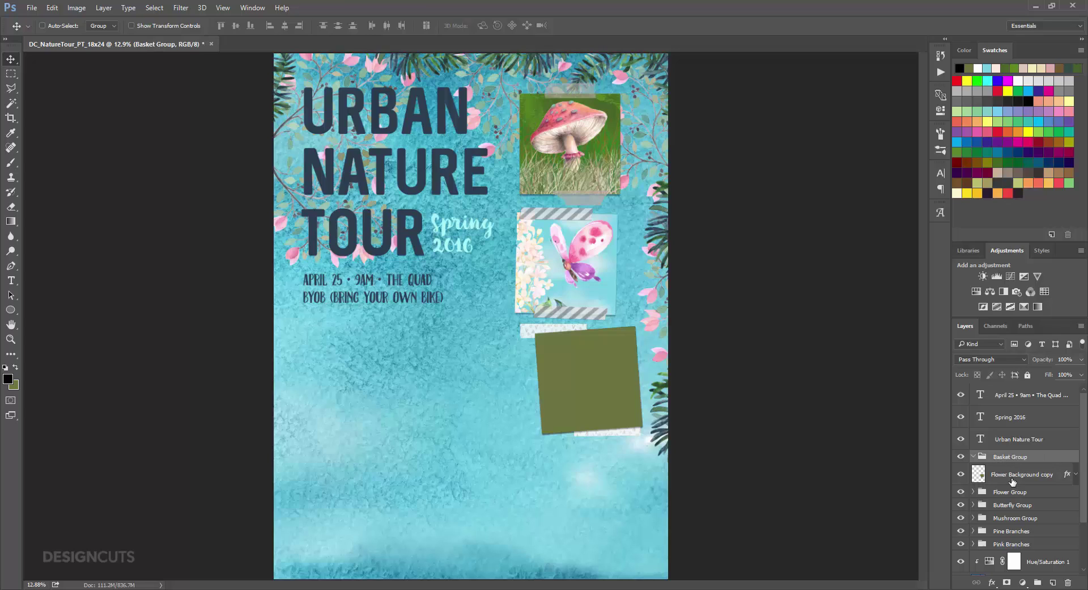
Rename the duplicated Flower Background layer as "Basket Background" and put it inside the Basket Group.
{"action": "double_click", "coordinate": [1013, 474]}
{"action": "type", "text": "Baske"}
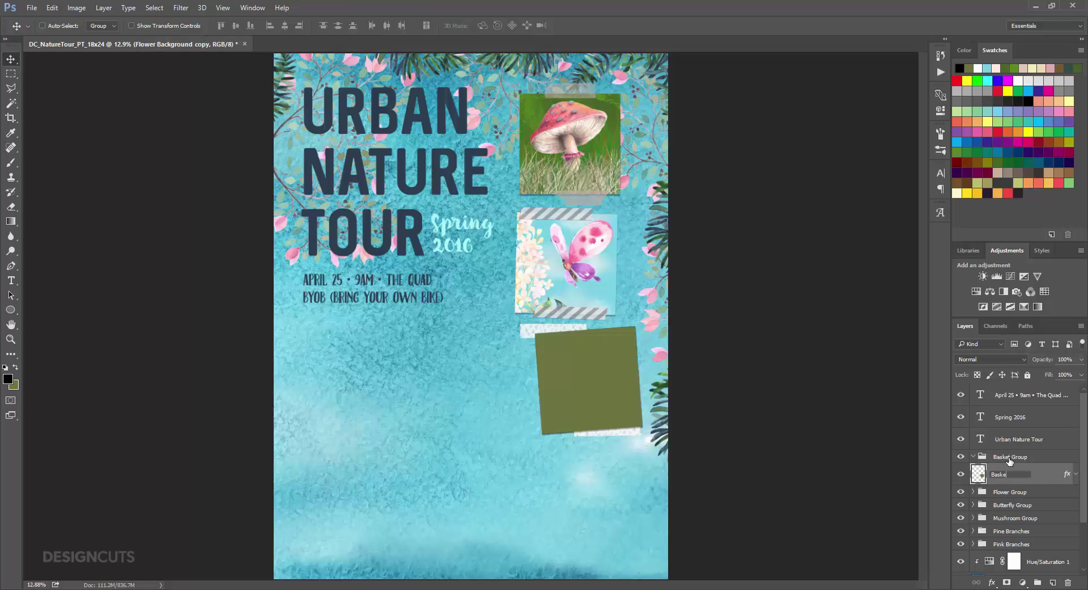
{"action": "type", "text": "t Background"}
{"action": "key", "text": "Return"}
{"action": "left_click_drag", "start_coordinate": [981, 477], "coordinate": [986, 460]}
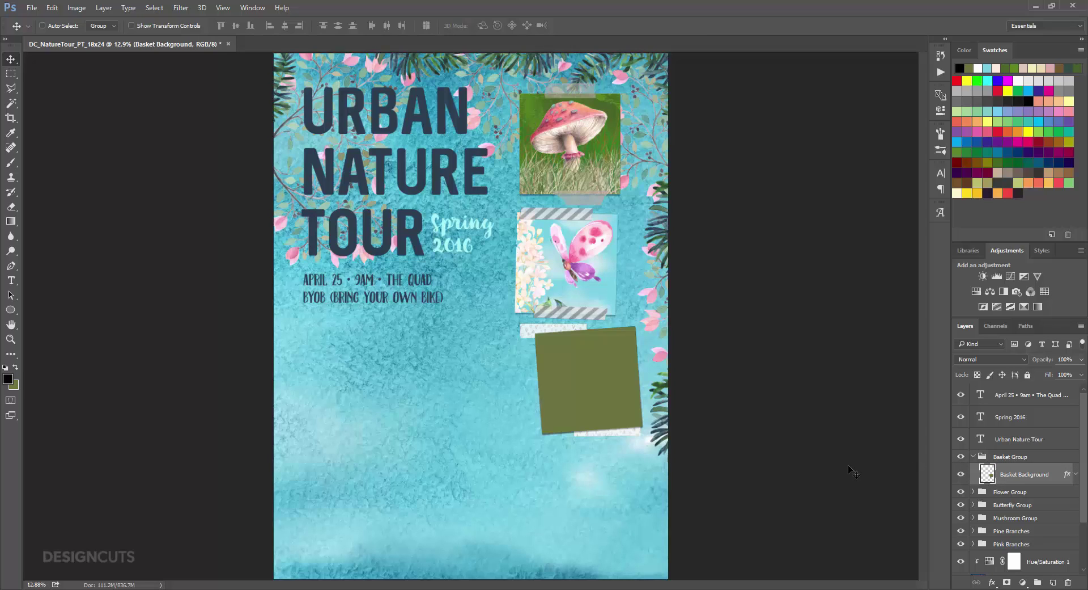
Move the olive Basket Background square below the flower picture and rotate it 4.41° so it sits straight.
{"action": "left_click_drag", "start_coordinate": [611, 386], "coordinate": [606, 505]}
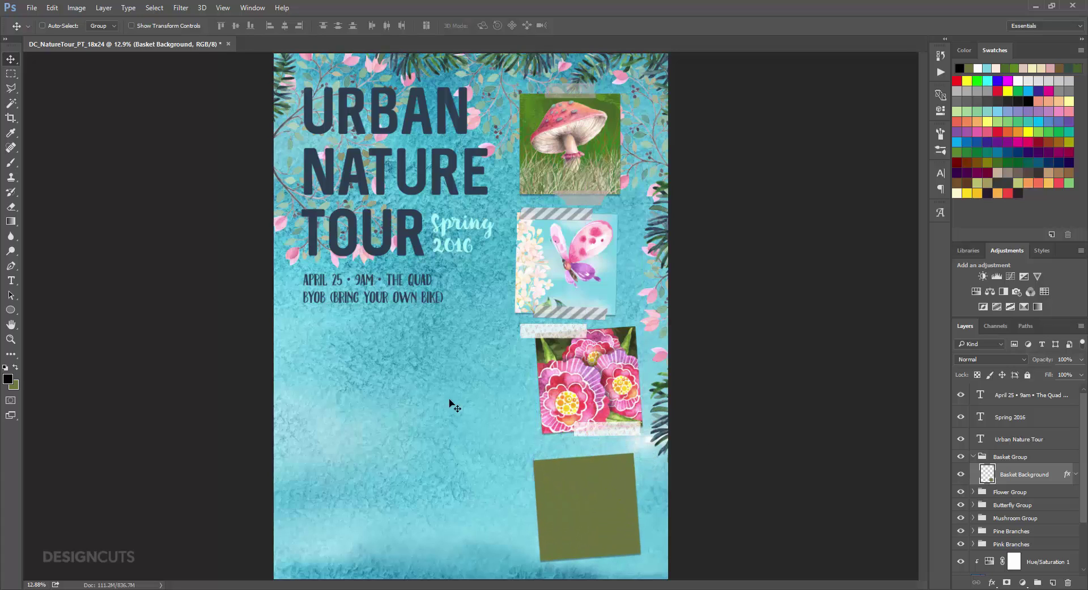
{"action": "left_click", "coordinate": [52, 8]}
{"action": "left_click", "coordinate": [73, 228]}
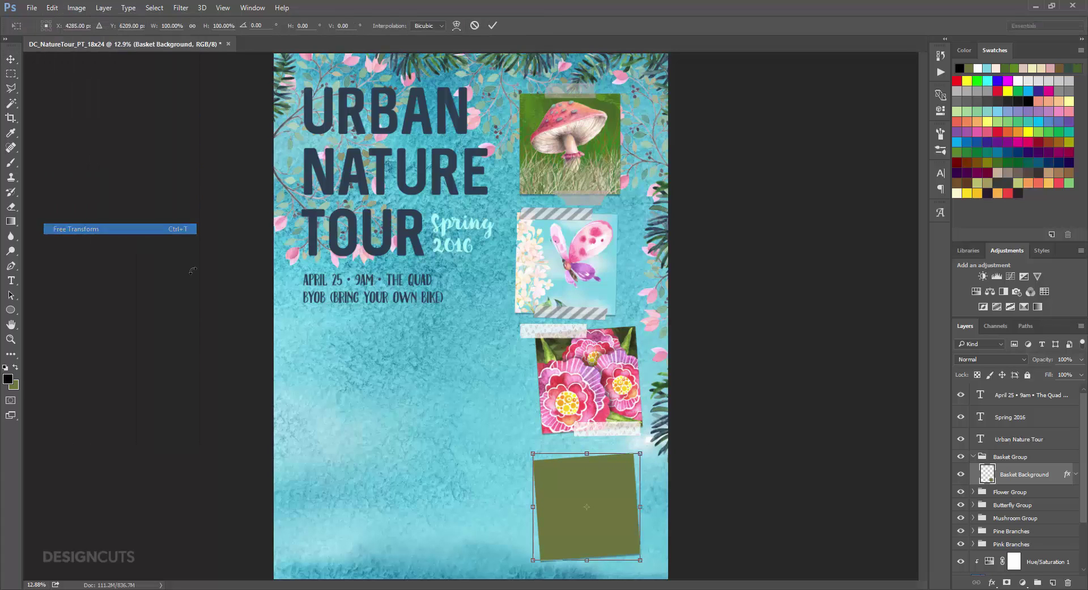
{"action": "left_click_drag", "start_coordinate": [653, 438], "coordinate": [656, 446]}
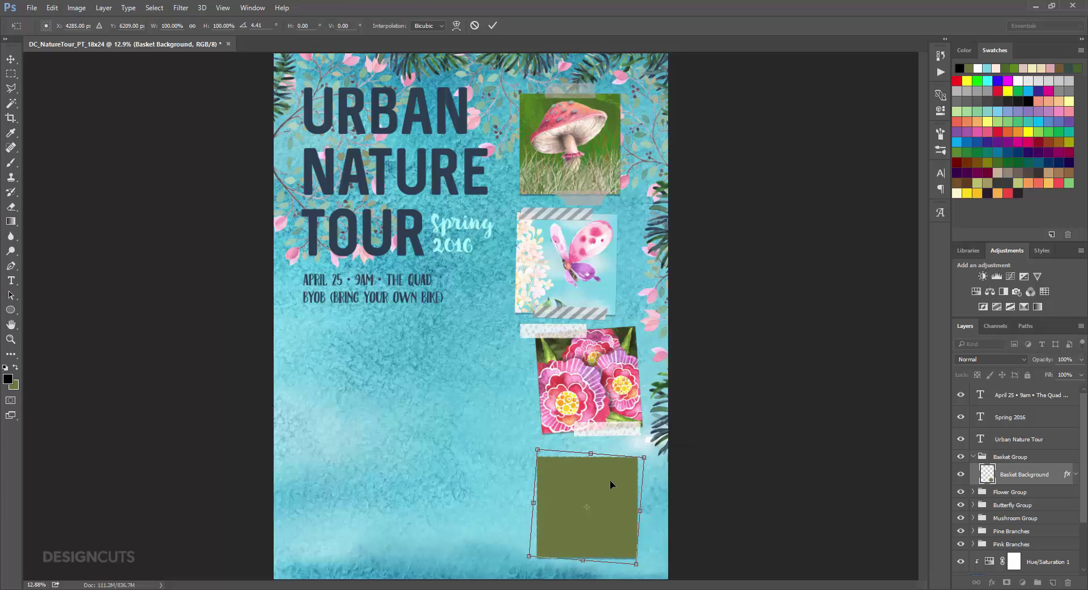
{"action": "left_click_drag", "start_coordinate": [610, 480], "coordinate": [603, 479]}
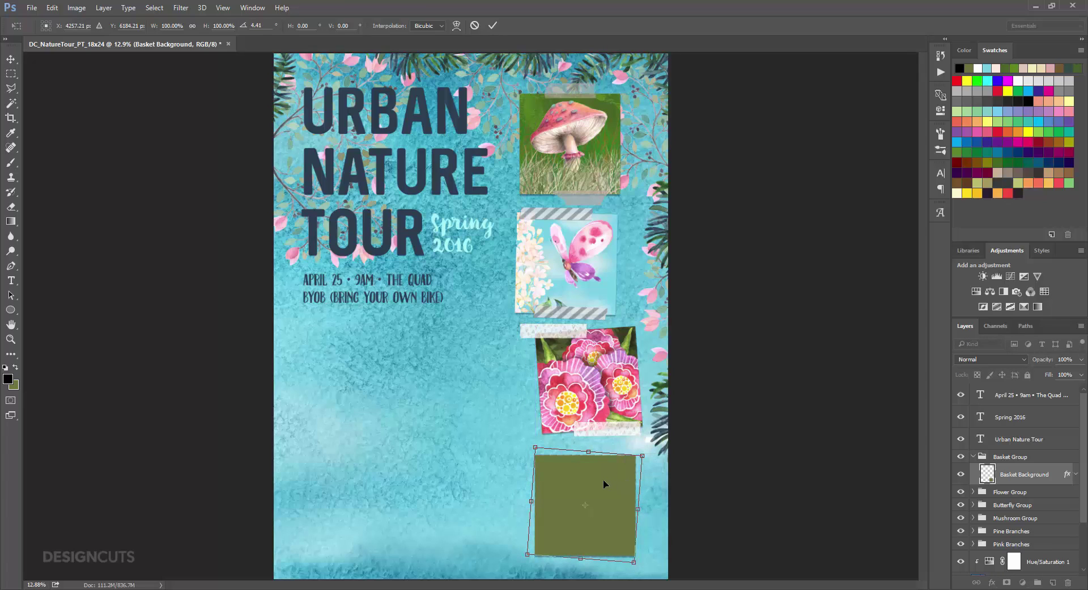
{"action": "key", "text": "Return"}
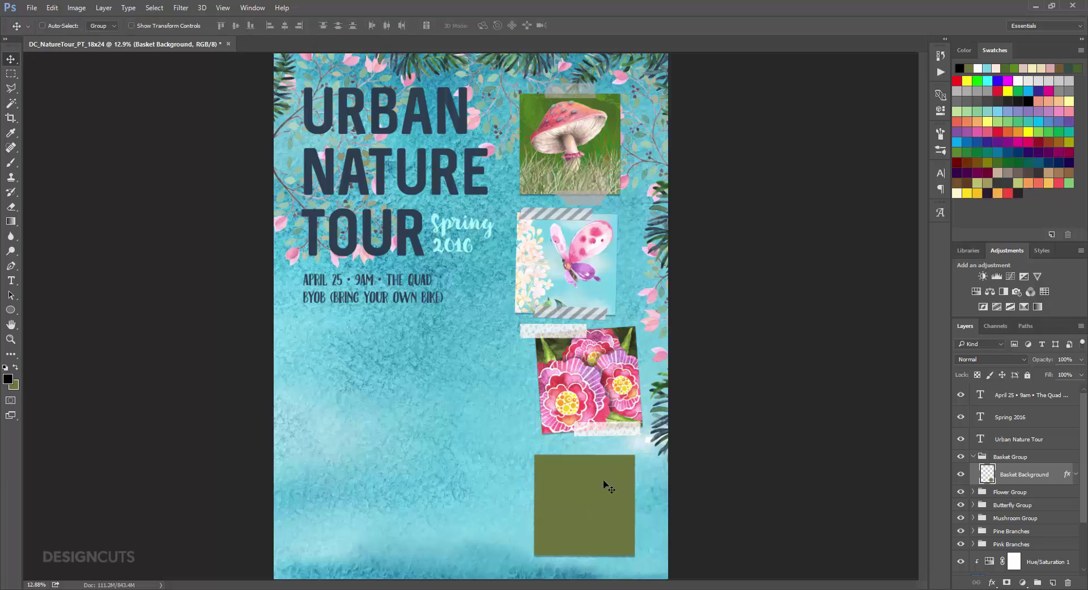
Set the foreground colour to RGB 89, 103, 127 and fill the Basket Background square with it.
{"action": "left_click", "coordinate": [8, 378]}
{"action": "left_click", "coordinate": [642, 344]}
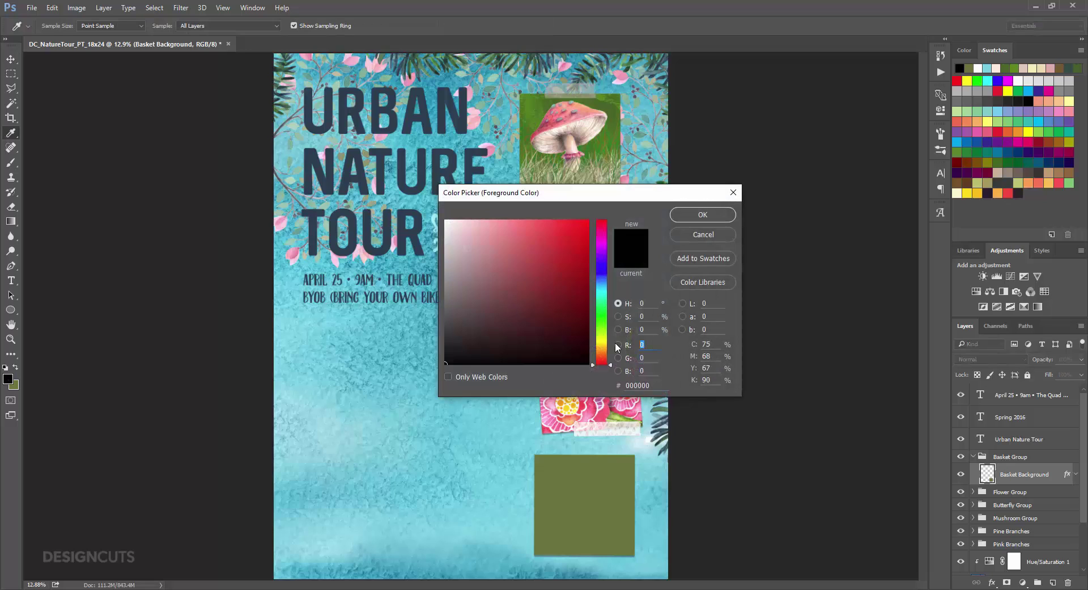
{"action": "type", "text": "89"}
{"action": "key", "text": "Tab"}
{"action": "type", "text": "103"}
{"action": "key", "text": "Tab"}
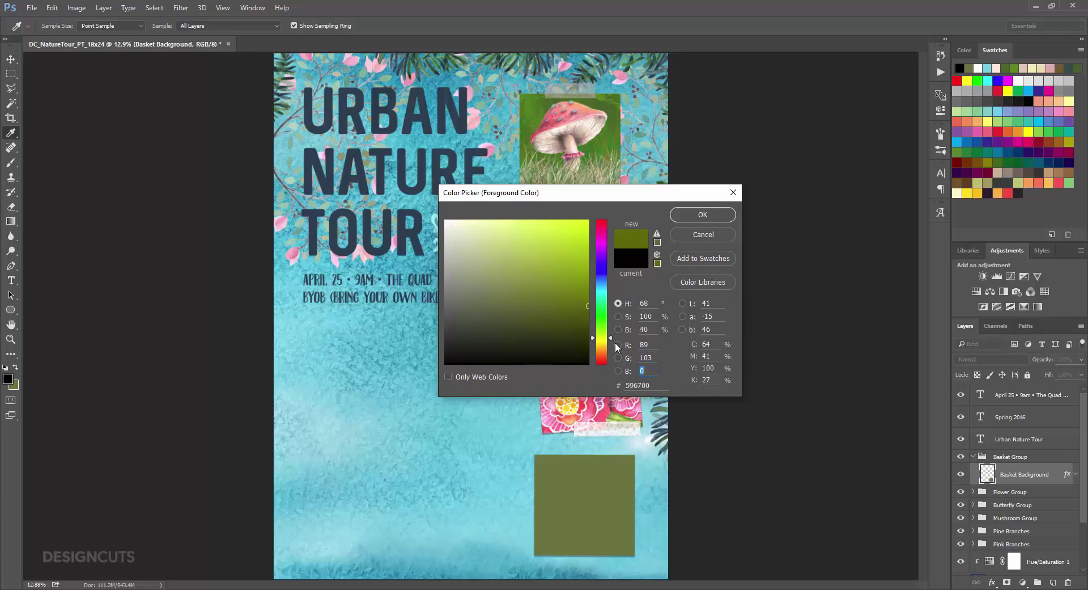
{"action": "type", "text": "127"}
{"action": "key", "text": "Tab"}
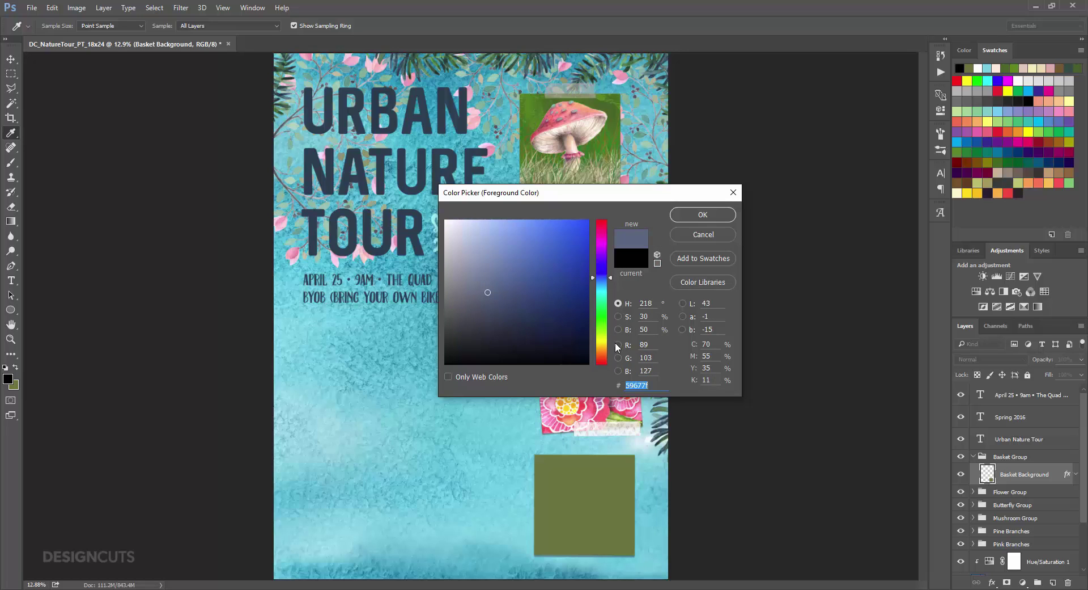
{"action": "key", "text": "Return"}
{"action": "key", "text": "v"}
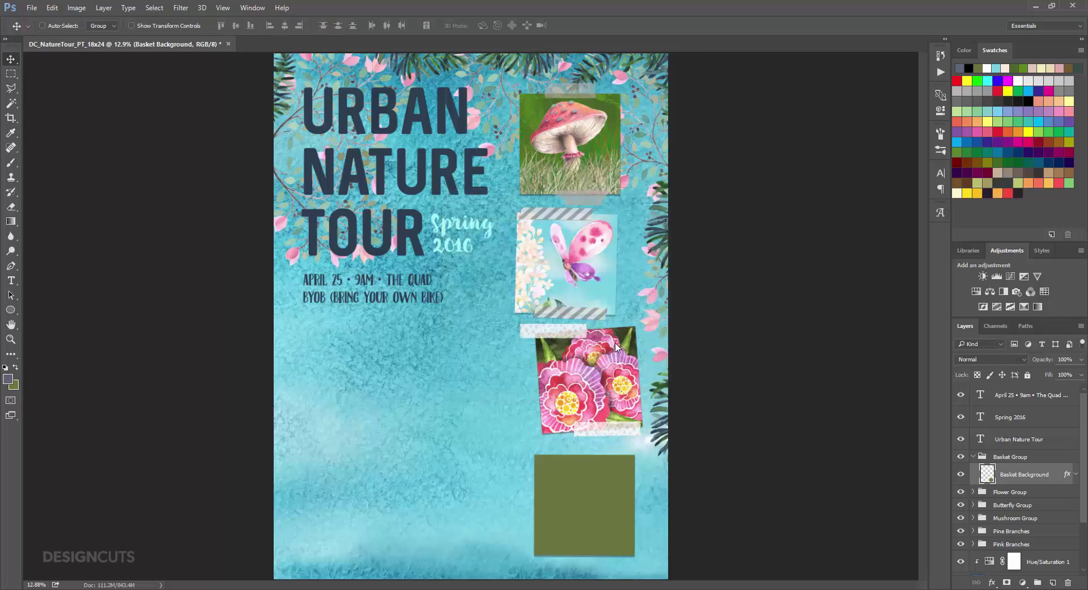
{"action": "key", "text": "alt+BackSpace"}
Add a new layer named "Basket BG Texture" above the Basket Background layer.
{"action": "left_click", "coordinate": [1053, 582]}
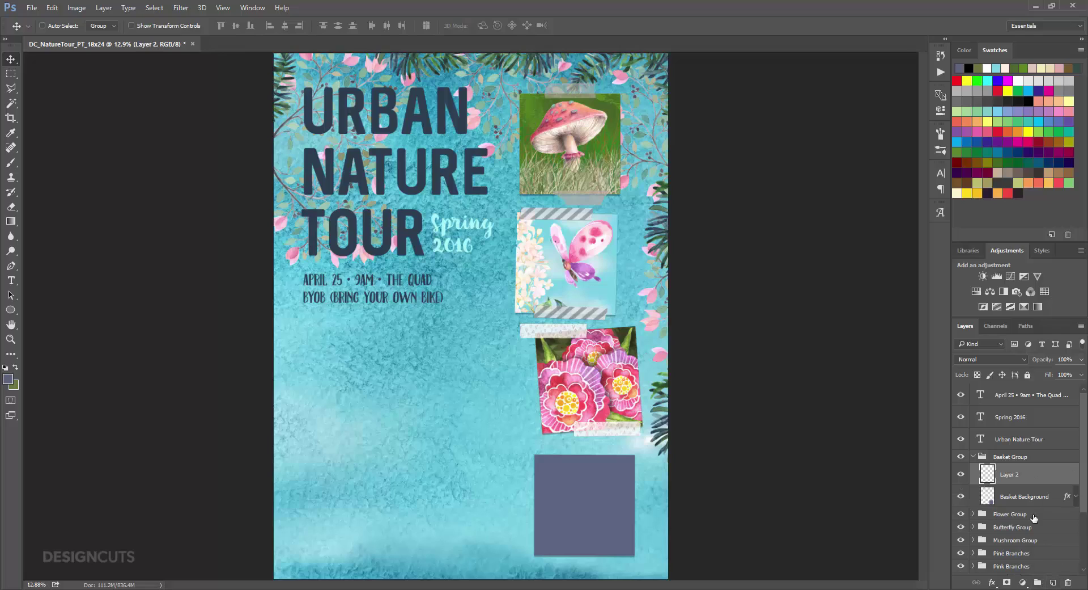
{"action": "double_click", "coordinate": [1009, 474]}
{"action": "type", "text": "Basket BG Texture"}
{"action": "key", "text": "Return"}
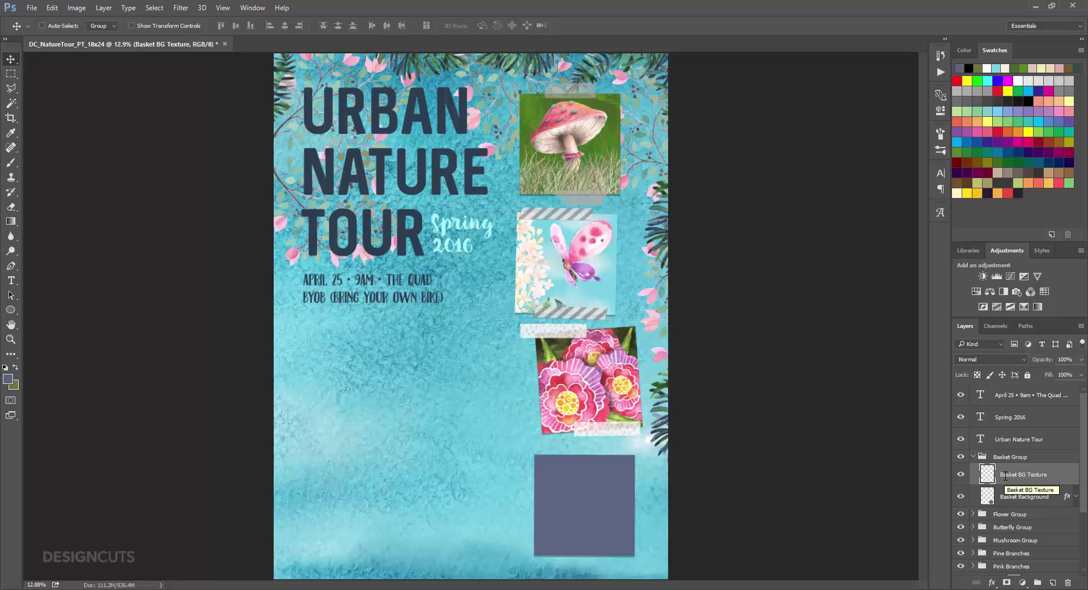
Set the foreground colour to RGB 52, 65, 82.
{"action": "left_click", "coordinate": [8, 378]}
{"action": "left_click", "coordinate": [645, 344]}
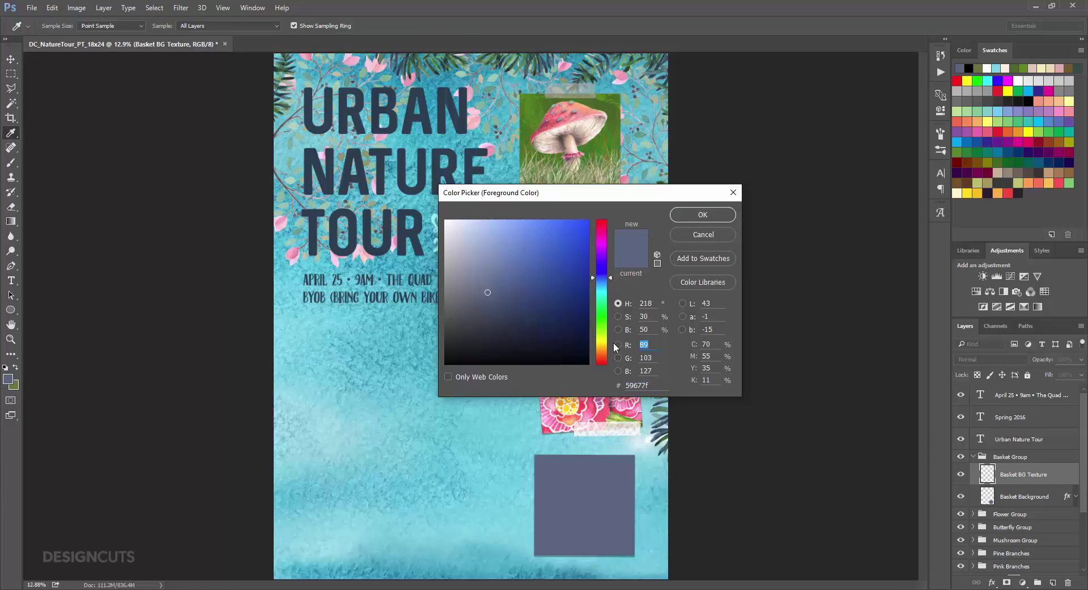
{"action": "type", "text": "52"}
{"action": "key", "text": "Tab"}
{"action": "type", "text": "65"}
{"action": "key", "text": "Tab"}
{"action": "type", "text": "8"}
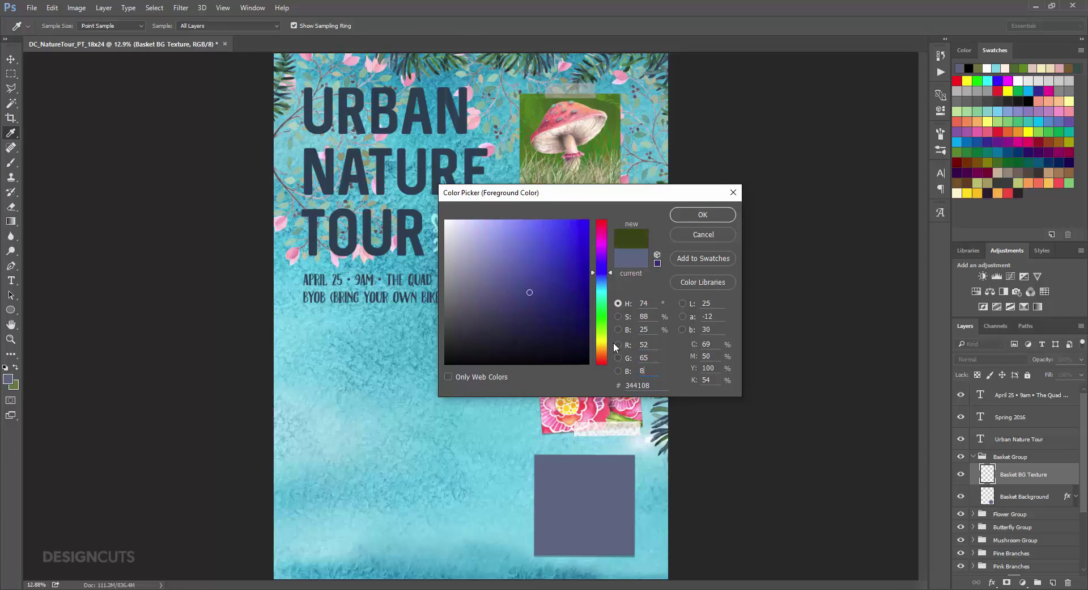
{"action": "type", "text": "2"}
{"action": "key", "text": "Tab"}
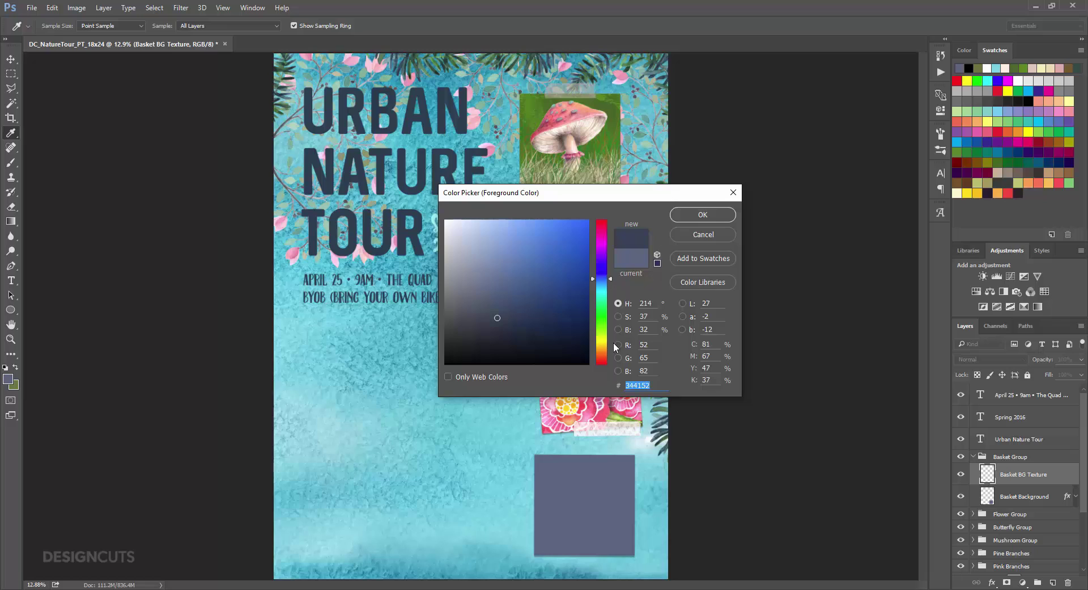
{"action": "left_click", "coordinate": [696, 213]}
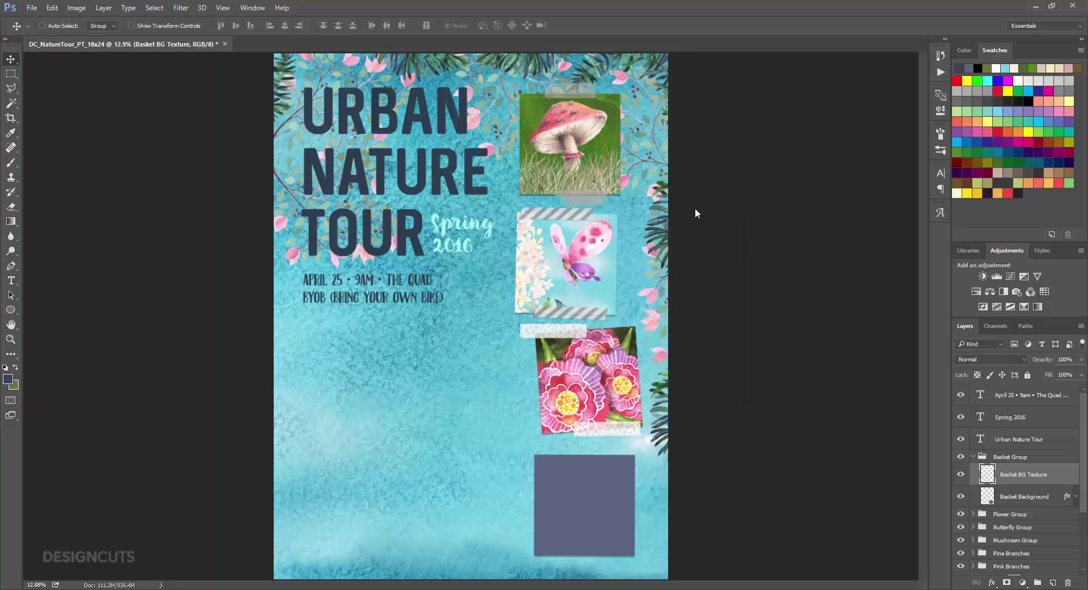
Brush vertical wood-grain lines at 30% opacity on the Basket BG Texture layer within a selection of the Basket Background square, then deselect.
{"action": "key", "text": "ctrl"}
{"action": "left_click", "coordinate": [987, 496], "text": "ctrl"}
{"action": "left_click", "coordinate": [13, 163]}
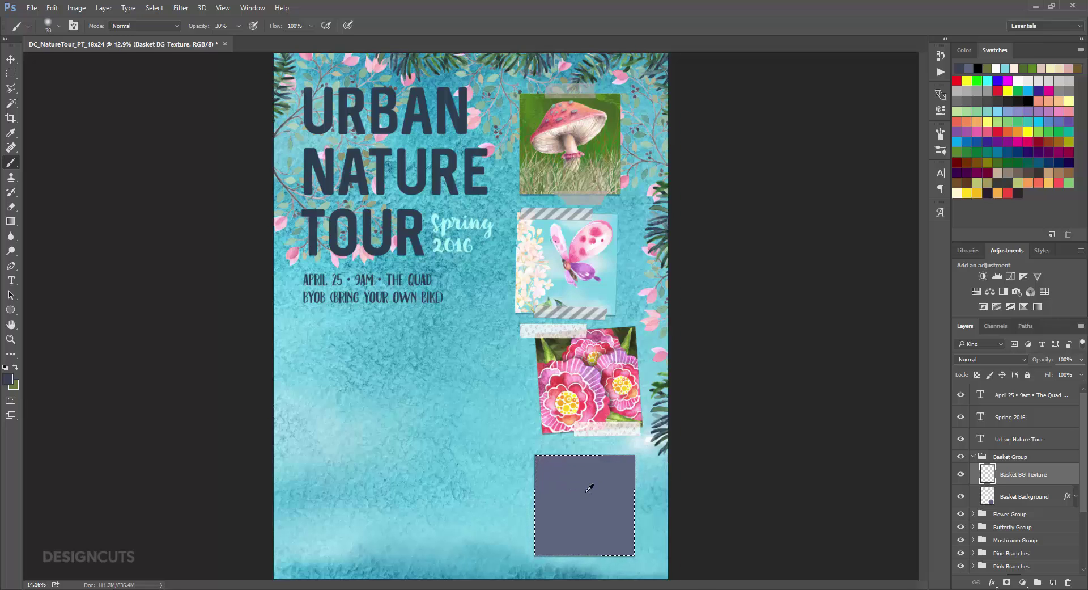
{"action": "scroll", "coordinate": [589, 487], "scroll_direction": "up", "scroll_amount": 9}
{"action": "left_click_drag", "start_coordinate": [664, 498], "coordinate": [588, 297]}
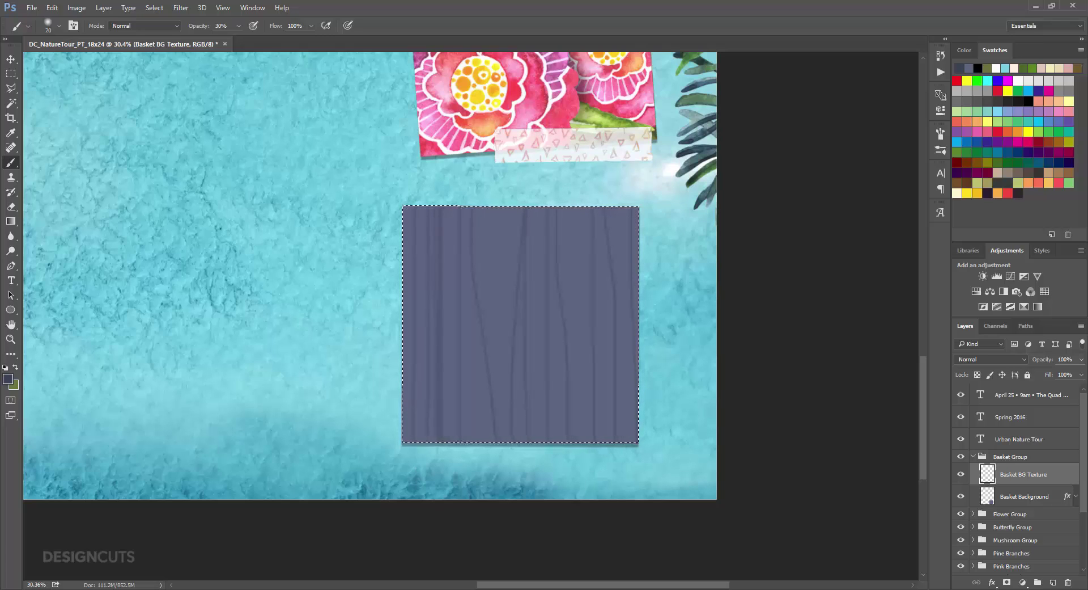
{"action": "mouse_move", "coordinate": [480, 206]}
{"action": "left_mouse_down"}
{"action": "mouse_move", "coordinate": [471, 440]}
{"action": "mouse_move", "coordinate": [497, 443]}
{"action": "left_mouse_up"}
{"action": "left_click_drag", "start_coordinate": [535, 204], "coordinate": [537, 442]}
{"action": "left_click_drag", "start_coordinate": [584, 204], "coordinate": [584, 415]}
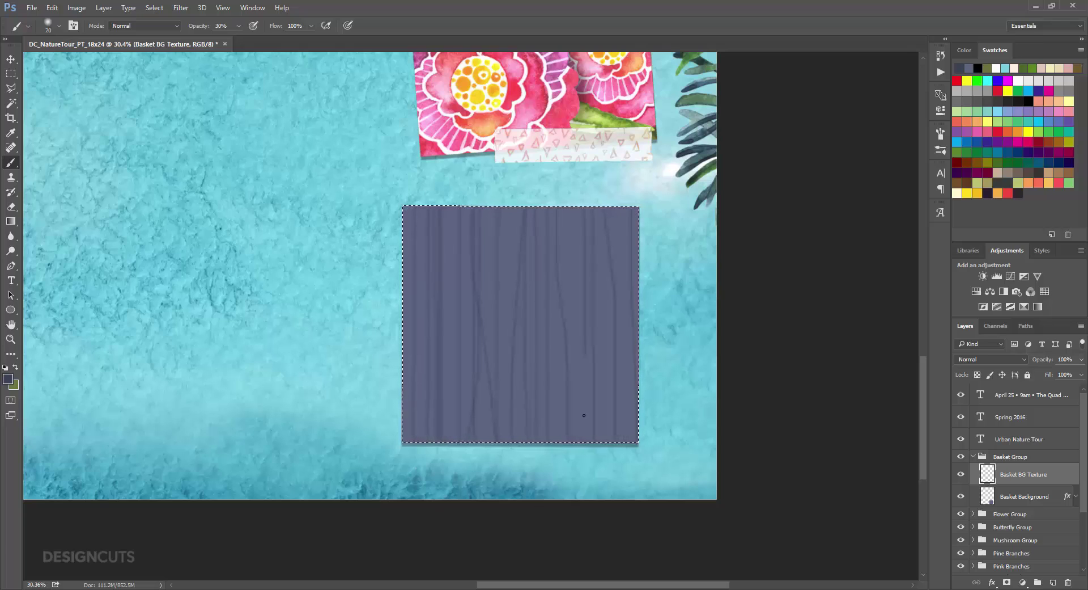
{"action": "left_click_drag", "start_coordinate": [573, 203], "coordinate": [575, 442]}
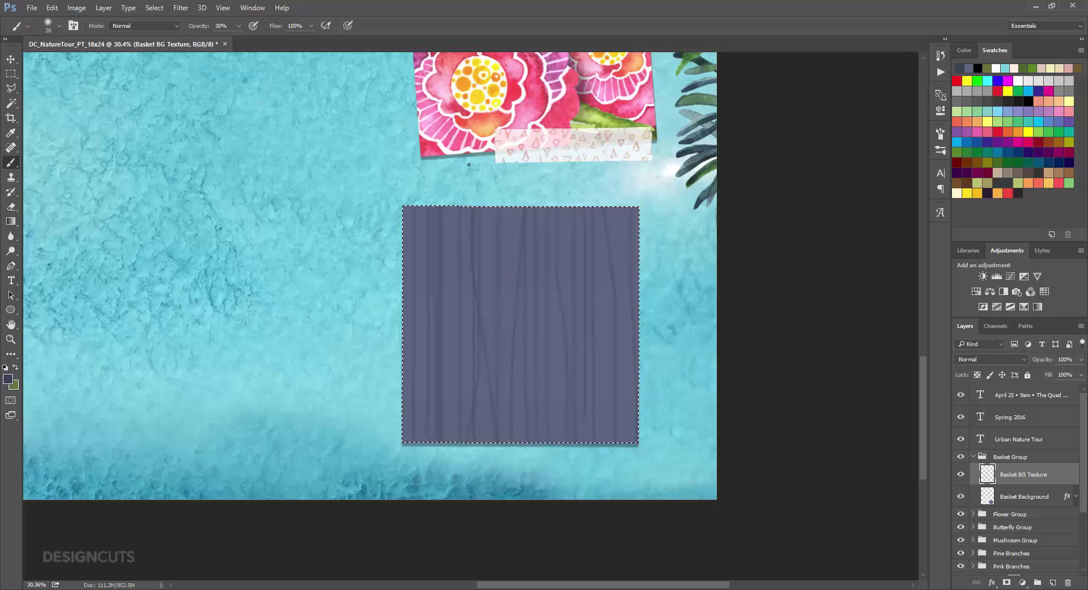
{"action": "left_click_drag", "start_coordinate": [509, 202], "coordinate": [510, 442]}
{"action": "left_click_drag", "start_coordinate": [605, 203], "coordinate": [612, 443]}
{"action": "left_click_drag", "start_coordinate": [570, 204], "coordinate": [567, 442]}
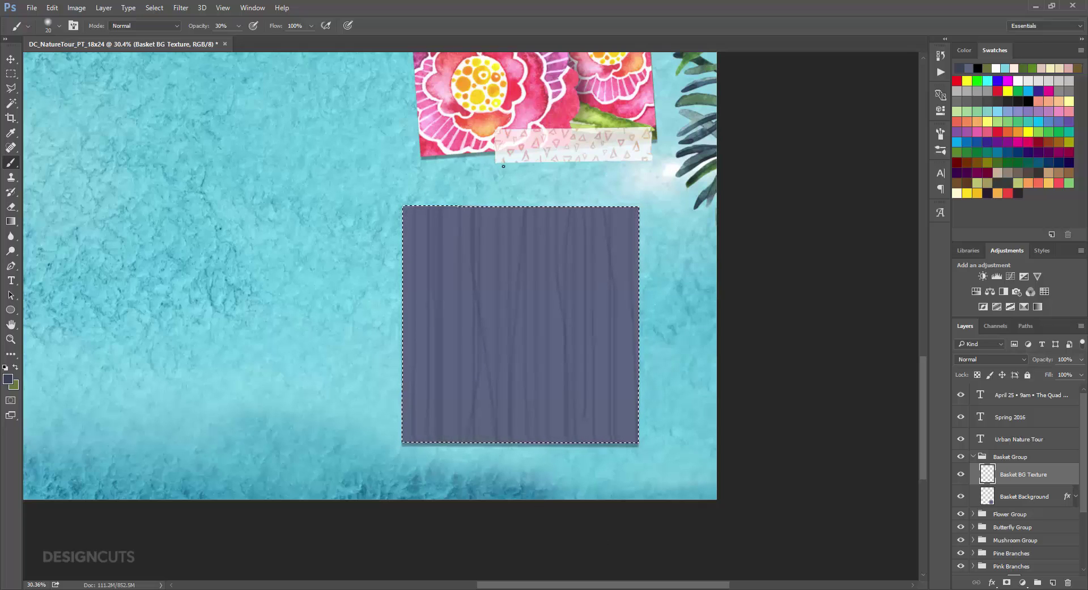
{"action": "left_click_drag", "start_coordinate": [506, 204], "coordinate": [506, 443]}
{"action": "key", "text": "v"}
Place the "Basket chamomiles" image from the Eva Katerina freebies folder as a linked file.
{"action": "left_click", "coordinate": [32, 8]}
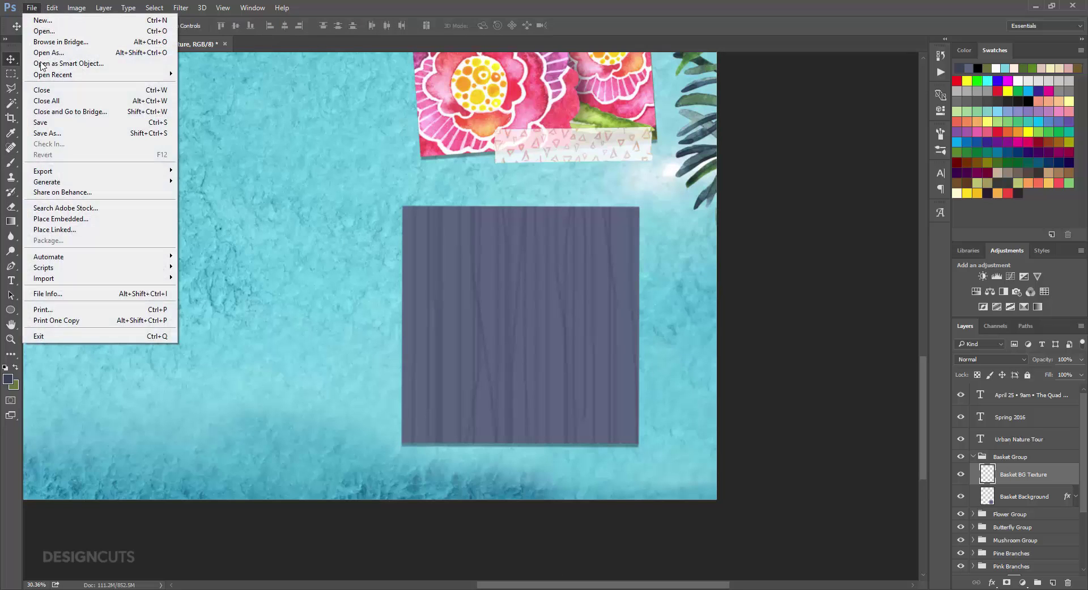
{"action": "left_click", "coordinate": [51, 229]}
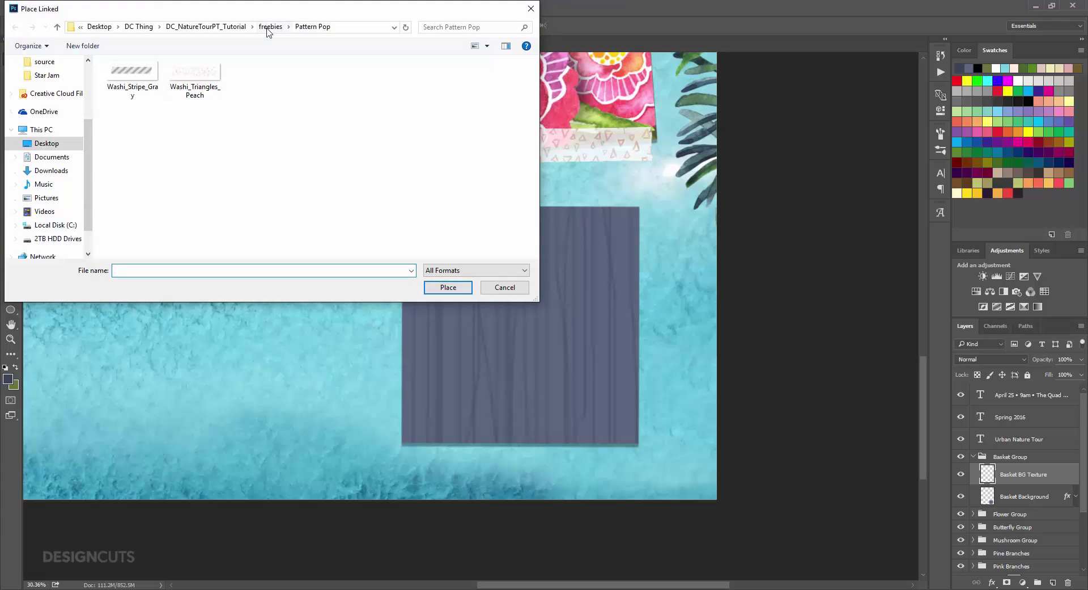
{"action": "left_click", "coordinate": [271, 27]}
{"action": "double_click", "coordinate": [142, 78]}
{"action": "left_click", "coordinate": [134, 93]}
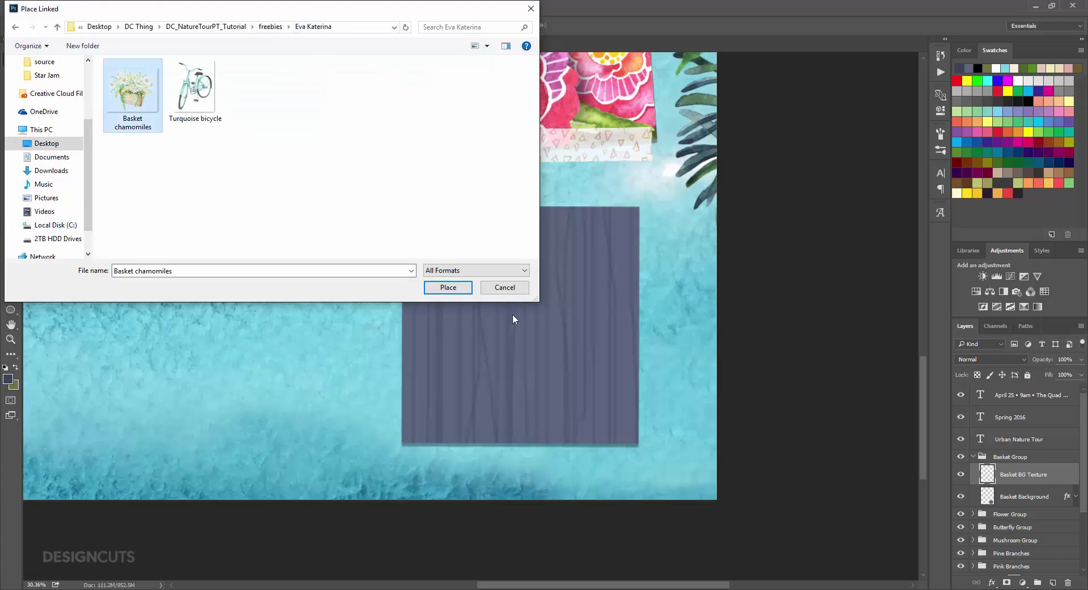
{"action": "left_click", "coordinate": [448, 287]}
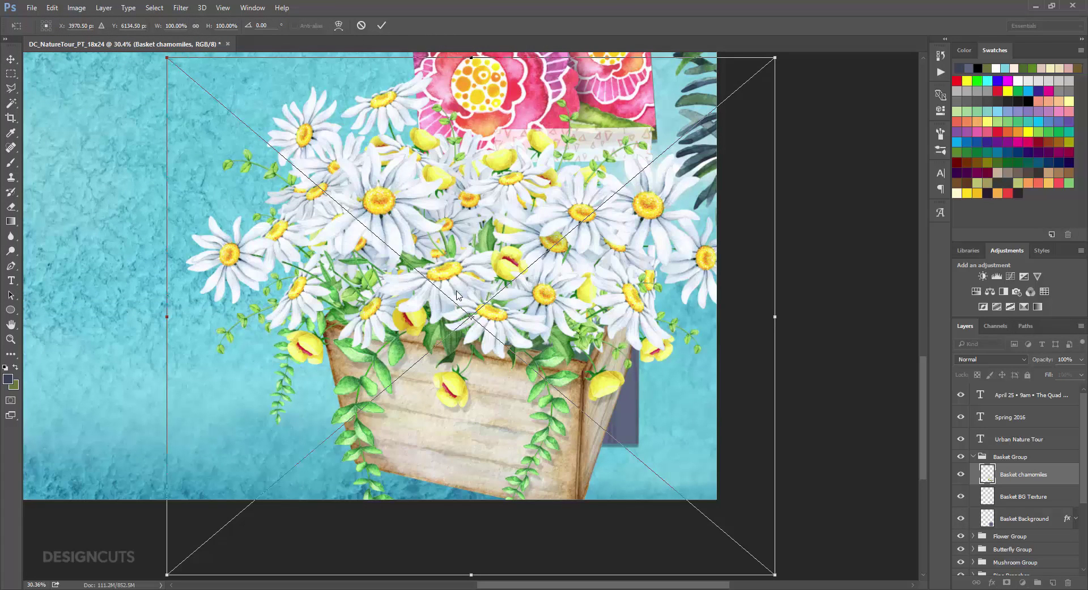
Position the chamomile basket so its daisies cover the lower part of the slate square, and mask it to the square's outline.
{"action": "left_click_drag", "start_coordinate": [531, 210], "coordinate": [570, 334]}
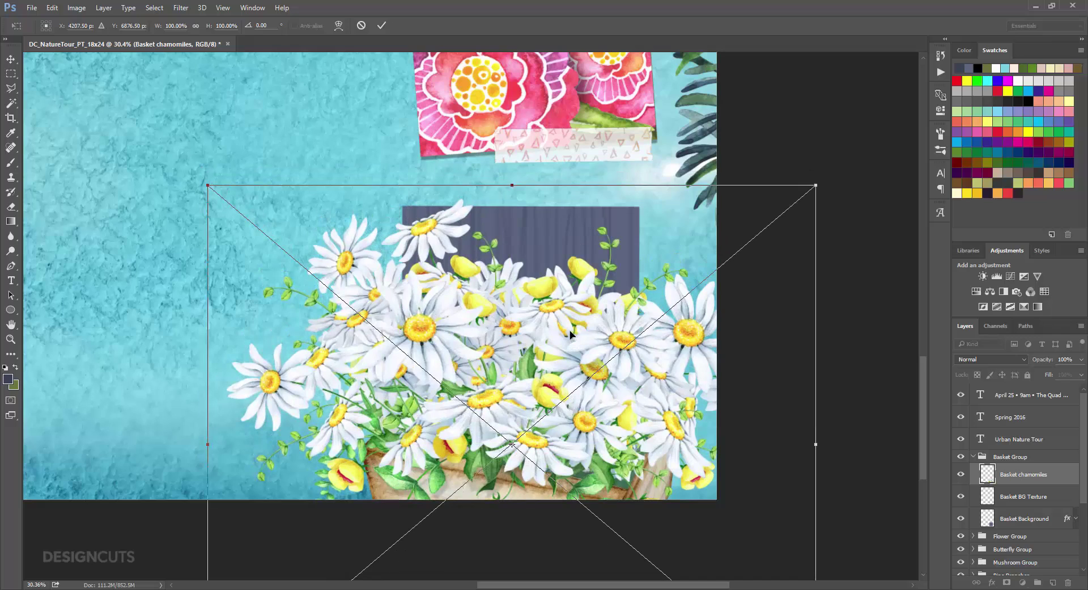
{"action": "key", "text": "Return"}
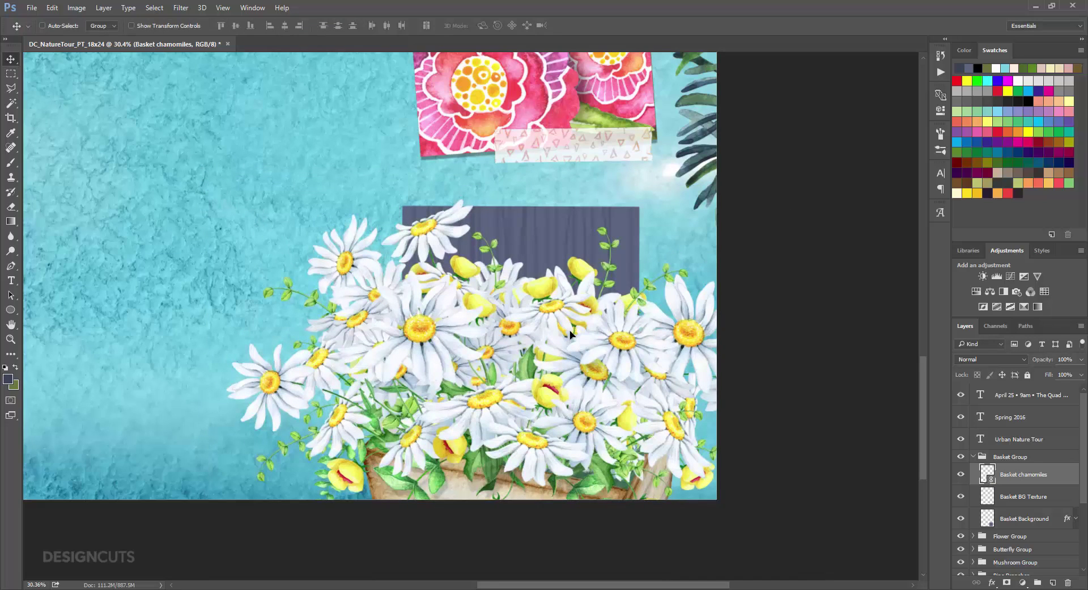
{"action": "left_click", "coordinate": [987, 518], "text": "ctrl"}
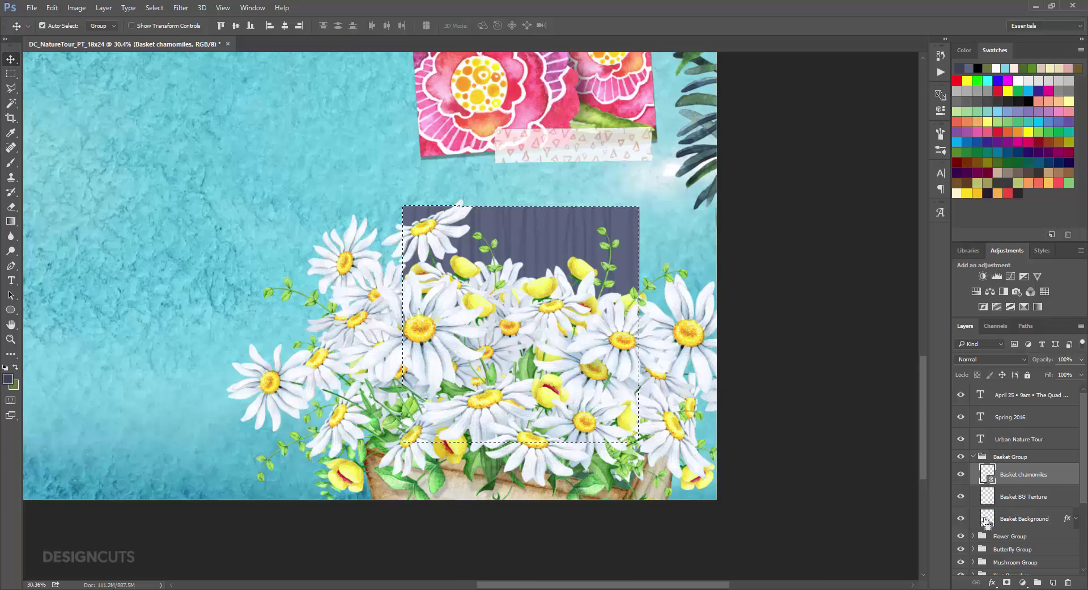
{"action": "left_click", "coordinate": [1008, 583]}
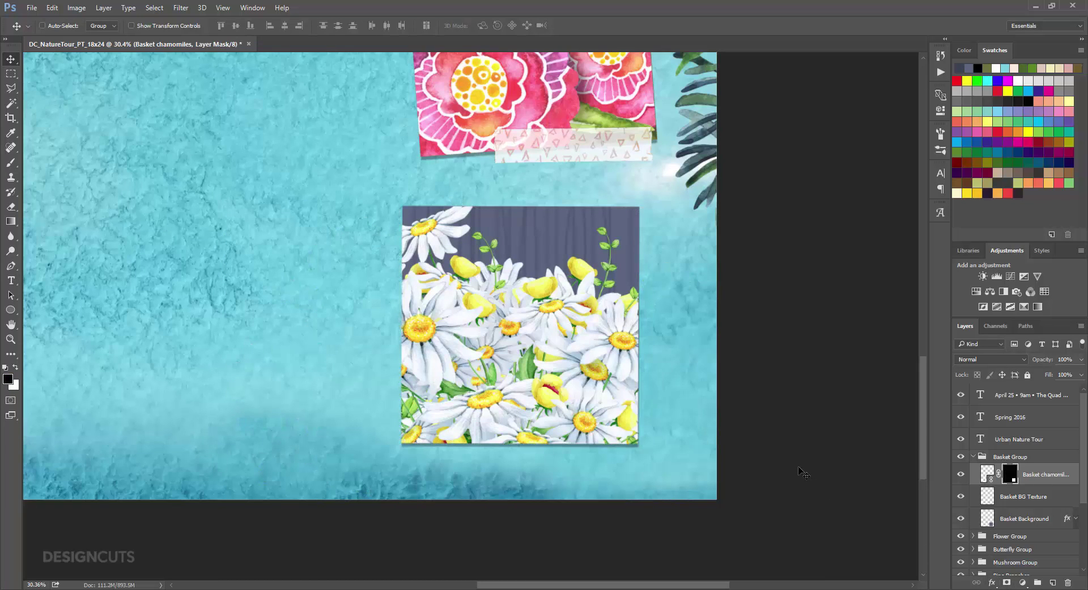
Duplicate FS_Transparent Tape 02 from the Mushroom Group to the top of the Basket Group and move the copy to the basket picture's upper edge.
{"action": "scroll", "coordinate": [1003, 489], "scroll_direction": "down", "scroll_amount": 3}
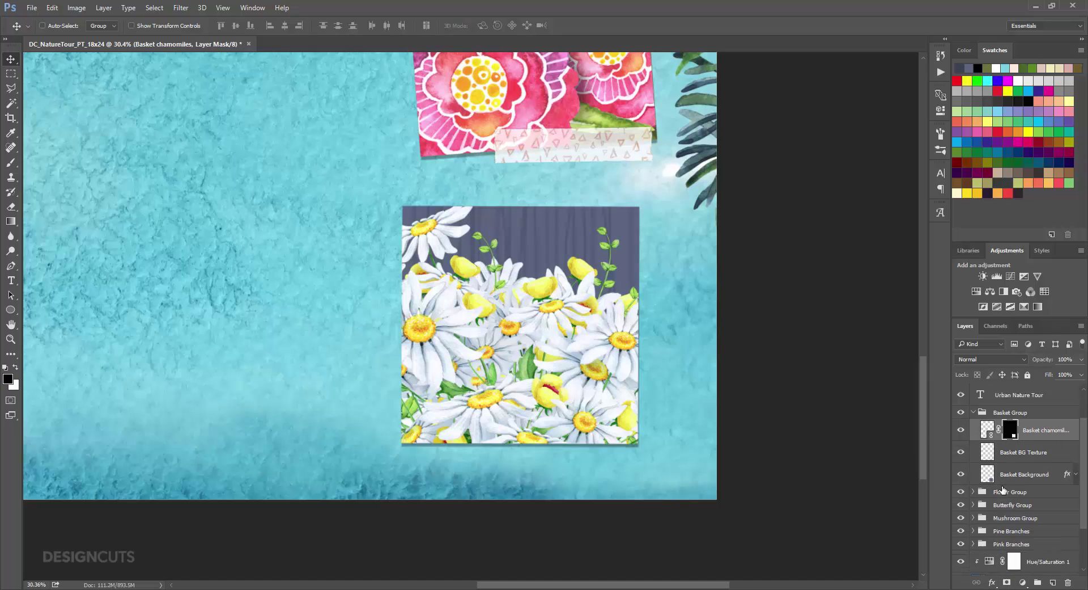
{"action": "left_click", "coordinate": [974, 495]}
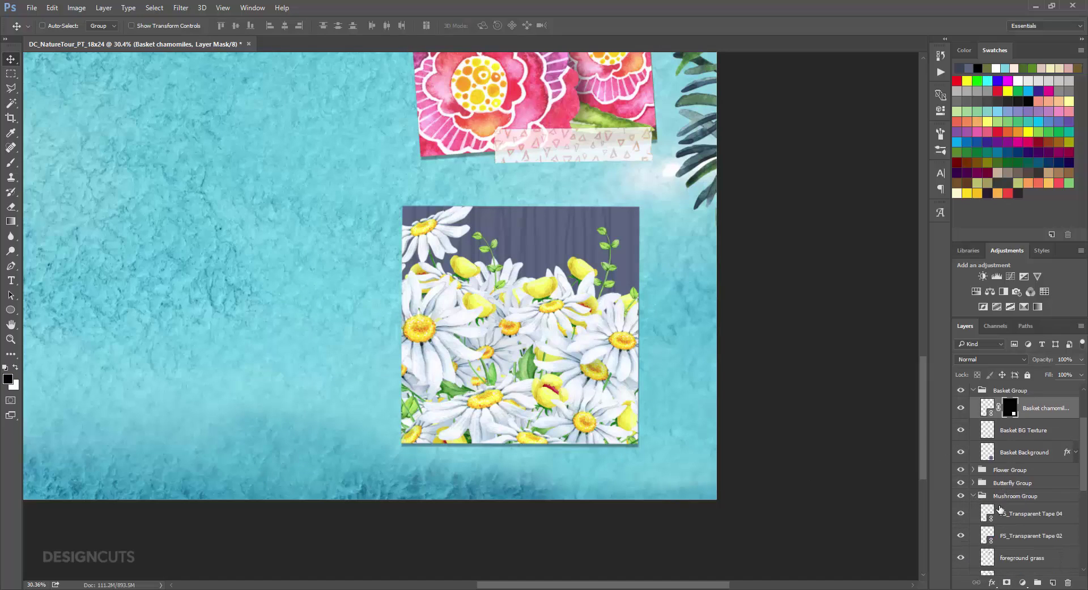
{"action": "scroll", "coordinate": [1027, 530], "scroll_direction": "down", "scroll_amount": 1}
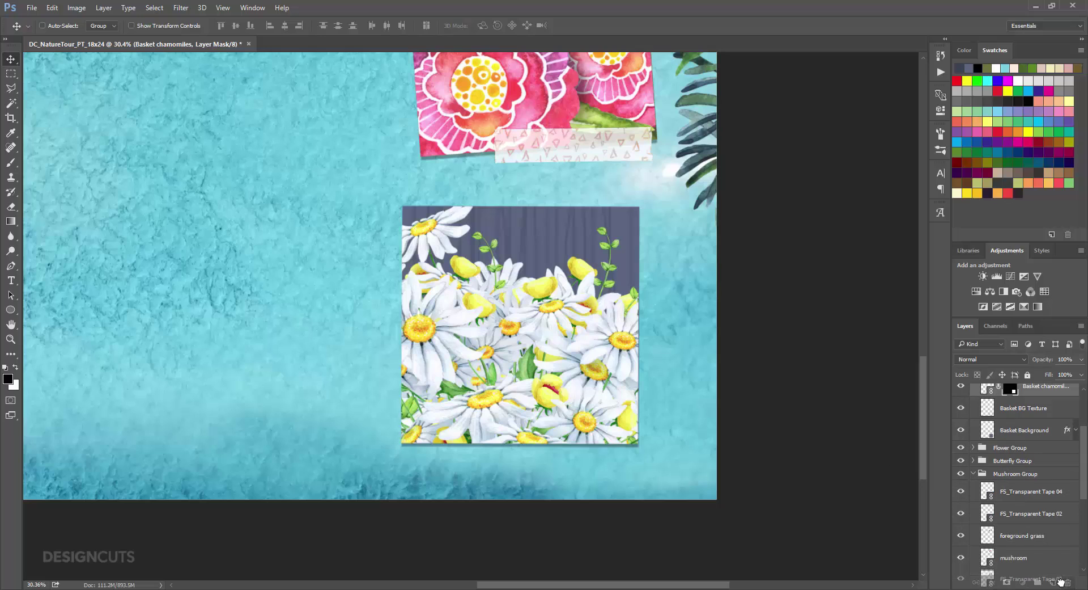
{"action": "left_click_drag", "start_coordinate": [1054, 582], "coordinate": [1009, 418]}
{"action": "scroll", "coordinate": [1056, 582], "scroll_direction": "up", "scroll_amount": 2}
{"action": "scroll", "coordinate": [1053, 552], "scroll_direction": "up", "scroll_amount": 2}
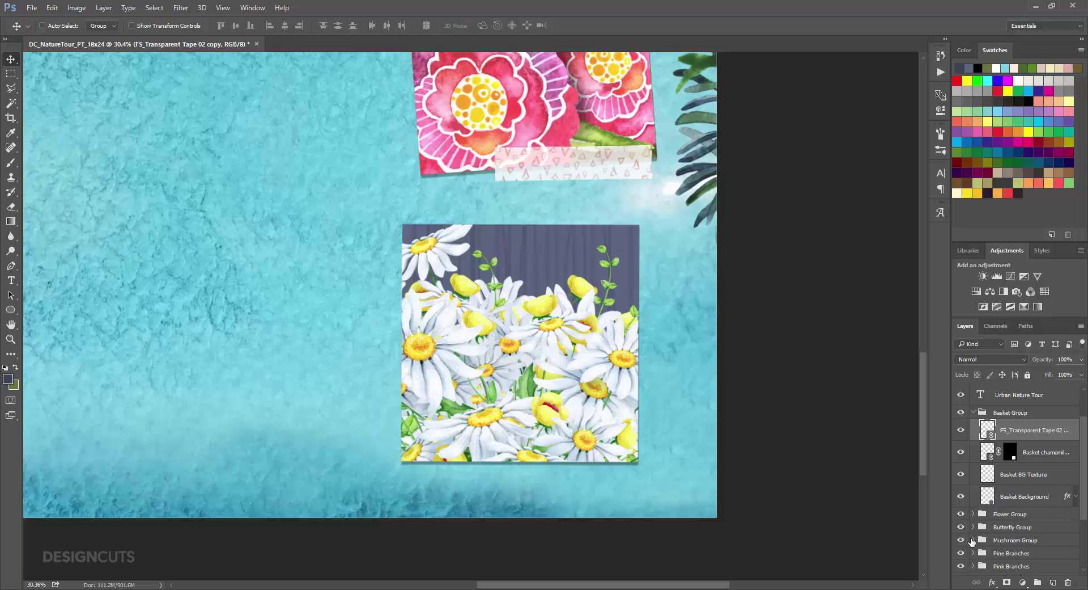
{"action": "left_click_drag", "start_coordinate": [607, 97], "coordinate": [562, 230]}
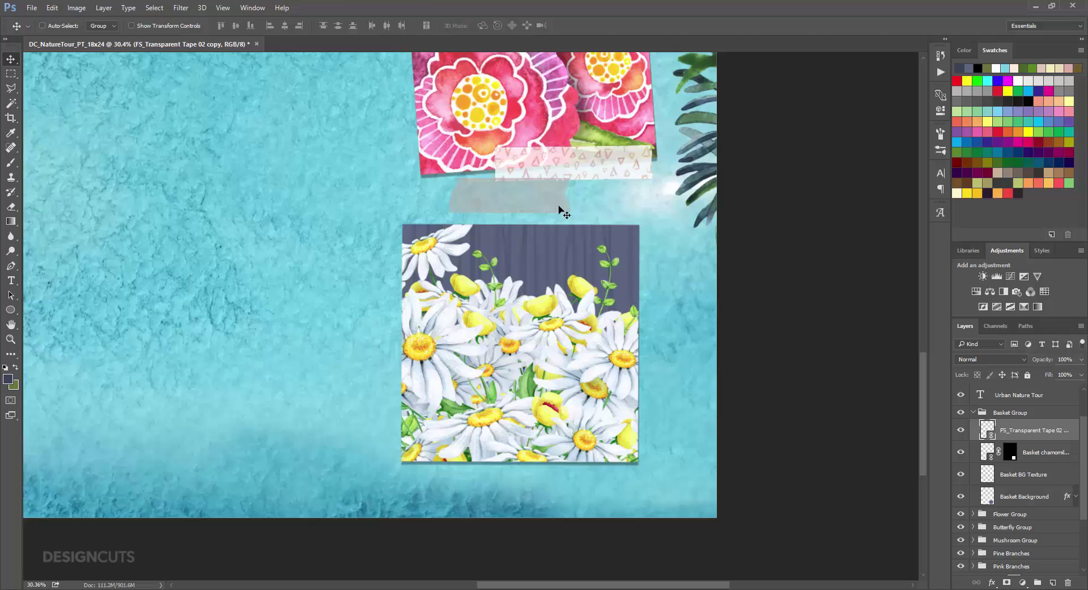
Move the transparent tape to the basket picture's lower edge, then duplicate it and place the copy across the upper edge.
{"action": "left_click_drag", "start_coordinate": [560, 207], "coordinate": [575, 468]}
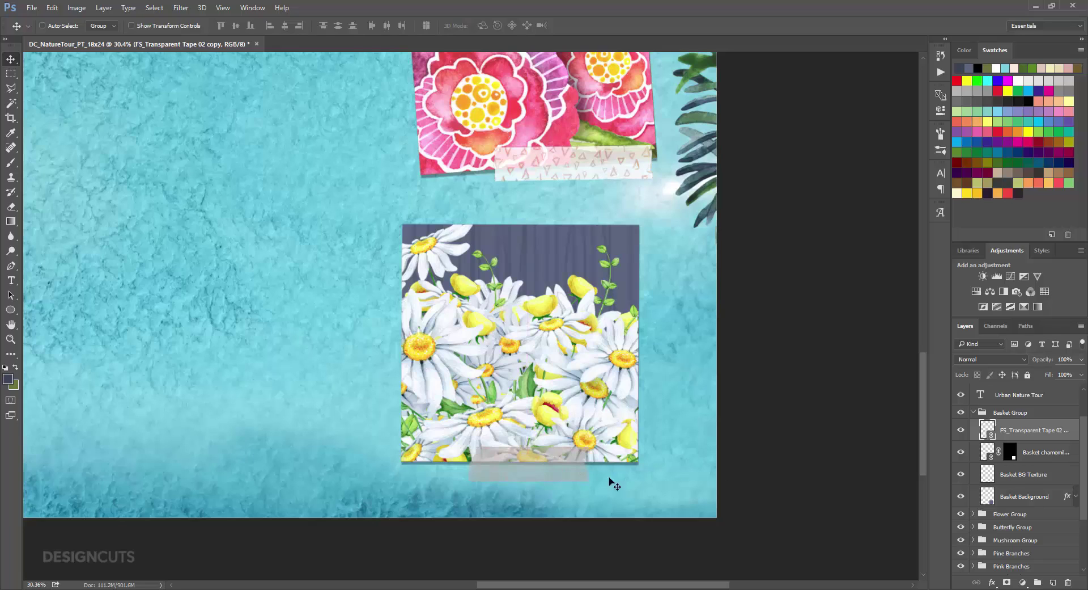
{"action": "left_click_drag", "start_coordinate": [584, 477], "coordinate": [603, 478]}
{"action": "left_click_drag", "start_coordinate": [1033, 434], "coordinate": [1058, 584]}
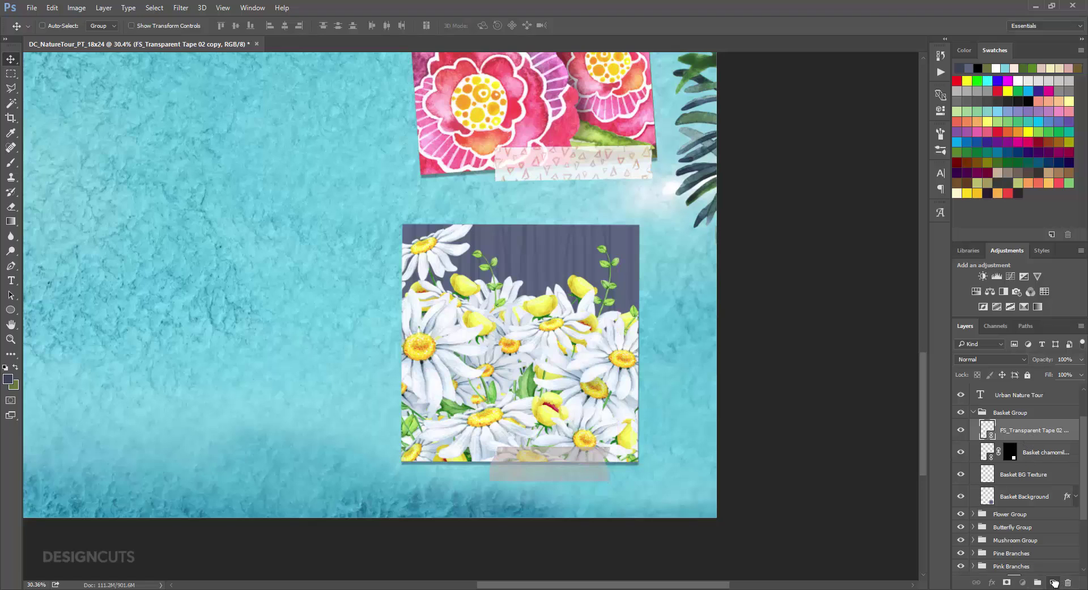
{"action": "left_click_drag", "start_coordinate": [576, 470], "coordinate": [547, 234]}
Fine-tune the placement of the upper tape copy on the basket picture with Free Transform.
{"action": "left_click", "coordinate": [52, 7]}
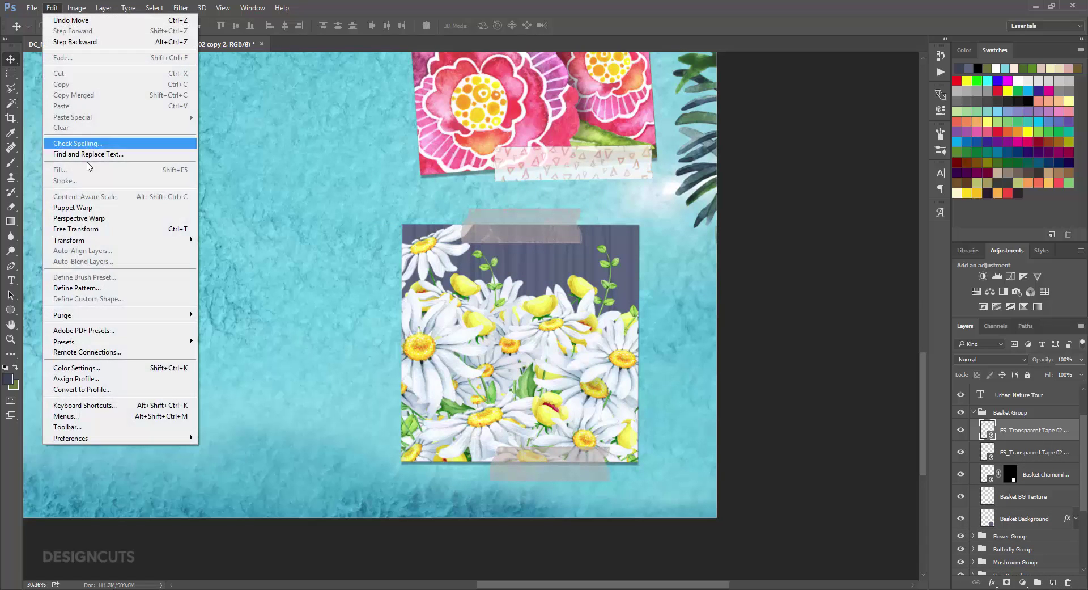
{"action": "left_click", "coordinate": [75, 228]}
{"action": "mouse_move", "coordinate": [562, 252]}
{"action": "left_mouse_down"}
{"action": "mouse_move", "coordinate": [565, 234]}
{"action": "mouse_move", "coordinate": [582, 241]}
{"action": "mouse_move", "coordinate": [564, 236]}
{"action": "left_mouse_up"}
{"action": "key", "text": "Return"}
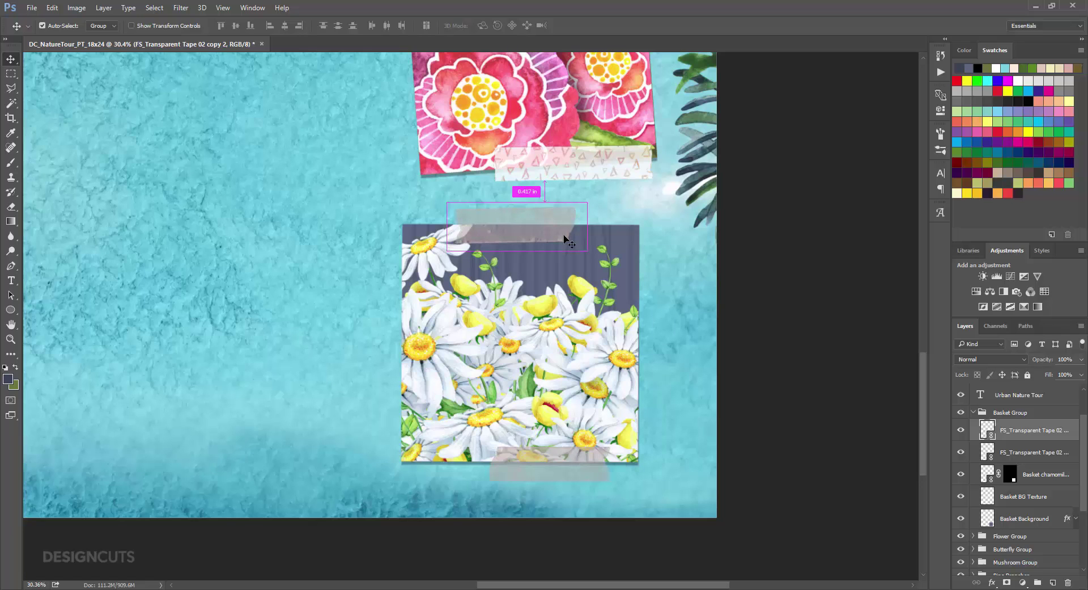
Collapse the Basket Group and nudge the Flower Group and Butterfly Group slightly down on the poster.
{"action": "key", "text": "ctrl+0"}
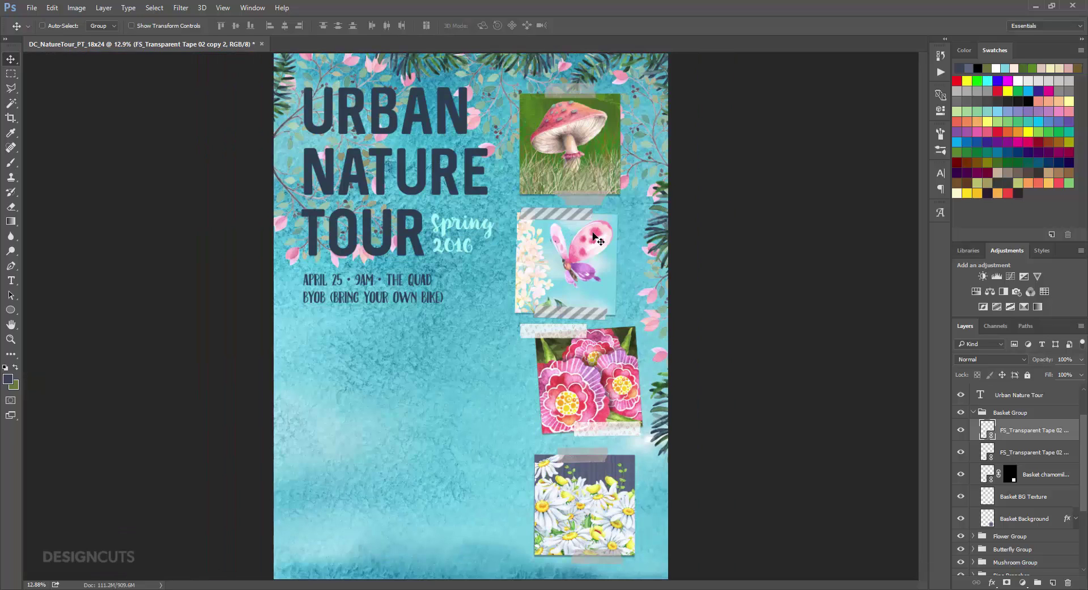
{"action": "left_click", "coordinate": [973, 413]}
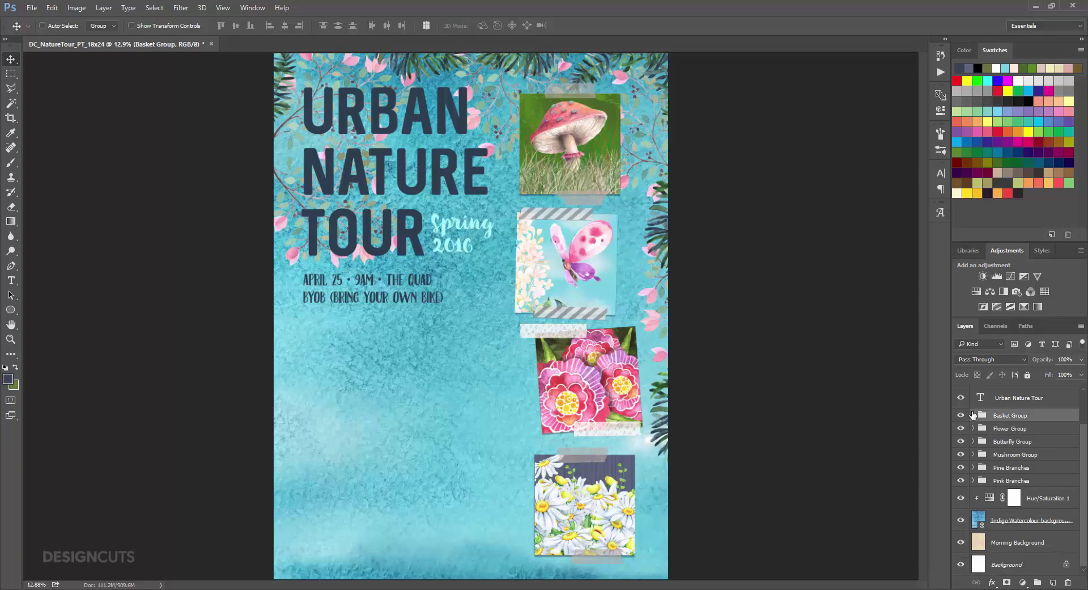
{"action": "left_click", "coordinate": [1001, 428]}
{"action": "left_click_drag", "start_coordinate": [822, 386], "coordinate": [823, 390]}
{"action": "left_click", "coordinate": [1025, 448]}
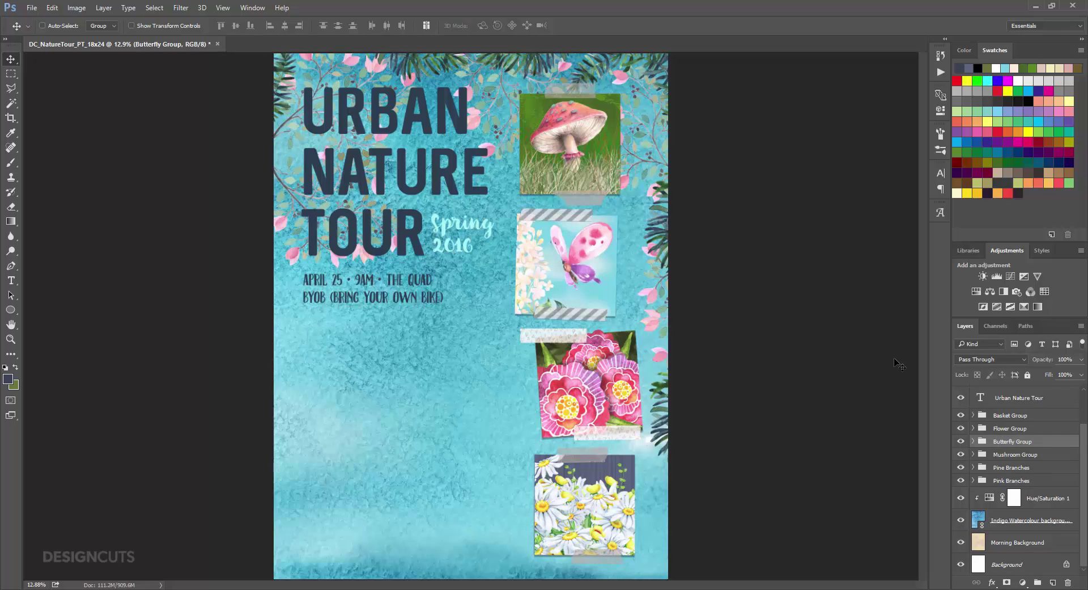
Create a layer group named "Bicycle with Grass" and move it directly below the Pink Branches group.
{"action": "left_click", "coordinate": [1038, 582]}
{"action": "double_click", "coordinate": [1008, 441]}
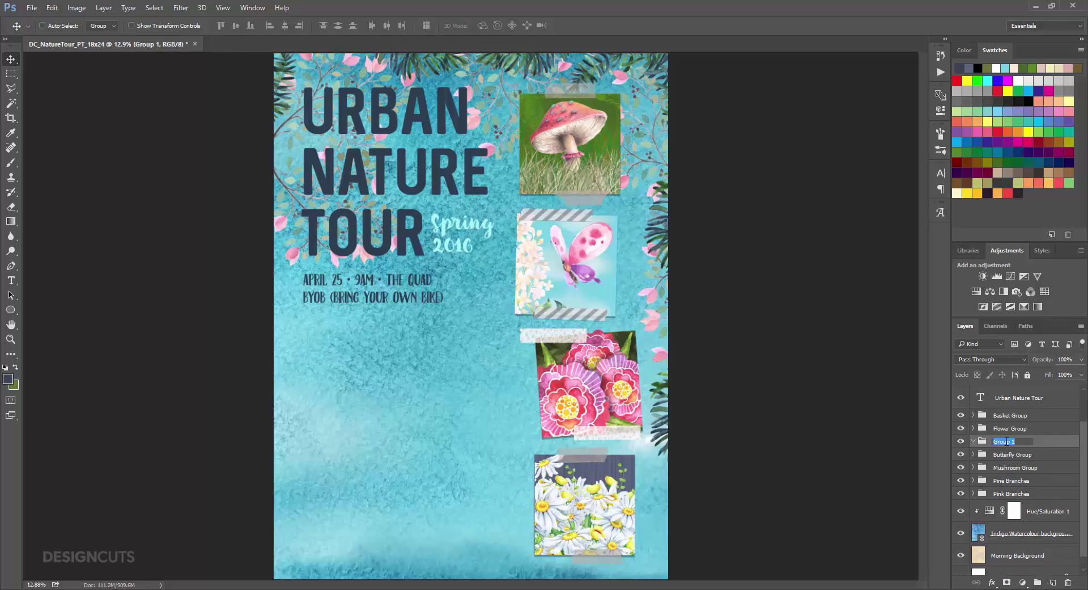
{"action": "type", "text": "Bicycle with Grass"}
{"action": "key", "text": "Return"}
{"action": "left_click_drag", "start_coordinate": [1007, 444], "coordinate": [1034, 498]}
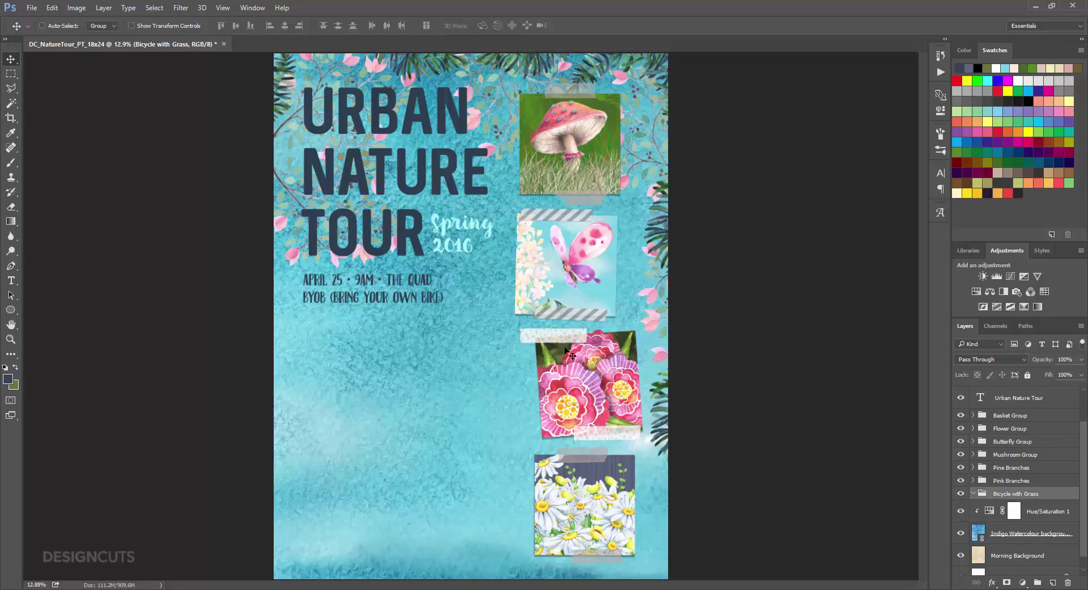
Place the "Turquoise bicycle" image from the Eva Katerina freebies folder as a linked file.
{"action": "left_click", "coordinate": [31, 7]}
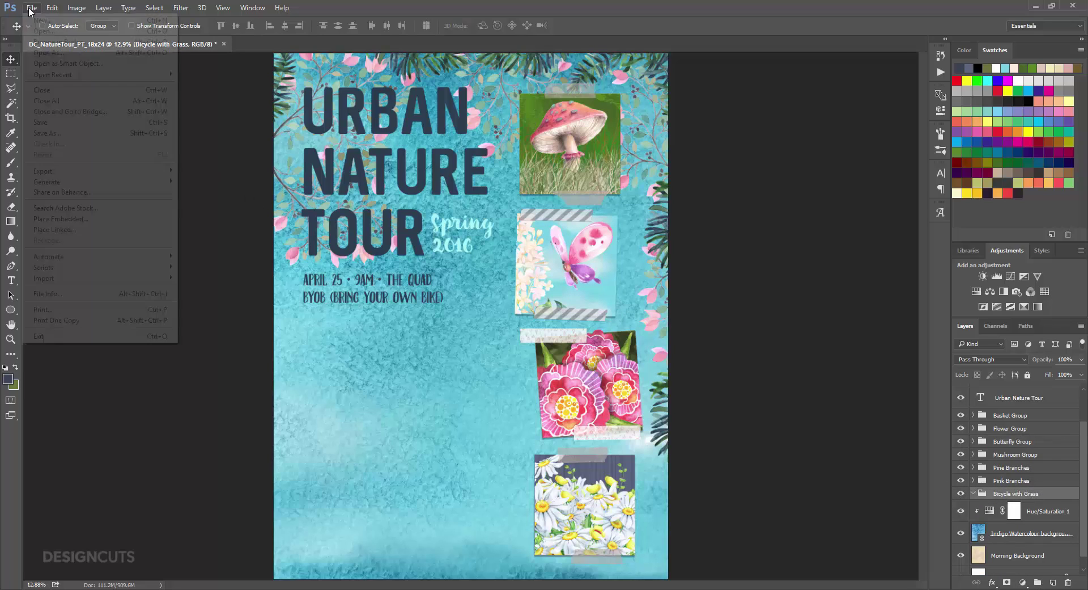
{"action": "left_click", "coordinate": [56, 230]}
{"action": "left_click", "coordinate": [213, 118]}
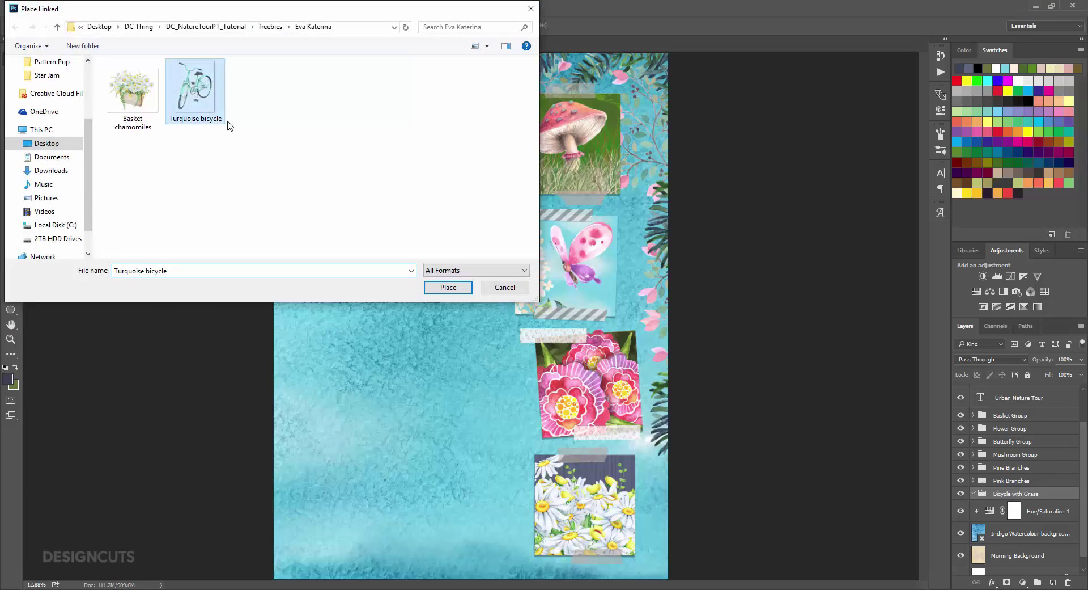
{"action": "left_click", "coordinate": [448, 287]}
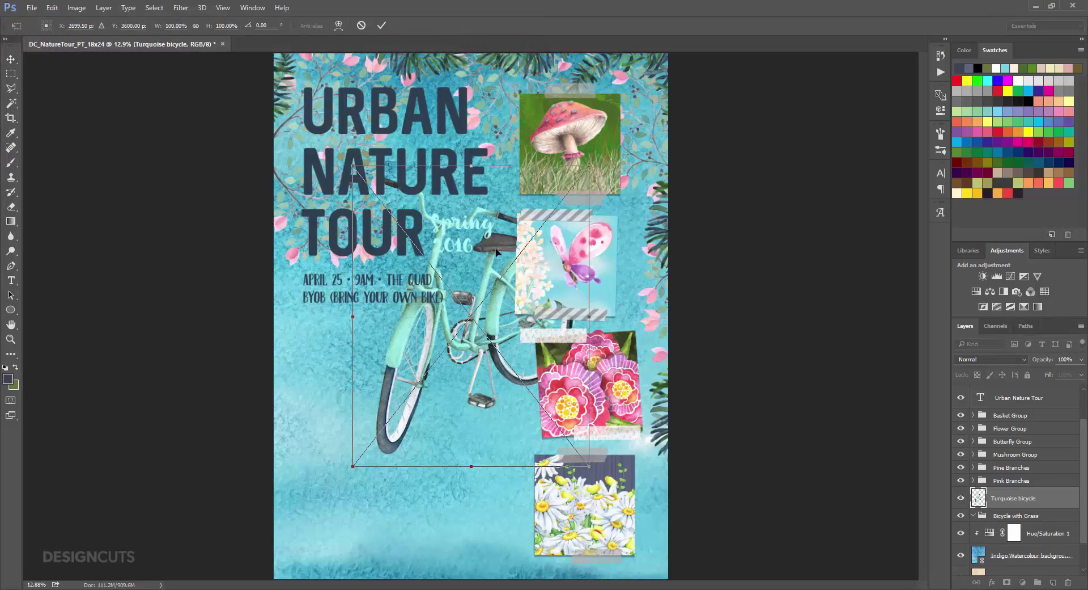
Position the bicycle below the event text beside the taped pictures, and move its layer into the Bicycle with Grass group.
{"action": "left_click_drag", "start_coordinate": [497, 251], "coordinate": [436, 385]}
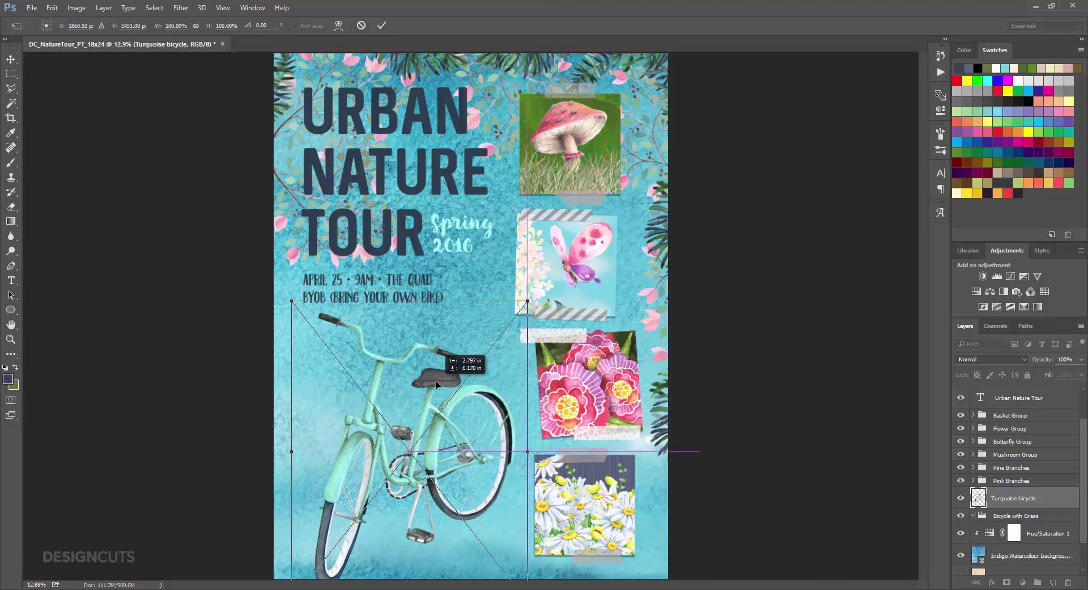
{"action": "left_click_drag", "start_coordinate": [435, 384], "coordinate": [432, 390]}
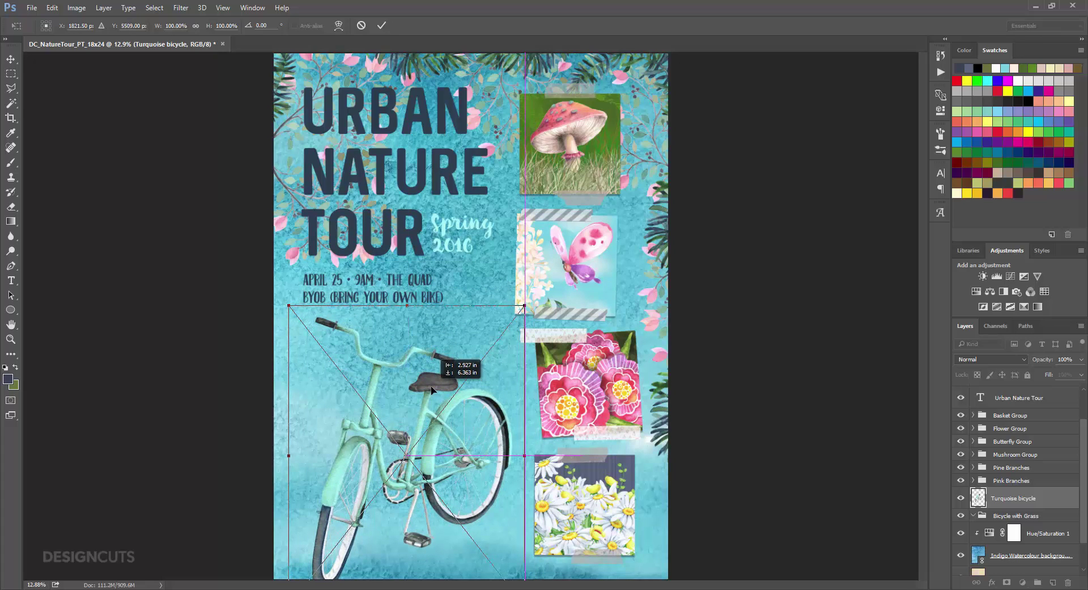
{"action": "key", "text": "Return"}
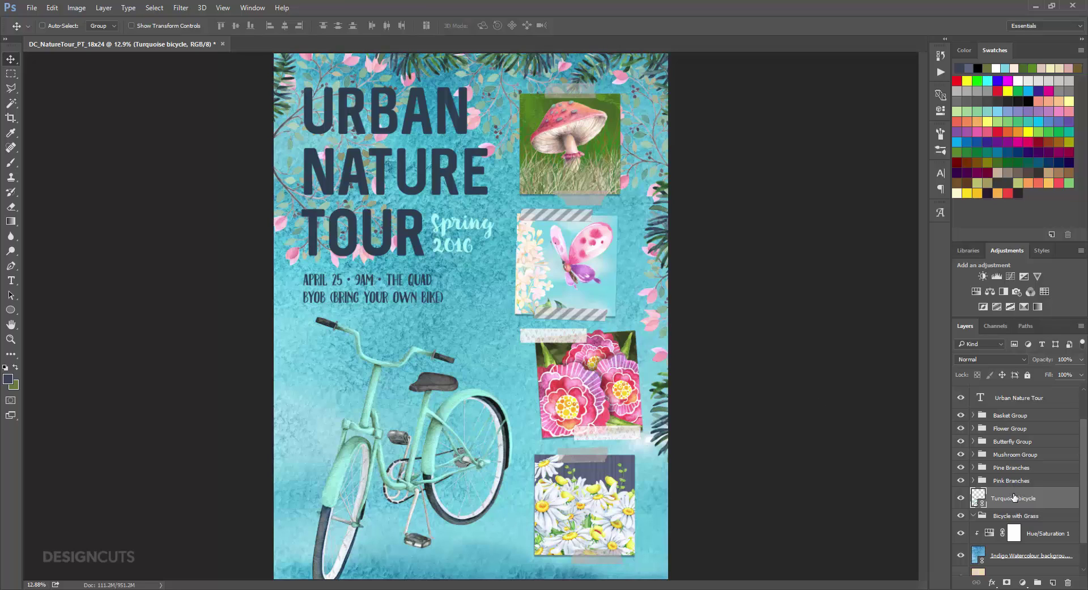
{"action": "left_click_drag", "start_coordinate": [1015, 497], "coordinate": [1013, 515]}
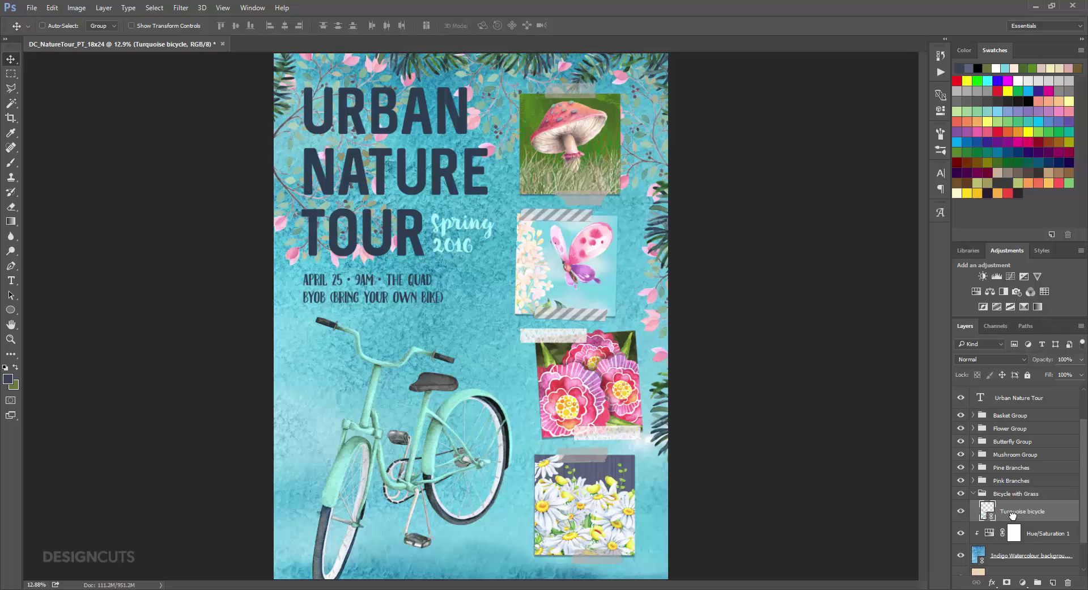
Add a layer named "Grass Background" and move it beneath the Turquoise bicycle layer in the Bicycle with Grass group.
{"action": "left_click", "coordinate": [1053, 582]}
{"action": "double_click", "coordinate": [1014, 512]}
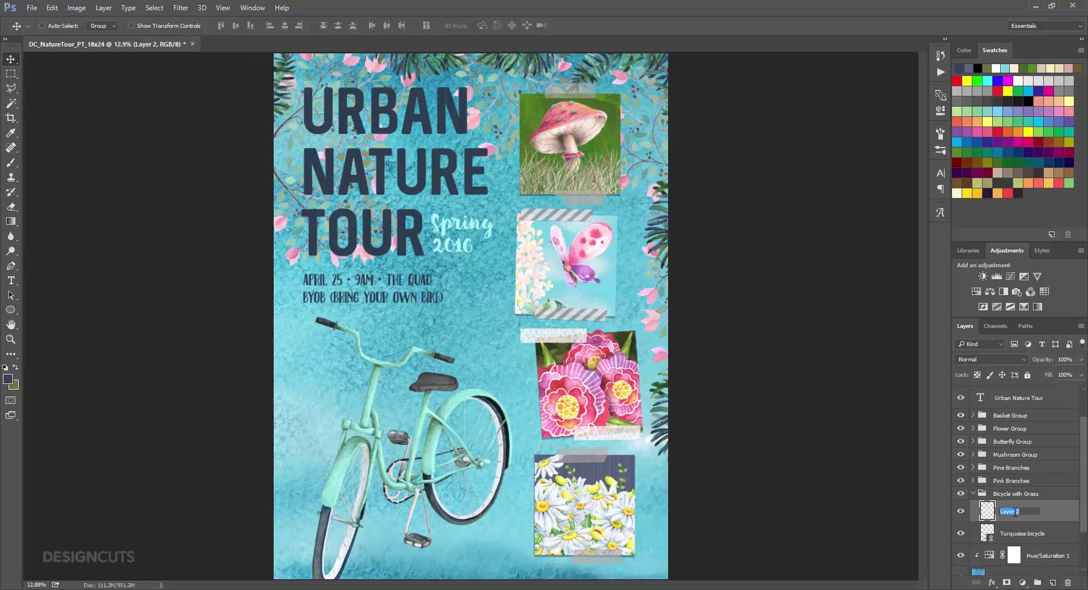
{"action": "type", "text": "Grass Background"}
{"action": "key", "text": "Return"}
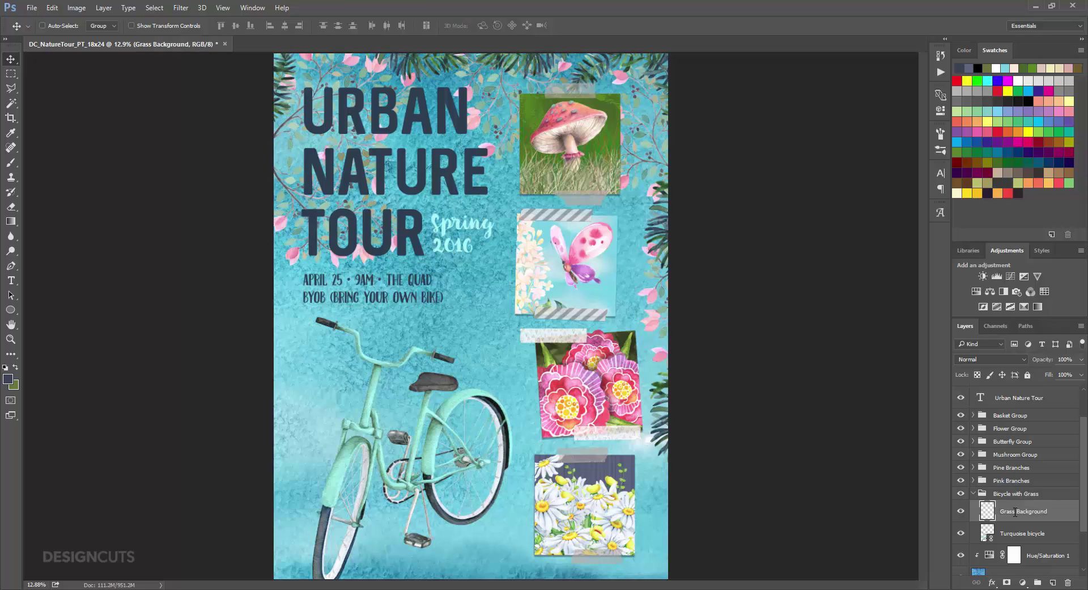
{"action": "left_click_drag", "start_coordinate": [1015, 512], "coordinate": [1018, 542]}
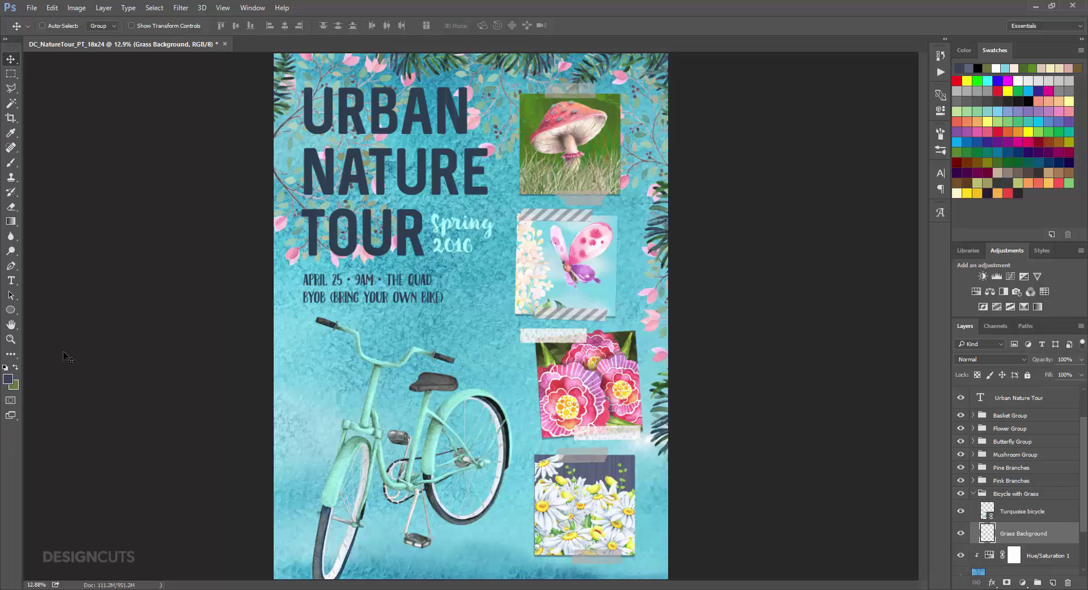
Sample green 588518 from the mushroom picture as the foreground color and dark 1e2a32 from the pine branches as the background color.
{"action": "left_click", "coordinate": [8, 379]}
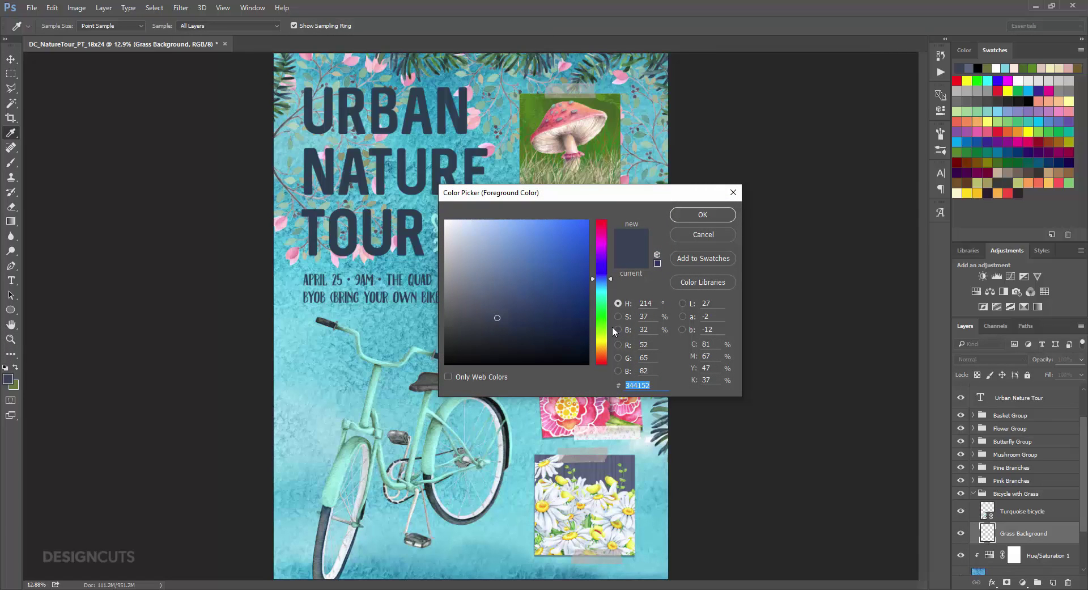
{"action": "left_click", "coordinate": [531, 100]}
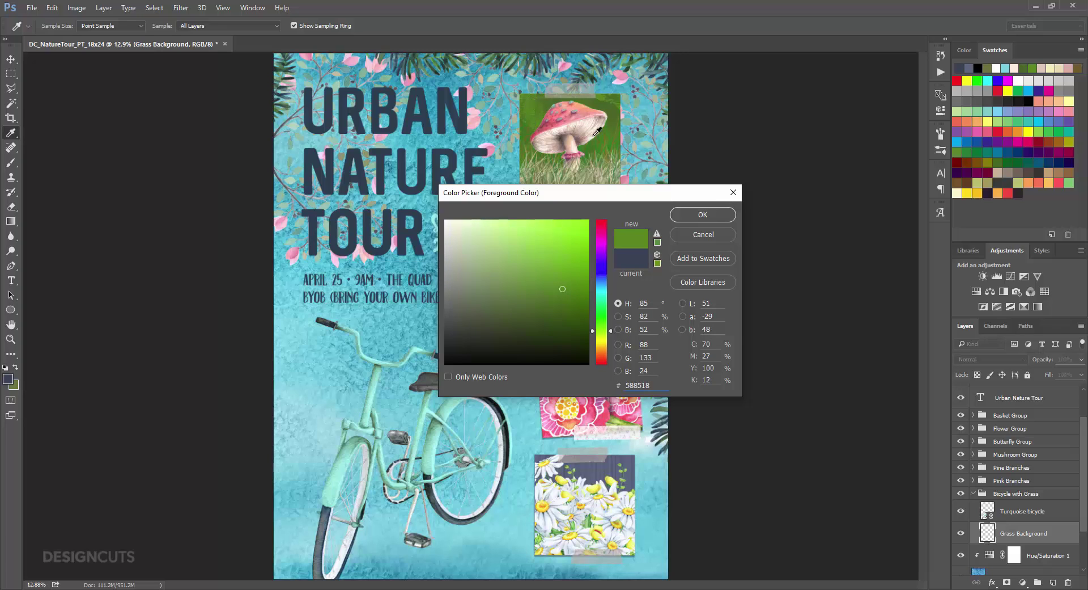
{"action": "left_click", "coordinate": [703, 214]}
{"action": "key", "text": "v"}
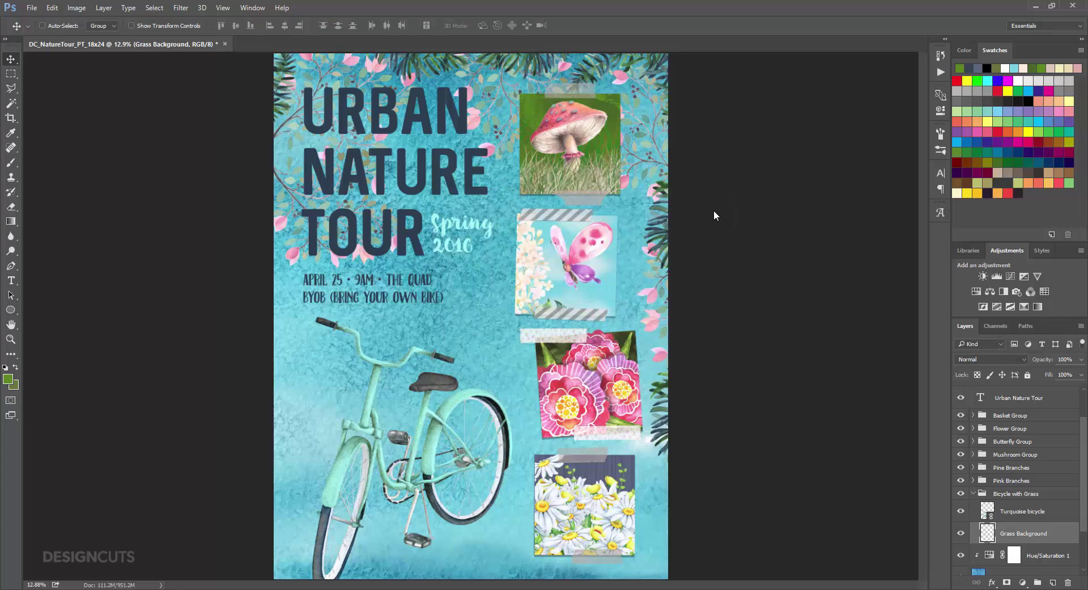
{"action": "left_click", "coordinate": [16, 388]}
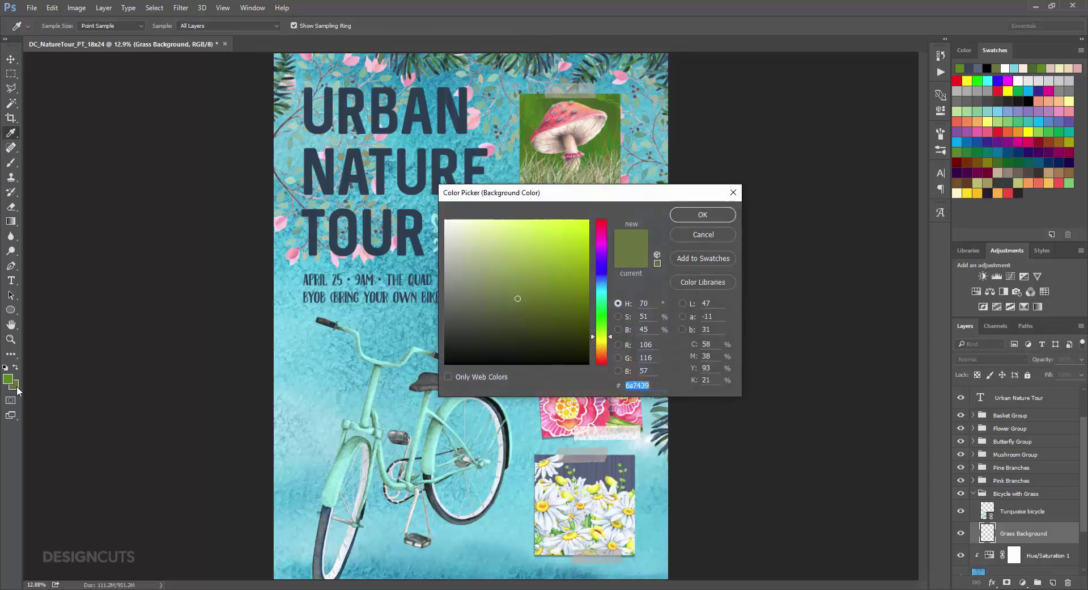
{"action": "left_click", "coordinate": [283, 89]}
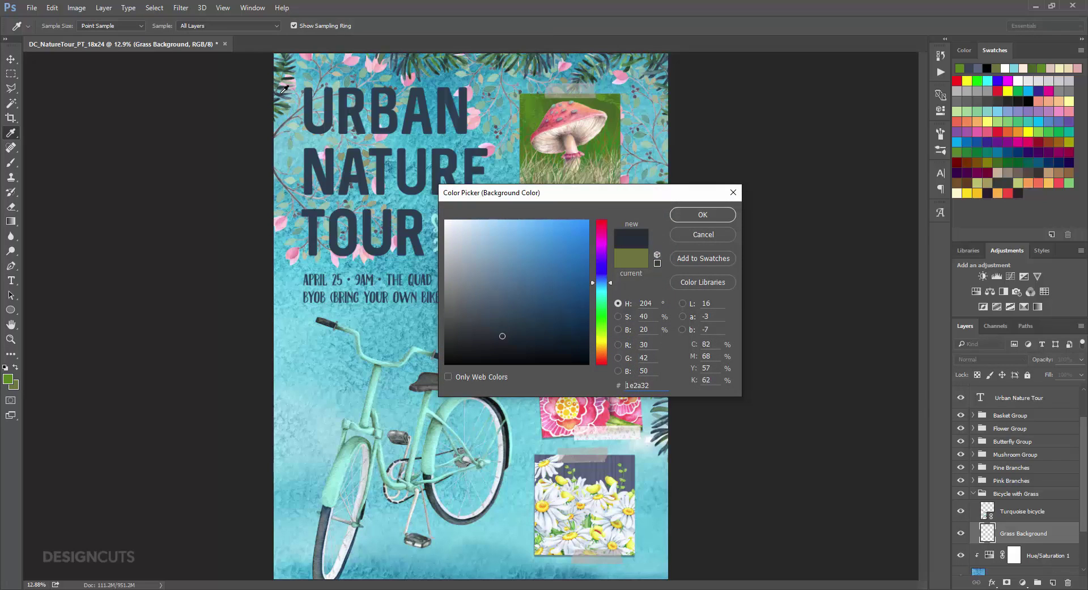
{"action": "left_click", "coordinate": [719, 215]}
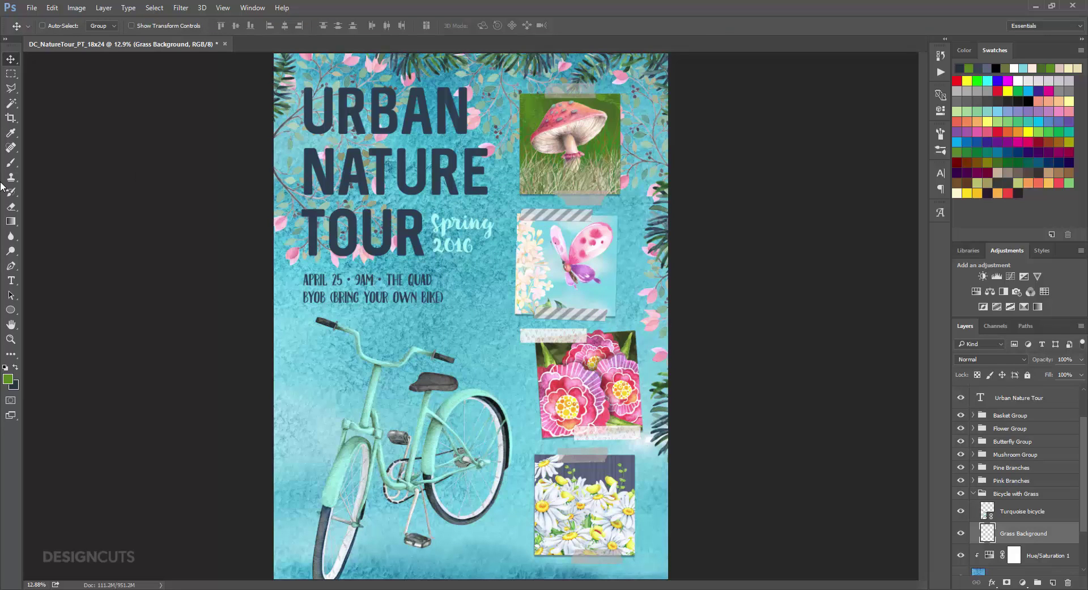
Set up the Brush tool with the 134 px grass tip at size 1000 and 100% opacity.
{"action": "left_click", "coordinate": [11, 163]}
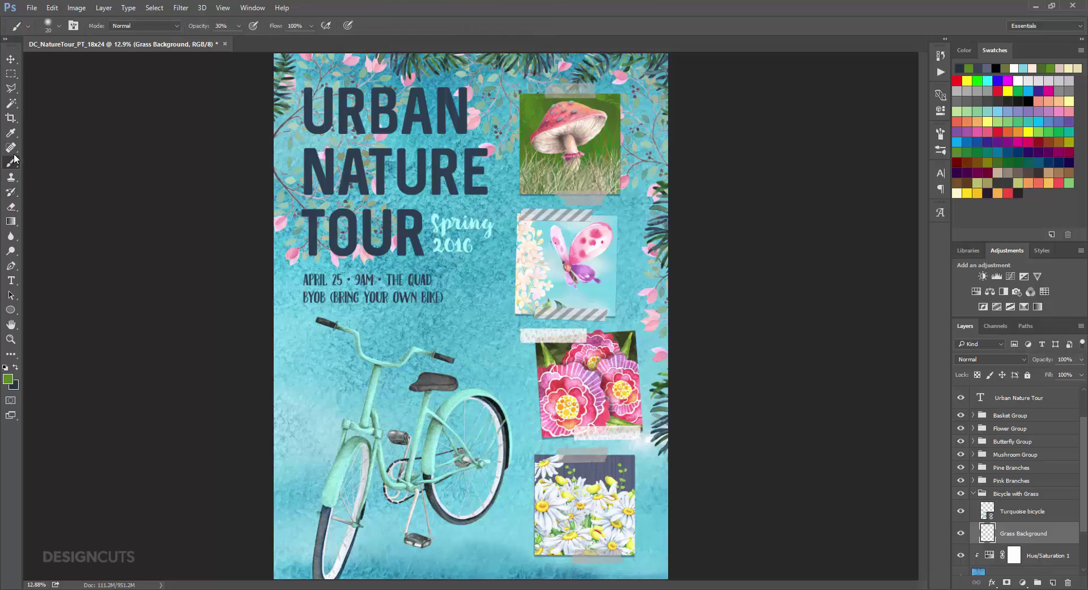
{"action": "left_click", "coordinate": [56, 27]}
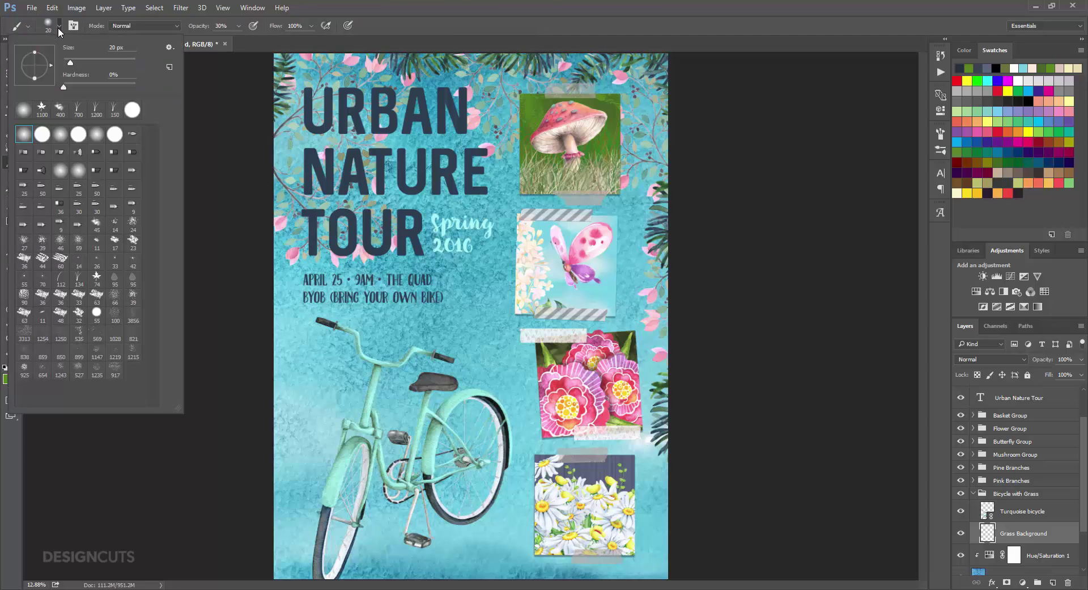
{"action": "left_click", "coordinate": [80, 277]}
{"action": "left_click", "coordinate": [237, 24]}
{"action": "left_click_drag", "start_coordinate": [239, 26], "coordinate": [294, 37]}
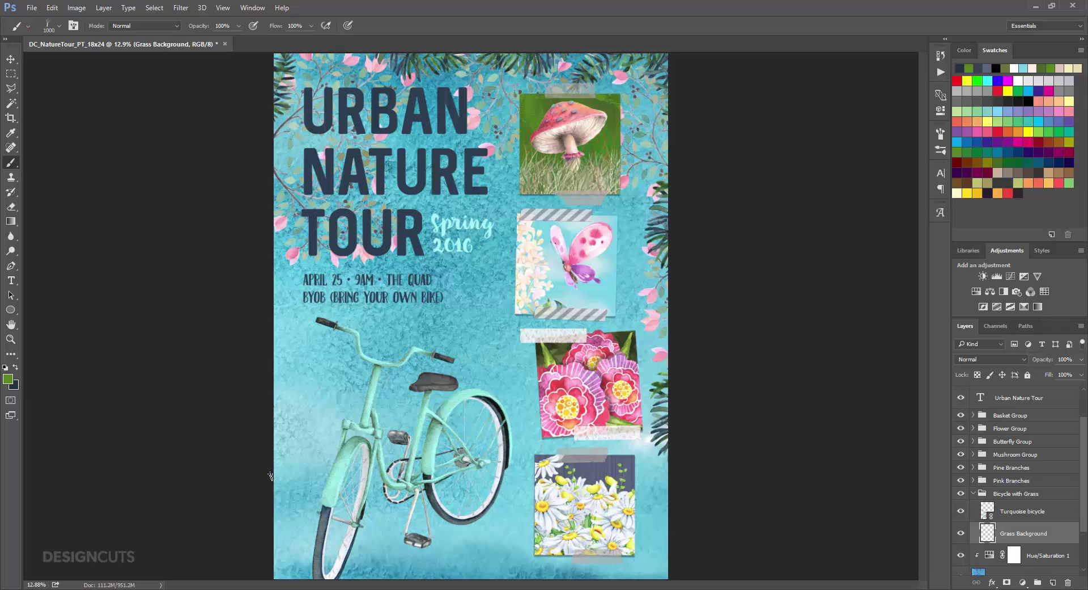
Paint dense grass across the poster's lower part on the Grass Background layer, behind the bicycle and basket picture.
{"action": "mouse_move", "coordinate": [266, 485]}
{"action": "left_mouse_down"}
{"action": "mouse_move", "coordinate": [712, 495]}
{"action": "mouse_move", "coordinate": [485, 520]}
{"action": "mouse_move", "coordinate": [224, 521]}
{"action": "mouse_move", "coordinate": [652, 539]}
{"action": "mouse_move", "coordinate": [730, 522]}
{"action": "mouse_move", "coordinate": [448, 498]}
{"action": "mouse_move", "coordinate": [199, 498]}
{"action": "mouse_move", "coordinate": [374, 493]}
{"action": "mouse_move", "coordinate": [453, 539]}
{"action": "mouse_move", "coordinate": [462, 519]}
{"action": "mouse_move", "coordinate": [417, 520]}
{"action": "mouse_move", "coordinate": [428, 533]}
{"action": "mouse_move", "coordinate": [482, 471]}
{"action": "mouse_move", "coordinate": [300, 482]}
{"action": "mouse_move", "coordinate": [475, 496]}
{"action": "left_mouse_up"}
{"action": "mouse_move", "coordinate": [537, 467]}
{"action": "left_mouse_down"}
{"action": "mouse_move", "coordinate": [427, 503]}
{"action": "mouse_move", "coordinate": [652, 489]}
{"action": "mouse_move", "coordinate": [721, 543]}
{"action": "mouse_move", "coordinate": [646, 572]}
{"action": "left_mouse_up"}
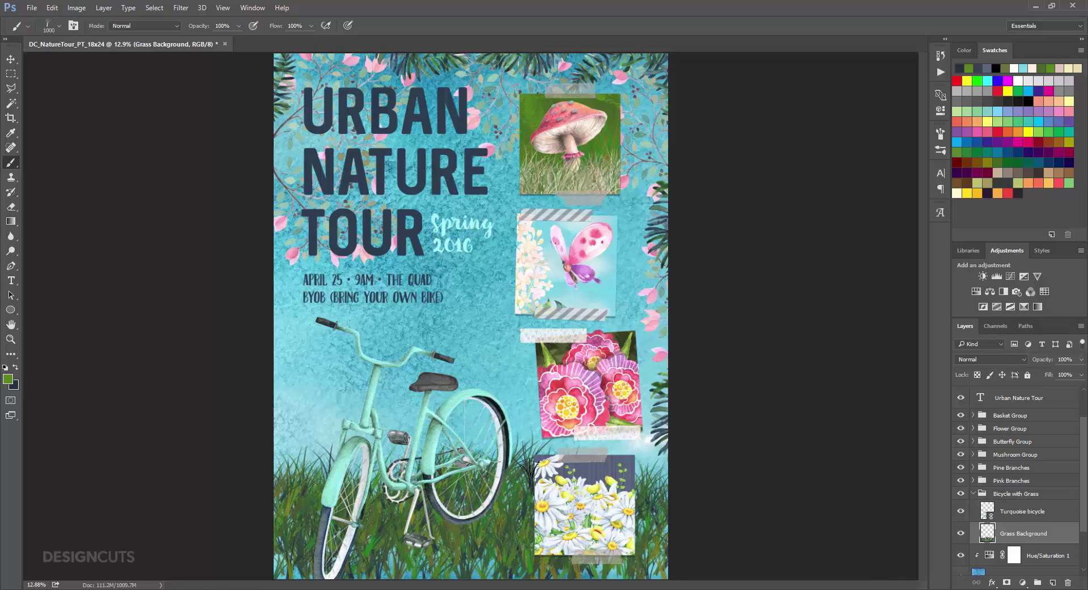
{"action": "mouse_move", "coordinate": [529, 471]}
{"action": "left_mouse_down"}
{"action": "mouse_move", "coordinate": [473, 537]}
{"action": "mouse_move", "coordinate": [406, 555]}
{"action": "left_mouse_up"}
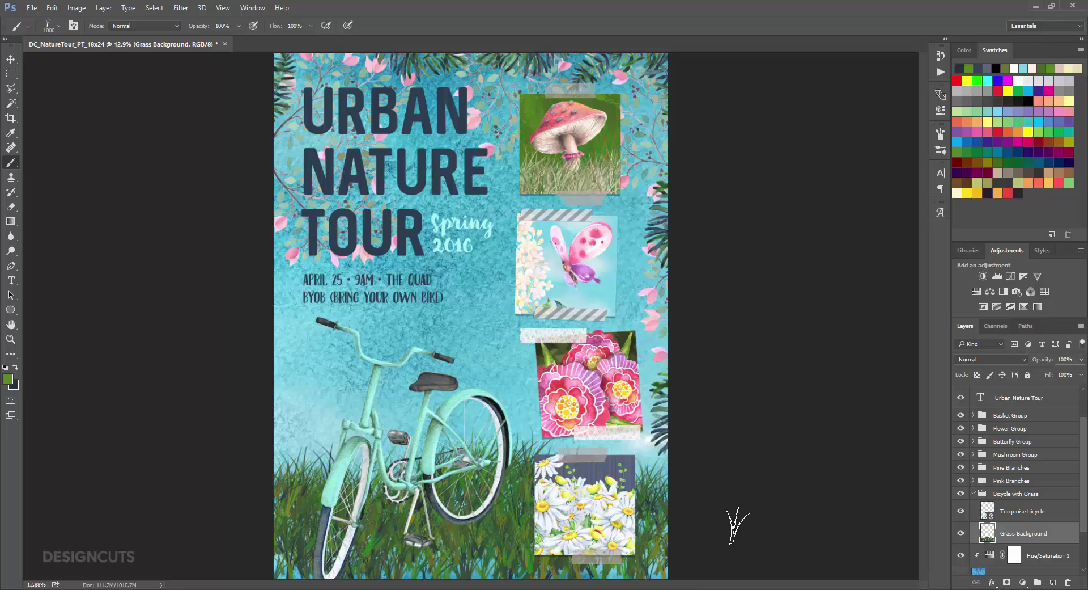
Add a layer named "Grass Foreground" and move it above the Turquoise bicycle layer.
{"action": "left_click", "coordinate": [1053, 582]}
{"action": "double_click", "coordinate": [1018, 533]}
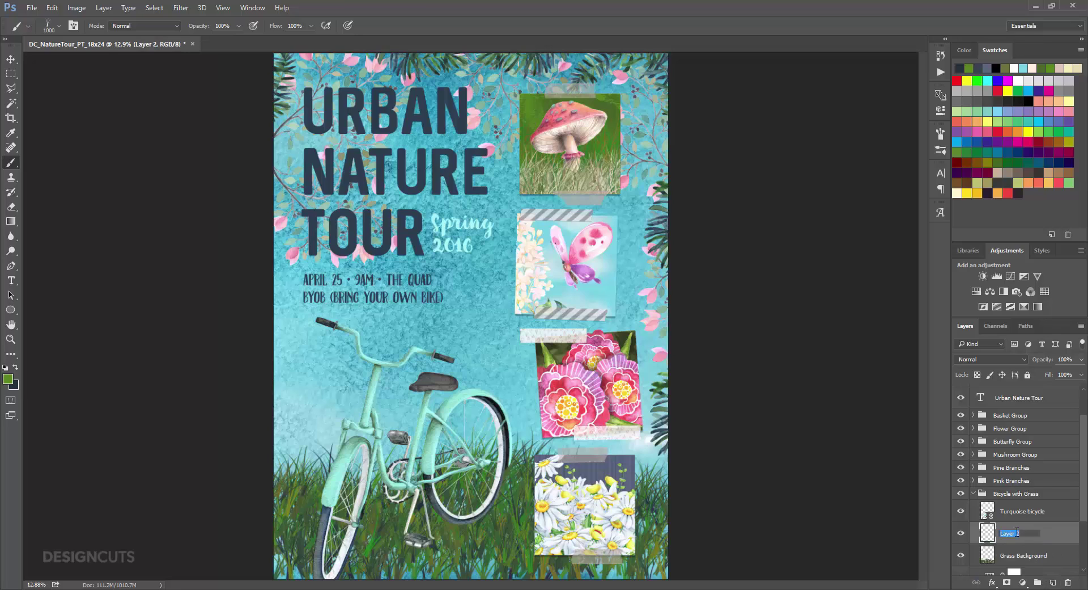
{"action": "type", "text": "Grass Foreground"}
{"action": "key", "text": "Return"}
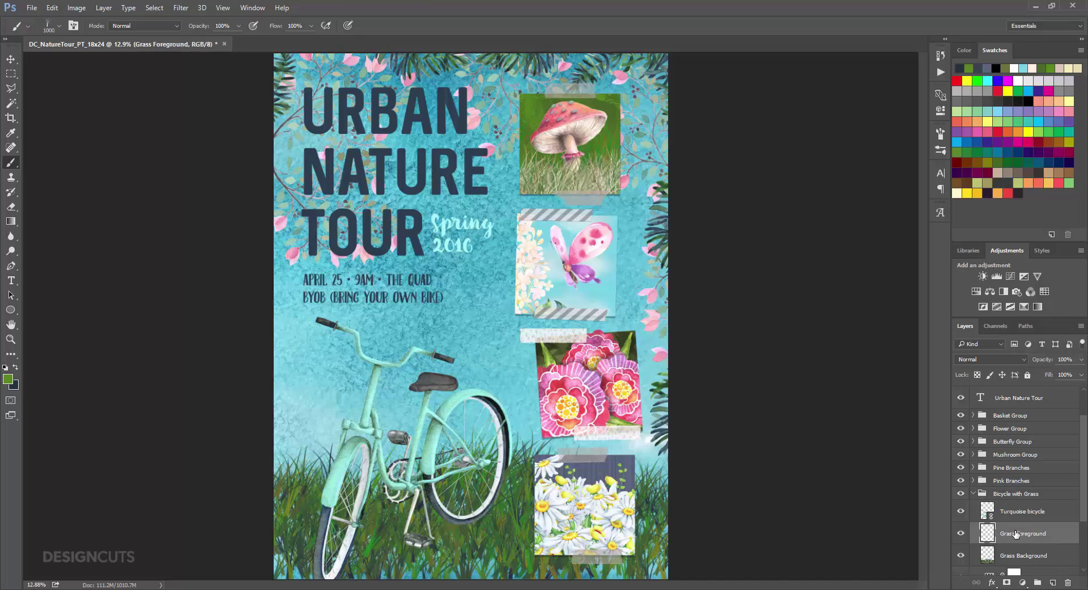
{"action": "left_click_drag", "start_coordinate": [1017, 533], "coordinate": [1013, 501]}
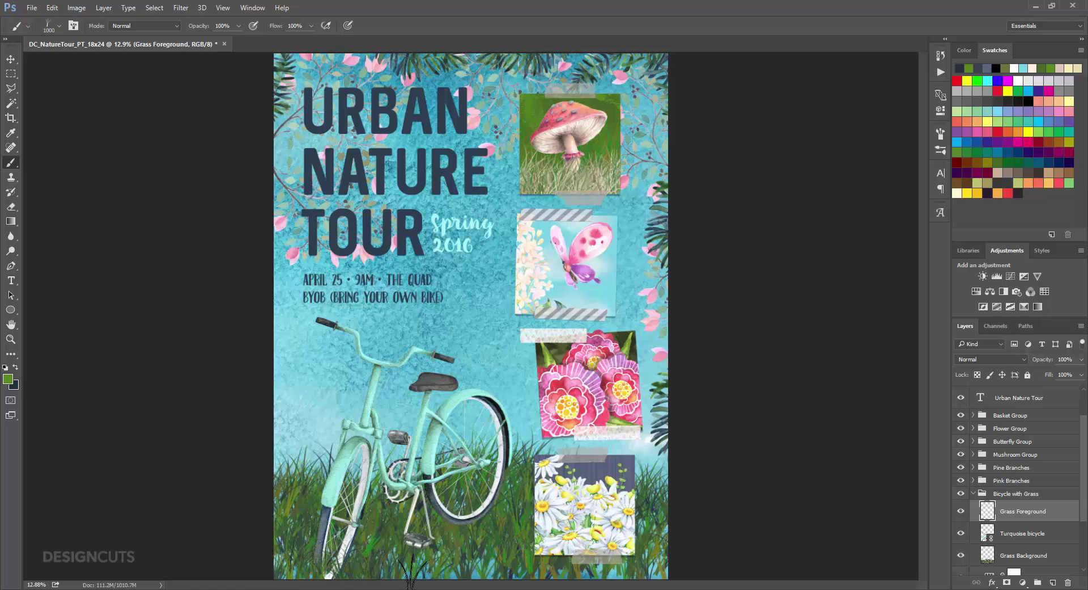
Paint grass over the bicycle's wheel bottoms and kickstand and along the poster's lower edge on the Grass Foreground layer.
{"action": "left_click_drag", "start_coordinate": [334, 551], "coordinate": [372, 564]}
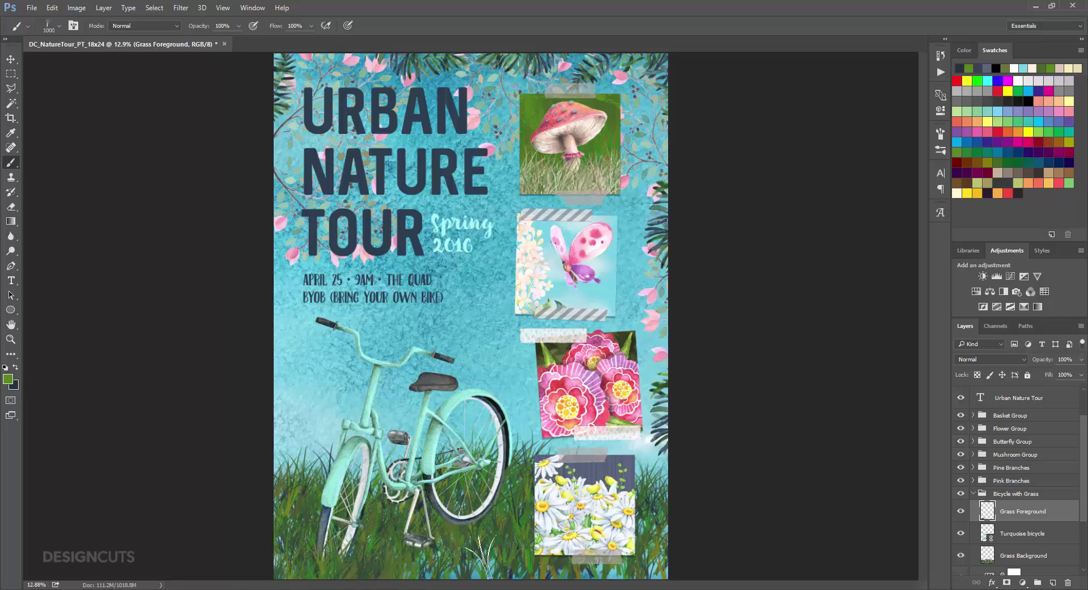
{"action": "mouse_move", "coordinate": [455, 558]}
{"action": "left_mouse_down"}
{"action": "mouse_move", "coordinate": [483, 549]}
{"action": "mouse_move", "coordinate": [466, 524]}
{"action": "mouse_move", "coordinate": [467, 564]}
{"action": "mouse_move", "coordinate": [441, 559]}
{"action": "left_mouse_up"}
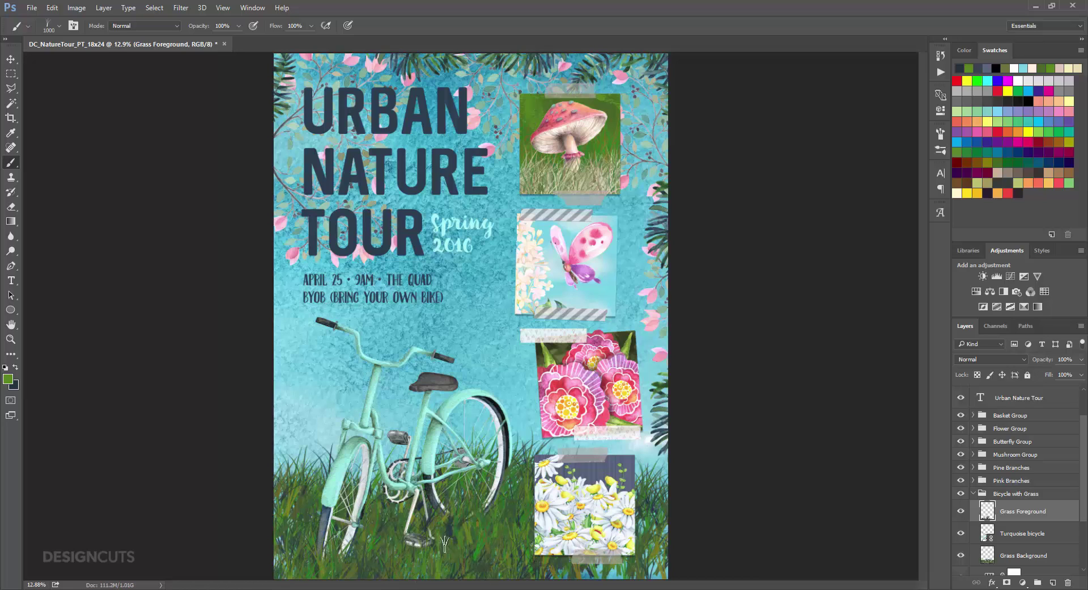
{"action": "mouse_move", "coordinate": [646, 558]}
{"action": "left_mouse_down"}
{"action": "mouse_move", "coordinate": [545, 568]}
{"action": "mouse_move", "coordinate": [579, 569]}
{"action": "left_mouse_up"}
{"action": "left_click_drag", "start_coordinate": [296, 567], "coordinate": [276, 545]}
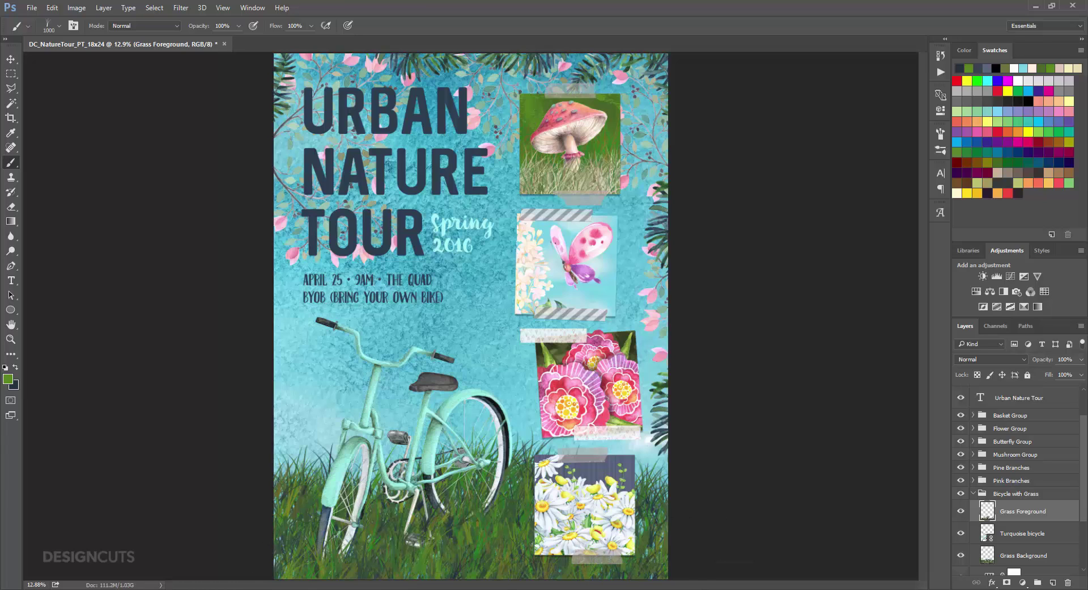
{"action": "left_click_drag", "start_coordinate": [490, 517], "coordinate": [449, 559]}
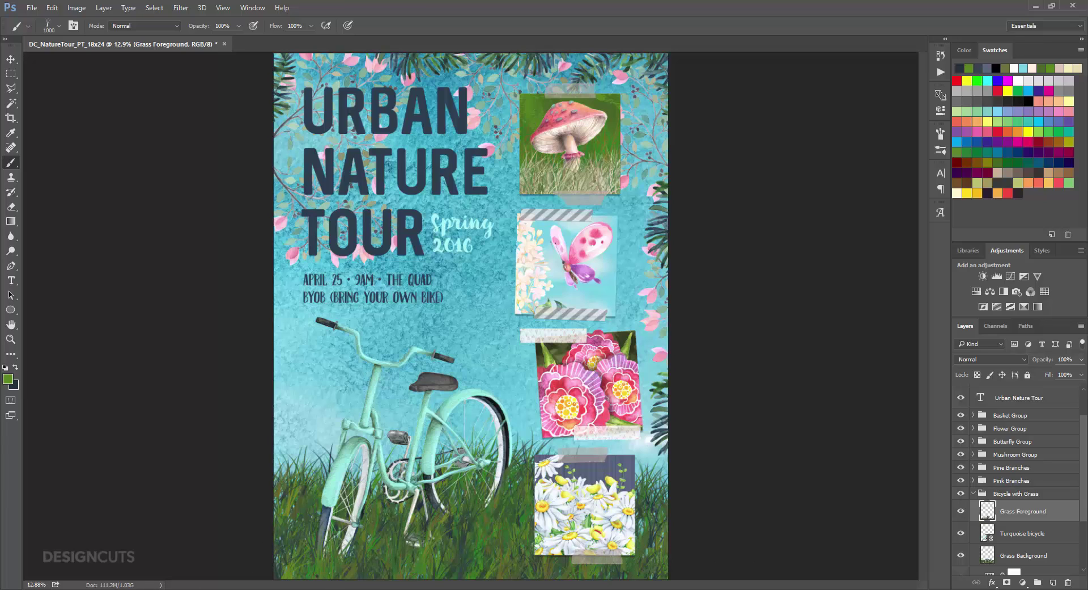
Add a layer named "Dirt" and move it directly below the Grass Background layer.
{"action": "left_click", "coordinate": [1052, 583]}
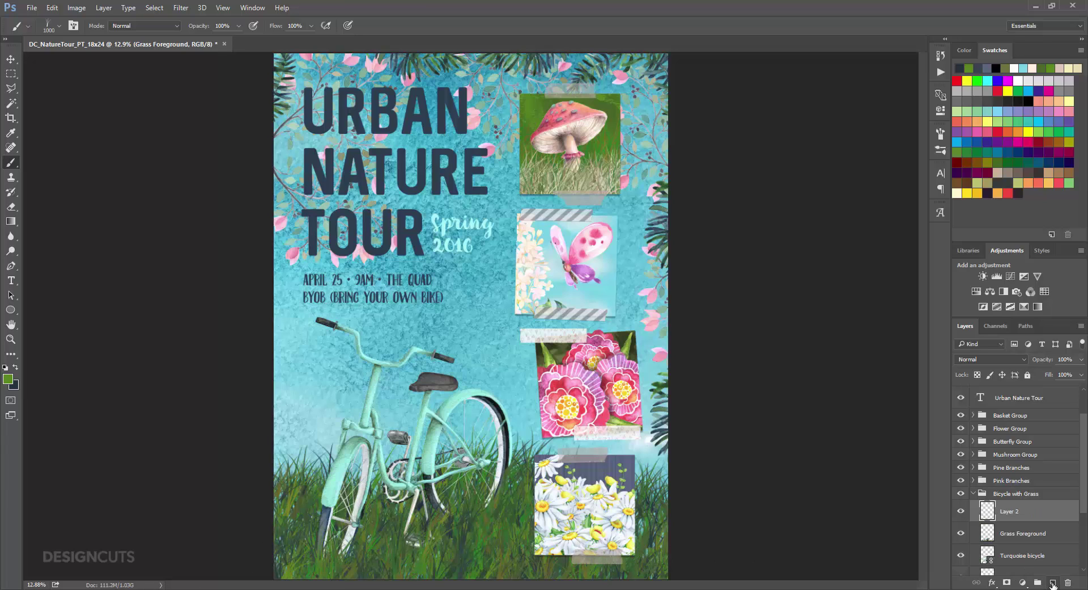
{"action": "double_click", "coordinate": [1010, 512]}
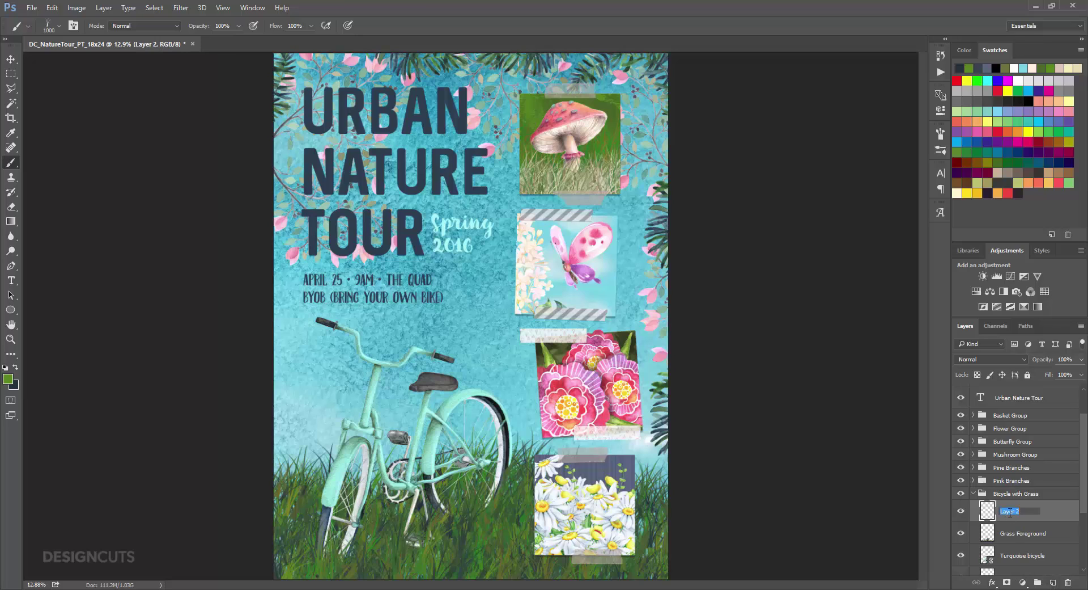
{"action": "type", "text": "Dirt"}
{"action": "key", "text": "Return"}
{"action": "scroll", "coordinate": [1012, 514], "scroll_direction": "down", "scroll_amount": 1}
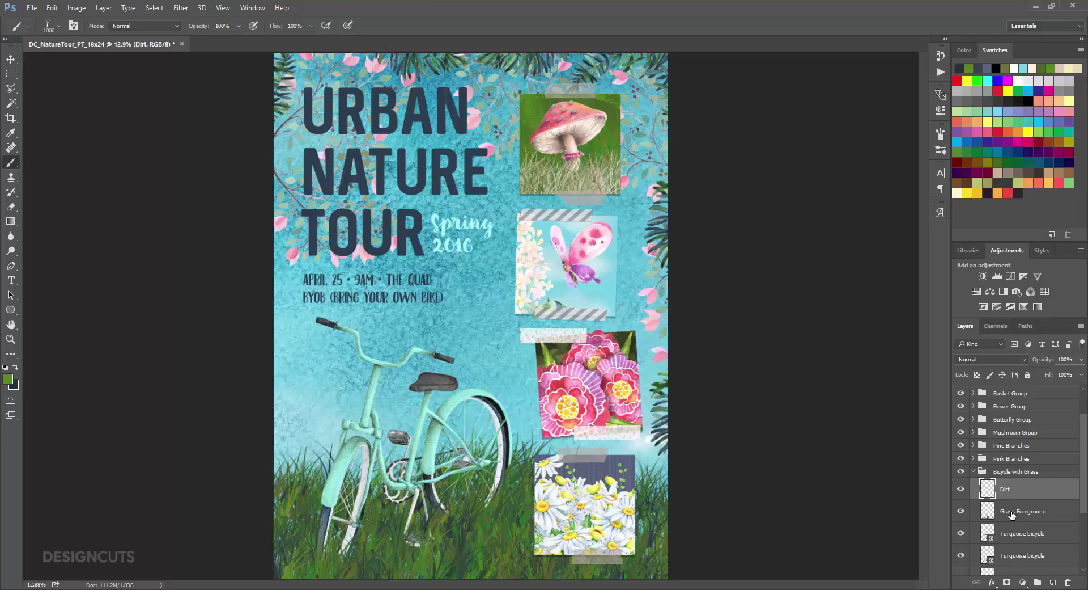
{"action": "scroll", "coordinate": [1012, 515], "scroll_direction": "down", "scroll_amount": 2}
{"action": "left_click_drag", "start_coordinate": [1037, 445], "coordinate": [1045, 517]}
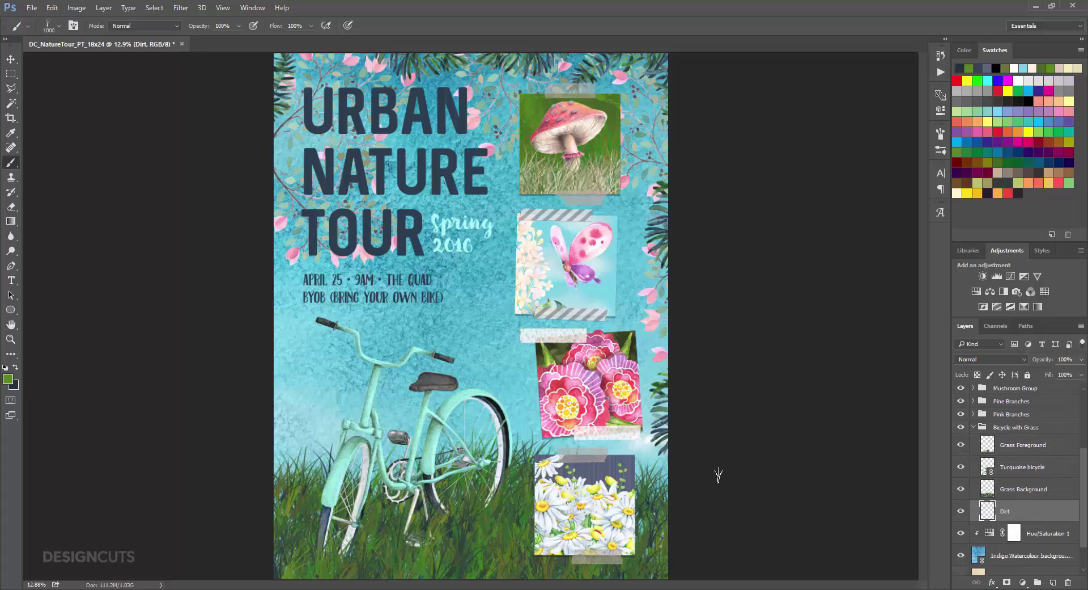
Set the foreground color to the brown 765928 (RGB 118, 89, 40) for the Brush tool.
{"action": "left_click", "coordinate": [9, 379]}
{"action": "left_click", "coordinate": [650, 345]}
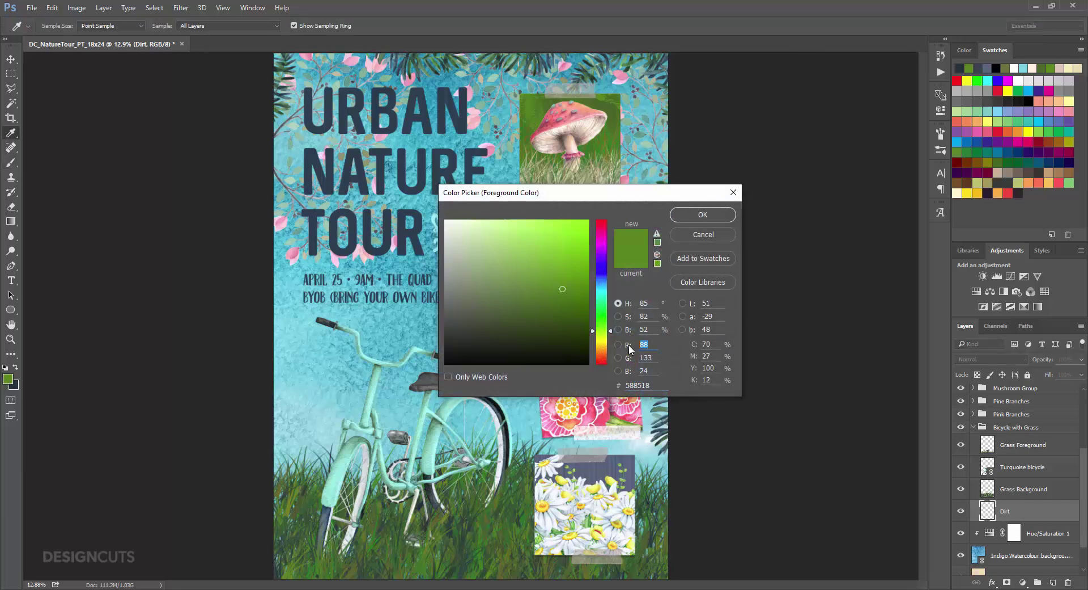
{"action": "type", "text": "118"}
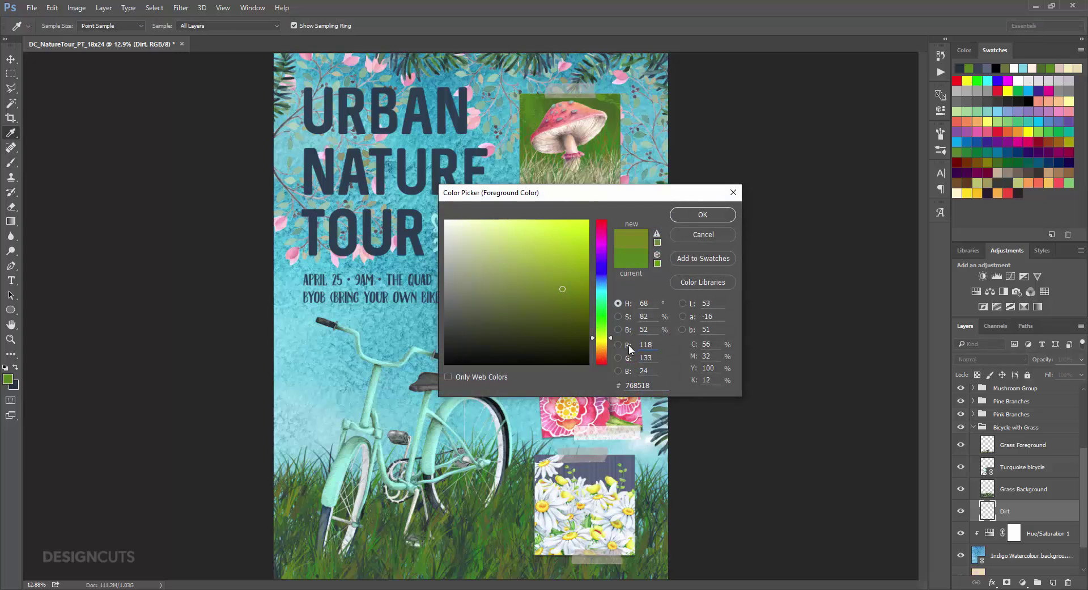
{"action": "key", "text": "Tab"}
{"action": "type", "text": "89"}
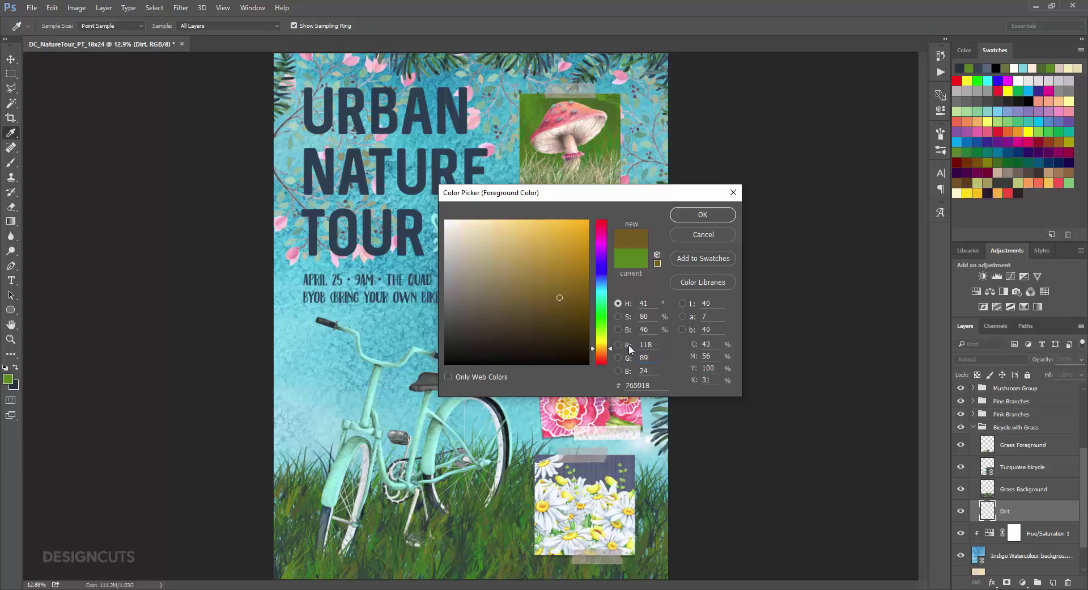
{"action": "key", "text": "Return"}
{"action": "key", "text": "b"}
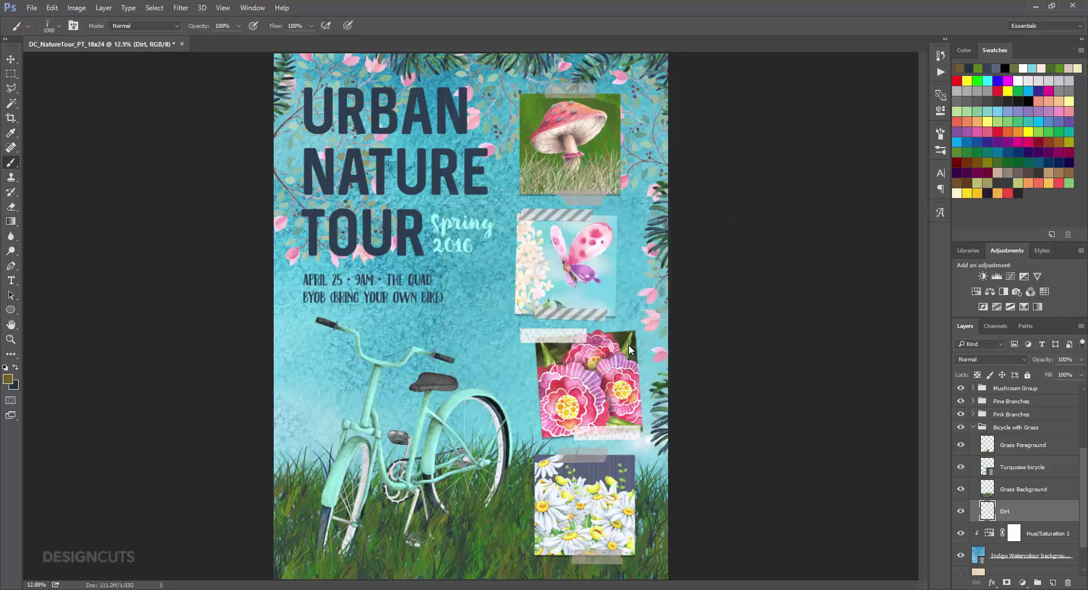
Paint brown dirt beneath the grass on the Dirt layer with a soft round brush at size 800.
{"action": "left_click", "coordinate": [57, 24]}
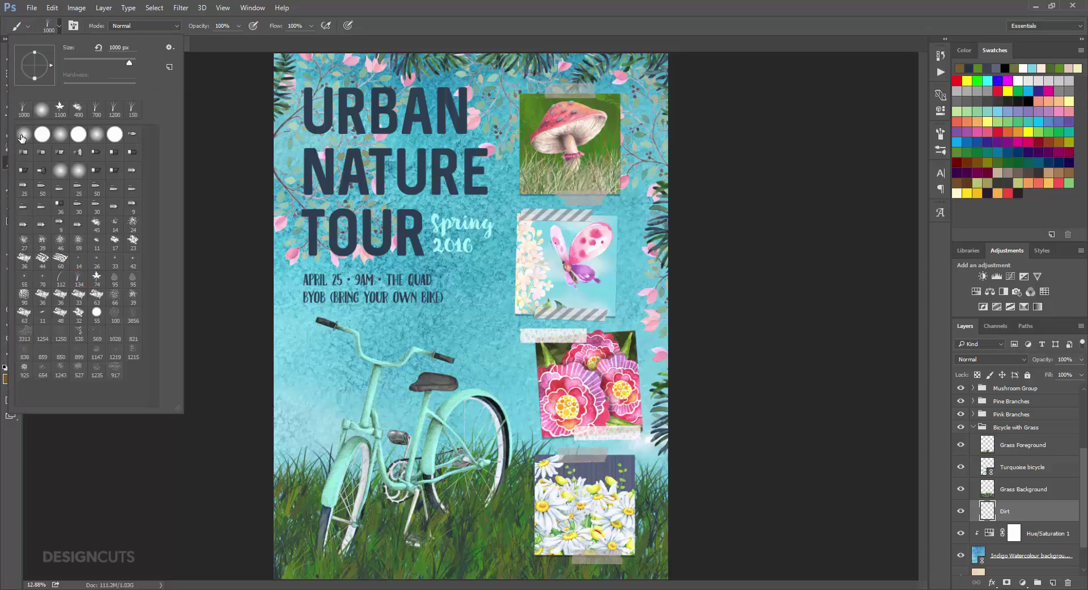
{"action": "left_click", "coordinate": [41, 109]}
{"action": "left_click", "coordinate": [400, 8]}
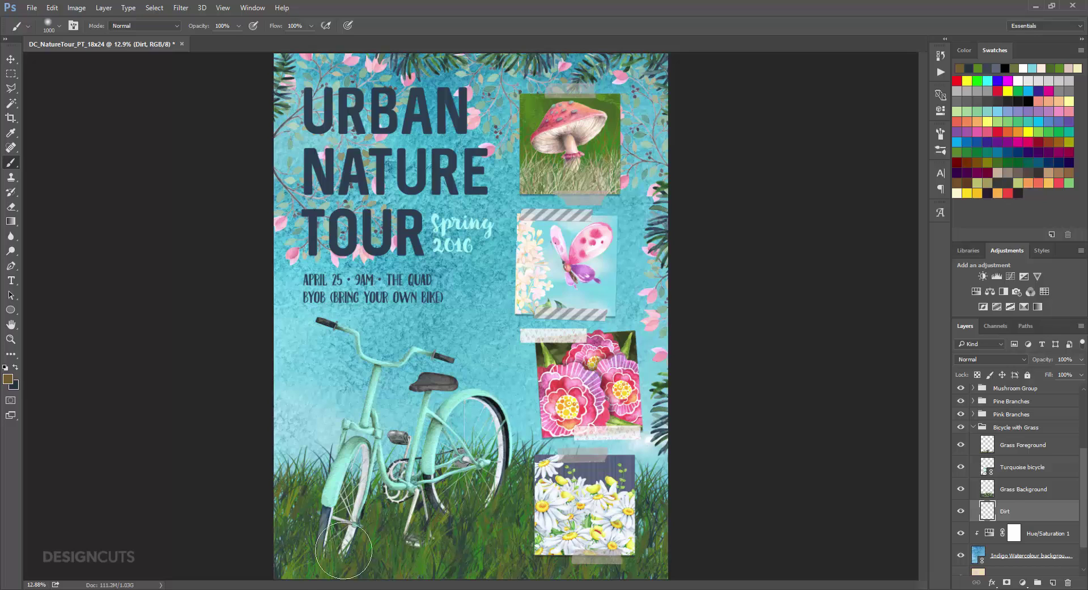
{"action": "key", "text": "bracketleft"}
{"action": "key", "text": "bracketleft"}
{"action": "key", "text": "bracketleft"}
{"action": "key", "text": "bracketright"}
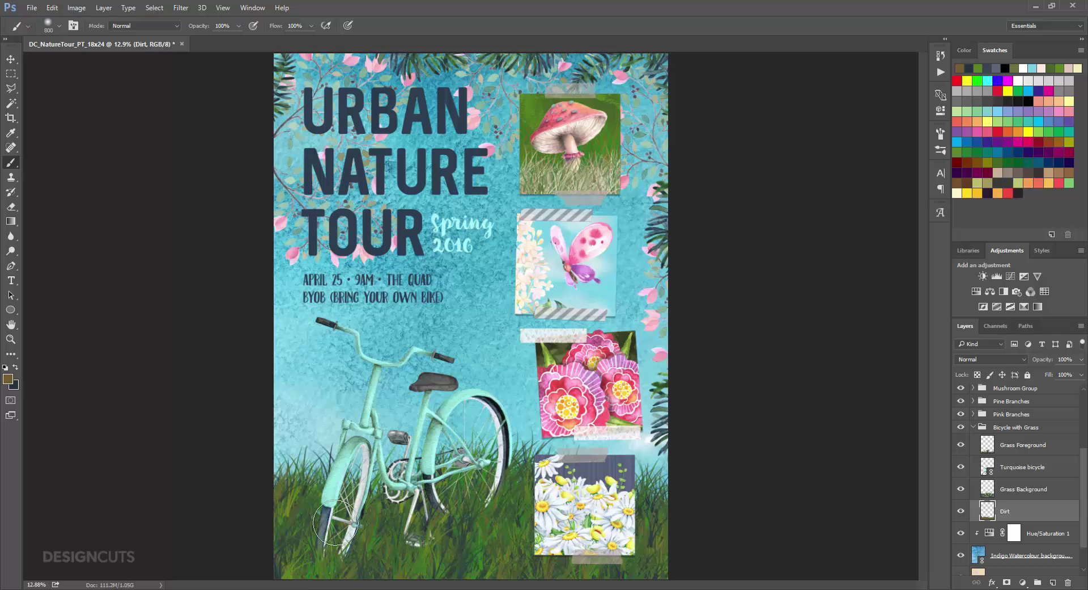
{"action": "key", "text": "v"}
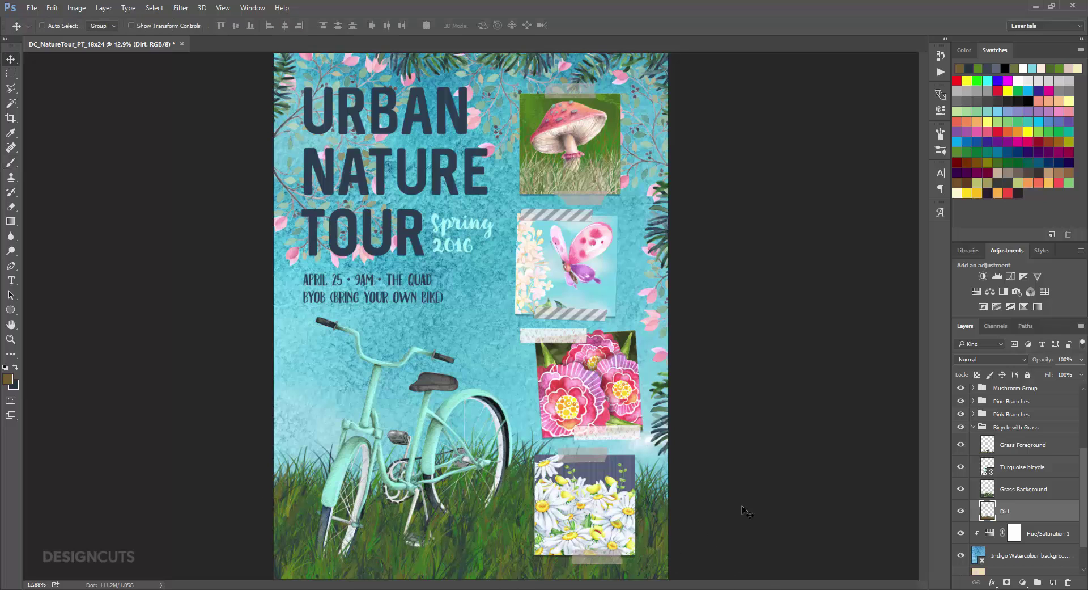
Add a Hue/Saturation adjustment with saturation -12 clipped to the Grass Foreground layer.
{"action": "left_click", "coordinate": [1022, 445]}
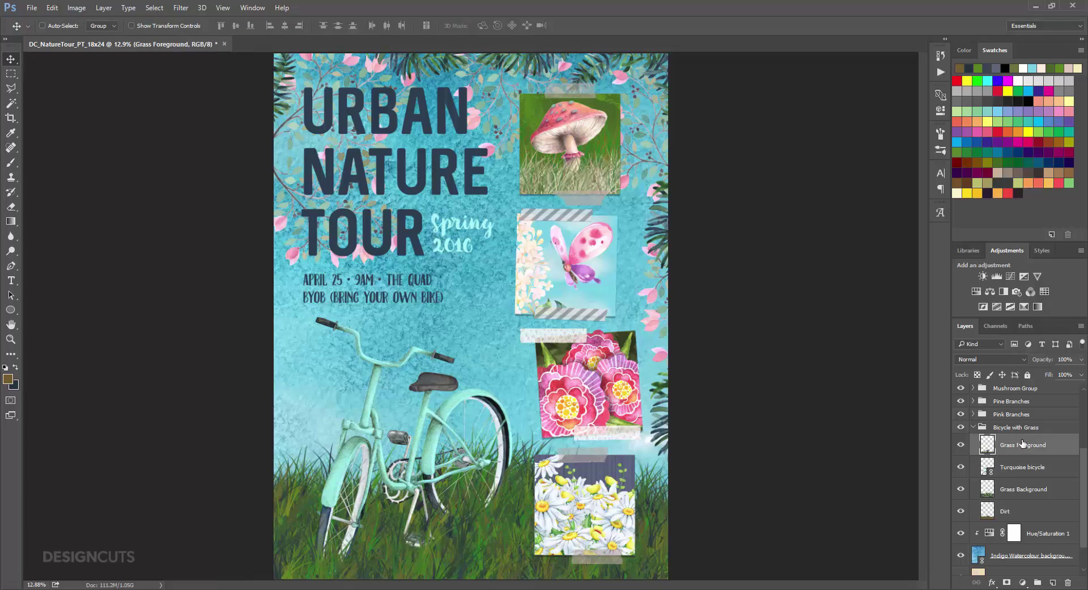
{"action": "left_click", "coordinate": [977, 292]}
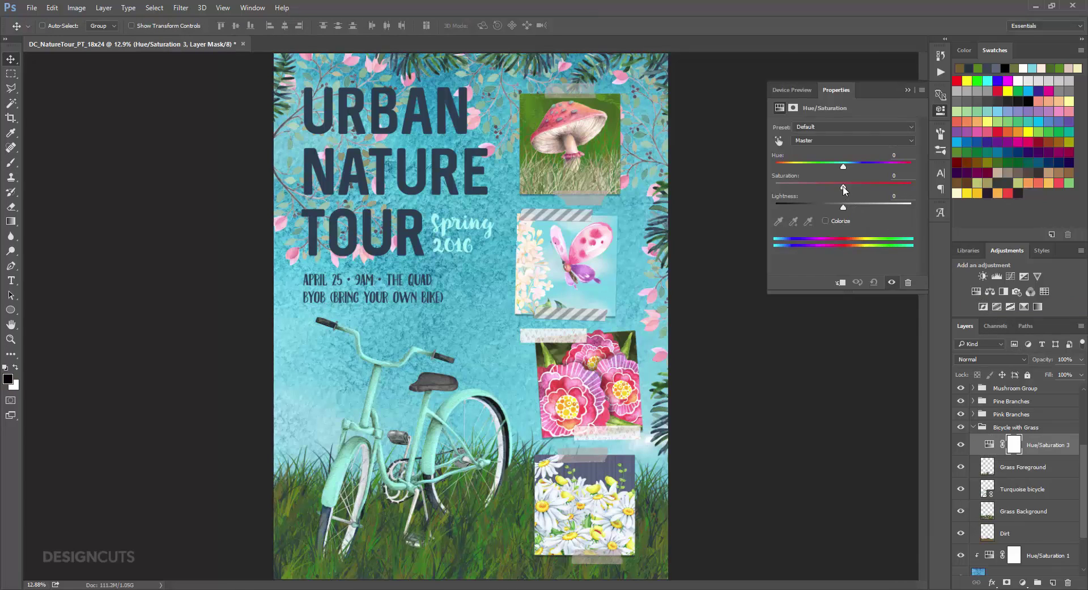
{"action": "left_click_drag", "start_coordinate": [843, 188], "coordinate": [835, 188]}
{"action": "left_click", "coordinate": [841, 282]}
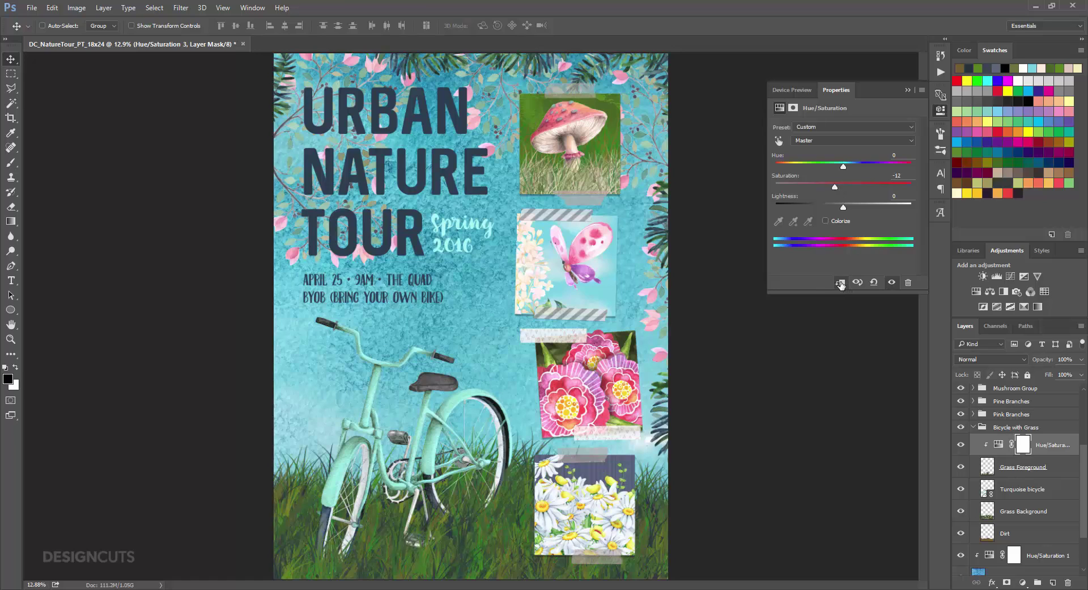
Clip a Hue/Saturation adjustment with saturation -20 and lightness -12 to the Grass Background layer, and collapse the Bicycle with Grass group.
{"action": "left_click", "coordinate": [1045, 512]}
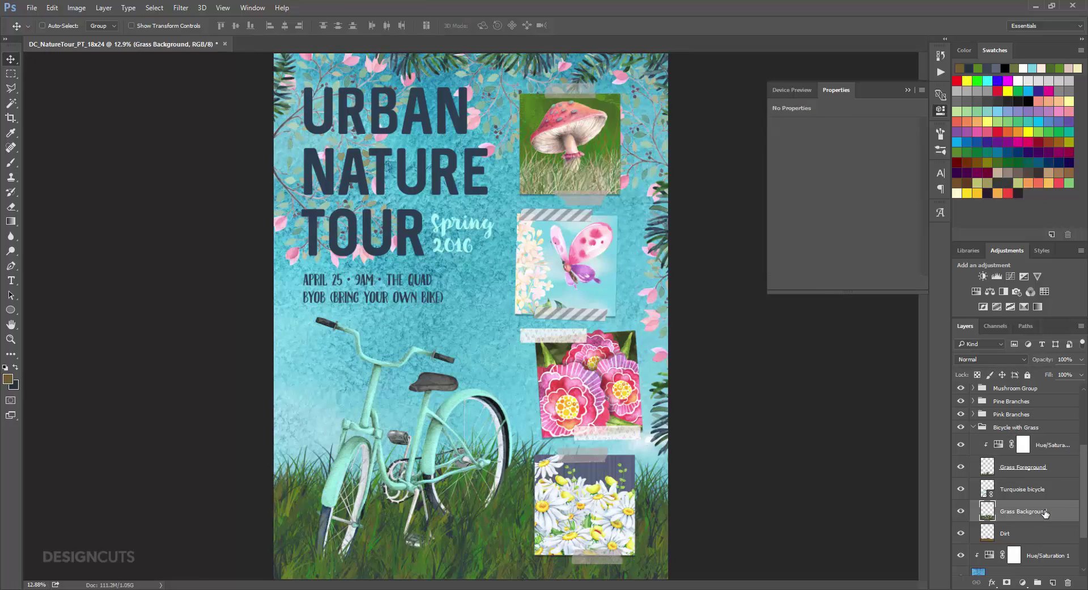
{"action": "left_click", "coordinate": [976, 291]}
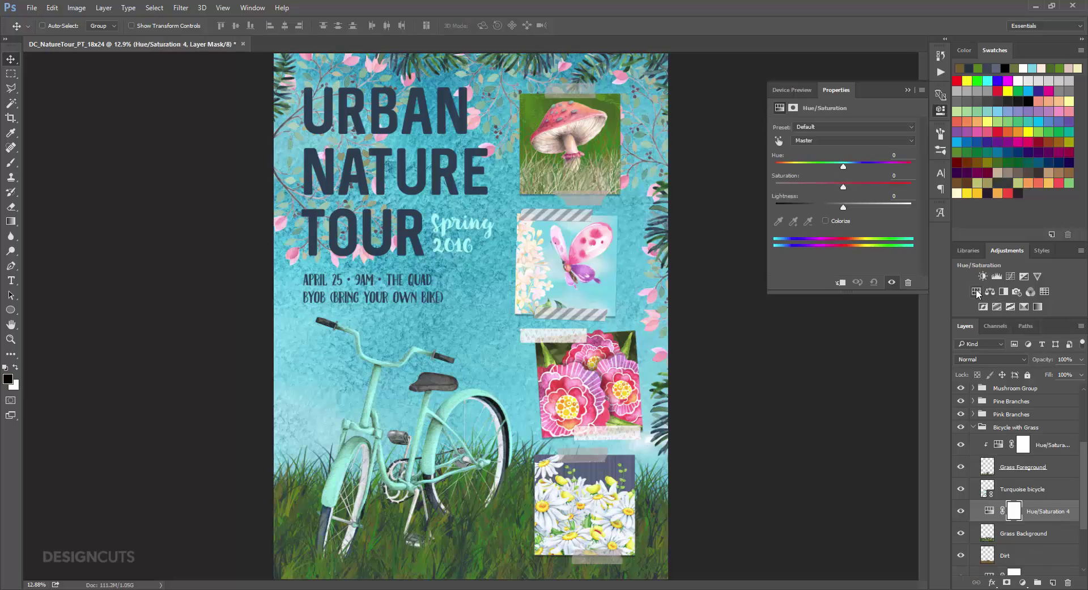
{"action": "left_click_drag", "start_coordinate": [843, 187], "coordinate": [836, 208]}
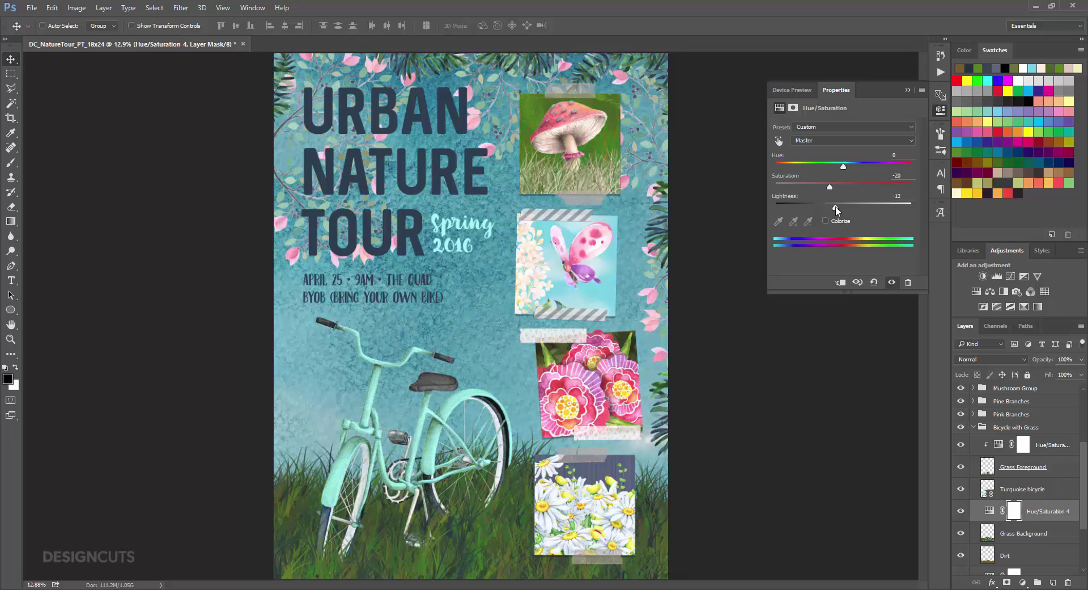
{"action": "left_click", "coordinate": [841, 282]}
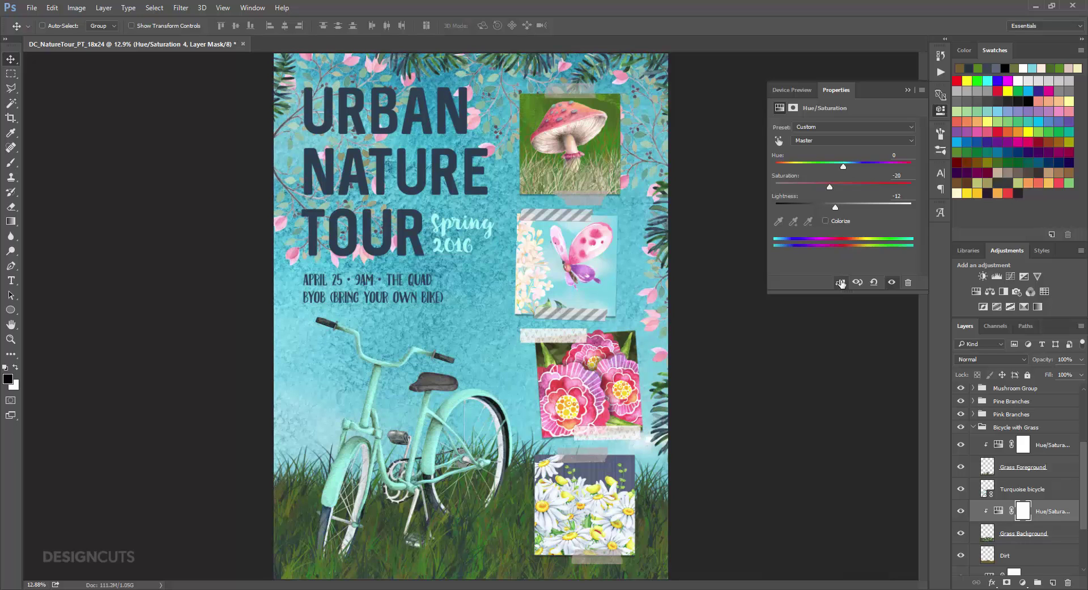
{"action": "left_click", "coordinate": [941, 110]}
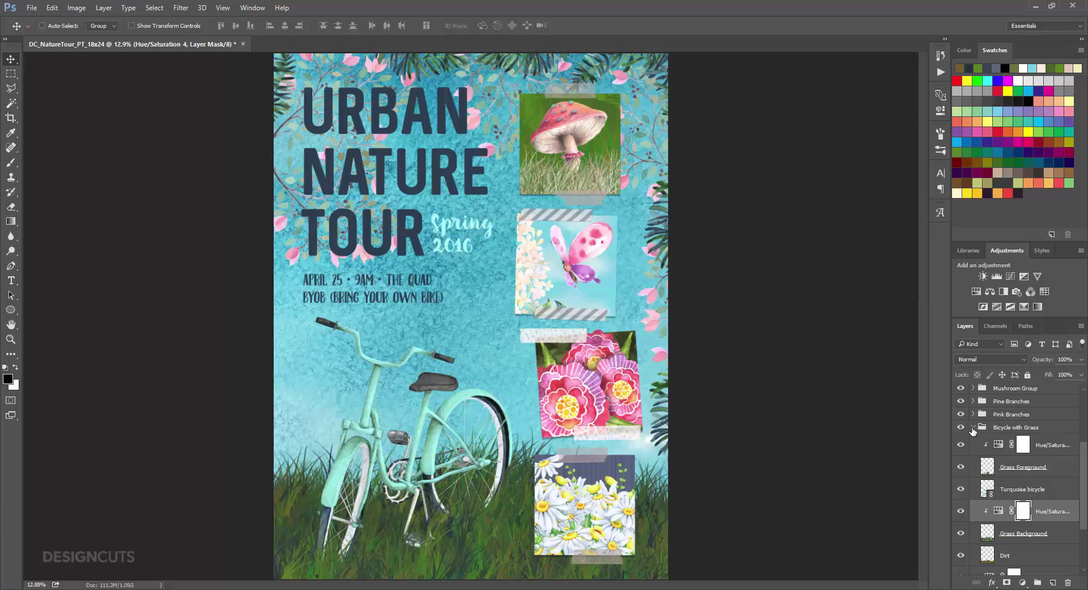
{"action": "left_click", "coordinate": [973, 428]}
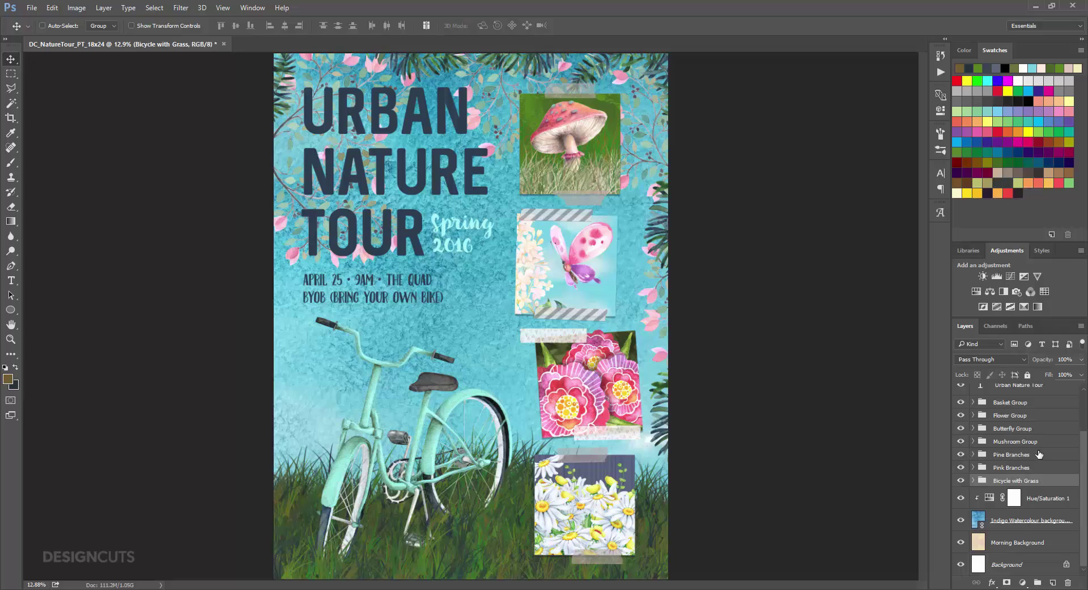
Duplicate the Urban Nature Tour text layer and place the copy directly beneath the original.
{"action": "scroll", "coordinate": [1039, 454], "scroll_direction": "up", "scroll_amount": 2}
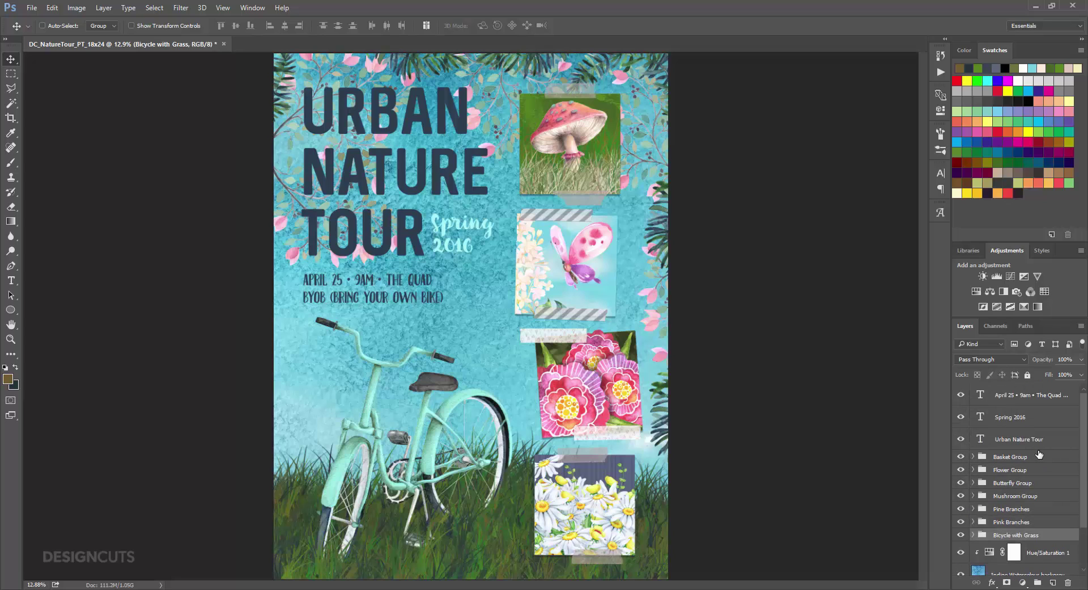
{"action": "left_click", "coordinate": [1043, 448]}
{"action": "left_click_drag", "start_coordinate": [1049, 445], "coordinate": [1053, 583]}
{"action": "left_click_drag", "start_coordinate": [1050, 447], "coordinate": [1047, 468]}
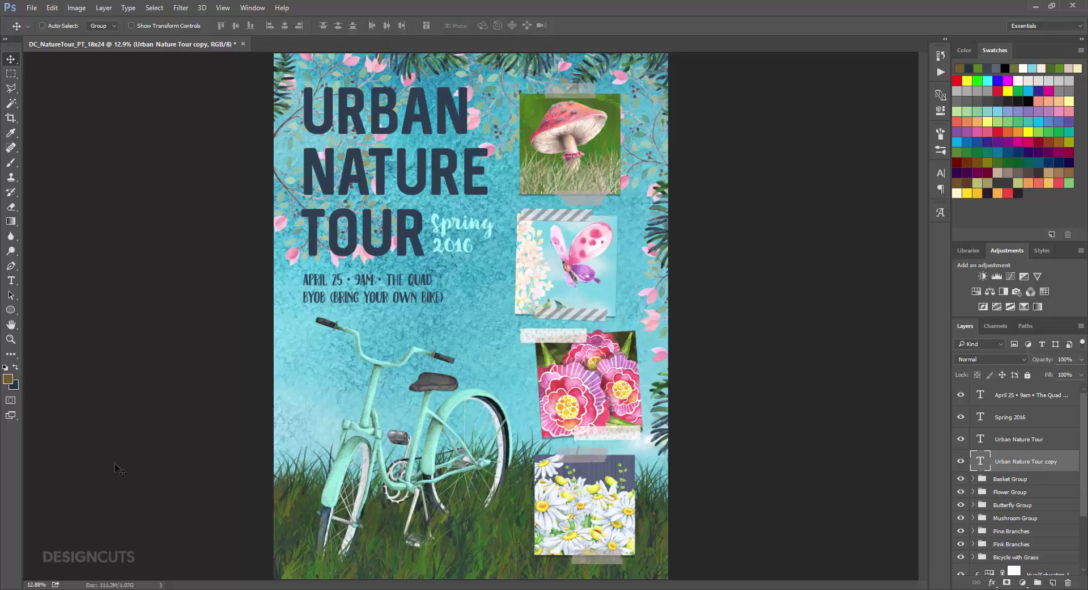
Recolor the title copy with pink e490a5 sampled from a pink blossom and offset it slightly behind the original title.
{"action": "left_click", "coordinate": [7, 380]}
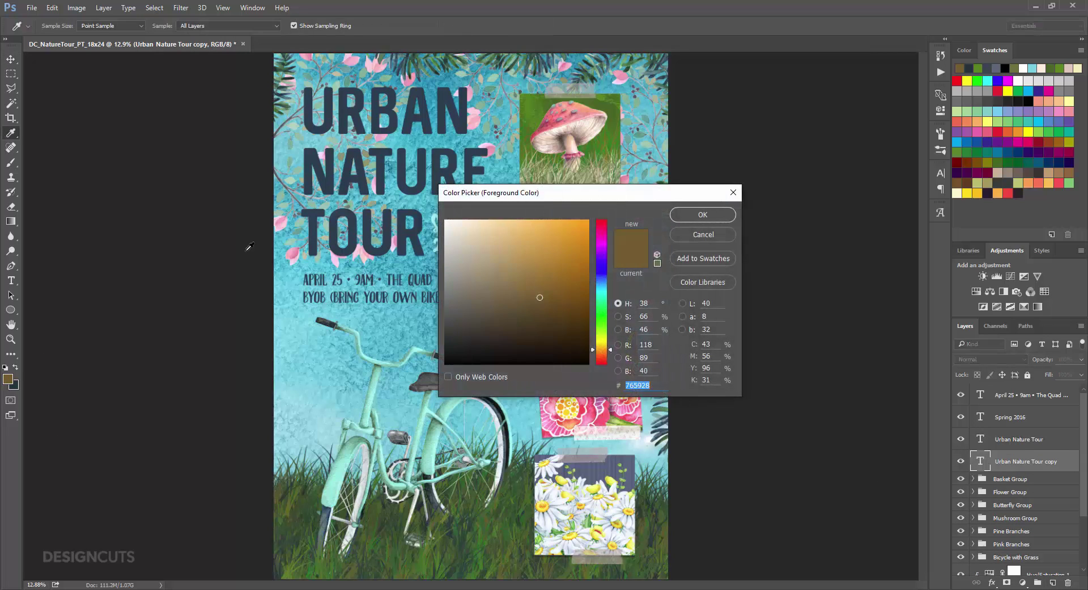
{"action": "left_click", "coordinate": [295, 252]}
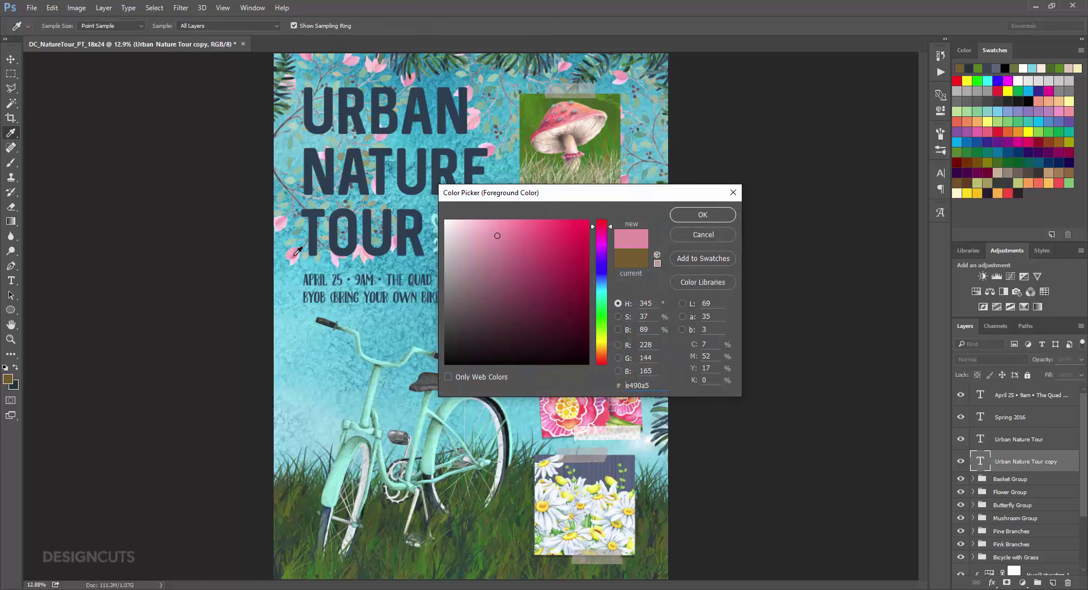
{"action": "left_click", "coordinate": [728, 217]}
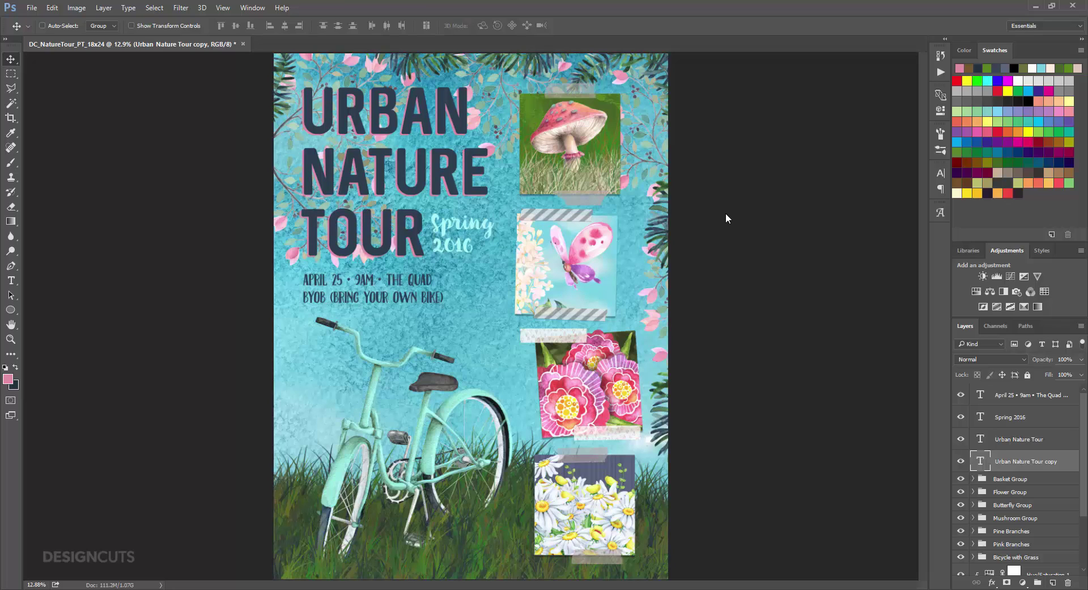
Group the Urban Nature Tour text layer with its copy and name the group "Urban Nature Text".
{"action": "left_click", "coordinate": [1034, 440], "text": "shift"}
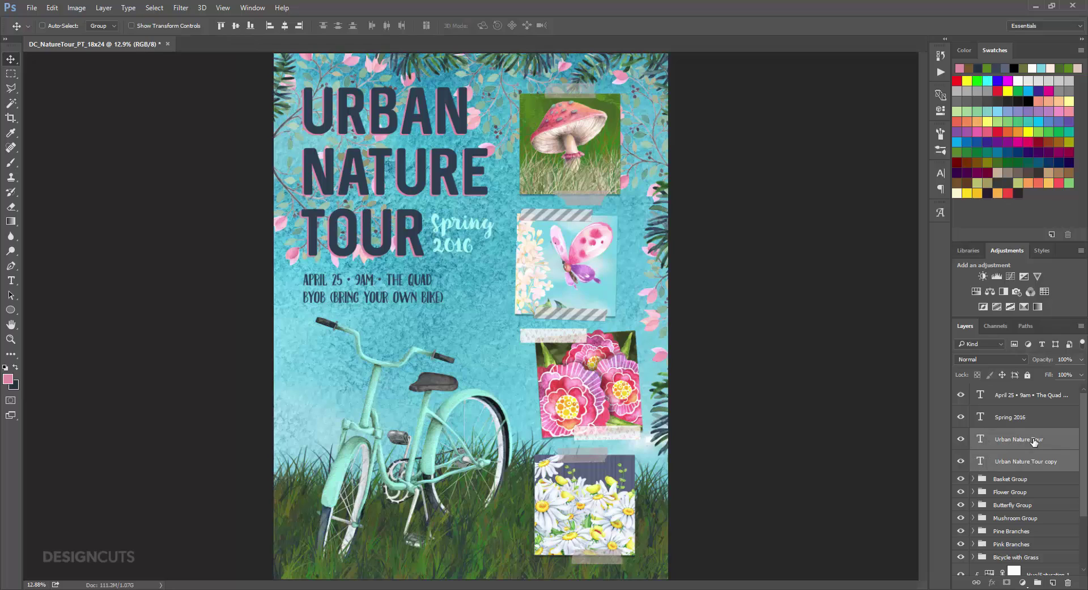
{"action": "left_click", "coordinate": [1038, 584]}
{"action": "double_click", "coordinate": [1002, 435]}
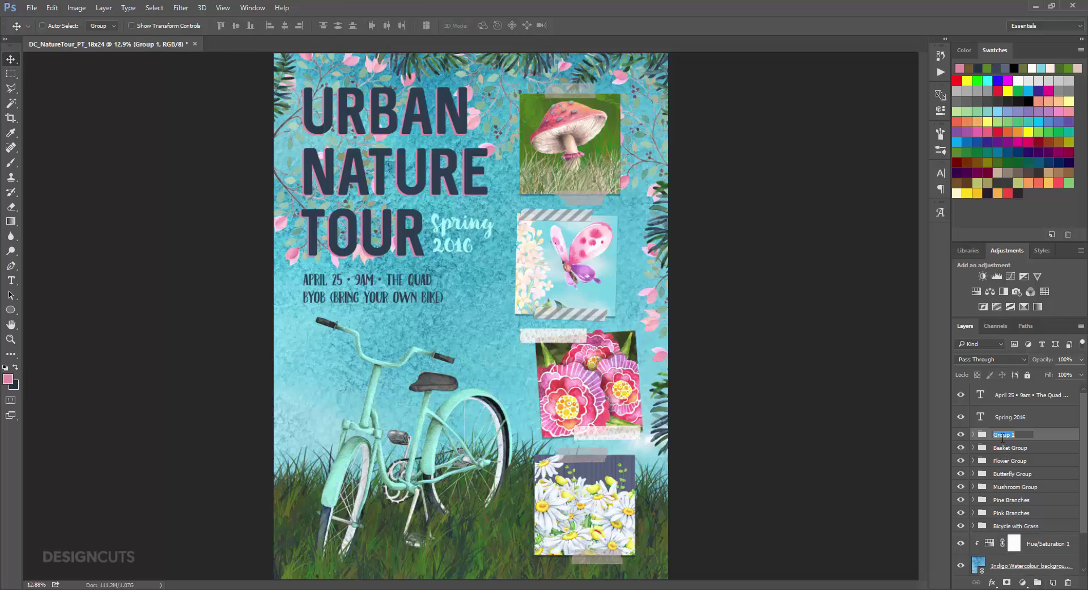
{"action": "type", "text": "U"}
{"action": "type", "text": "rban Nature T"}
{"action": "type", "text": "ou"}
{"action": "key", "text": "BackSpace"}
{"action": "key", "text": "BackSpace"}
{"action": "type", "text": "ext"}
{"action": "key", "text": "Return"}
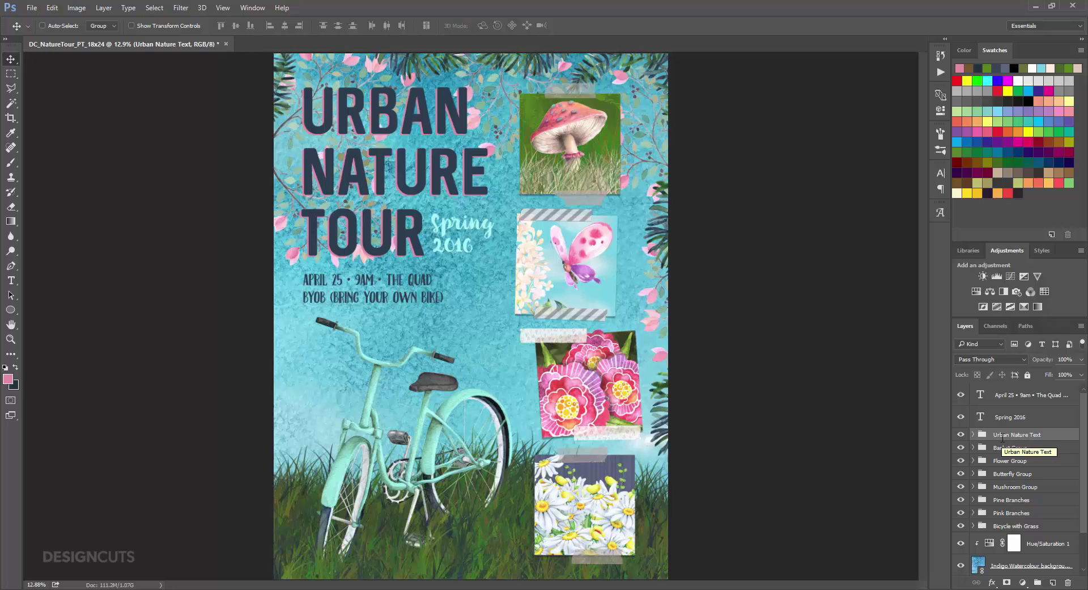
Add a layer mask to the Urban Nature Text group.
{"action": "left_click", "coordinate": [1007, 582]}
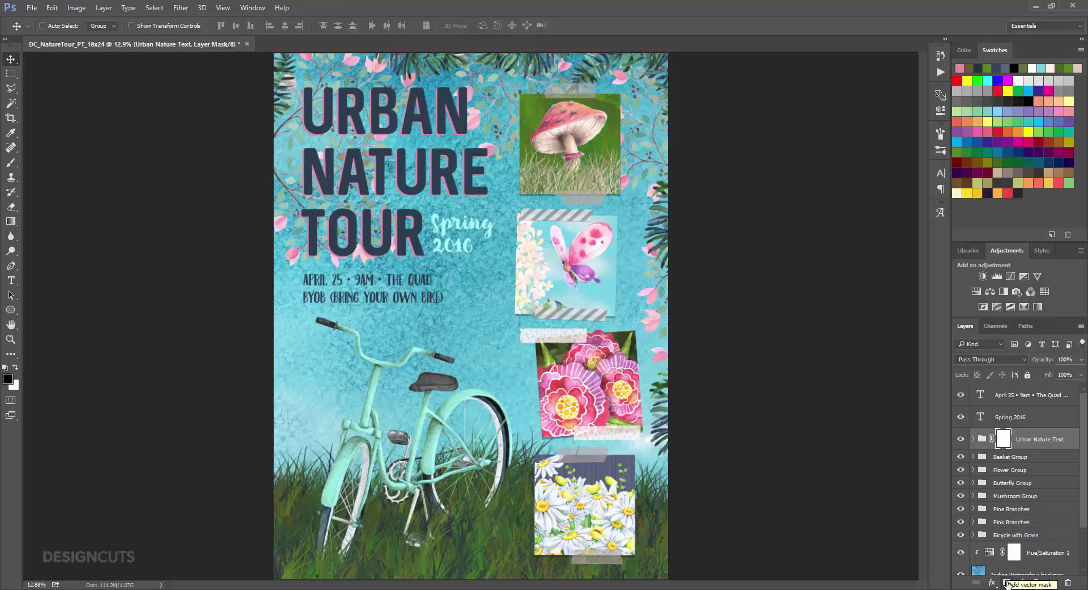
{"action": "scroll", "coordinate": [1048, 496], "scroll_direction": "down", "scroll_amount": 1}
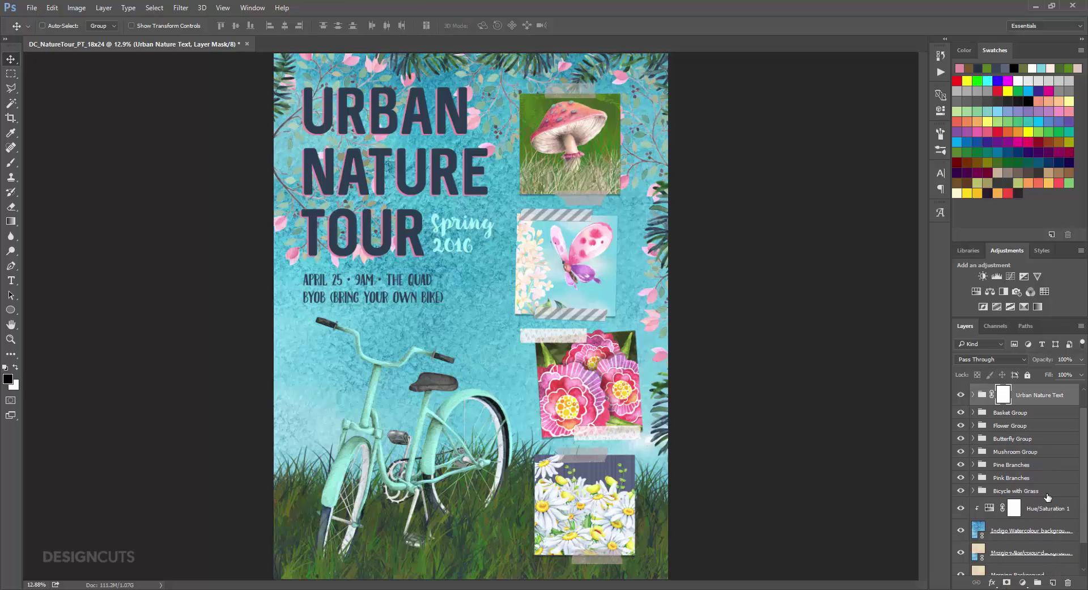
Load the combined outlines of the branch layers in the Pink Branches group as one selection.
{"action": "left_click", "coordinate": [975, 478]}
{"action": "scroll", "coordinate": [1009, 488], "scroll_direction": "down", "scroll_amount": 4}
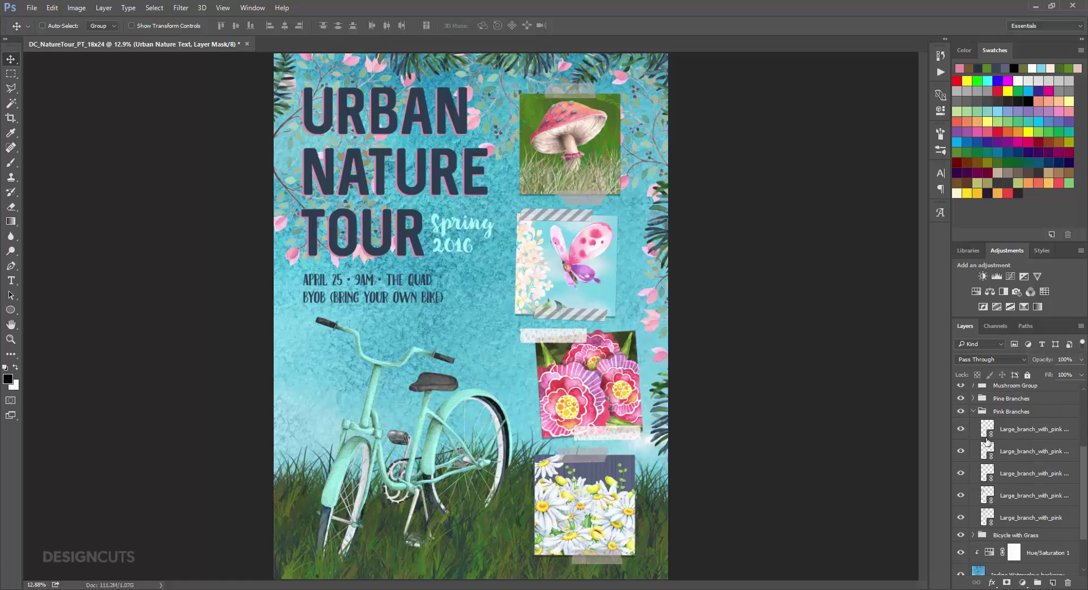
{"action": "left_click", "coordinate": [987, 430], "text": "ctrl"}
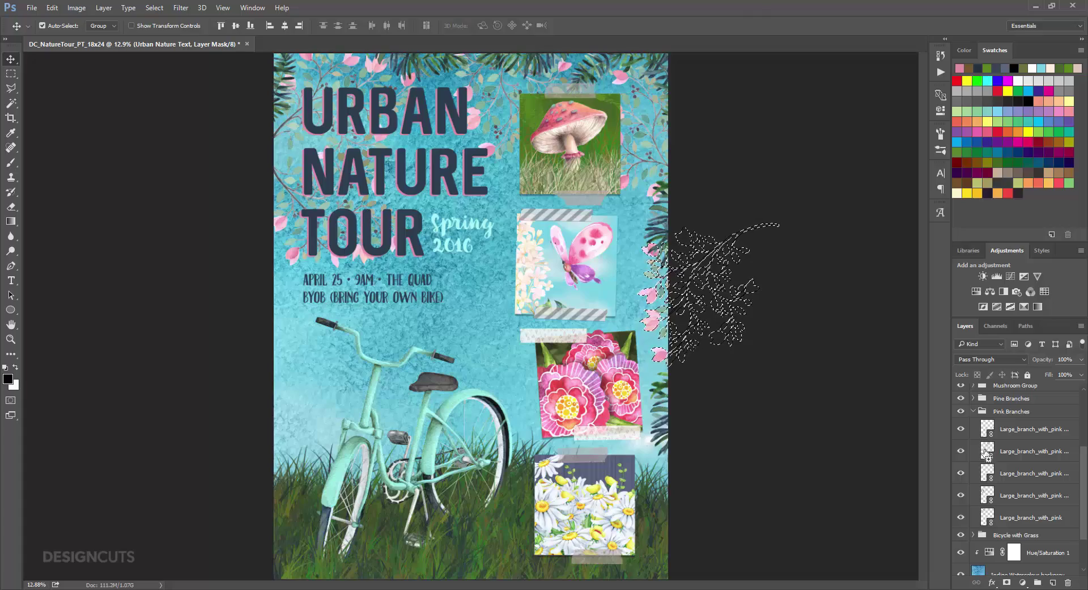
{"action": "left_click", "coordinate": [987, 496], "text": "ctrl+shift"}
{"action": "left_click", "coordinate": [987, 515], "text": "ctrl+shift"}
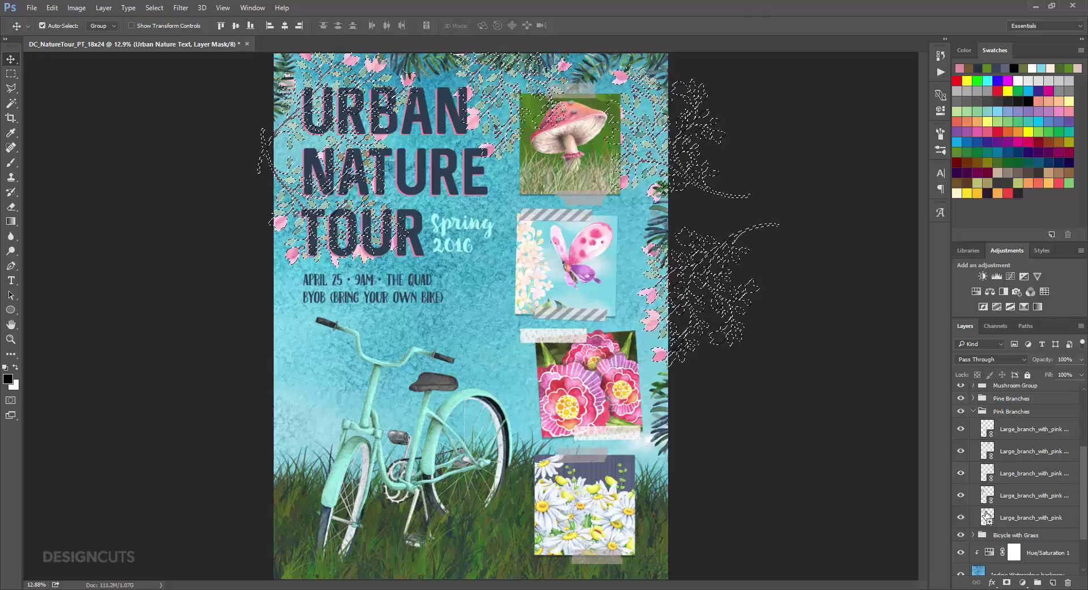
{"action": "scroll", "coordinate": [987, 498], "scroll_direction": "up", "scroll_amount": 1}
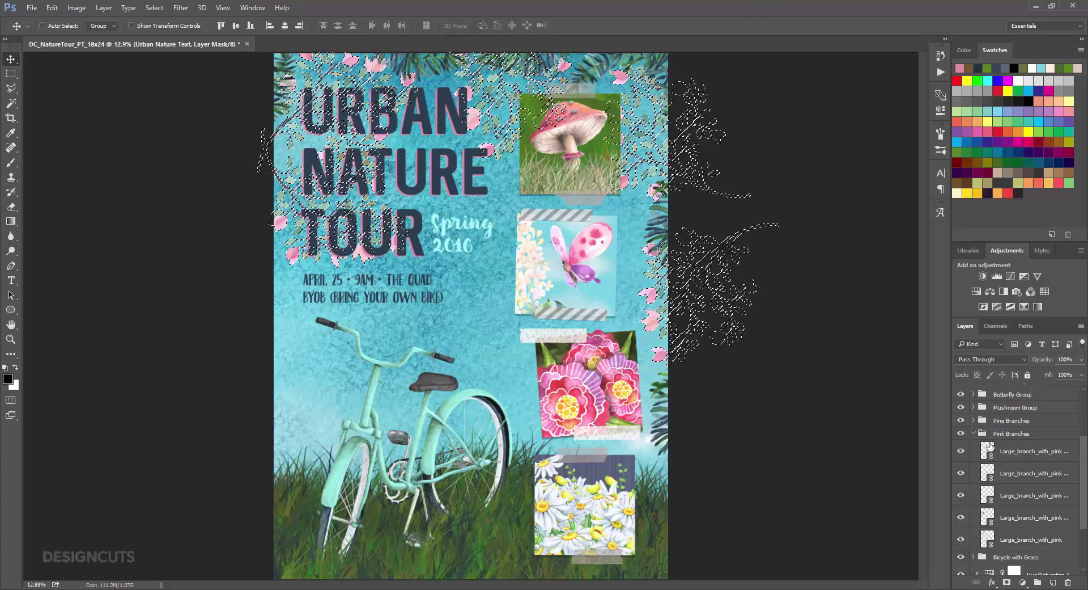
{"action": "left_click", "coordinate": [972, 433]}
{"action": "left_click", "coordinate": [972, 433]}
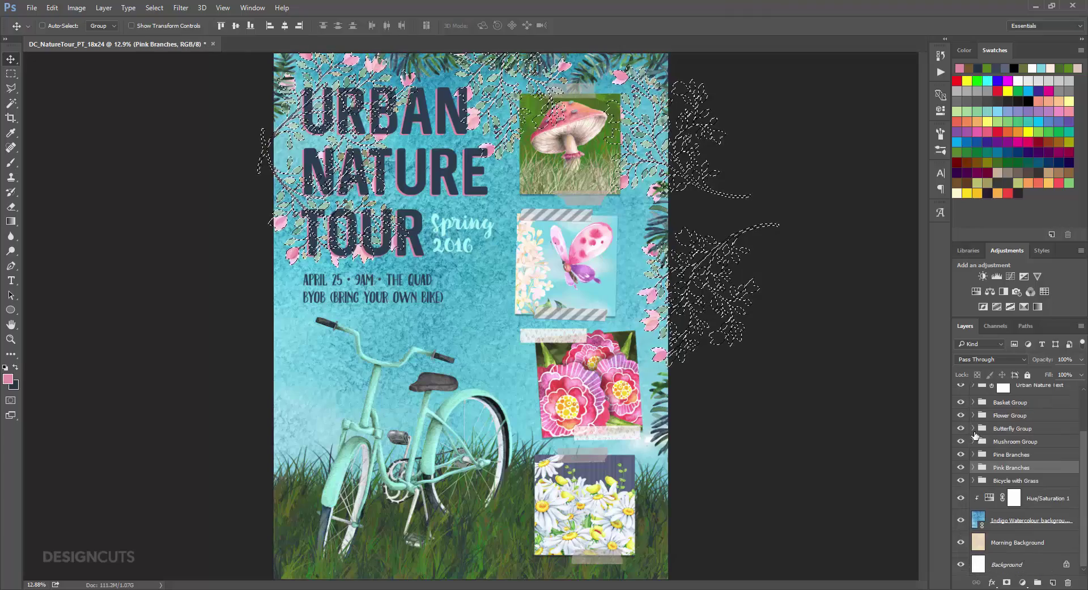
Target the Urban Nature Text group's mask and set up a hard round black brush at 90 px and 100% opacity.
{"action": "scroll", "coordinate": [996, 466], "scroll_direction": "up", "scroll_amount": 1}
{"action": "left_click", "coordinate": [1002, 439]}
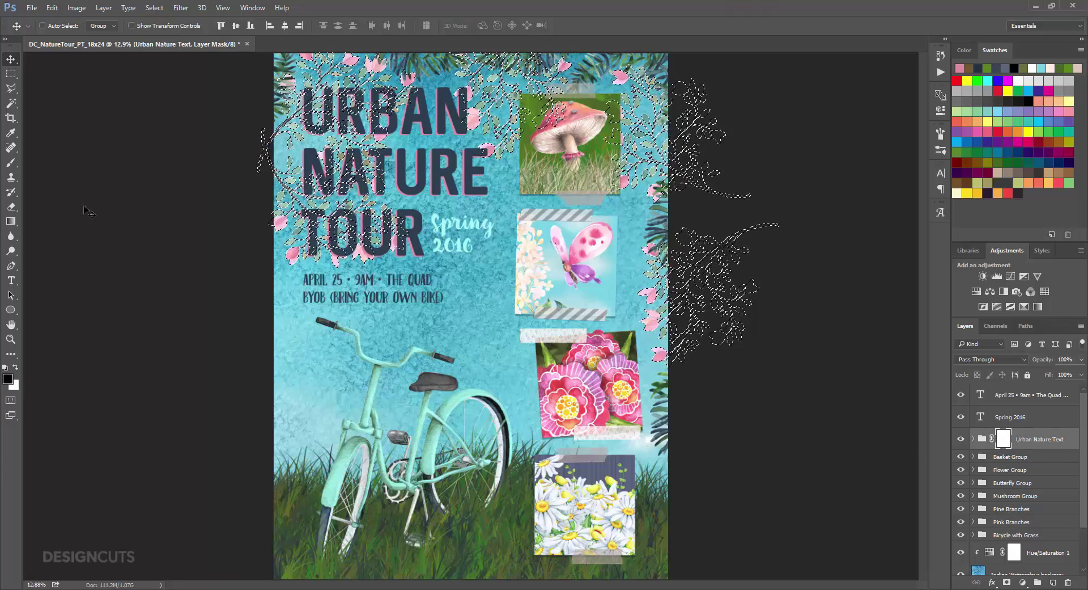
{"action": "left_click", "coordinate": [12, 160]}
{"action": "left_click", "coordinate": [53, 25]}
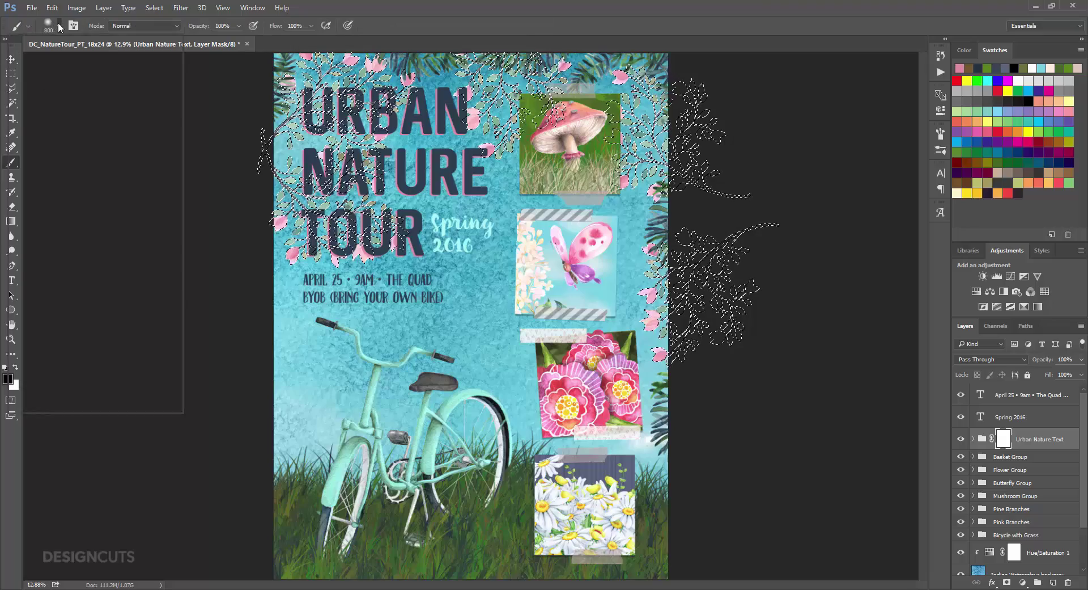
{"action": "left_click", "coordinate": [42, 135]}
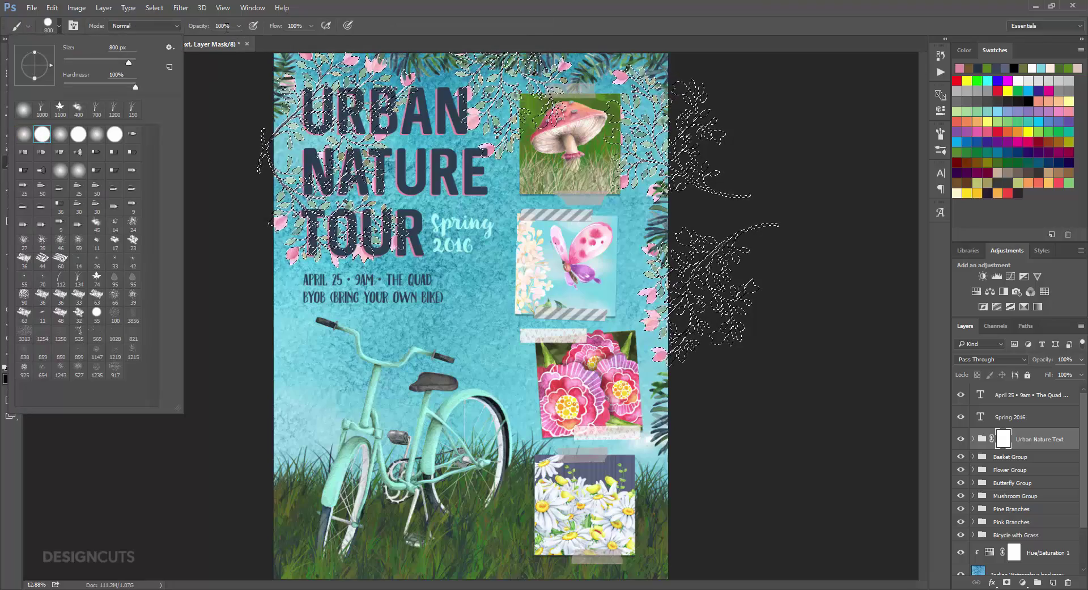
{"action": "left_click", "coordinate": [376, 12]}
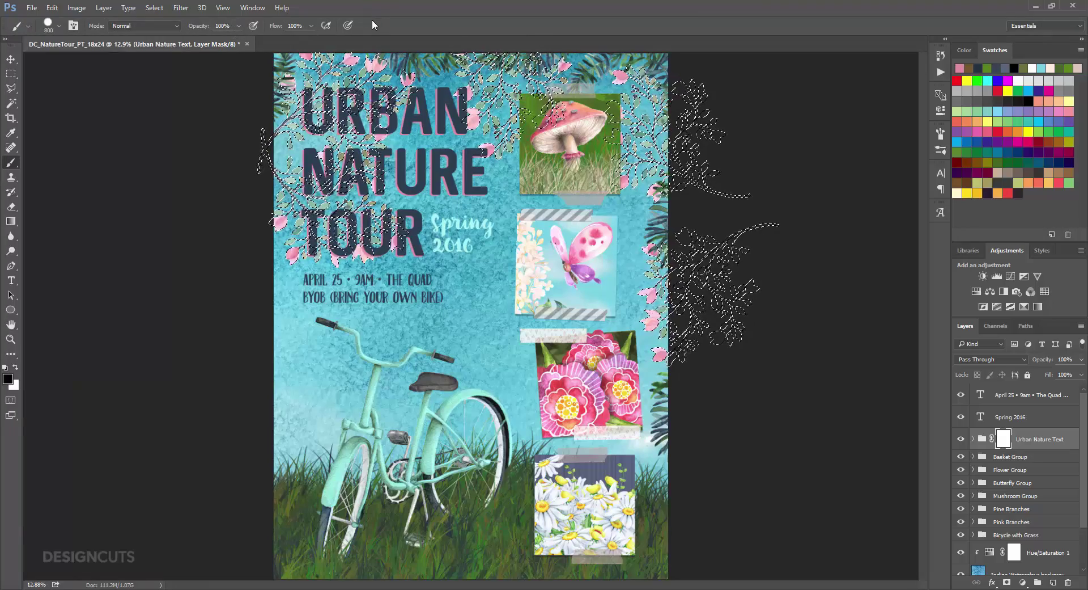
{"action": "scroll", "coordinate": [360, 169], "scroll_direction": "up", "scroll_amount": 5}
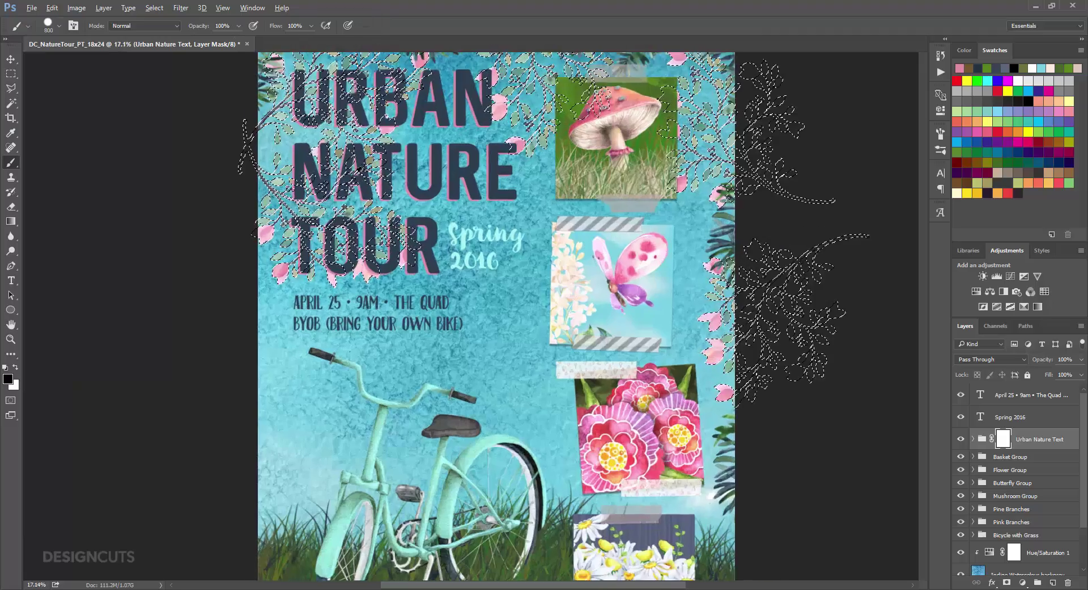
{"action": "scroll", "coordinate": [348, 171], "scroll_direction": "up", "scroll_amount": 2}
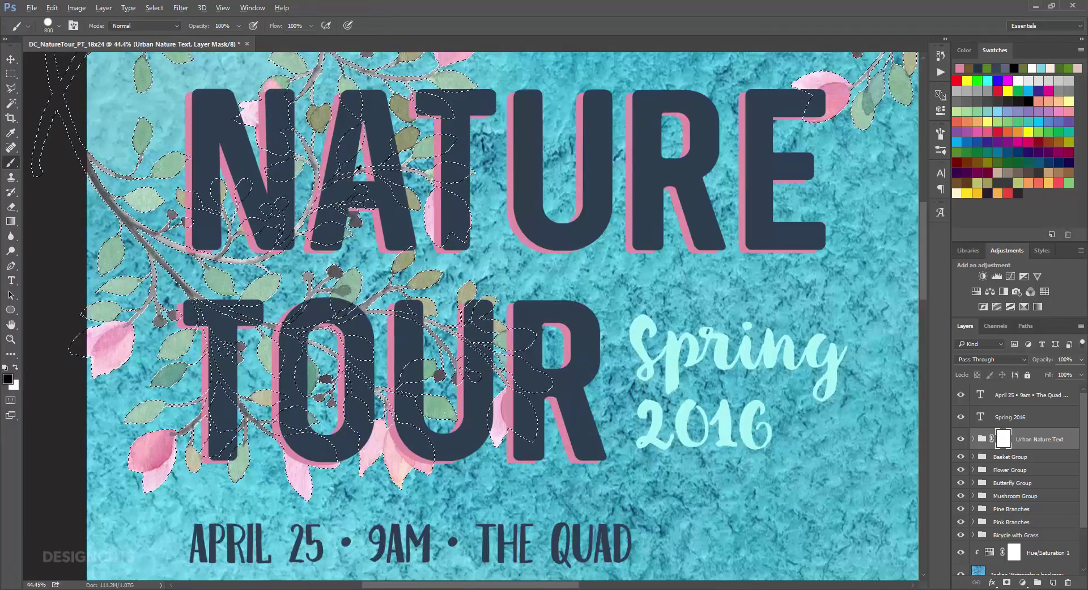
{"action": "left_click_drag", "start_coordinate": [513, 192], "coordinate": [514, 297]}
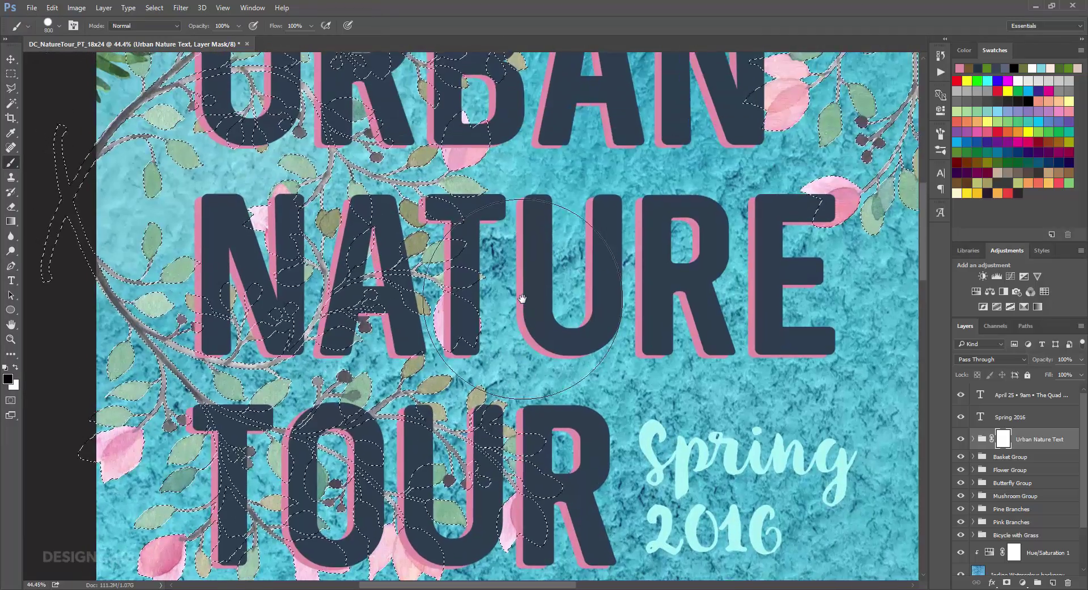
{"action": "key", "text": "bracketleft"}
{"action": "key", "text": "bracketleft"}
{"action": "key", "text": "bracketleft"}
{"action": "key", "text": "bracketleft"}
{"action": "key", "text": "bracketleft"}
{"action": "key", "text": "bracketleft"}
{"action": "key", "text": "bracketleft"}
{"action": "key", "text": "bracketleft"}
{"action": "key", "text": "bracketleft"}
{"action": "key", "text": "bracketleft"}
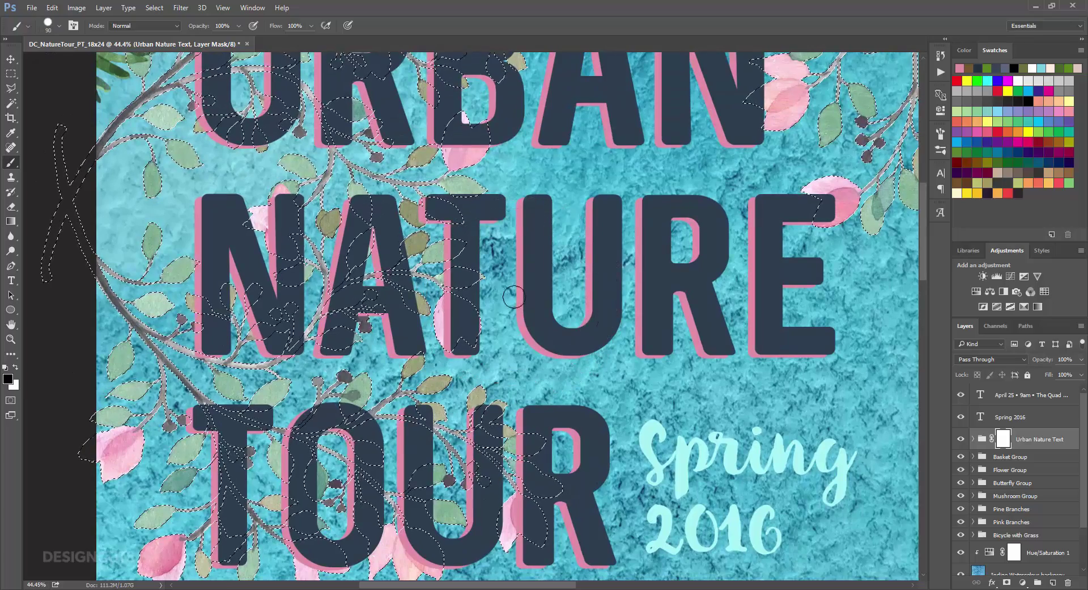
Paint the mask inside the selection so pink blossoms overlap the N and B of URBAN.
{"action": "left_click_drag", "start_coordinate": [591, 228], "coordinate": [529, 396]}
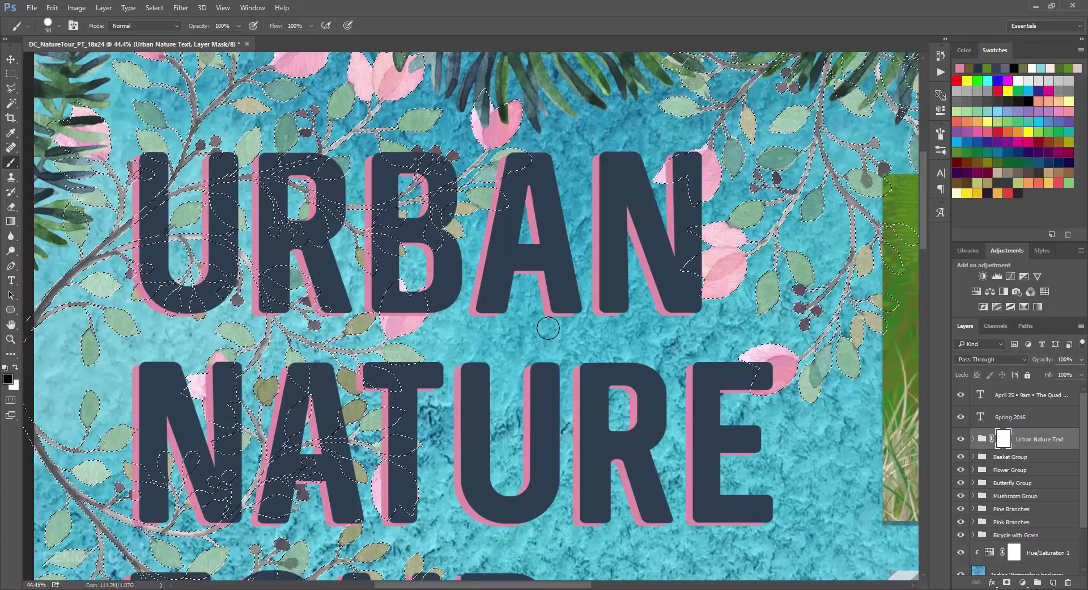
{"action": "left_click", "coordinate": [689, 231]}
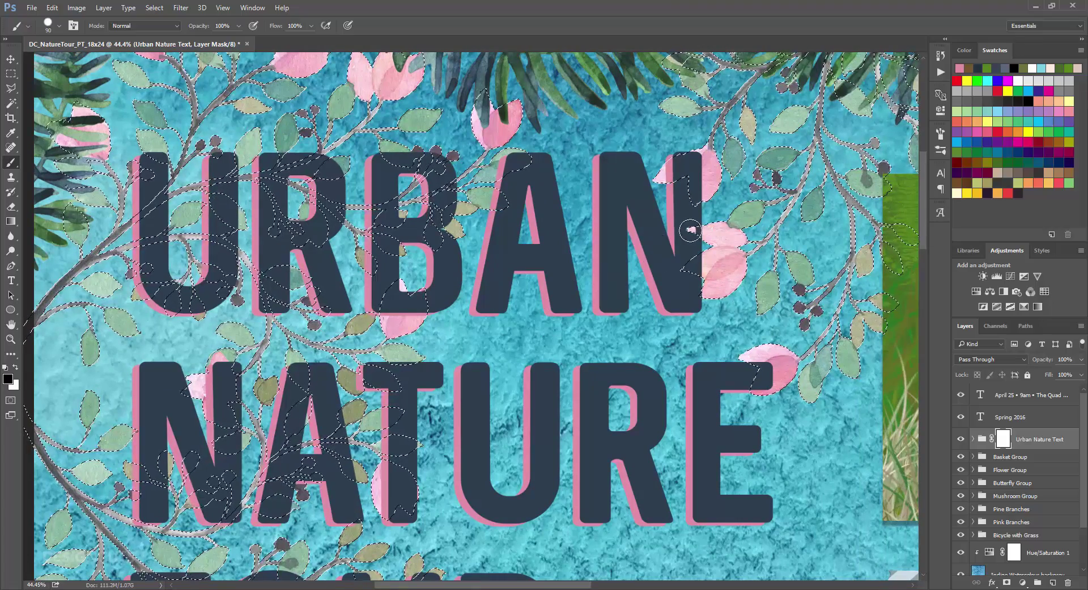
{"action": "left_click_drag", "start_coordinate": [701, 239], "coordinate": [687, 275]}
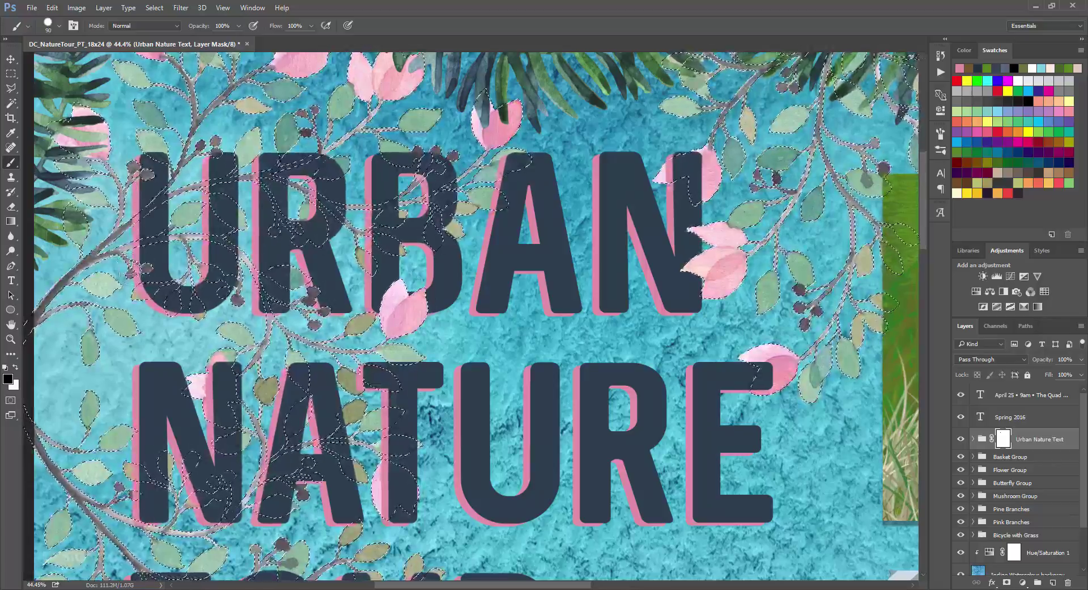
Mask the N and A of NATURE and the R of TOUR so leaves overlap them, and clear the selection.
{"action": "scroll", "coordinate": [154, 441], "scroll_direction": "down", "scroll_amount": 2}
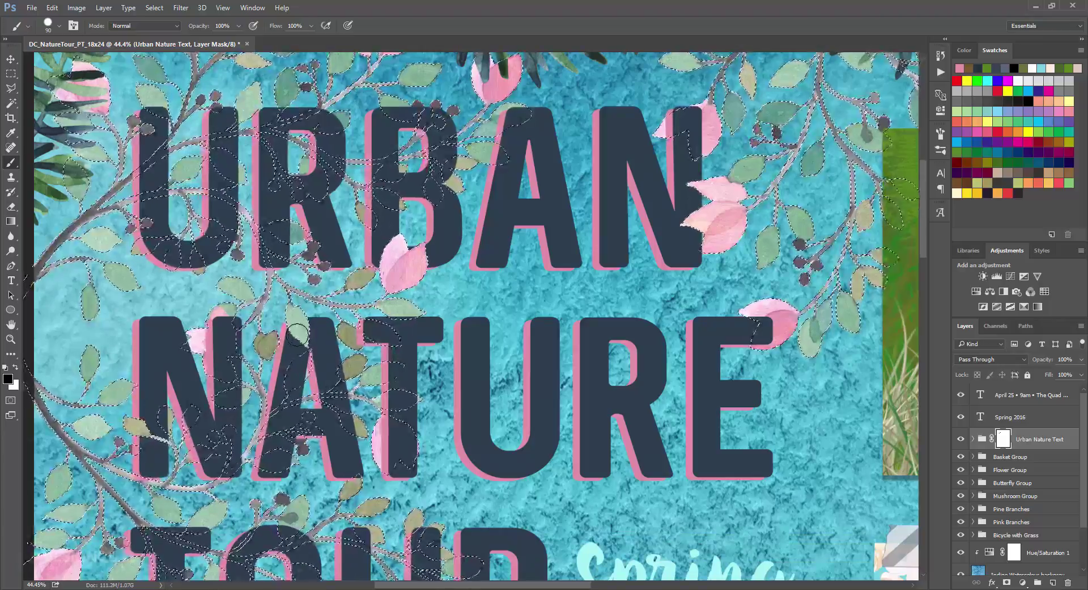
{"action": "scroll", "coordinate": [296, 335], "scroll_direction": "down", "scroll_amount": 8}
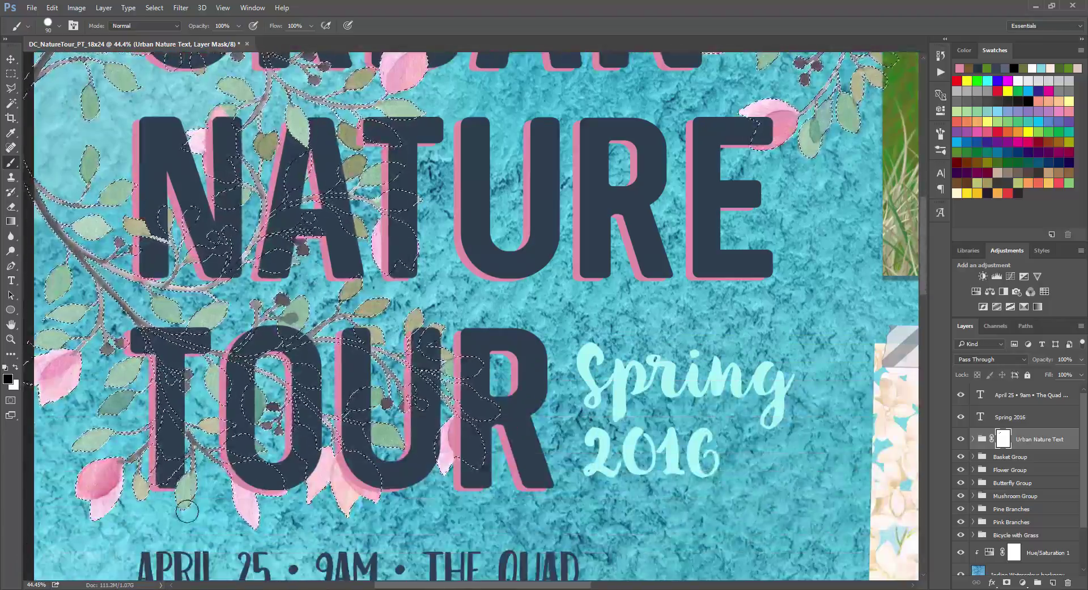
{"action": "mouse_move", "coordinate": [441, 388]}
{"action": "left_mouse_down"}
{"action": "mouse_move", "coordinate": [476, 419]}
{"action": "mouse_move", "coordinate": [487, 400]}
{"action": "mouse_move", "coordinate": [479, 431]}
{"action": "mouse_move", "coordinate": [471, 400]}
{"action": "left_mouse_up"}
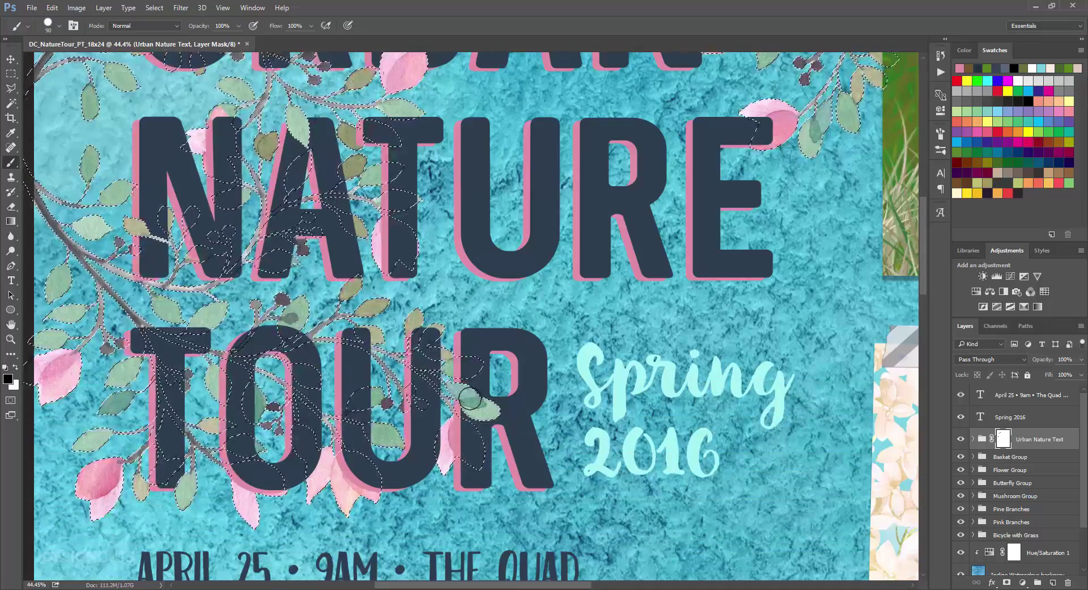
{"action": "key", "text": "ctrl+d"}
{"action": "key", "text": "v"}
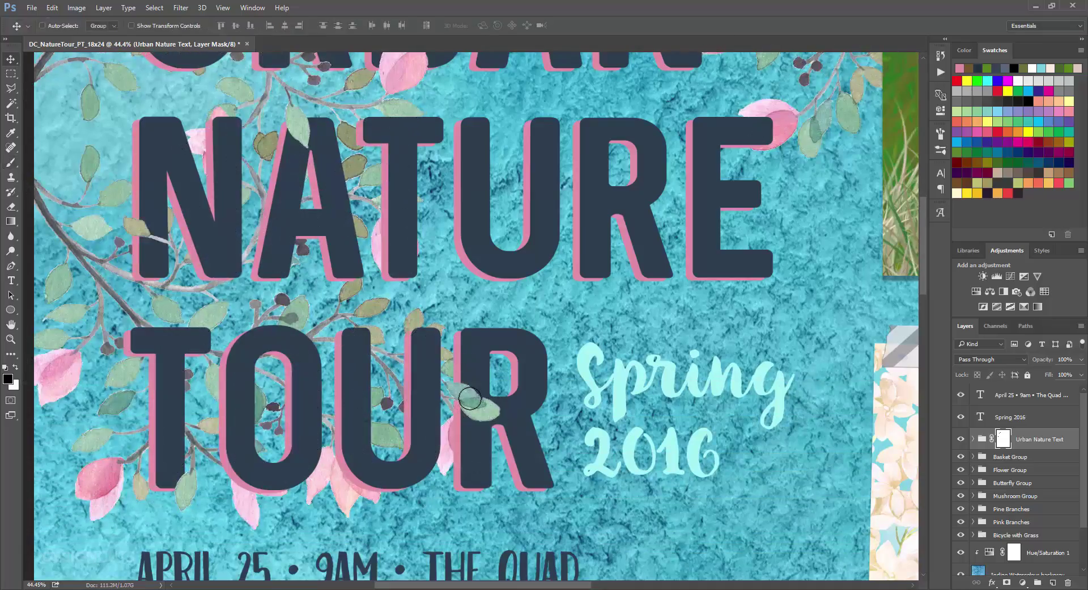
{"action": "key", "text": "ctrl+0"}
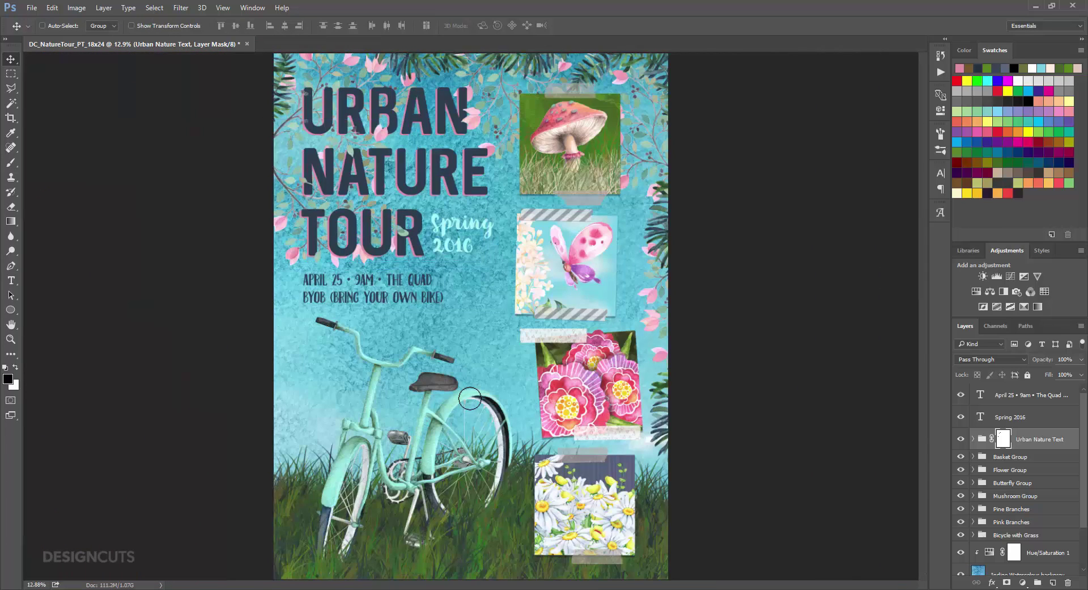
Add a layer mask to the Indigo Watercolour background layer.
{"action": "scroll", "coordinate": [975, 502], "scroll_direction": "down", "scroll_amount": 3}
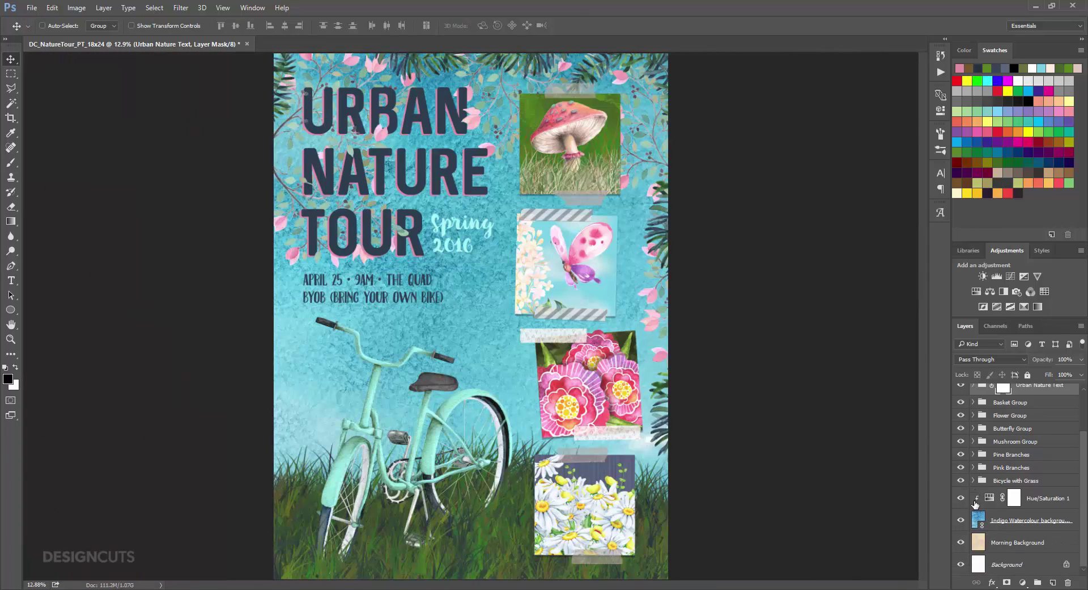
{"action": "left_click", "coordinate": [977, 519]}
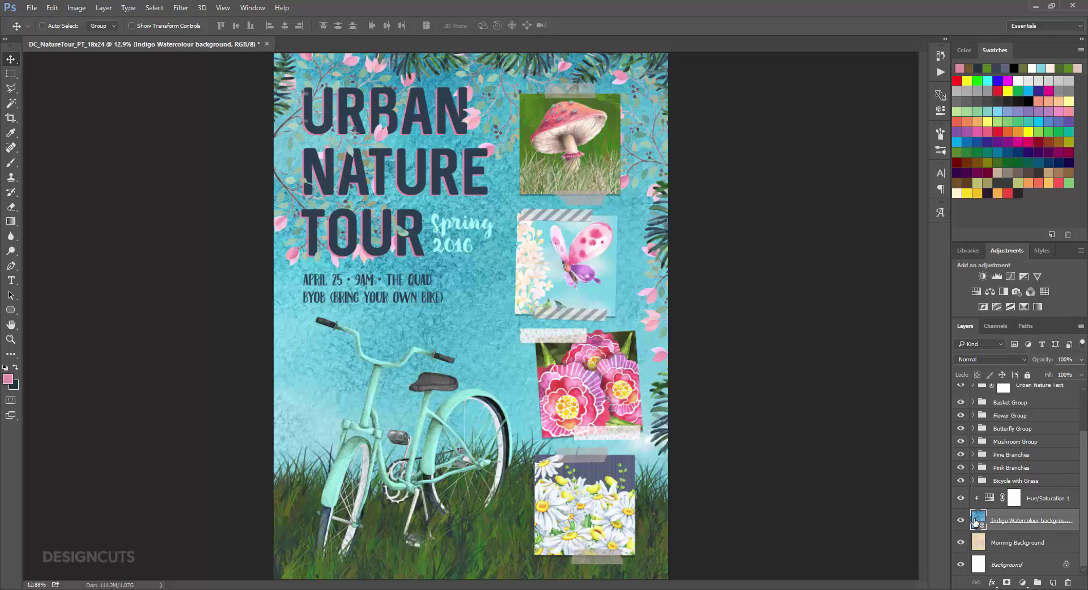
{"action": "left_click", "coordinate": [1008, 582]}
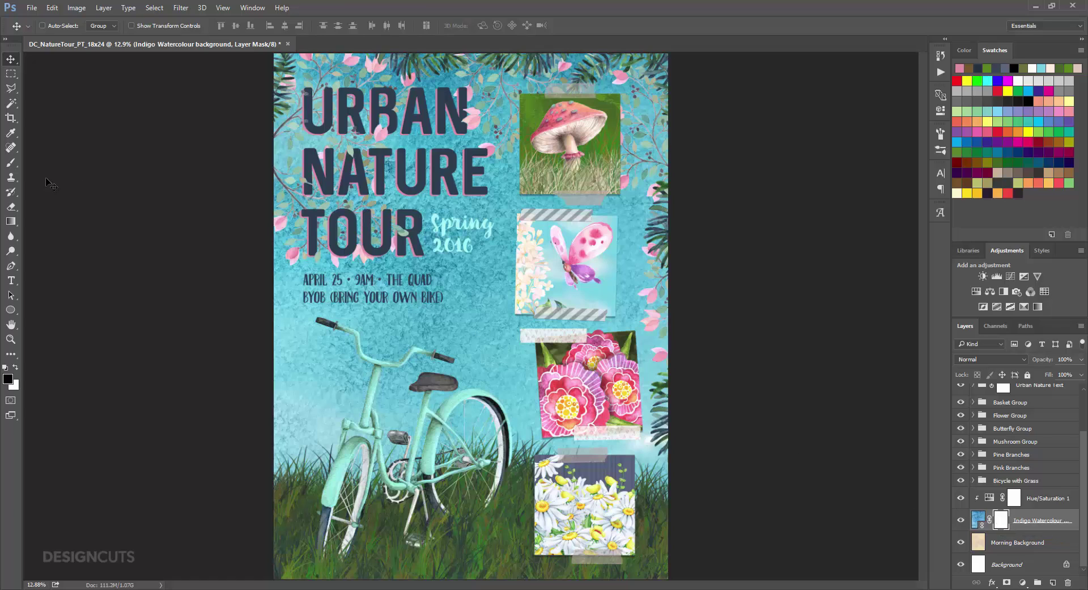
Set up a soft round black brush at 22% opacity and 2500 px.
{"action": "left_click", "coordinate": [11, 162]}
{"action": "left_click", "coordinate": [58, 26]}
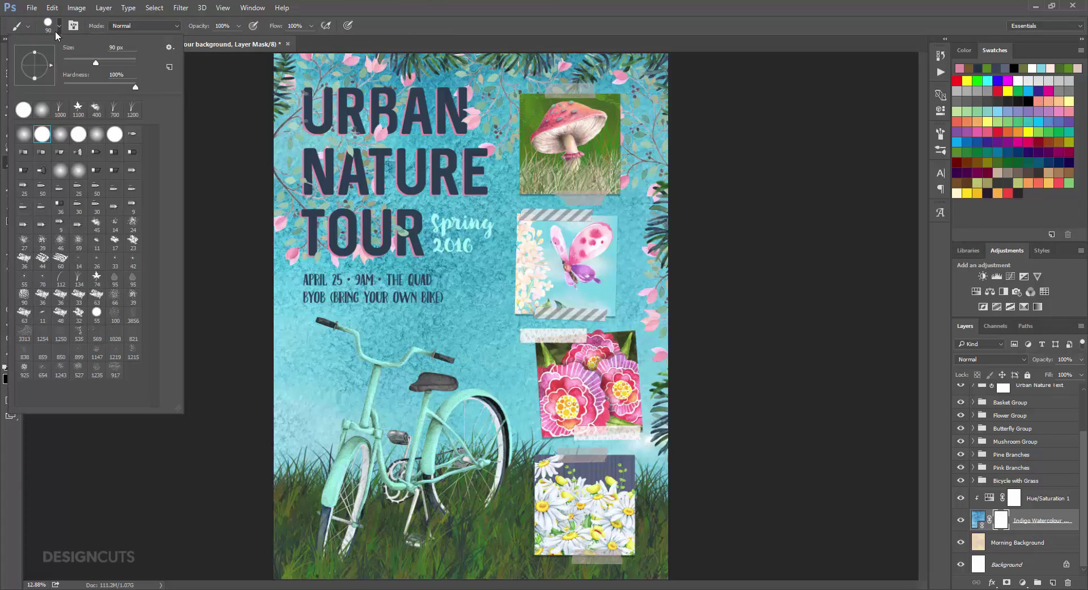
{"action": "left_click", "coordinate": [24, 134]}
{"action": "left_click", "coordinate": [238, 25]}
{"action": "left_click", "coordinate": [238, 25]}
{"action": "left_click_drag", "start_coordinate": [229, 39], "coordinate": [201, 38]}
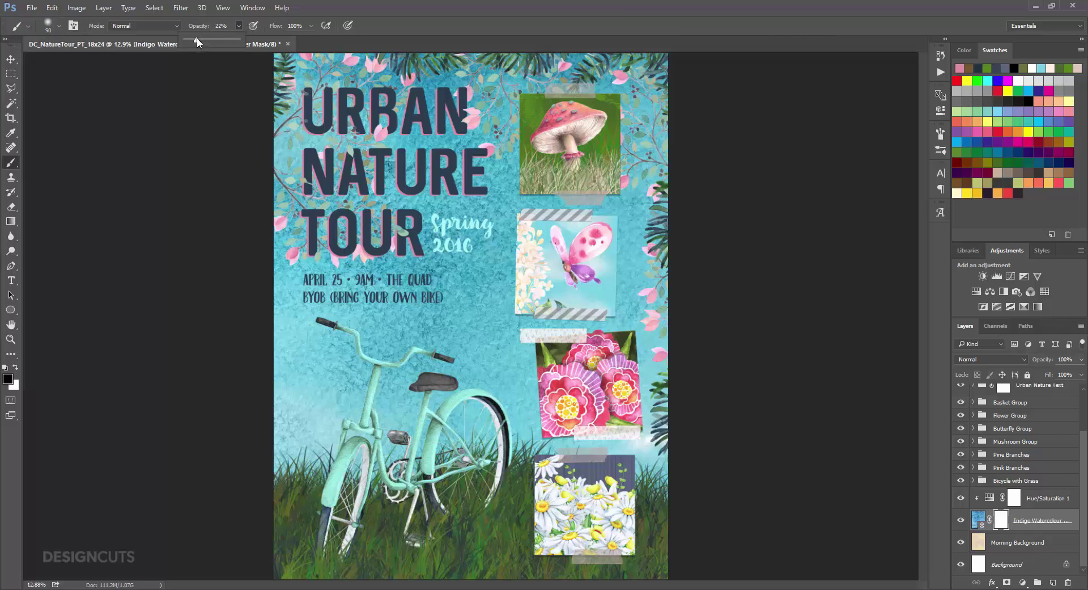
{"action": "left_click", "coordinate": [372, 13]}
{"action": "key", "text": "bracketright"}
{"action": "key", "text": "bracketright"}
{"action": "key", "text": "bracketright"}
{"action": "key", "text": "bracketright"}
{"action": "key", "text": "bracketright"}
{"action": "key", "text": "bracketright"}
{"action": "key", "text": "bracketright"}
{"action": "key", "text": "bracketright"}
{"action": "key", "text": "bracketright"}
{"action": "key", "text": "bracketright"}
{"action": "key", "text": "bracketright"}
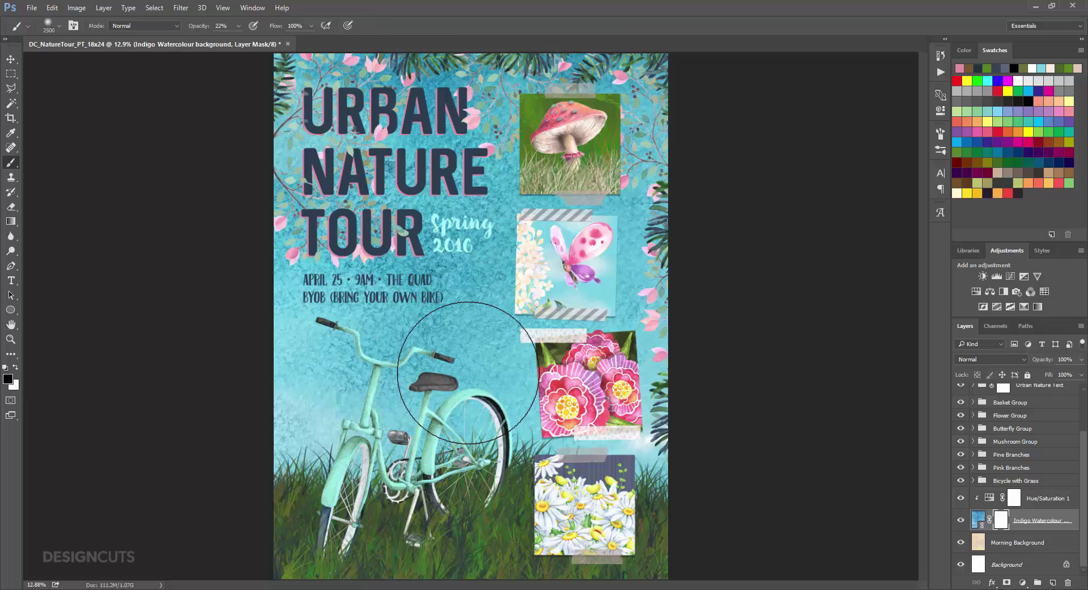
Paint the Indigo Watercolour background's mask softly over the sky around and above the bicycle to reveal the Morning Background.
{"action": "mouse_move", "coordinate": [468, 372]}
{"action": "left_mouse_down"}
{"action": "mouse_move", "coordinate": [310, 320]}
{"action": "mouse_move", "coordinate": [365, 460]}
{"action": "mouse_move", "coordinate": [433, 449]}
{"action": "mouse_move", "coordinate": [345, 446]}
{"action": "mouse_move", "coordinate": [306, 300]}
{"action": "mouse_move", "coordinate": [278, 336]}
{"action": "left_mouse_up"}
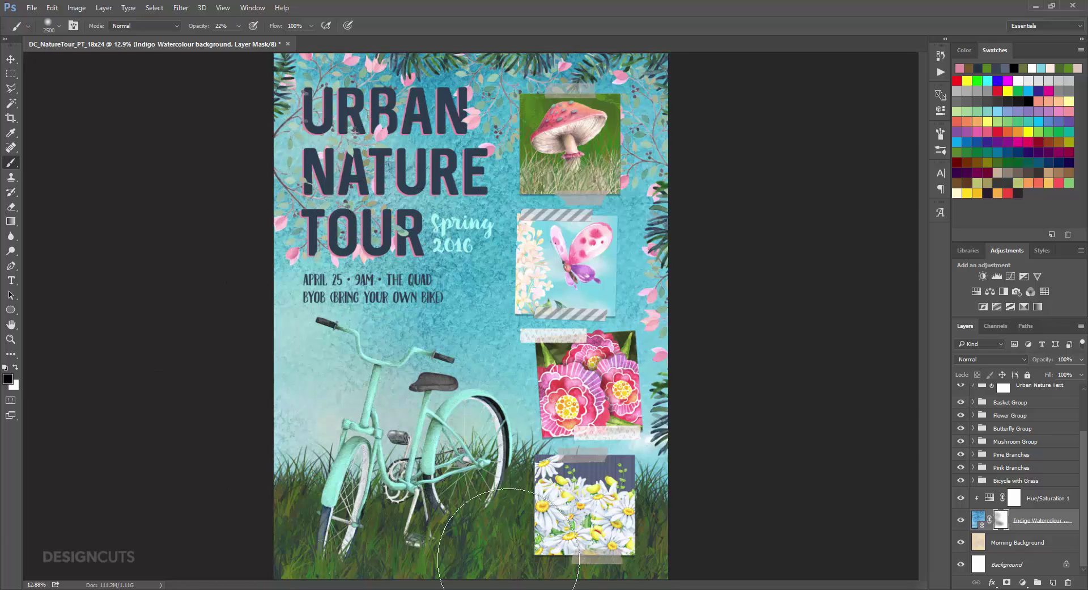
{"action": "key", "text": "x"}
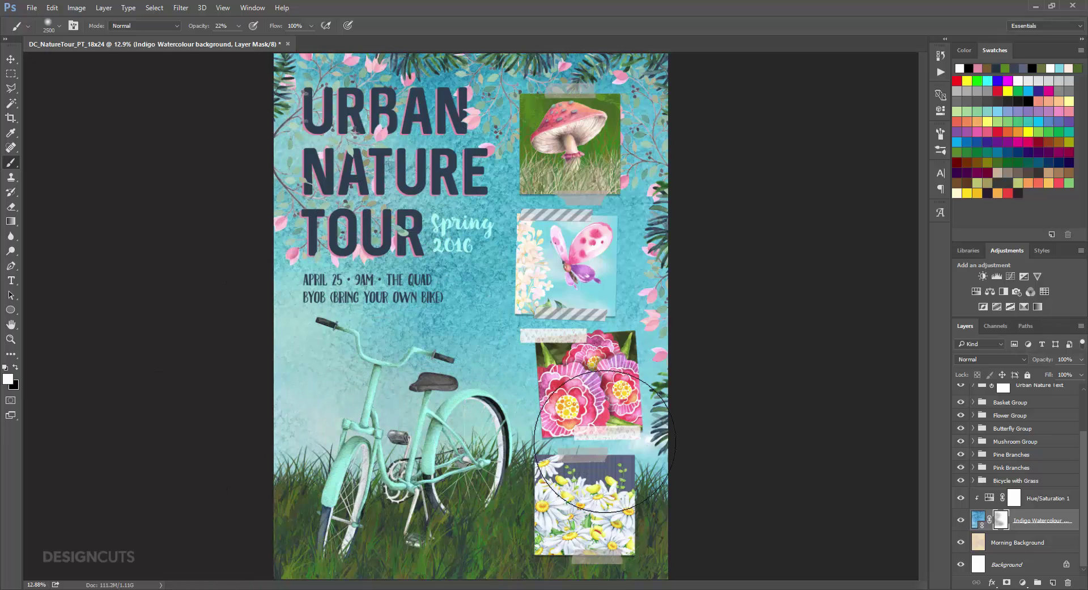
{"action": "key", "text": "x"}
{"action": "left_click", "coordinate": [420, 322]}
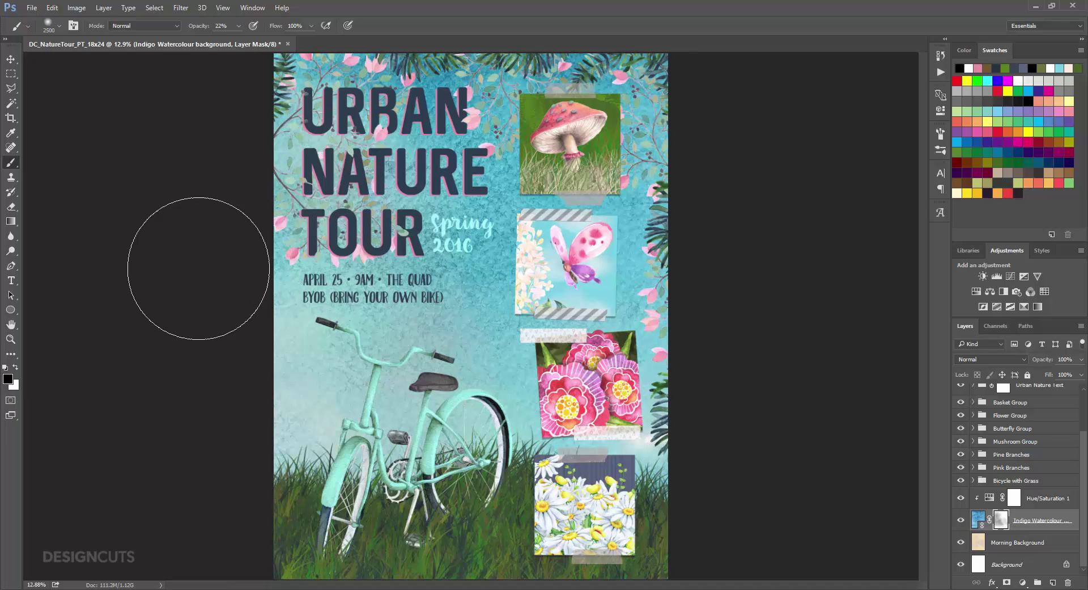
{"action": "left_click", "coordinate": [10, 58]}
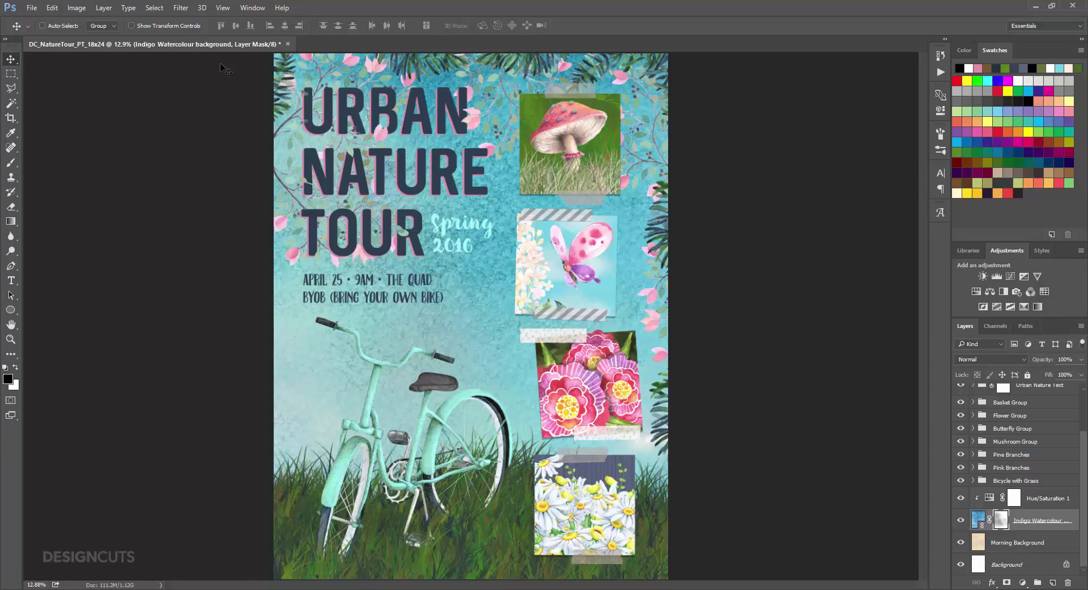
Place the Petite-Fleurs-82 flower as a linked file and scale it to 10%.
{"action": "left_click", "coordinate": [26, 9]}
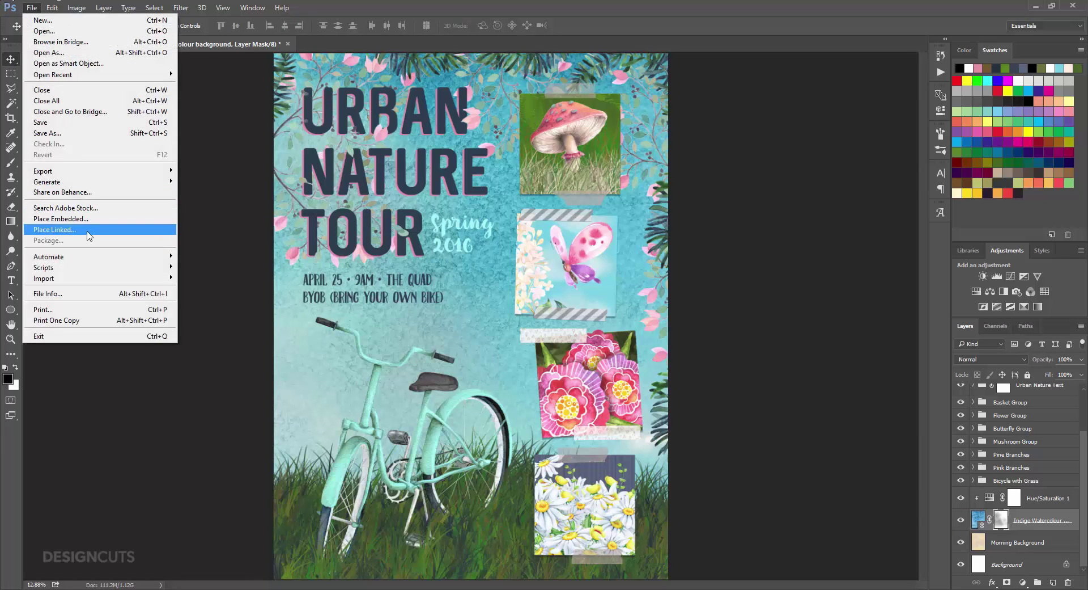
{"action": "left_click", "coordinate": [136, 227]}
{"action": "left_click", "coordinate": [278, 28]}
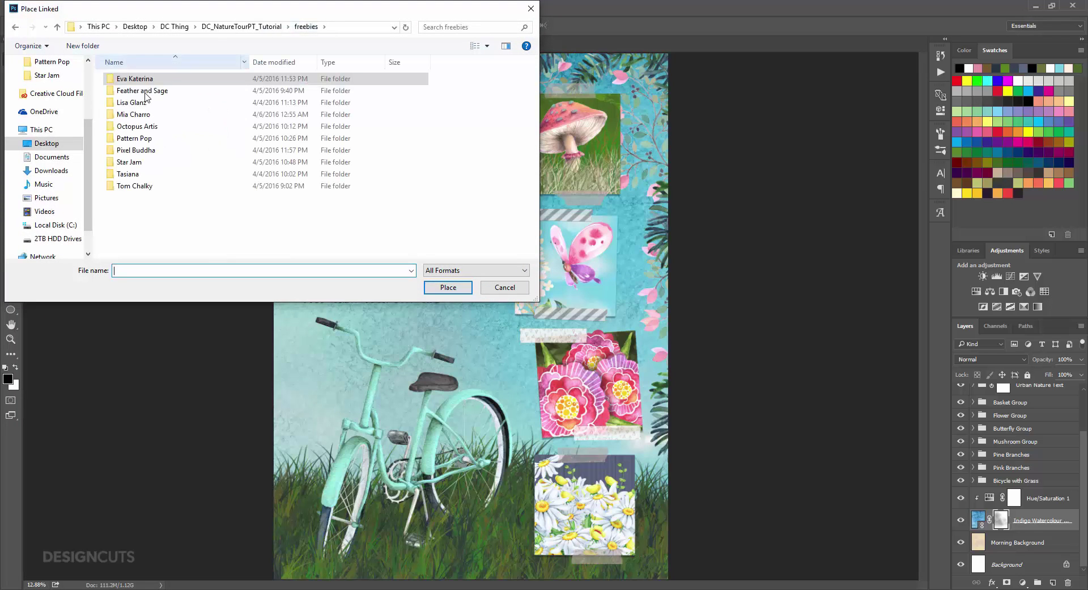
{"action": "double_click", "coordinate": [139, 114]}
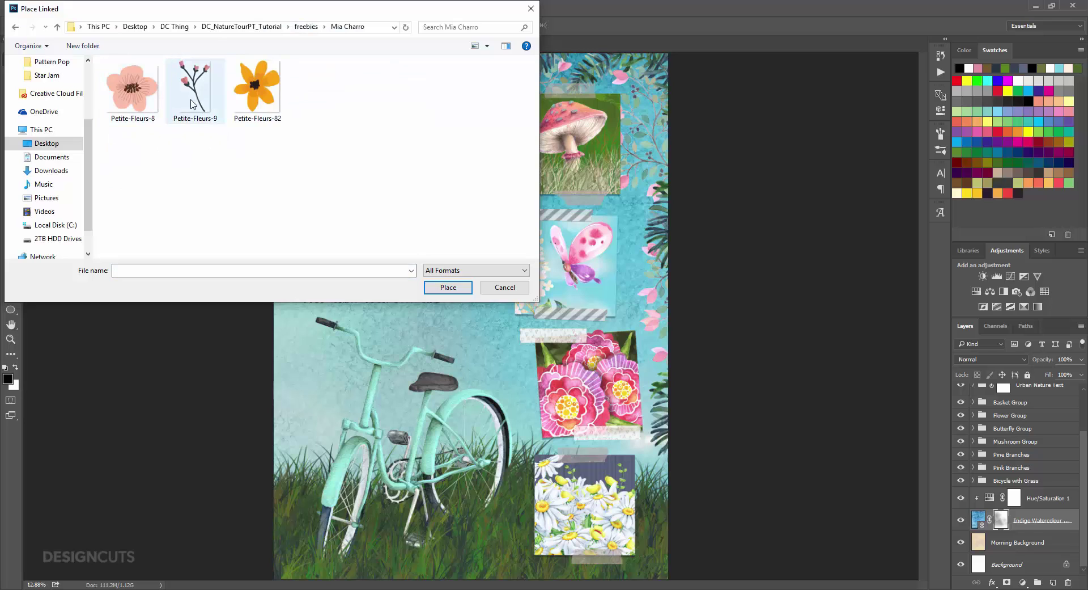
{"action": "left_click", "coordinate": [252, 105]}
{"action": "left_click", "coordinate": [442, 289]}
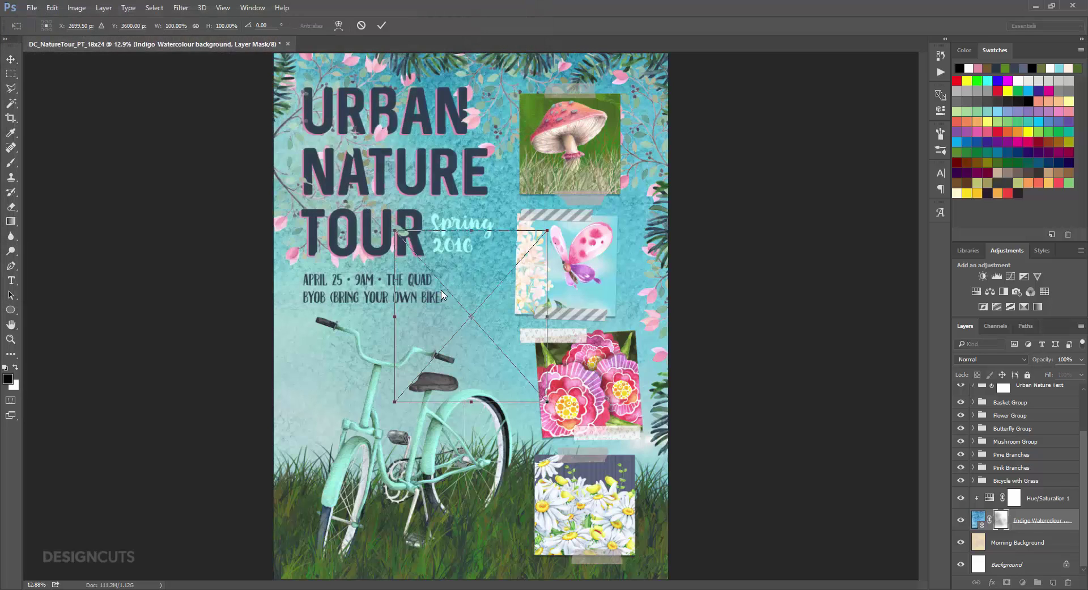
{"action": "left_click", "coordinate": [197, 26]}
{"action": "left_click", "coordinate": [177, 25]}
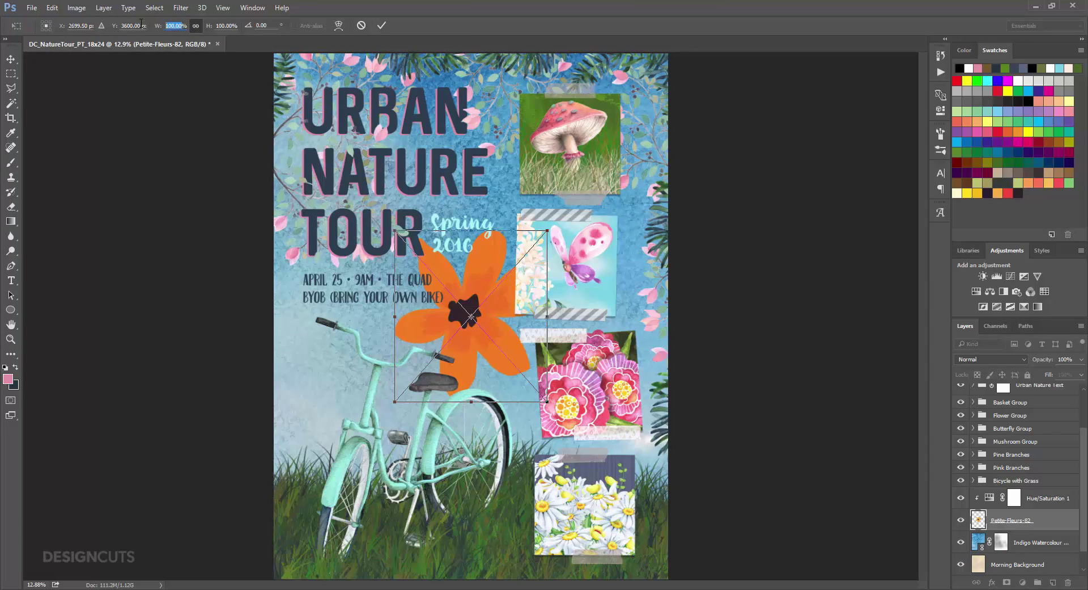
{"action": "type", "text": "10%"}
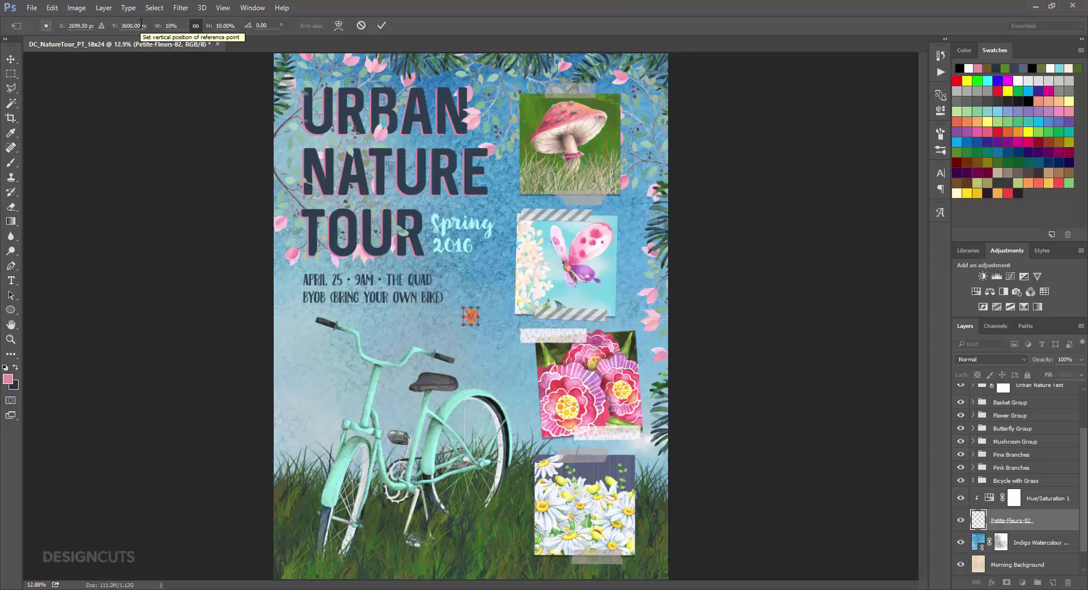
{"action": "key", "text": "Return"}
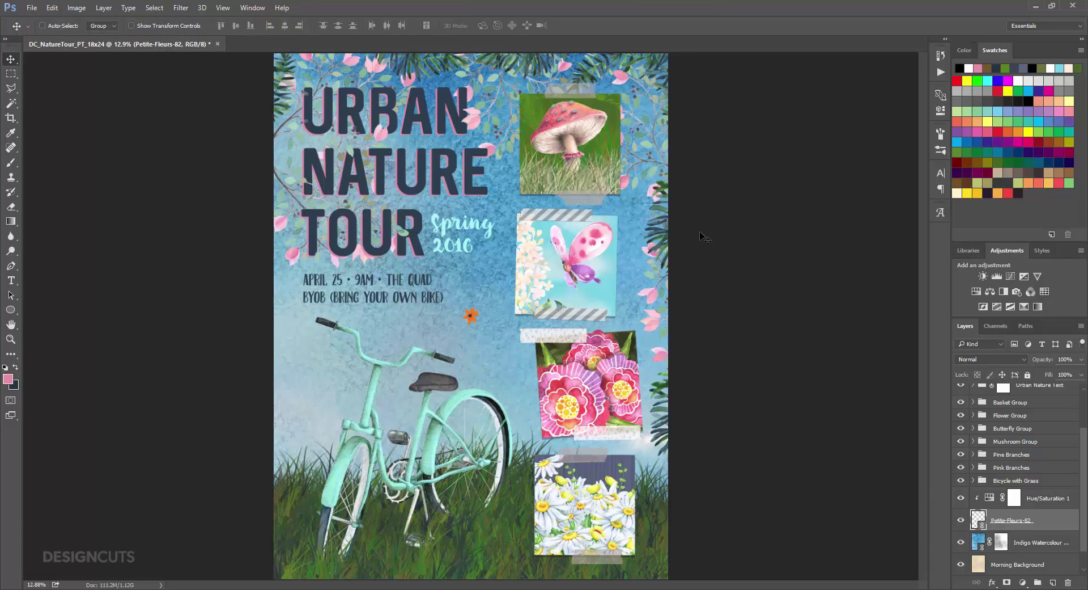
Move the Petite-Fleurs-82 layer above the Bicycle with Grass group and position the flower in the grass at the poster's lower-left corner.
{"action": "scroll", "coordinate": [1032, 517], "scroll_direction": "up", "scroll_amount": 2}
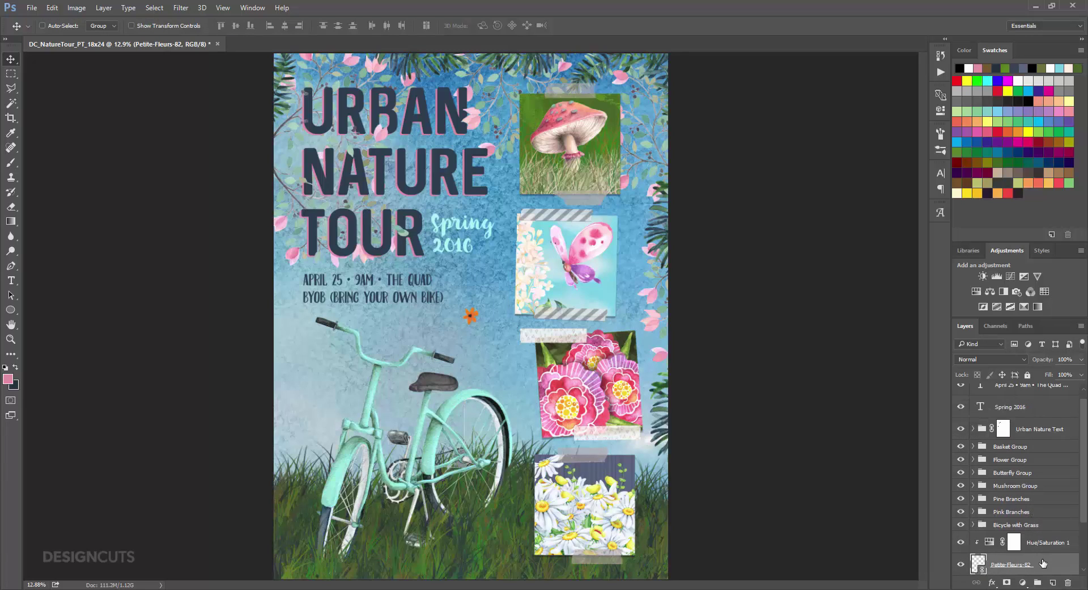
{"action": "left_click_drag", "start_coordinate": [1043, 561], "coordinate": [1036, 517]}
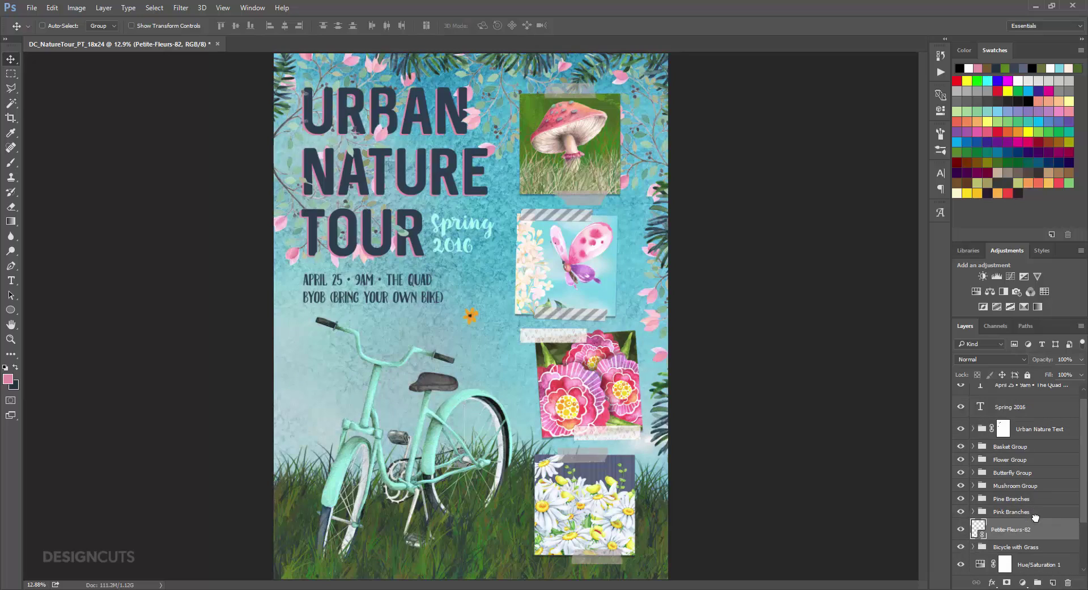
{"action": "left_click_drag", "start_coordinate": [476, 325], "coordinate": [302, 557]}
Duplicate the yellow flower, move the copy into the grass below the rear wheel and adjust it with Free Transform.
{"action": "left_click_drag", "start_coordinate": [1064, 537], "coordinate": [1053, 582]}
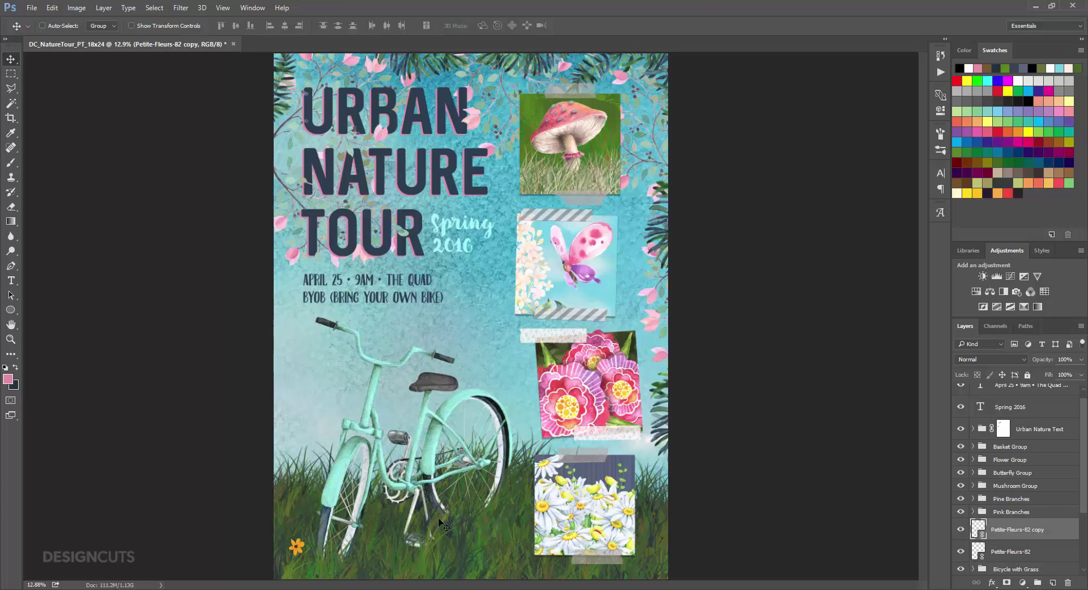
{"action": "left_click_drag", "start_coordinate": [298, 556], "coordinate": [483, 561]}
{"action": "left_click", "coordinate": [51, 8]}
{"action": "left_click", "coordinate": [108, 229]}
{"action": "key", "text": "Return"}
Add two more yellow flower copies, beside the daisy picture's outer edge and beside the front wheel, and adjust the latter with Free Transform.
{"action": "left_click_drag", "start_coordinate": [1044, 529], "coordinate": [1053, 583]}
{"action": "left_click_drag", "start_coordinate": [468, 553], "coordinate": [375, 514]}
{"action": "key", "text": "ctrl+j"}
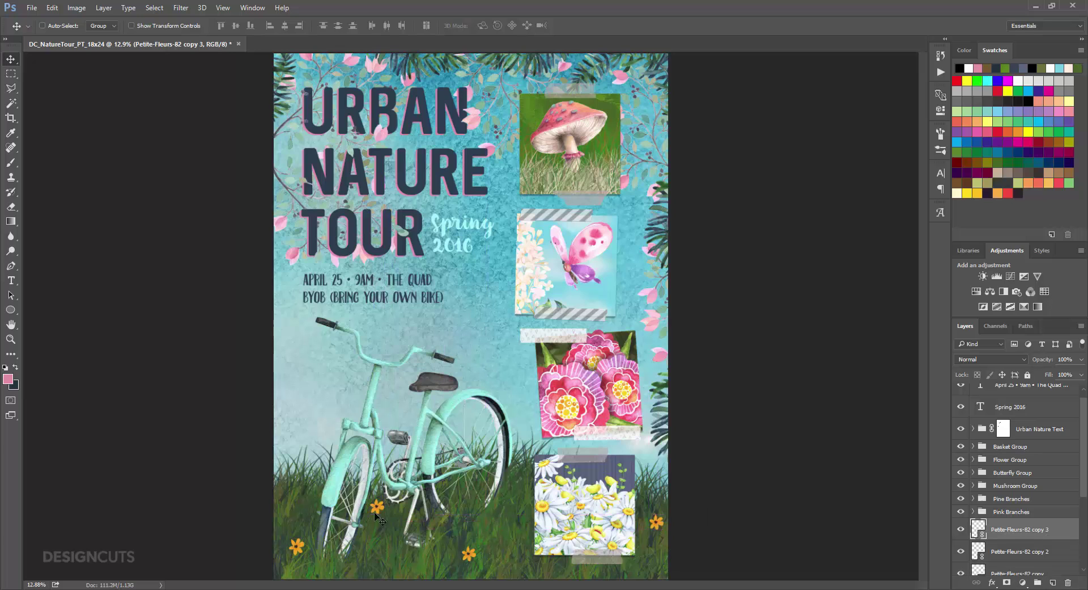
{"action": "key", "text": "ctrl+t"}
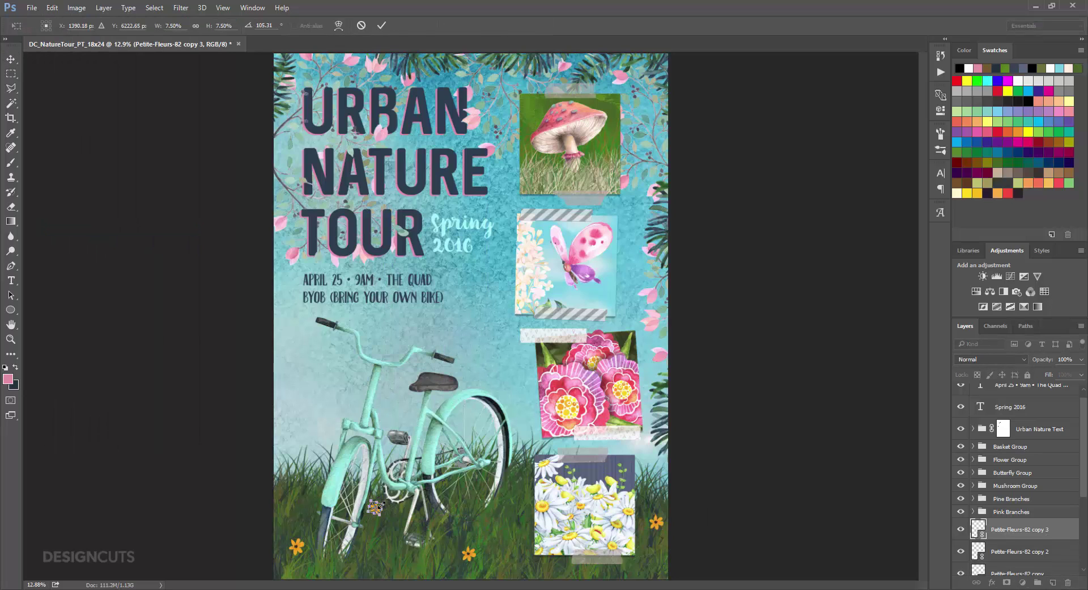
{"action": "key", "text": "Return"}
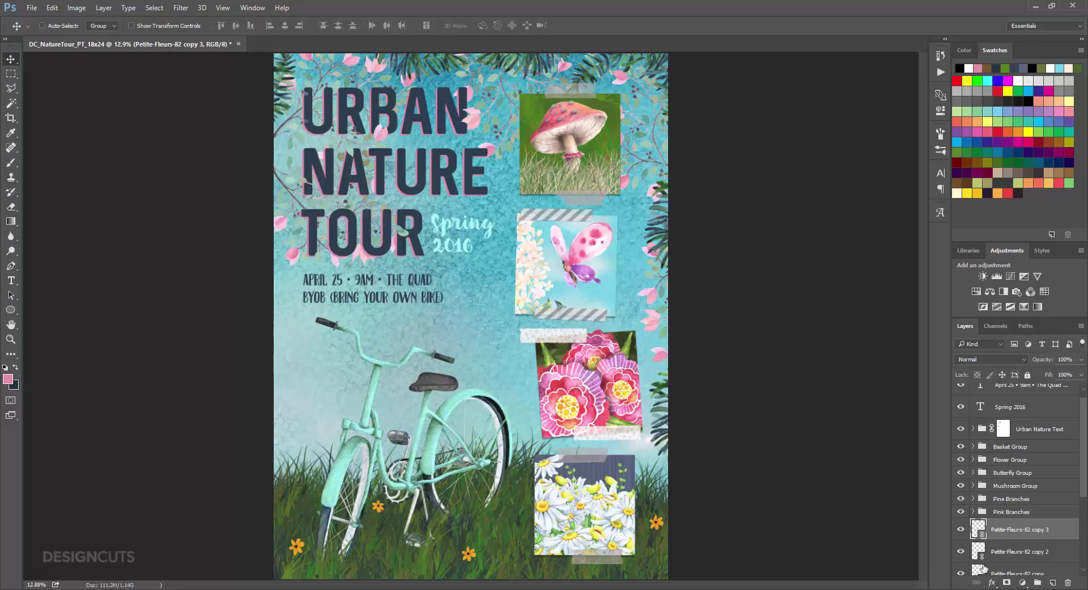
Group the four Petite-Fleurs-82 layers and name the group Yellow Flower.
{"action": "scroll", "coordinate": [1059, 514], "scroll_direction": "down", "scroll_amount": 3}
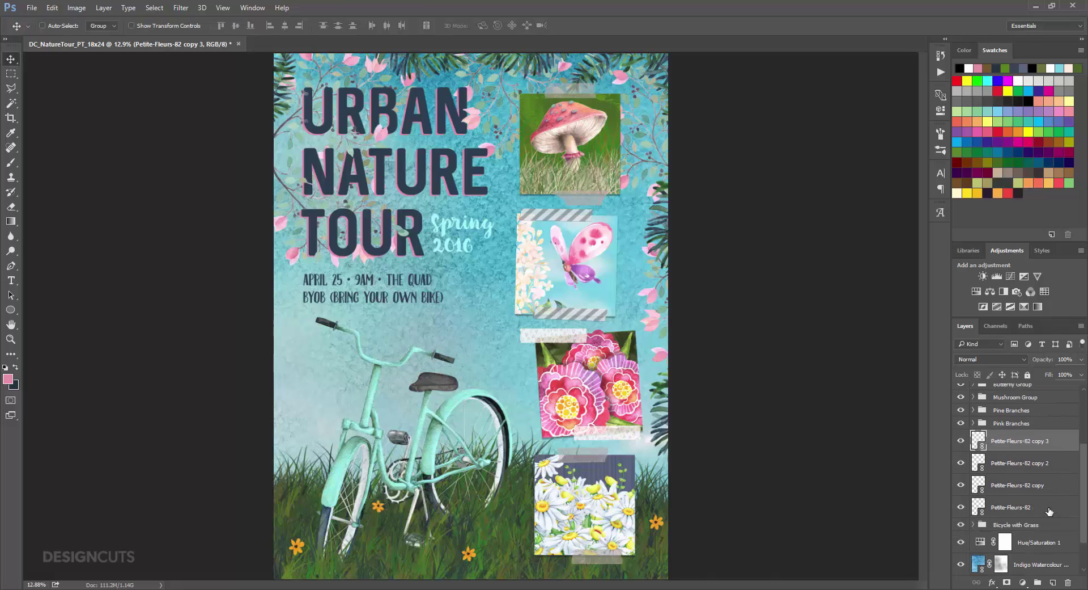
{"action": "left_click", "coordinate": [1035, 509], "text": "shift"}
{"action": "left_click", "coordinate": [1038, 583]}
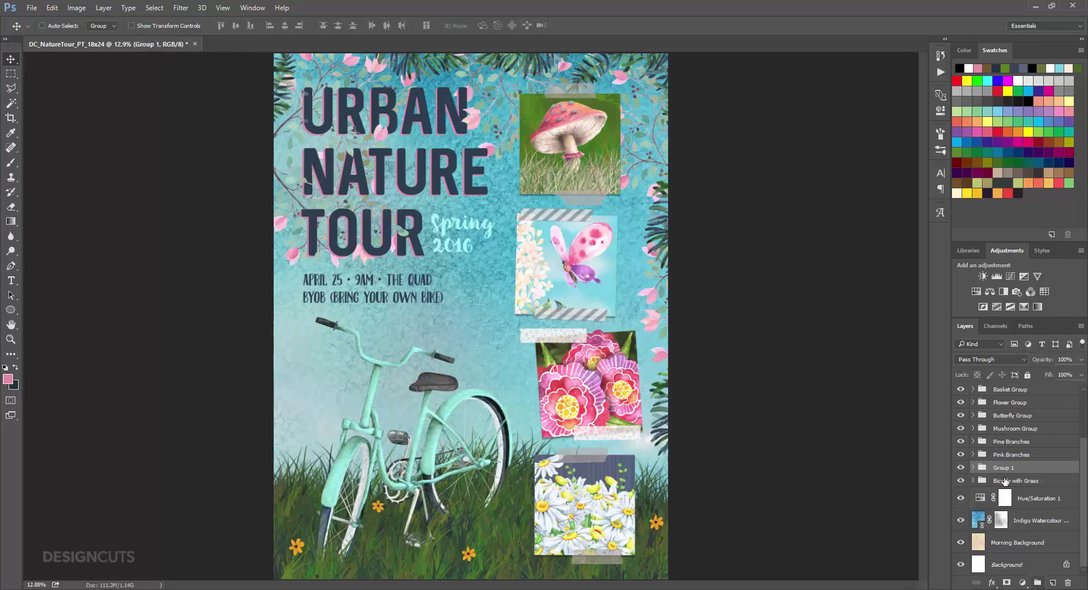
{"action": "double_click", "coordinate": [1004, 468]}
{"action": "type", "text": "Yellow Flower"}
{"action": "key", "text": "Return"}
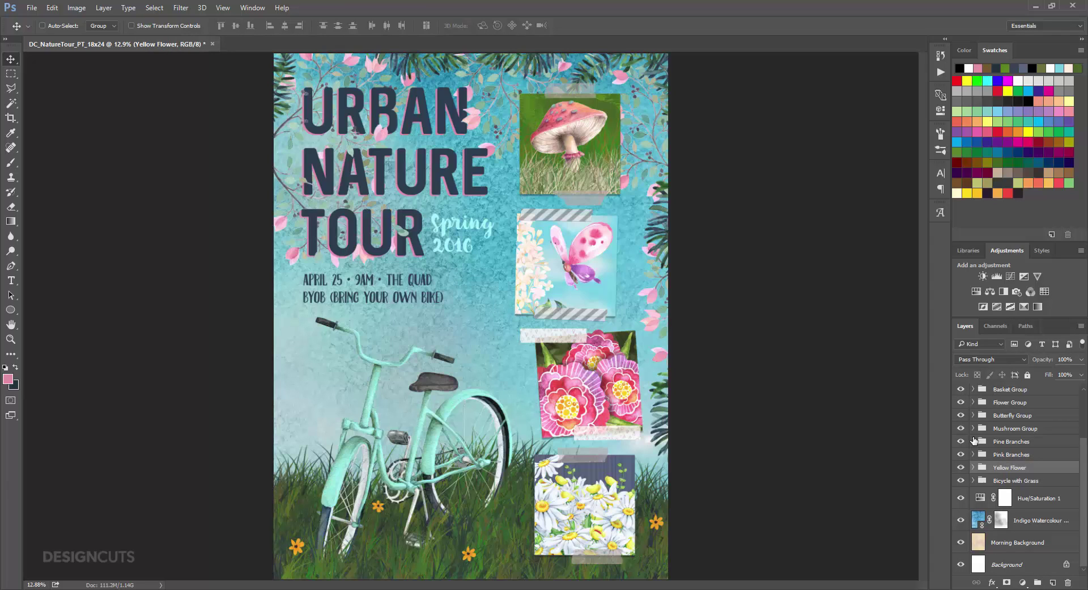
Place Petite-Fleurs-8 as a linked file, scale it to about 6.9% and position it in the grass beside the front wheel's base.
{"action": "left_click", "coordinate": [31, 8]}
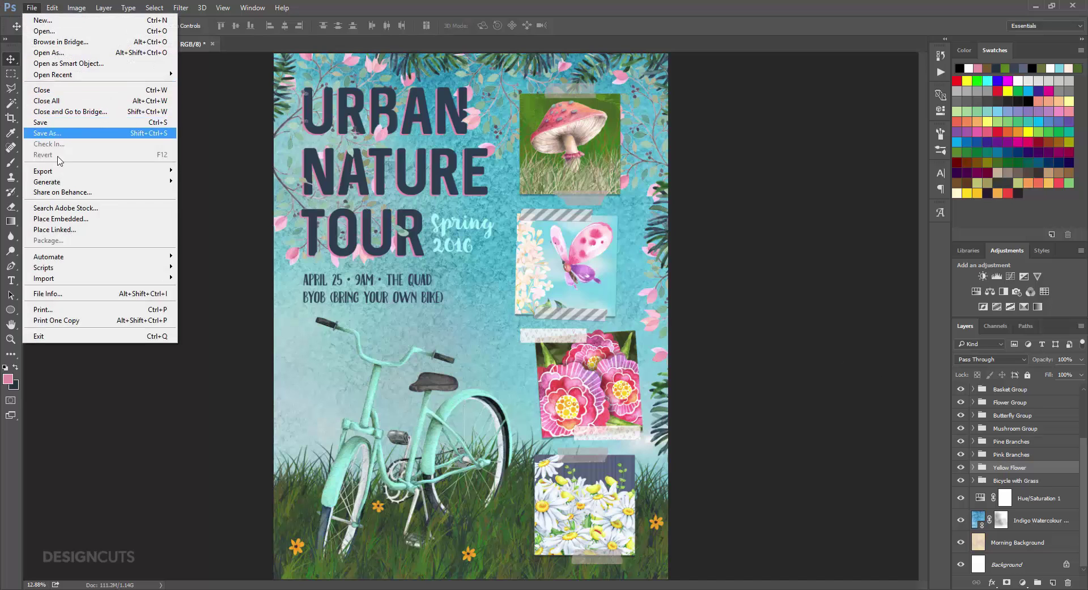
{"action": "left_click", "coordinate": [55, 229]}
{"action": "left_click", "coordinate": [161, 122]}
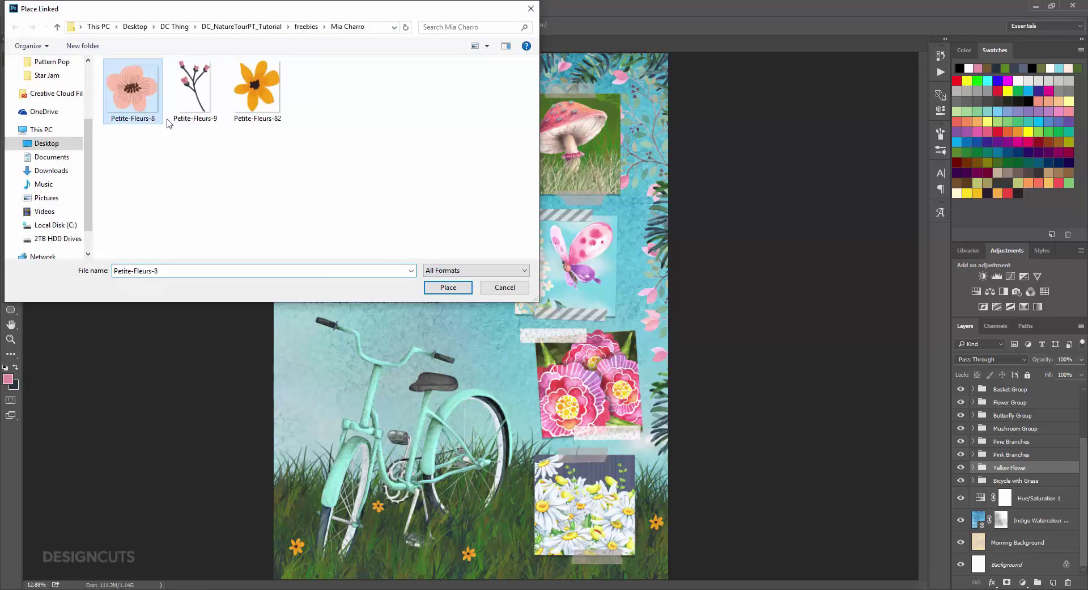
{"action": "left_click", "coordinate": [451, 289]}
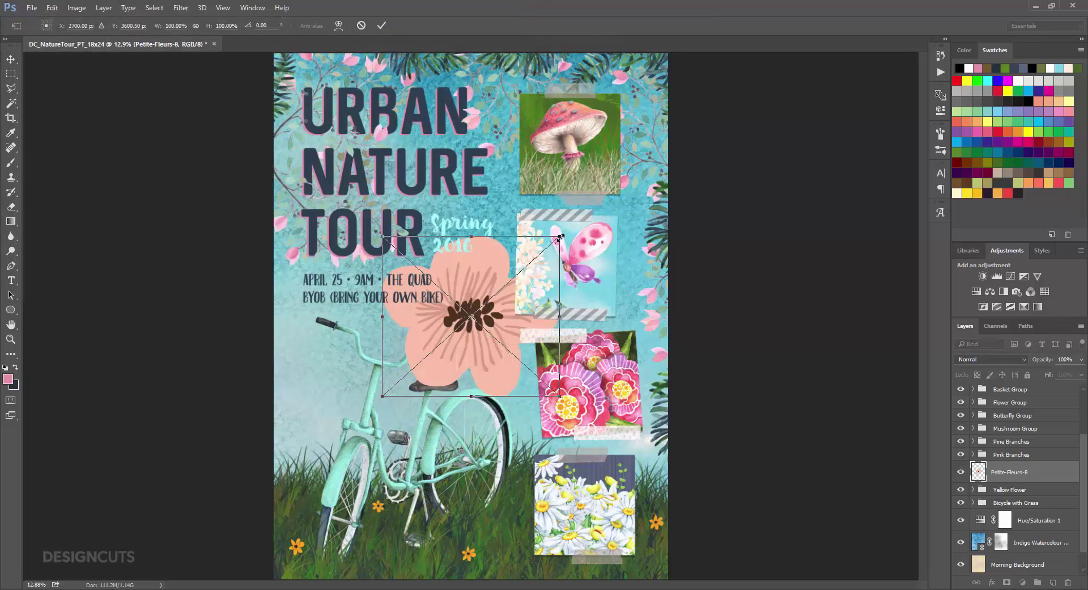
{"action": "left_click_drag", "start_coordinate": [561, 237], "coordinate": [396, 384]}
{"action": "left_click_drag", "start_coordinate": [389, 390], "coordinate": [371, 557]}
{"action": "key", "text": "Return"}
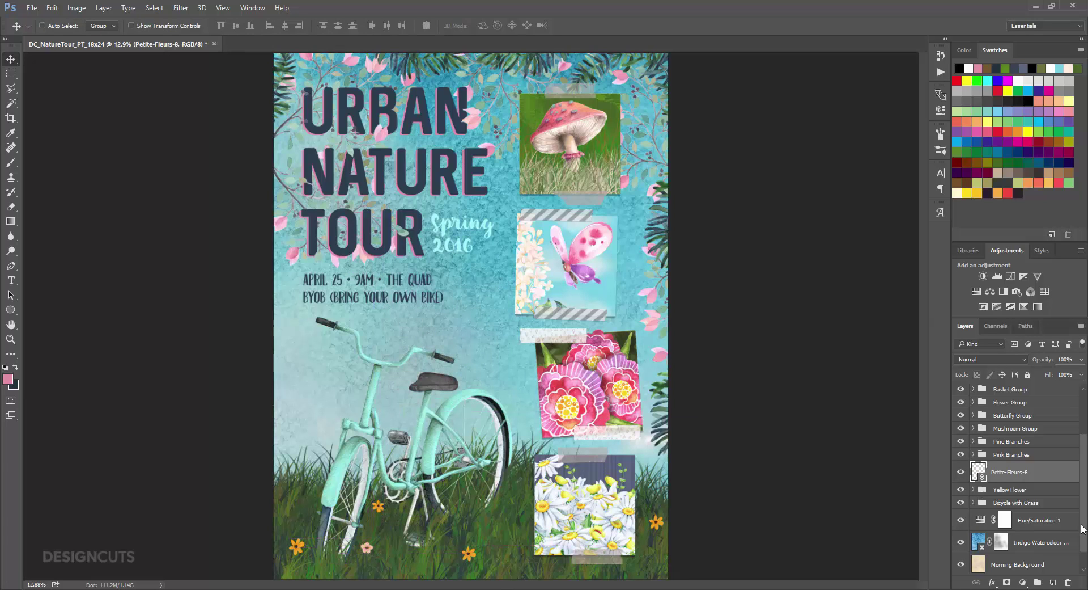
Duplicate the pink flower, move the copy into the grass between the rear wheel and the daisy picture, and rotate it slightly.
{"action": "left_click_drag", "start_coordinate": [1039, 472], "coordinate": [1054, 582]}
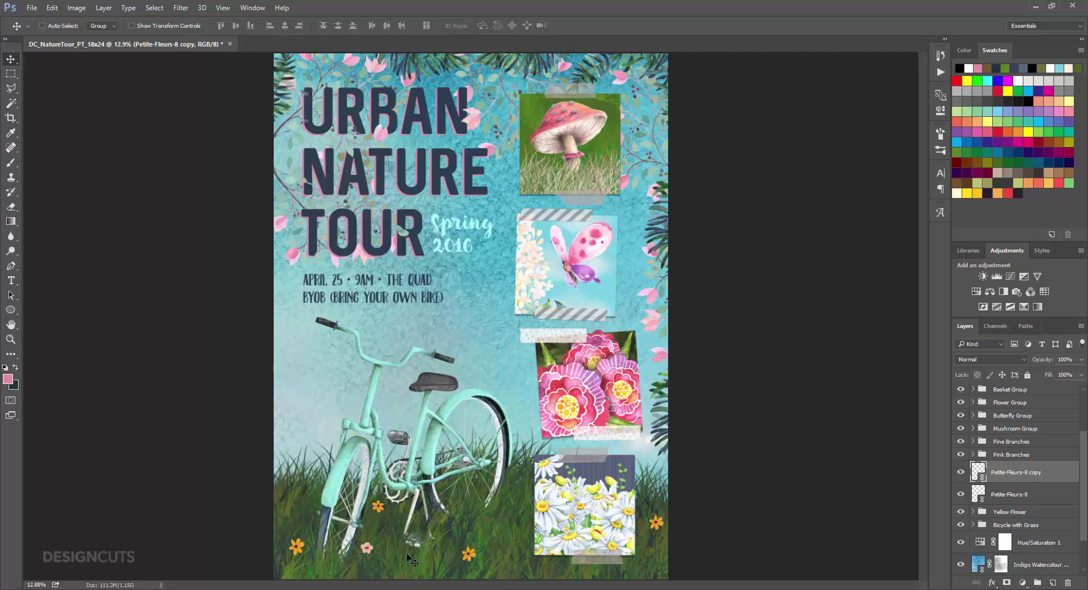
{"action": "left_click_drag", "start_coordinate": [410, 560], "coordinate": [562, 530]}
{"action": "left_click", "coordinate": [45, 9]}
{"action": "left_click", "coordinate": [92, 230]}
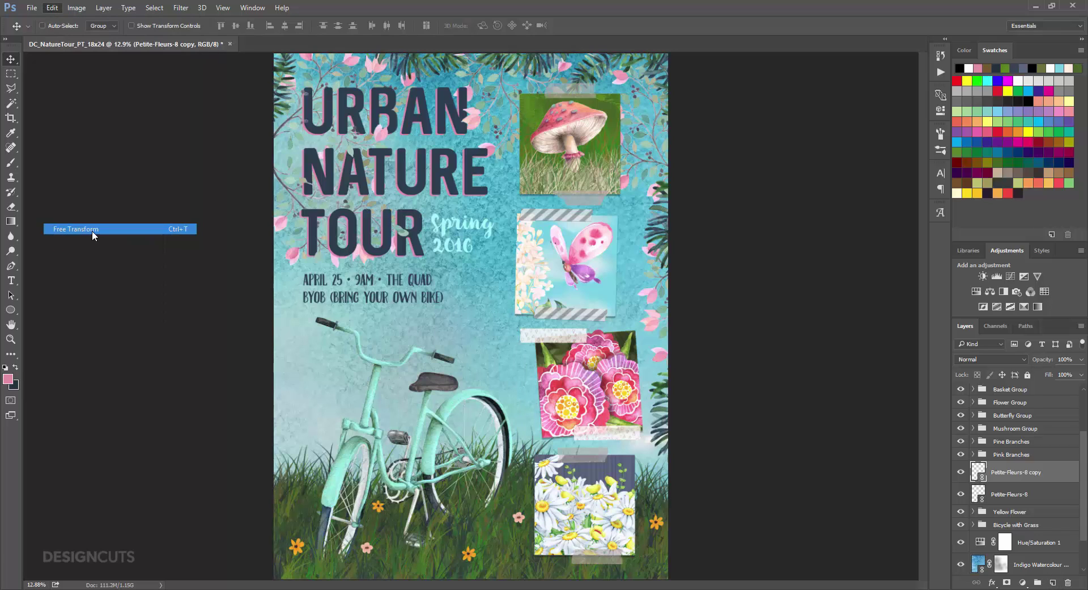
{"action": "left_click_drag", "start_coordinate": [518, 487], "coordinate": [524, 497]}
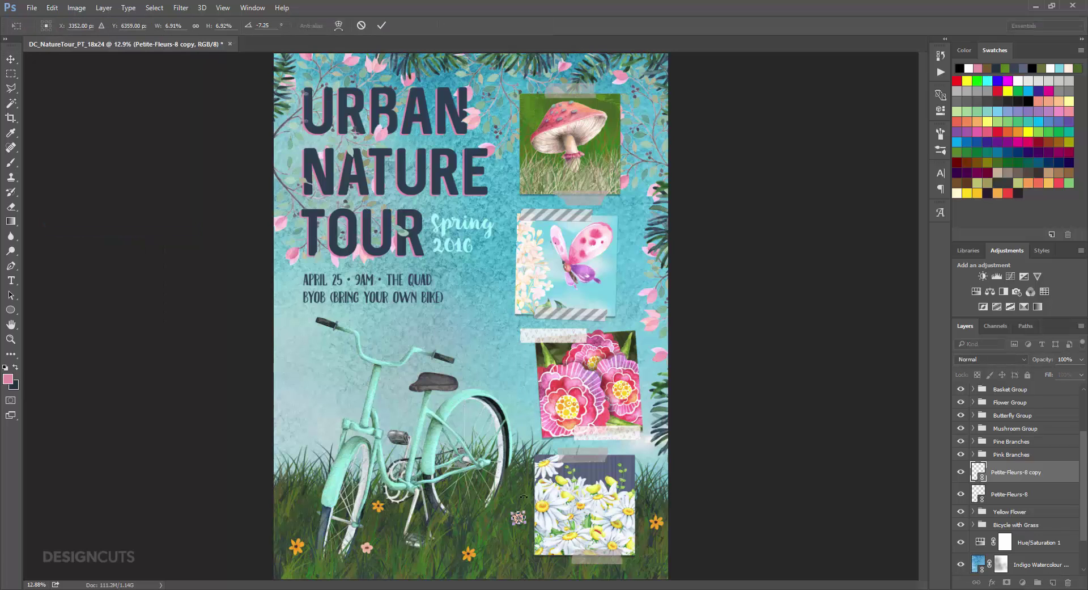
{"action": "key", "text": "Return"}
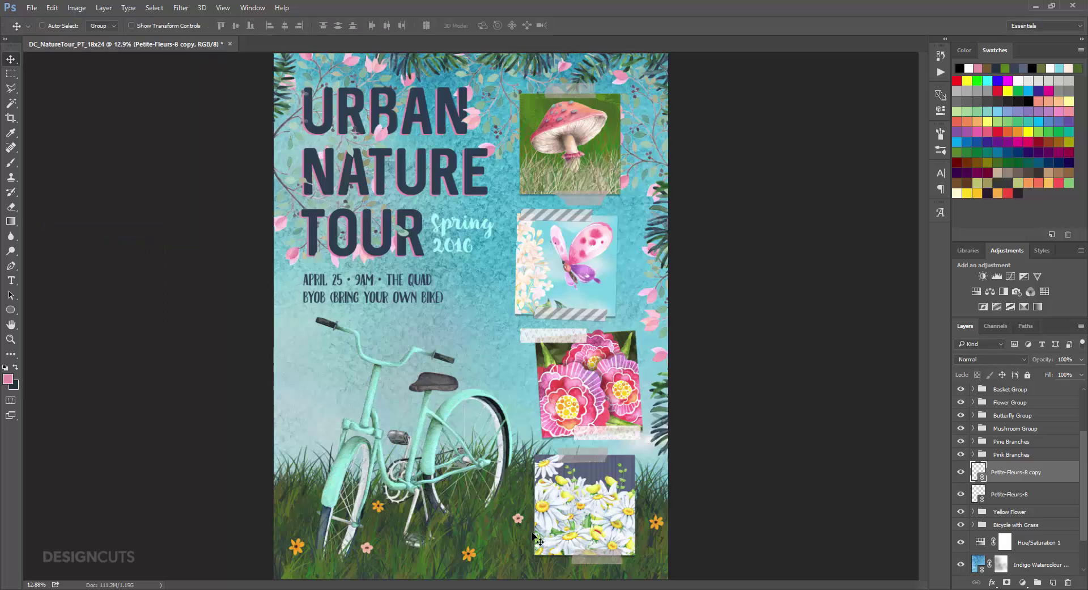
Duplicate the original pink flower, move the copy to the poster's lower-right corner and rotate it slightly.
{"action": "left_click_drag", "start_coordinate": [1042, 500], "coordinate": [1056, 583]}
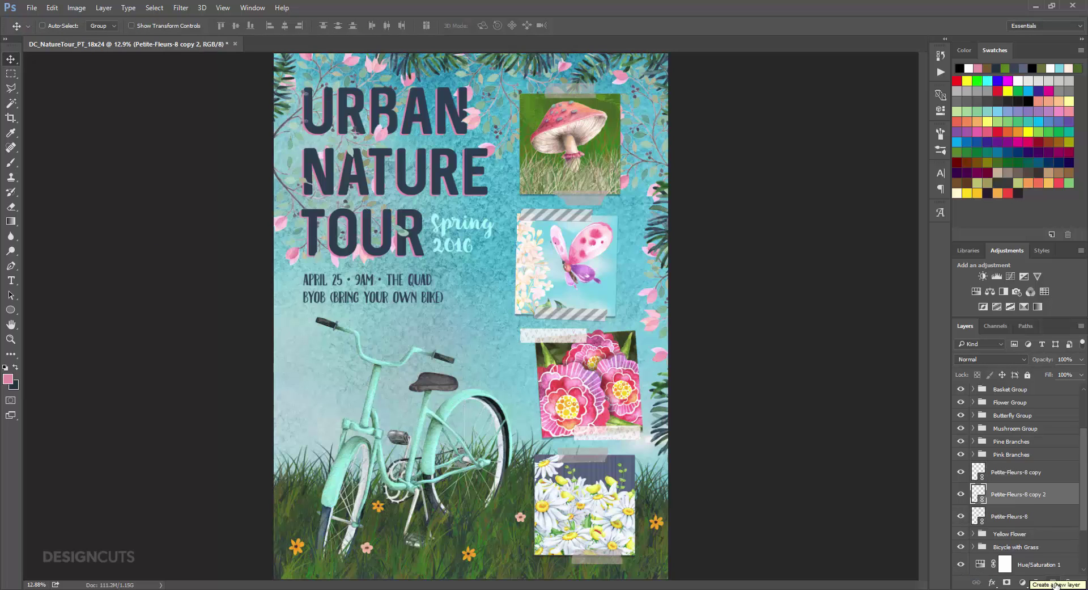
{"action": "left_click_drag", "start_coordinate": [381, 555], "coordinate": [670, 575]}
{"action": "key", "text": "ctrl+t"}
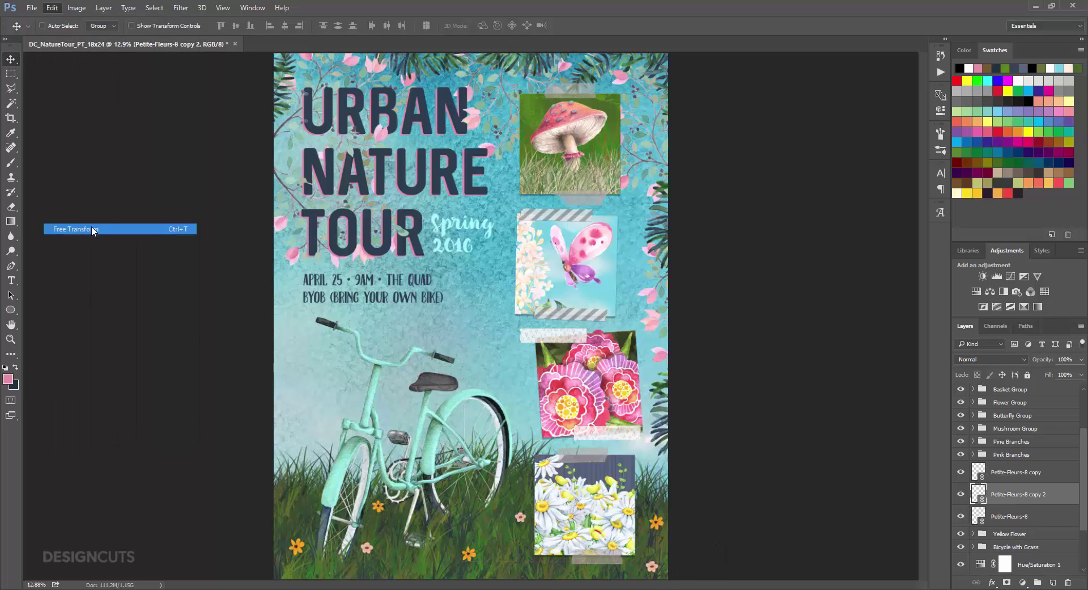
{"action": "left_click_drag", "start_coordinate": [689, 533], "coordinate": [698, 546]}
{"action": "key", "text": "Return"}
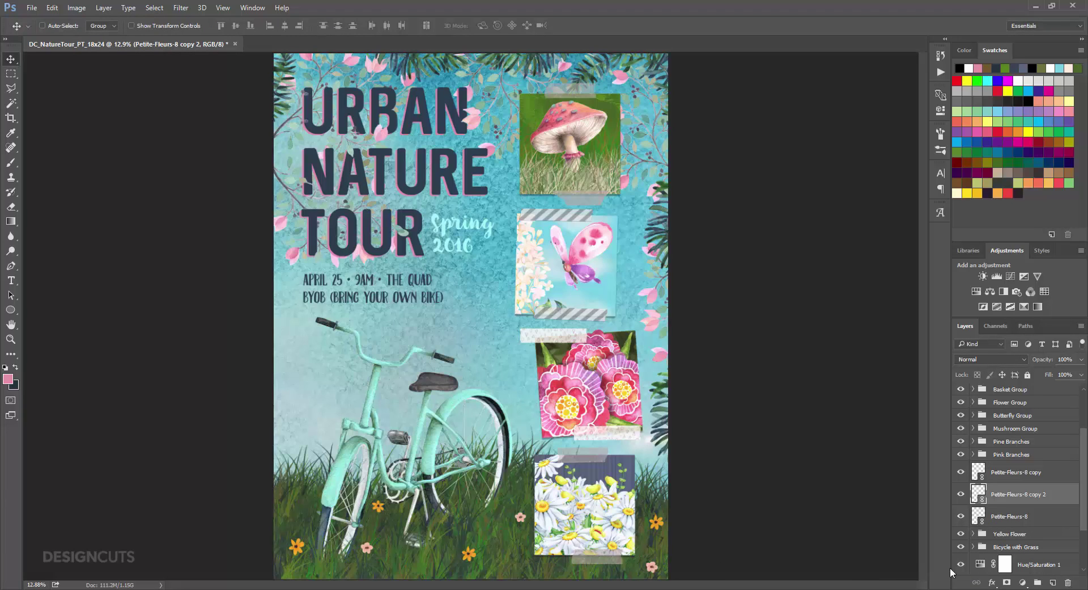
Group the three Petite-Fleurs-8 layers and name the group Pink Flowers.
{"action": "left_click", "coordinate": [1025, 472]}
{"action": "left_click", "coordinate": [1020, 516], "text": "shift"}
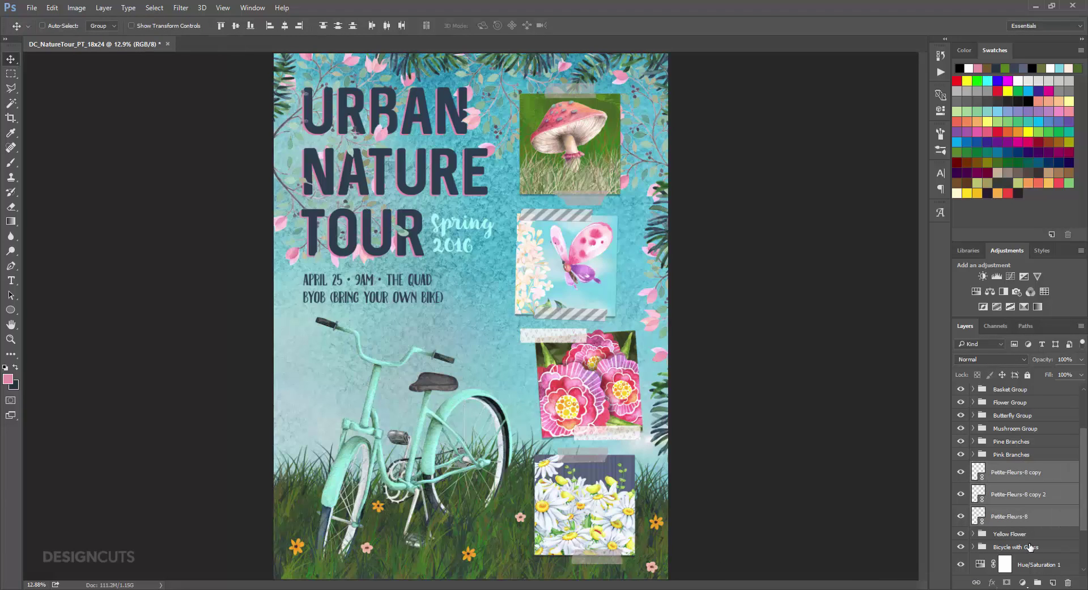
{"action": "left_click", "coordinate": [1037, 583]}
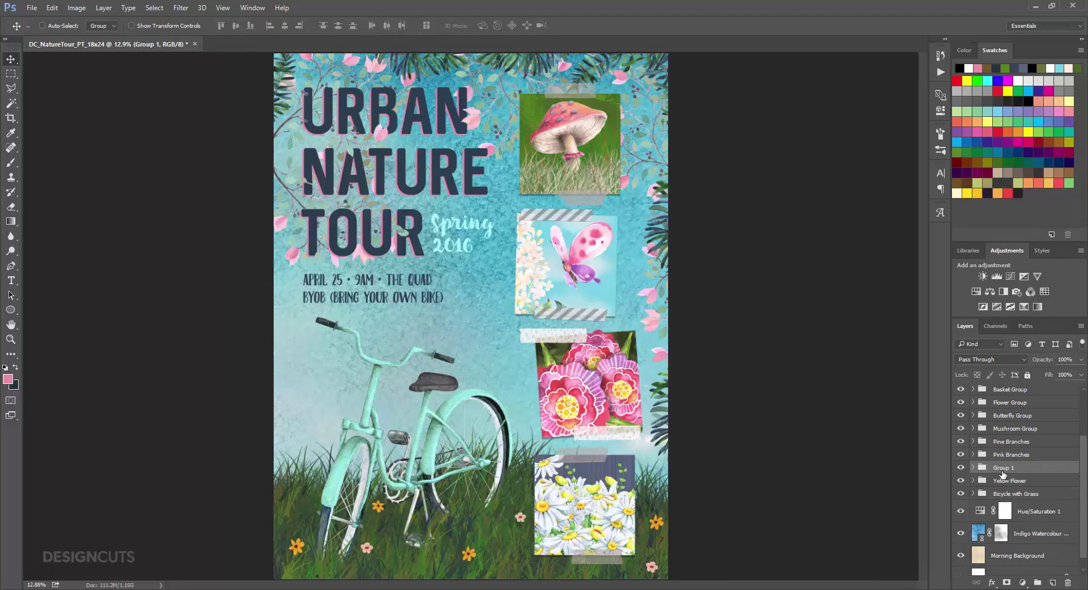
{"action": "double_click", "coordinate": [1003, 469]}
{"action": "type", "text": "Pink Flowers"}
{"action": "key", "text": "Return"}
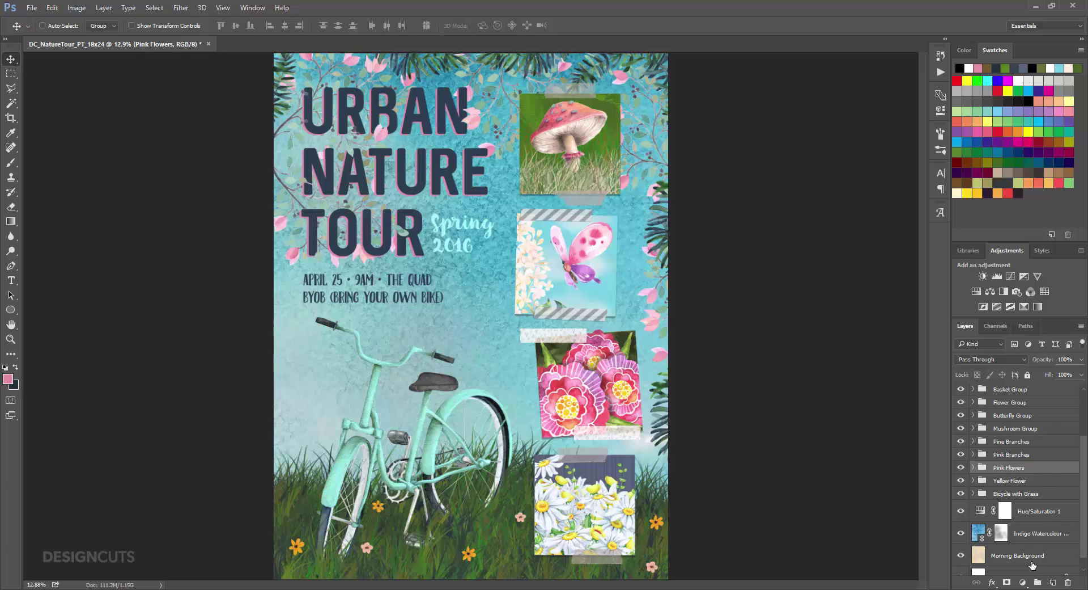
Create an empty group above Pink Flowers and name it Pink Bell Flowers.
{"action": "left_click", "coordinate": [1038, 583]}
{"action": "double_click", "coordinate": [1003, 468]}
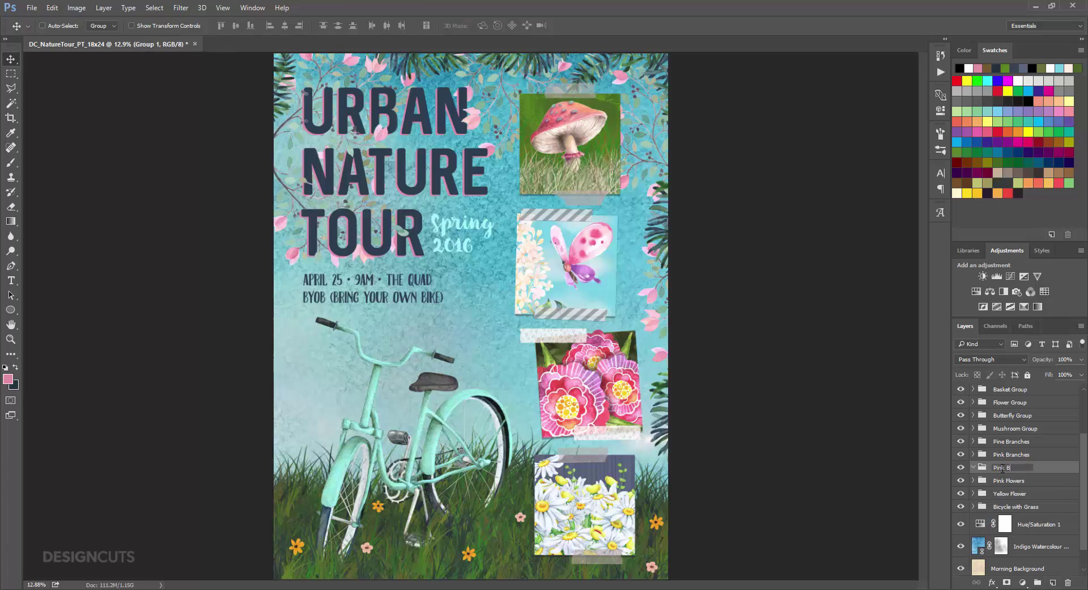
{"action": "type", "text": "Pink Bell Flowers"}
{"action": "key", "text": "Return"}
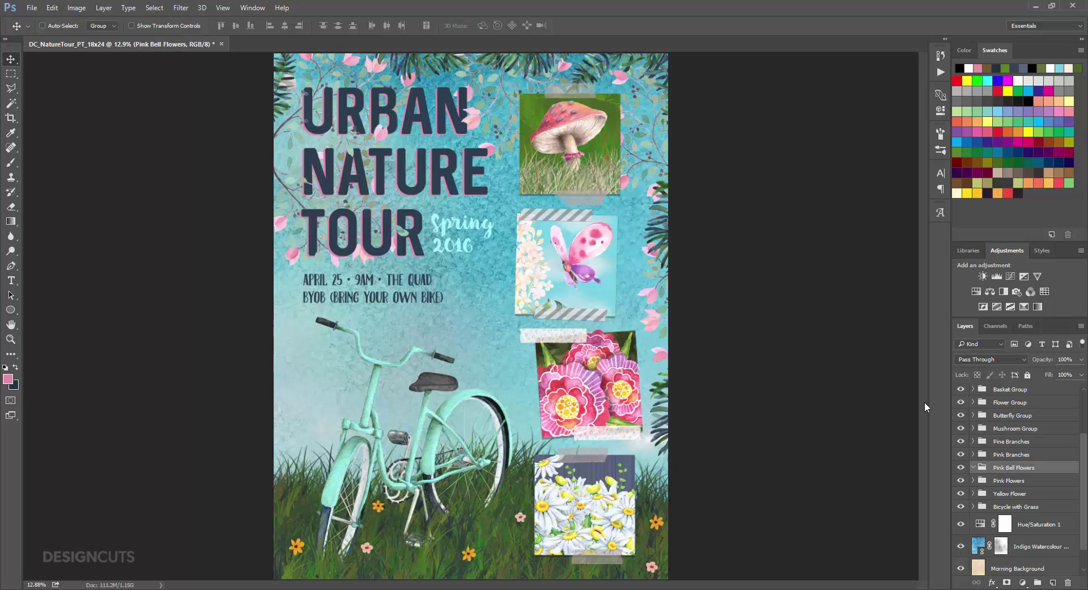
Place Petite-Fleurs-9 as a linked image, shrink it to about 13%, and position it in the grass beside the front wheel.
{"action": "left_click", "coordinate": [40, 10]}
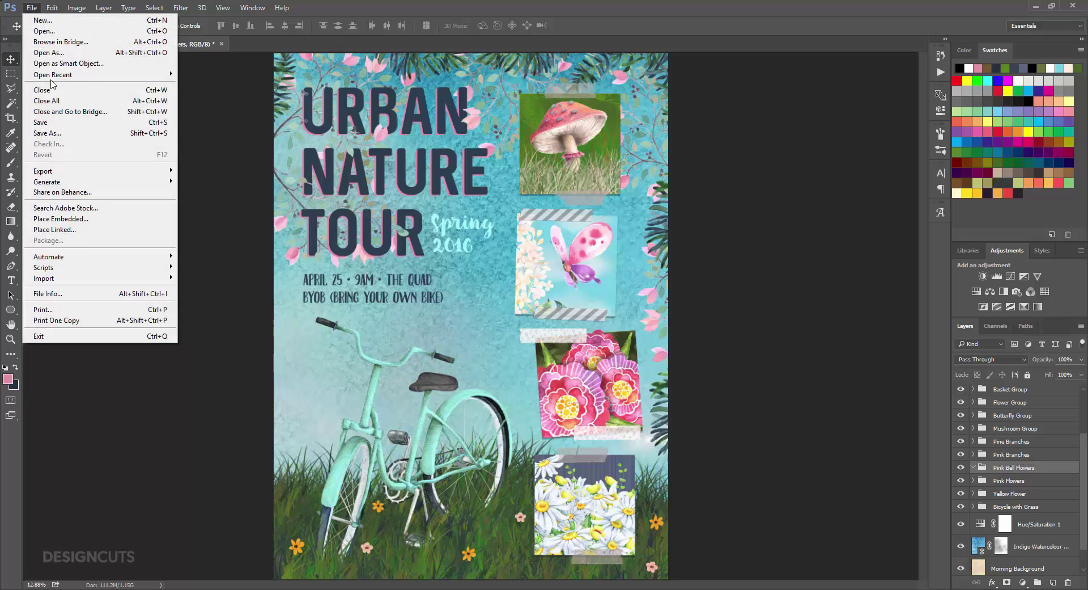
{"action": "left_click", "coordinate": [77, 229]}
{"action": "left_click", "coordinate": [202, 103]}
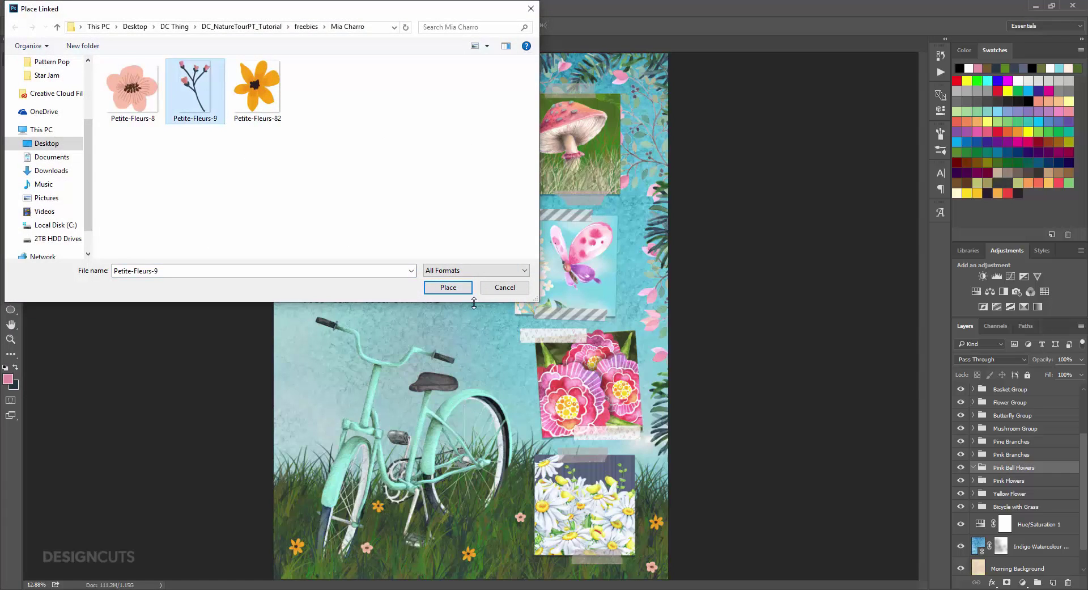
{"action": "left_click", "coordinate": [453, 287]}
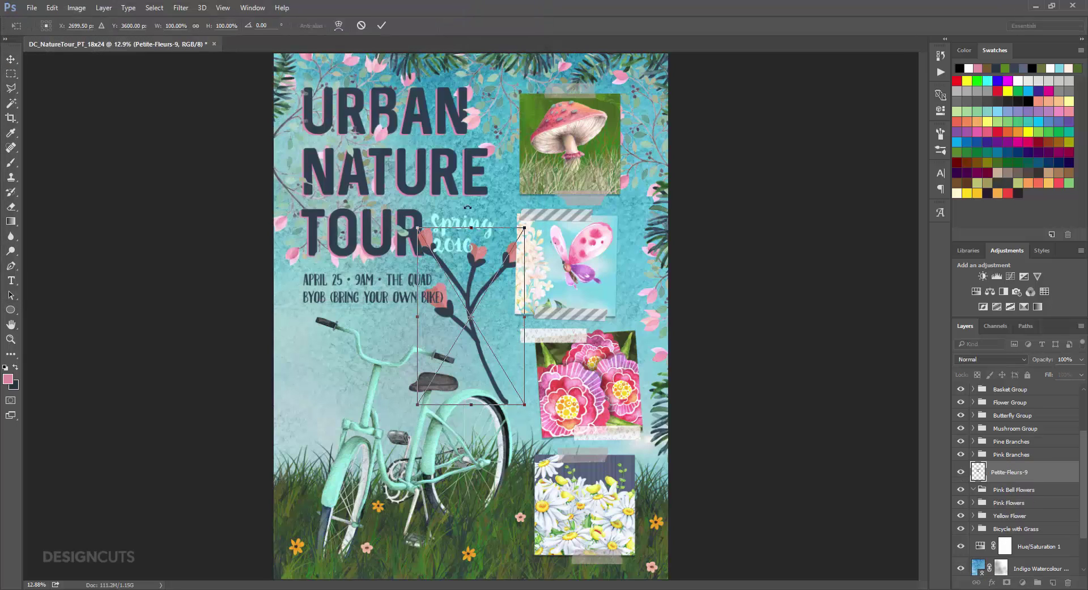
{"action": "left_click_drag", "start_coordinate": [519, 243], "coordinate": [305, 508]}
{"action": "key", "text": "Return"}
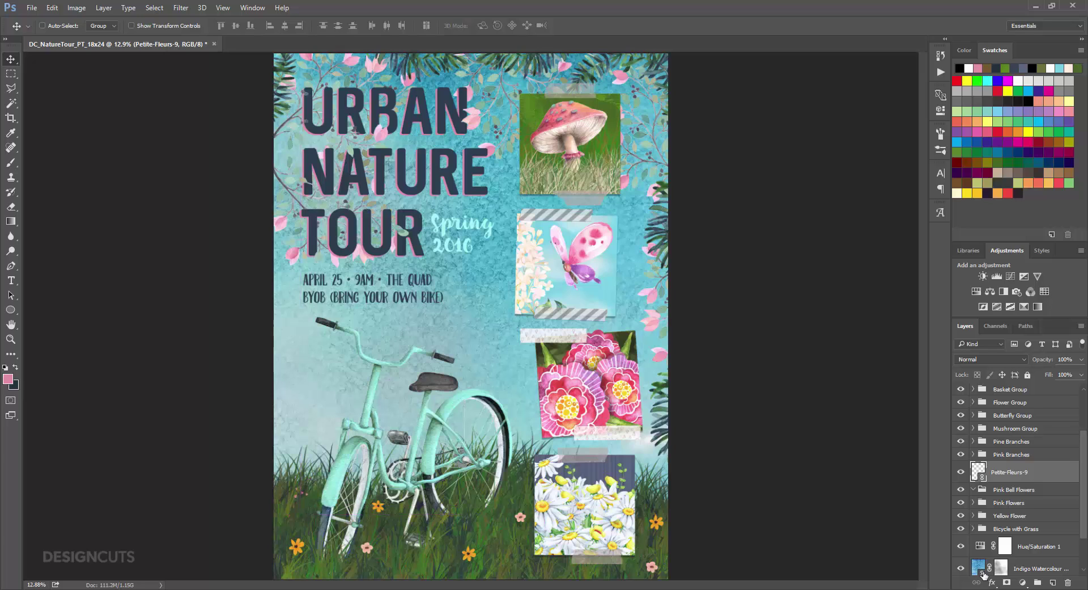
Make two copies of the bell flower, placing one at the base of the front wheel and the other in the grass below the pedal.
{"action": "key", "text": "ctrl+j"}
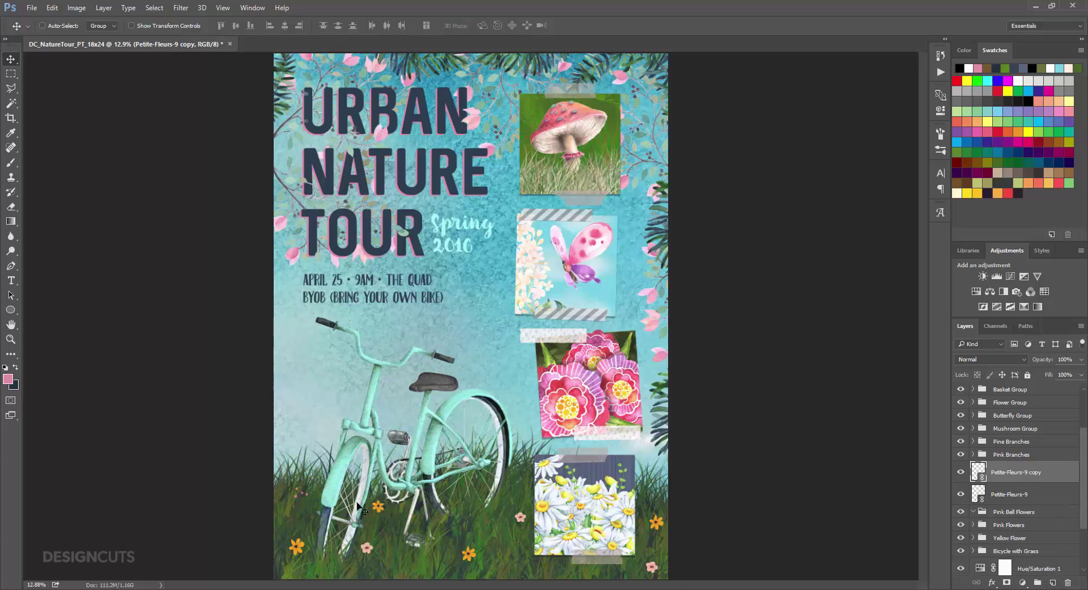
{"action": "left_click_drag", "start_coordinate": [307, 501], "coordinate": [352, 535]}
{"action": "left_click_drag", "start_coordinate": [1058, 481], "coordinate": [1054, 585]}
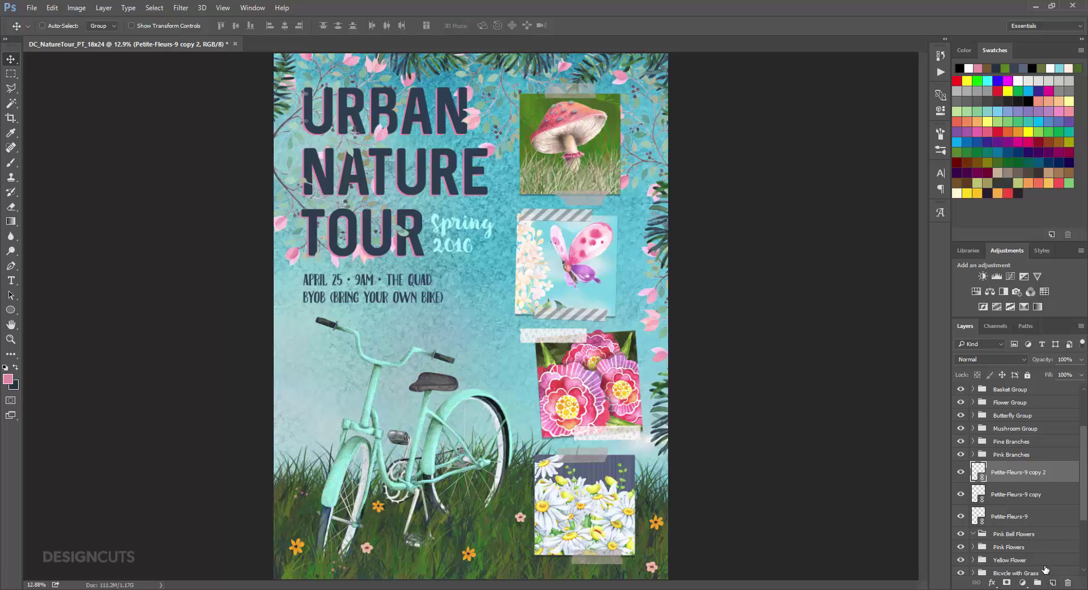
{"action": "left_click_drag", "start_coordinate": [317, 572], "coordinate": [434, 556]}
Flip the bell flower below the pedal horizontally and rotate it slightly with Free Transform.
{"action": "left_click", "coordinate": [56, 9]}
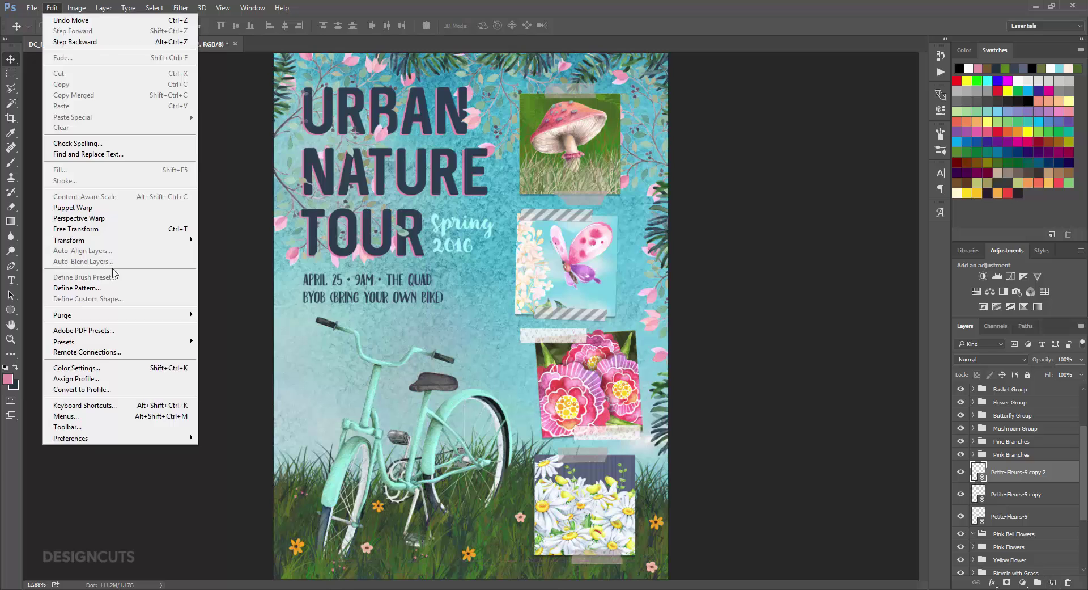
{"action": "mouse_move", "coordinate": [105, 242]}
{"action": "left_click", "coordinate": [237, 363]}
{"action": "left_click", "coordinate": [47, 8]}
{"action": "left_click", "coordinate": [76, 229]}
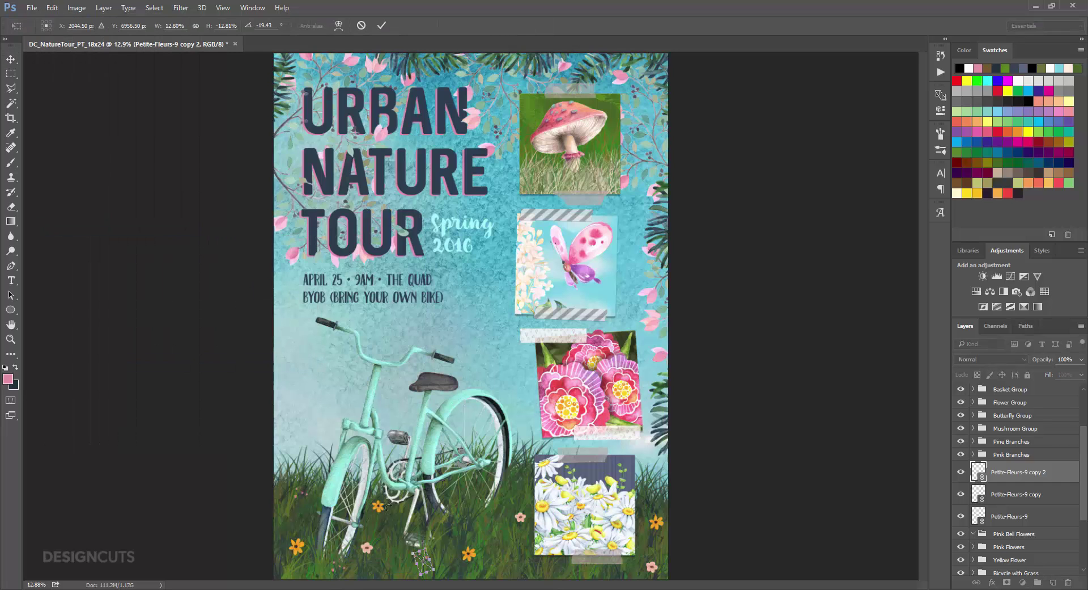
{"action": "left_click_drag", "start_coordinate": [418, 517], "coordinate": [424, 518]}
{"action": "key", "text": "Return"}
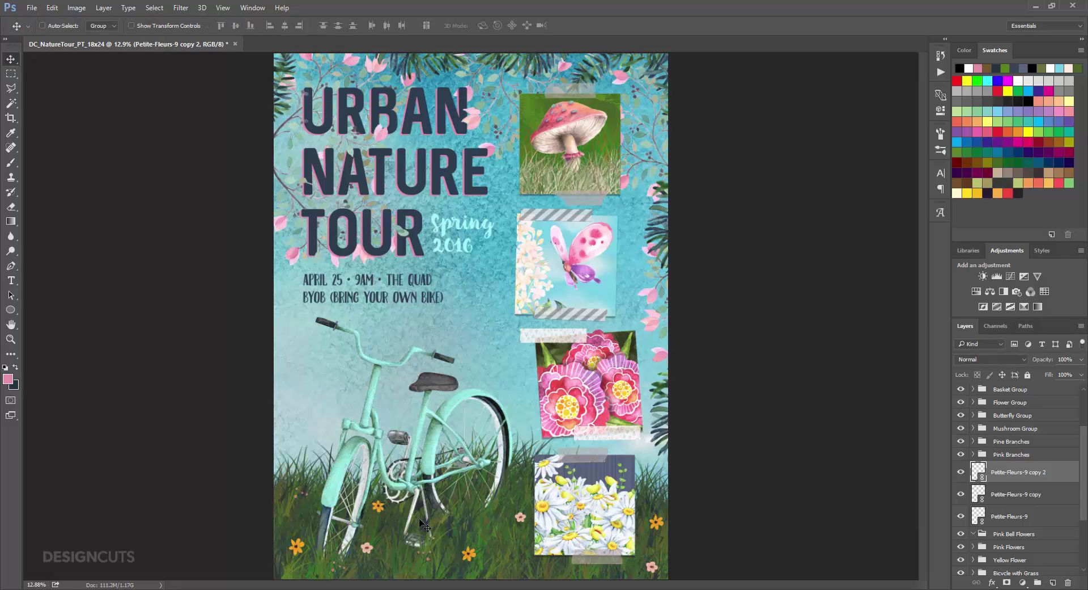
Add three more bell flower copies: beneath the daisy picture, below the rear wheel, and in the grass by the daisy picture's lower-left corner.
{"action": "left_click_drag", "start_coordinate": [429, 557], "coordinate": [589, 576]}
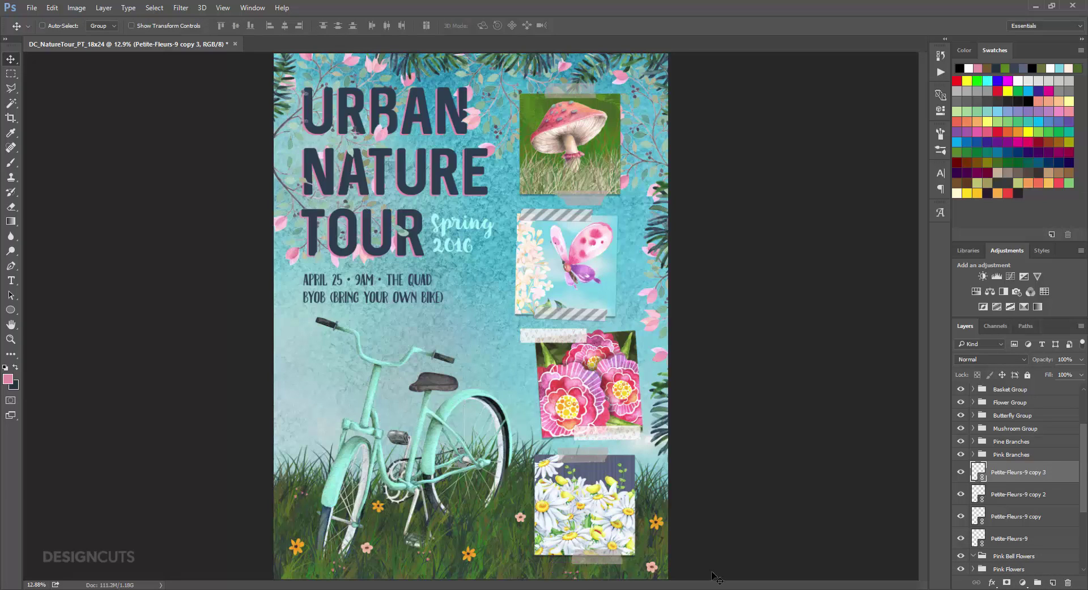
{"action": "left_click_drag", "start_coordinate": [1047, 473], "coordinate": [1047, 506]}
{"action": "left_click_drag", "start_coordinate": [385, 558], "coordinate": [520, 555]}
{"action": "key", "text": "ctrl+j"}
{"action": "key", "text": "ctrl+t"}
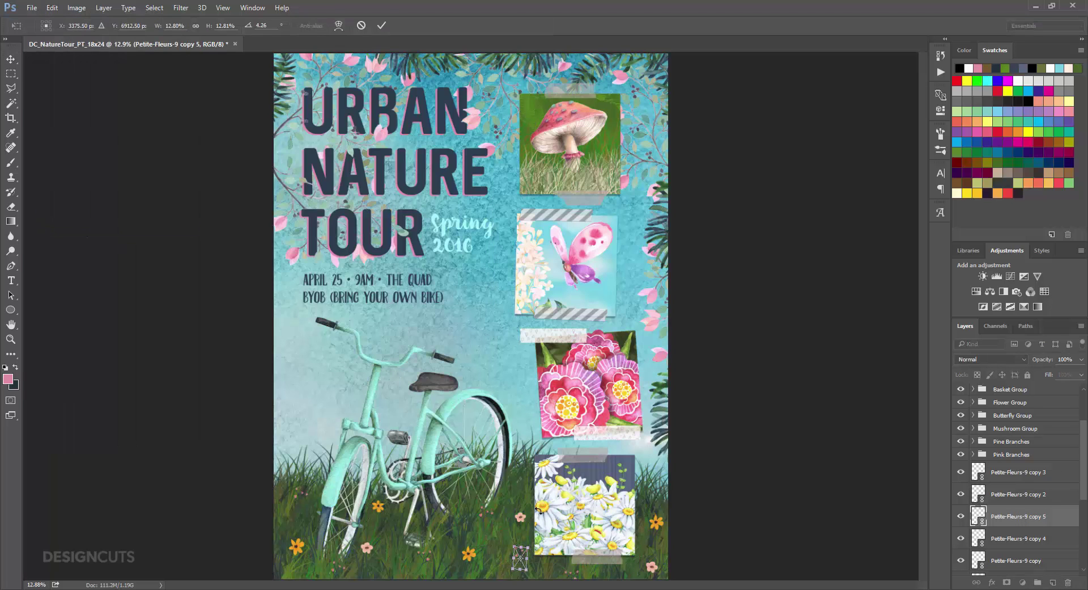
{"action": "key", "text": "Return"}
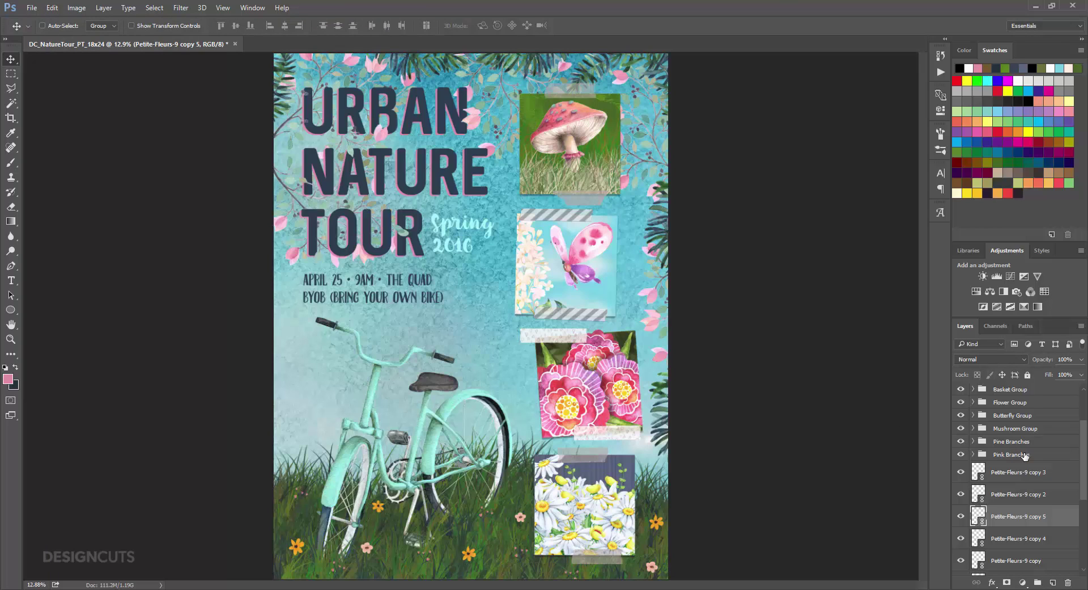
Move all the Petite-Fleurs-9 layers into the Pink Bell Flowers group and collapse the group.
{"action": "left_click", "coordinate": [1039, 478]}
{"action": "scroll", "coordinate": [1039, 487], "scroll_direction": "down", "scroll_amount": 3}
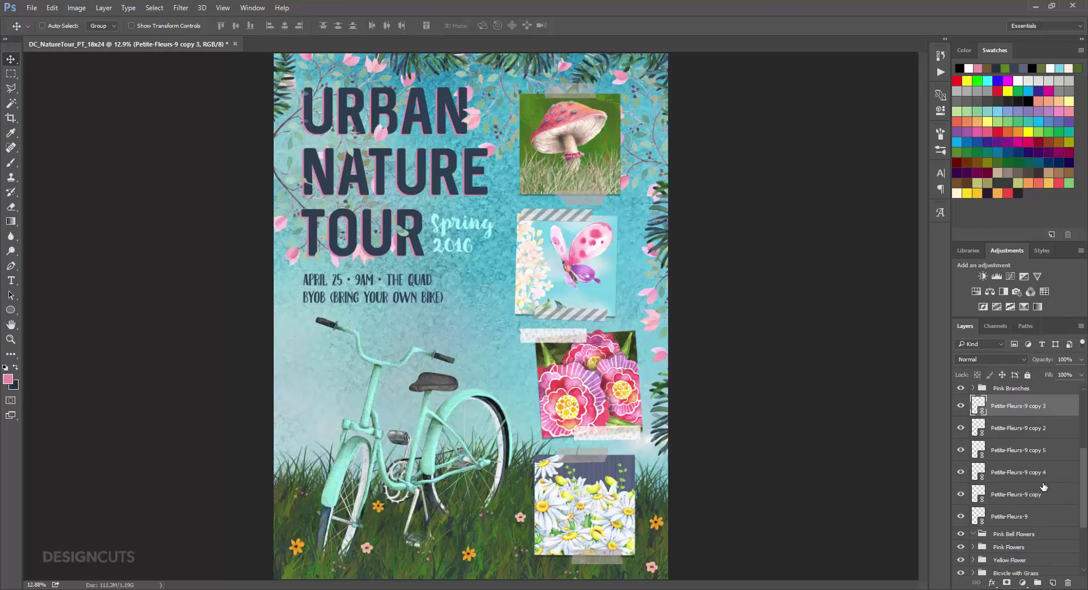
{"action": "left_click", "coordinate": [1036, 501], "text": "shift"}
{"action": "left_click_drag", "start_coordinate": [1028, 502], "coordinate": [1029, 510]}
{"action": "scroll", "coordinate": [1020, 507], "scroll_direction": "up", "scroll_amount": 2}
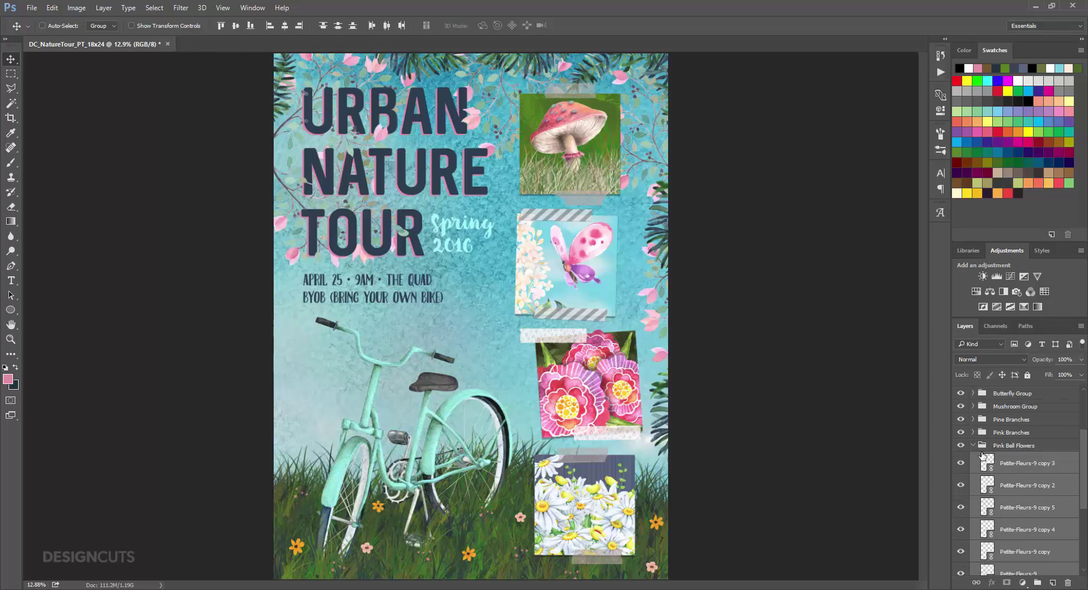
{"action": "left_click", "coordinate": [974, 445]}
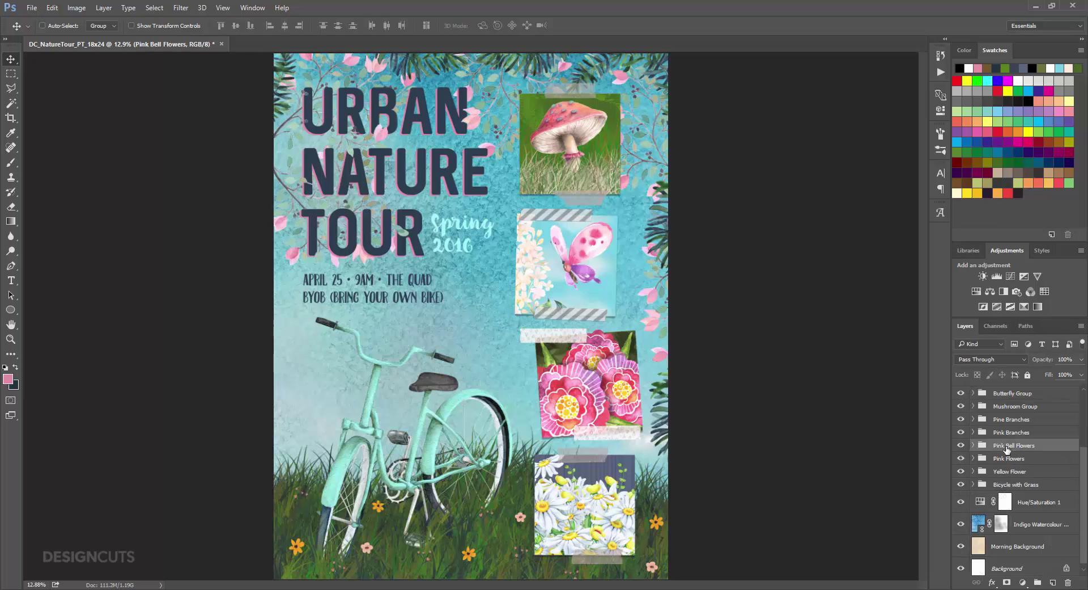
Add a layer mask to Pink Bell Flowers and fade the stems into the grass with a 100 px black brush at 22% opacity.
{"action": "left_click", "coordinate": [1007, 582]}
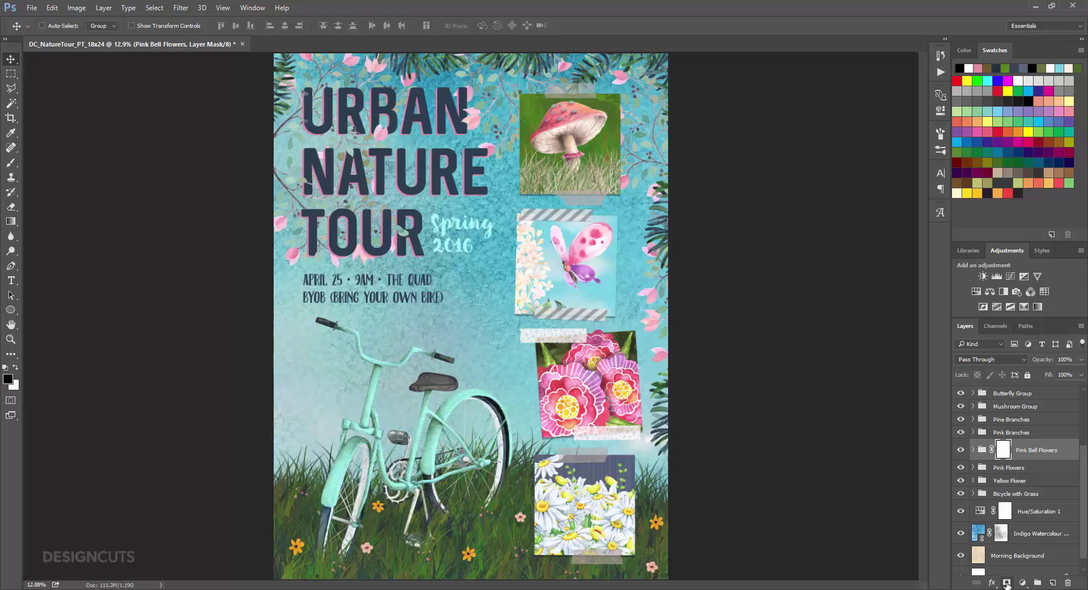
{"action": "key", "text": "z"}
{"action": "left_click_drag", "start_coordinate": [335, 517], "coordinate": [413, 342]}
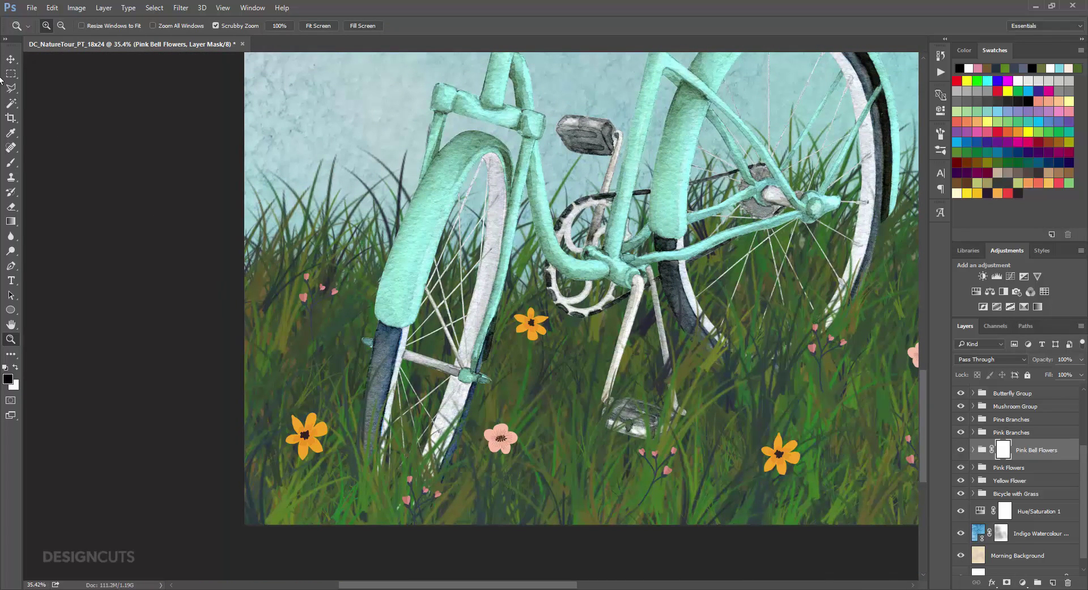
{"action": "left_click", "coordinate": [10, 162]}
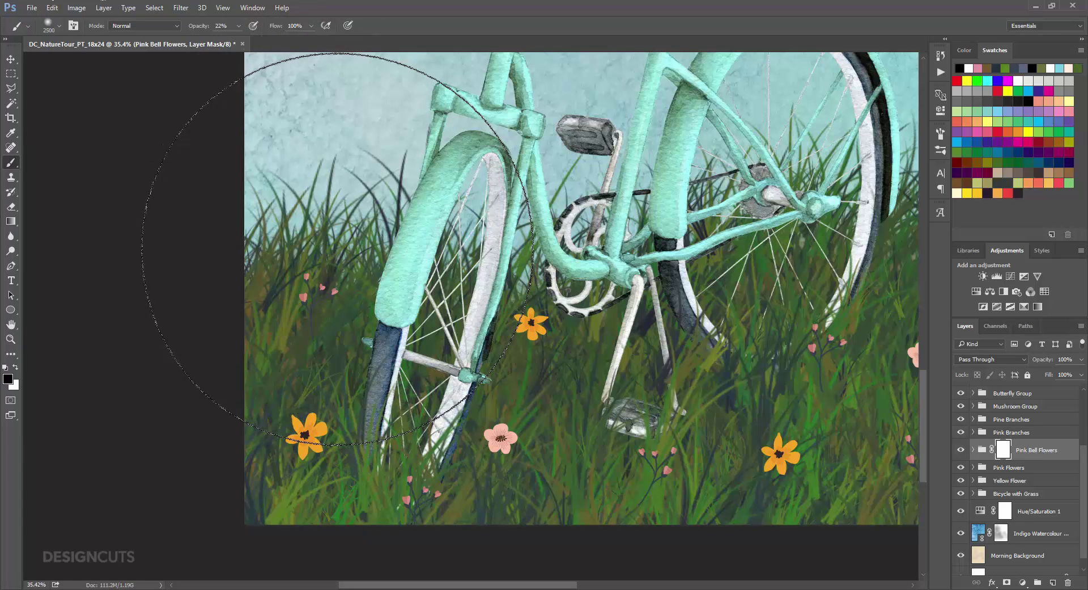
{"action": "key", "text": "bracketleft"}
{"action": "key", "text": "bracketleft"}
{"action": "key", "text": "bracketleft"}
{"action": "key", "text": "bracketleft"}
{"action": "key", "text": "bracketleft"}
{"action": "key", "text": "bracketleft"}
{"action": "key", "text": "bracketleft"}
{"action": "key", "text": "bracketleft"}
{"action": "key", "text": "bracketleft"}
{"action": "key", "text": "bracketleft"}
{"action": "key", "text": "bracketleft"}
{"action": "key", "text": "bracketleft"}
{"action": "key", "text": "bracketleft"}
{"action": "key", "text": "bracketleft"}
{"action": "key", "text": "bracketleft"}
{"action": "key", "text": "bracketleft"}
{"action": "key", "text": "bracketleft"}
{"action": "key", "text": "bracketleft"}
{"action": "key", "text": "bracketleft"}
{"action": "key", "text": "bracketleft"}
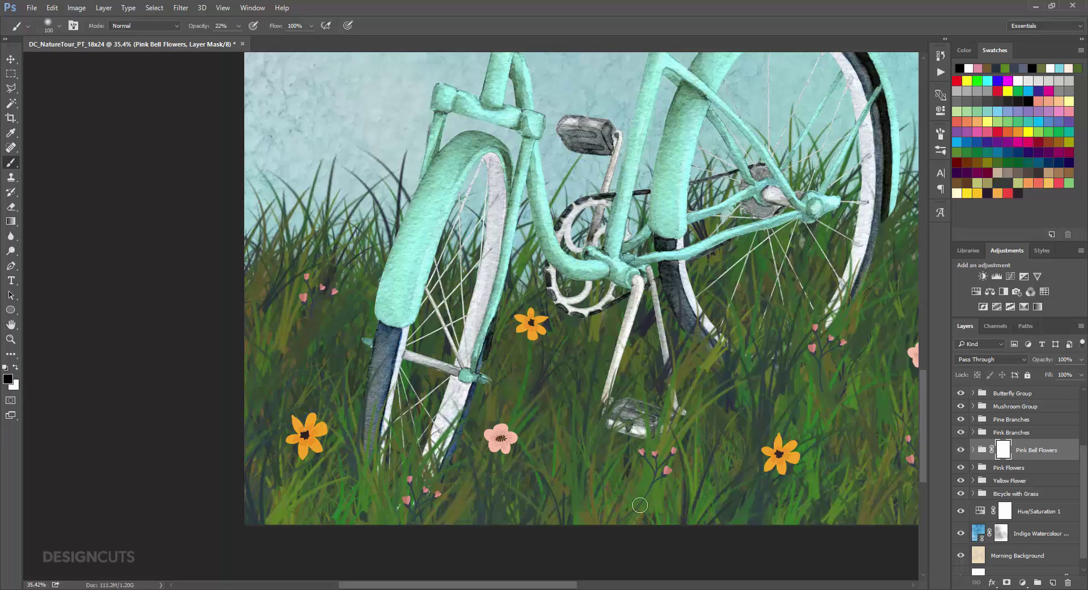
{"action": "left_click_drag", "start_coordinate": [788, 502], "coordinate": [501, 515]}
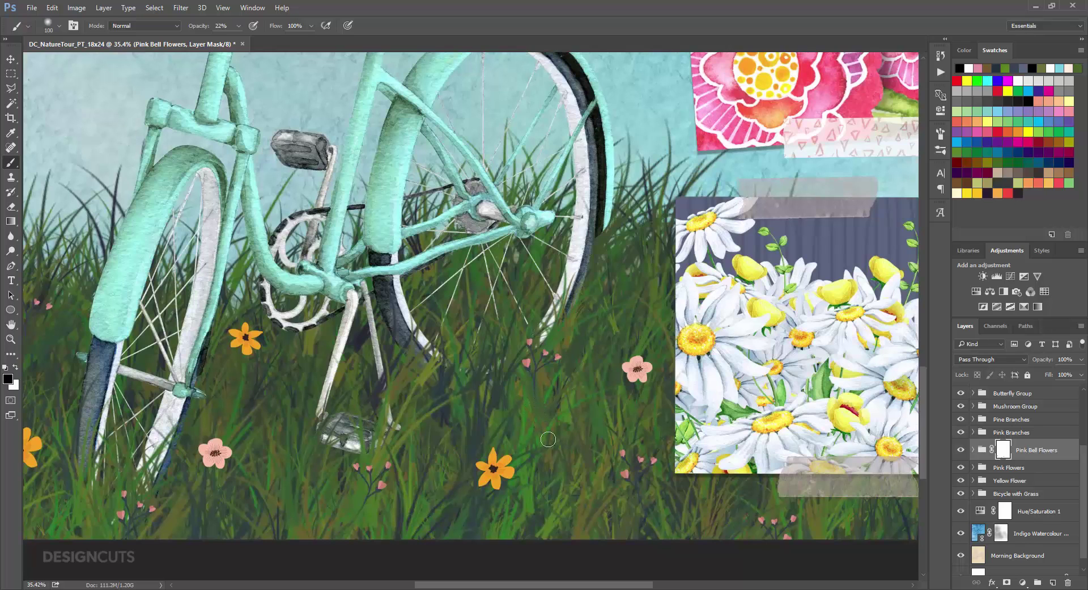
{"action": "left_click_drag", "start_coordinate": [631, 492], "coordinate": [498, 486]}
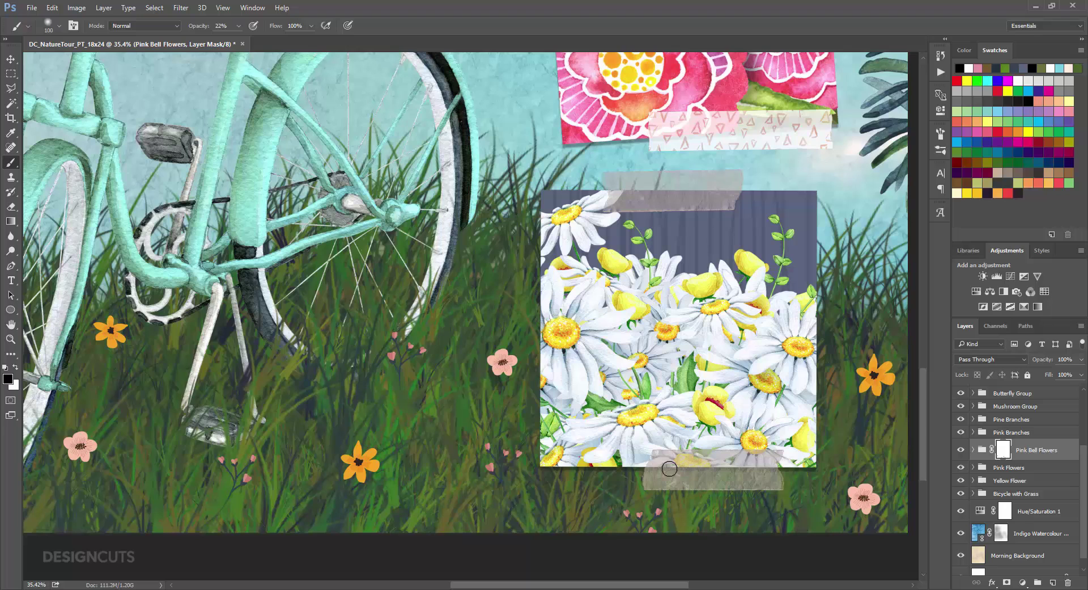
{"action": "key", "text": "ctrl+0"}
{"action": "key", "text": "v"}
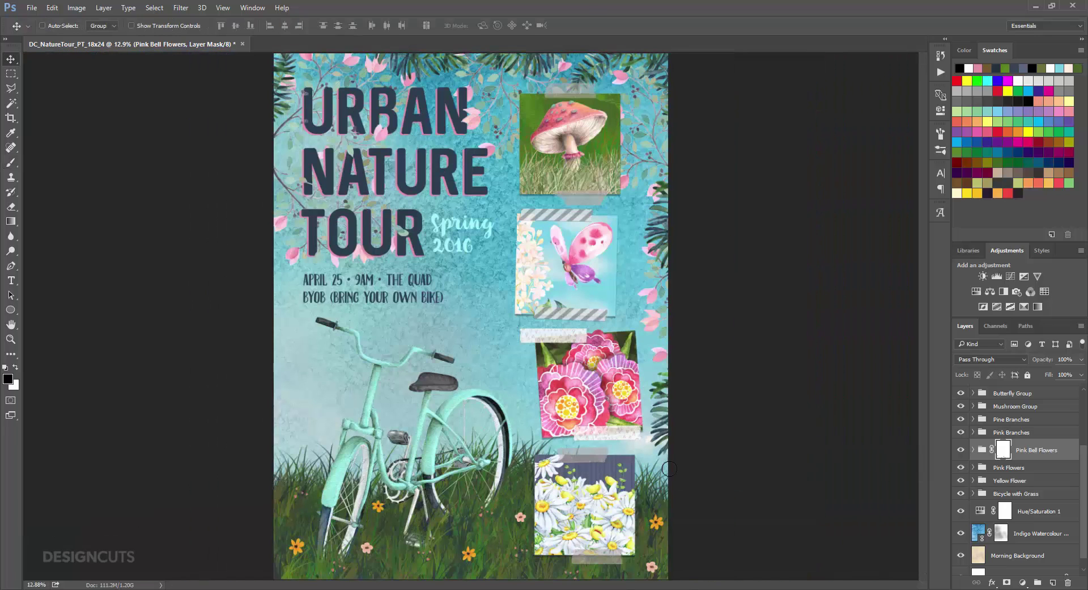